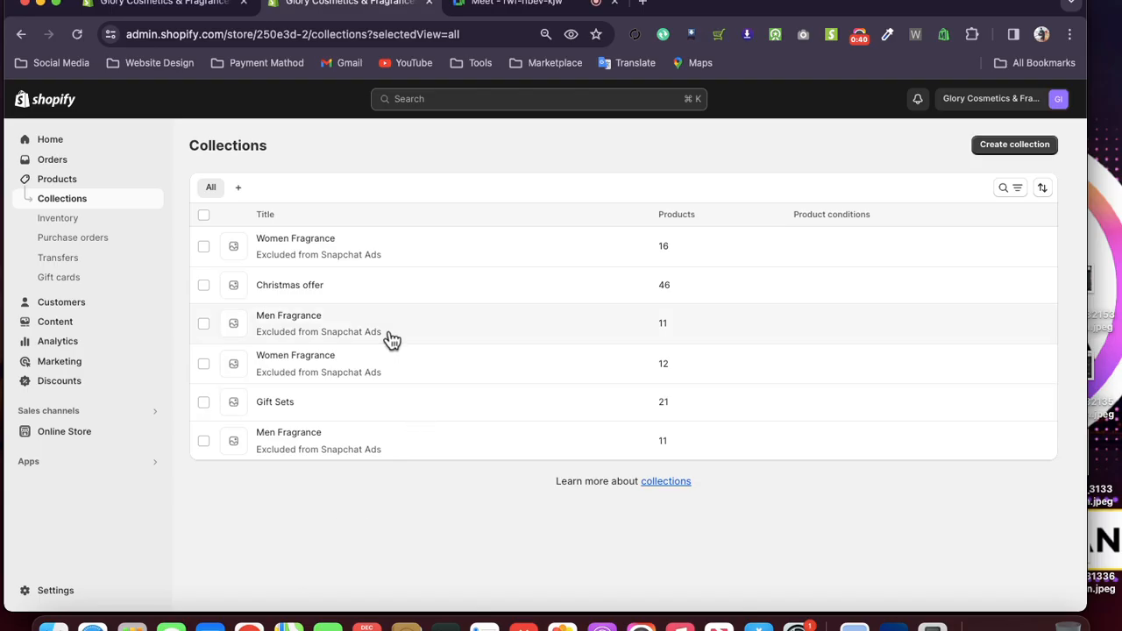
- Start a new collection and look through the form's title, description, collection type, publishing, image and search listing sections
click(1002, 151)
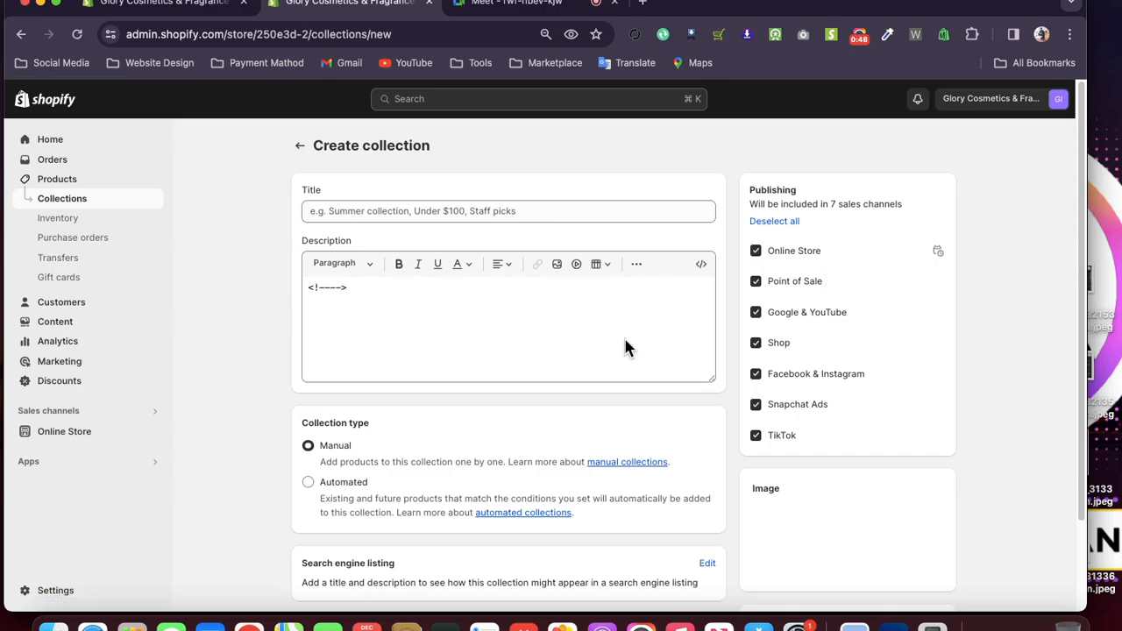
scroll(421, 377, down, 2)
scroll(341, 396, down, 2)
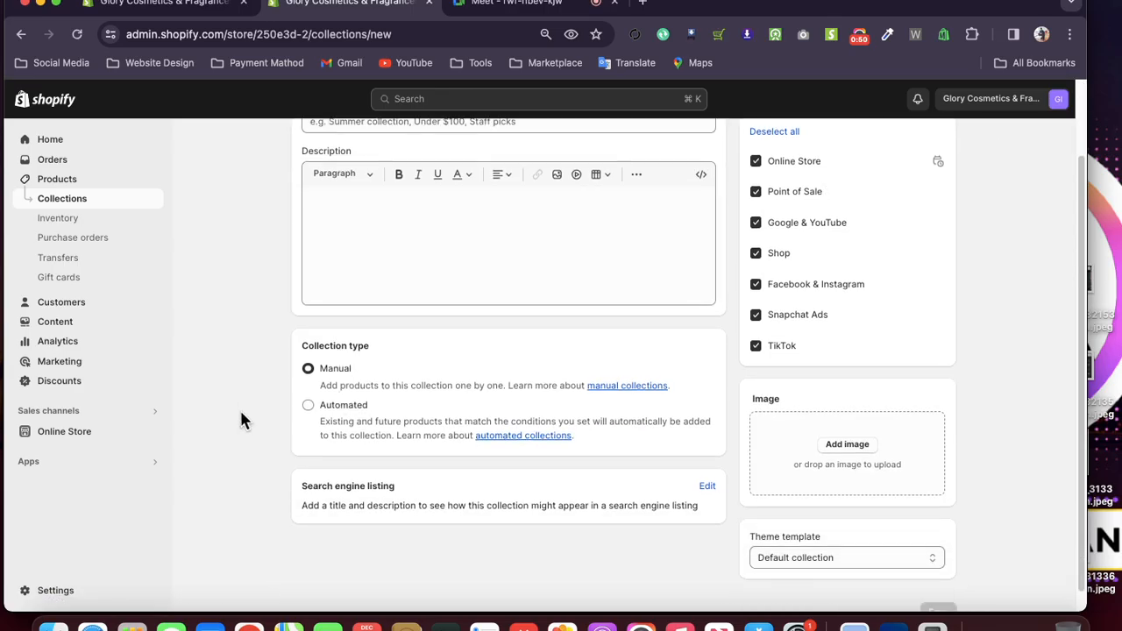
scroll(540, 346, up, 2)
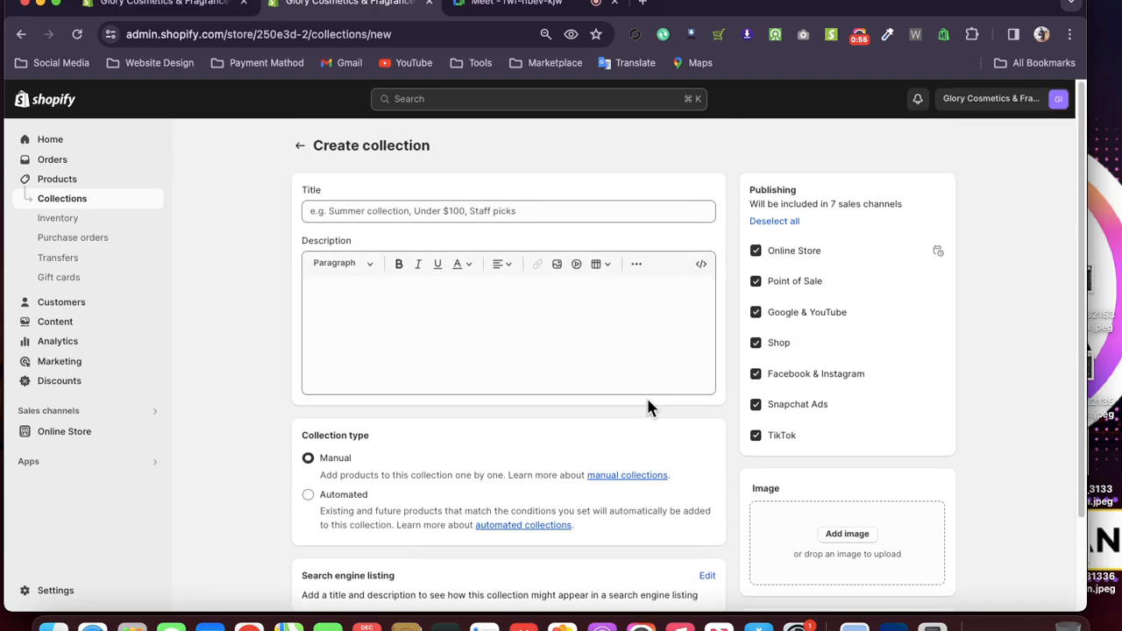
scroll(648, 406, down, 3)
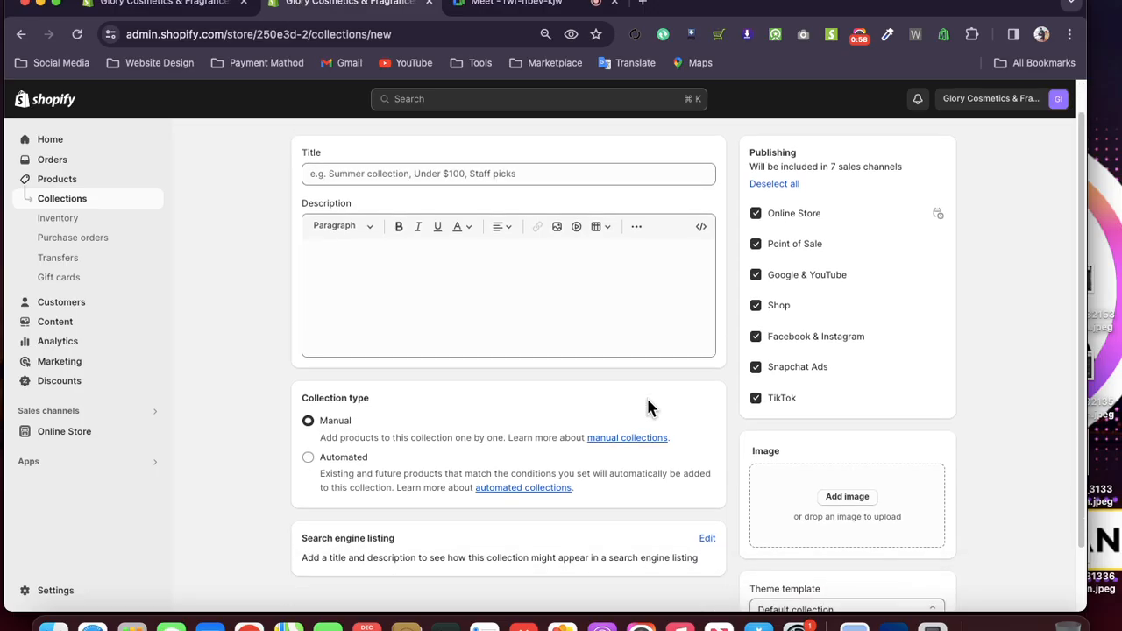
- Switch the collection type between Automated and Manual to compare their options, finishing with Manual
click(306, 391)
scroll(307, 386, up, 3)
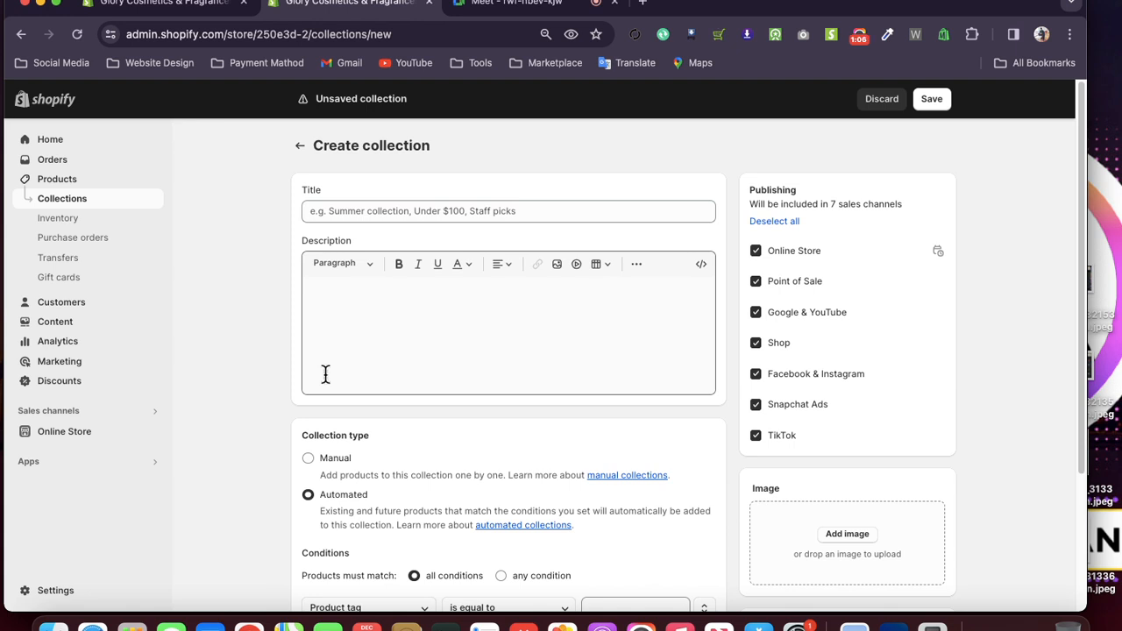
scroll(324, 375, down, 1)
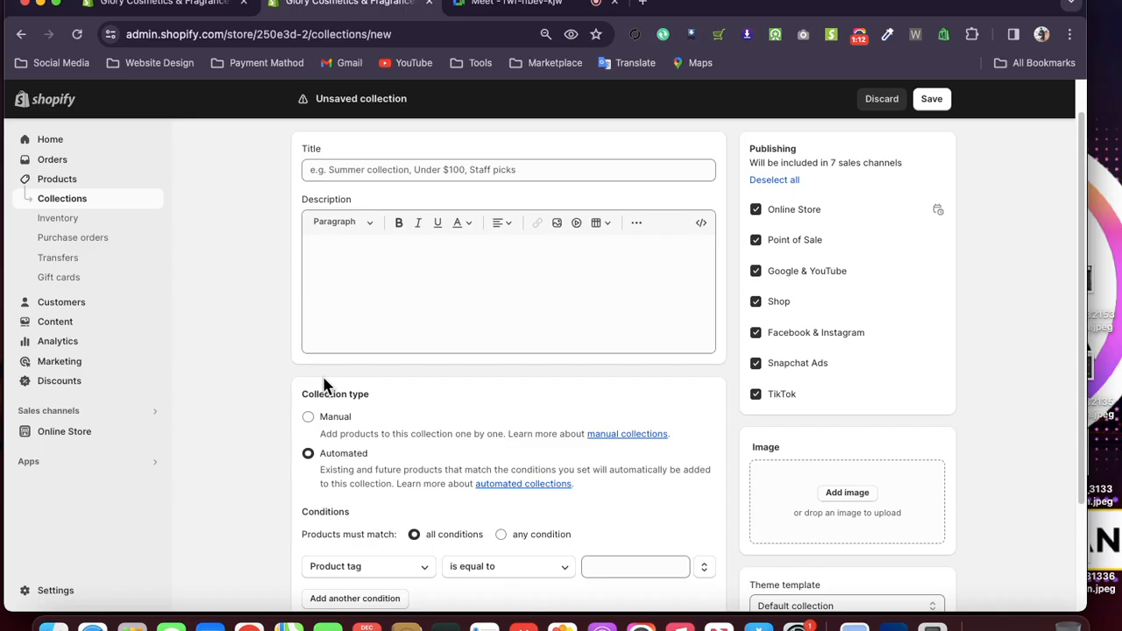
click(308, 417)
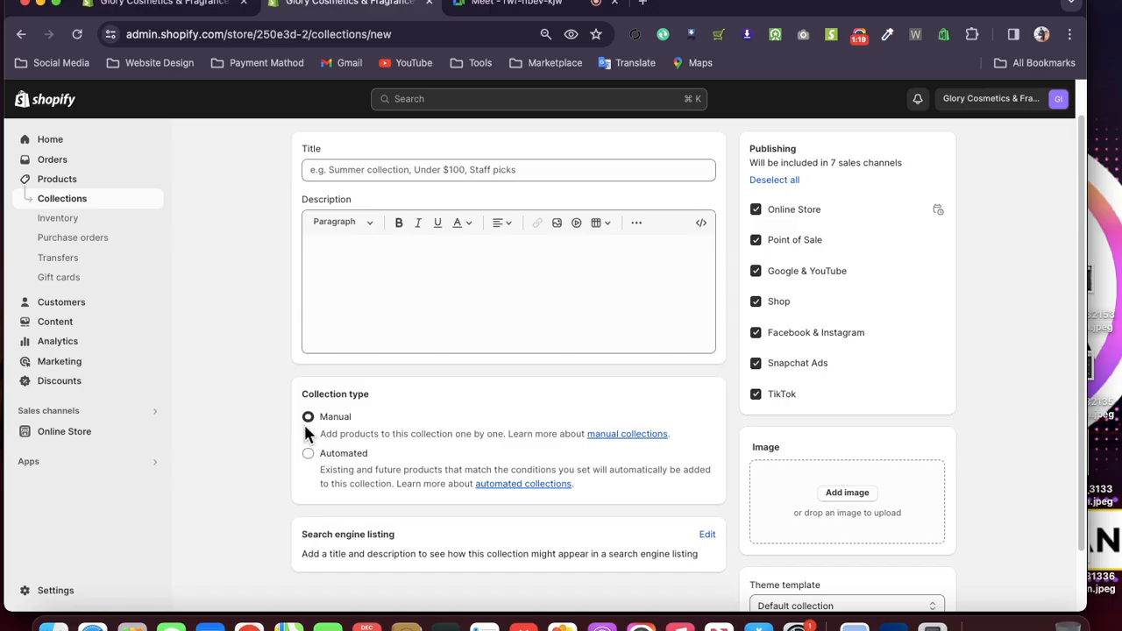
click(308, 453)
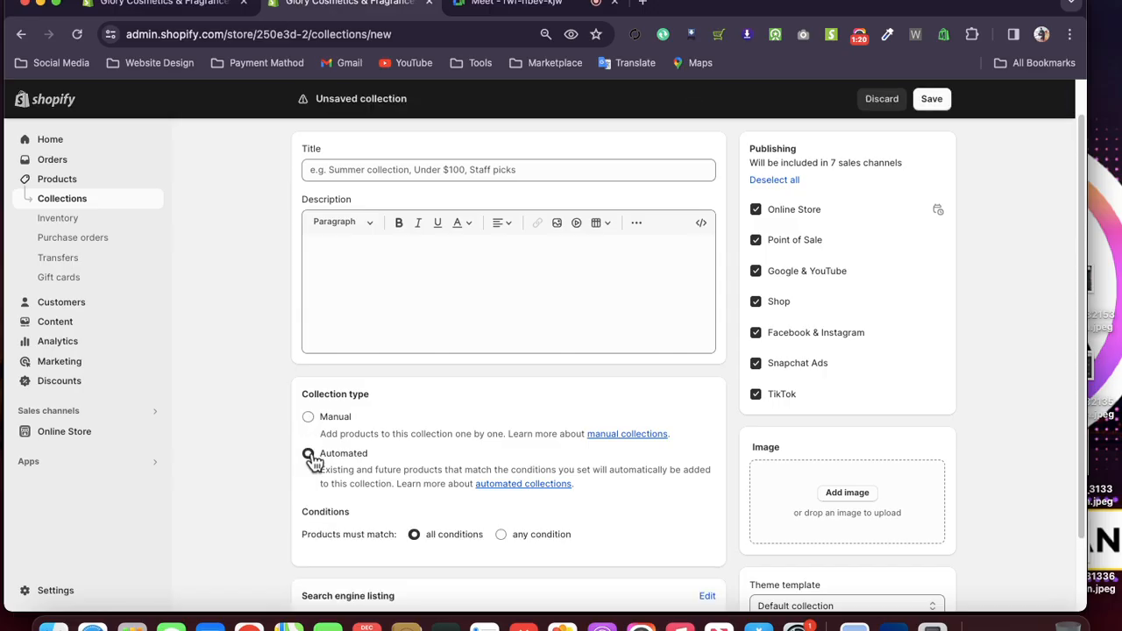
click(309, 419)
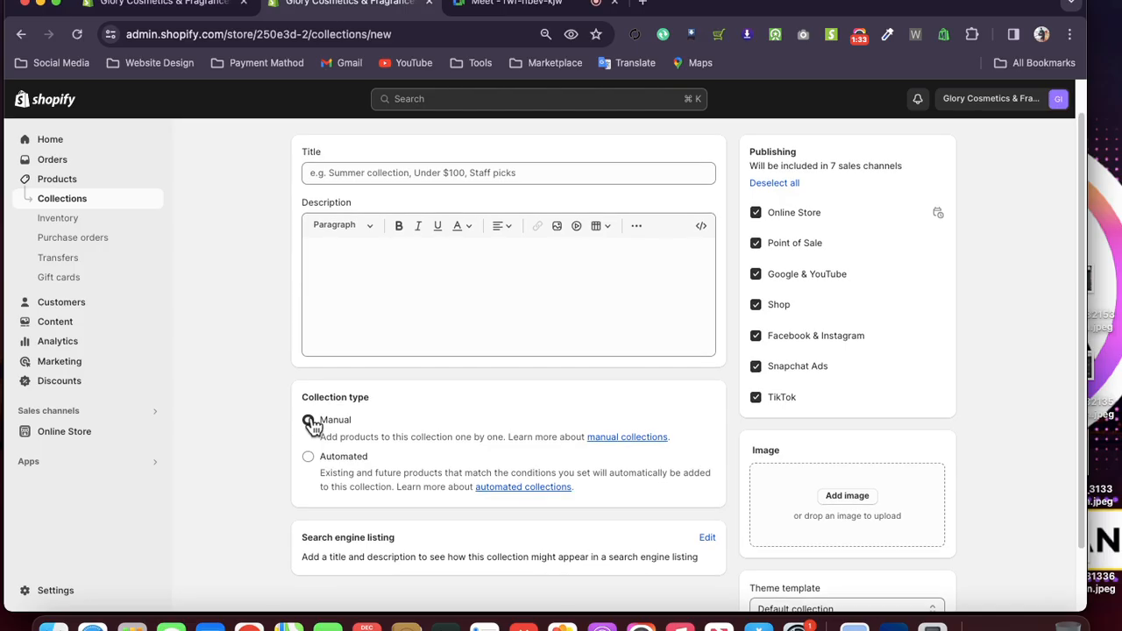
- Title the manual collection "Women Fashion" and save it
scroll(314, 425, down, 1)
scroll(314, 425, up, 3)
click(341, 207)
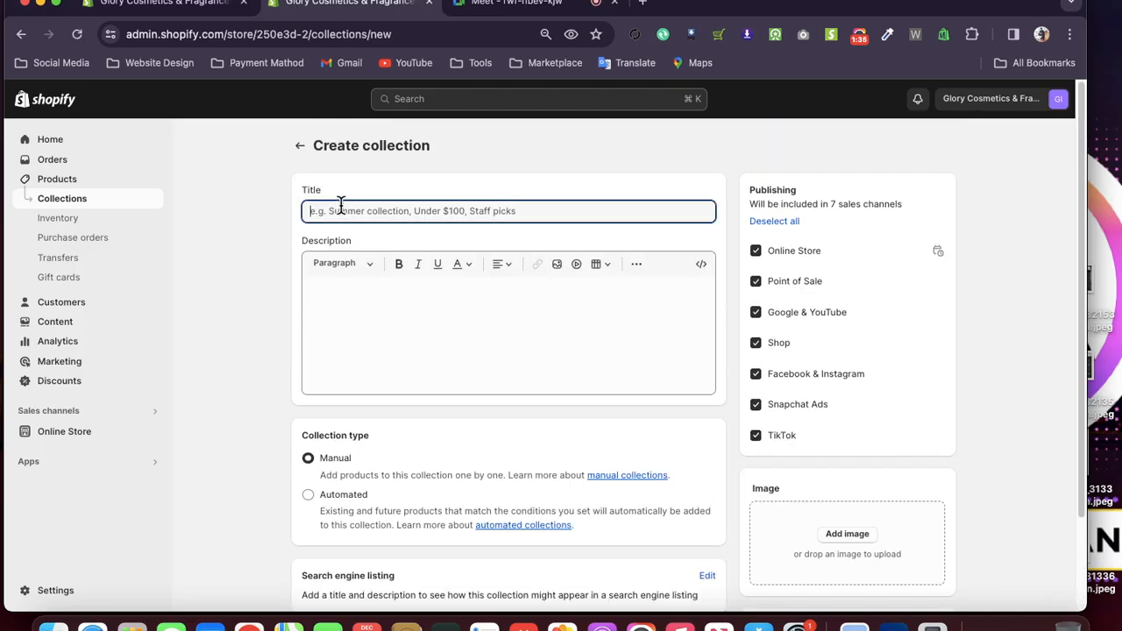
text(Women Fashion)
key(Return)
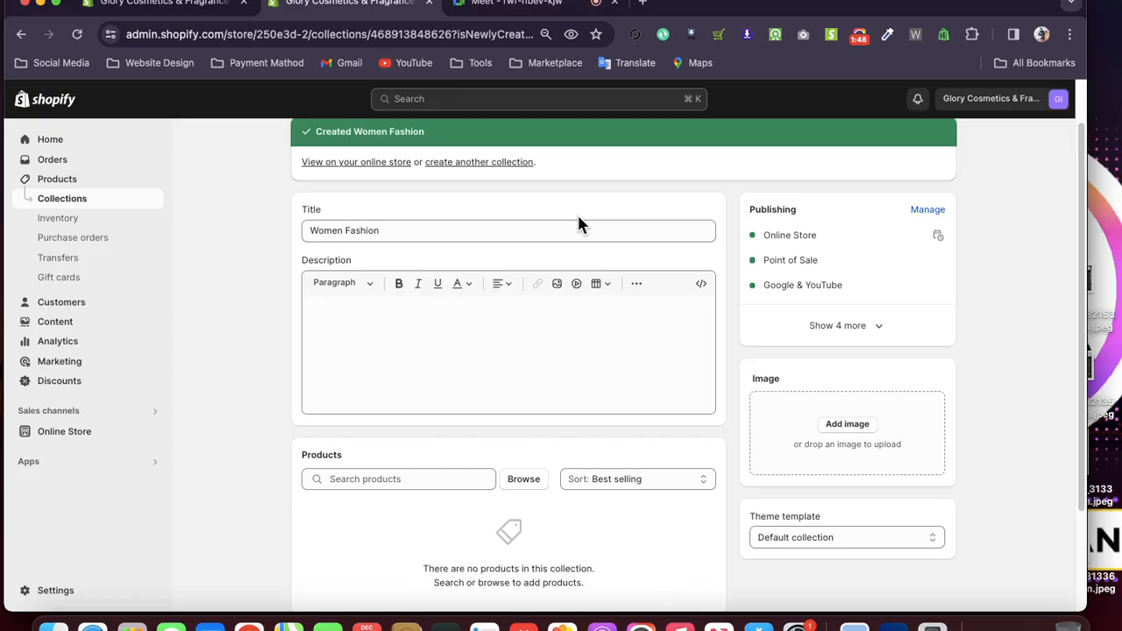
scroll(491, 451, down, 1)
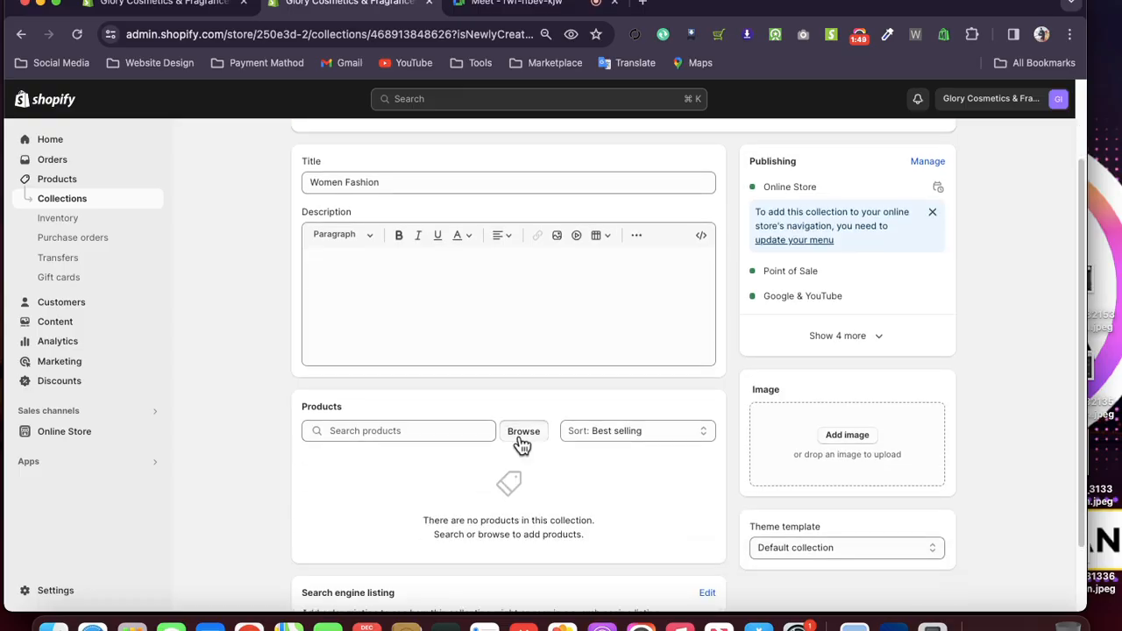
click(522, 438)
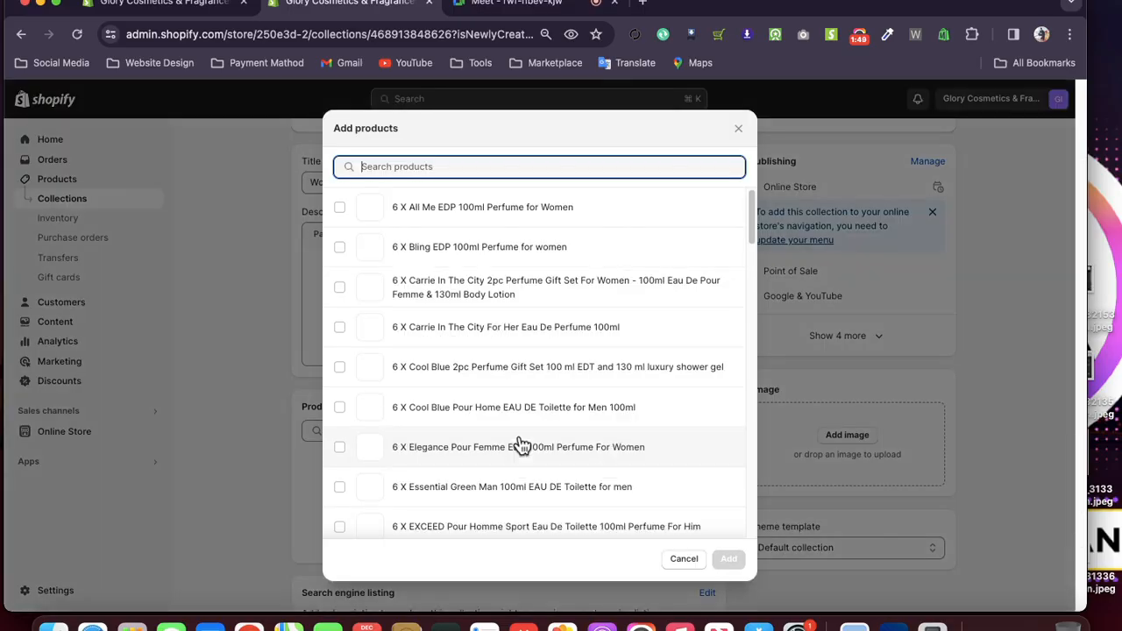
click(340, 209)
click(340, 248)
click(340, 287)
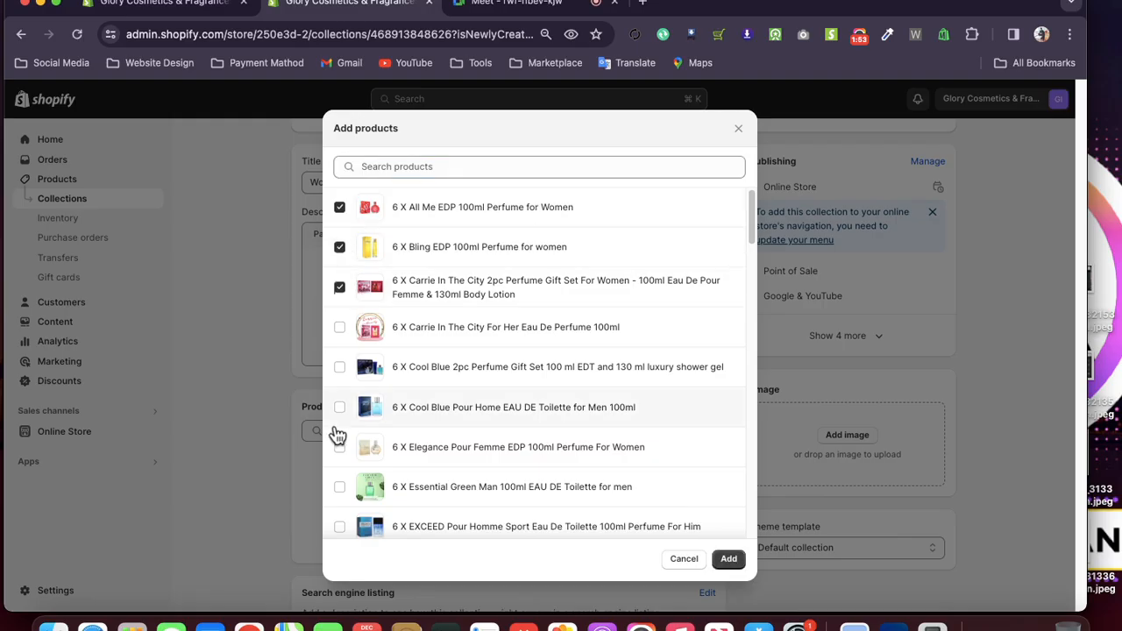
click(675, 561)
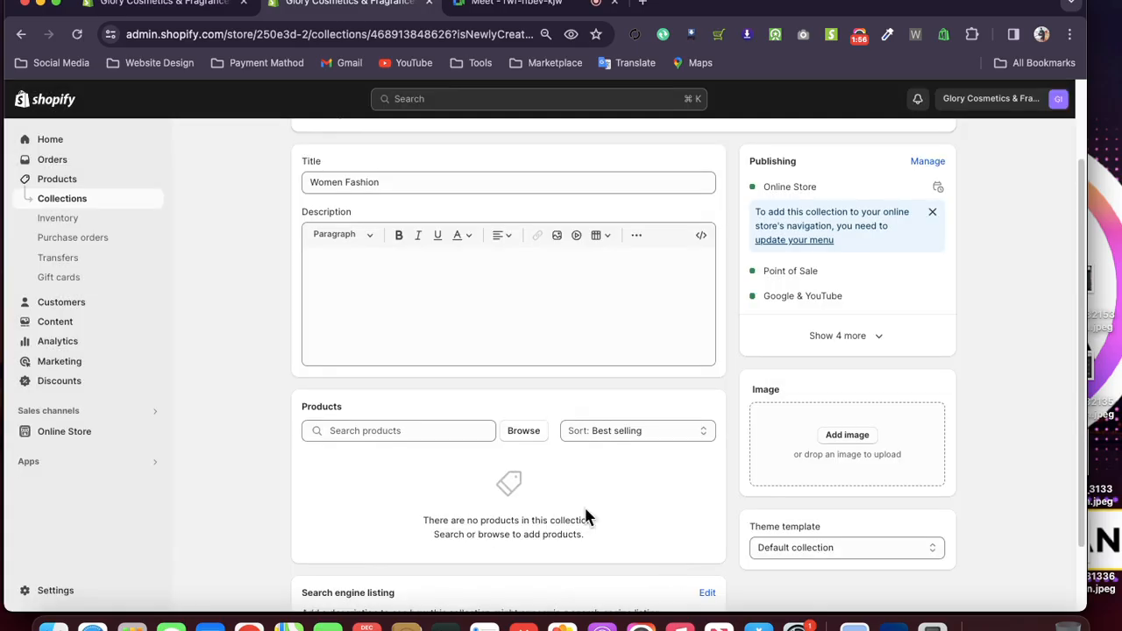
- Examine the product sort order options and the remaining sections of the Women Fashion collection
click(587, 431)
click(508, 397)
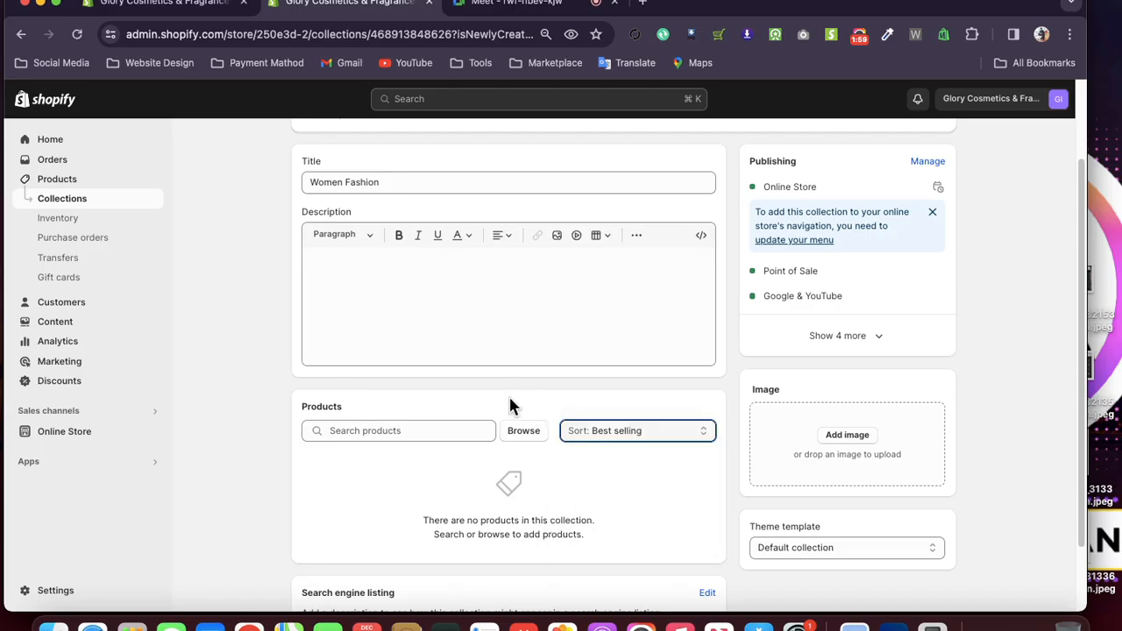
click(590, 433)
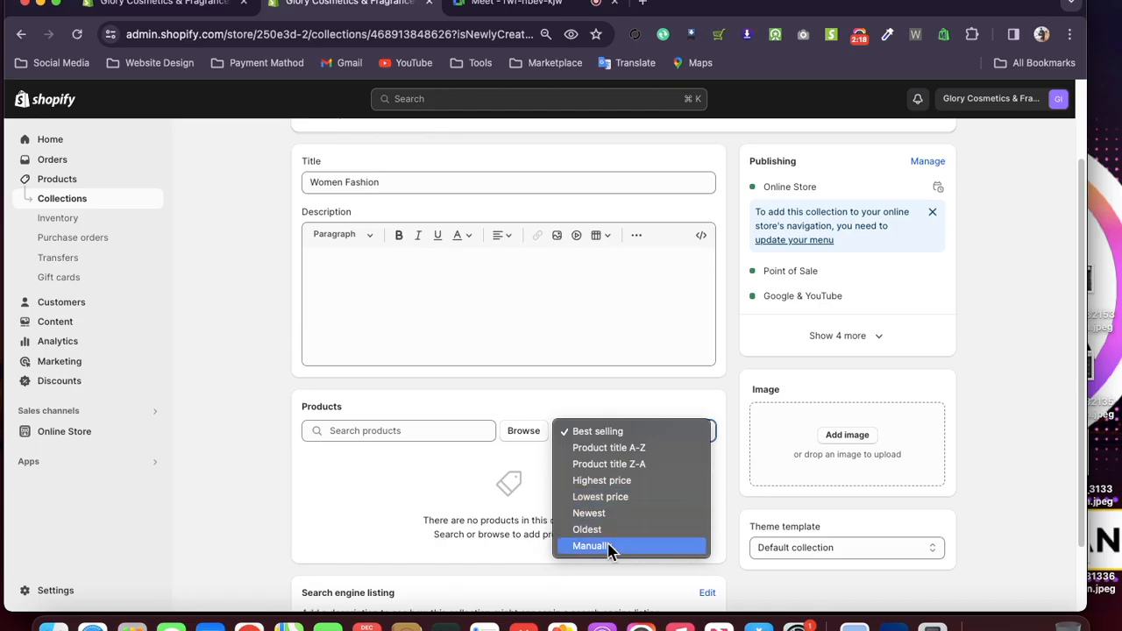
click(419, 483)
scroll(419, 484, down, 2)
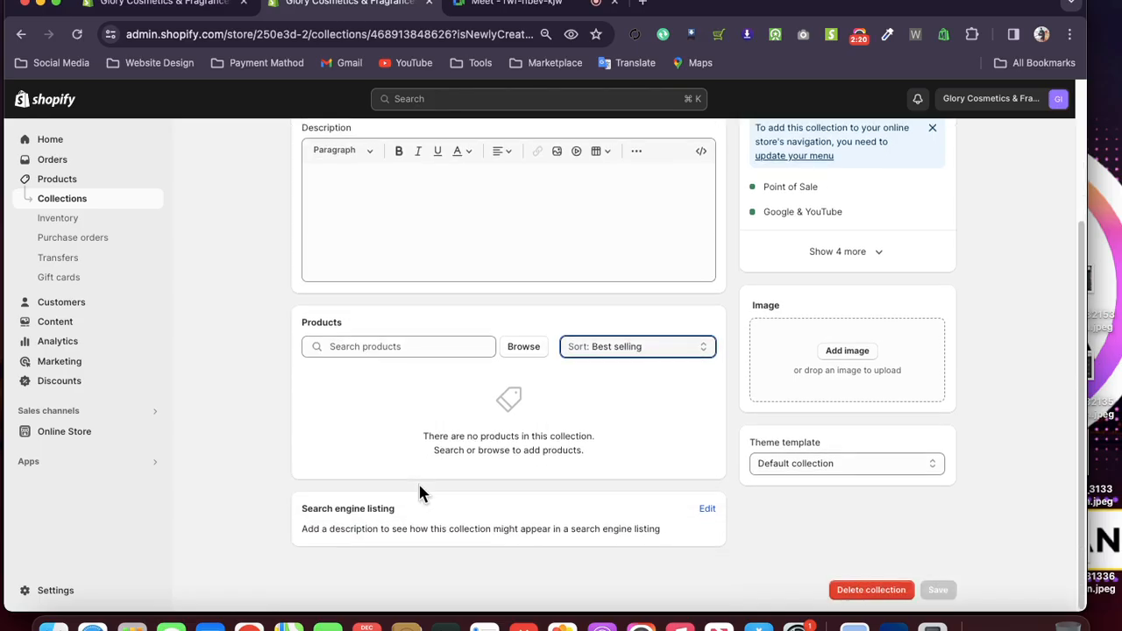
scroll(419, 487, up, 1)
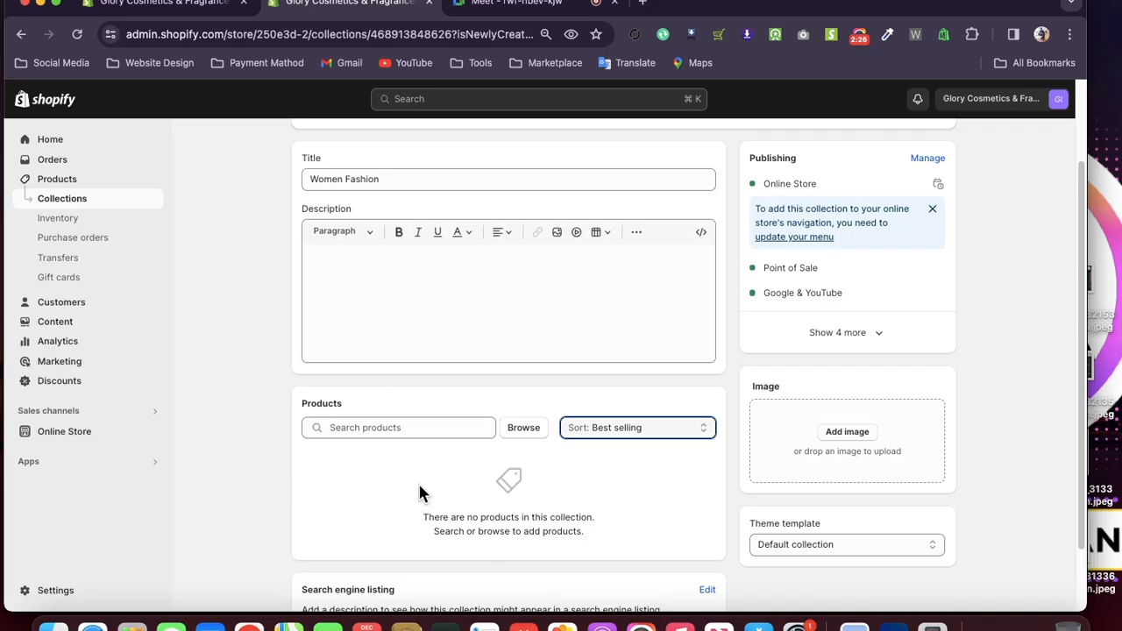
scroll(419, 486, up, 2)
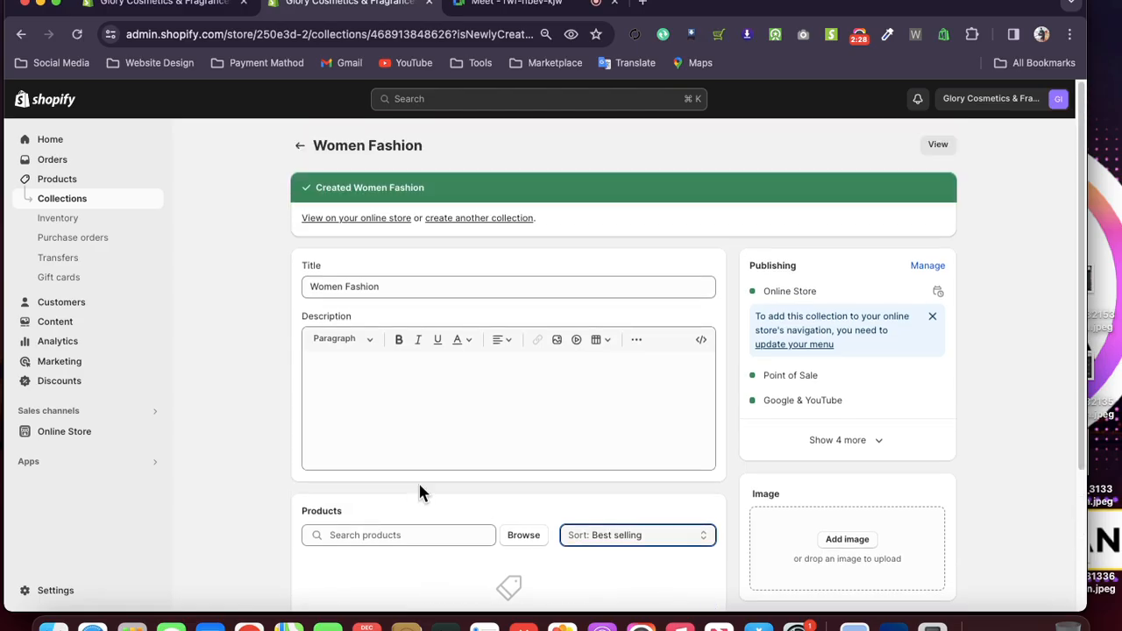
- Delete the Women Fashion collection and confirm the deletion
scroll(616, 509, down, 4)
click(875, 594)
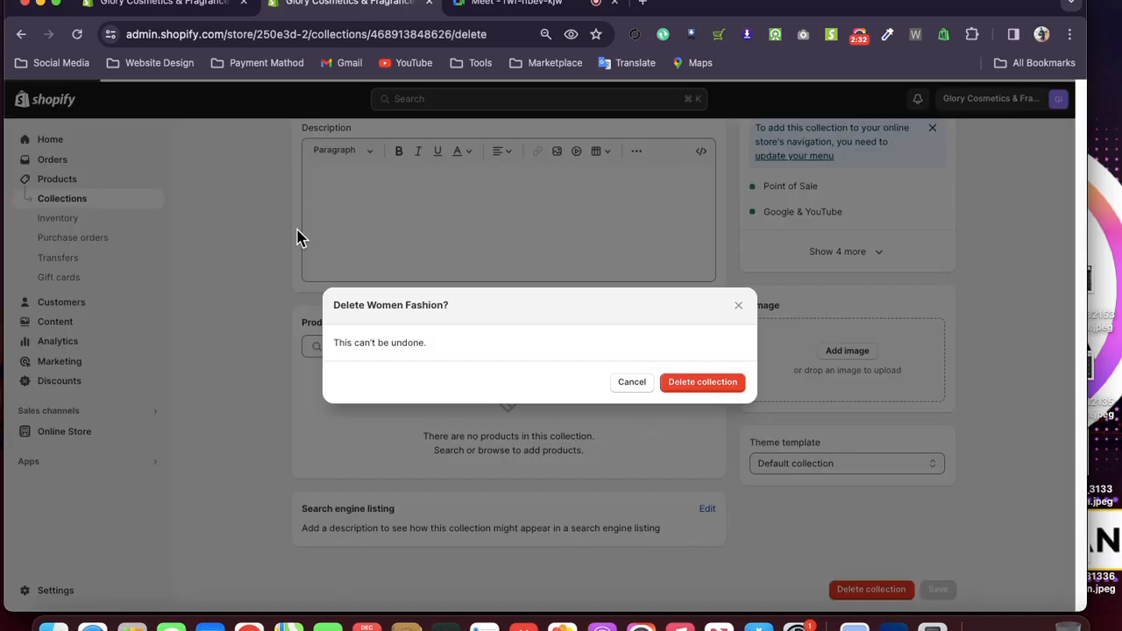
click(692, 385)
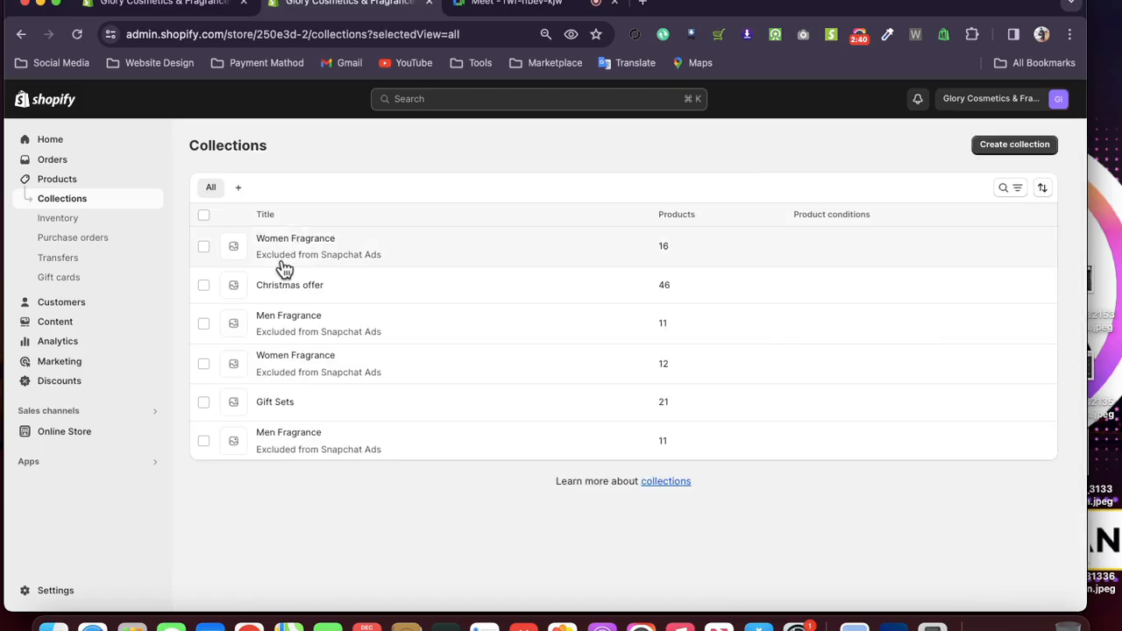
- Open the first Women Fragrance collection in the list and review its description and product list
click(304, 250)
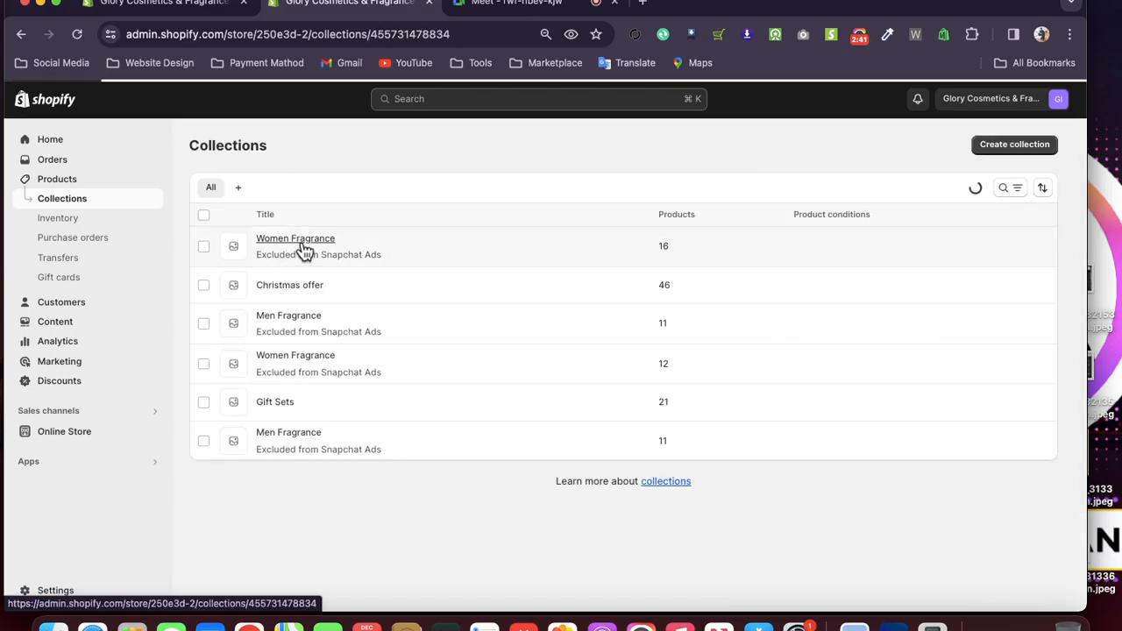
scroll(407, 387, down, 2)
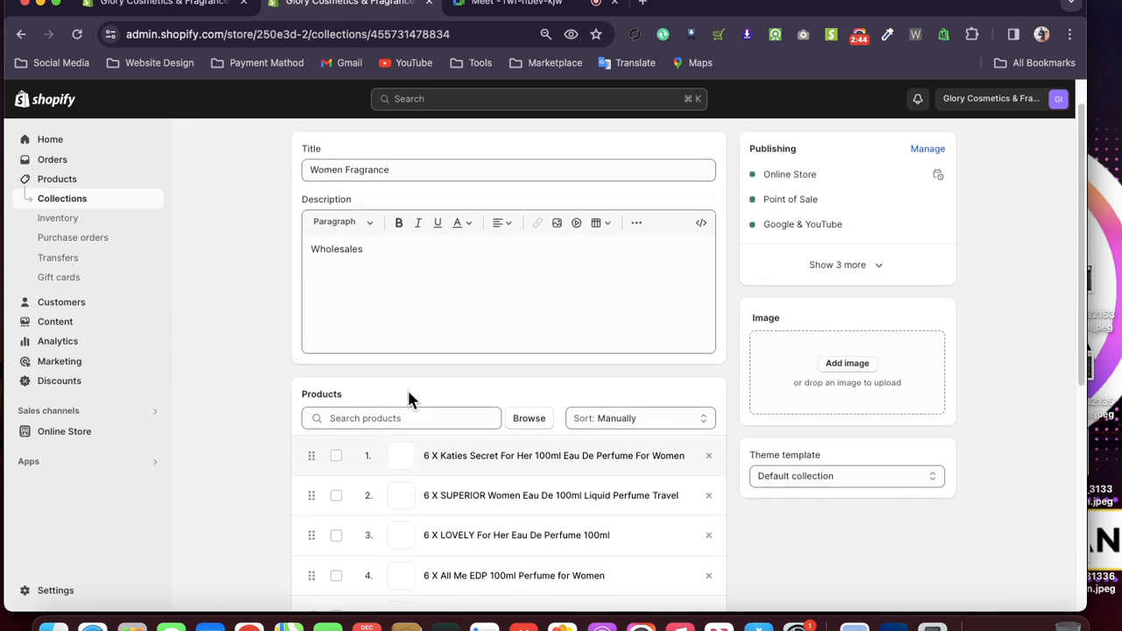
scroll(289, 373, down, 3)
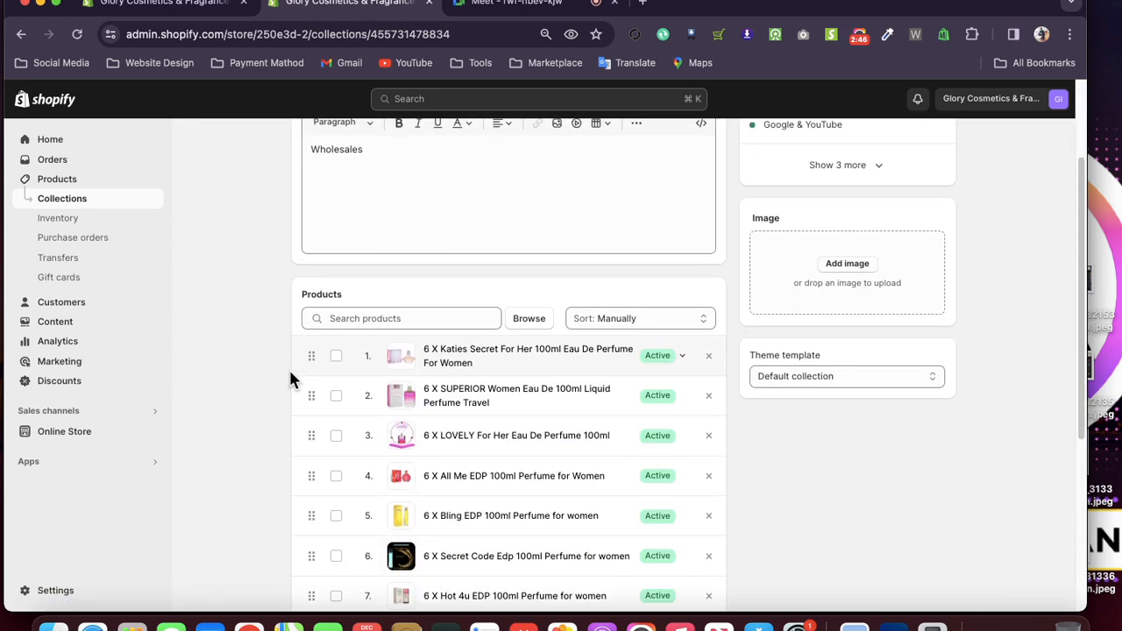
scroll(292, 379, up, 5)
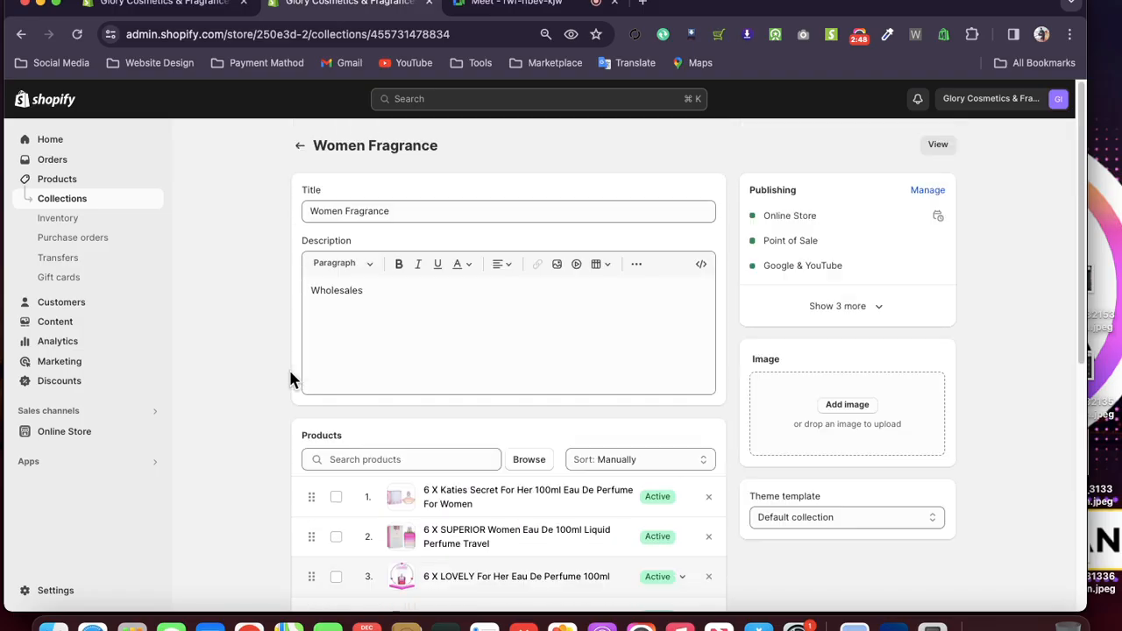
- View the Women Fragrance collection on the online store, look through its products, and return to the collection's admin page
click(936, 146)
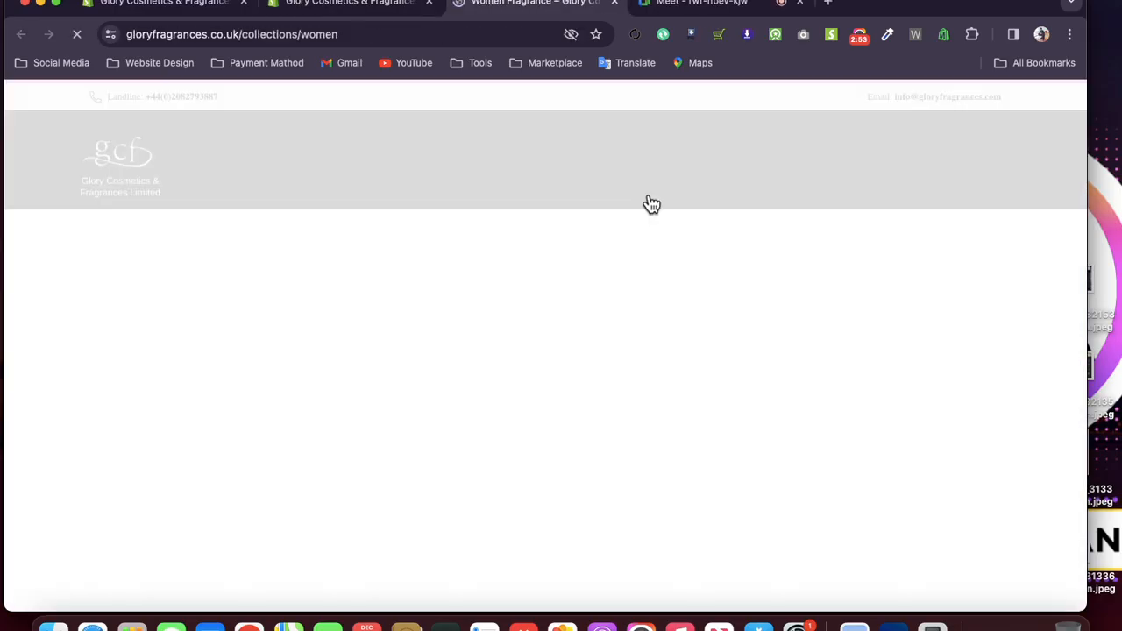
scroll(671, 263, down, 6)
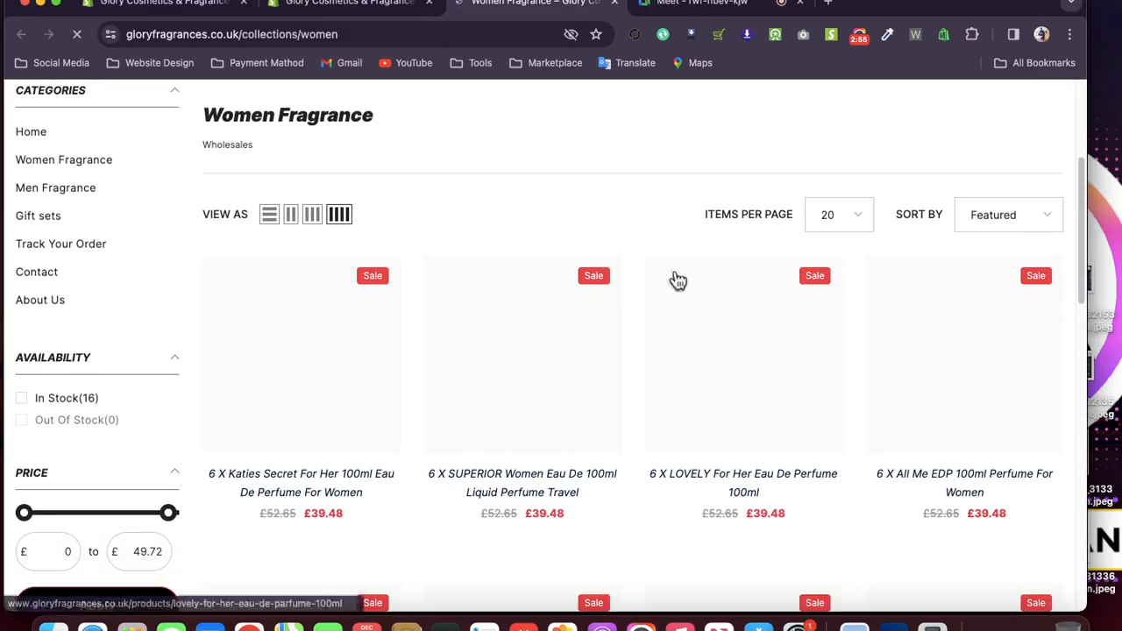
scroll(669, 278, up, 2)
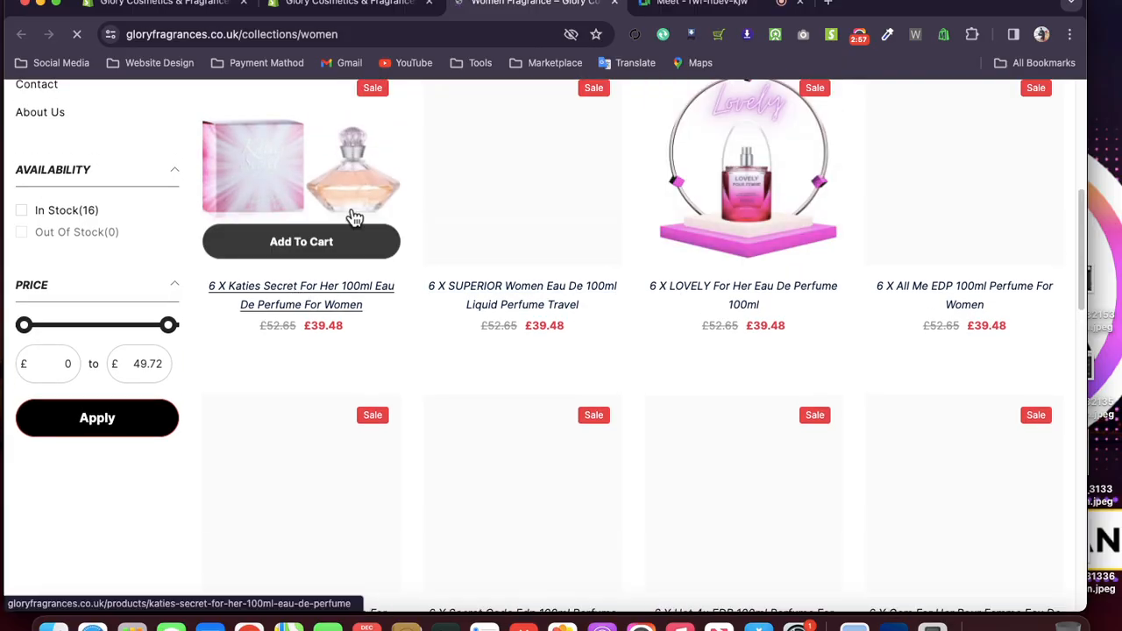
scroll(682, 337, up, 3)
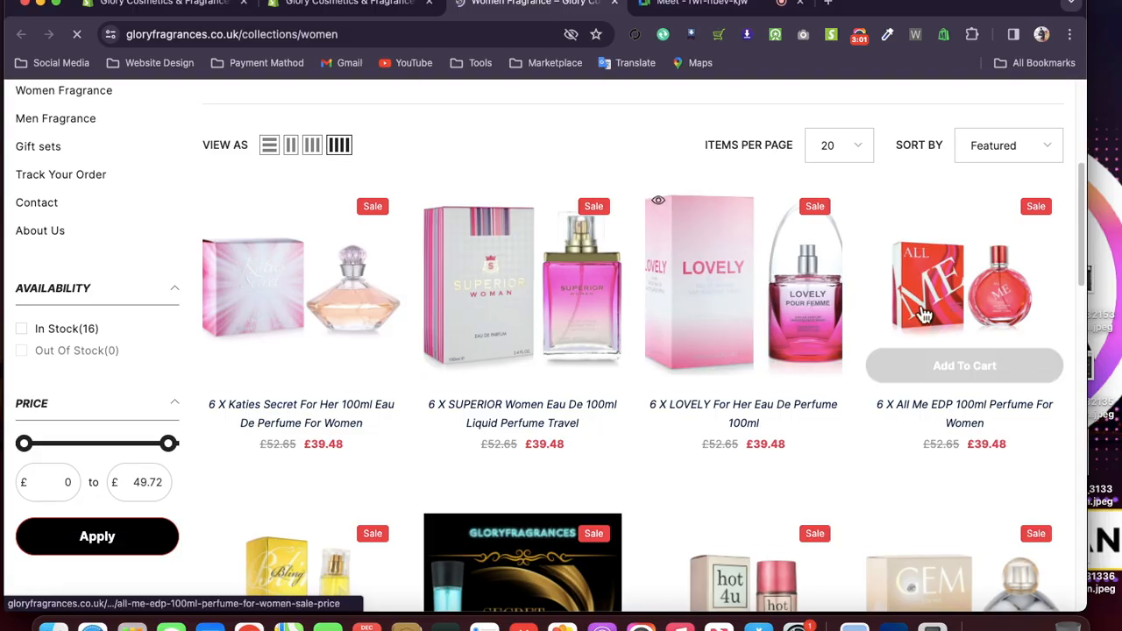
scroll(920, 317, down, 1)
scroll(921, 317, down, 10)
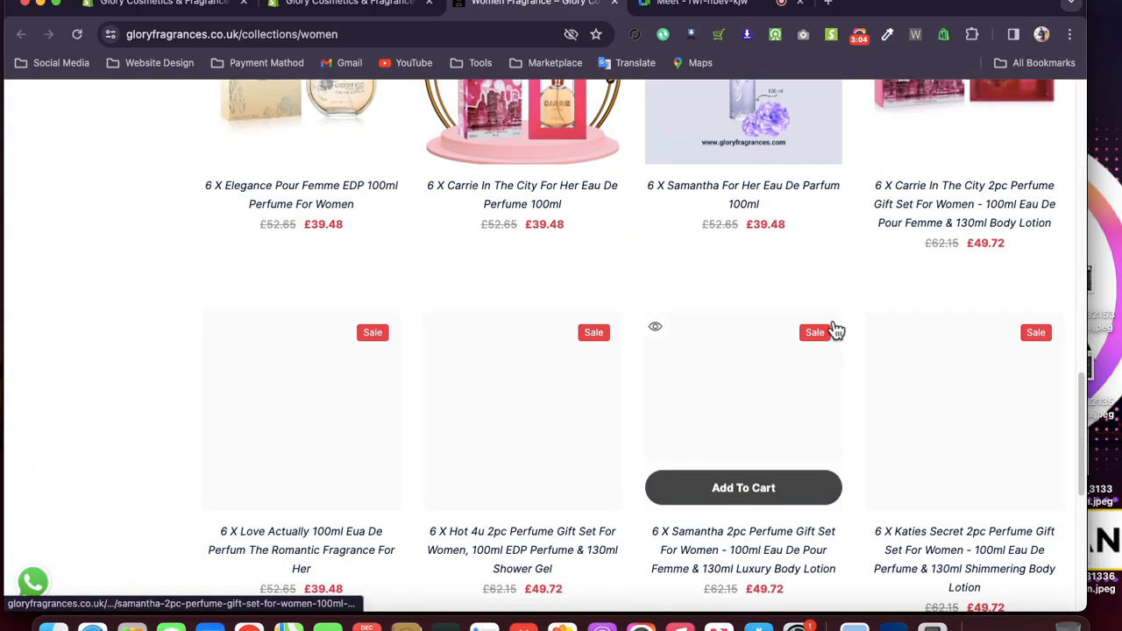
scroll(836, 330, up, 8)
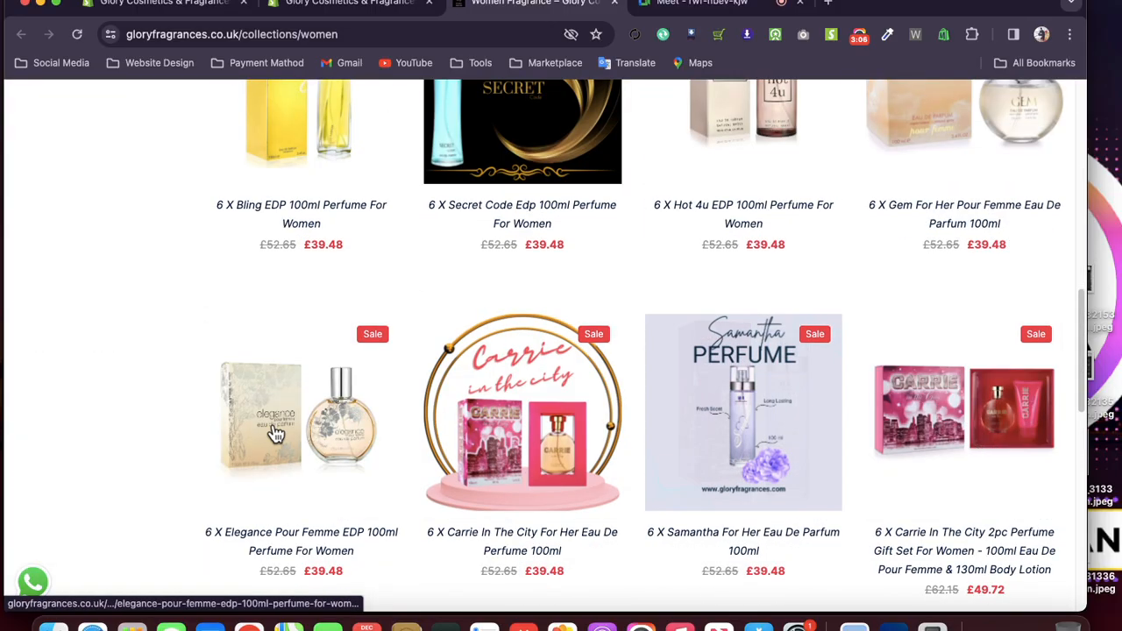
scroll(401, 371, up, 10)
scroll(430, 418, down, 5)
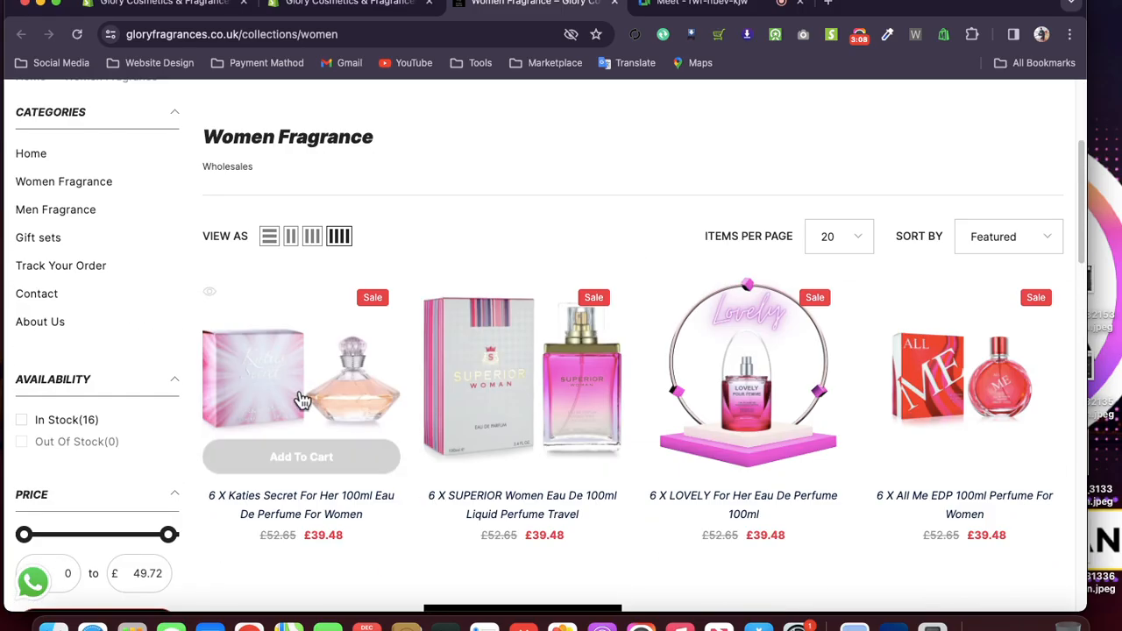
scroll(289, 395, down, 5)
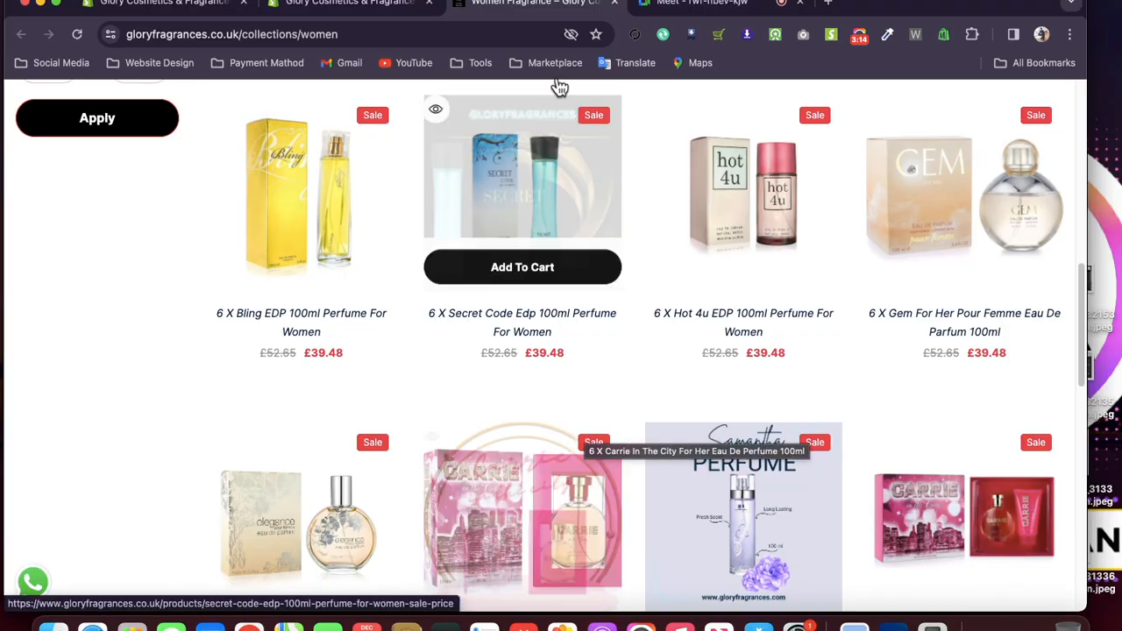
click(385, 6)
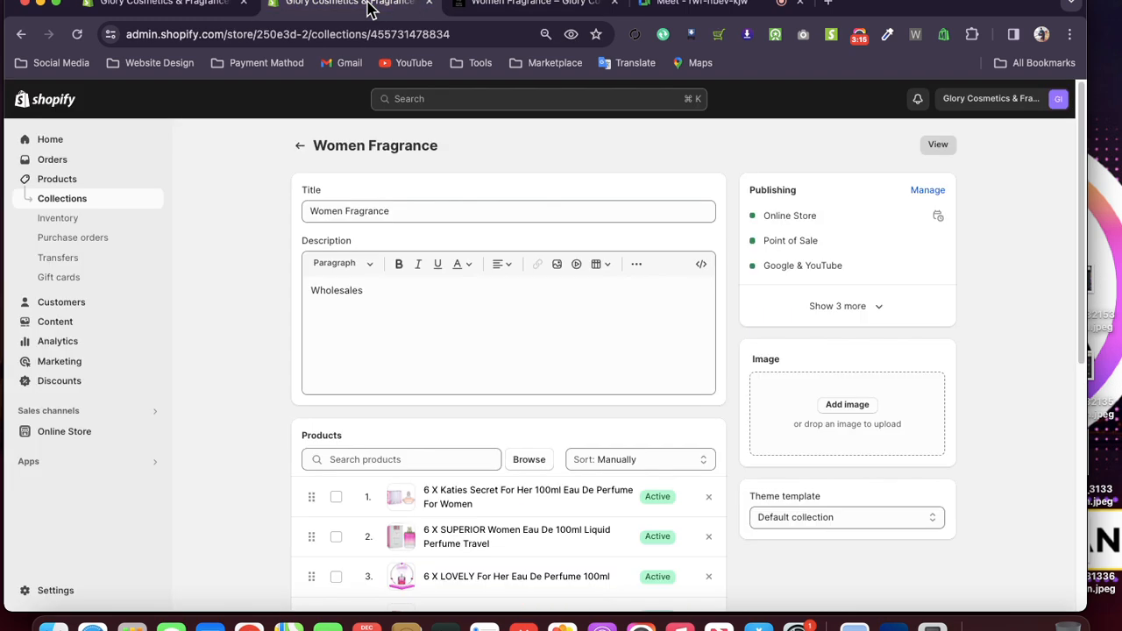
- Keep the Women Fragrance products sorted manually and try to move the fourth product by hand
click(619, 459)
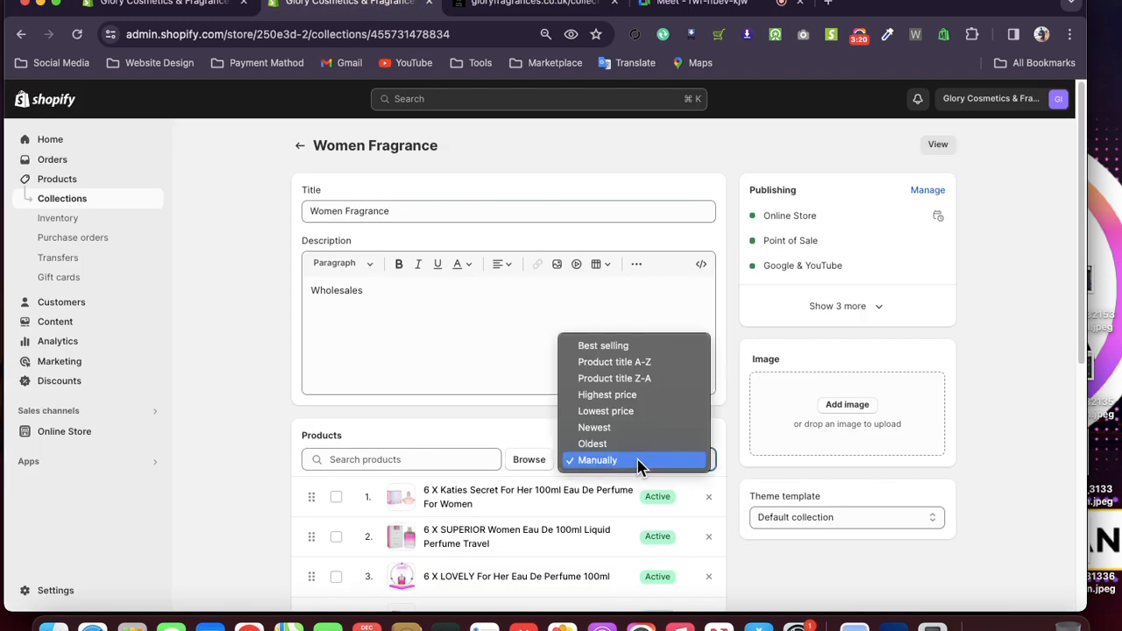
click(637, 460)
scroll(627, 455, down, 5)
mouse_move(313, 388)
mouse_down()
mouse_move(313, 430)
mouse_move(314, 381)
mouse_up()
- Sort the Women Fragrance products by Best selling and switch the sort order back to Manually
click(702, 227)
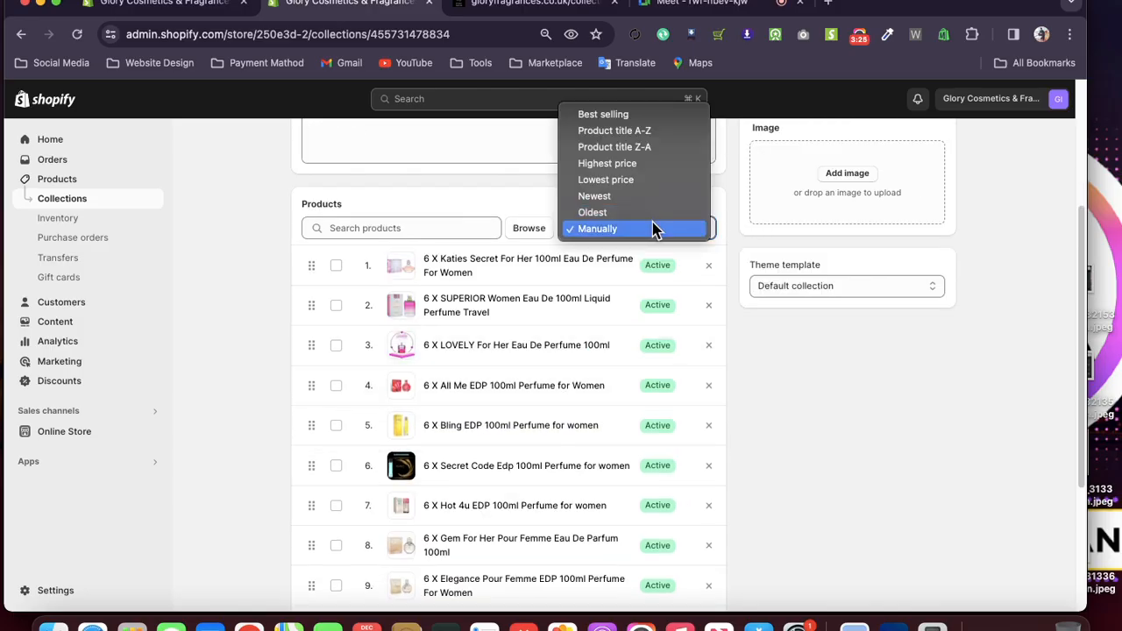
click(629, 116)
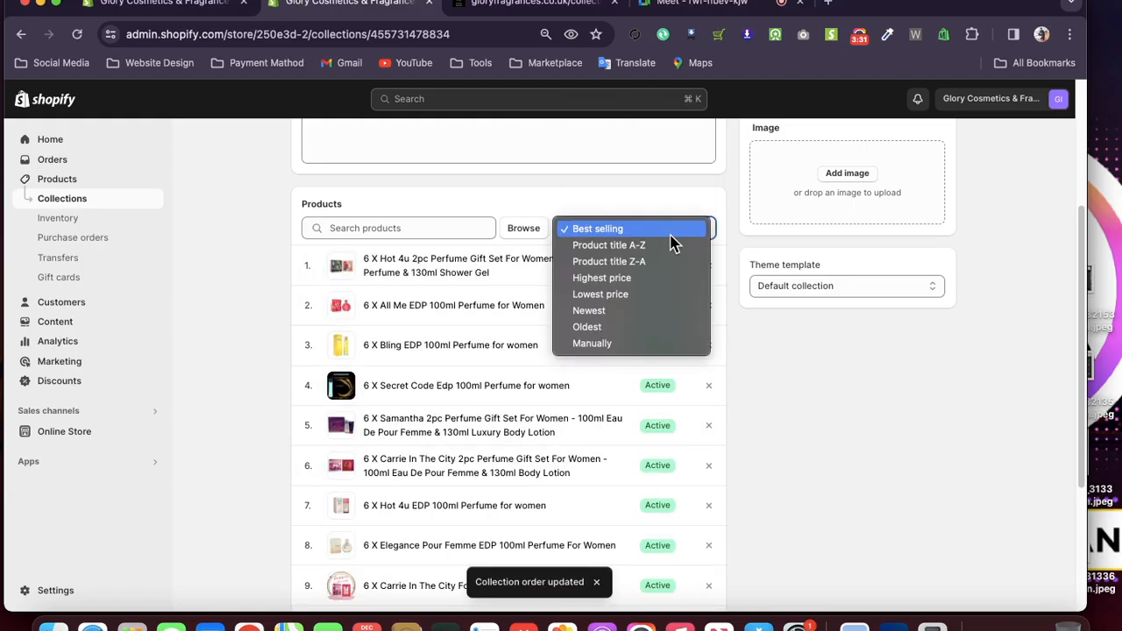
click(608, 343)
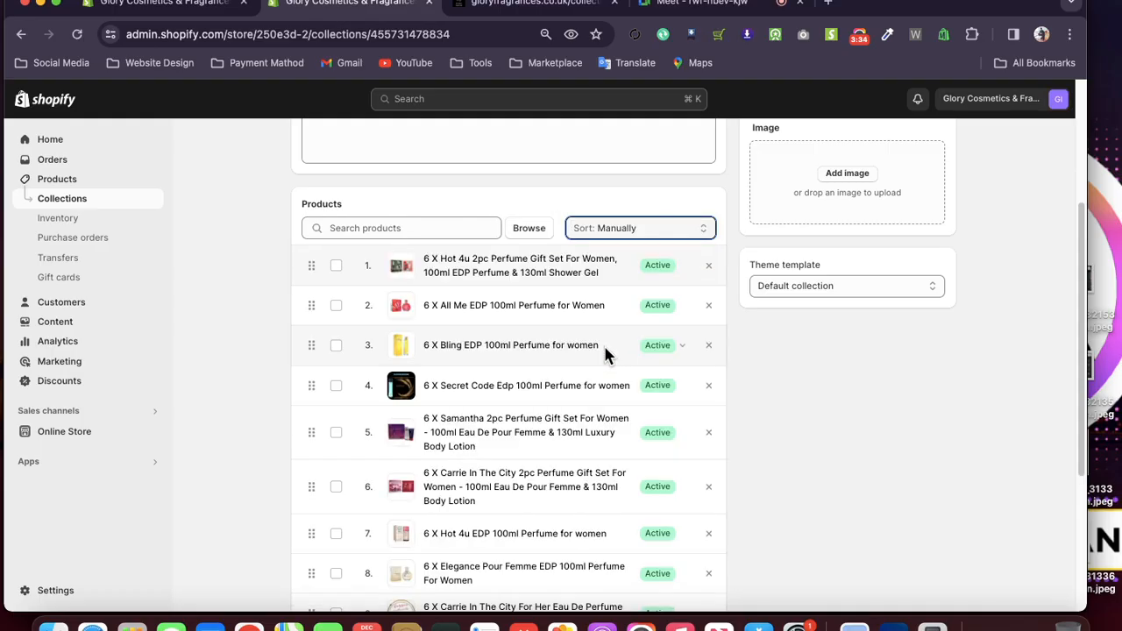
- Try to move the first product by hand, look through the product order, and return to the collections list
mouse_move(311, 265)
mouse_down()
mouse_move(316, 333)
mouse_move(325, 250)
mouse_up()
scroll(323, 333, down, 2)
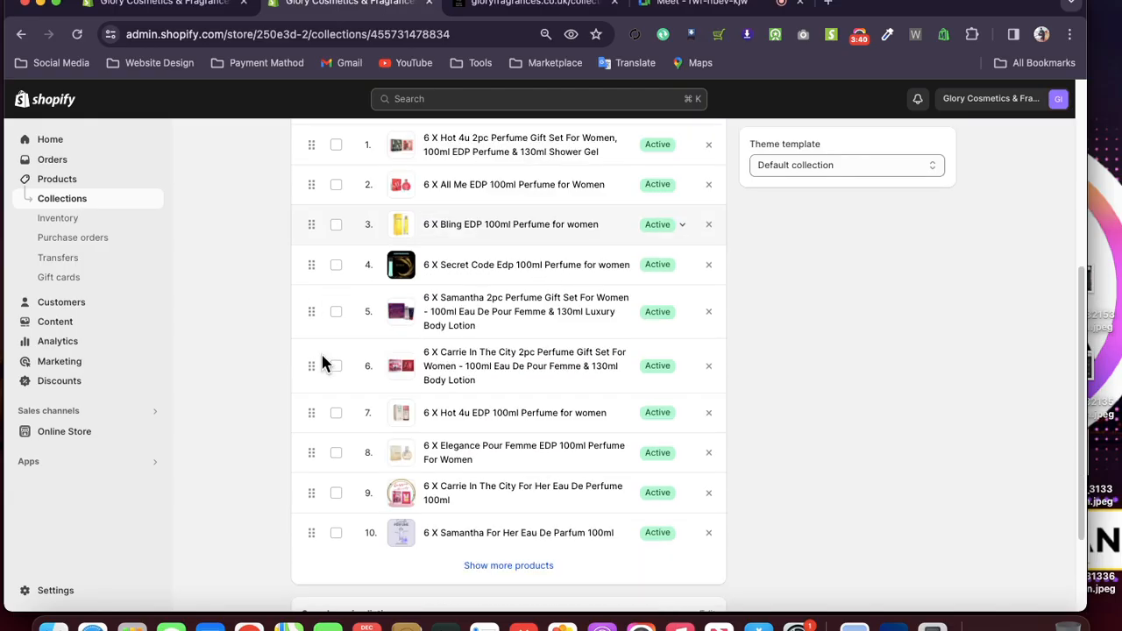
scroll(321, 351, up, 5)
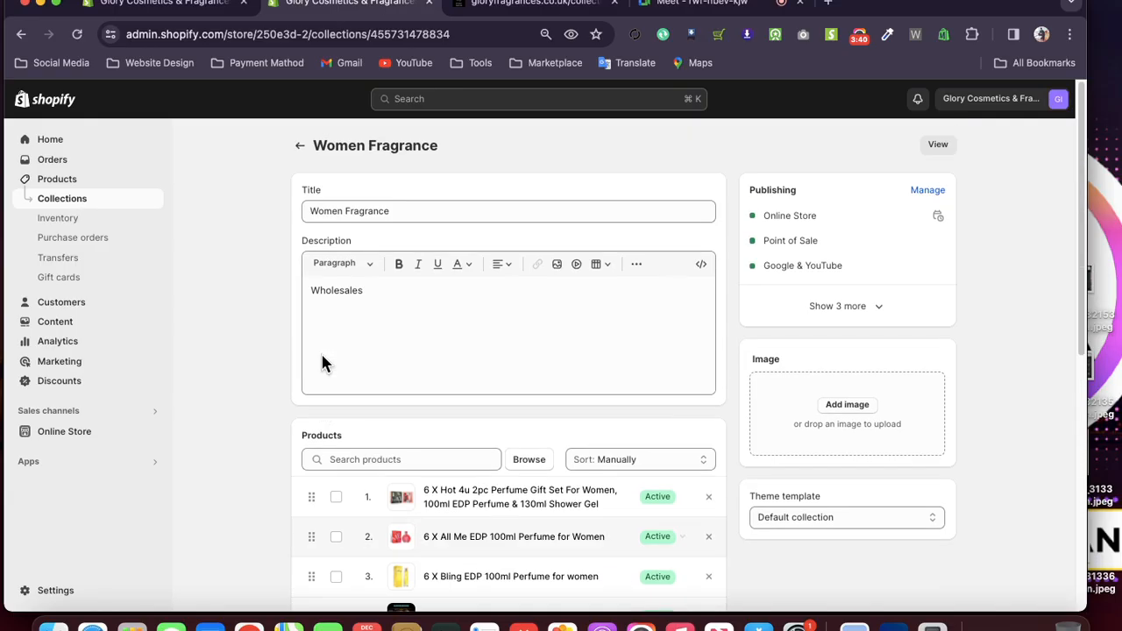
click(299, 148)
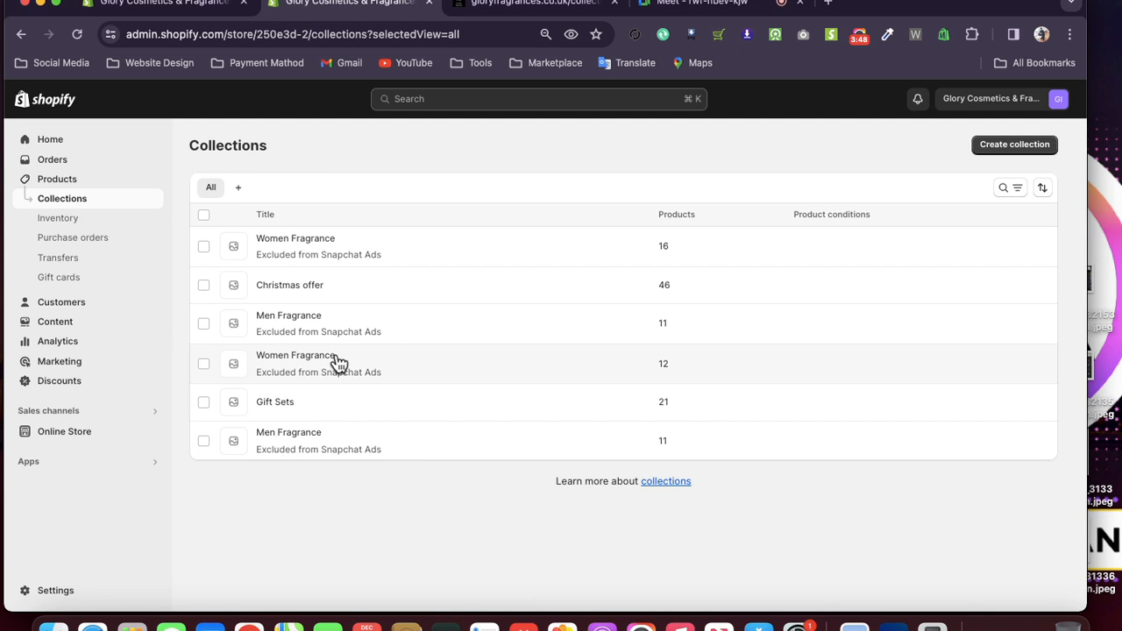
- Start a new collection with the Automated type and title it Men Fashion
click(1004, 151)
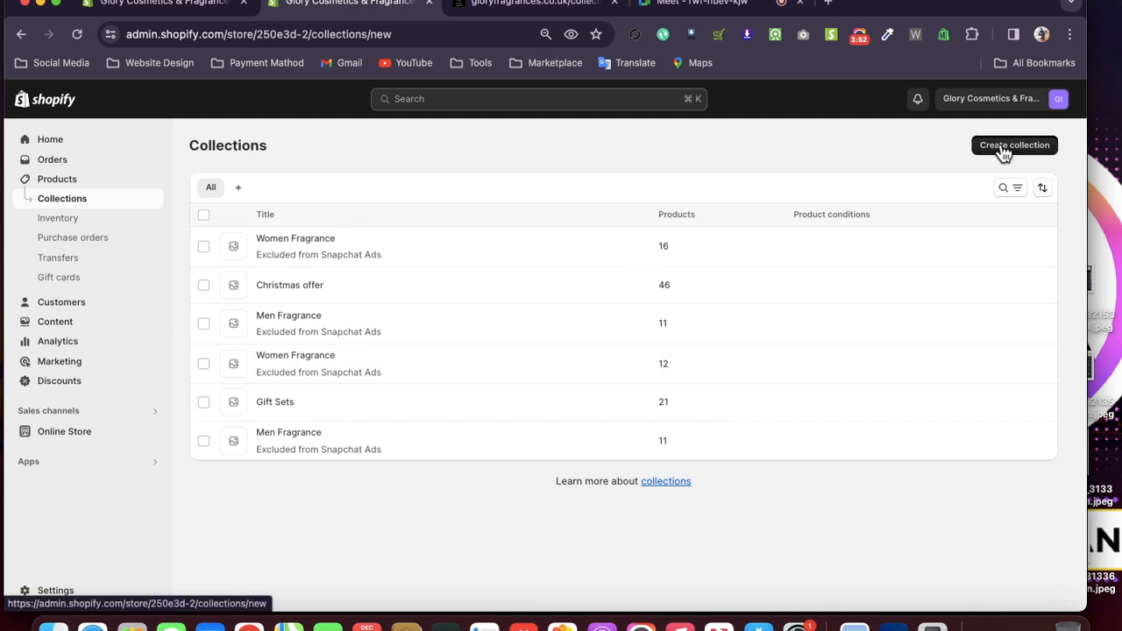
scroll(741, 366, down, 1)
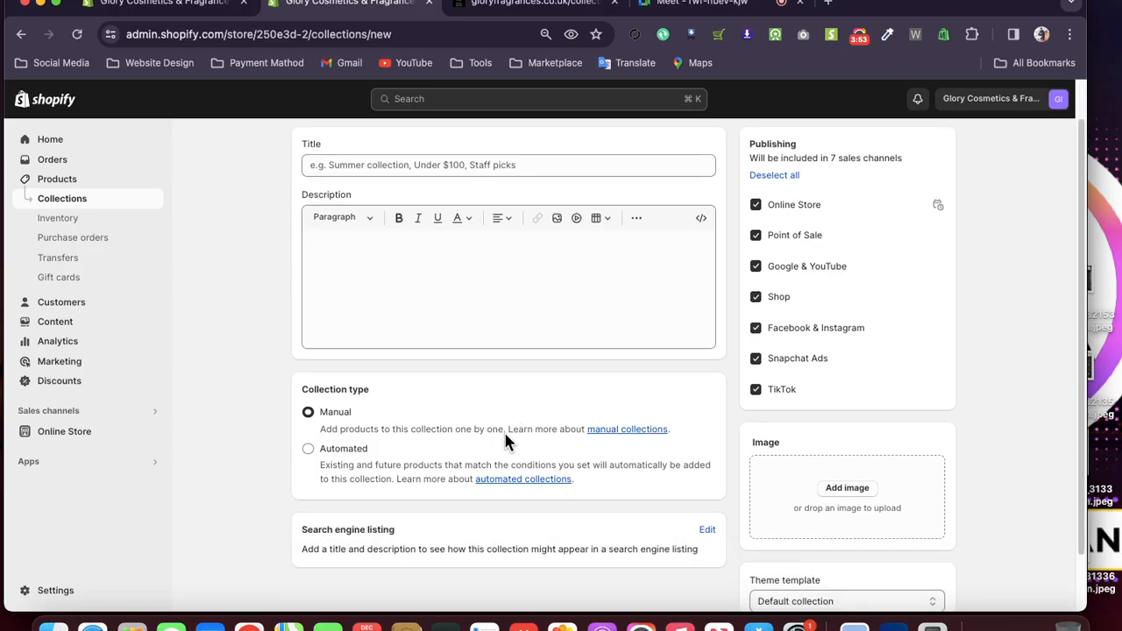
click(308, 452)
scroll(311, 462, up, 1)
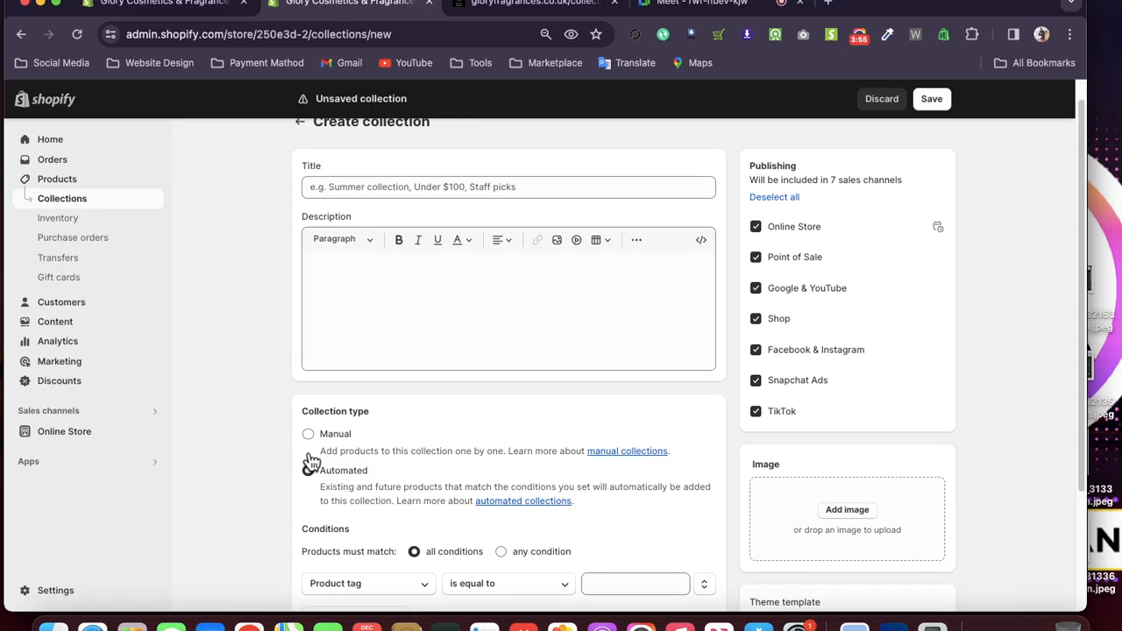
click(347, 196)
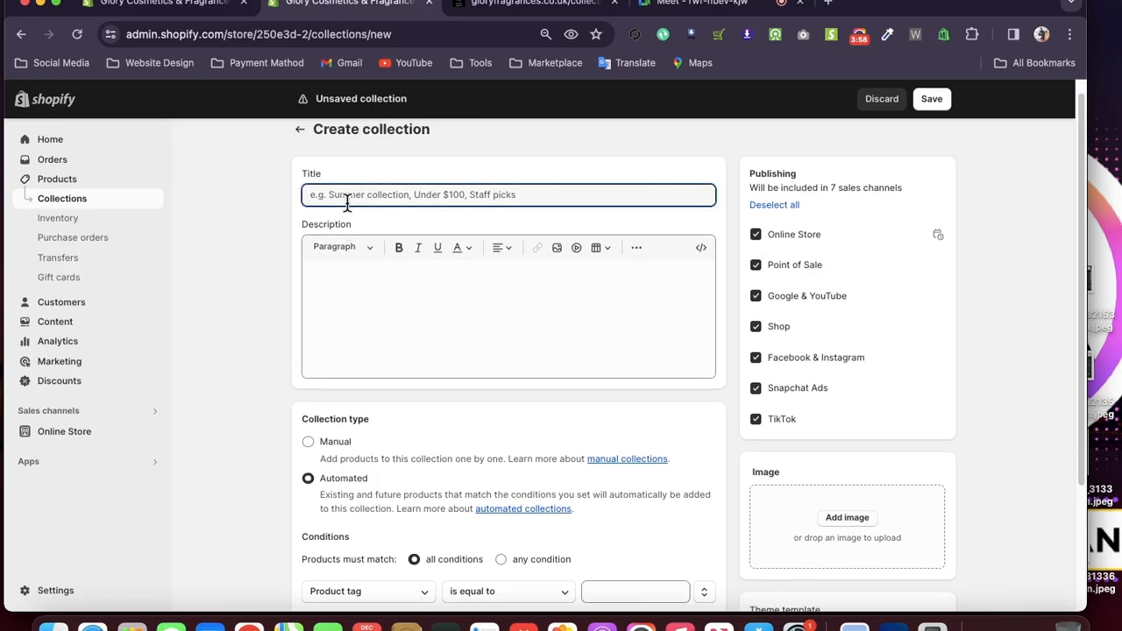
text(Men Fashion)
click(225, 338)
- Examine the product attributes that can be used in the automated collection's condition, keeping Product tag
scroll(265, 354, down, 1)
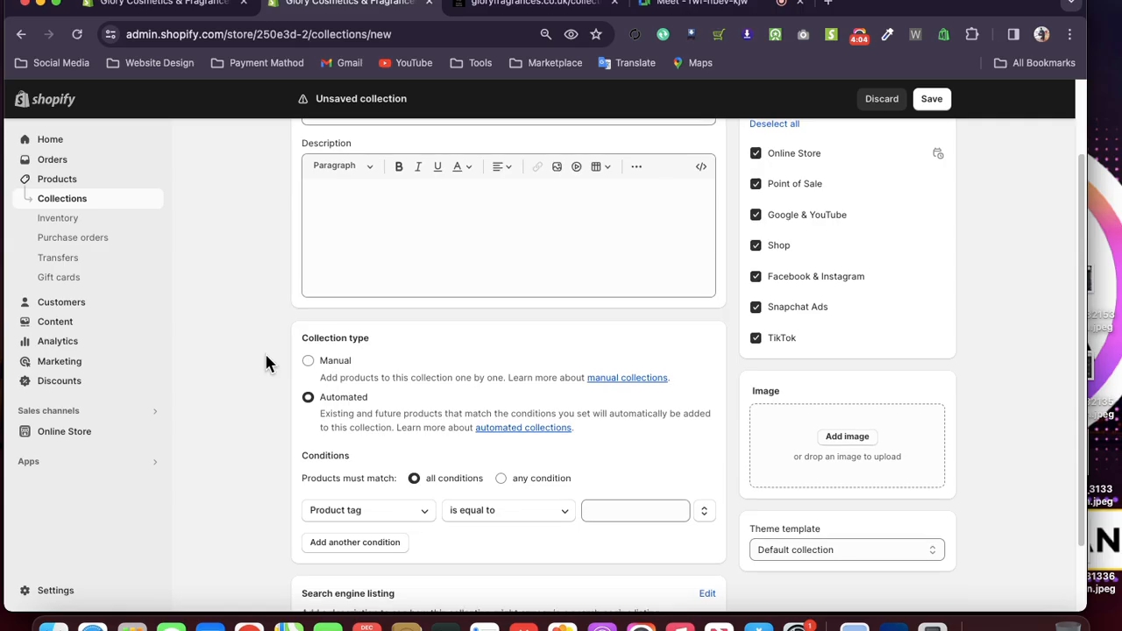
scroll(267, 362, down, 1)
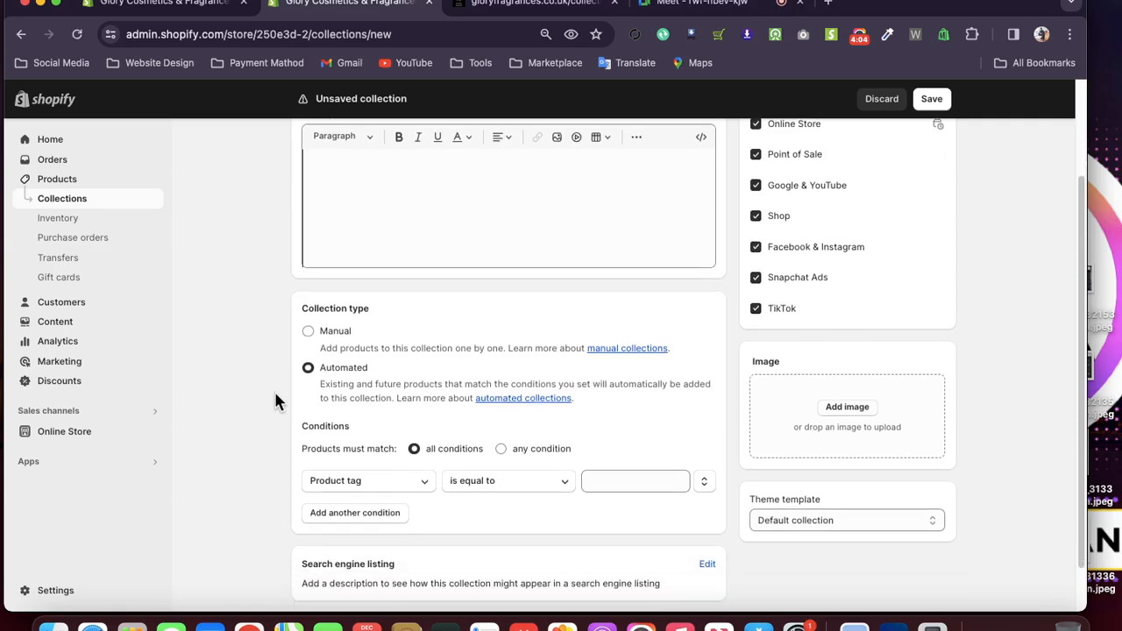
click(405, 487)
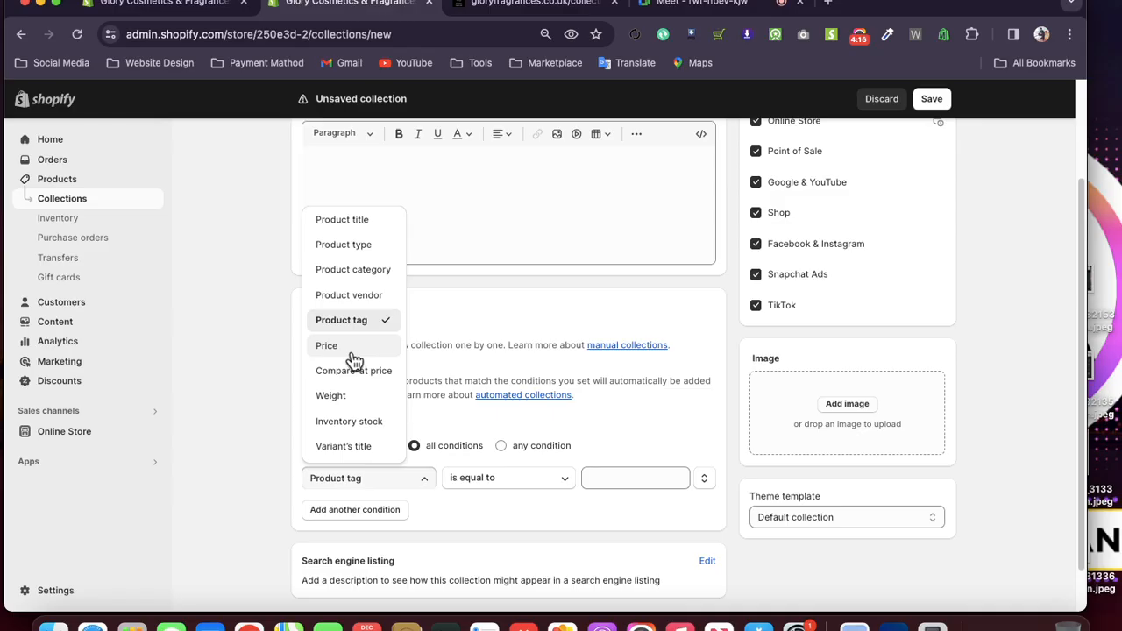
click(224, 429)
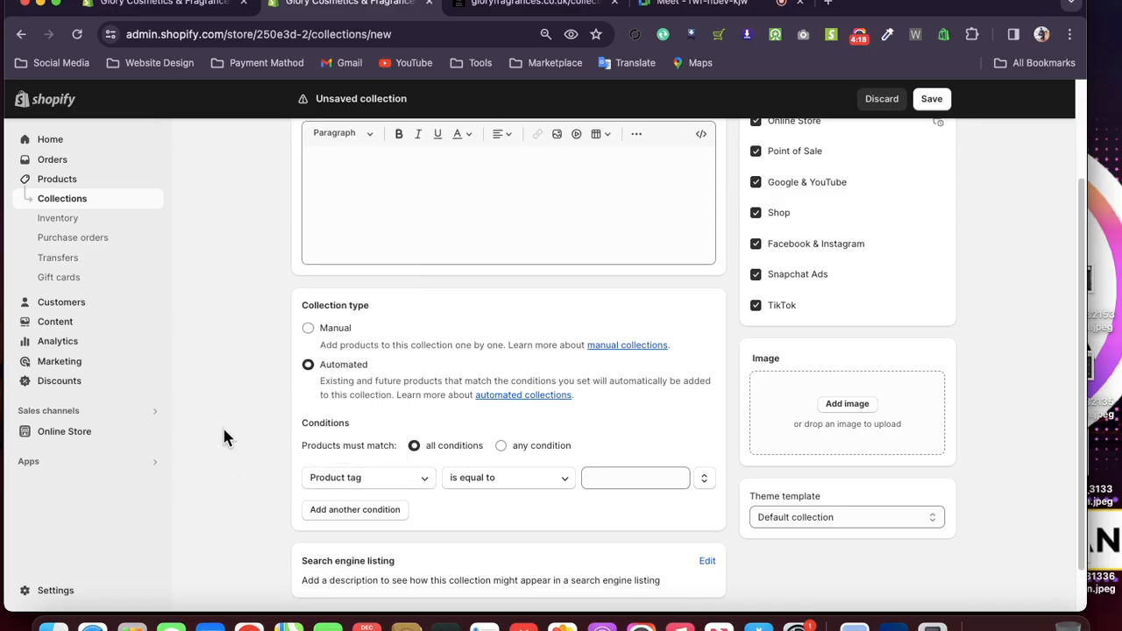
click(359, 486)
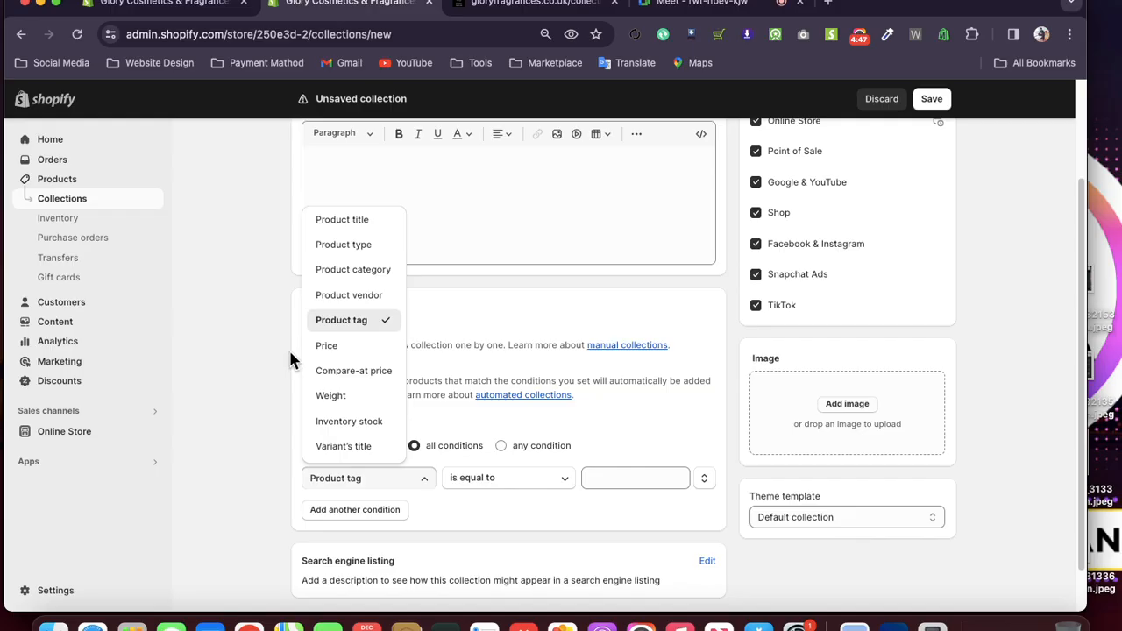
click(486, 318)
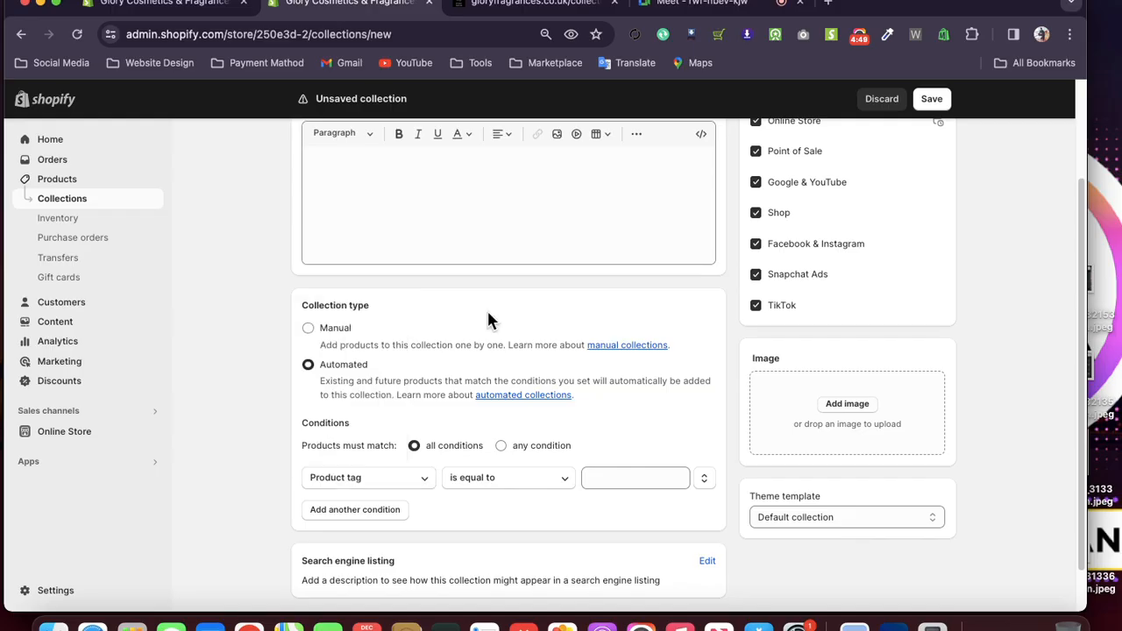
- Examine the comparison options and the suggested tag values for the Product tag condition
click(495, 480)
click(619, 478)
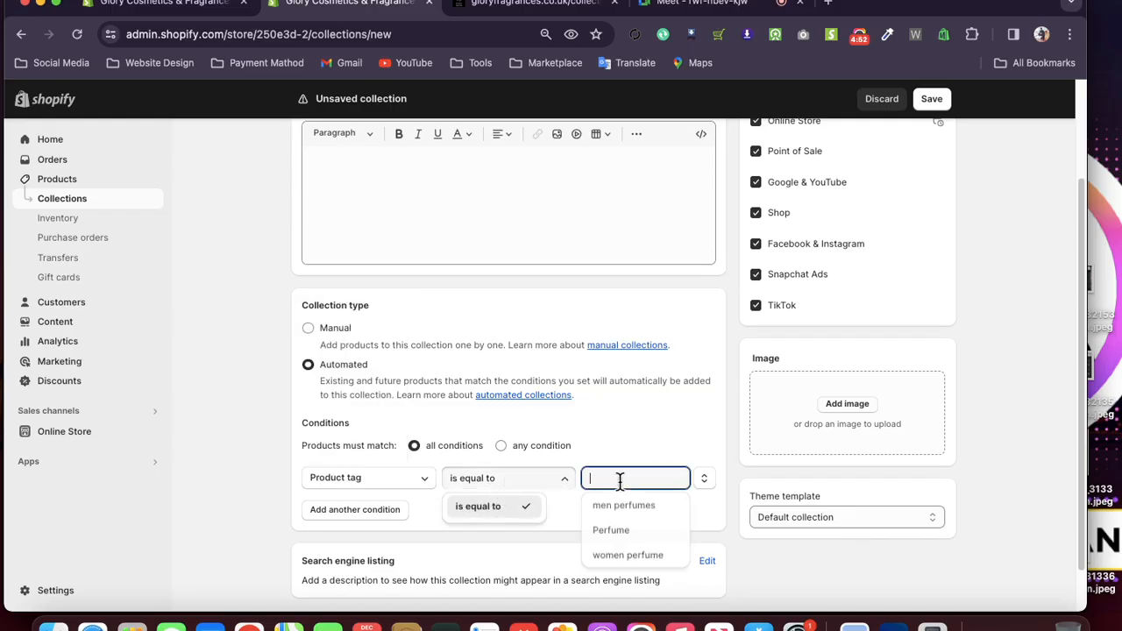
click(620, 478)
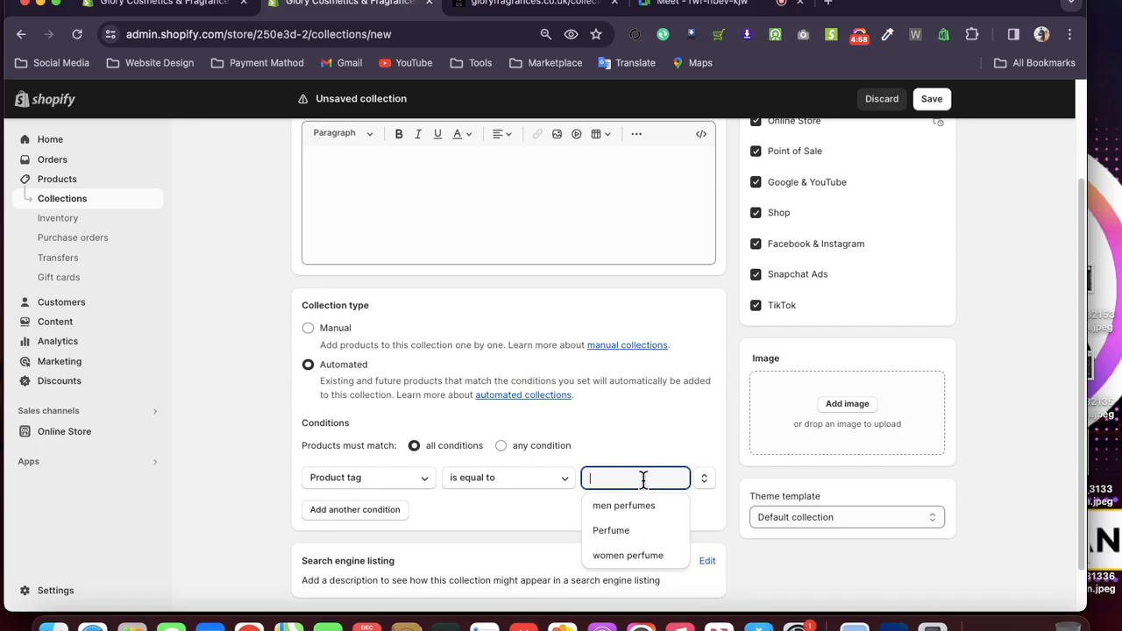
- Copy the collection title into the condition so that Product tag is equal to Men Fashion
scroll(642, 477, up, 3)
drag(377, 215, 294, 220)
key(ctrl+c)
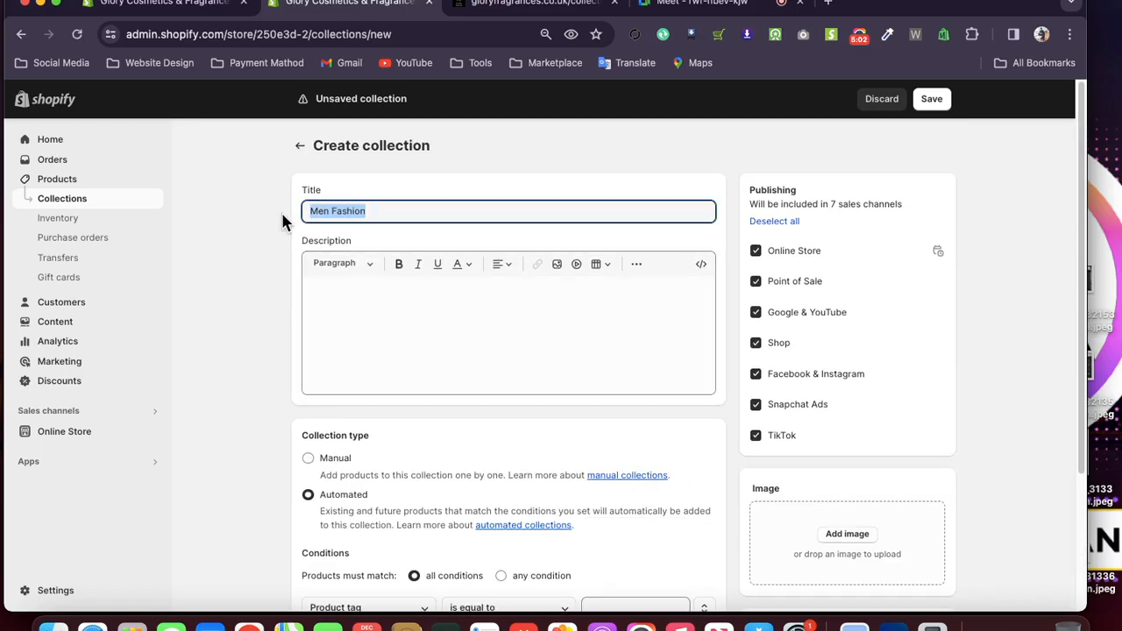
scroll(295, 226, down, 2)
scroll(293, 229, down, 1)
click(623, 430)
key(ctrl+v)
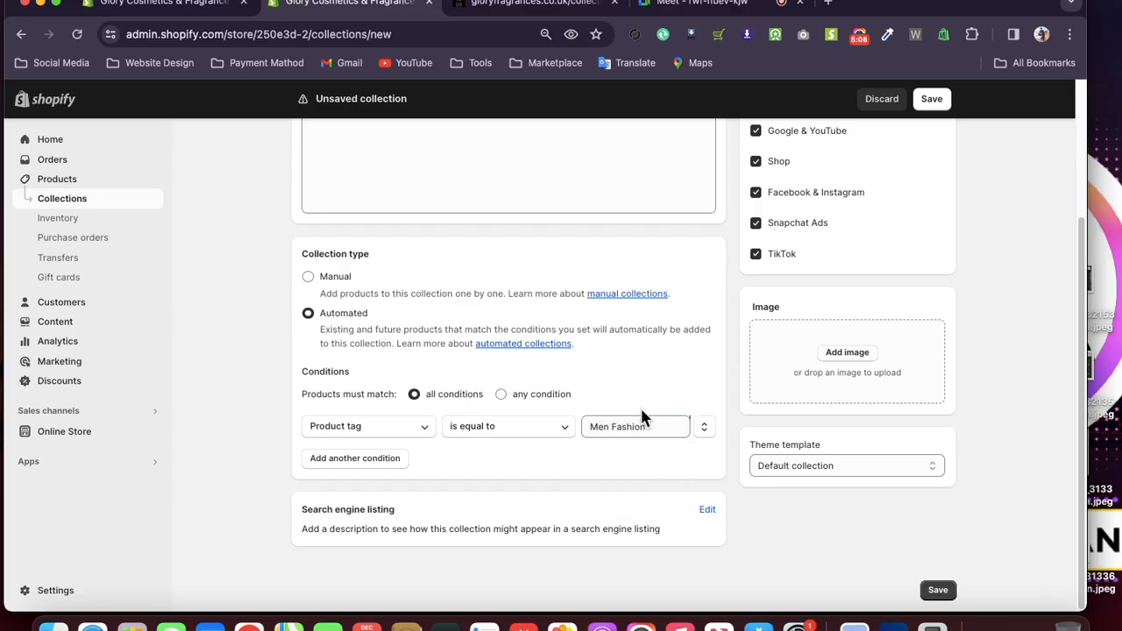
- Compare the condition's tag value with the collection title and review the automated collection settings
scroll(646, 425, up, 2)
scroll(646, 424, up, 1)
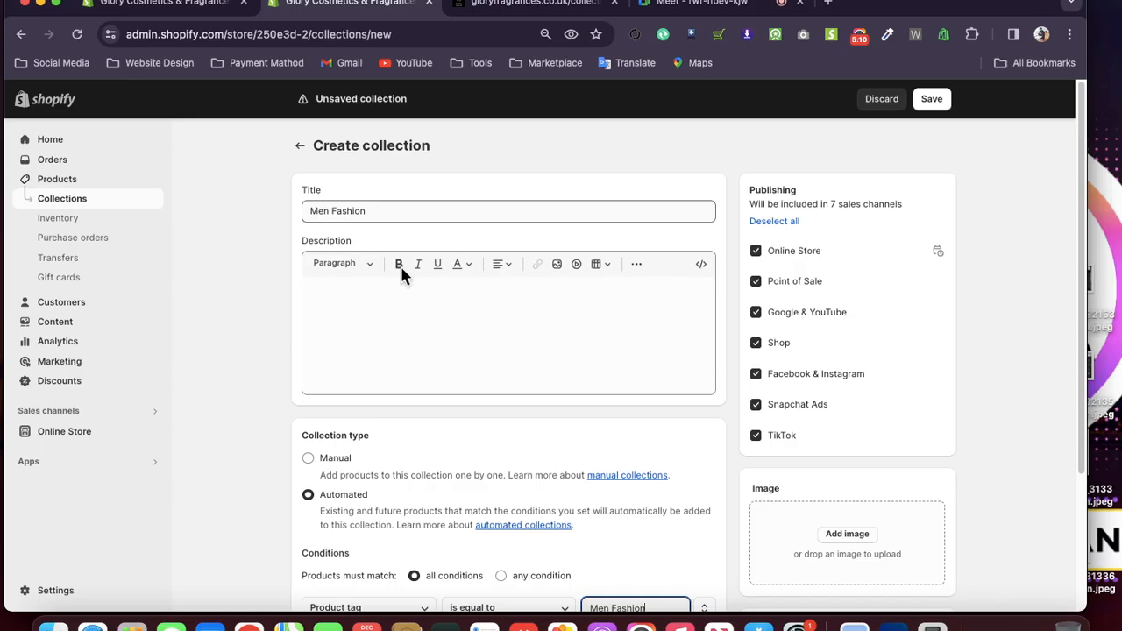
scroll(483, 316, down, 3)
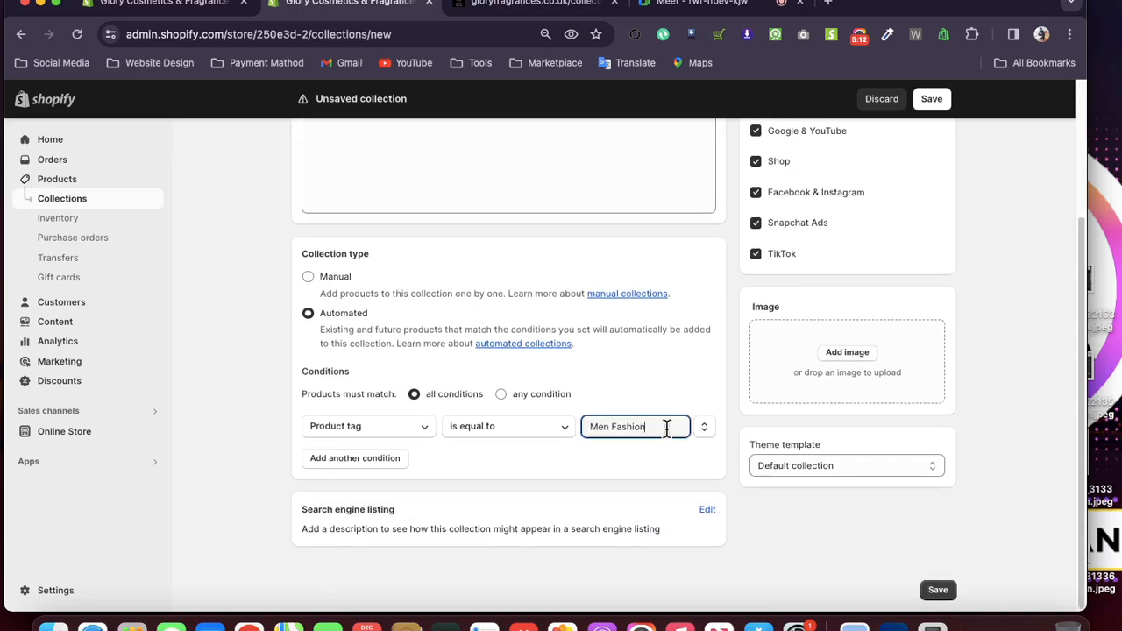
drag(666, 427, 583, 428)
scroll(590, 434, up, 1)
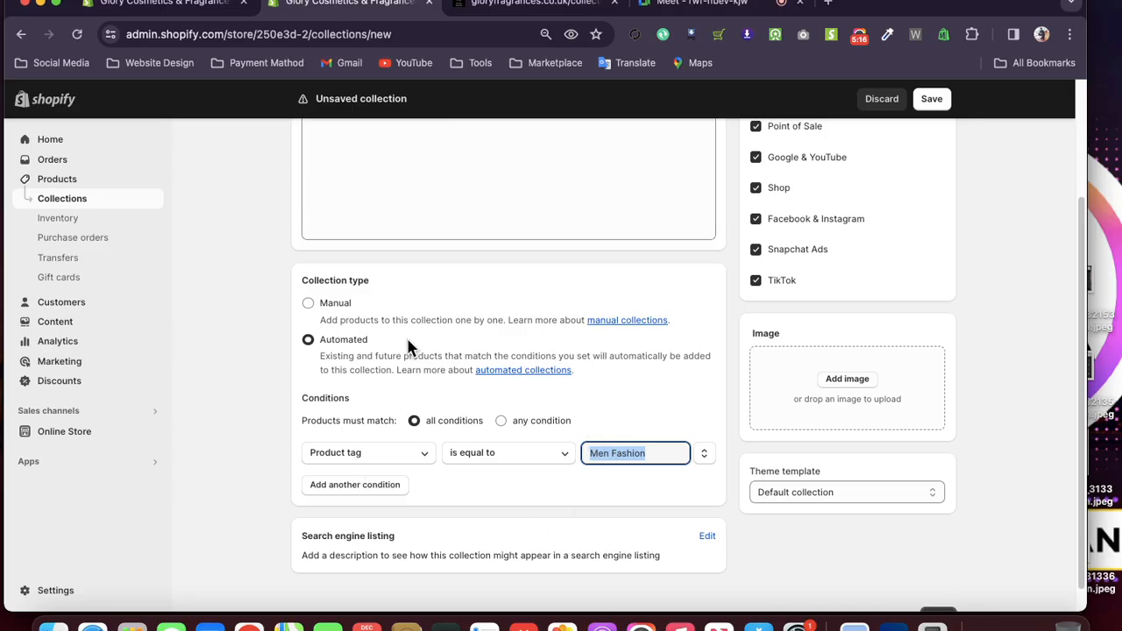
scroll(408, 346, up, 1)
scroll(407, 346, down, 2)
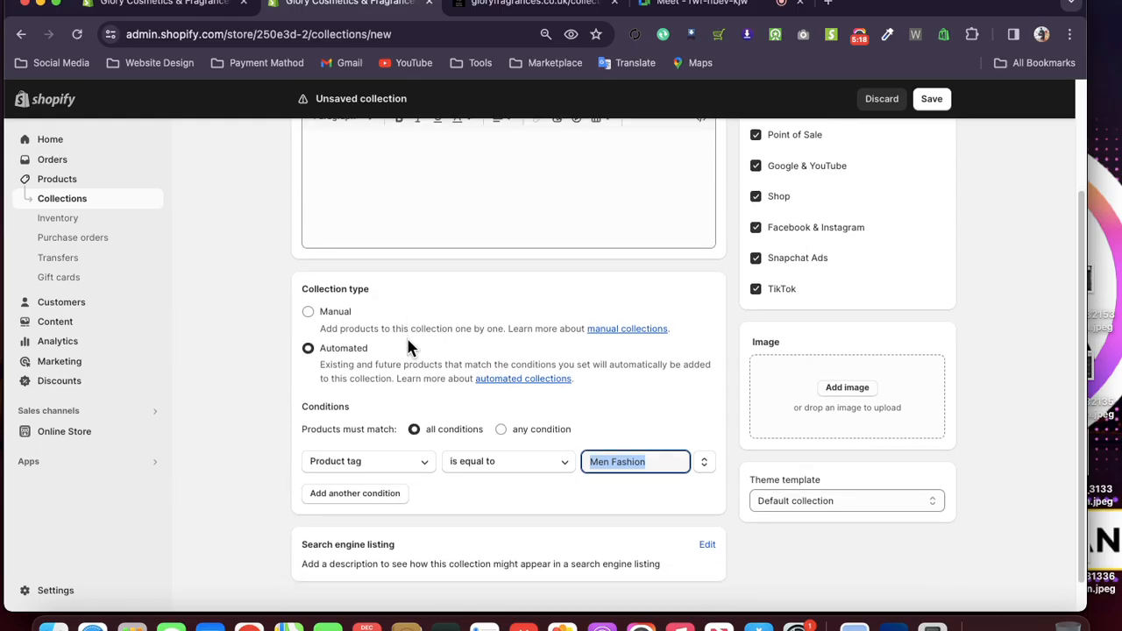
- Add a second Product tag condition, delete it, and add it again to examine its suggested tag values
click(373, 465)
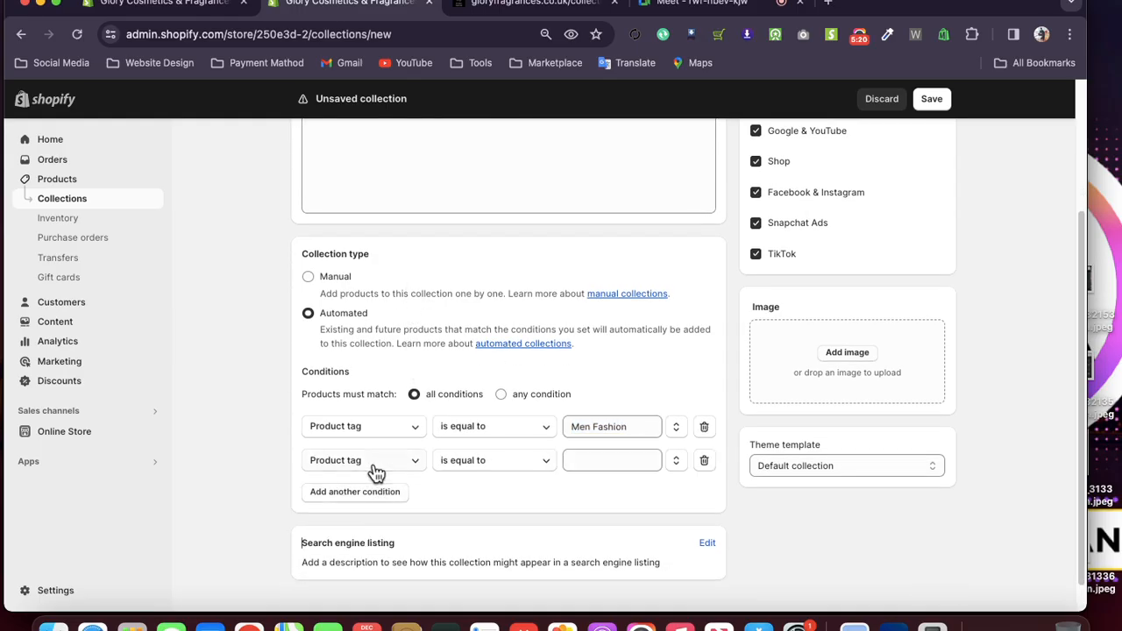
click(706, 462)
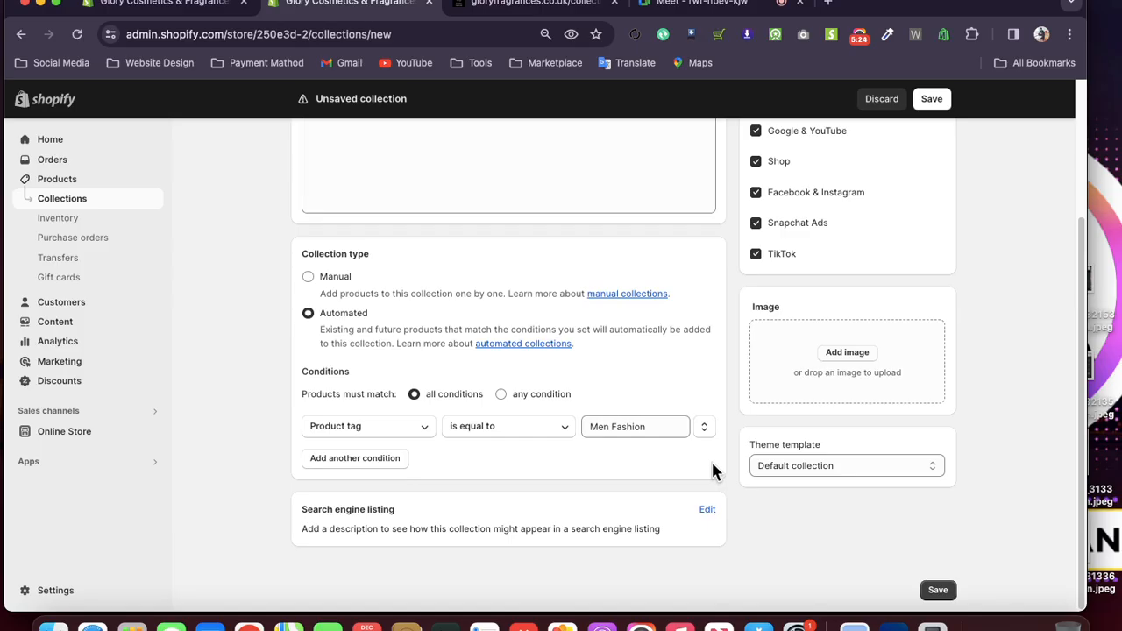
click(369, 467)
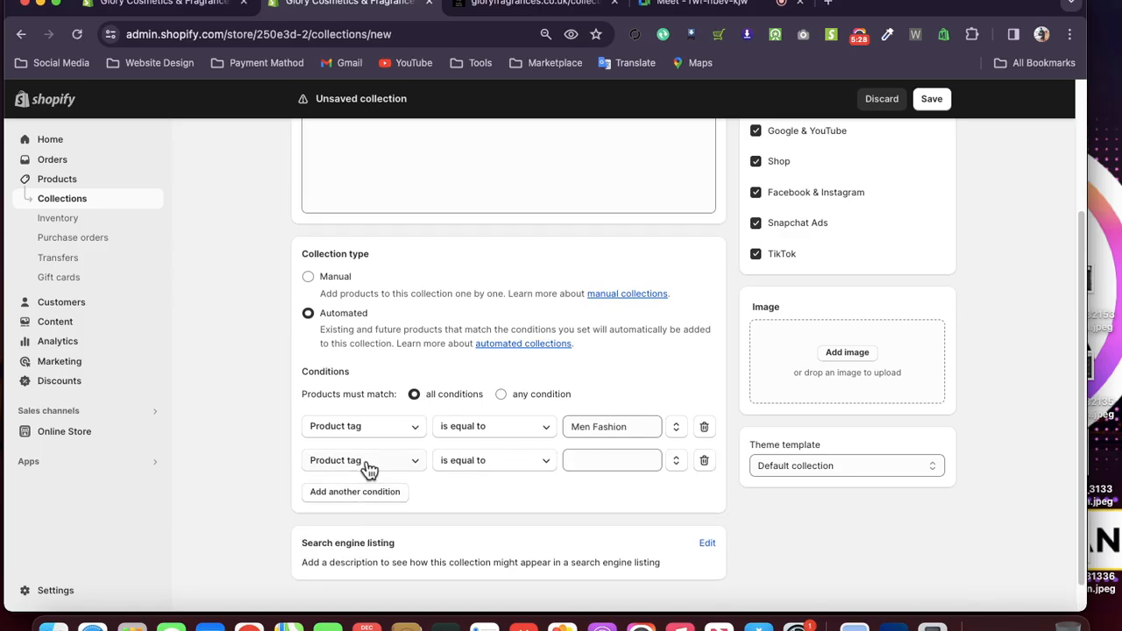
click(589, 461)
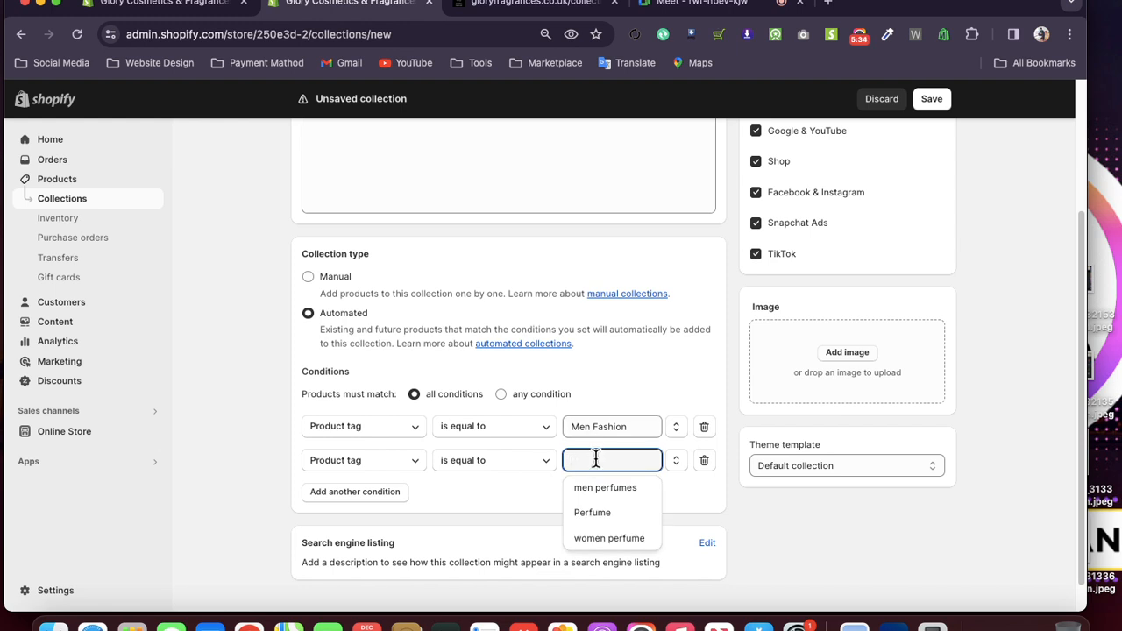
- Review the Men Fashion collection form and leave it without saving, returning to the collections list
scroll(596, 451, up, 1)
scroll(370, 306, up, 2)
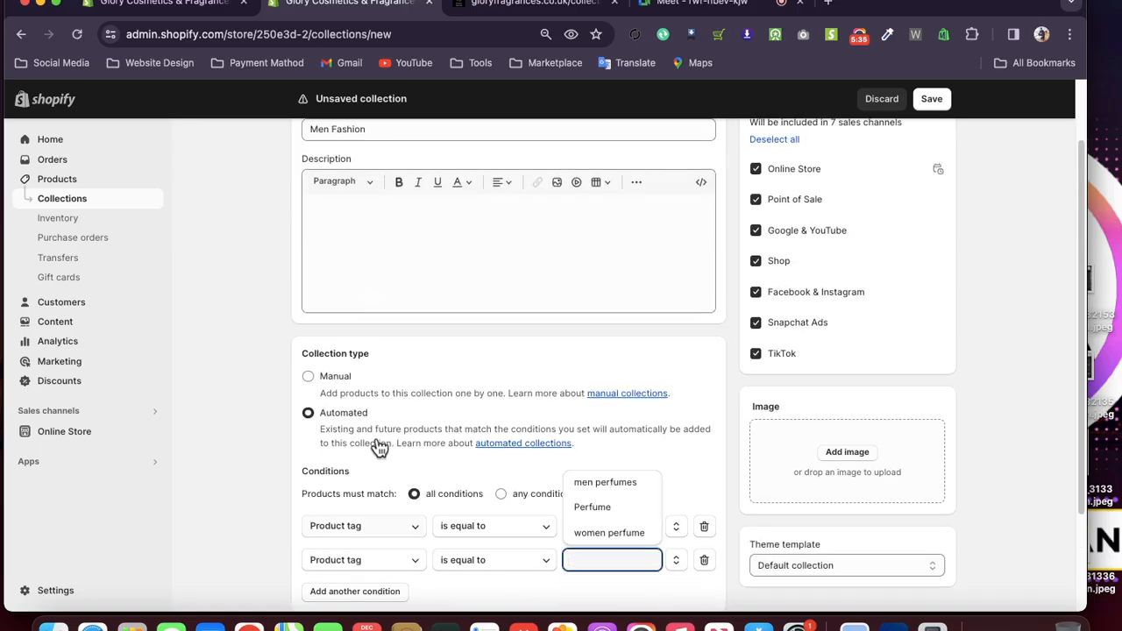
scroll(401, 426, down, 3)
scroll(358, 464, up, 5)
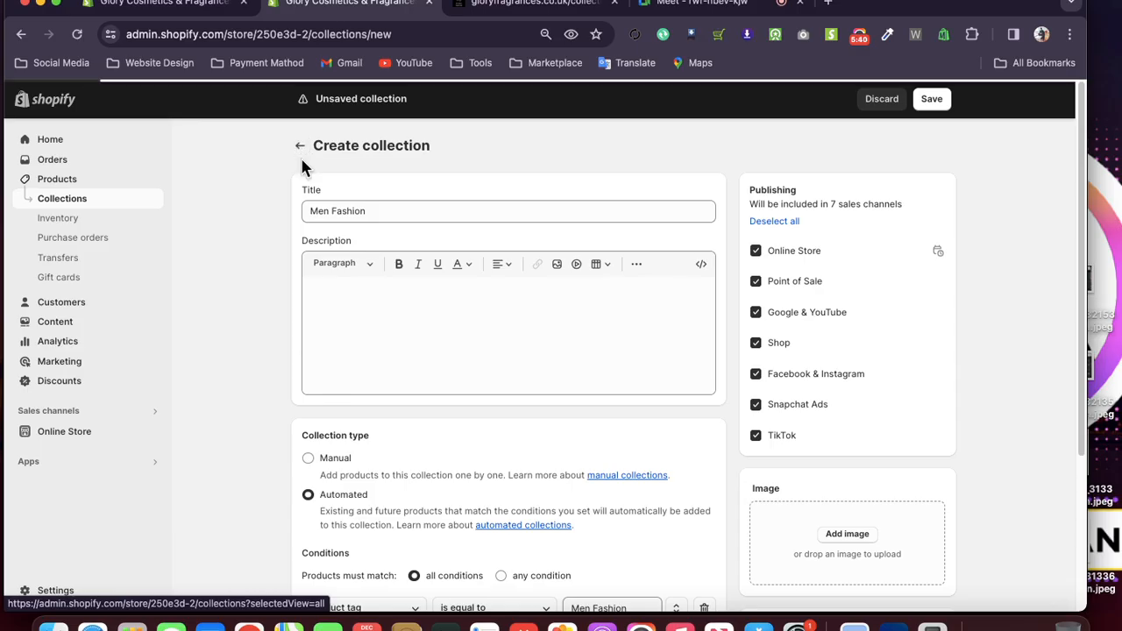
click(300, 162)
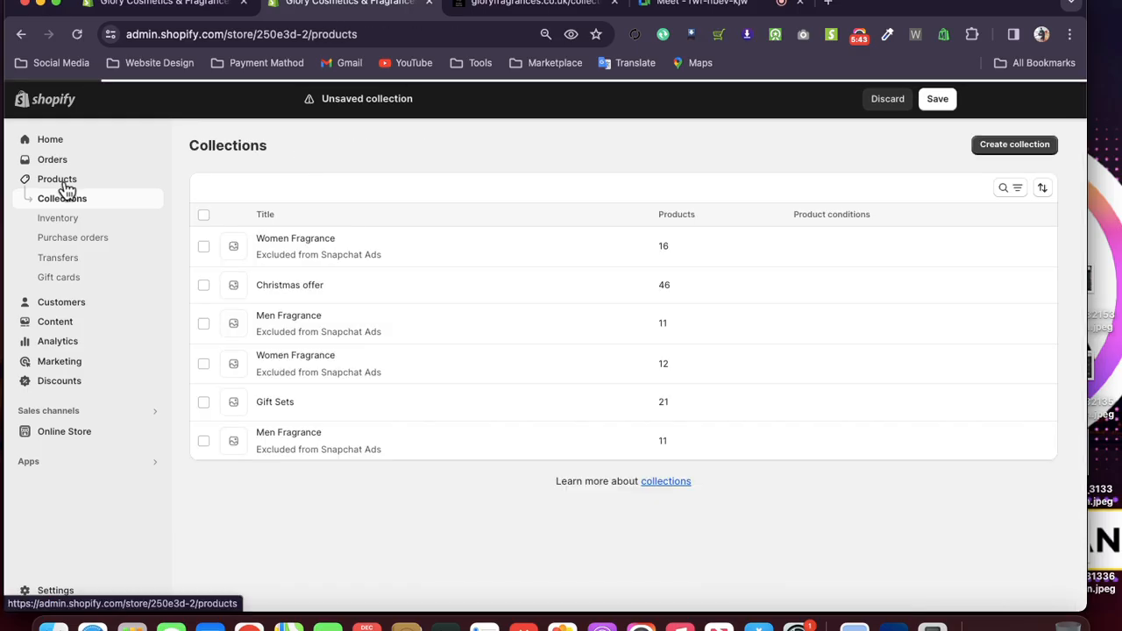
- Open the product 6 X All Me EDP 100ml Perfume for Women and go to its product organization details
click(67, 187)
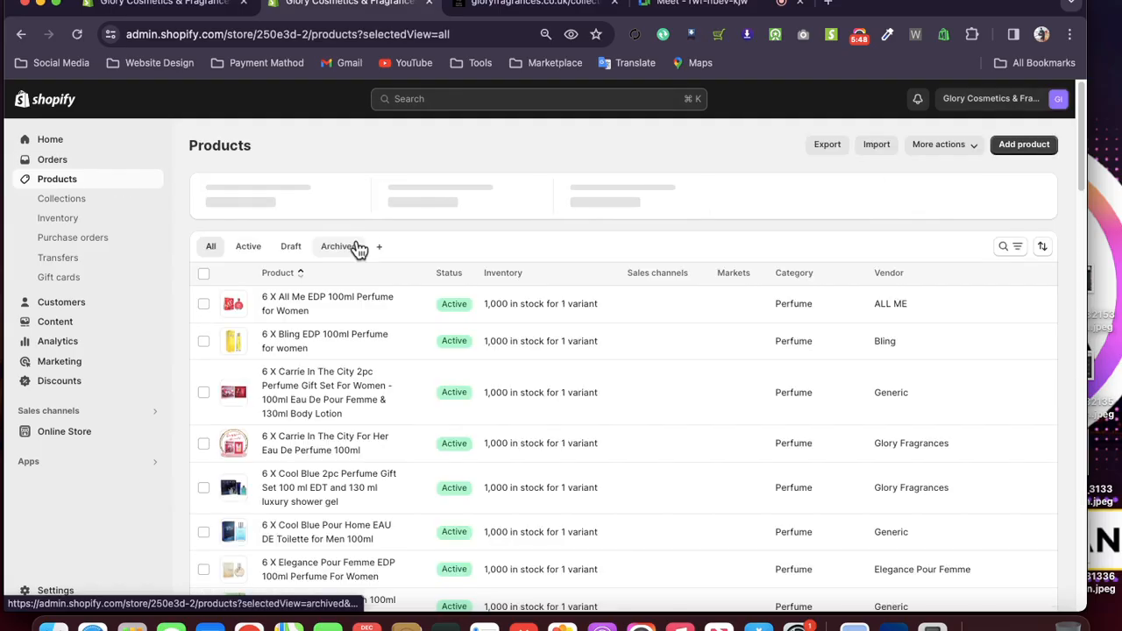
click(336, 298)
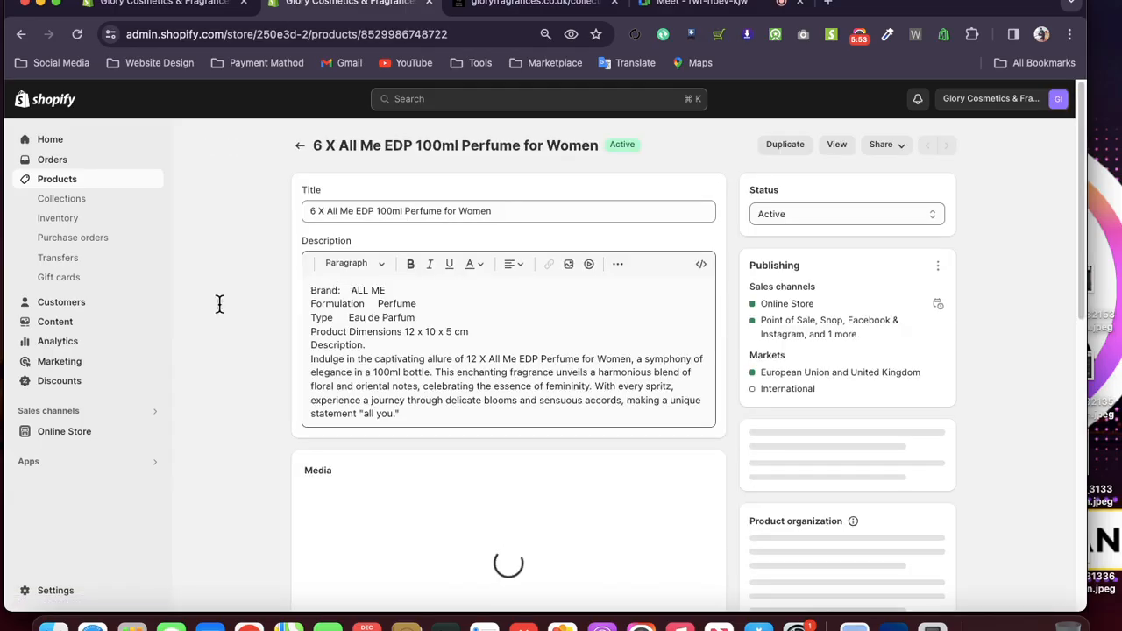
scroll(219, 304, down, 1)
scroll(219, 304, down, 5)
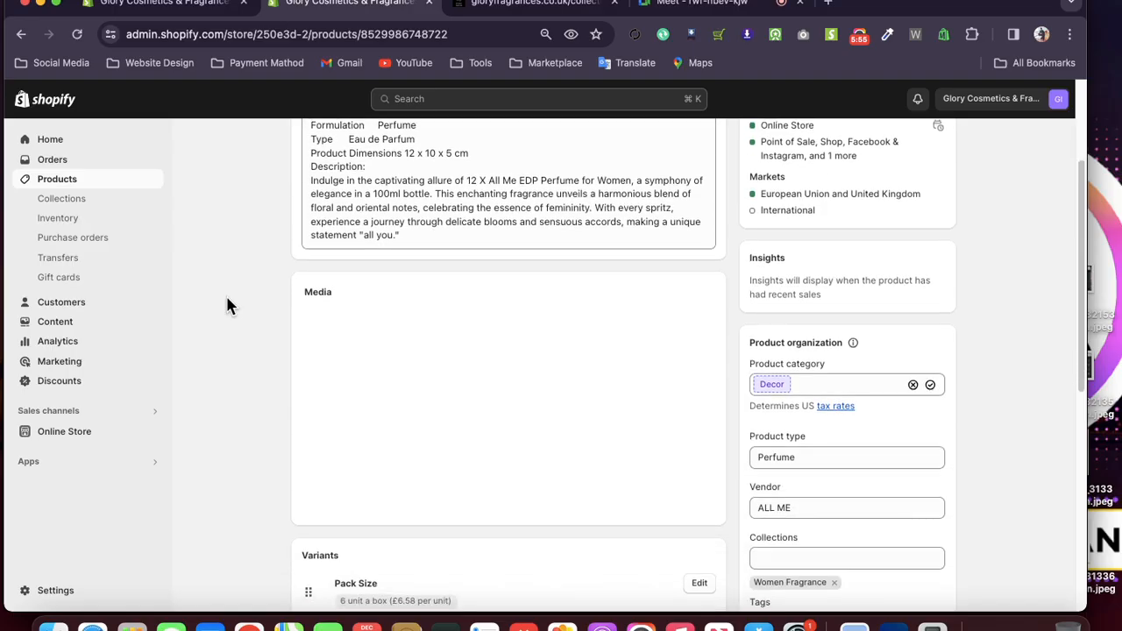
- Check the suggested tags for the product and assign it to both Men Fragrance collections
scroll(227, 302, down, 4)
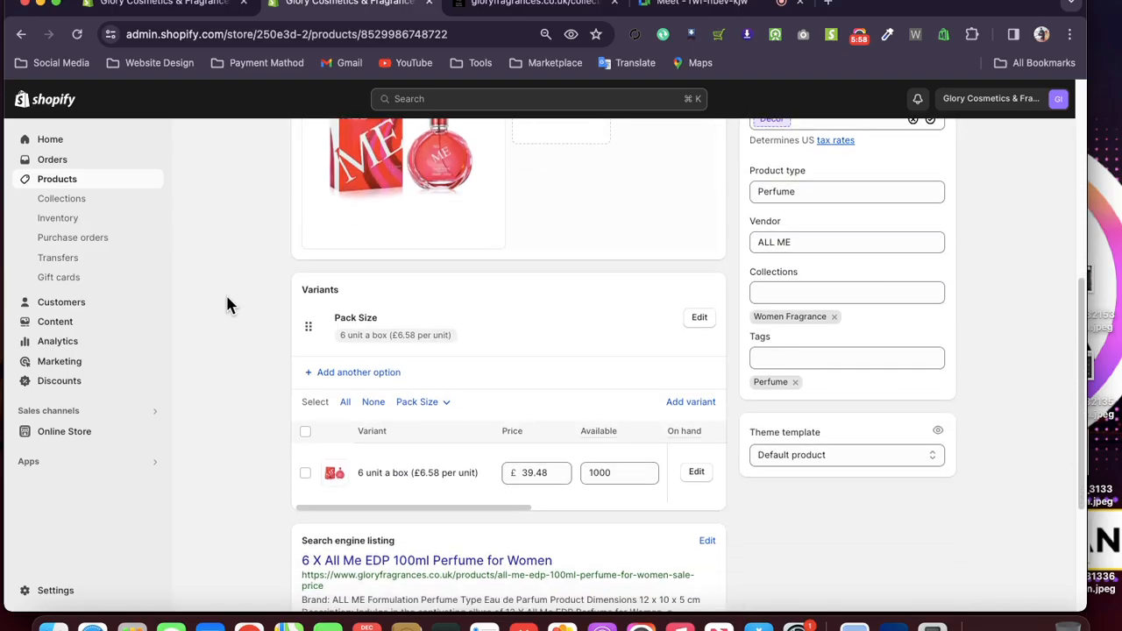
click(834, 358)
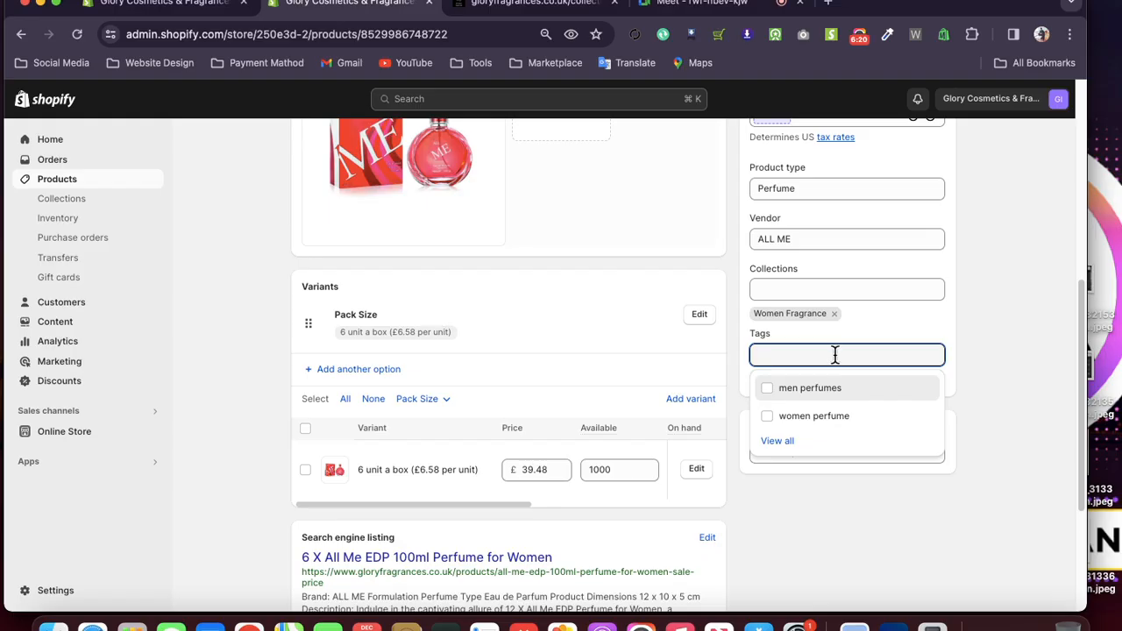
click(832, 290)
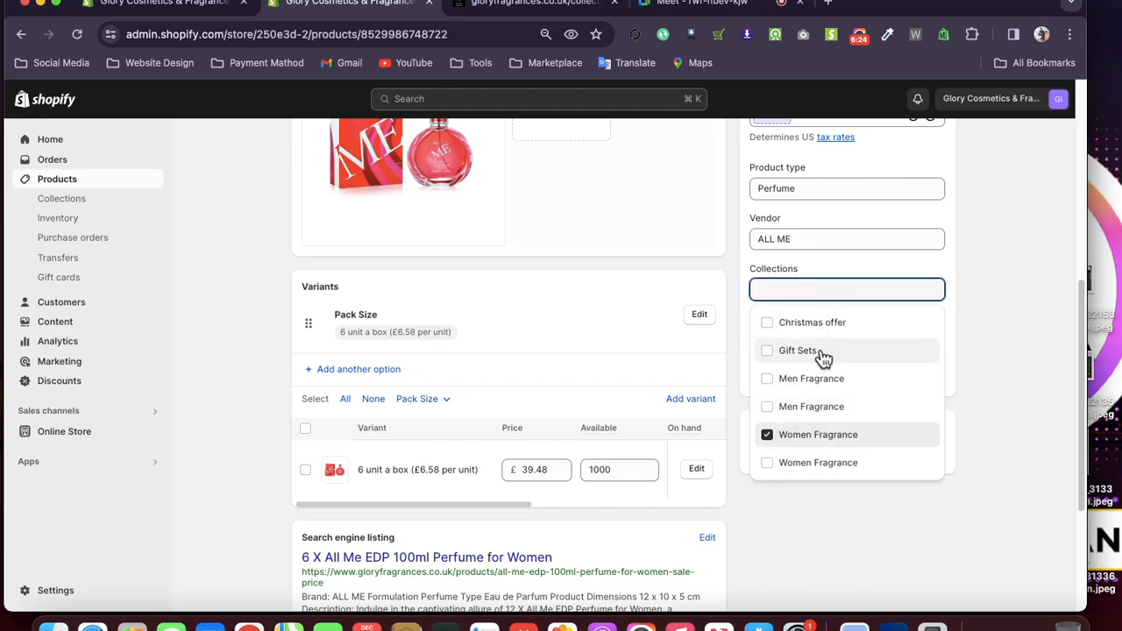
click(768, 408)
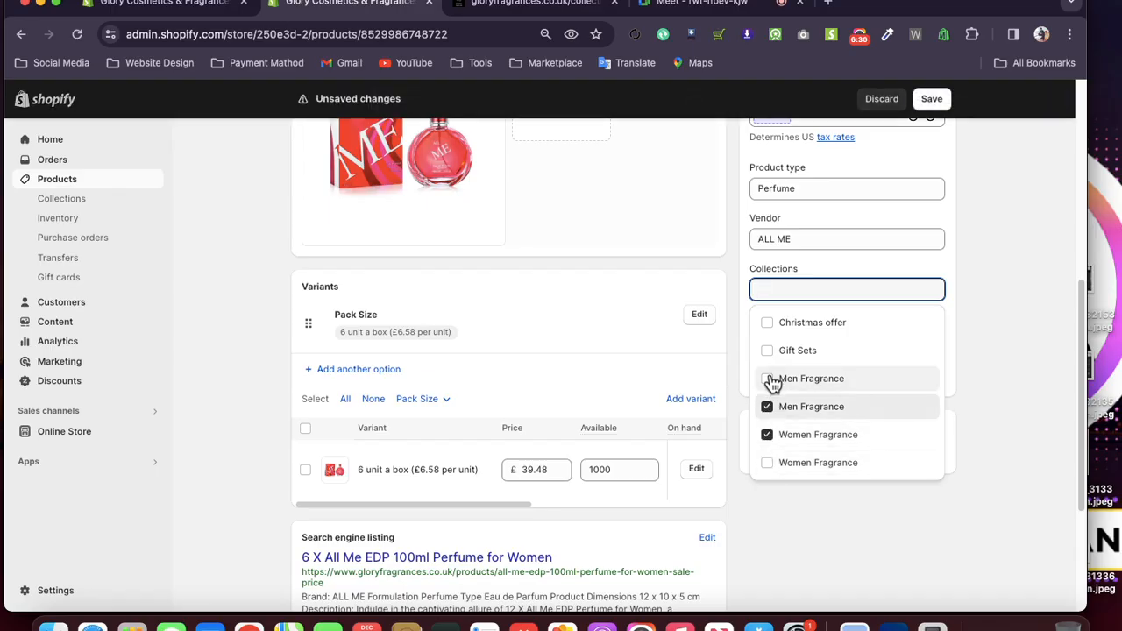
click(769, 381)
click(742, 324)
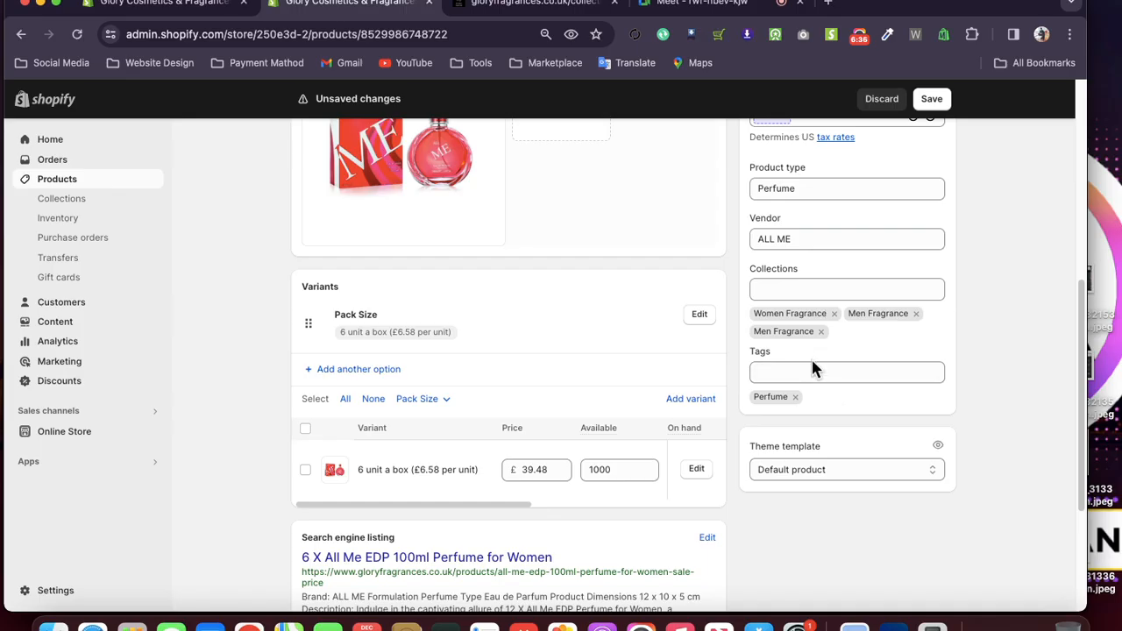
- Review the product's organization details and leave the page without saving the collection changes
scroll(812, 390, down, 1)
scroll(815, 410, up, 5)
scroll(814, 409, down, 6)
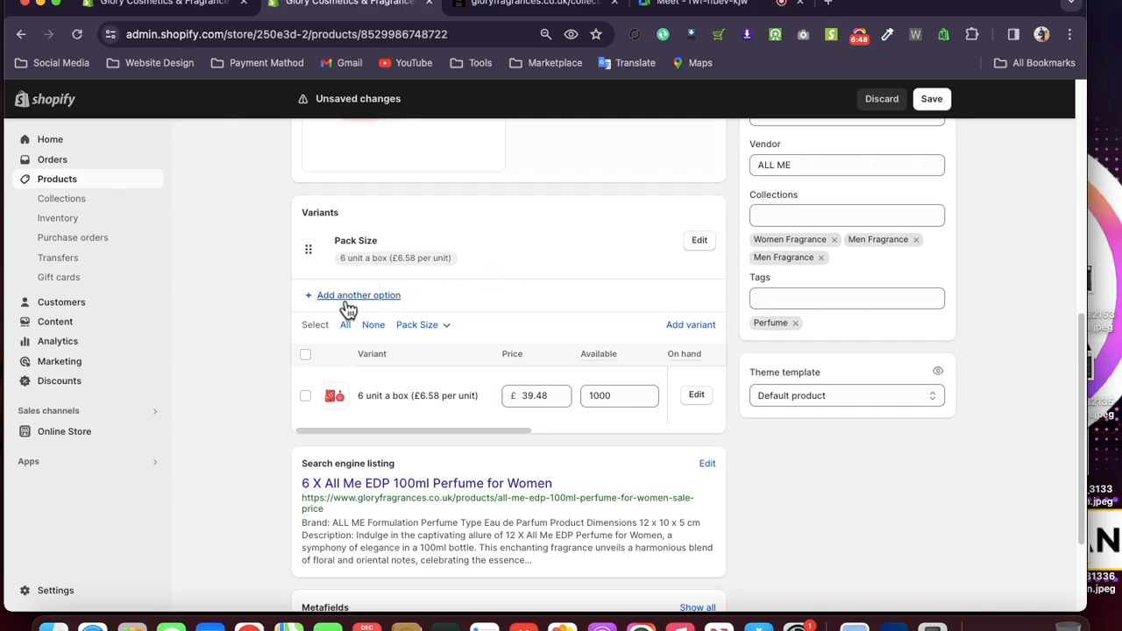
scroll(278, 290, up, 10)
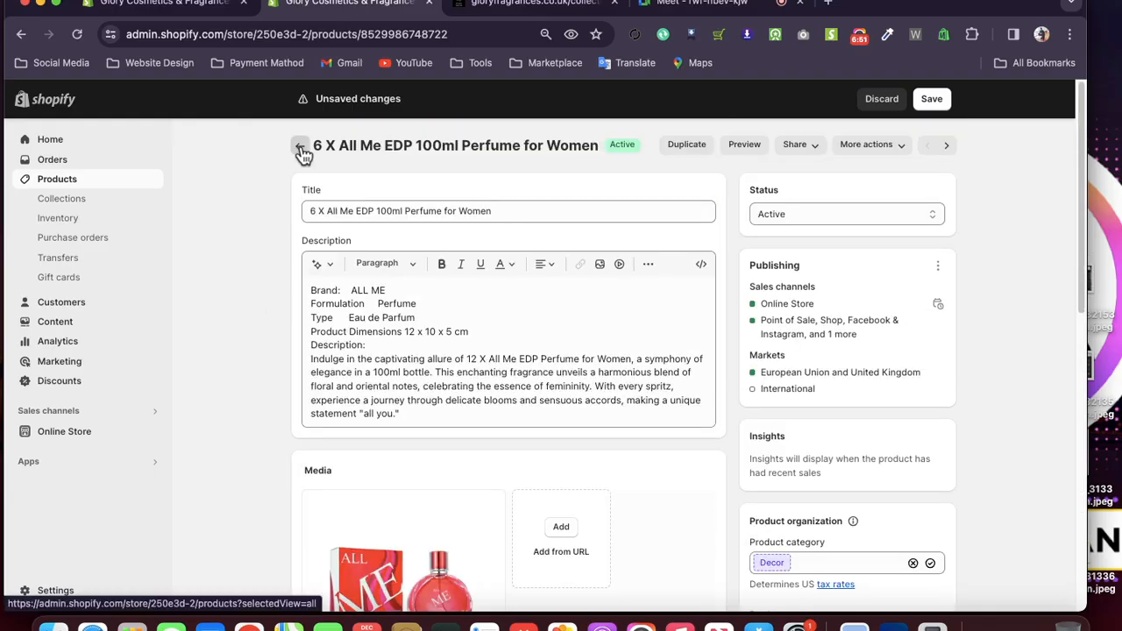
click(301, 149)
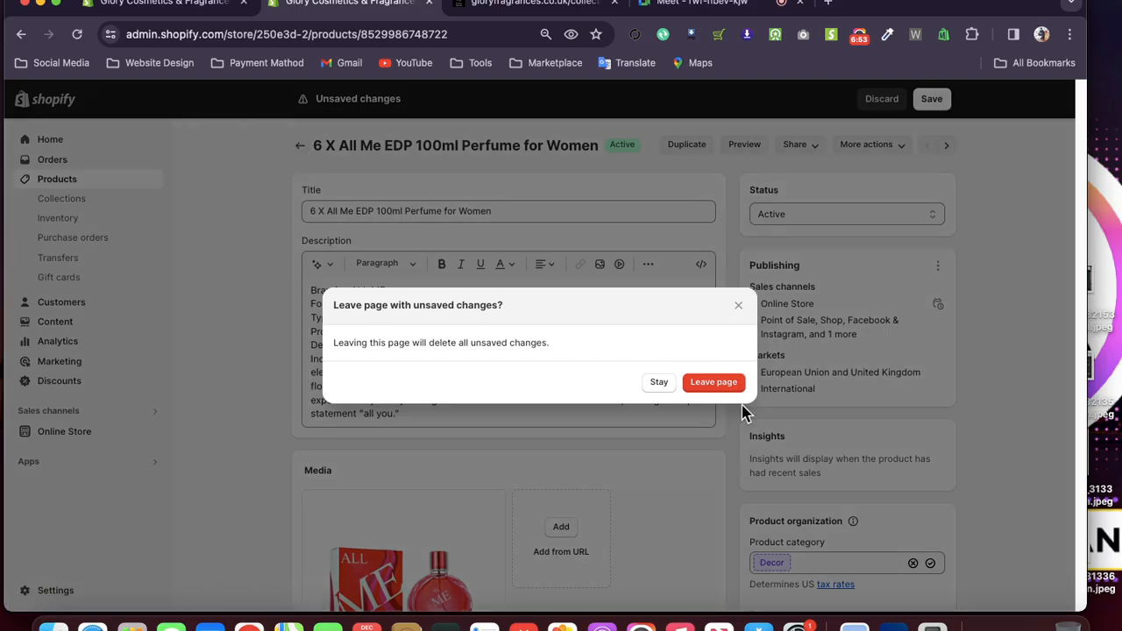
click(739, 307)
scroll(737, 342, down, 3)
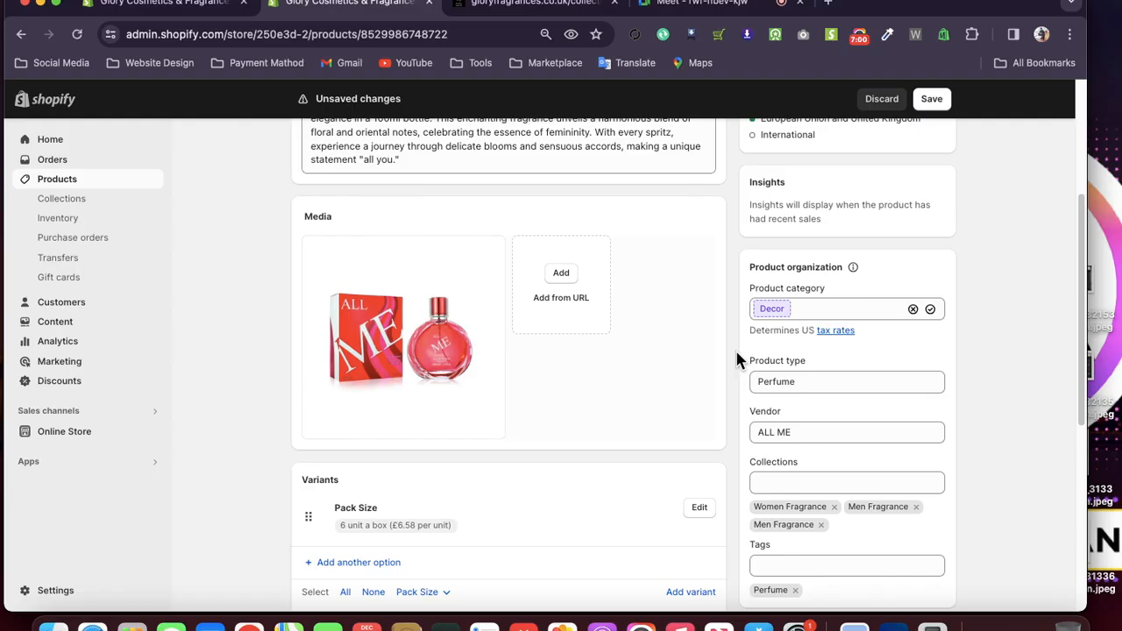
scroll(736, 355, down, 1)
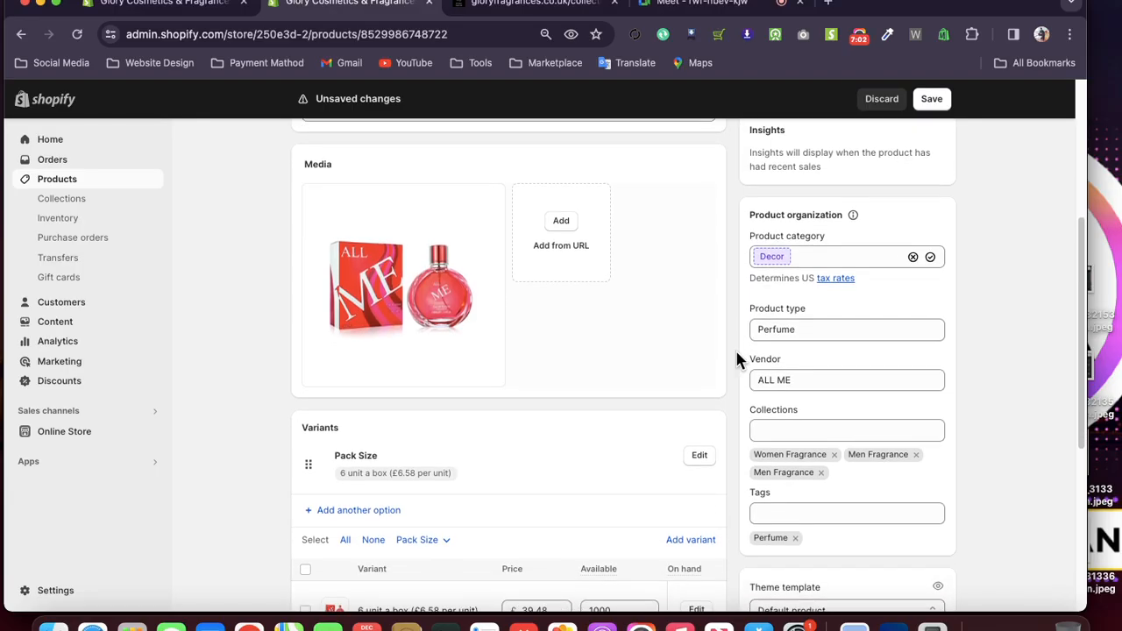
scroll(737, 355, up, 5)
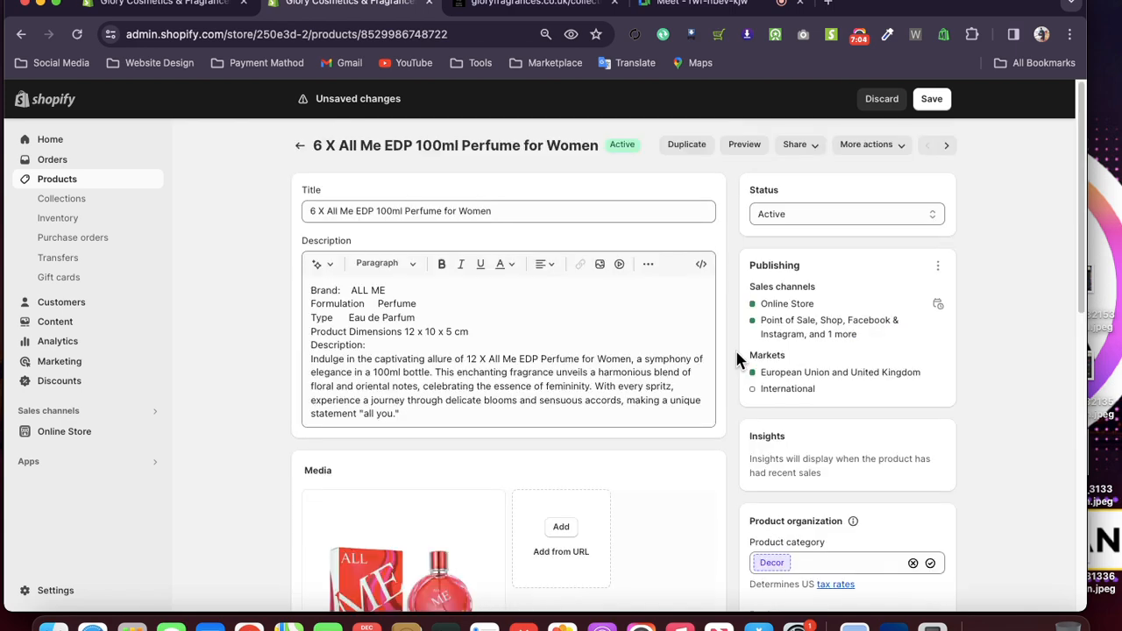
click(300, 149)
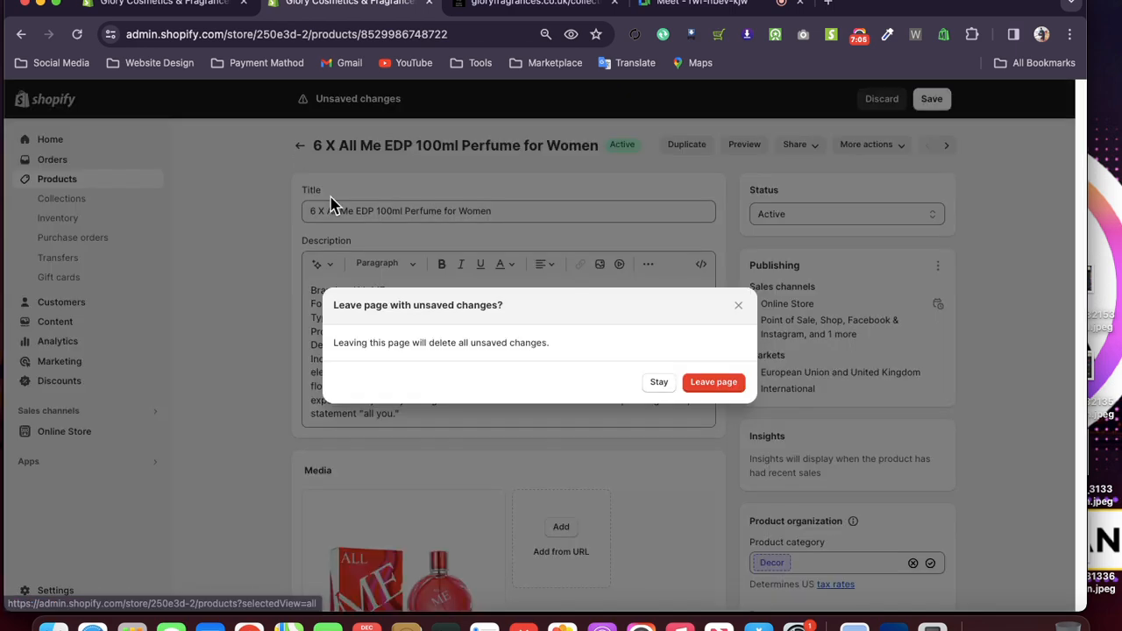
click(731, 389)
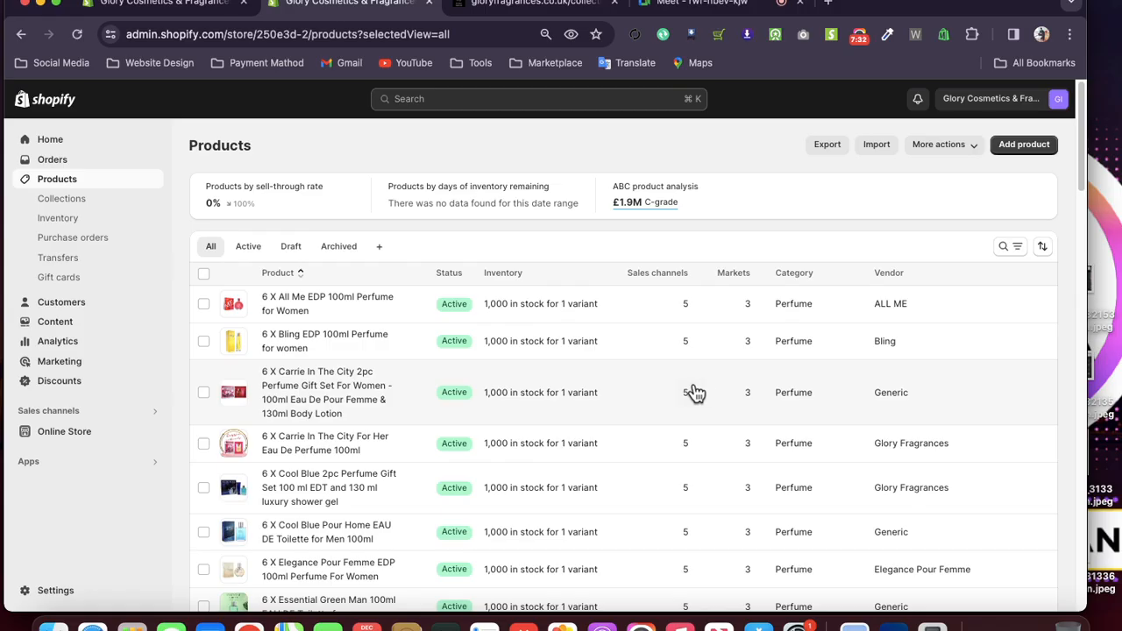
- Open the store's inventory and select all items listed on the page
click(54, 218)
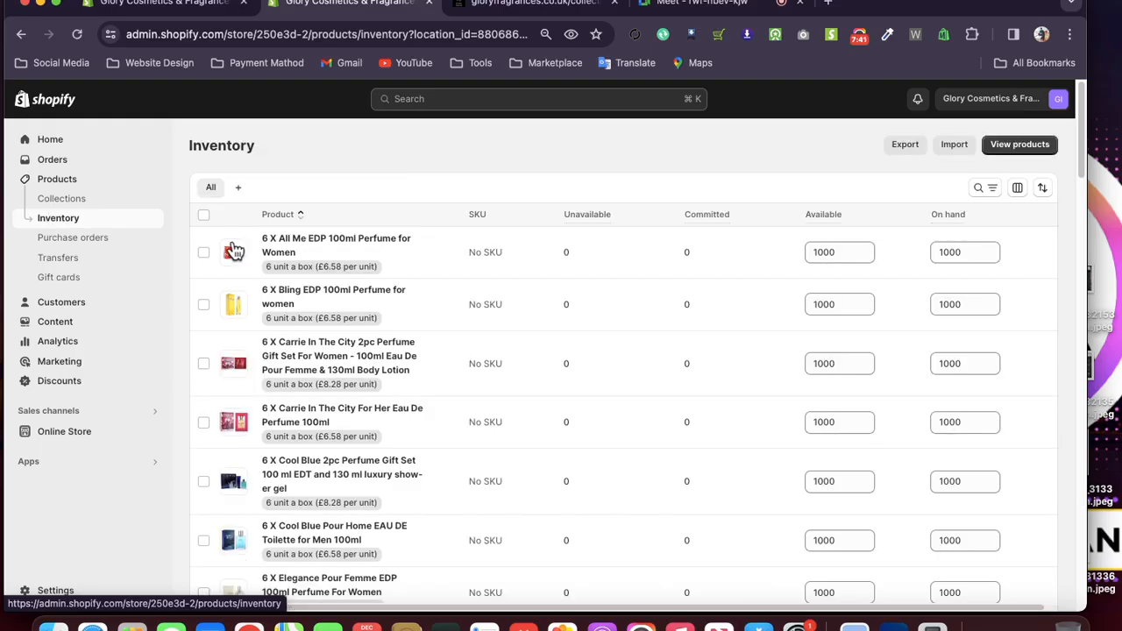
click(204, 217)
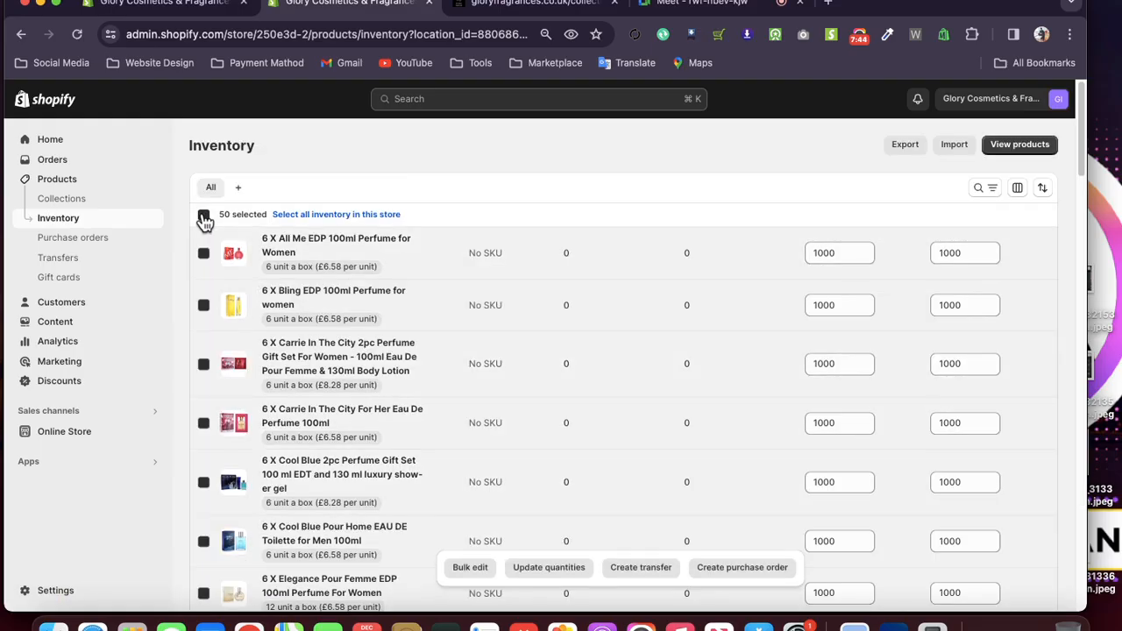
click(203, 217)
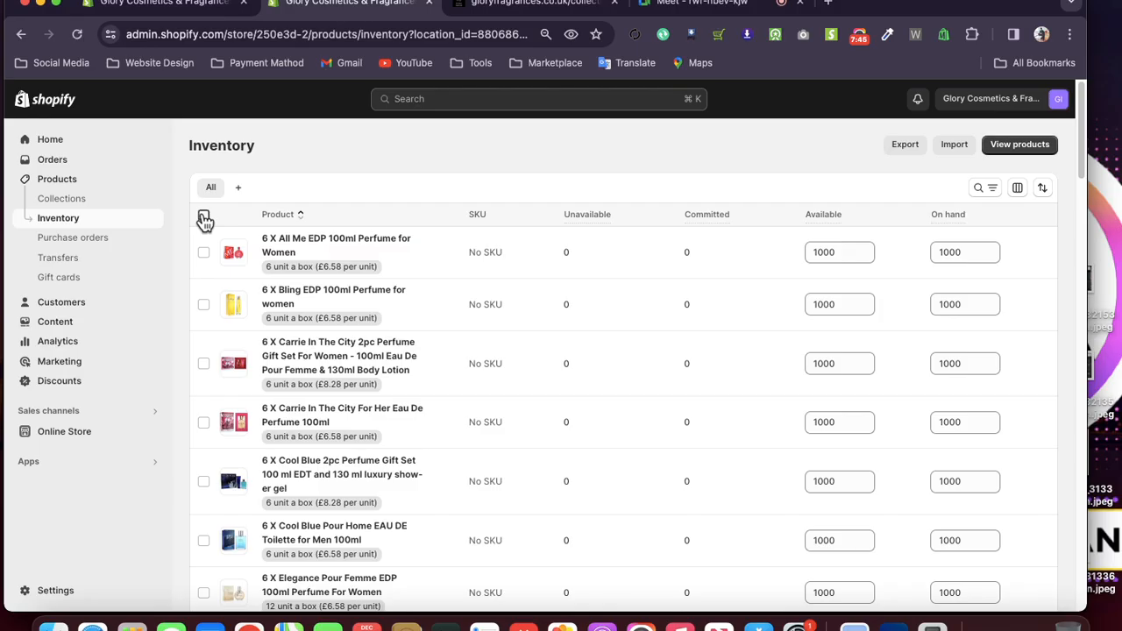
click(203, 217)
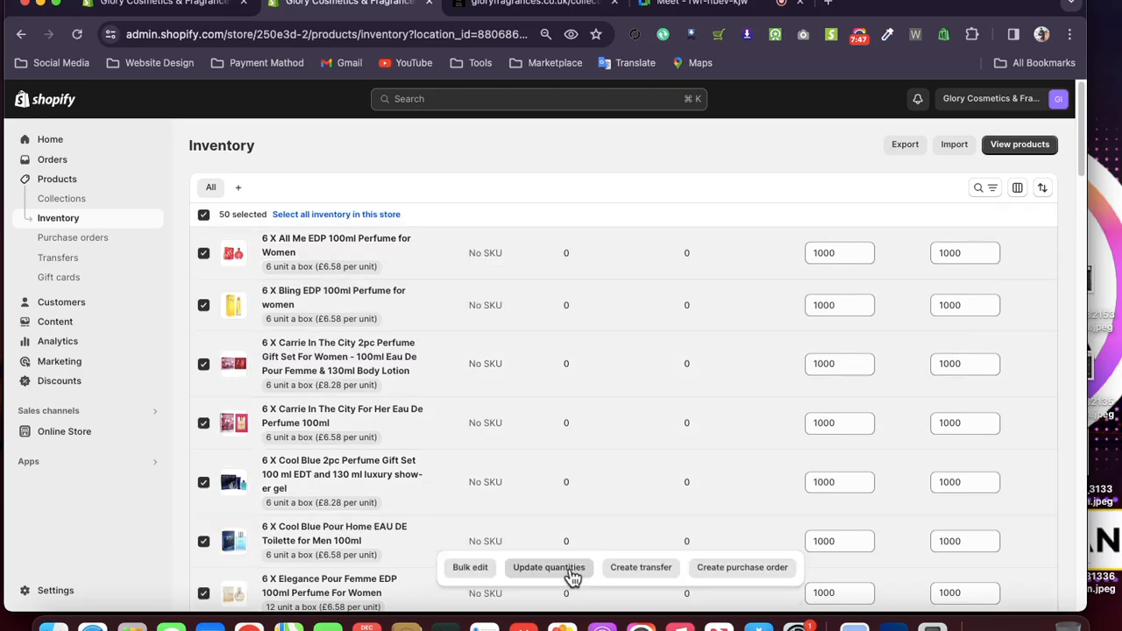
- Examine the Add and Set modes for updating the selected items' on-hand quantities, and cancel without changing anything
click(570, 568)
click(426, 161)
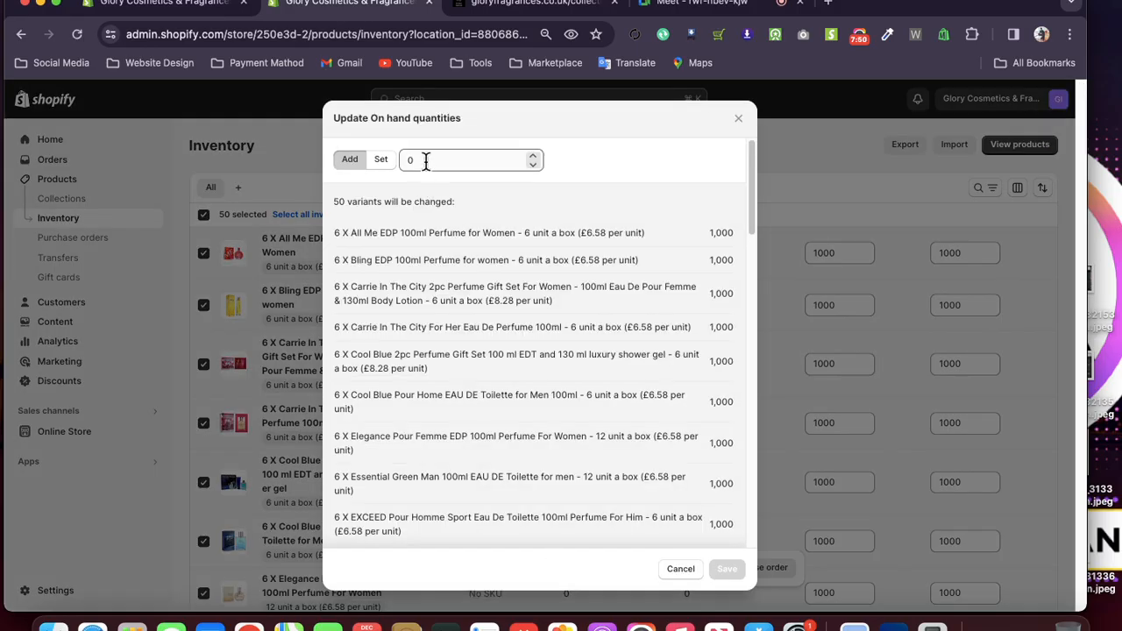
click(379, 163)
click(358, 161)
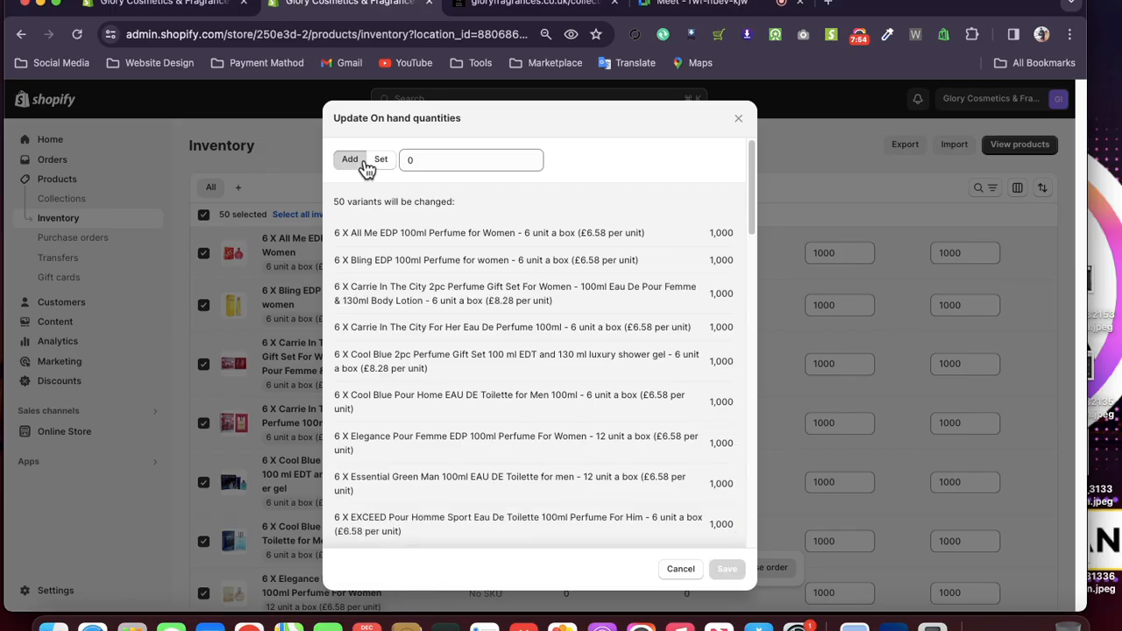
click(440, 163)
click(440, 163)
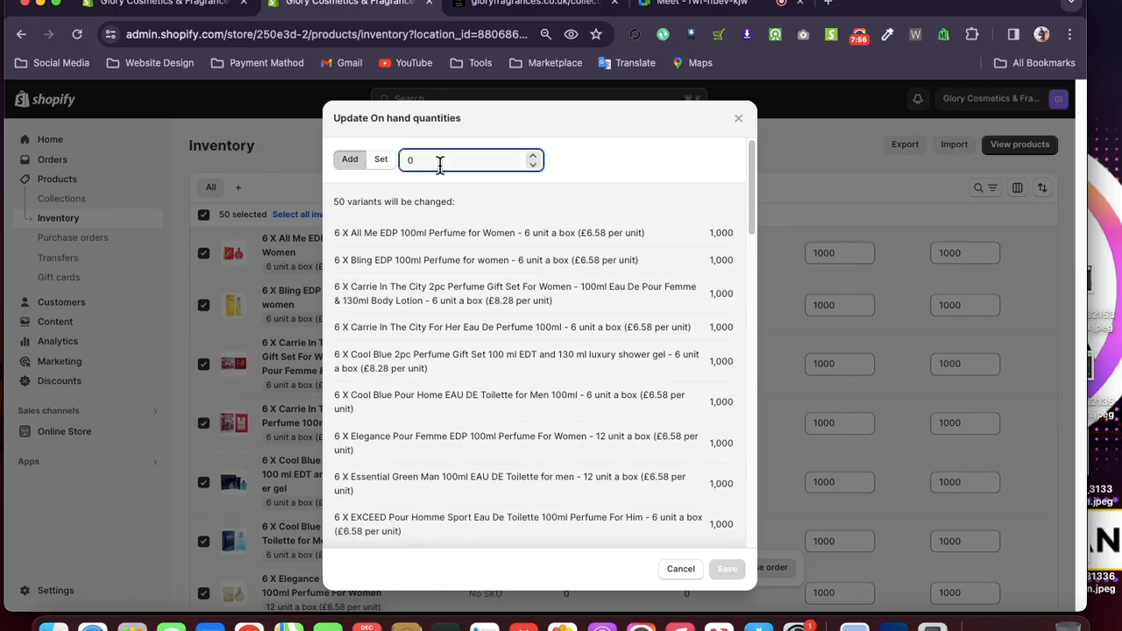
click(687, 571)
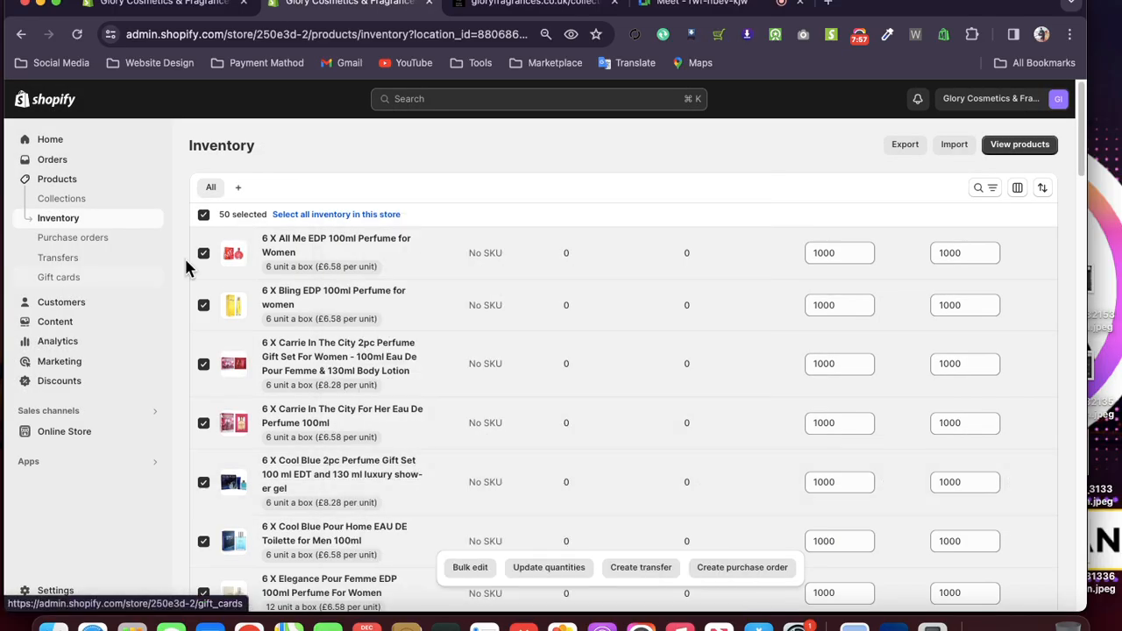
- Look over the Online Store themes and the Products list, and return to the inventory
scroll(123, 346, down, 1)
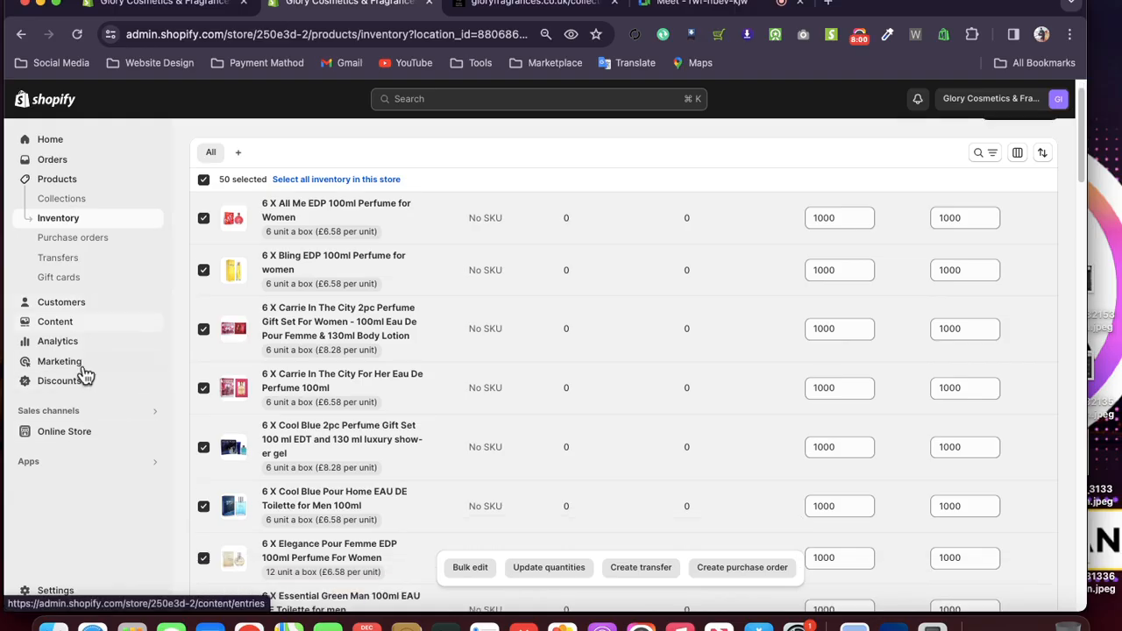
click(70, 442)
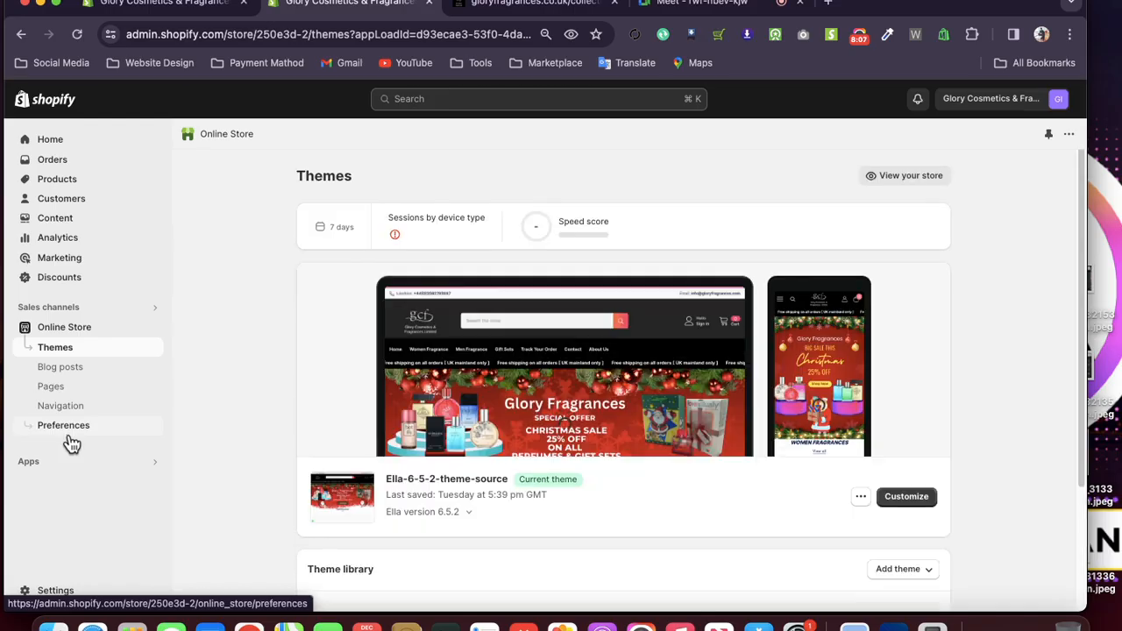
click(63, 182)
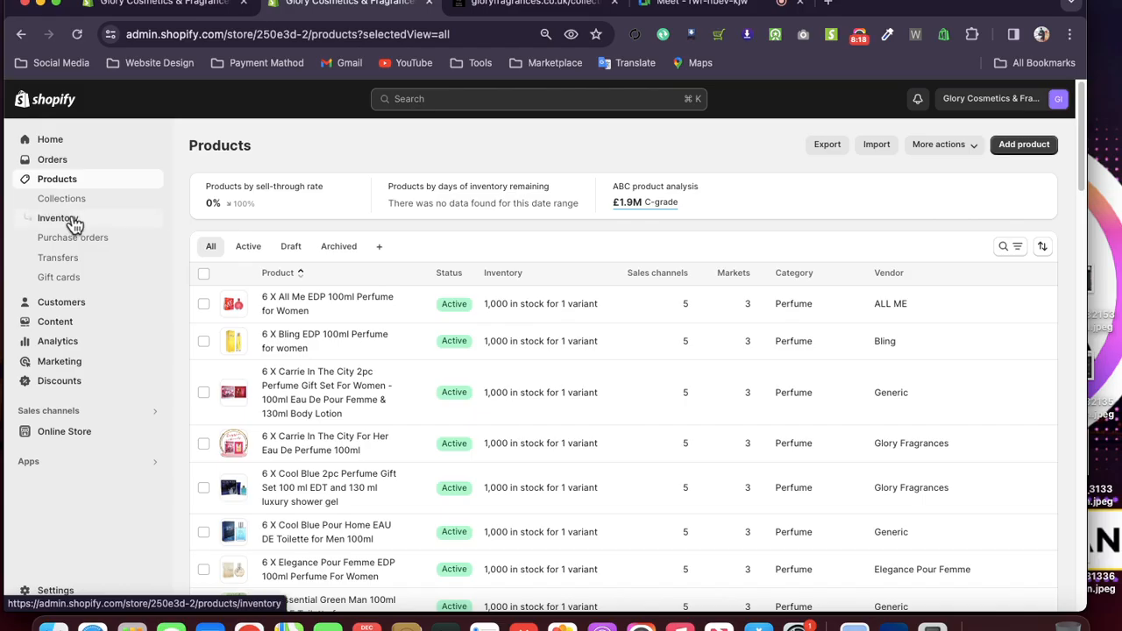
click(76, 433)
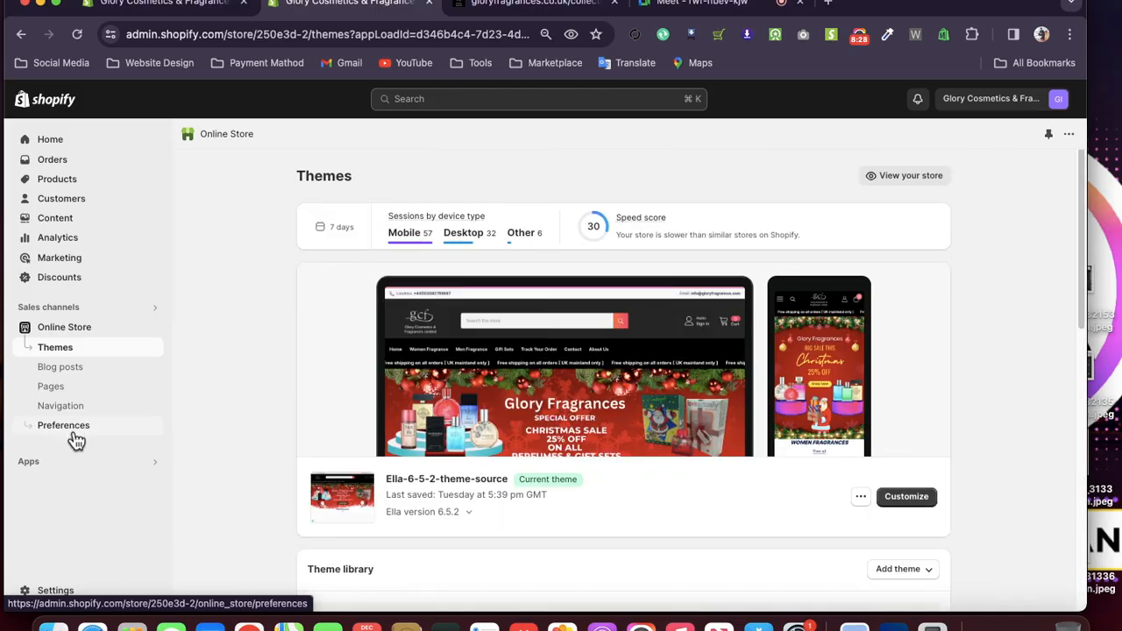
click(67, 184)
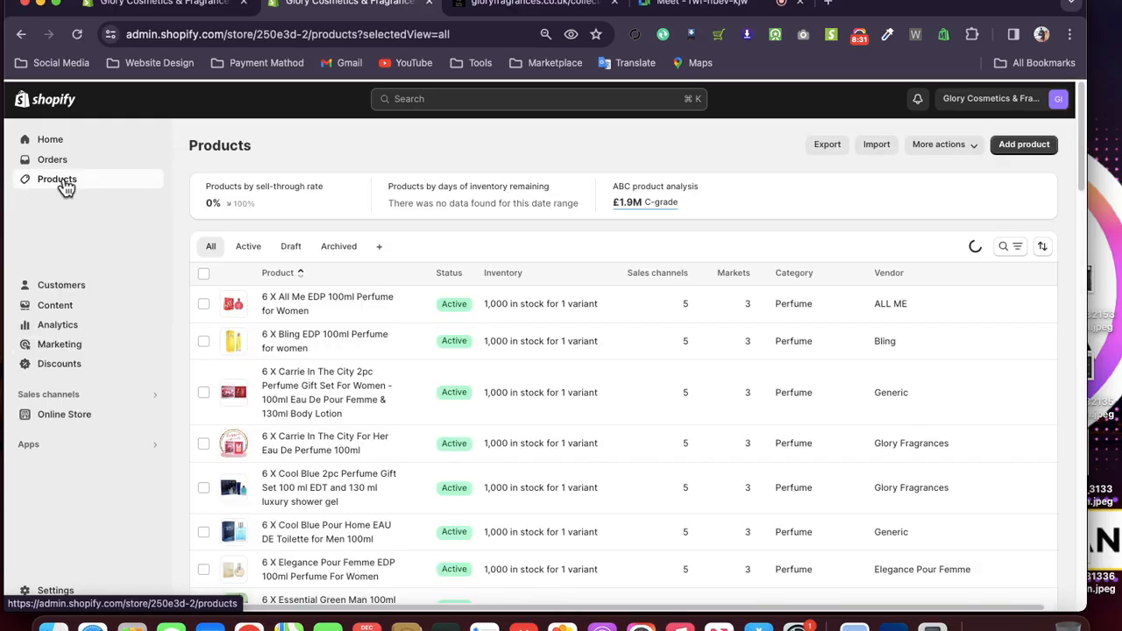
click(61, 220)
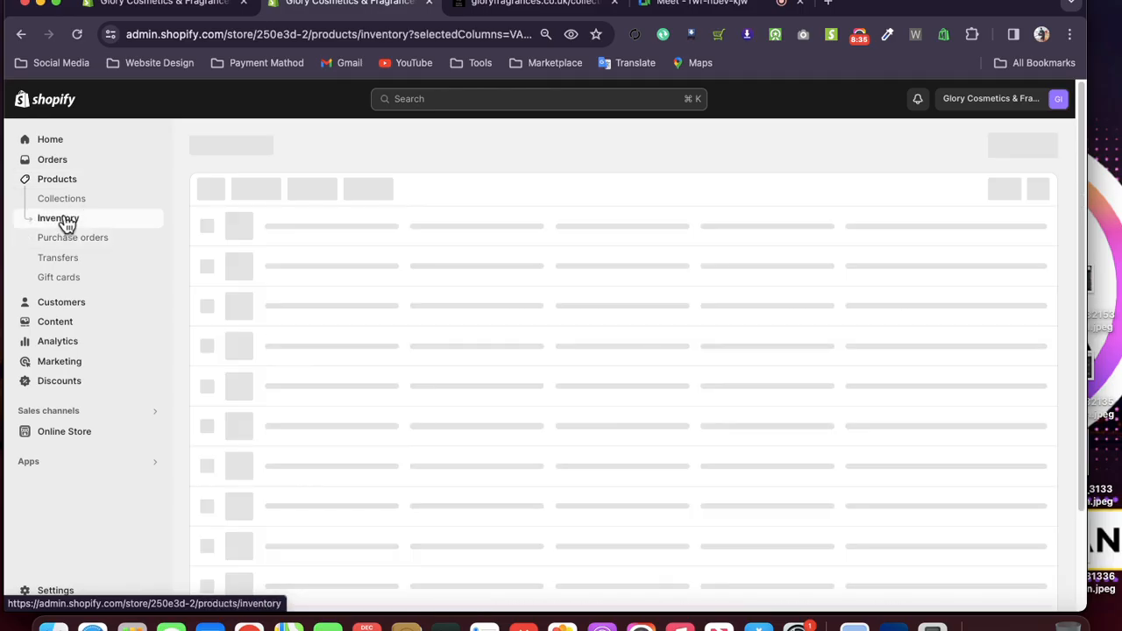
- View the product stock levels and open the available quantity of 6 X All Me EDP 100ml Perfume for Women in the inventory
click(62, 184)
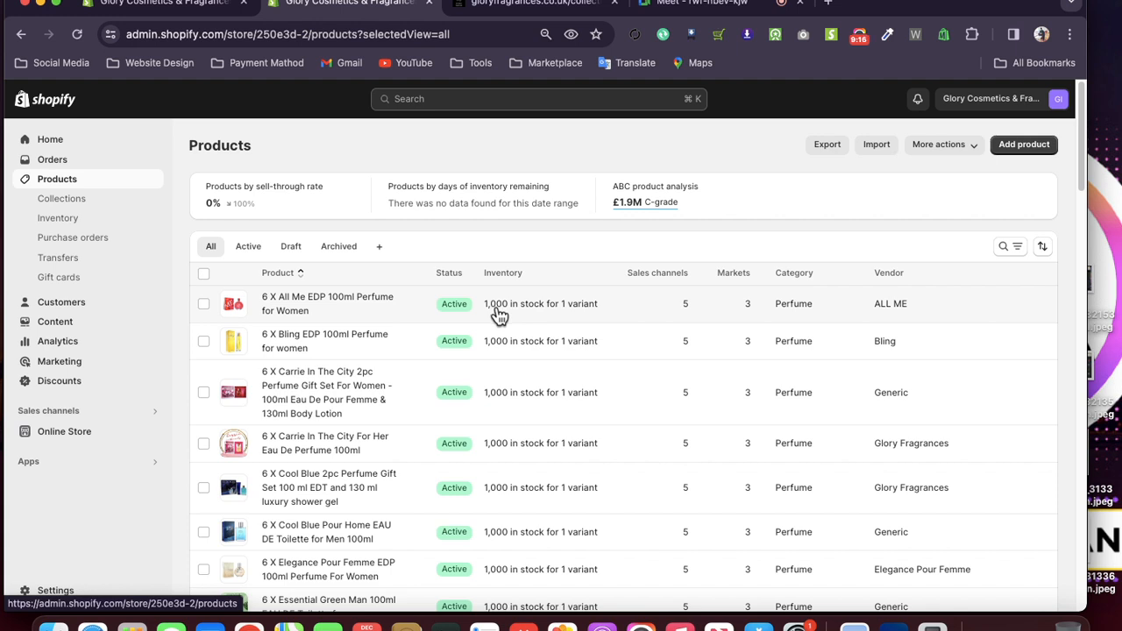
click(73, 228)
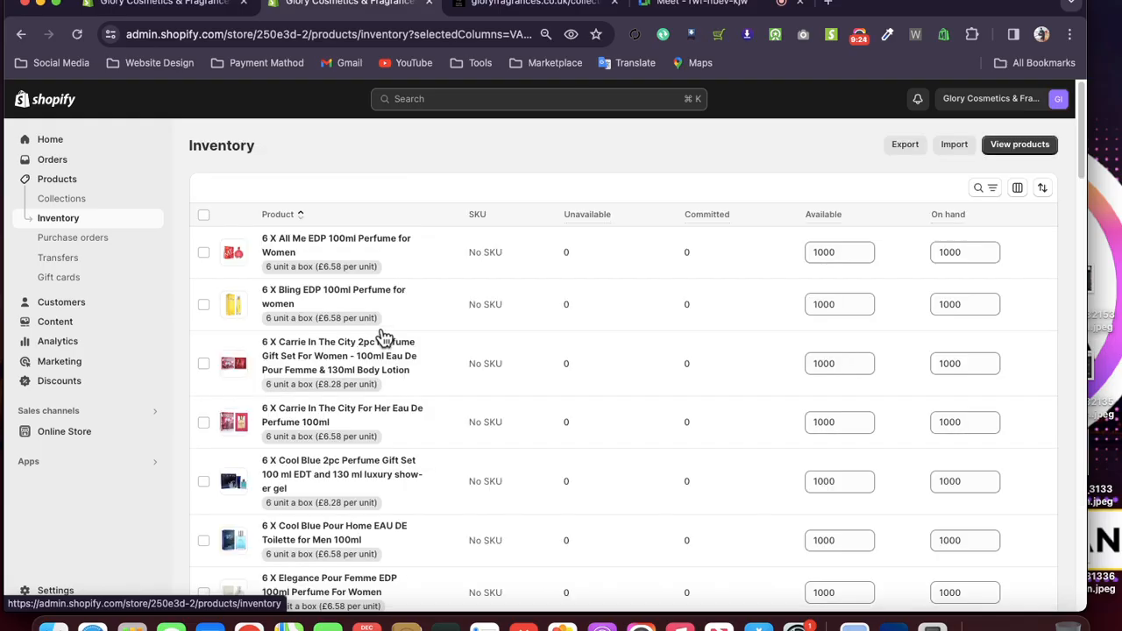
click(842, 253)
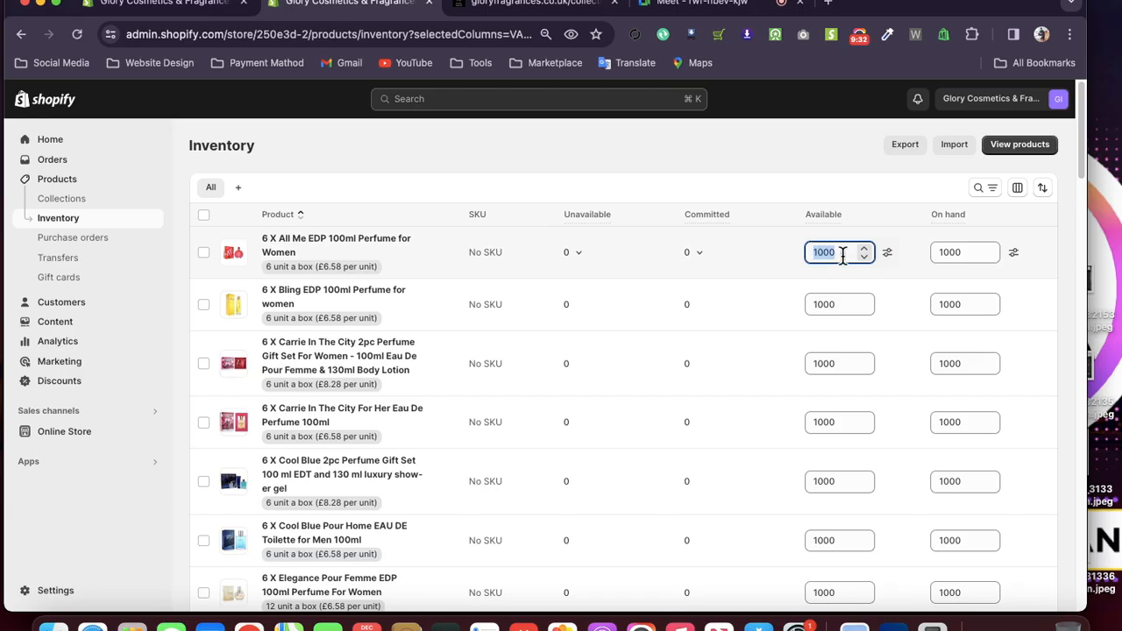
- Open the Online Store navigation menus and compare them with the menu and categories on the storefront's Women Fragrance page
click(75, 431)
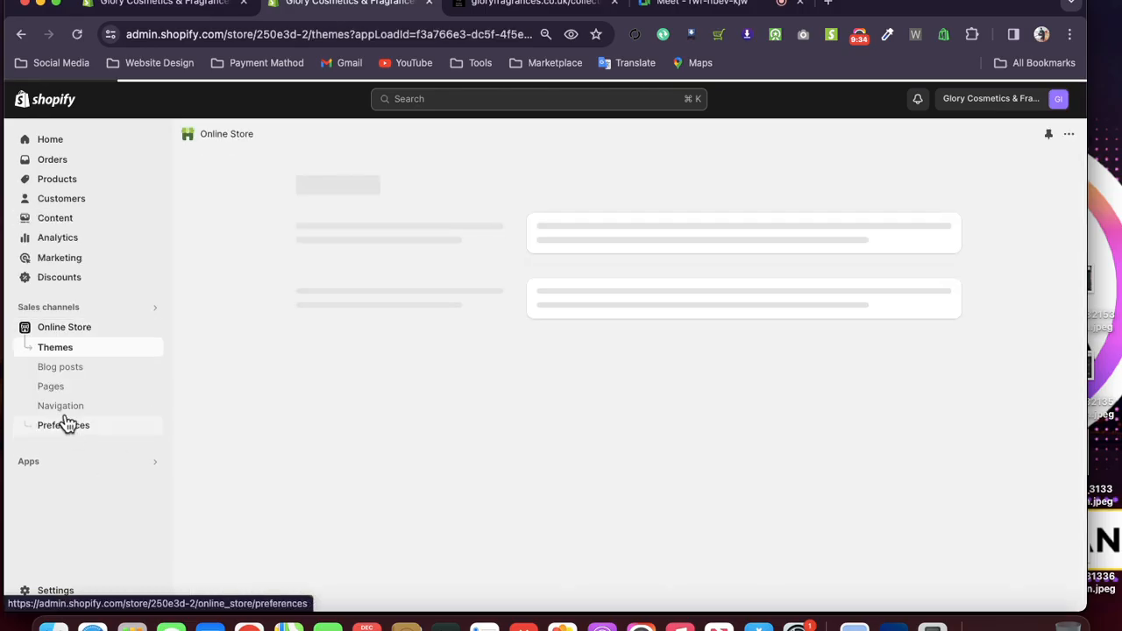
click(67, 413)
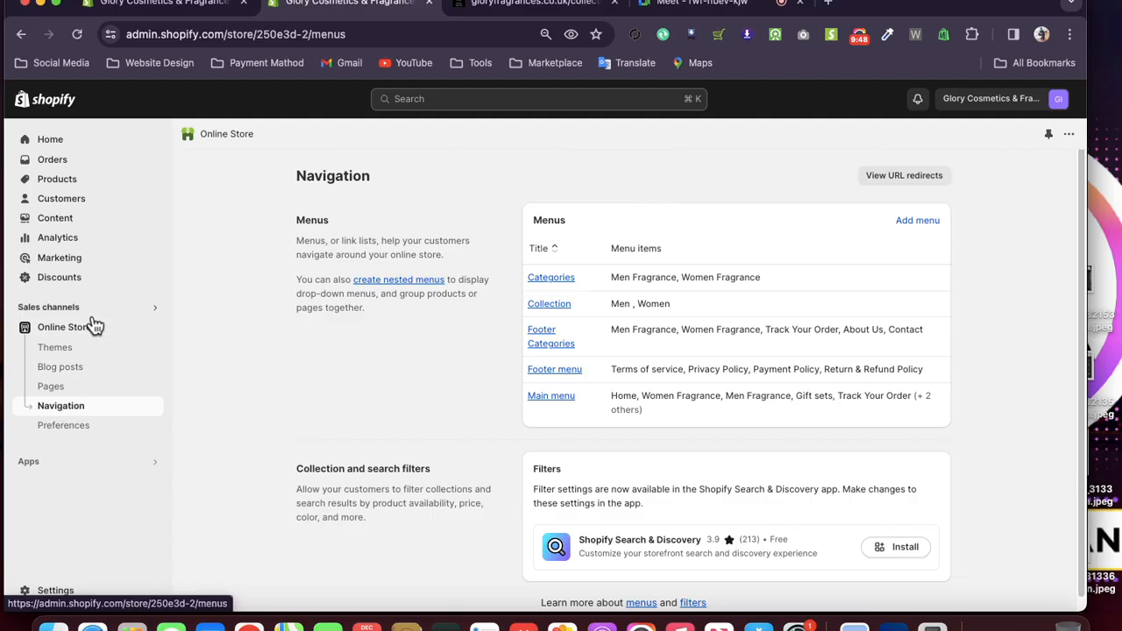
click(487, 13)
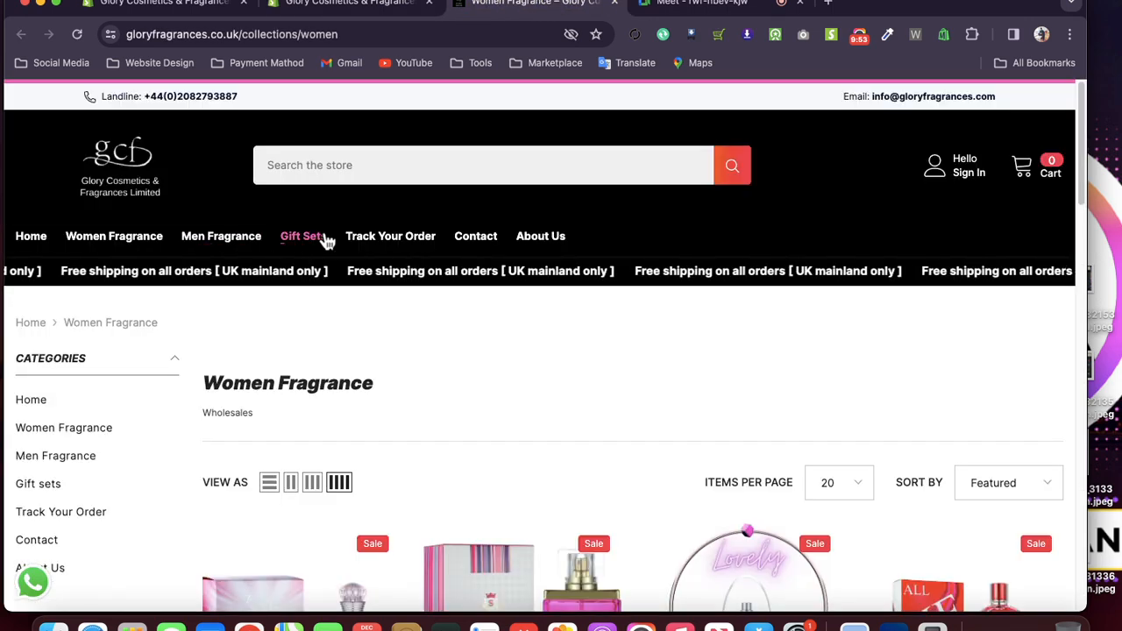
scroll(471, 276, down, 5)
scroll(50, 211, up, 4)
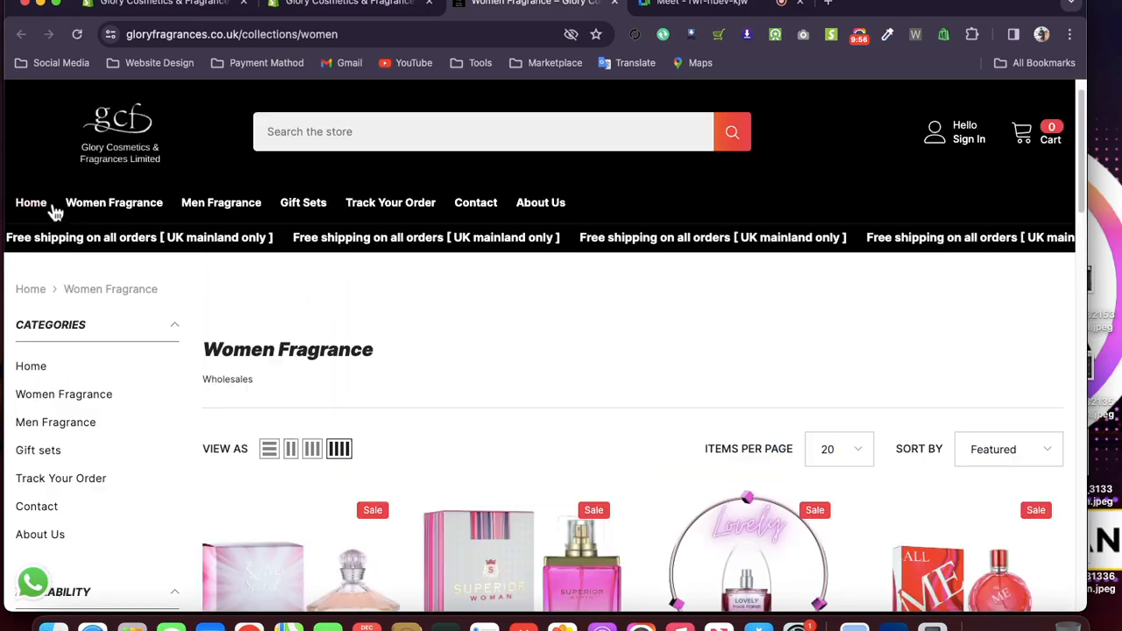
scroll(67, 511, down, 1)
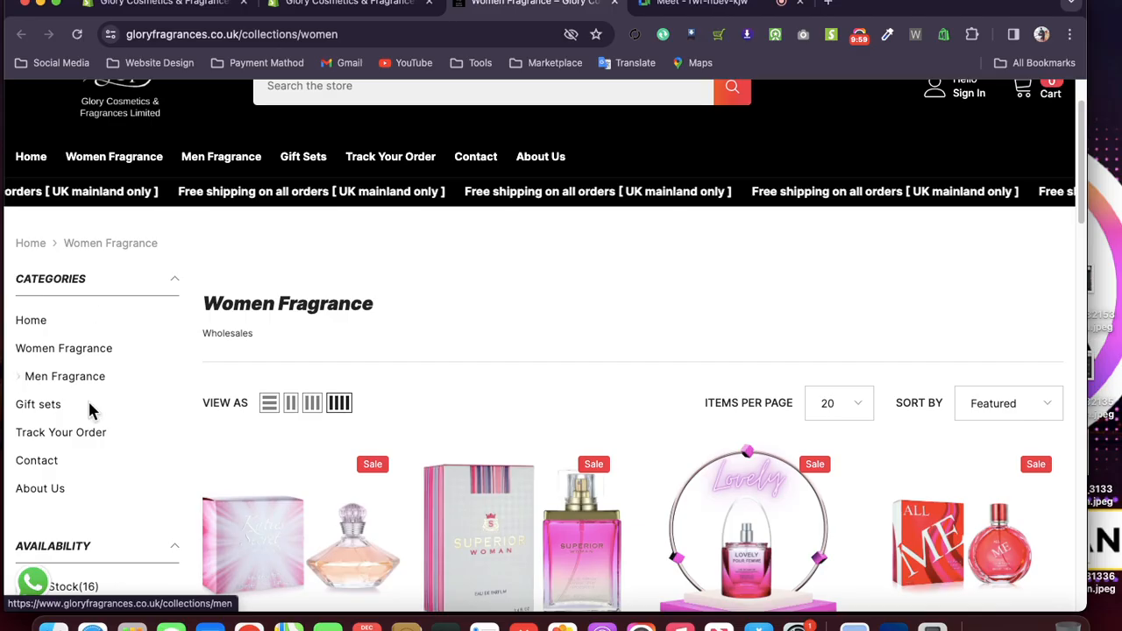
- Look over the Women Fragrance storefront page, including the footer's Shop By and Information menus and the header navigation
scroll(92, 403, down, 7)
scroll(90, 408, down, 10)
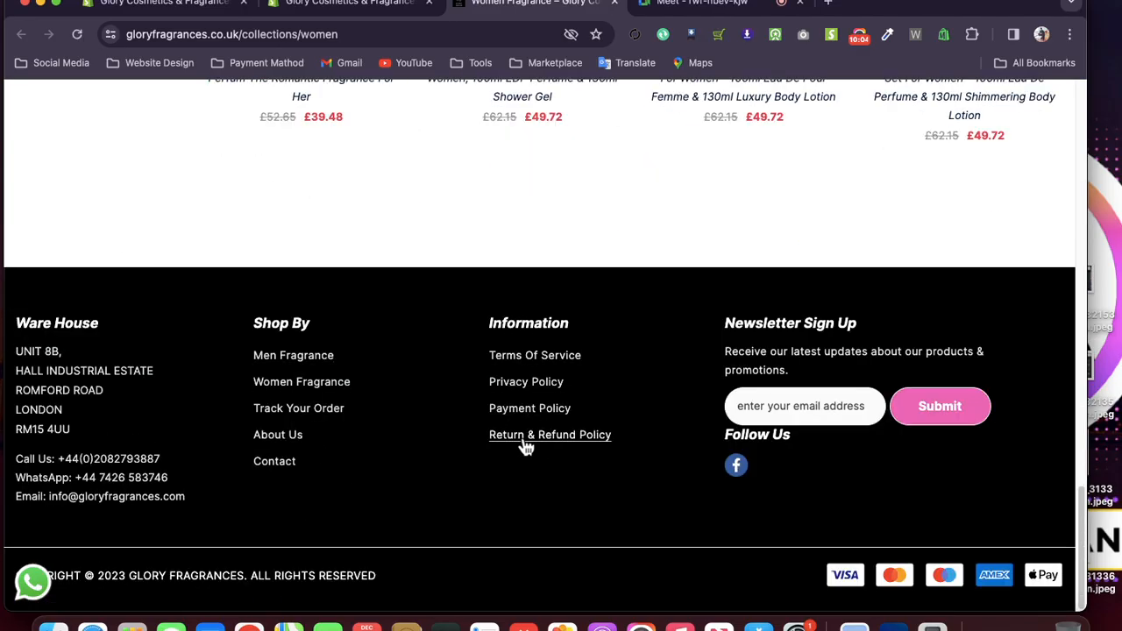
scroll(293, 496, up, 20)
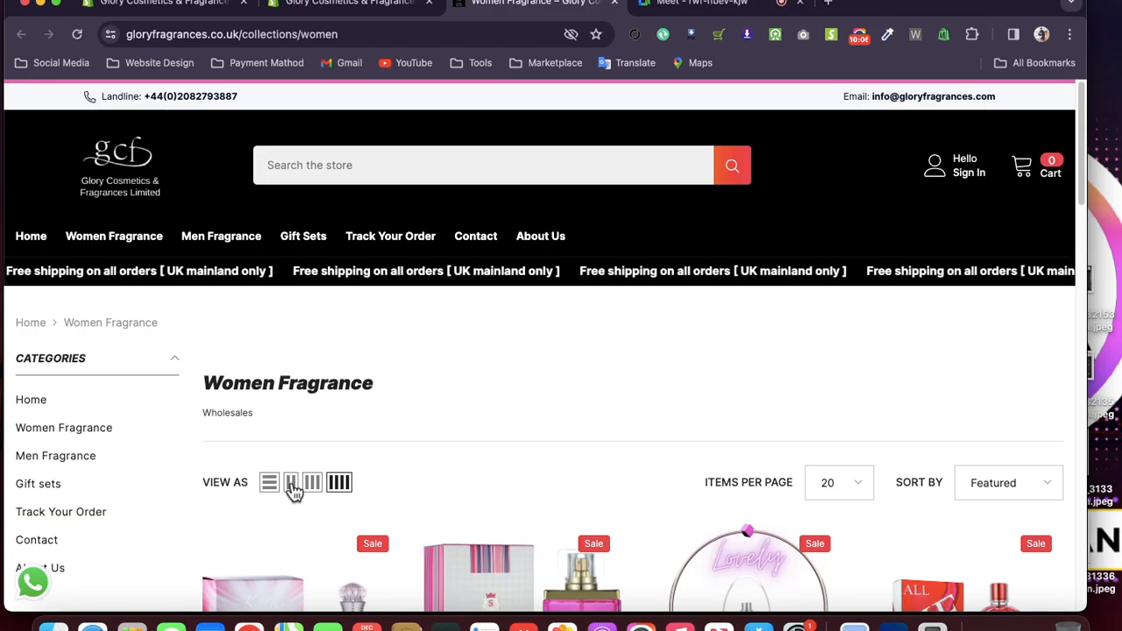
- Search the web for hellosleek in a new tab, try to open hellosleek.com, and go back to the blank tab
click(830, 6)
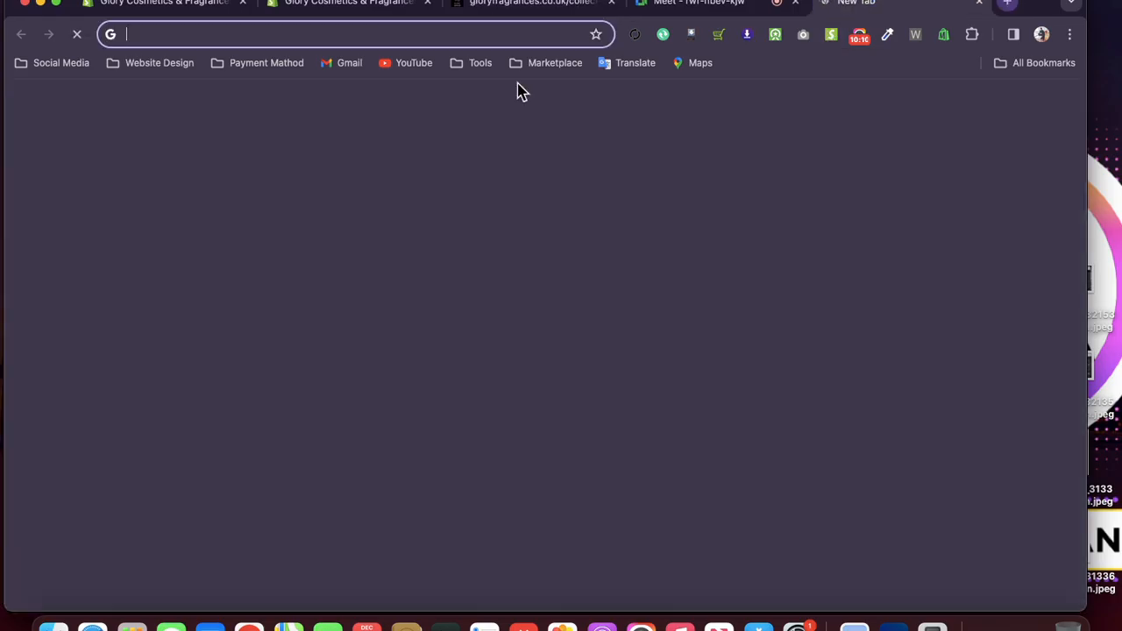
text(h)
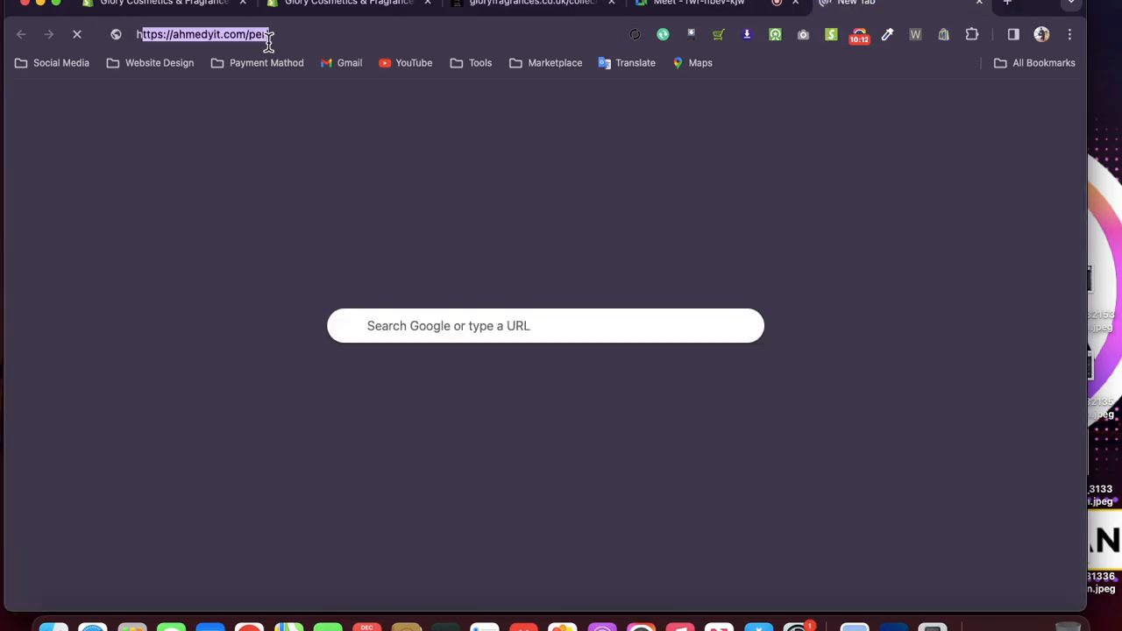
text(el)
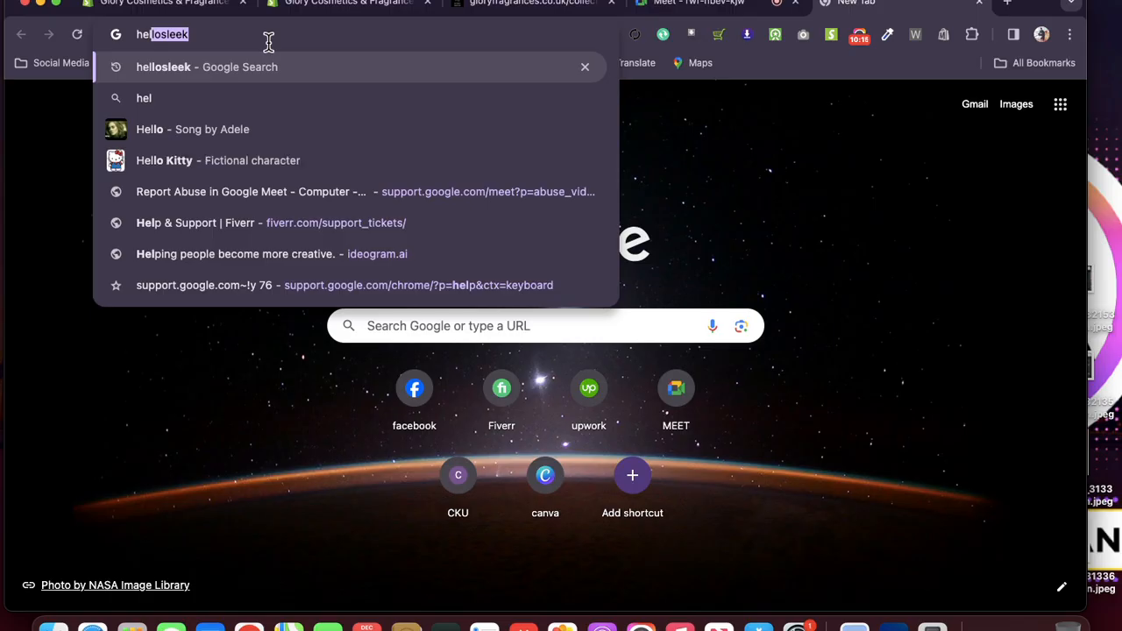
key(Return)
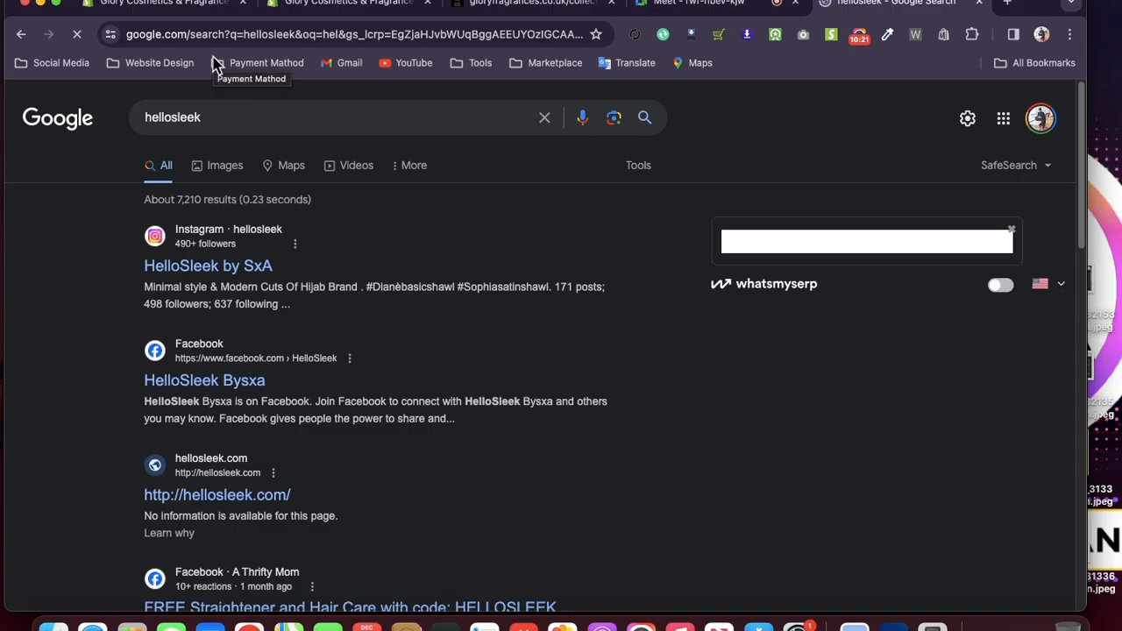
drag(383, 34, 259, 35)
click(263, 37)
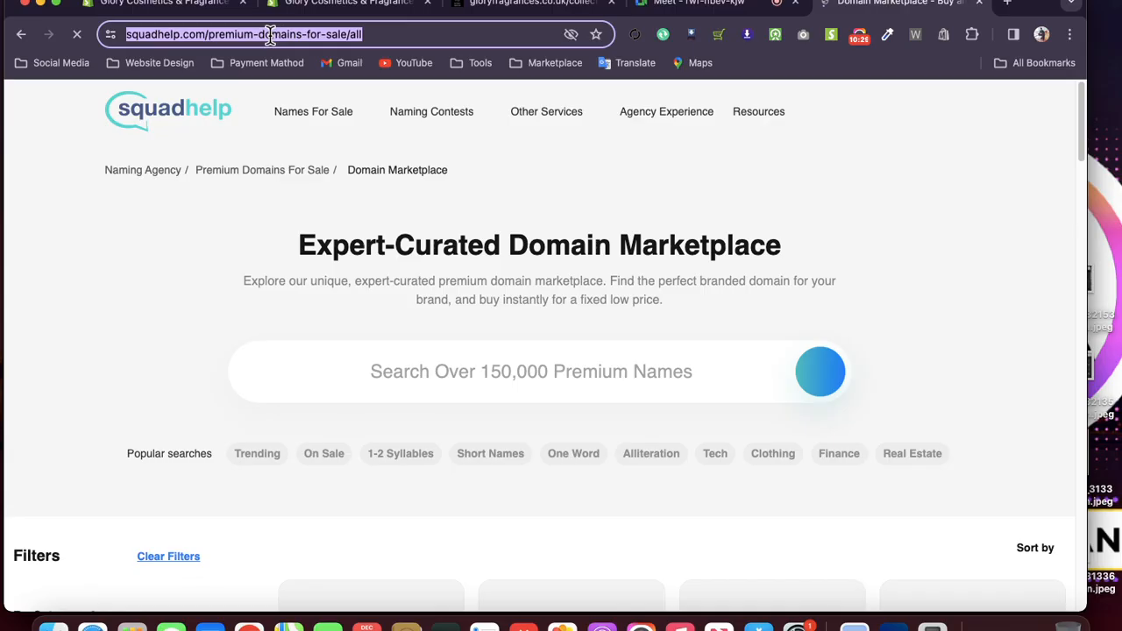
click(255, 35)
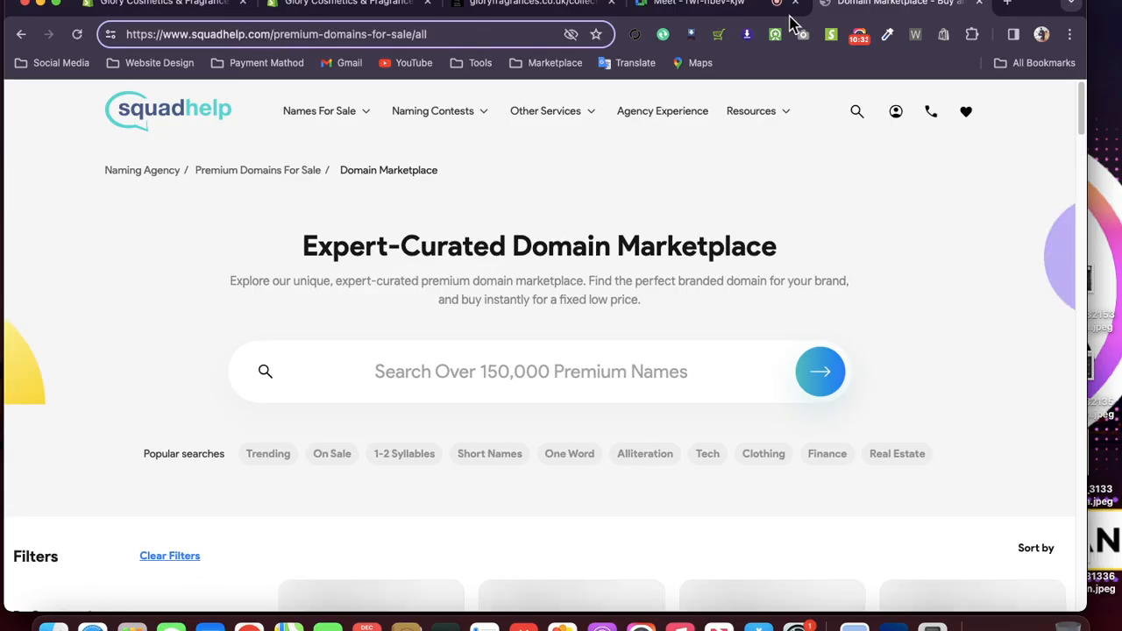
click(22, 35)
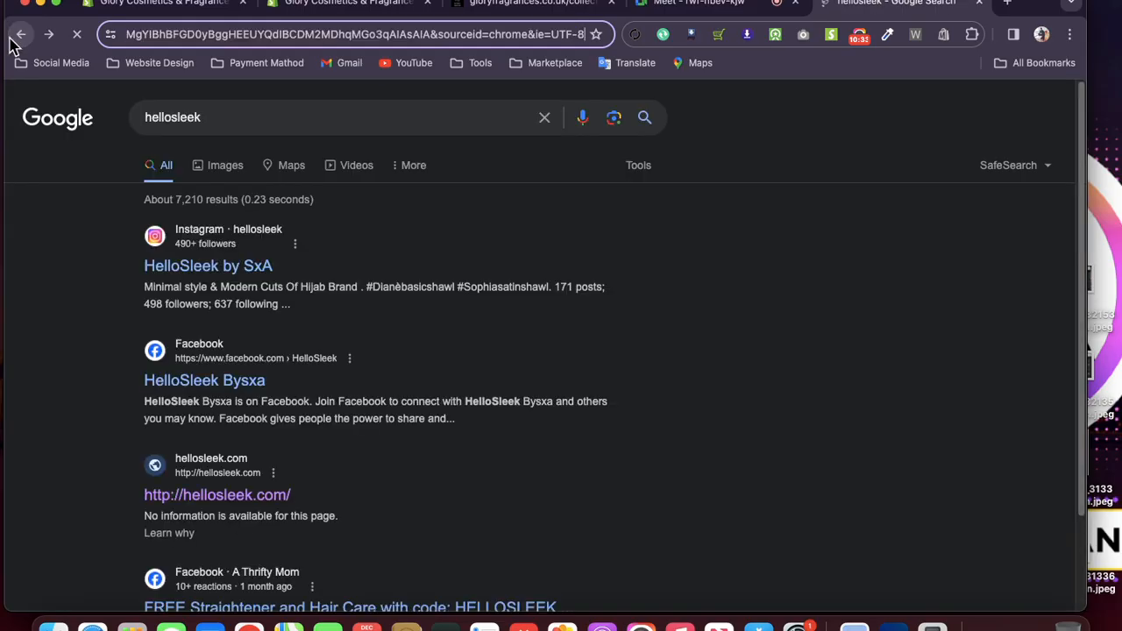
click(17, 36)
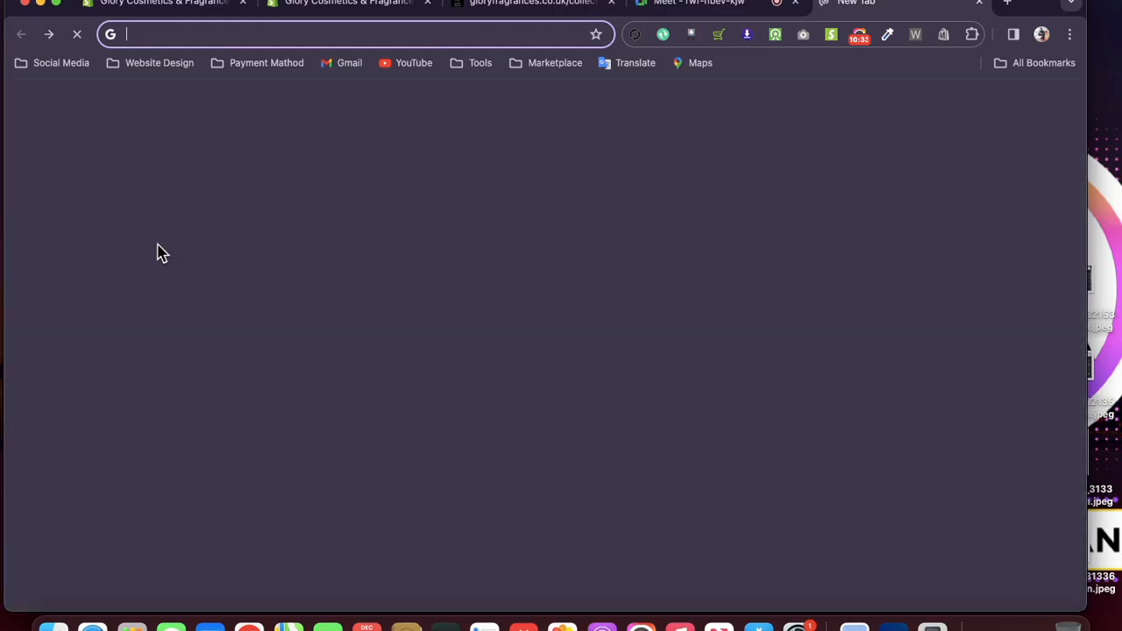
- Open mobilemansions.net and examine the nested submenus under Solar and Portable Power Stations
click(168, 33)
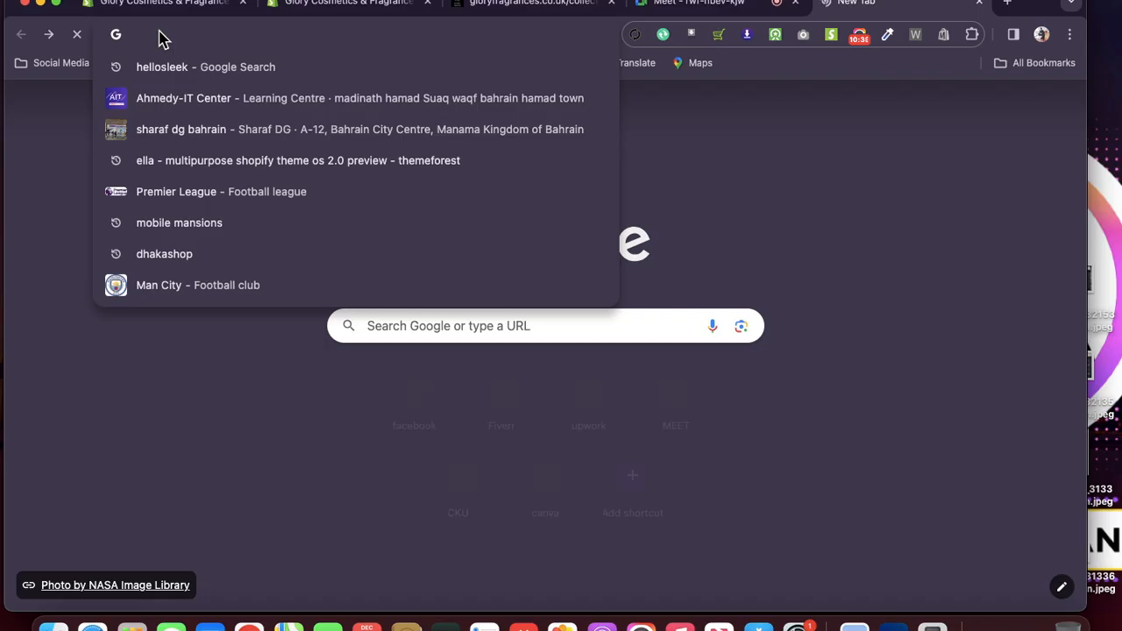
text(mm)
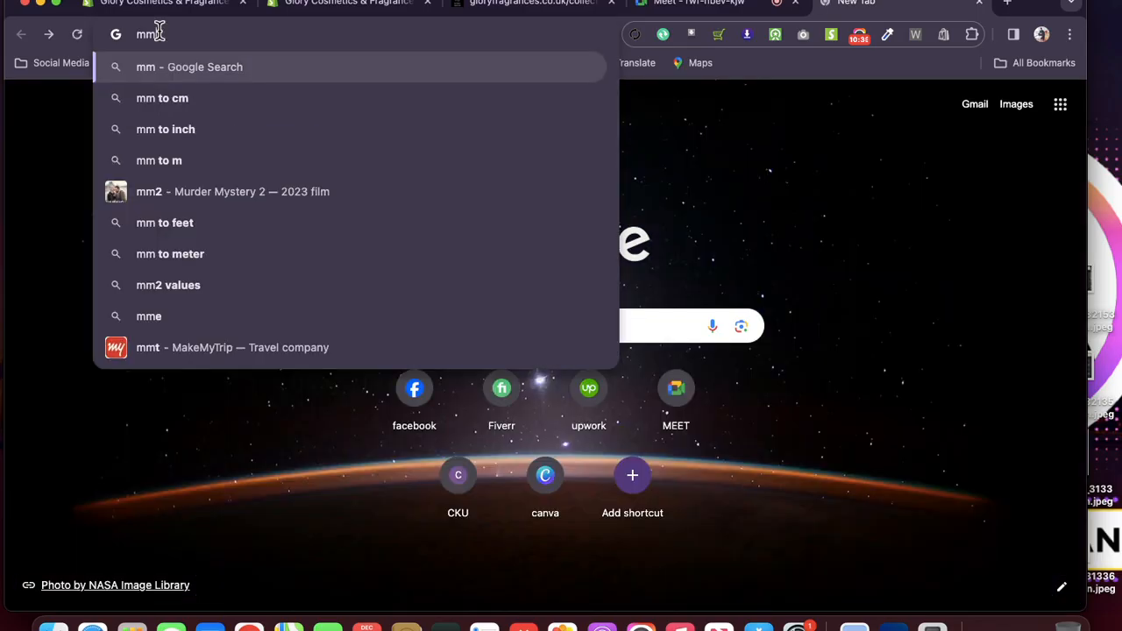
key(BackSpace)
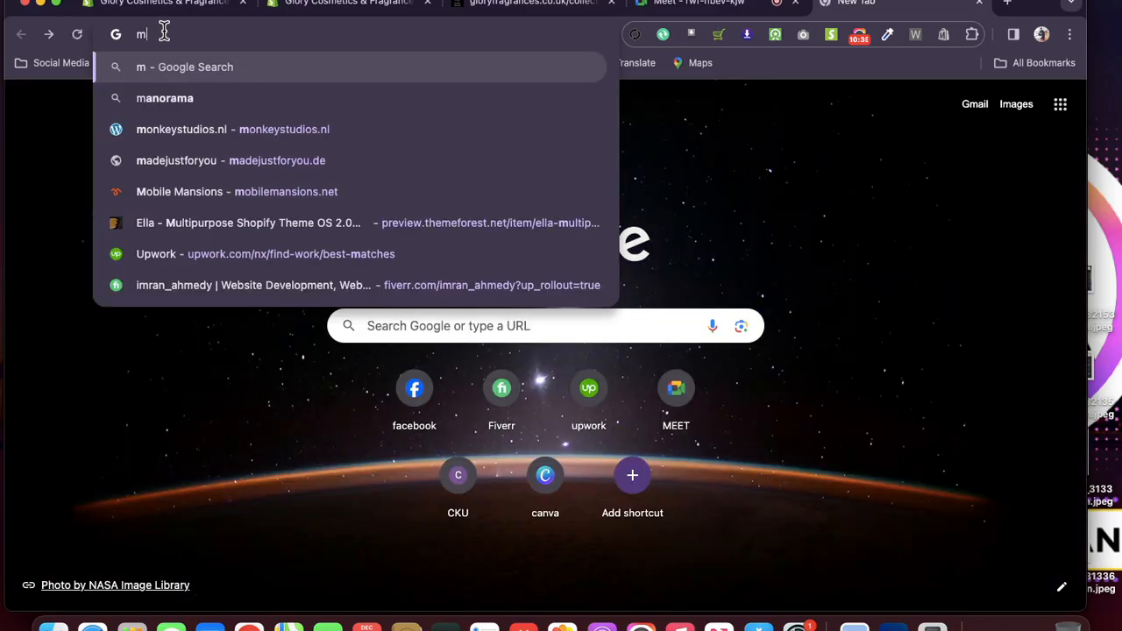
click(248, 199)
click(248, 199)
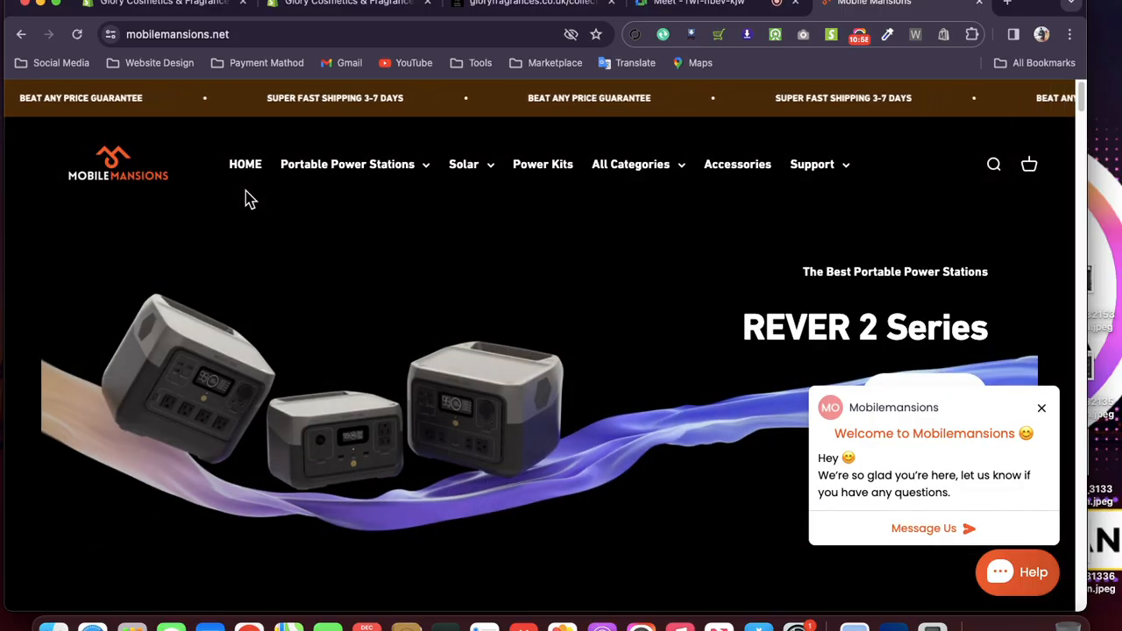
click(488, 171)
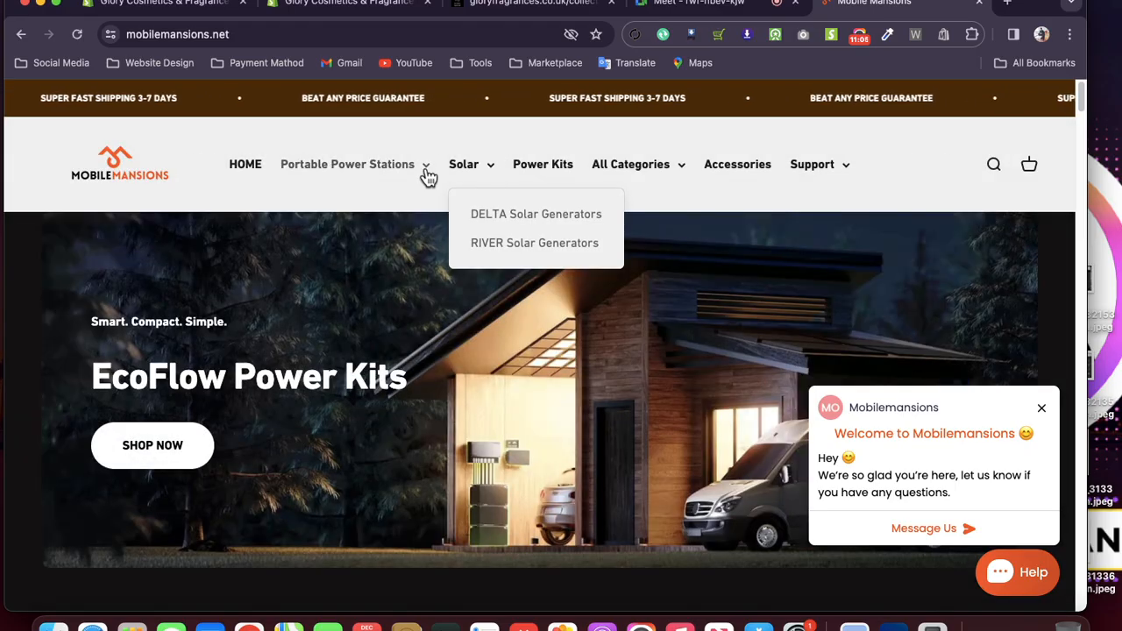
click(427, 176)
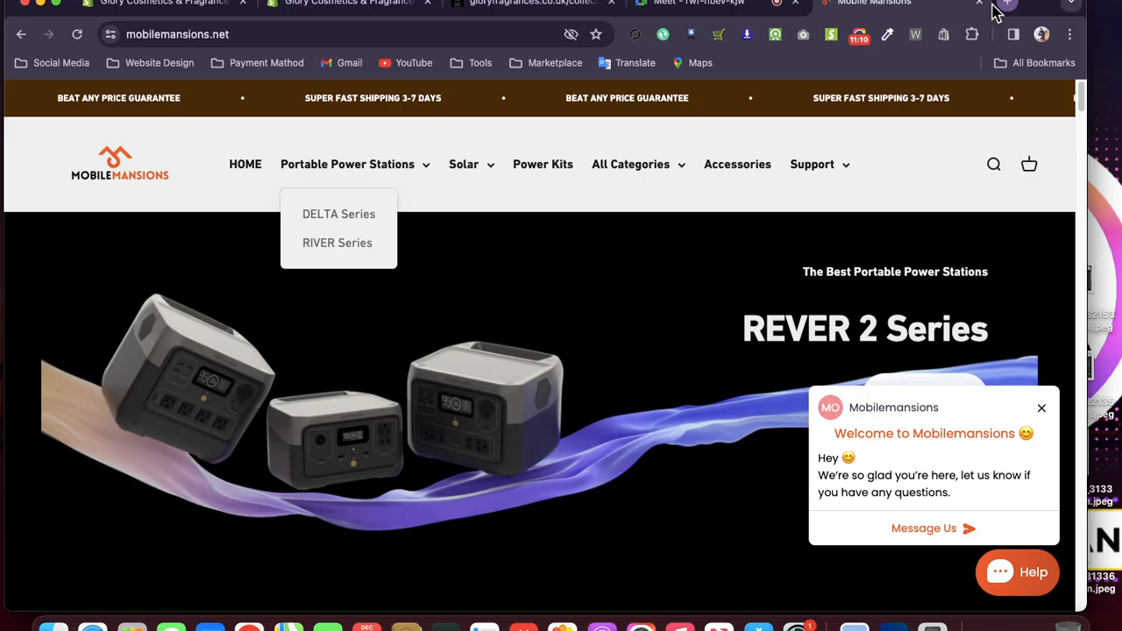
- Close the Mobile Mansions page and open caretreasury.com in a new tab
click(996, 9)
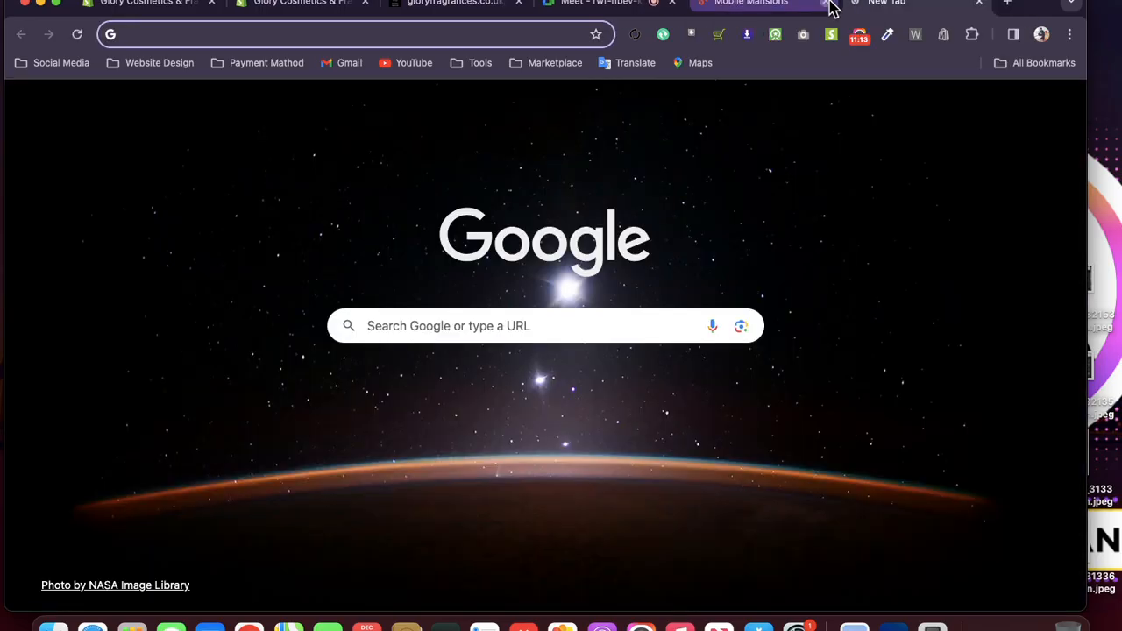
click(827, 4)
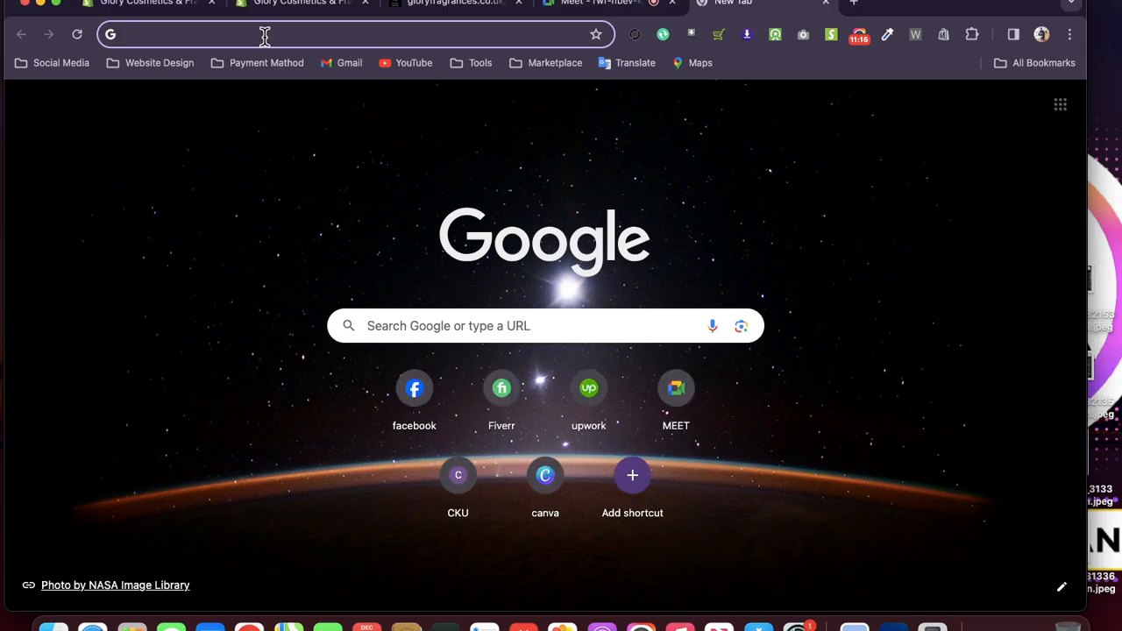
text(comodo24.com)
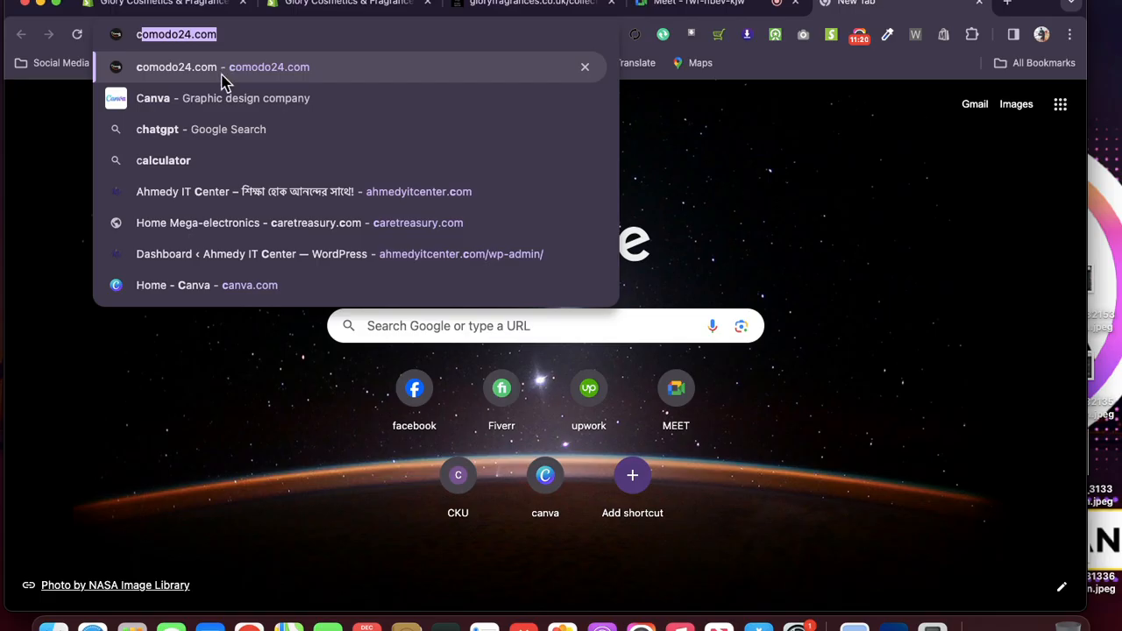
click(225, 230)
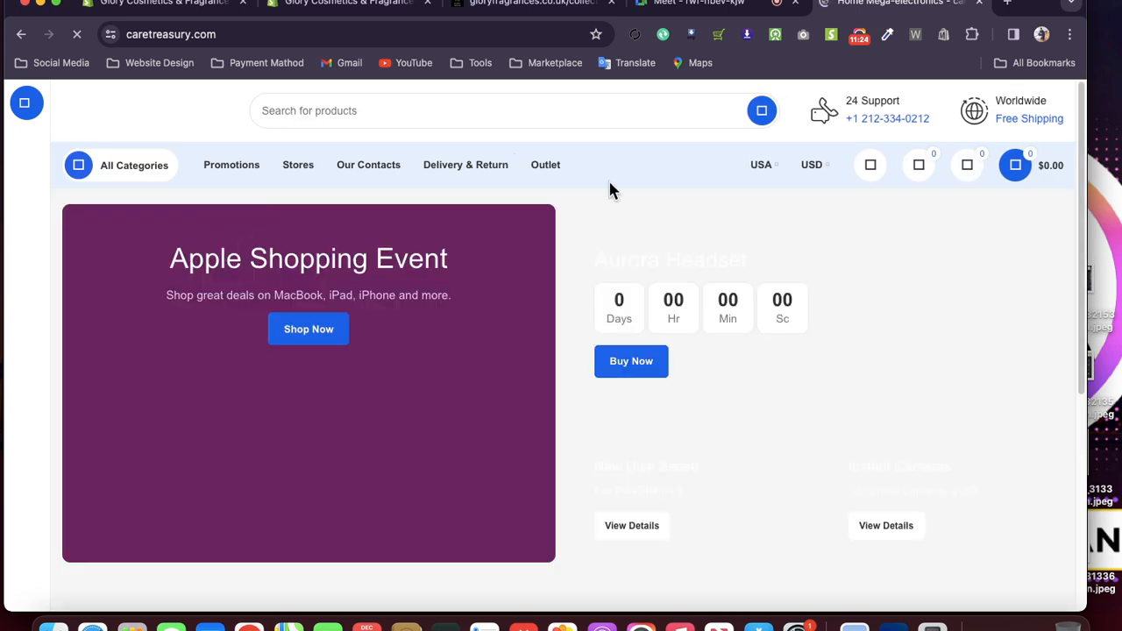
- Examine the All Categories menu on caretreasury.com and the nested subcategories under Laptops, Tablets & PCs
click(105, 175)
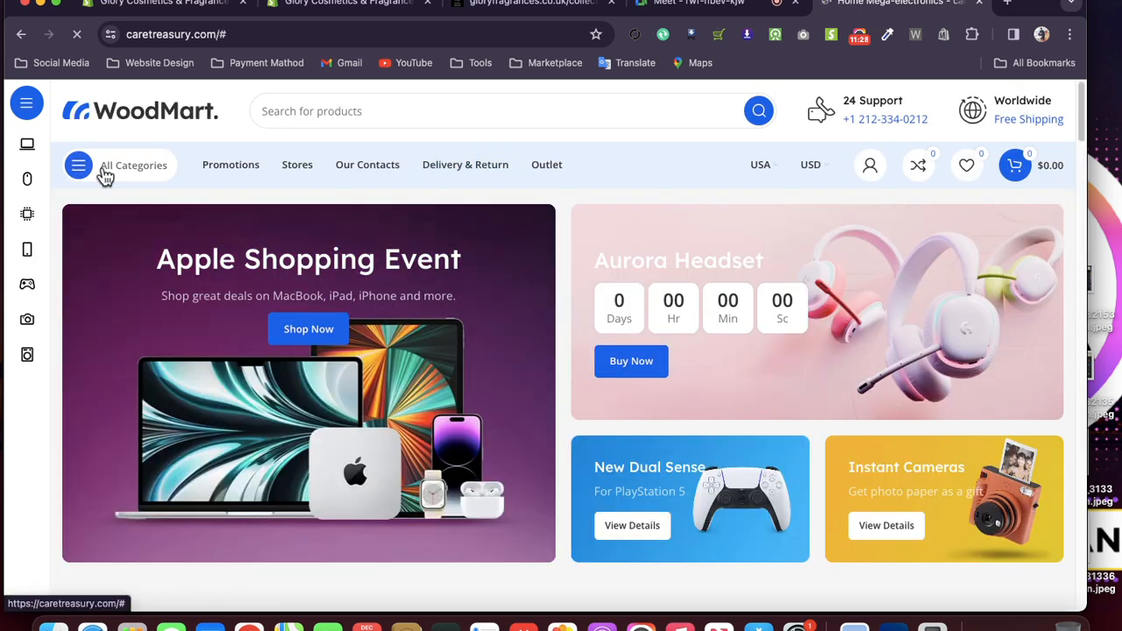
mouse_move(30, 152)
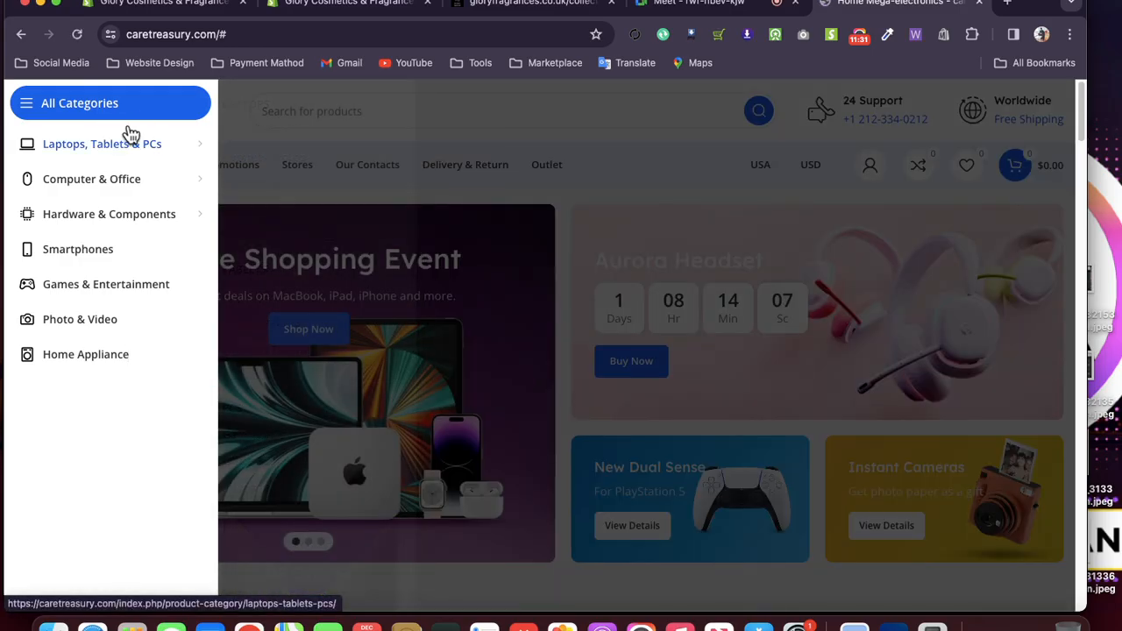
mouse_move(190, 148)
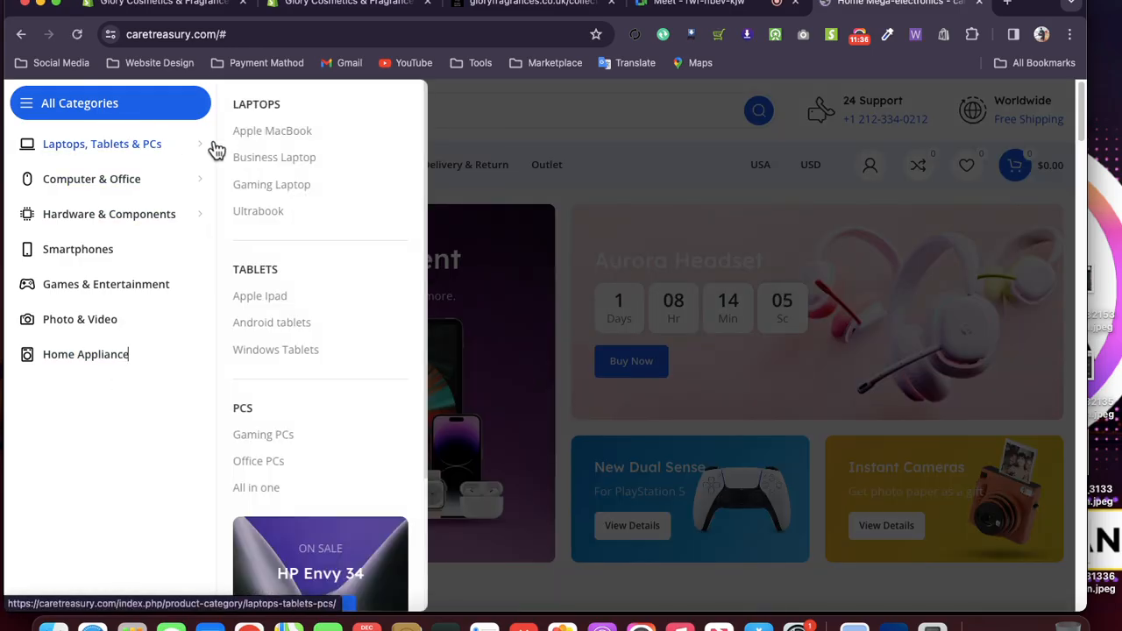
scroll(261, 230, down, 5)
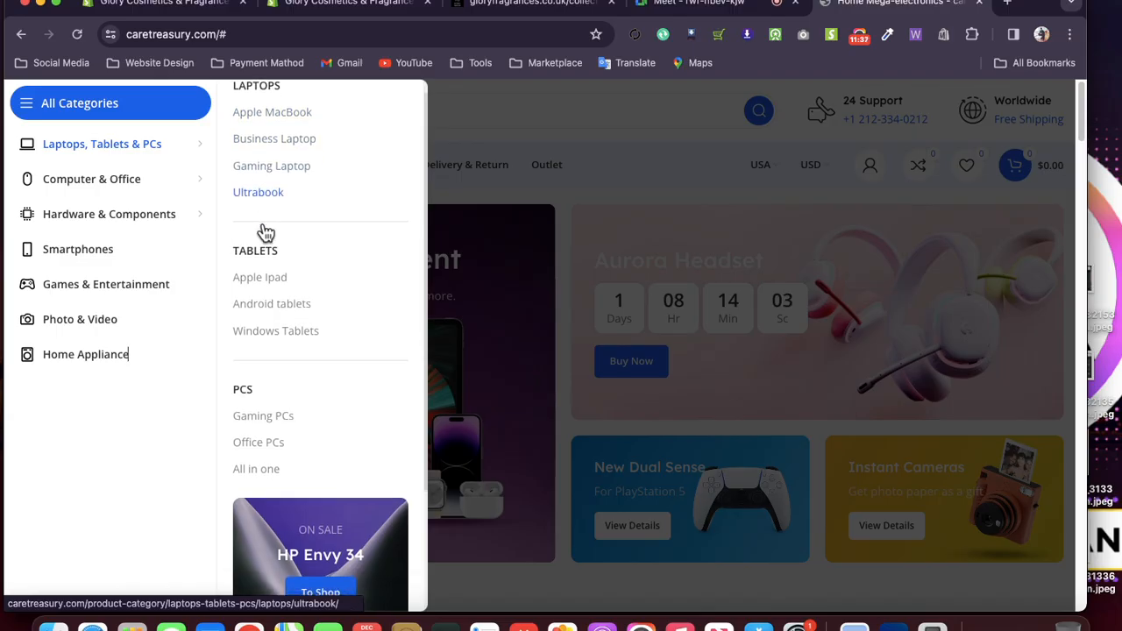
scroll(265, 231, up, 5)
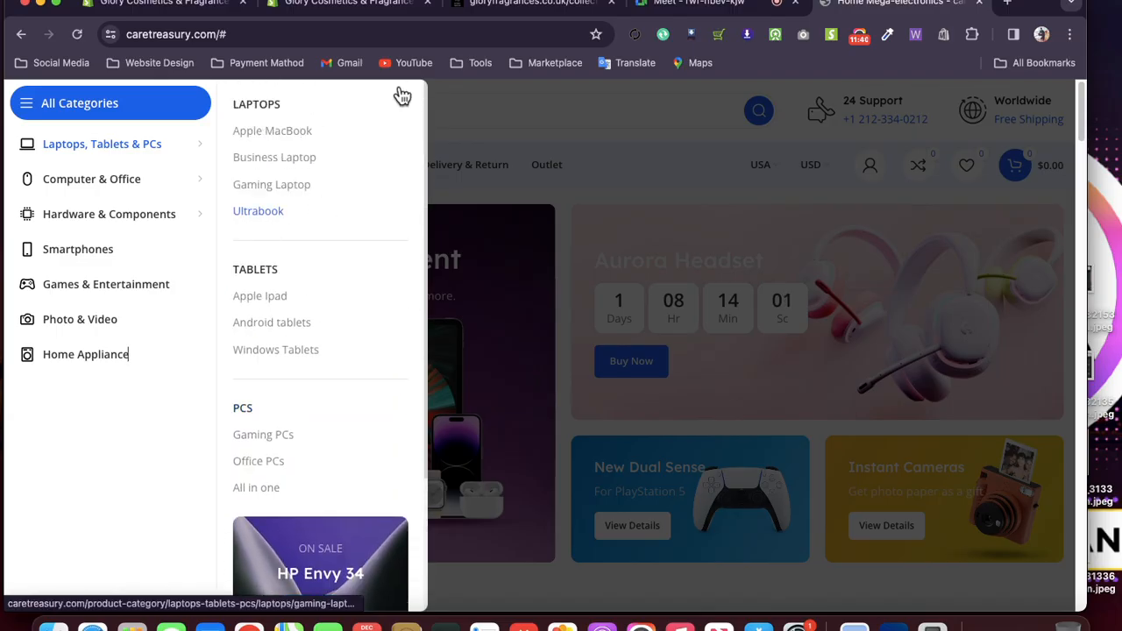
- Return to the Shopify navigation settings and open the Main menu to review its menu items
click(359, 10)
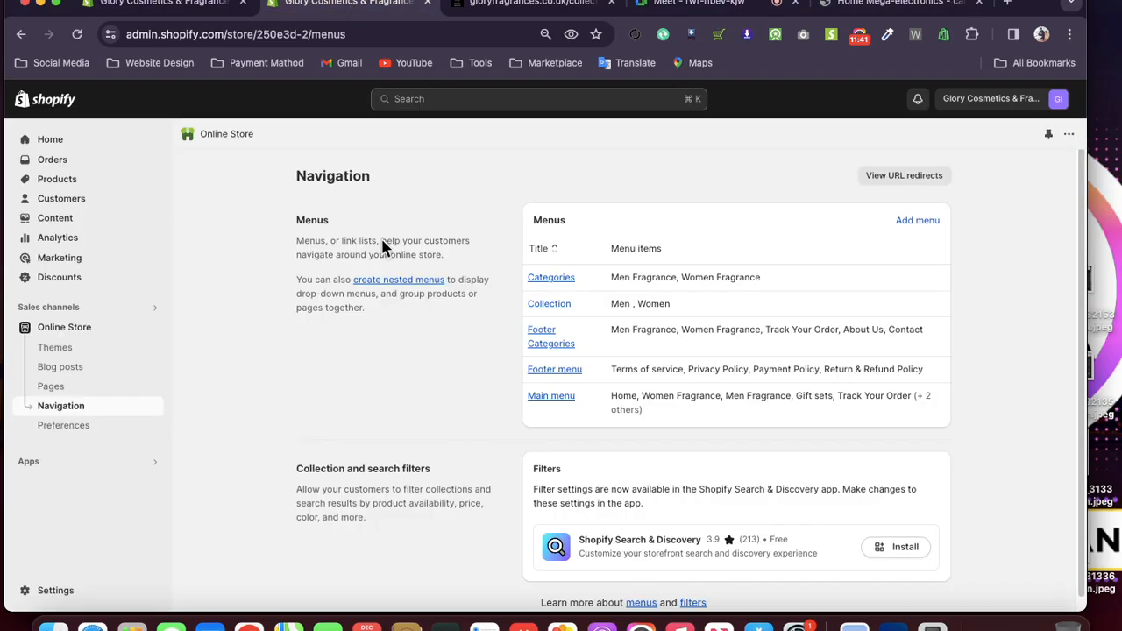
click(553, 399)
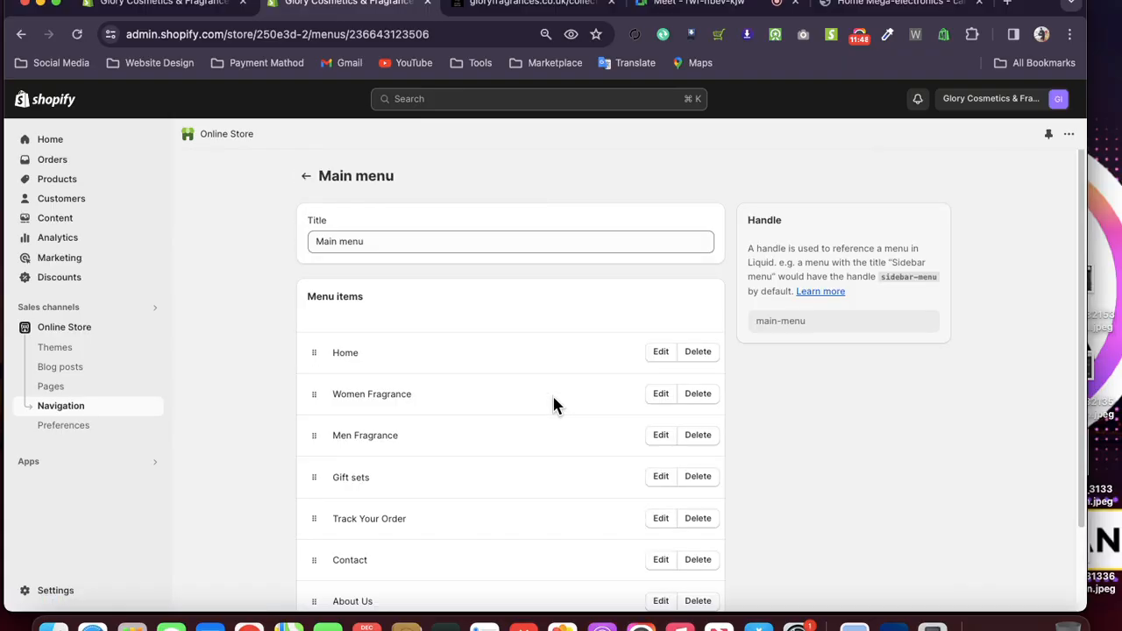
scroll(551, 403, down, 2)
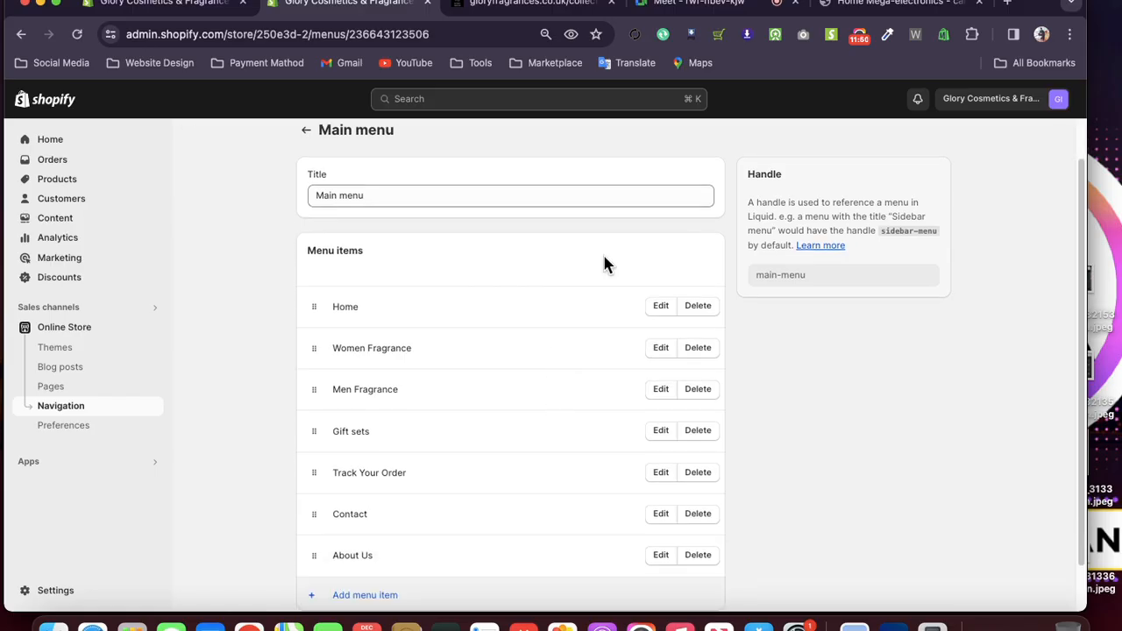
- Open the full list of stores, close the previous store's tab, and switch to the Maison Bohiti store from the fourth page
click(1027, 103)
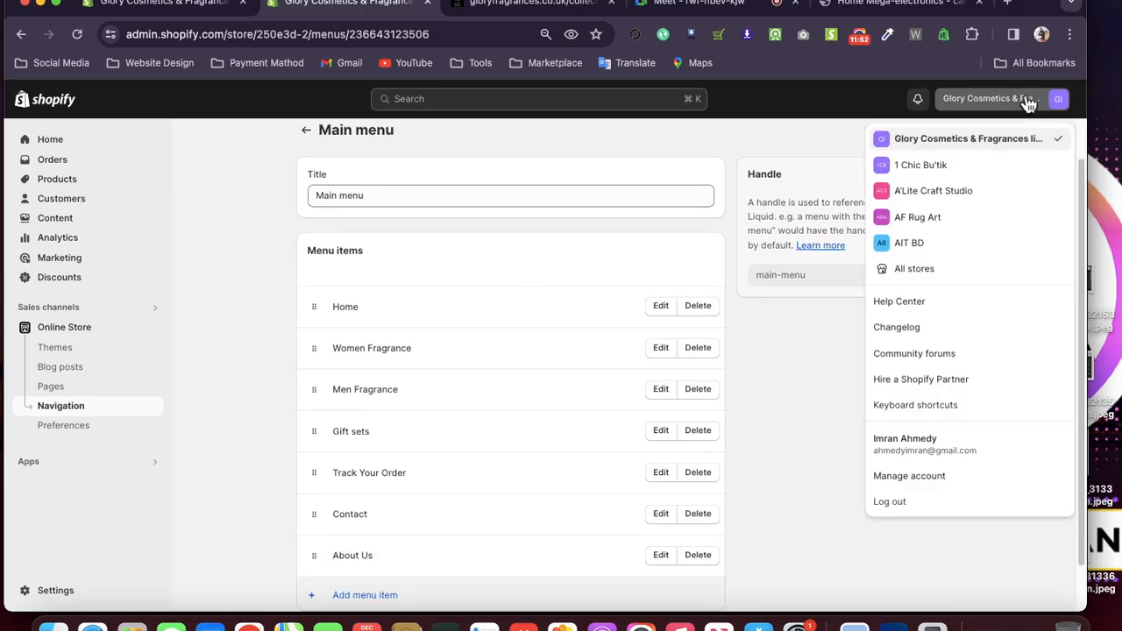
click(911, 268)
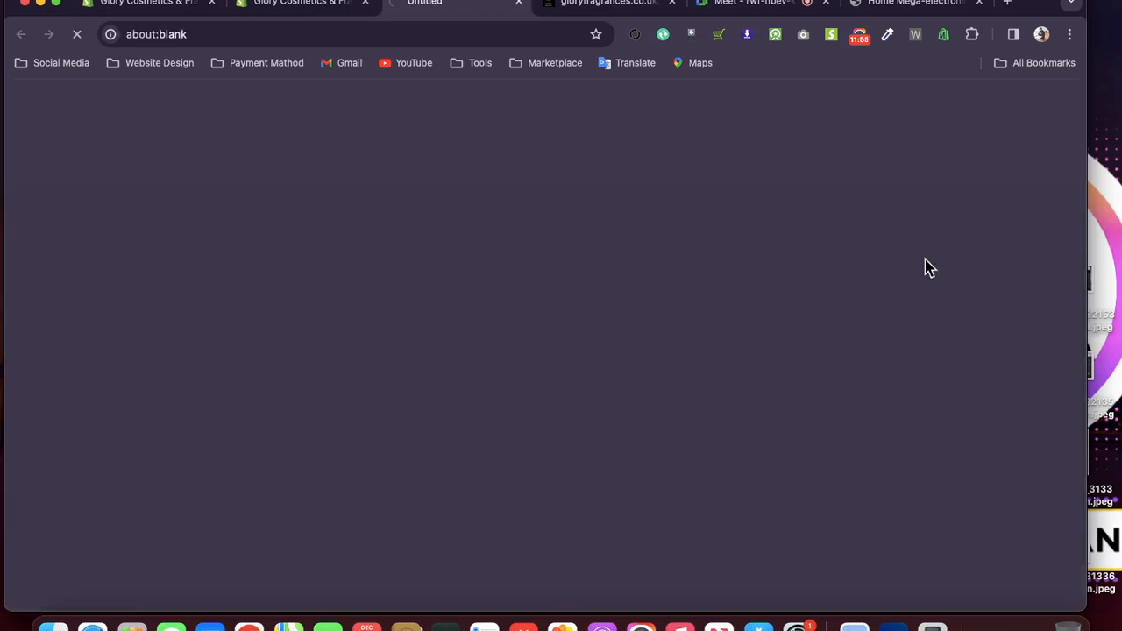
click(364, 3)
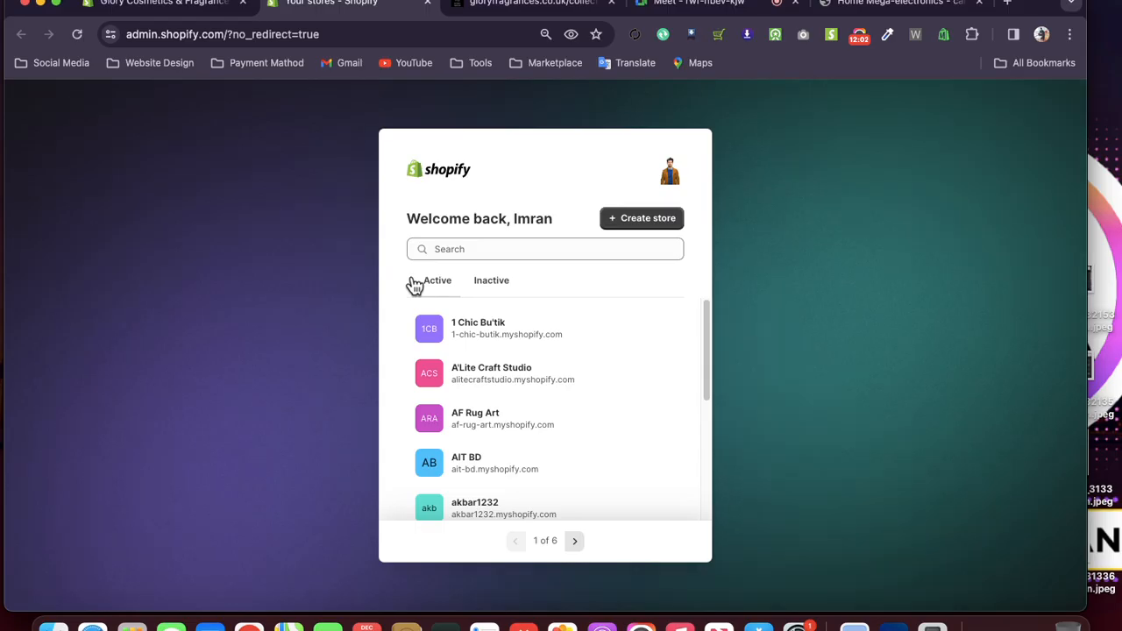
scroll(544, 399, down, 5)
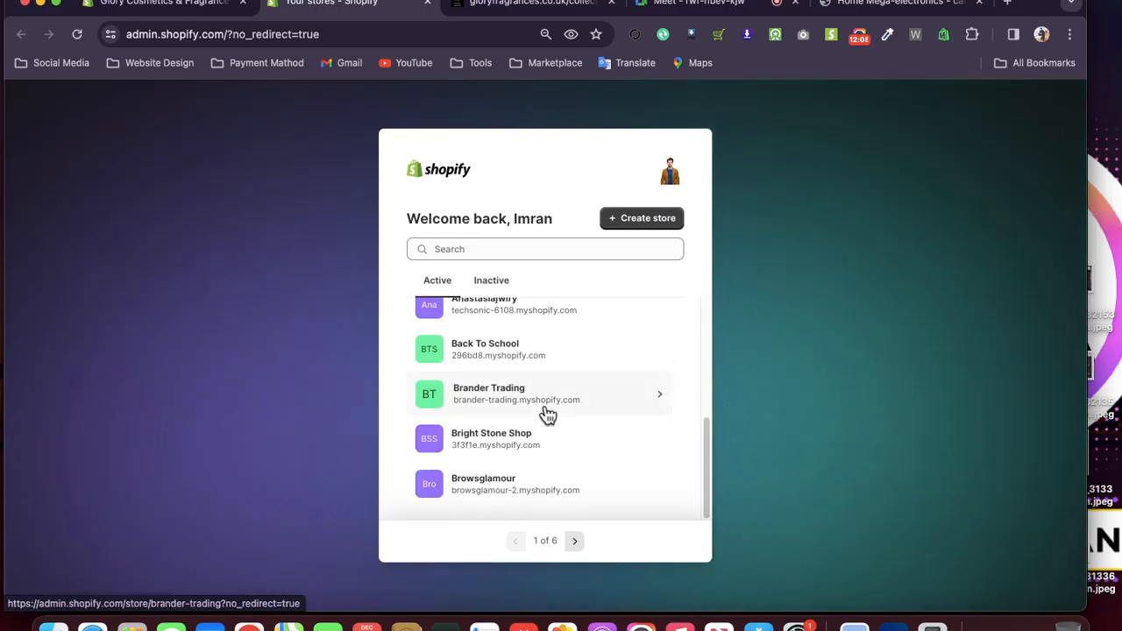
click(574, 541)
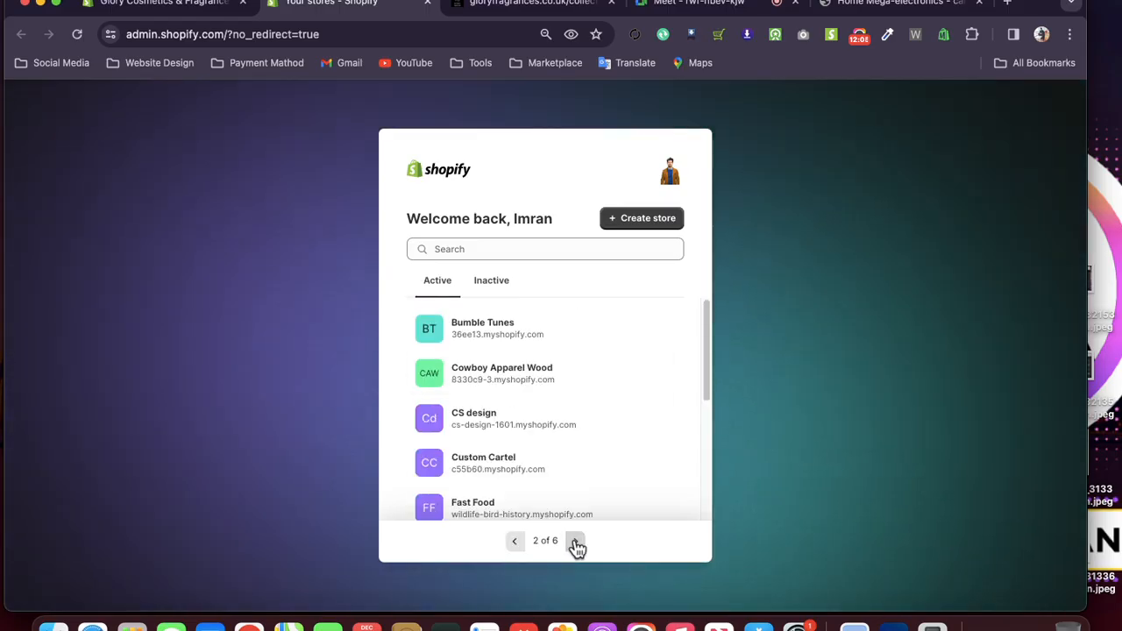
click(575, 541)
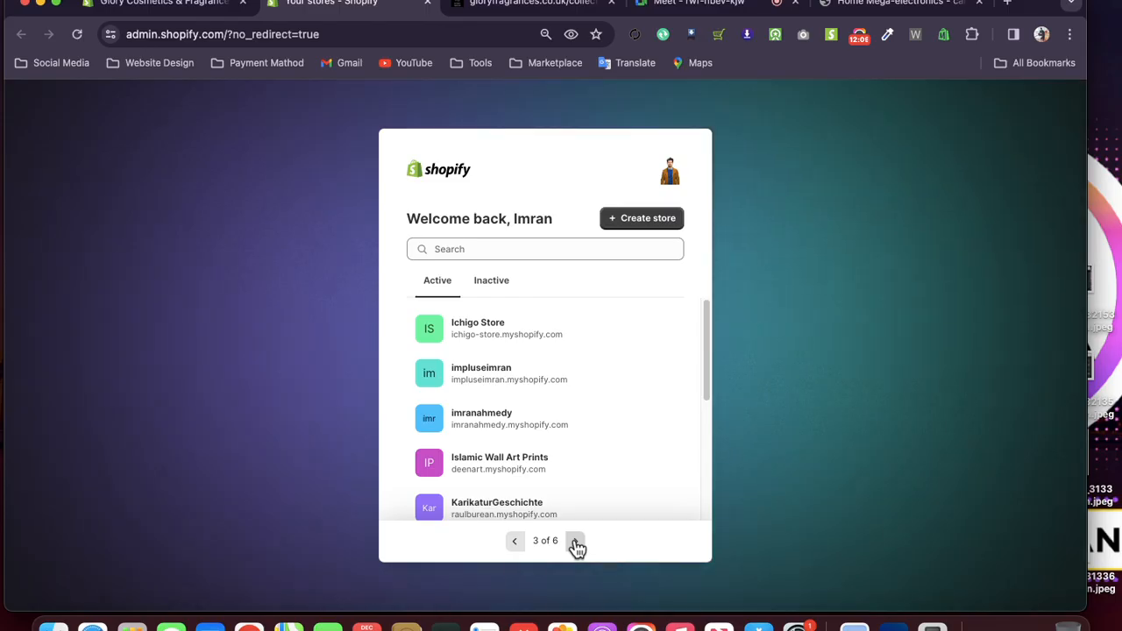
scroll(571, 501, down, 5)
click(576, 541)
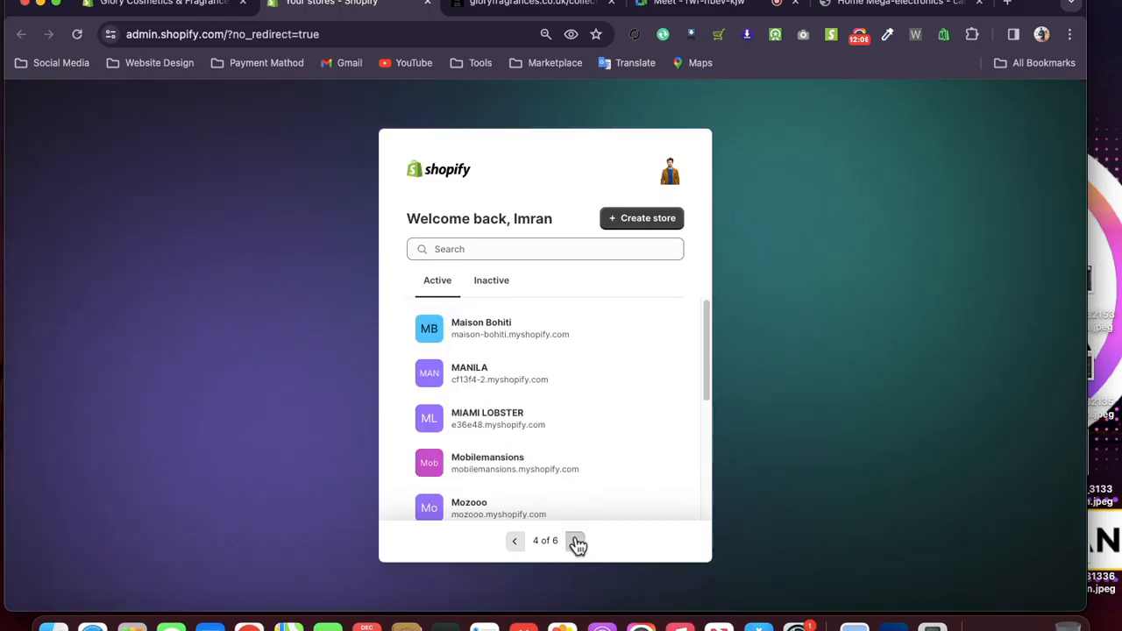
click(511, 336)
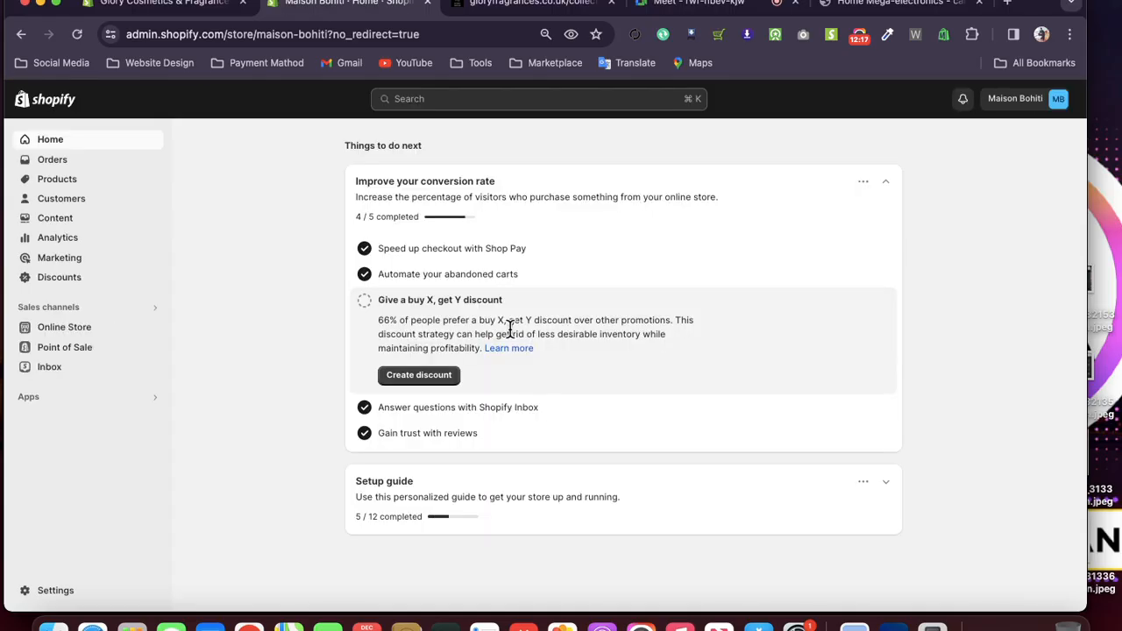
- Request the Maison Bohiti navigation settings and close the unneeded store, shop and example-site tabs
click(68, 333)
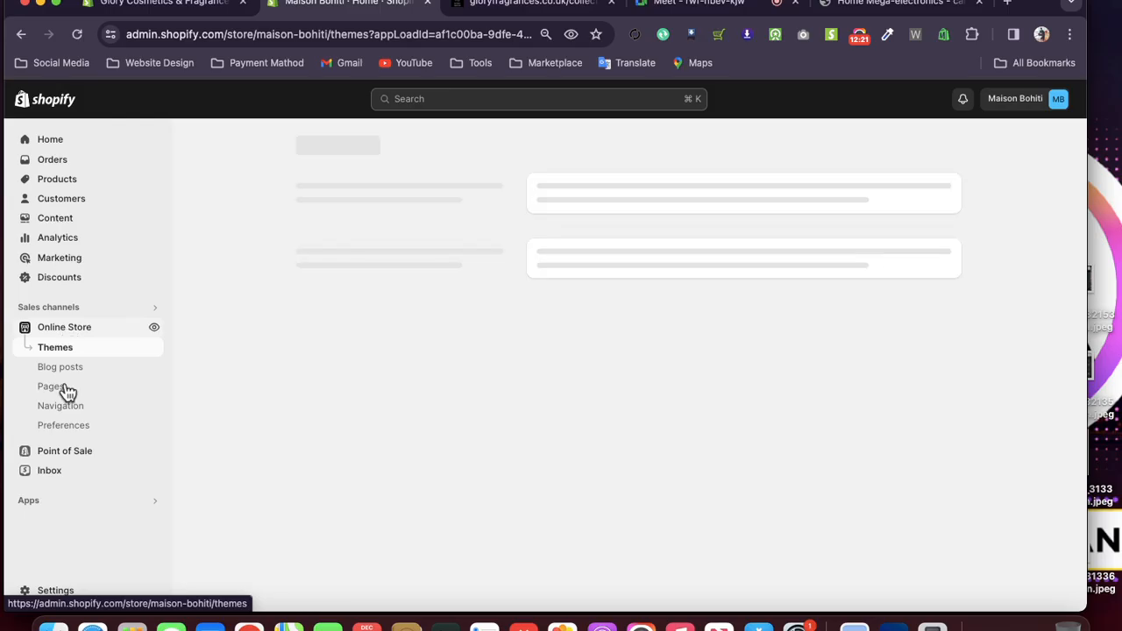
click(61, 407)
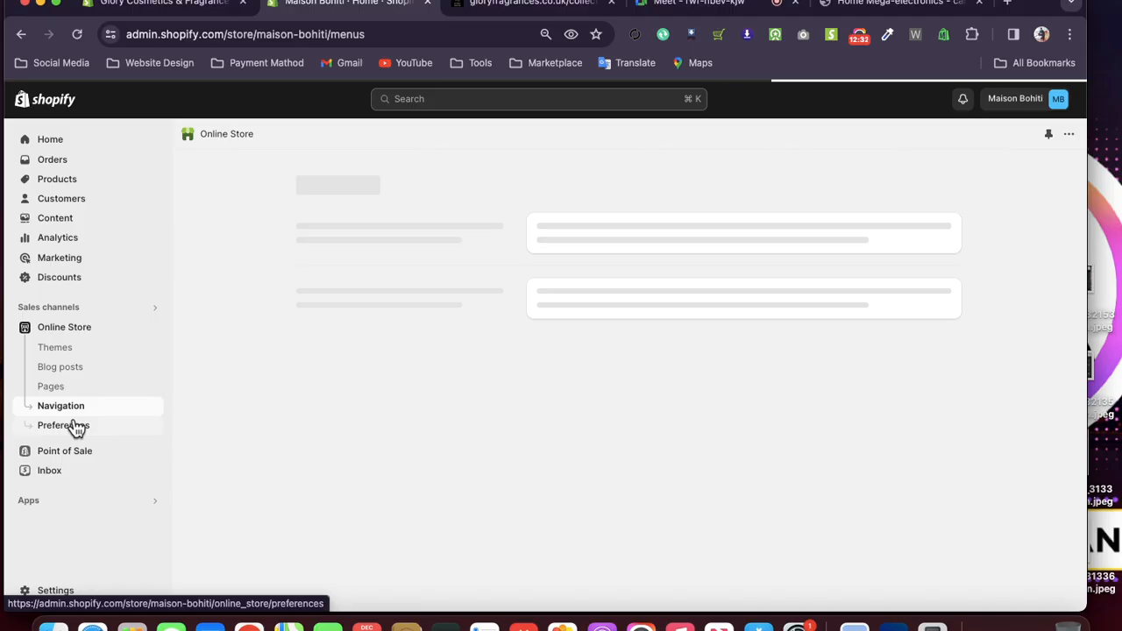
click(614, 4)
click(800, 8)
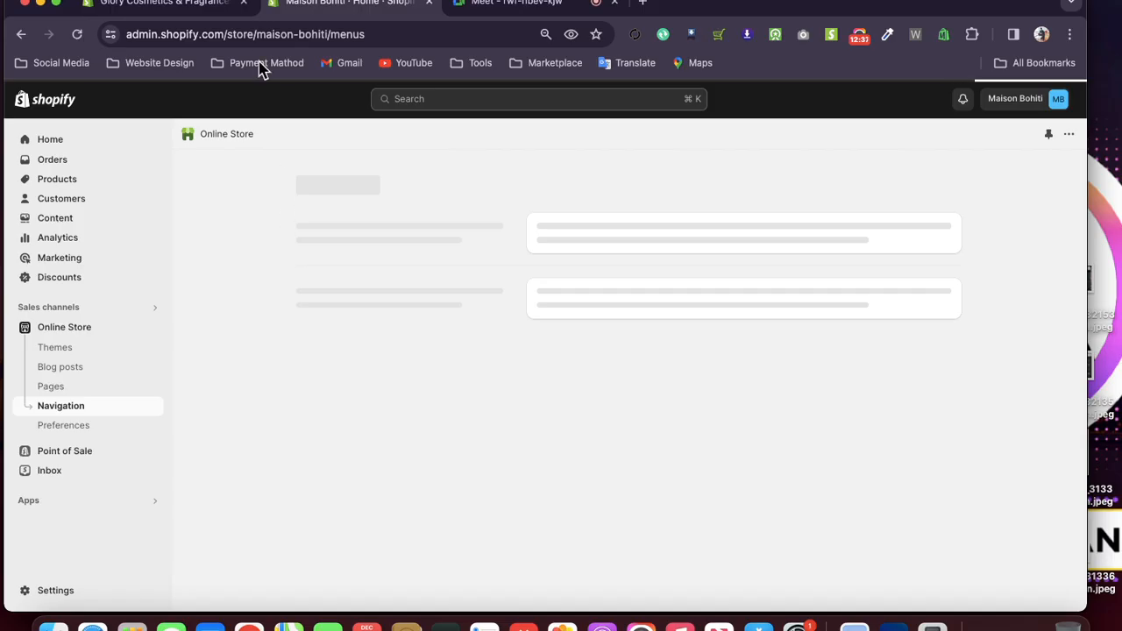
click(243, 3)
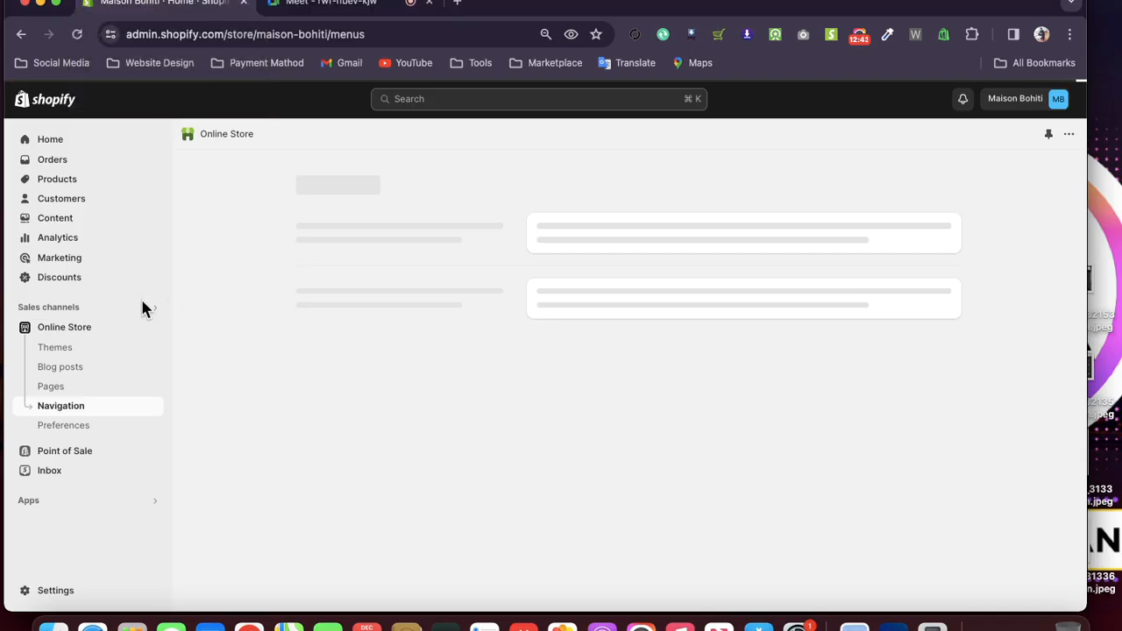
- Reload the Online Store navigation settings and open the Main menu to review its menu items
click(56, 348)
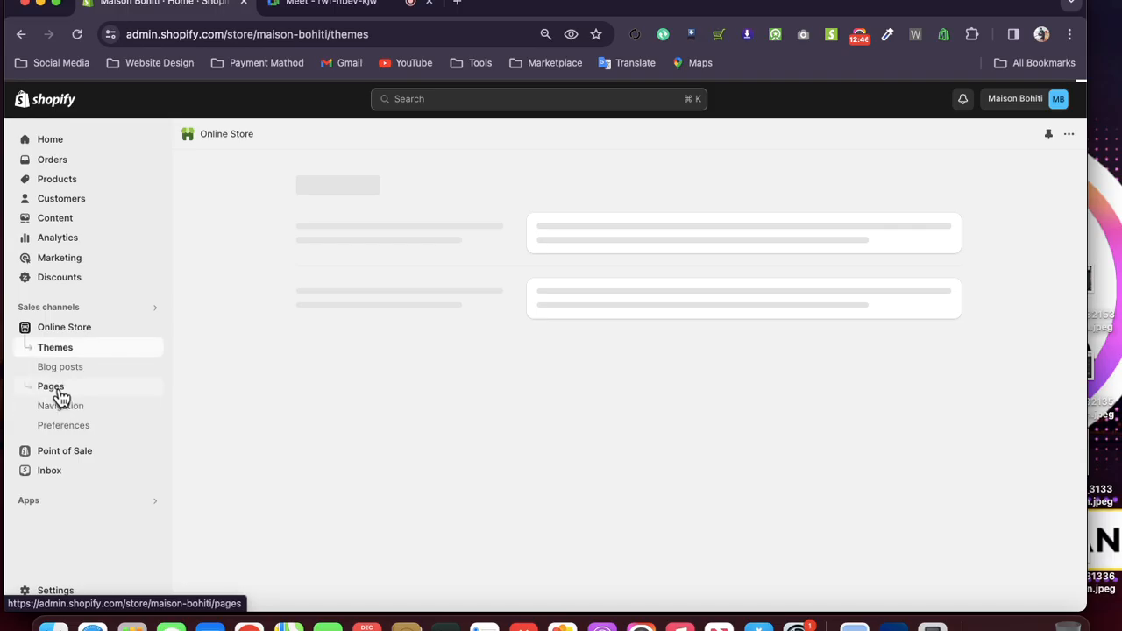
click(57, 405)
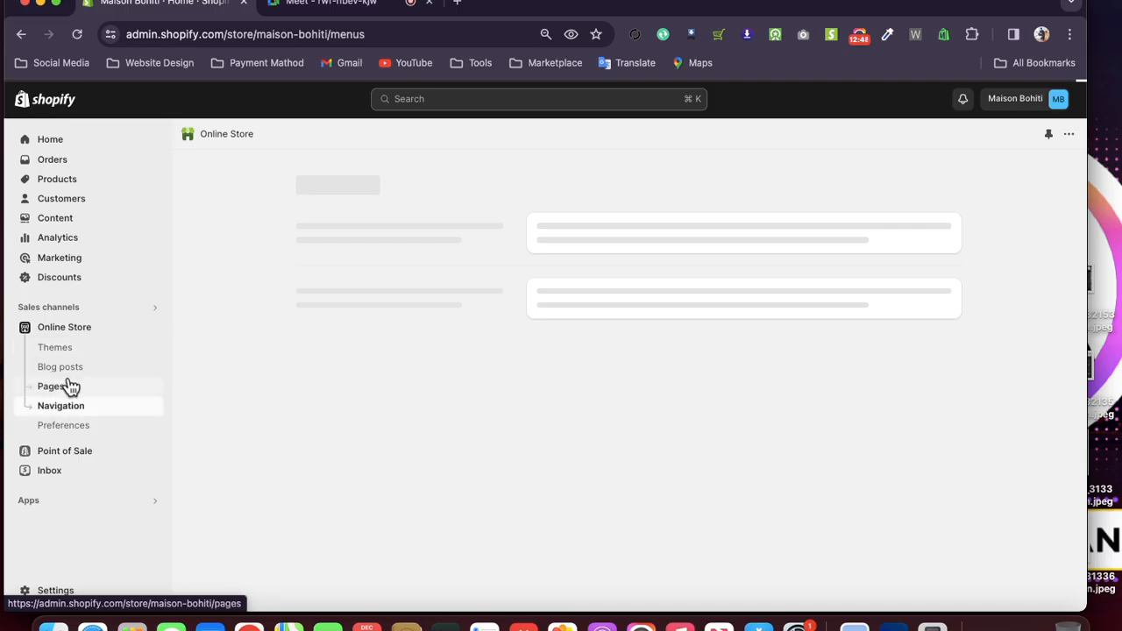
click(54, 592)
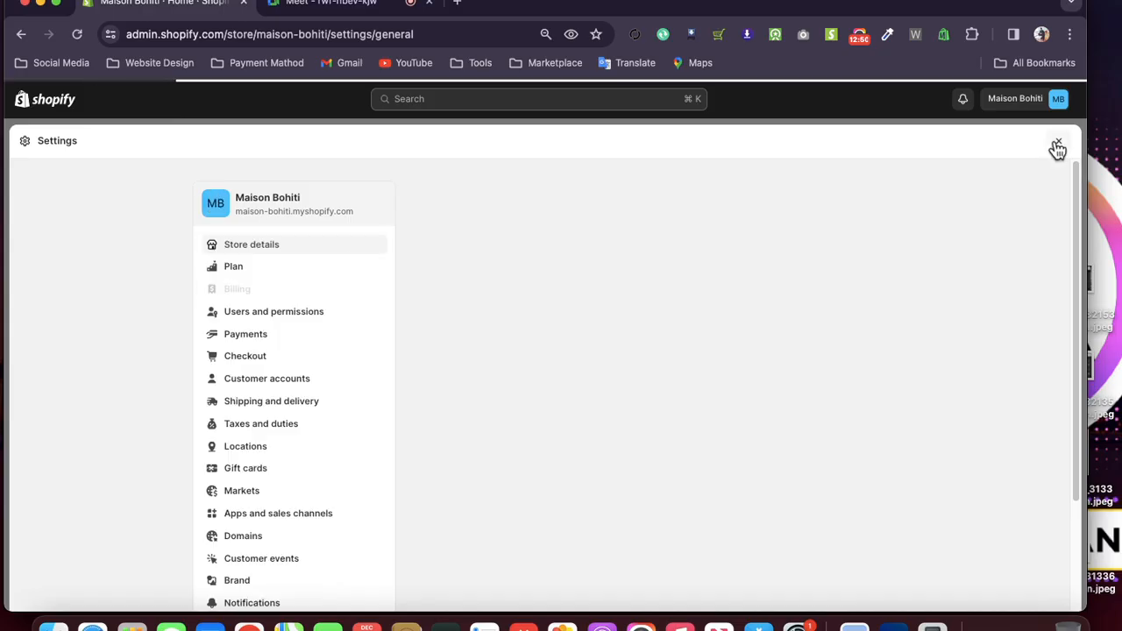
click(1057, 145)
click(78, 333)
click(74, 407)
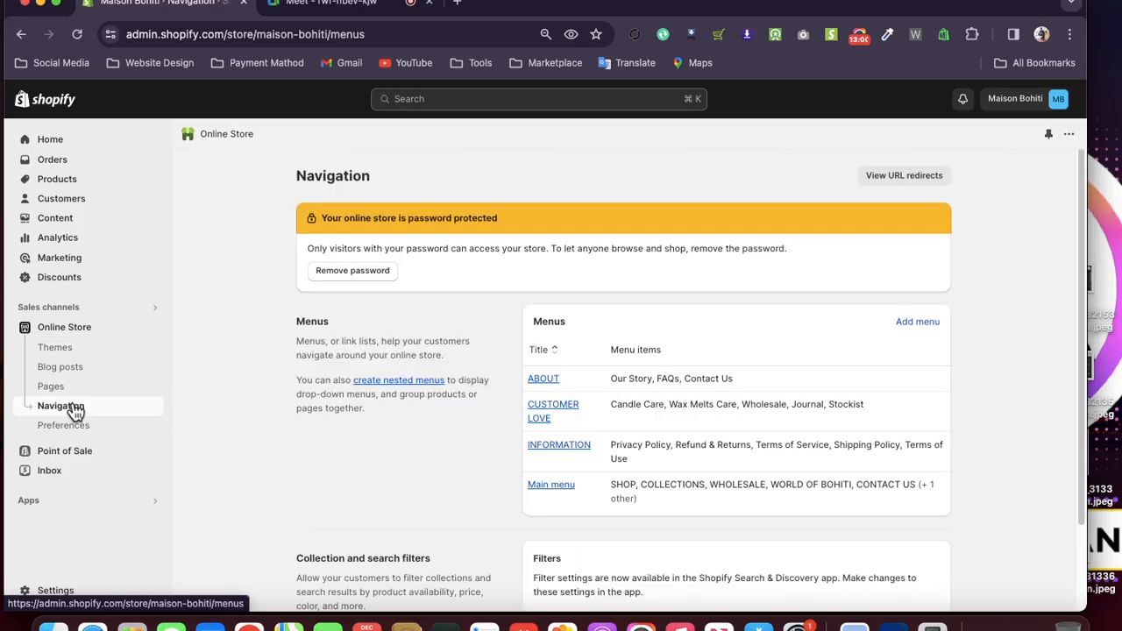
click(541, 486)
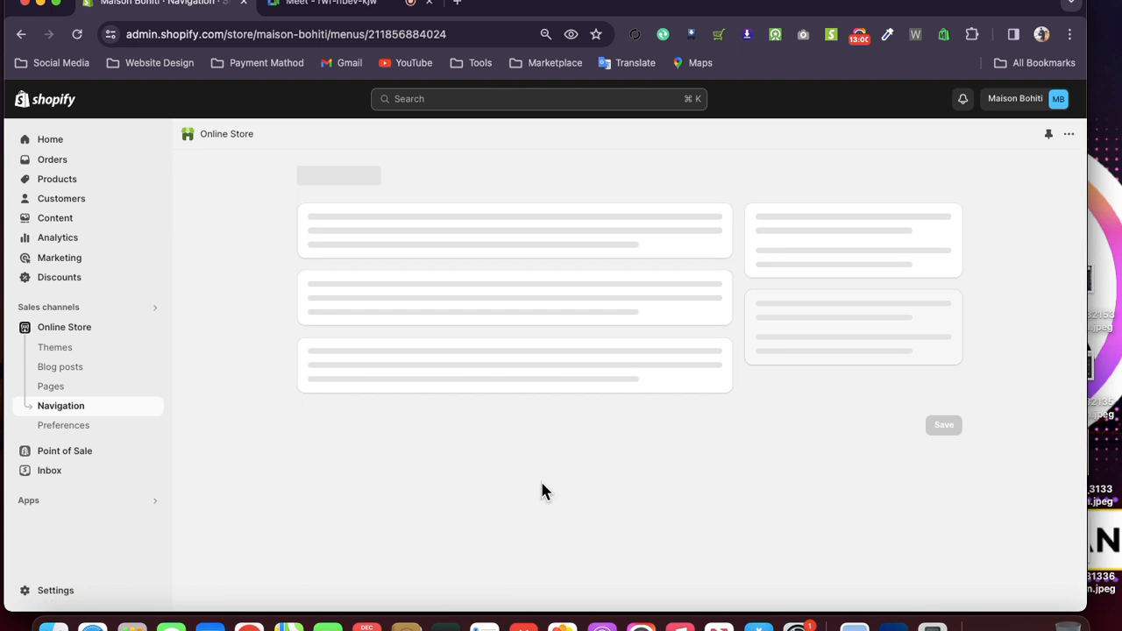
scroll(254, 347, down, 2)
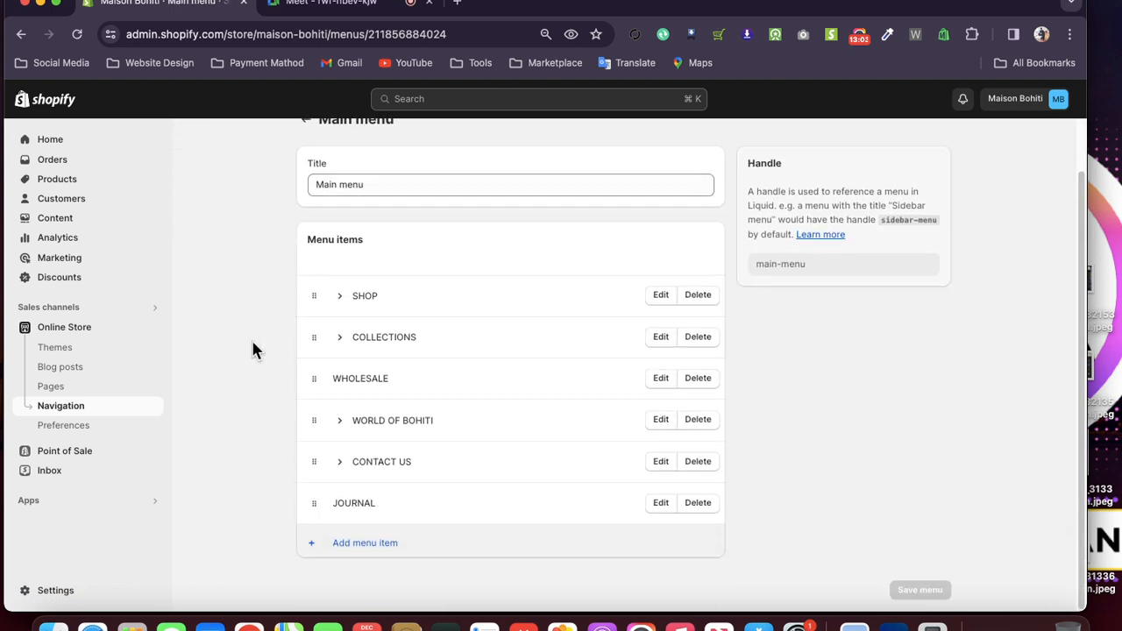
- Expand the SHOP menu item and its CANDLES submenu and examine the nested candle categories
click(339, 298)
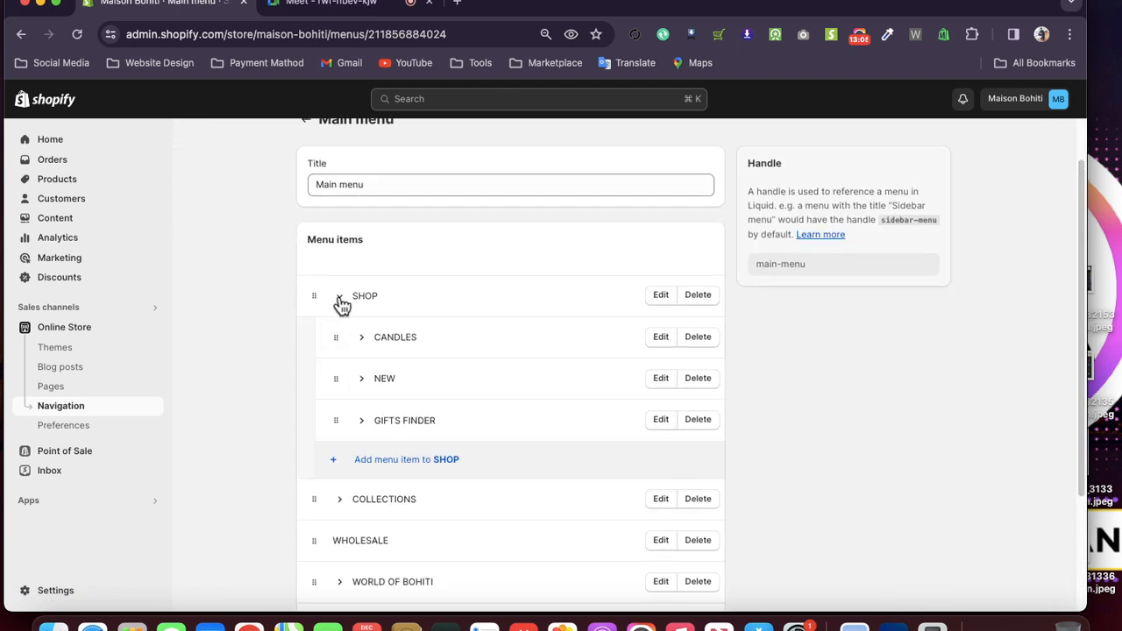
click(360, 339)
scroll(364, 347, down, 5)
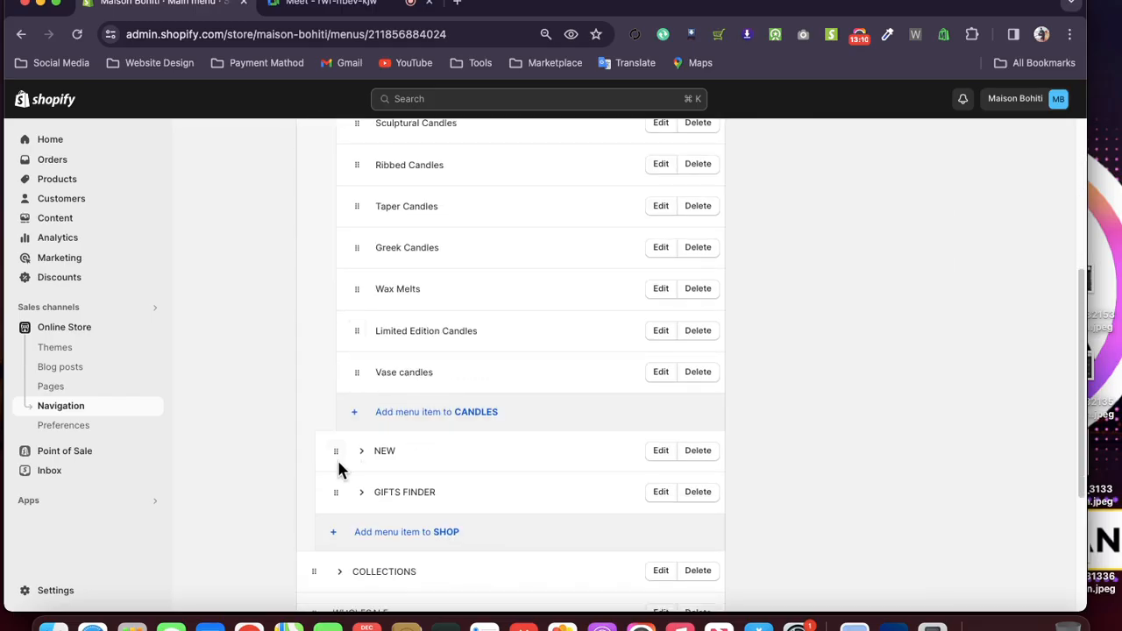
scroll(385, 394, up, 6)
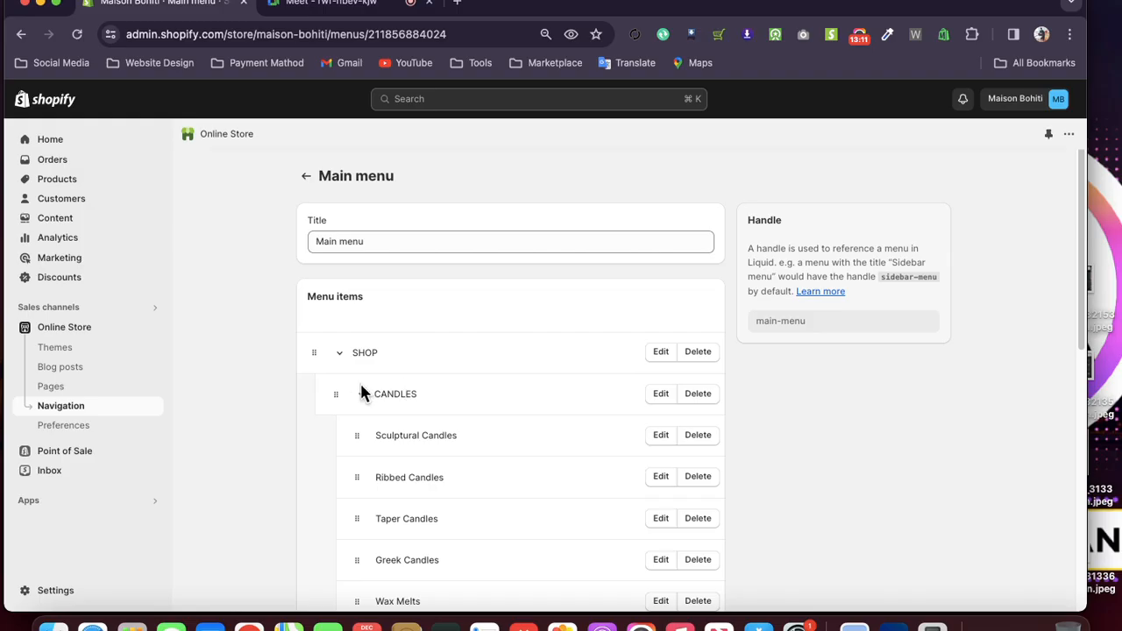
scroll(391, 444, down, 4)
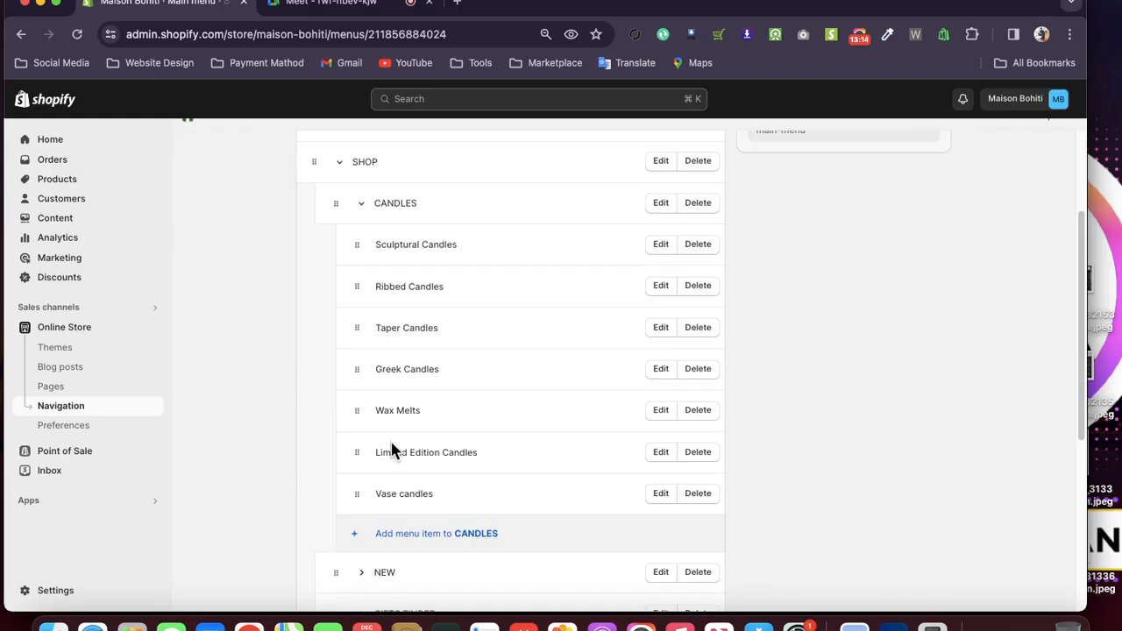
scroll(430, 407, up, 3)
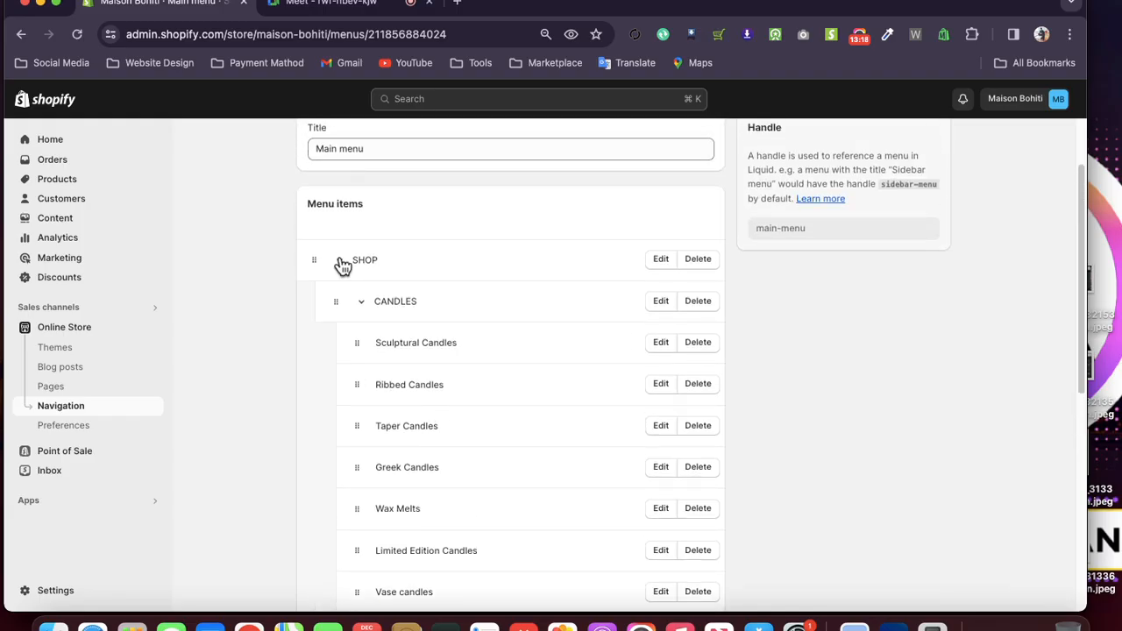
- Collapse and re-expand the SHOP item and its CANDLES submenu to examine the three nesting levels
click(342, 262)
click(339, 298)
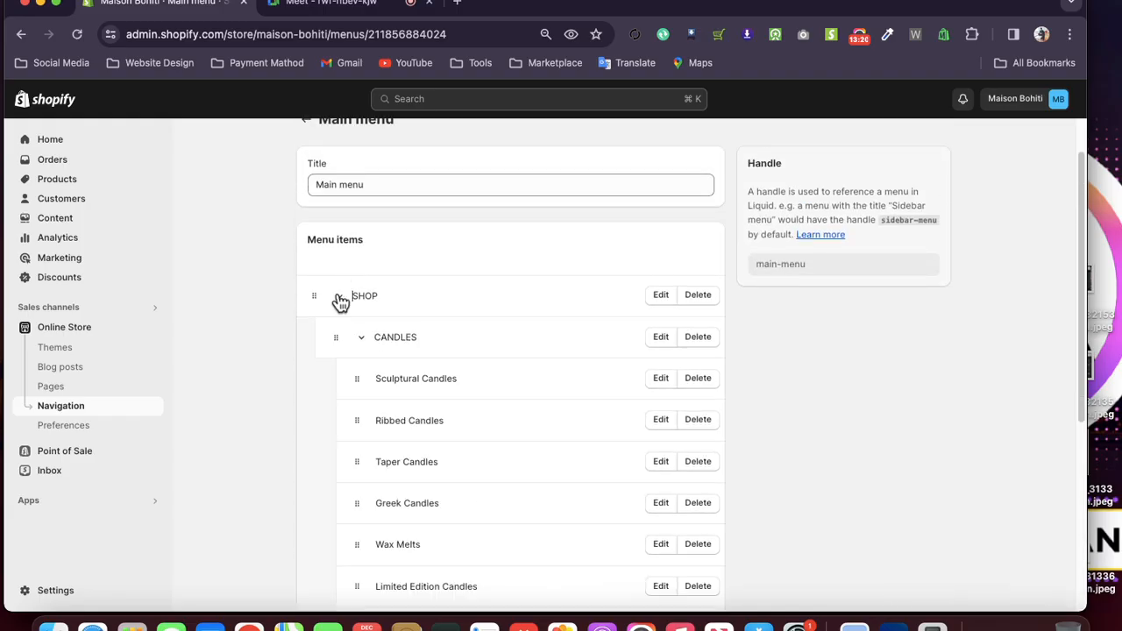
click(363, 340)
click(363, 340)
scroll(381, 374, down, 1)
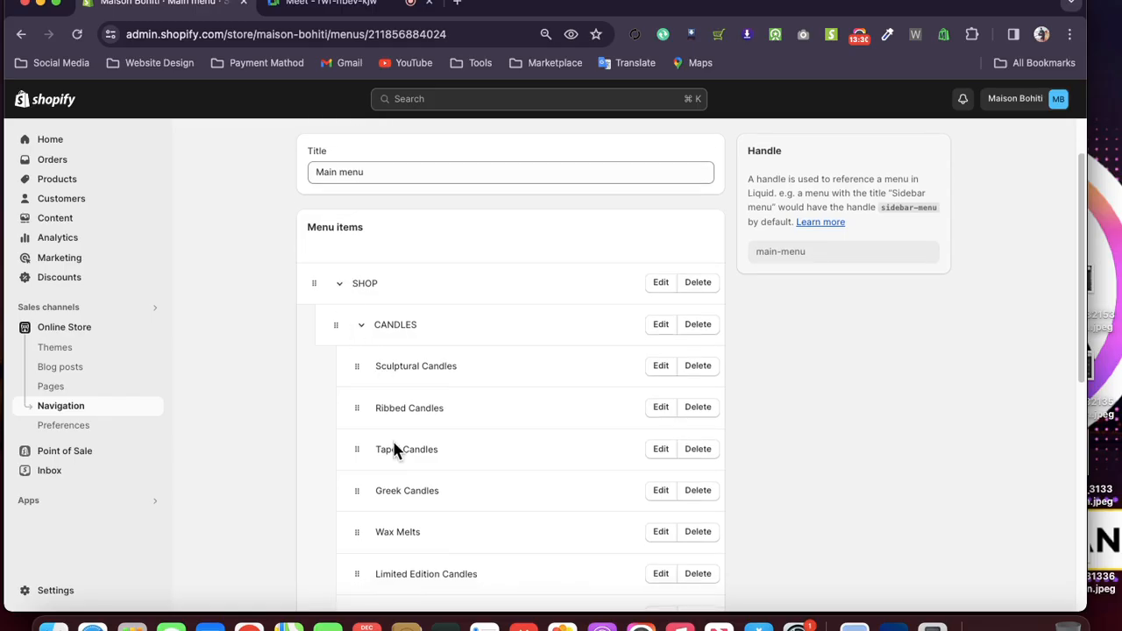
scroll(394, 449, down, 3)
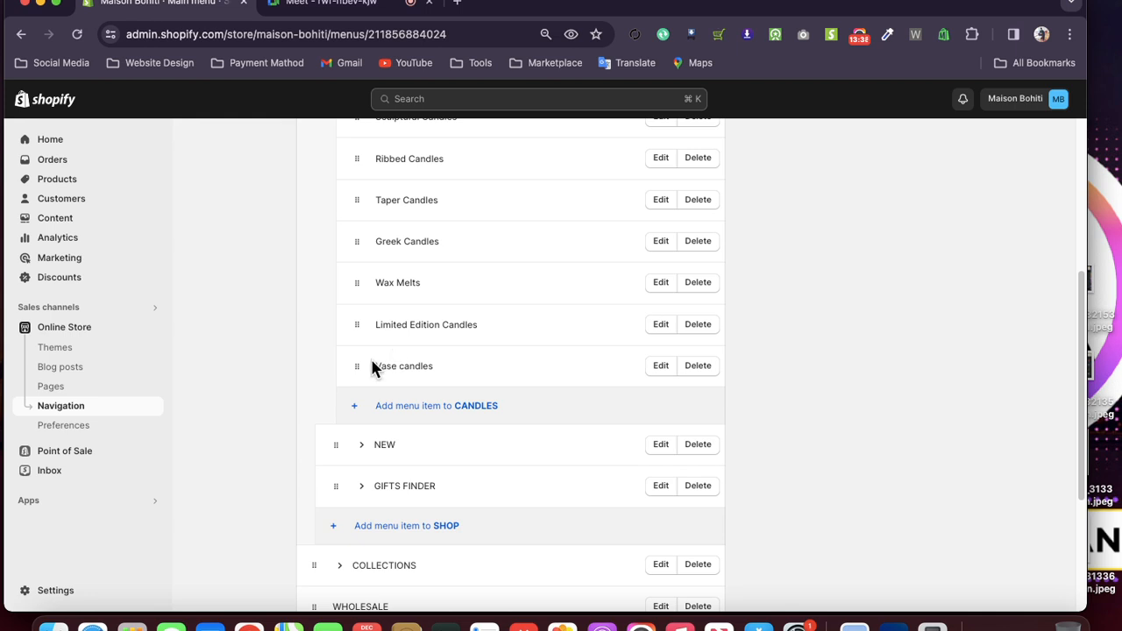
- Search for AliExpress in a new browser tab and open its website
click(457, 2)
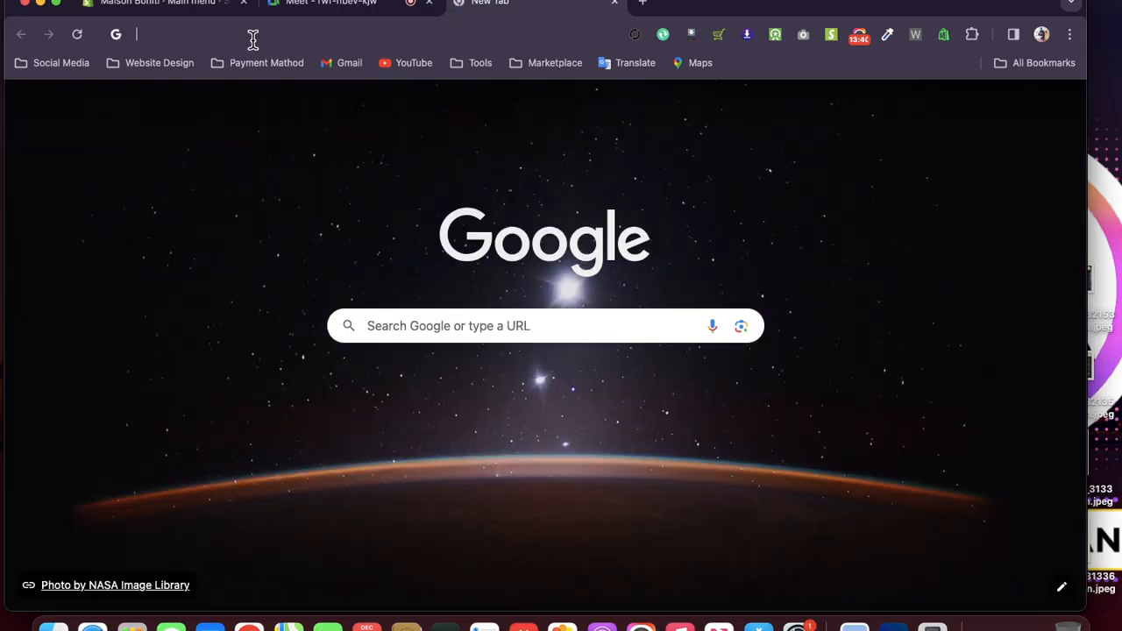
click(252, 38)
text(al)
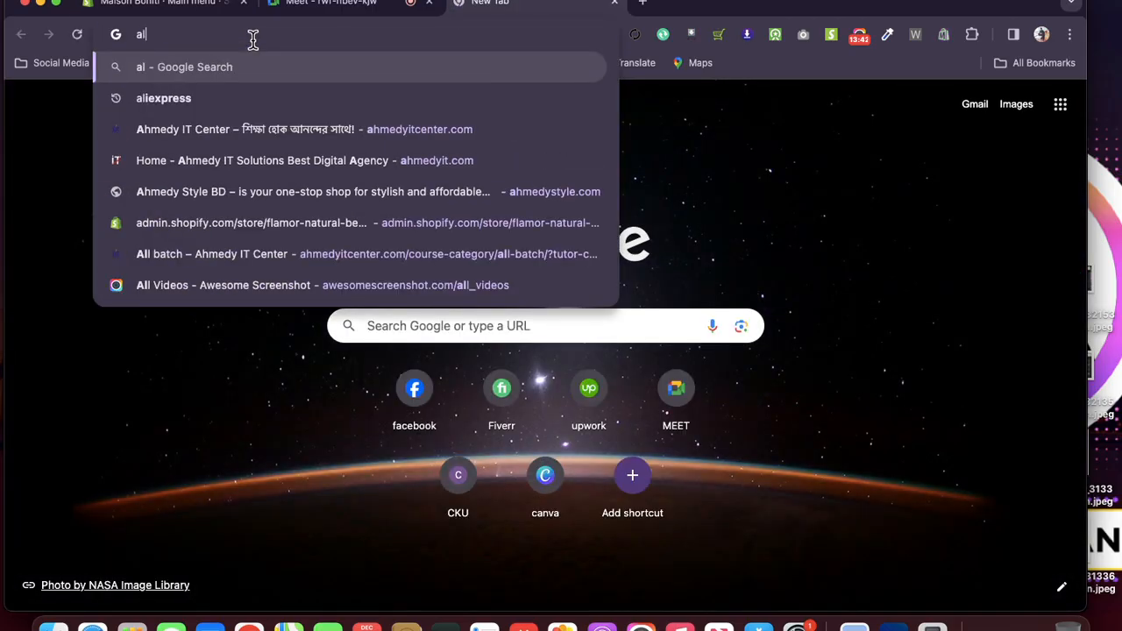
text(i)
click(230, 102)
click(230, 102)
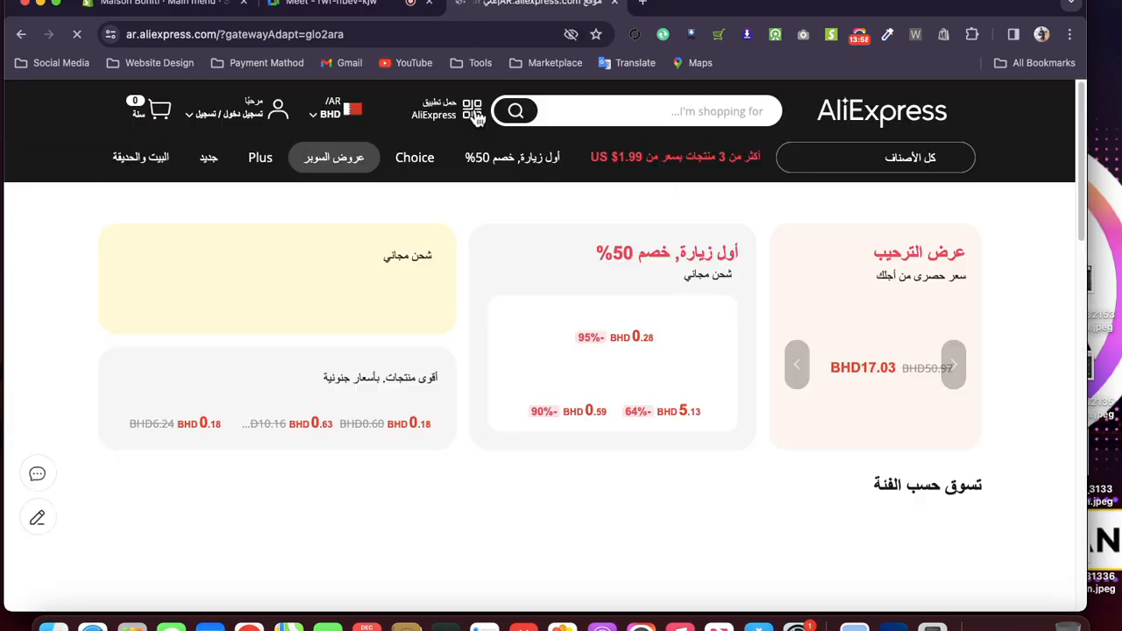
- Decline the AliExpress notification subscription and close the Choice promotion popup
mouse_move(475, 114)
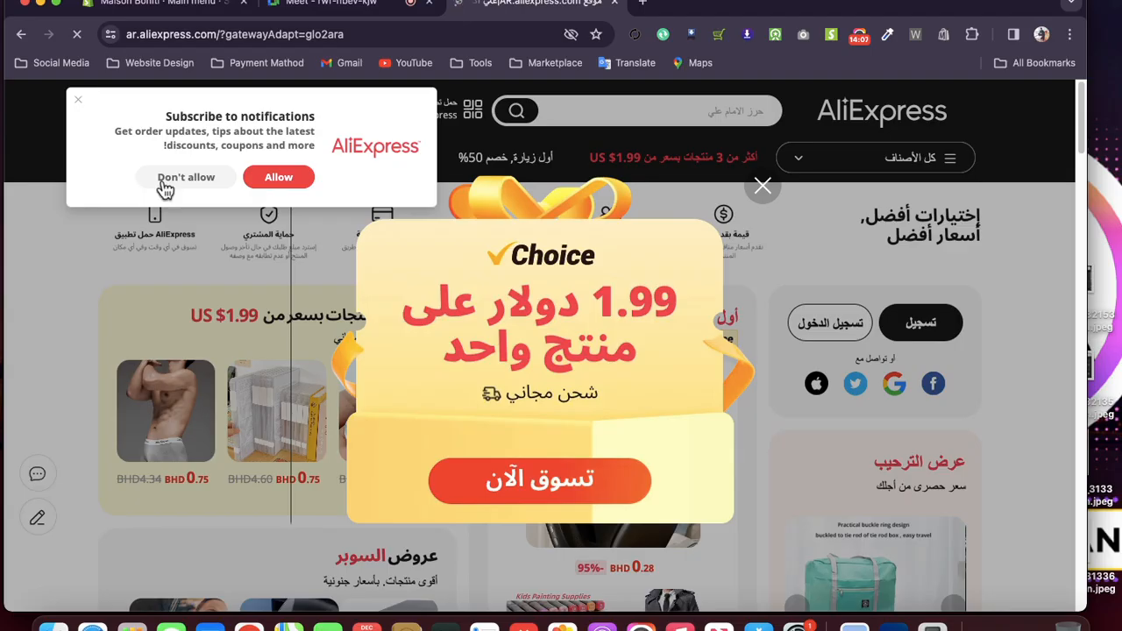
click(164, 179)
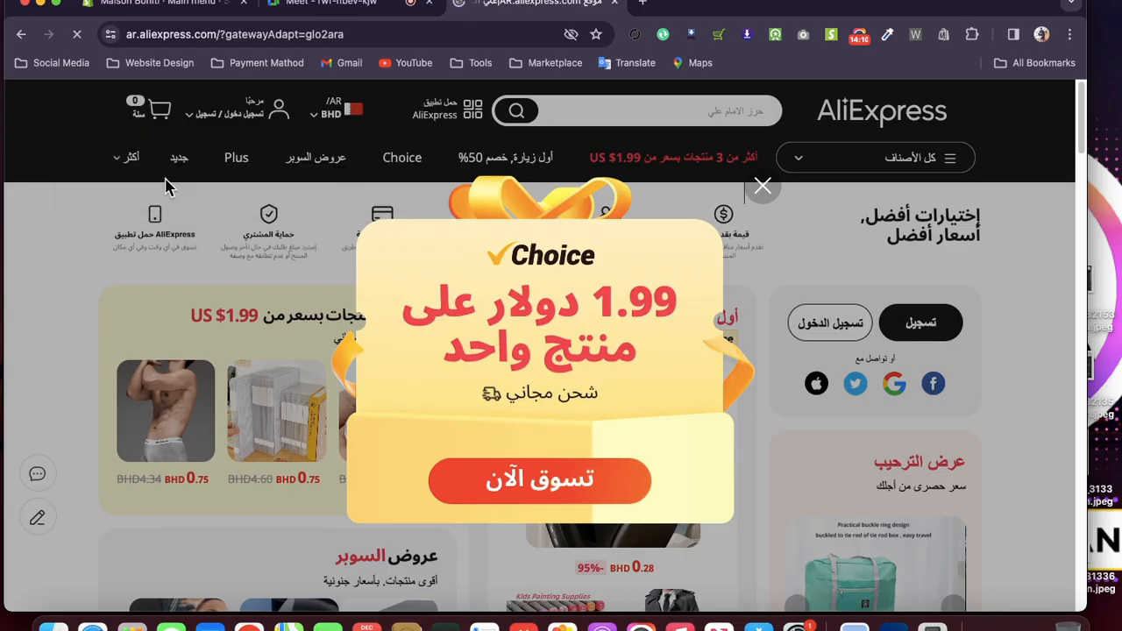
click(761, 185)
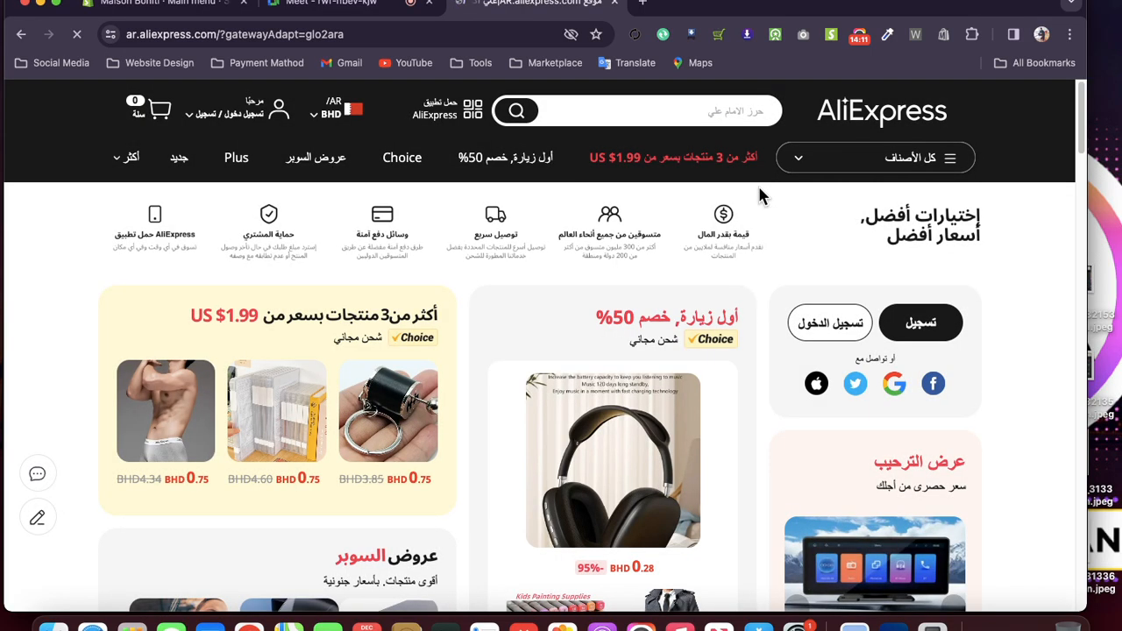
click(449, 171)
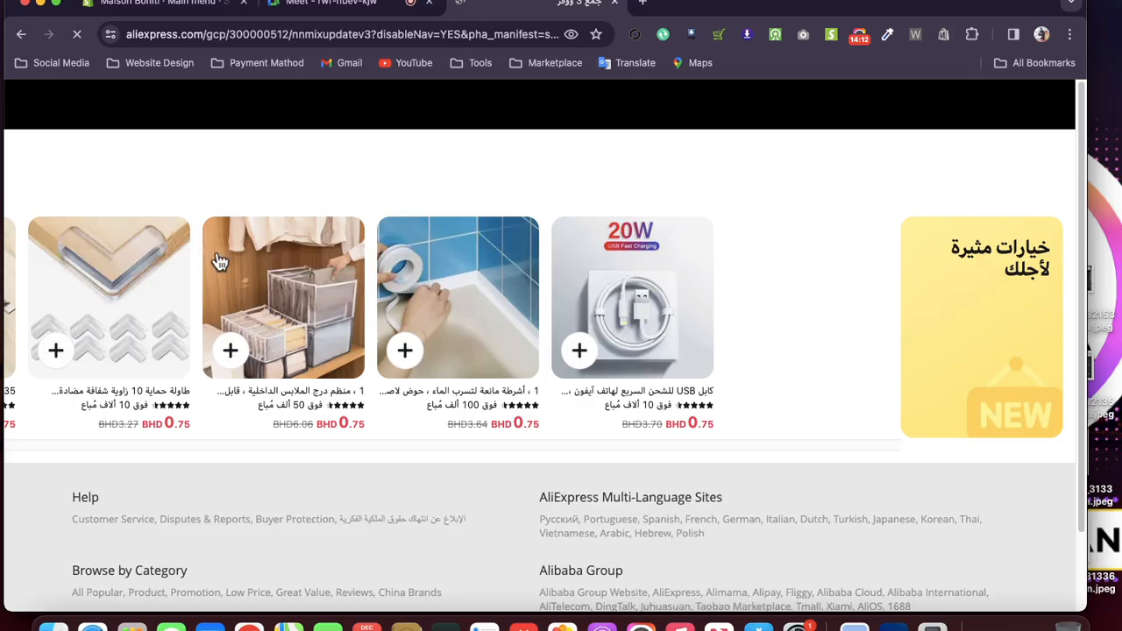
scroll(221, 254, down, 2)
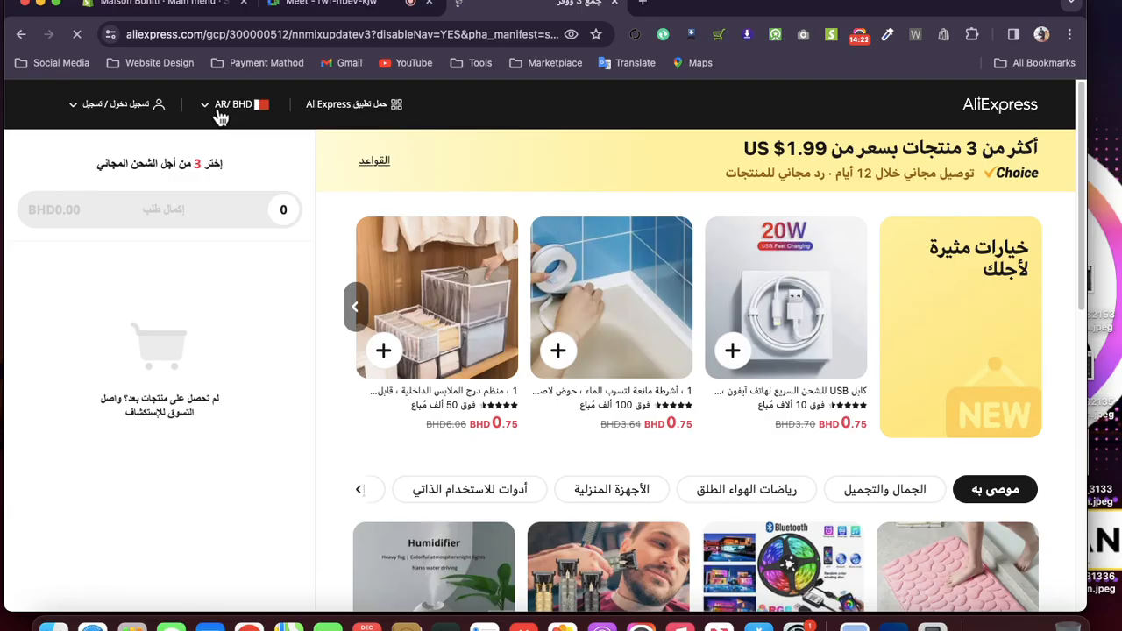
mouse_move(396, 109)
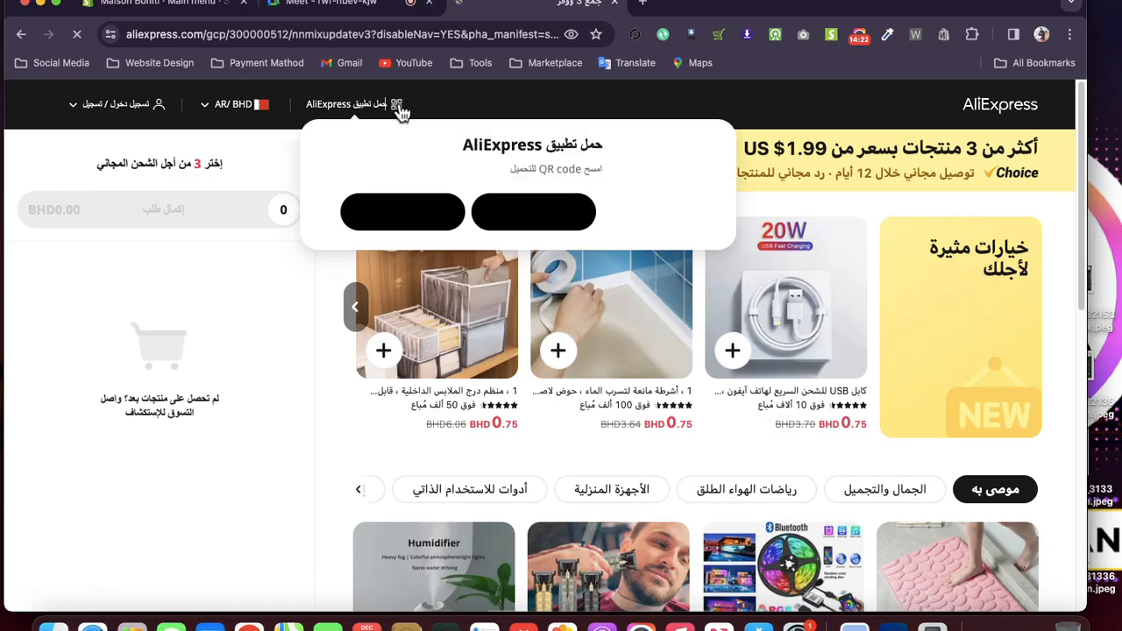
click(21, 35)
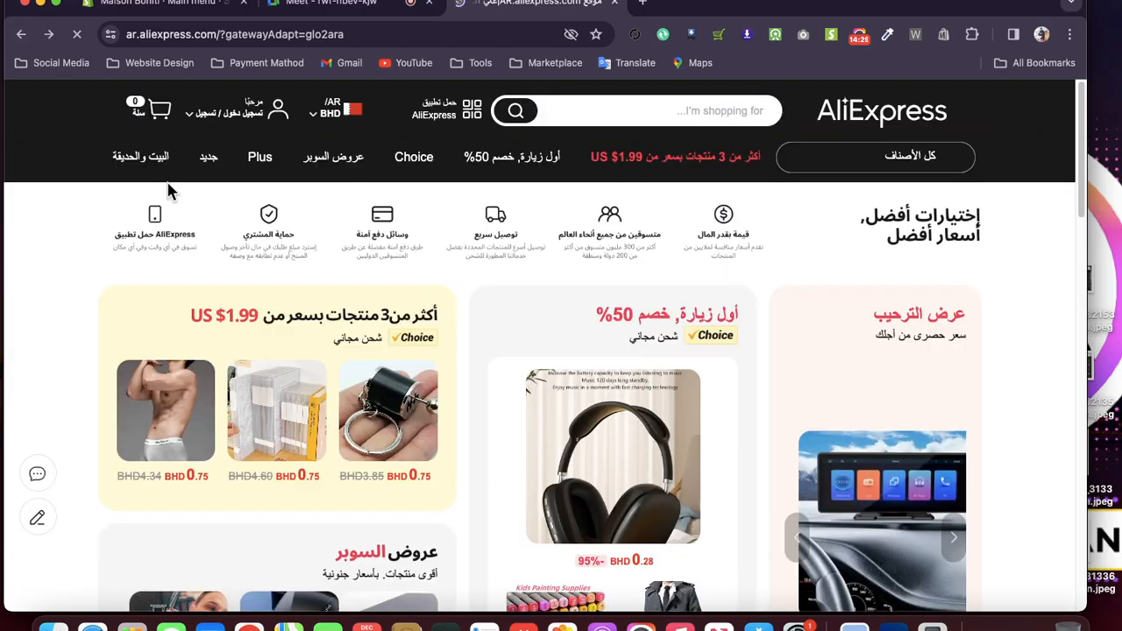
- Switch the AliExpress site language to English and save the setting
mouse_move(331, 116)
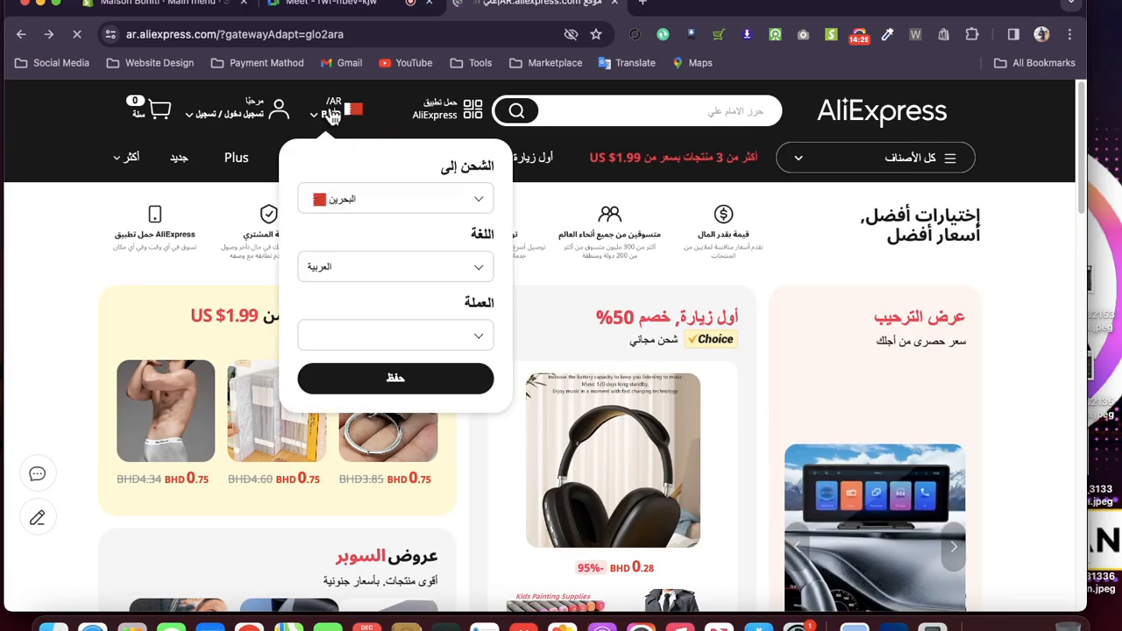
click(405, 274)
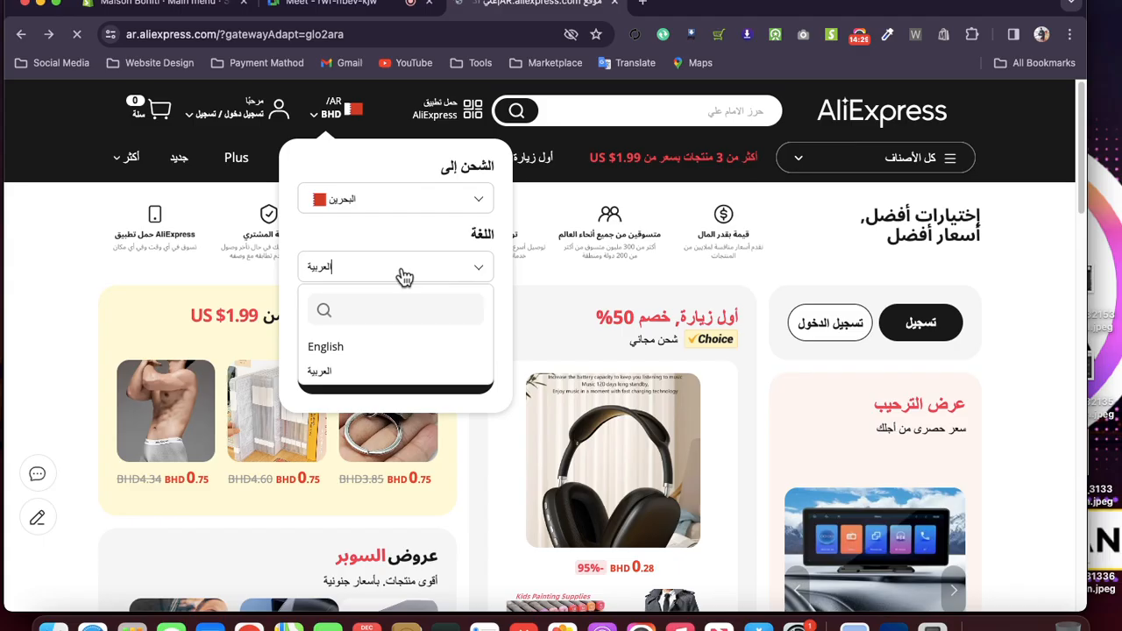
click(338, 350)
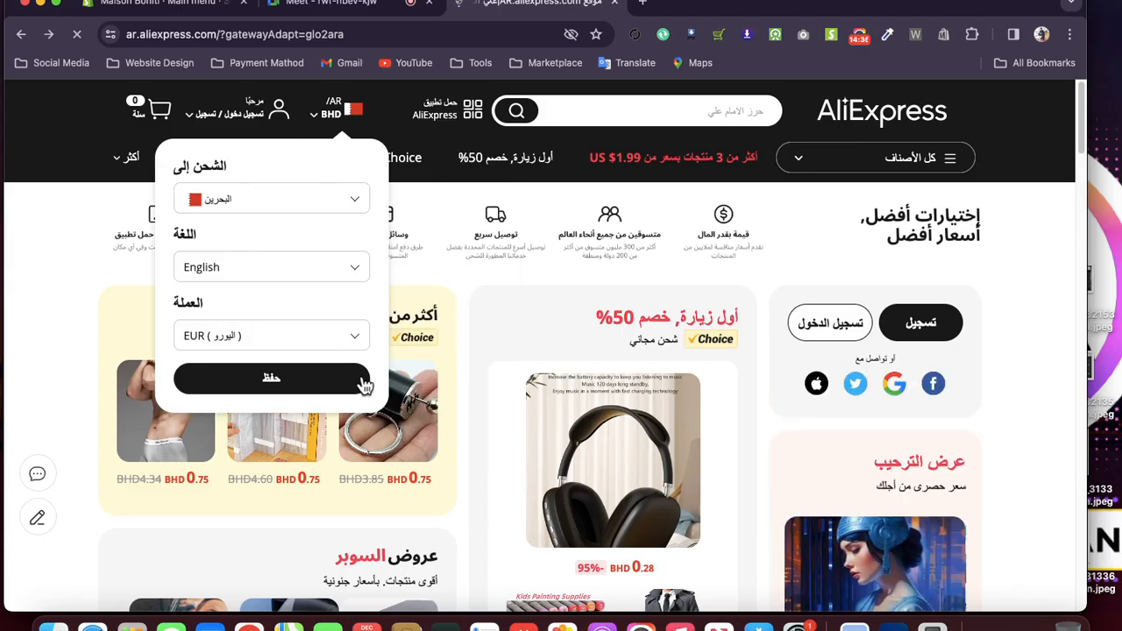
click(364, 384)
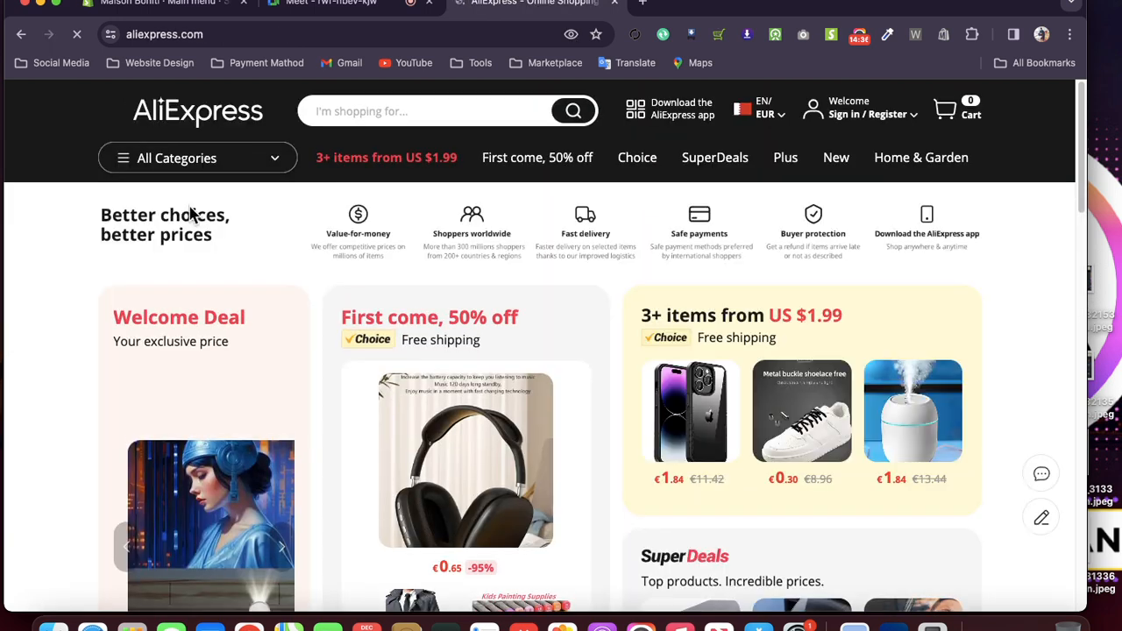
- Examine the All Categories list and the Hair Extensions & Wigs subcategories, closing the Choice promotion popup
mouse_move(268, 159)
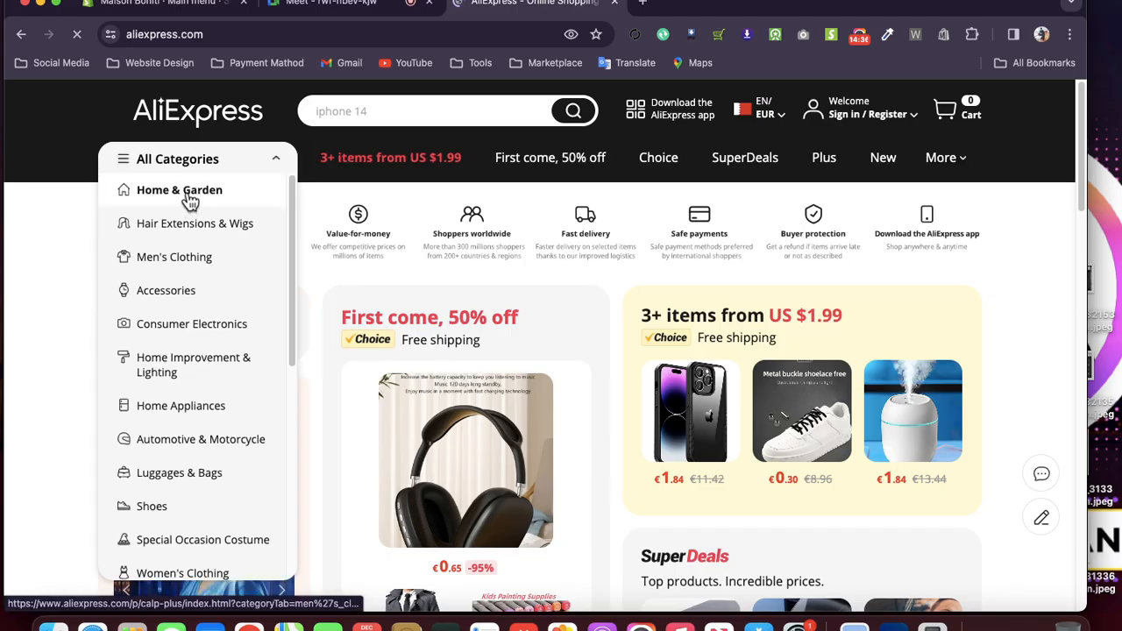
mouse_move(191, 228)
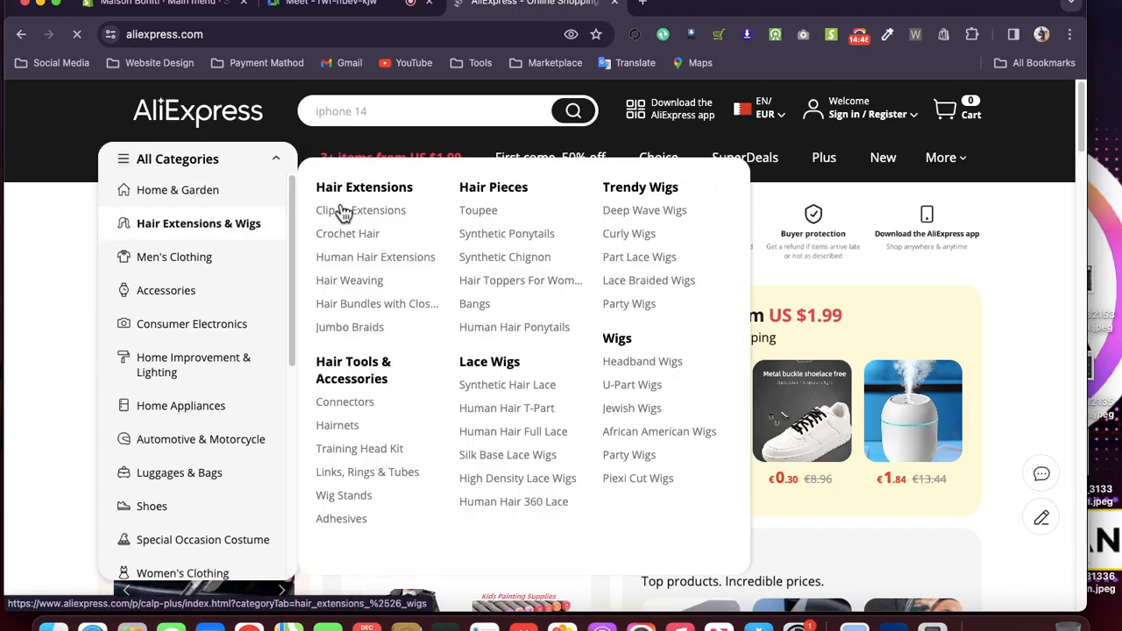
mouse_move(211, 256)
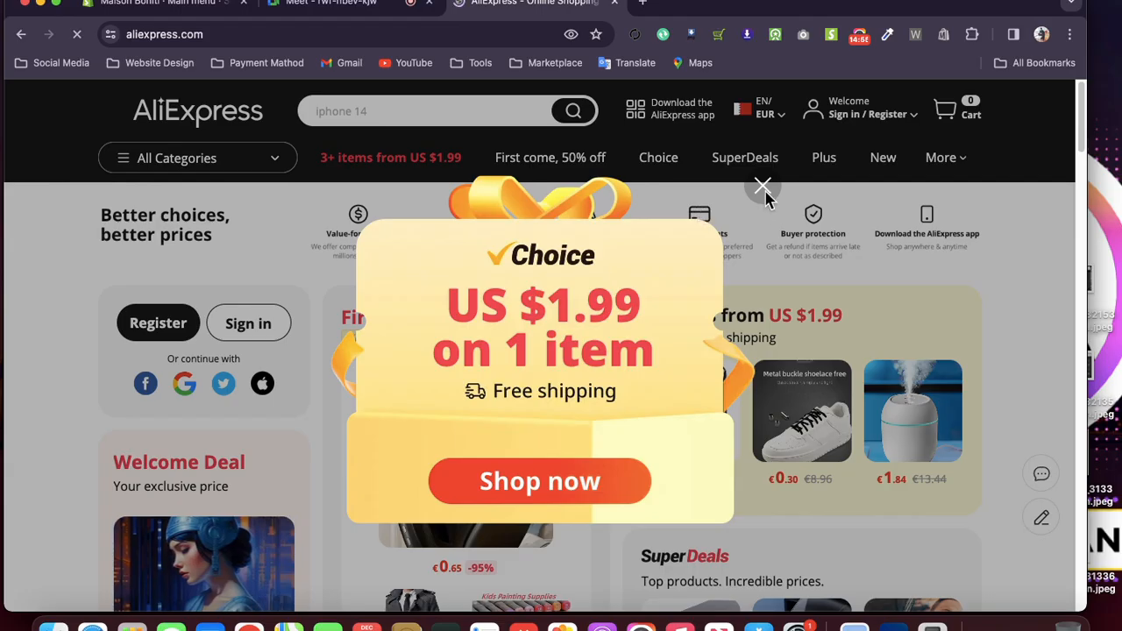
click(763, 187)
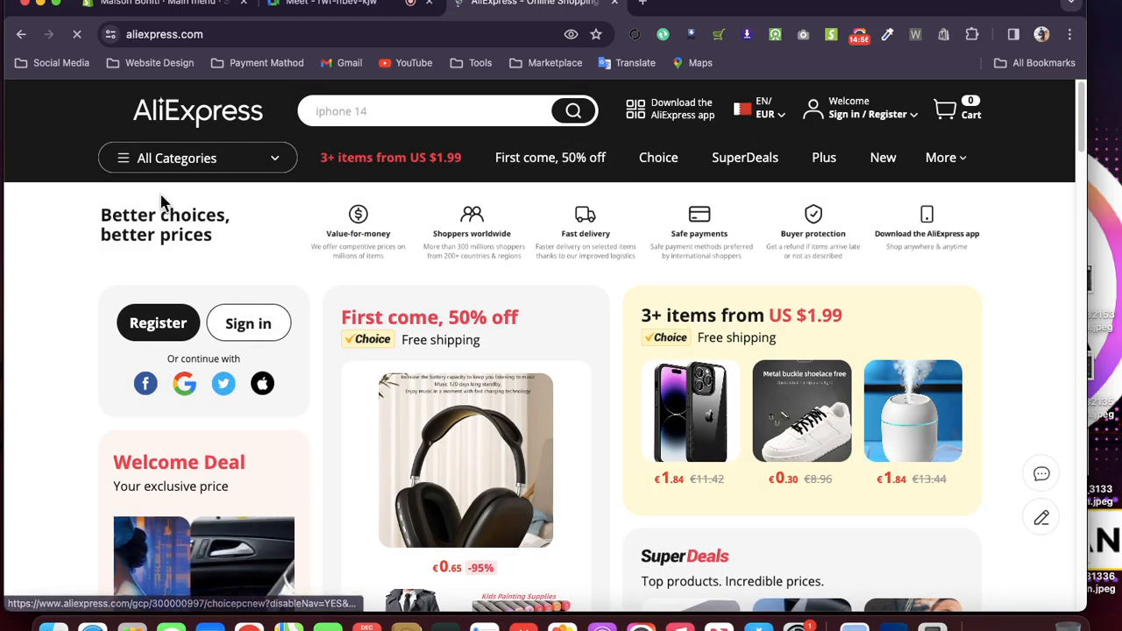
scroll(205, 443, down, 10)
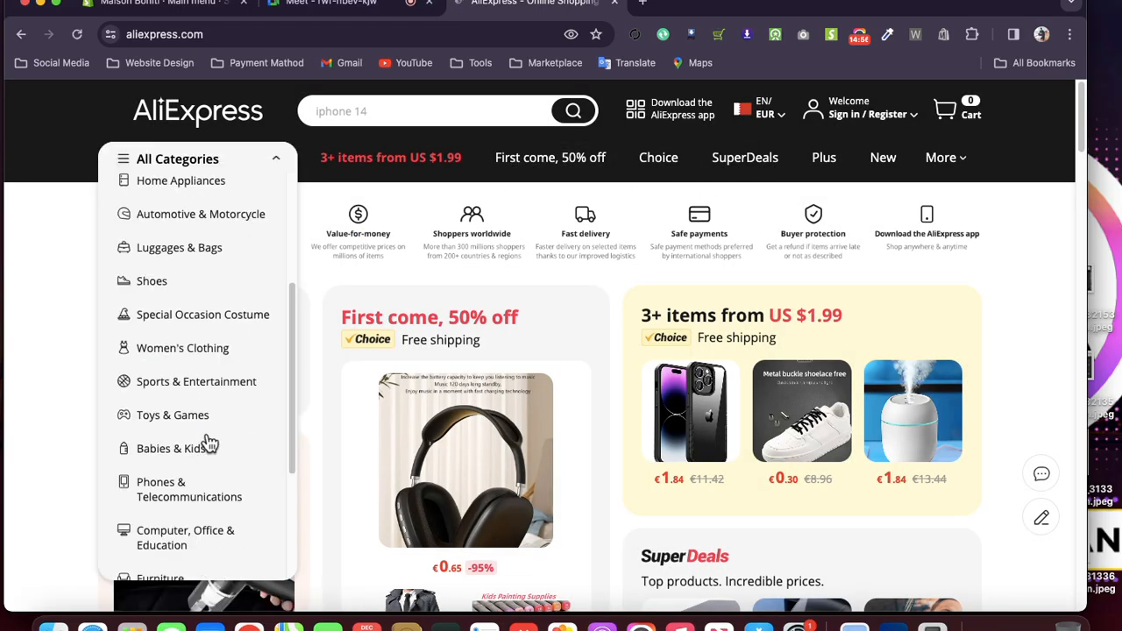
scroll(208, 439, up, 10)
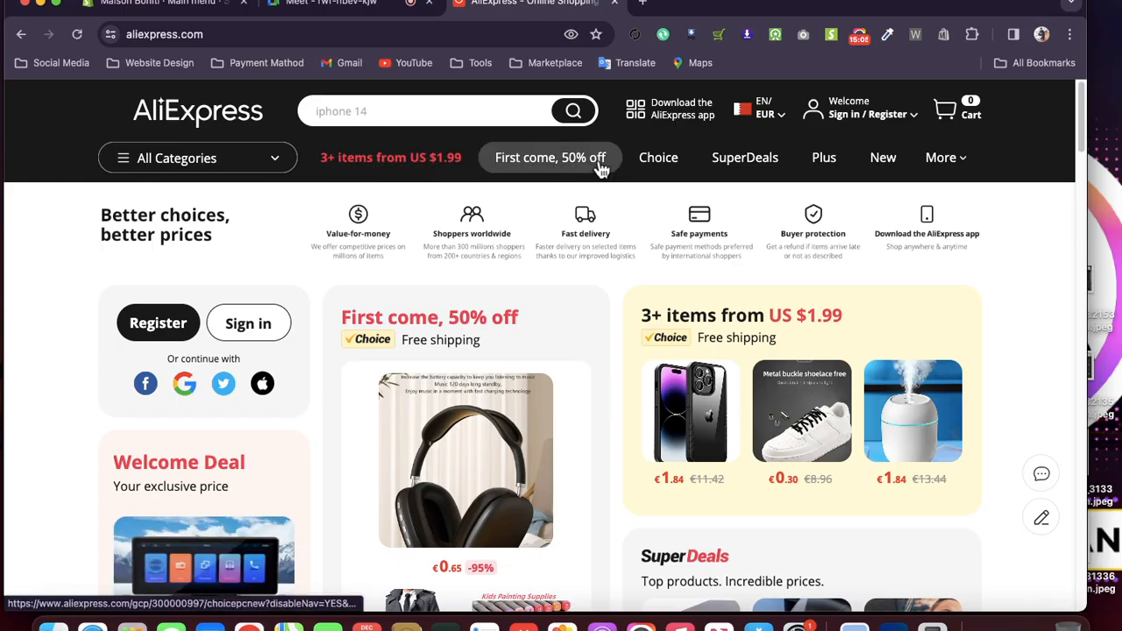
- Switch back to the Shopify main menu editor and look over the SHOP items and the remaining top-level items
click(184, 9)
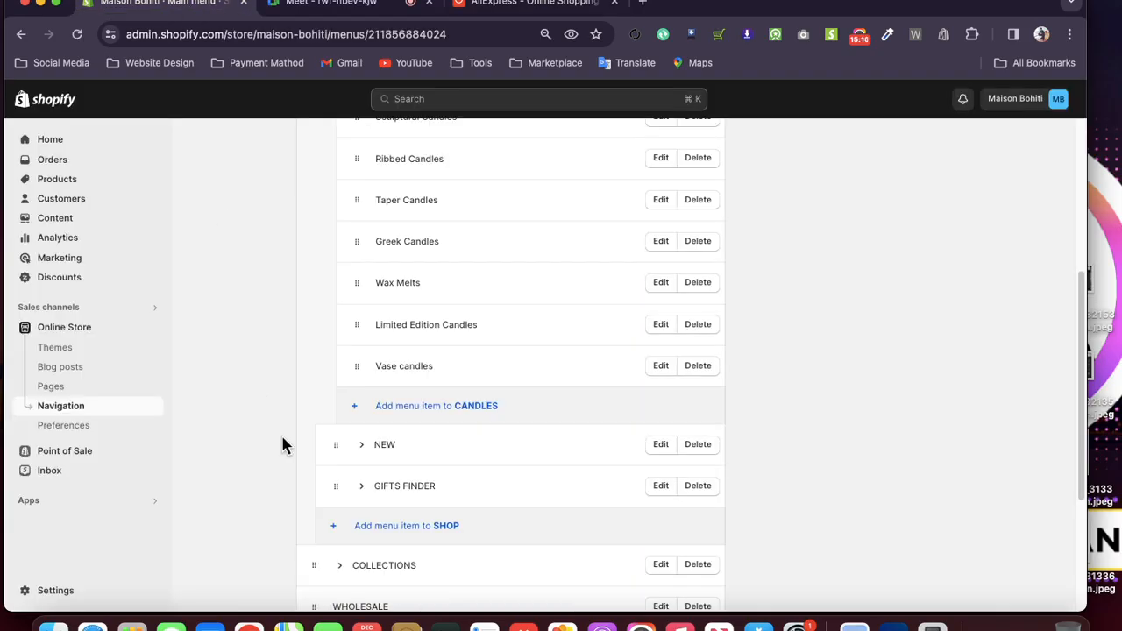
scroll(285, 446, down, 1)
scroll(292, 428, up, 4)
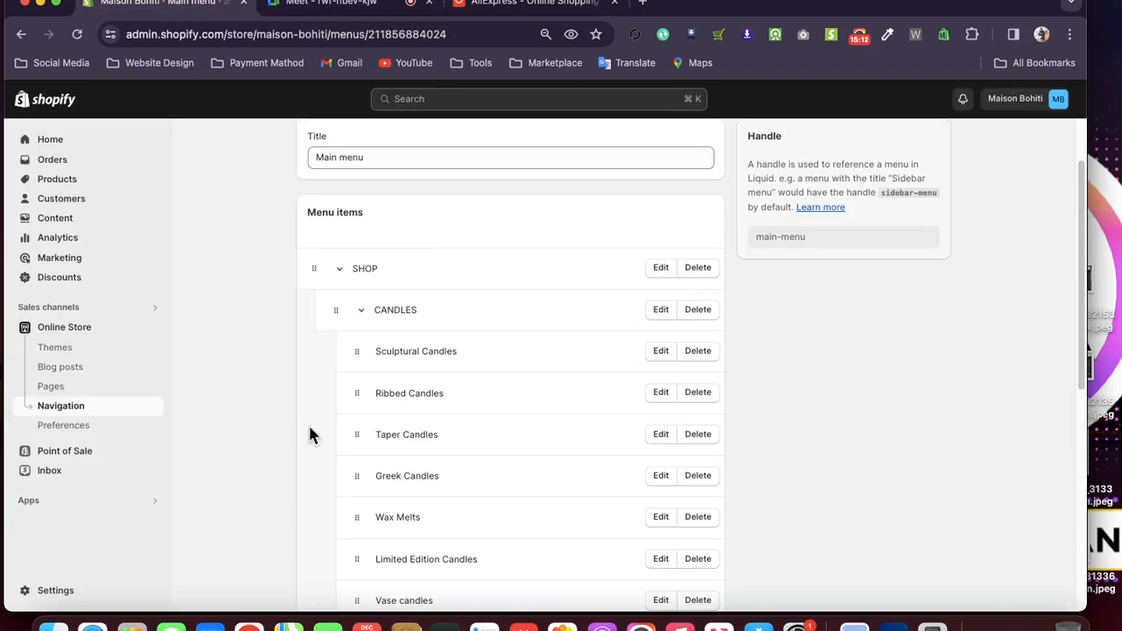
scroll(307, 433, up, 2)
scroll(309, 429, down, 10)
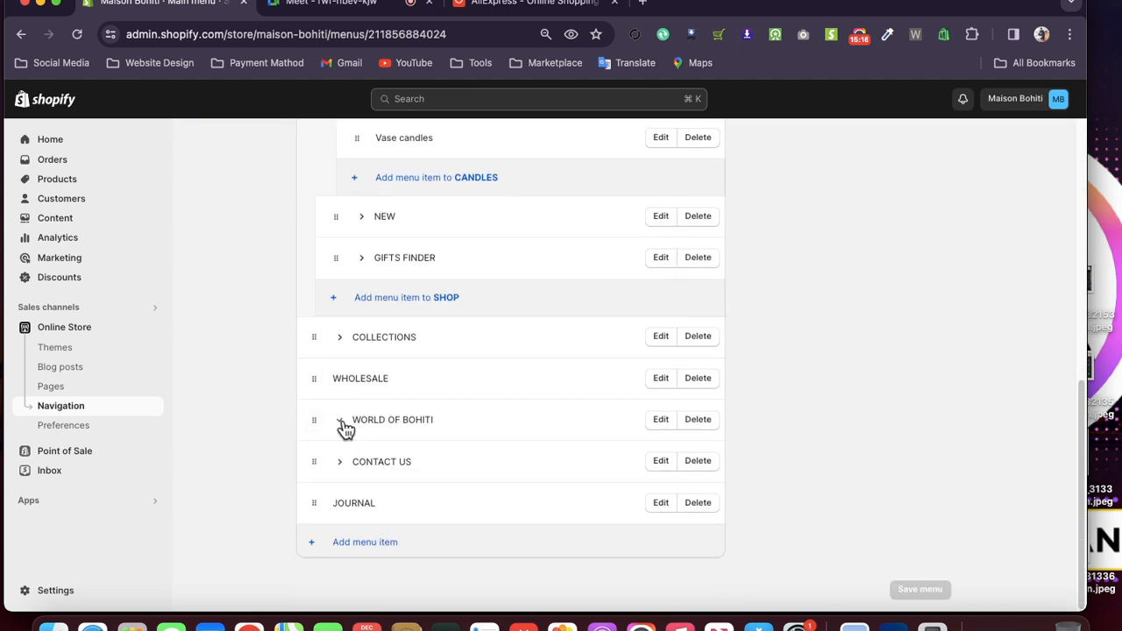
- Expand the WORLD OF BOHITI item and its DISCOVER submenu and examine how their pages are nested
click(341, 422)
click(361, 467)
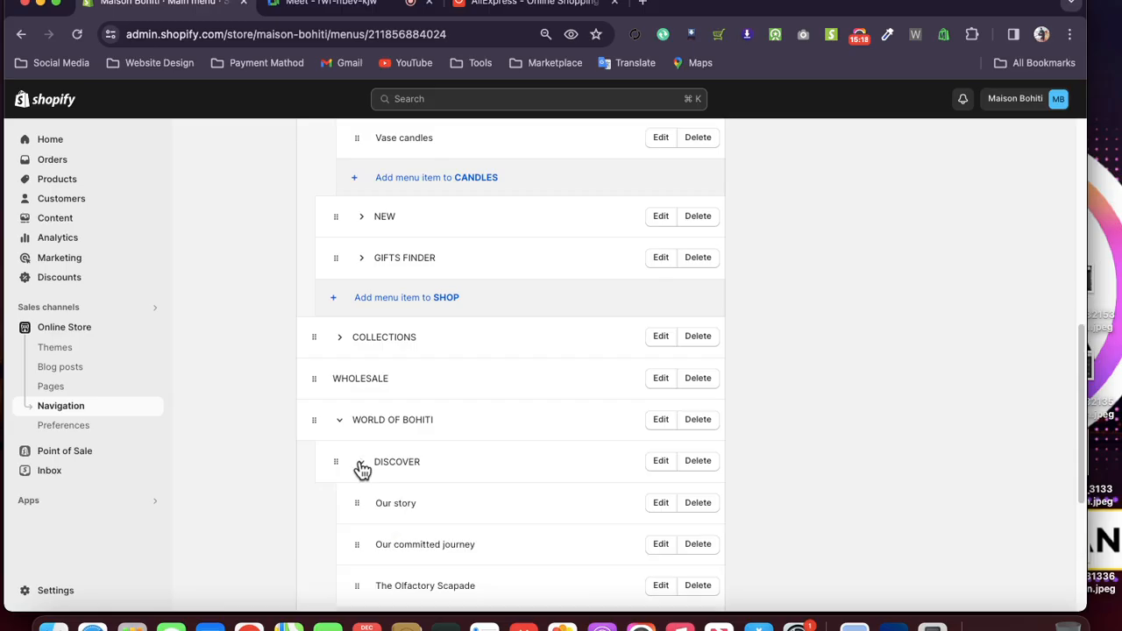
scroll(361, 469, down, 5)
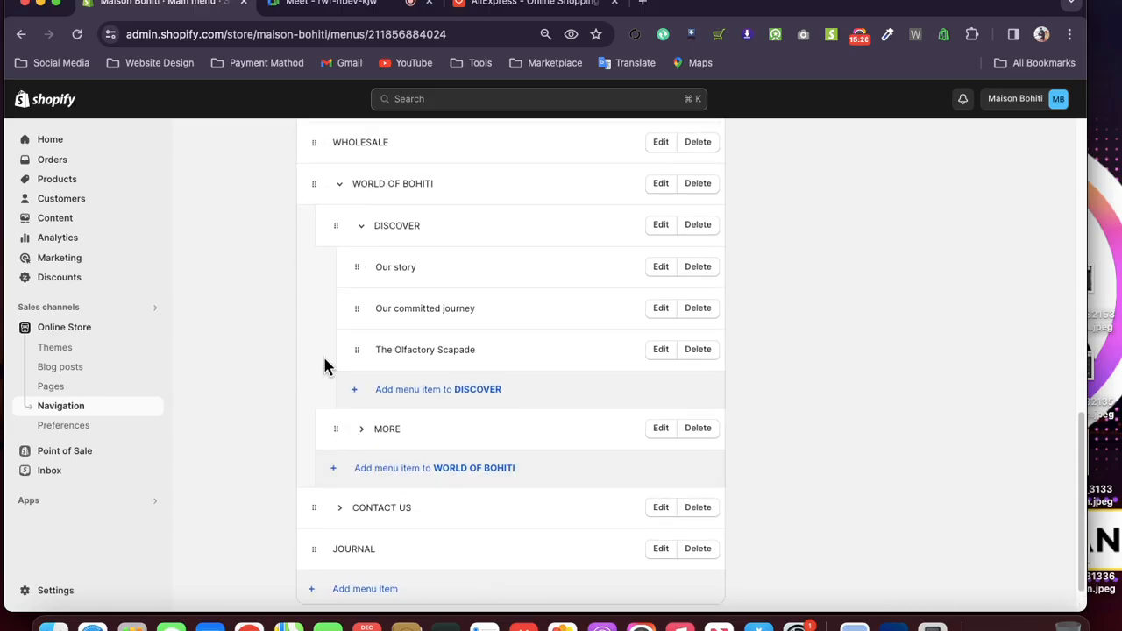
scroll(482, 427, up, 3)
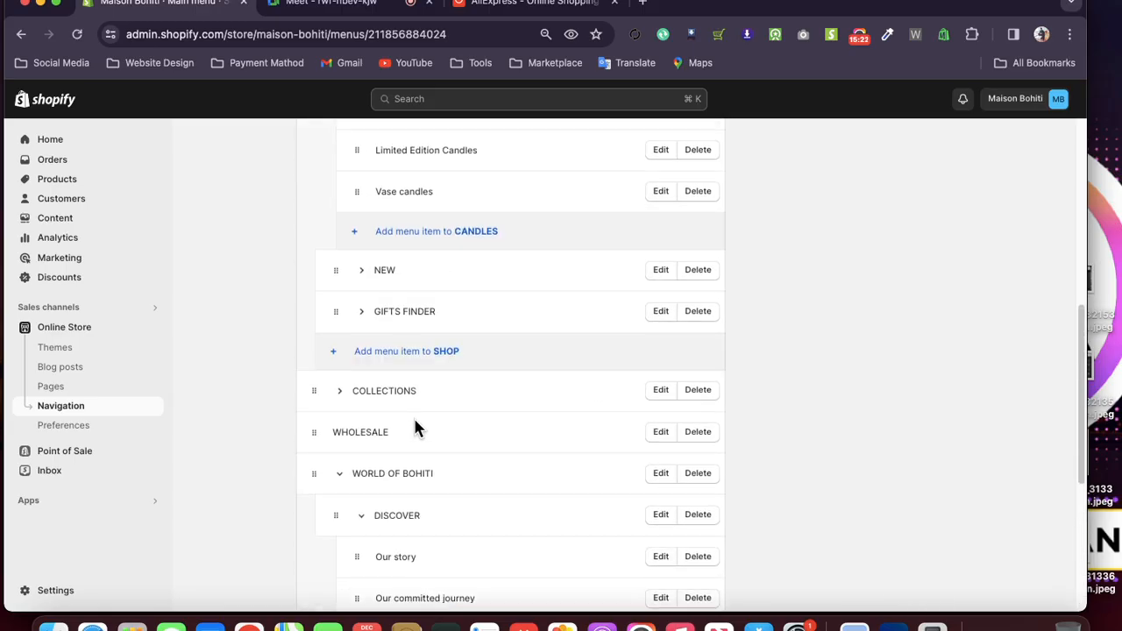
scroll(415, 427, up, 5)
scroll(415, 428, down, 10)
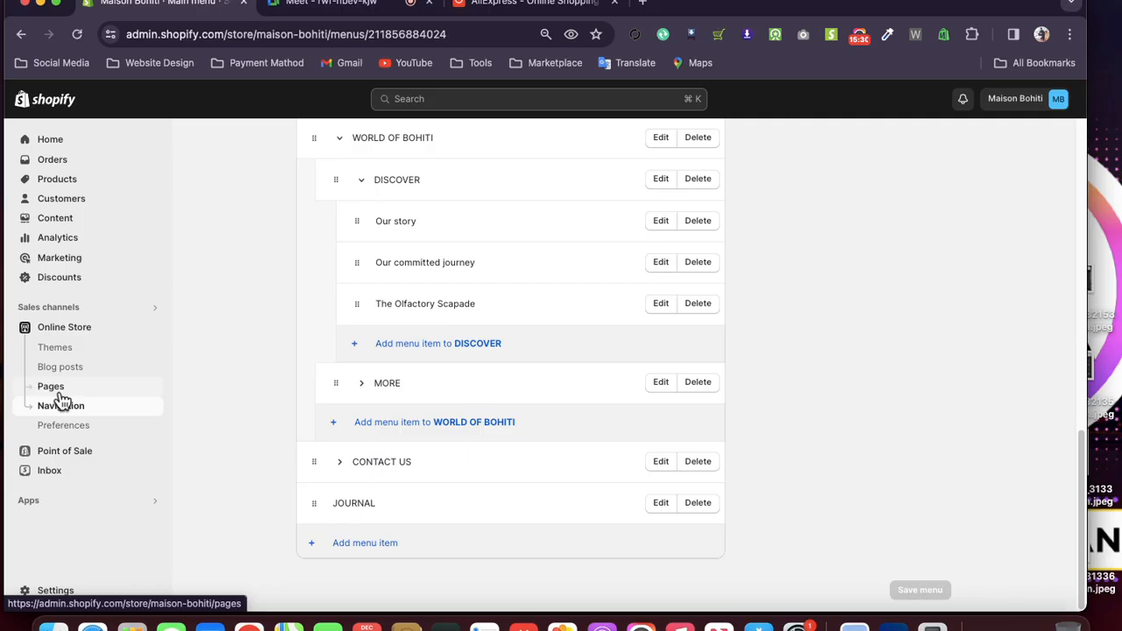
scroll(426, 421, up, 3)
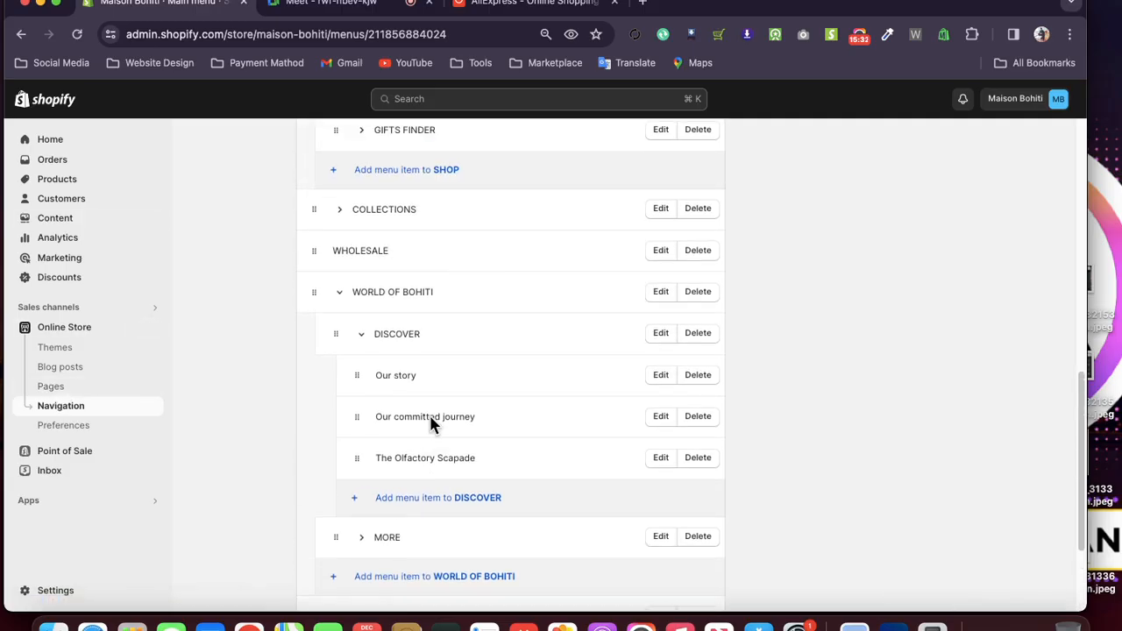
scroll(430, 419, up, 10)
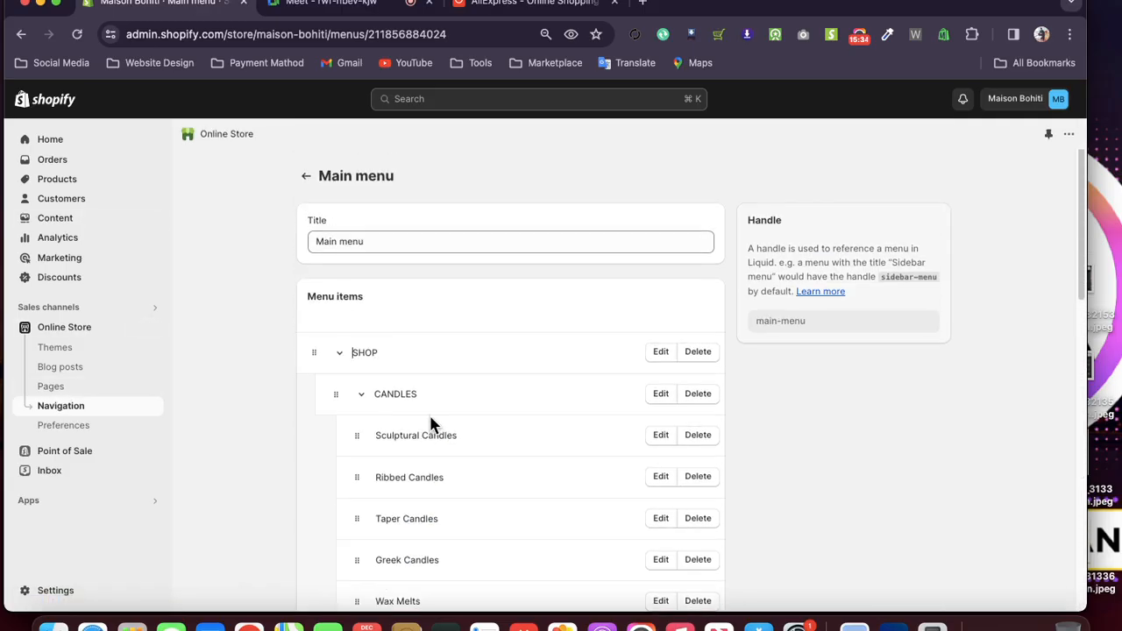
- Go back to the store's list of navigation menus and reopen Main menu
click(304, 178)
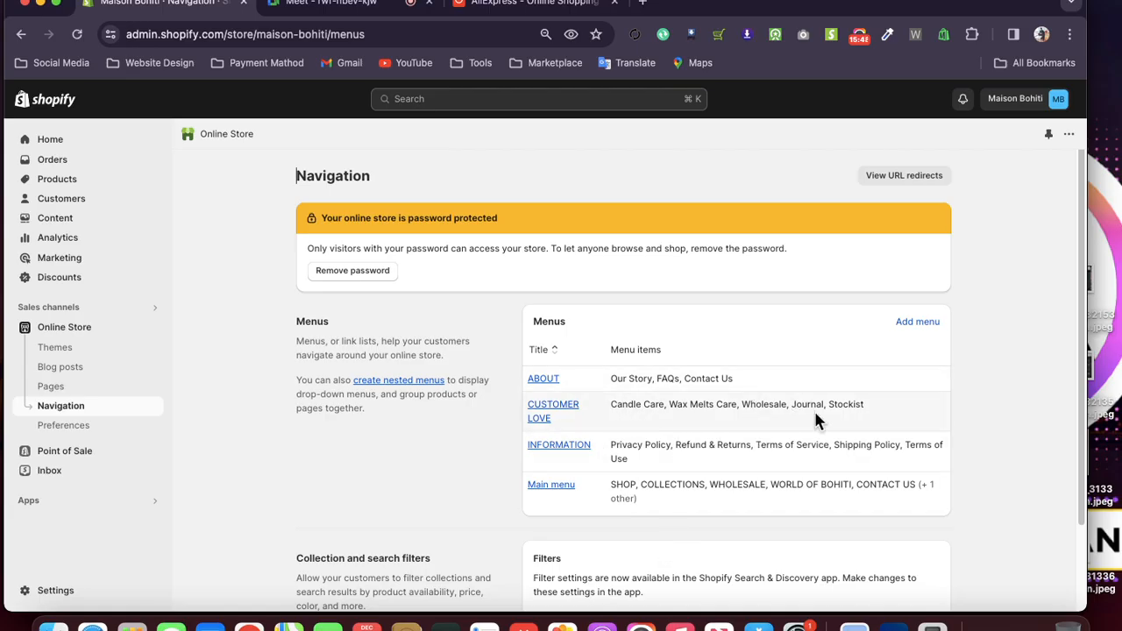
drag(584, 483, 523, 484)
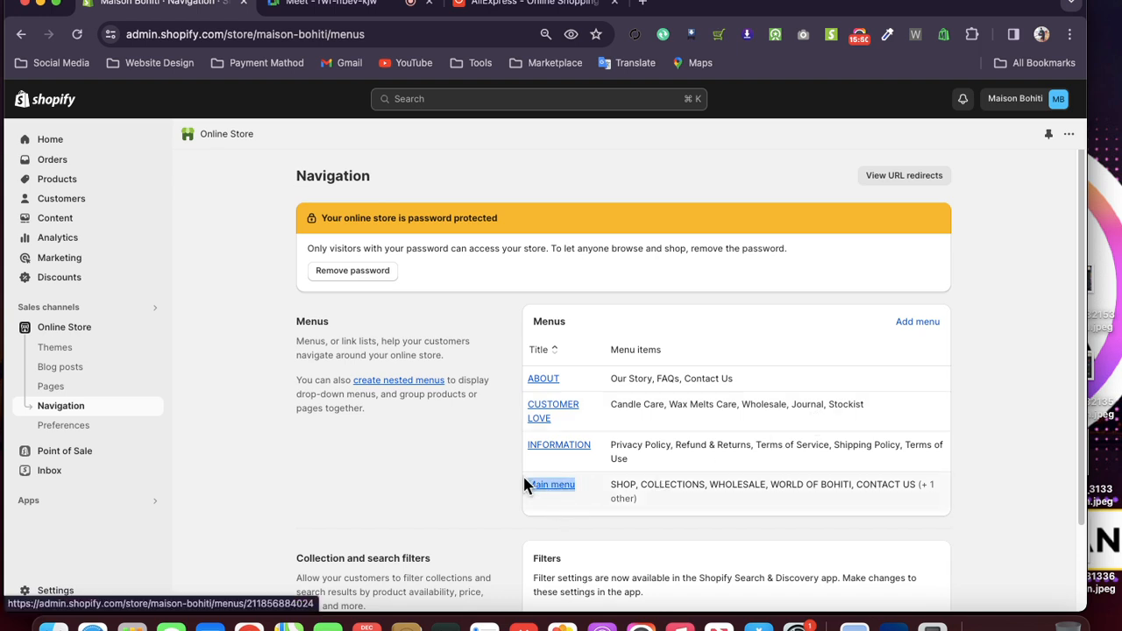
click(569, 491)
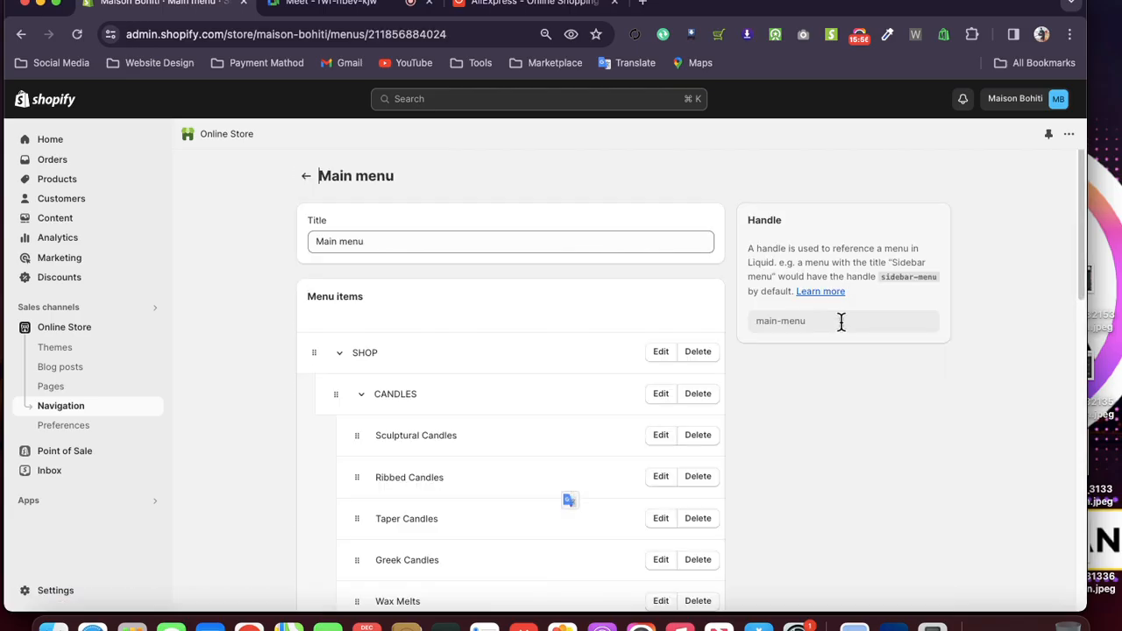
- Start a new top-level menu item and look through the collections offered as its link
scroll(598, 435, down, 15)
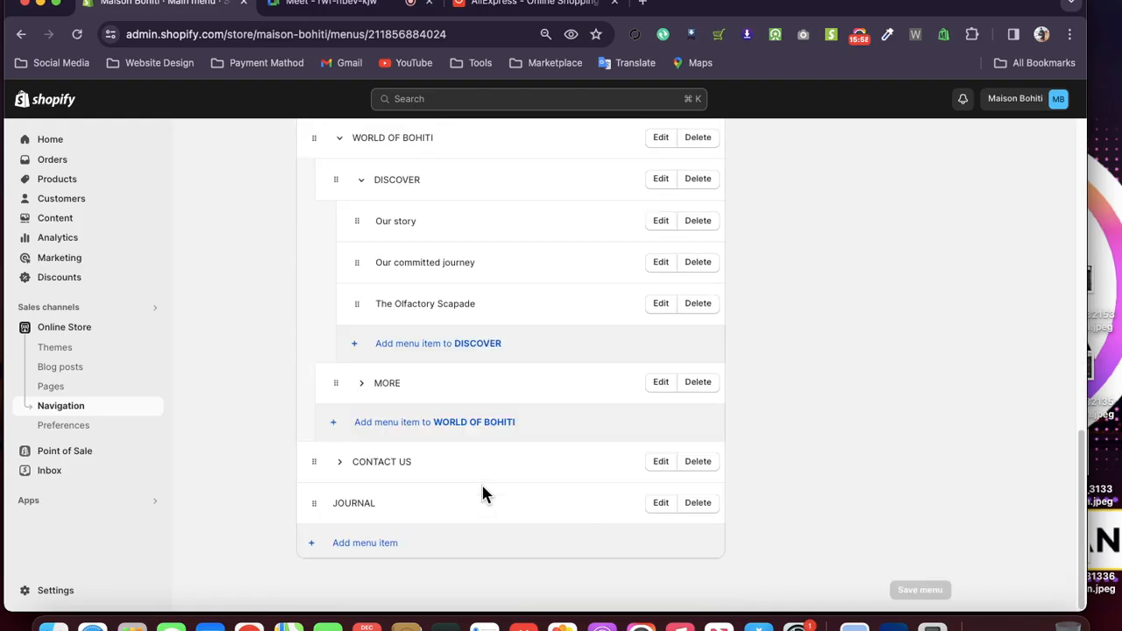
click(391, 544)
click(866, 228)
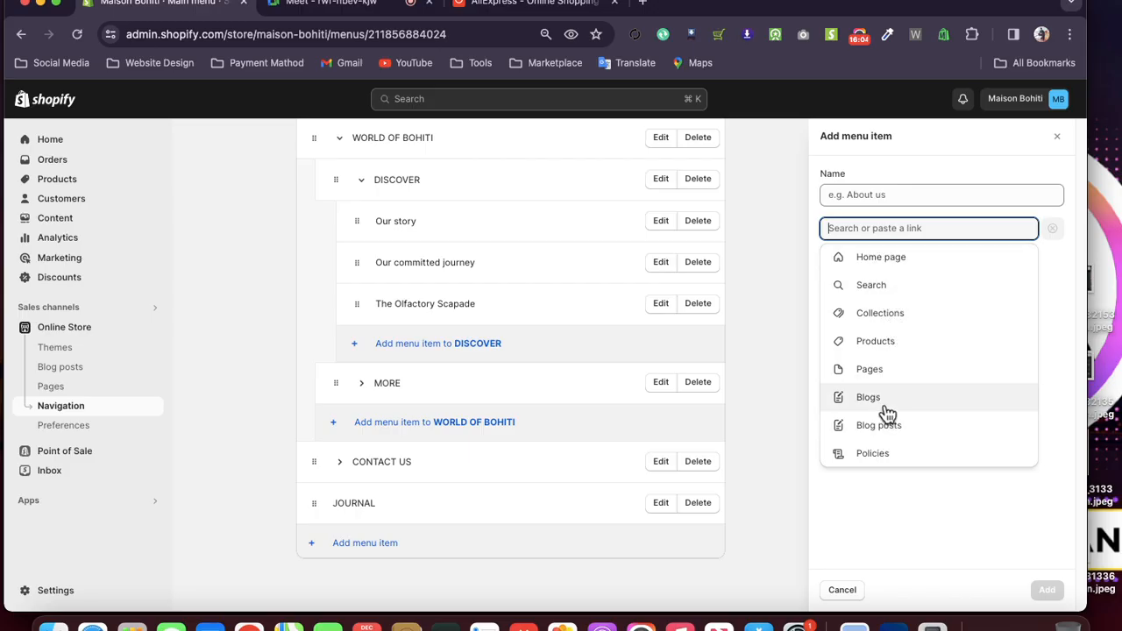
click(880, 313)
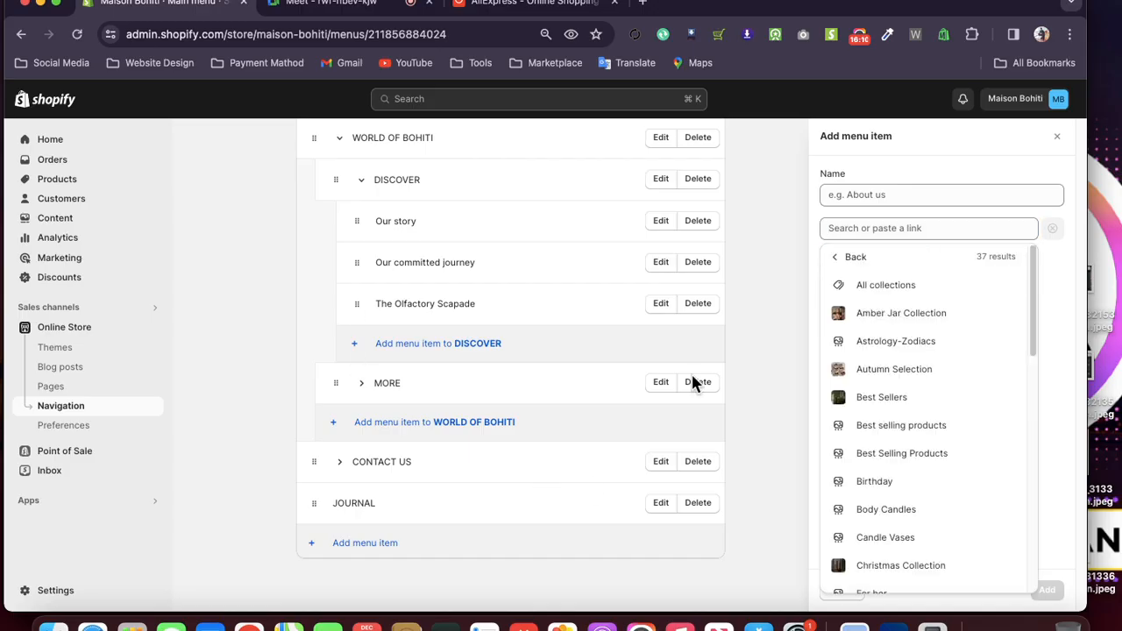
click(838, 257)
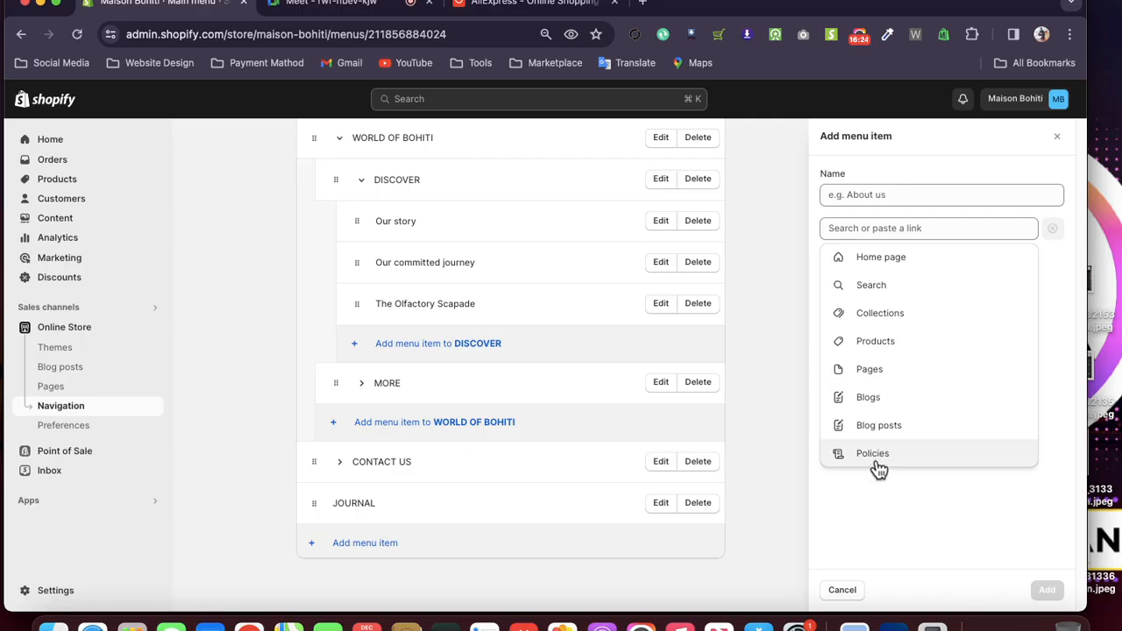
- Look through the store pages offered as the new menu item's link and return to the link types
click(865, 371)
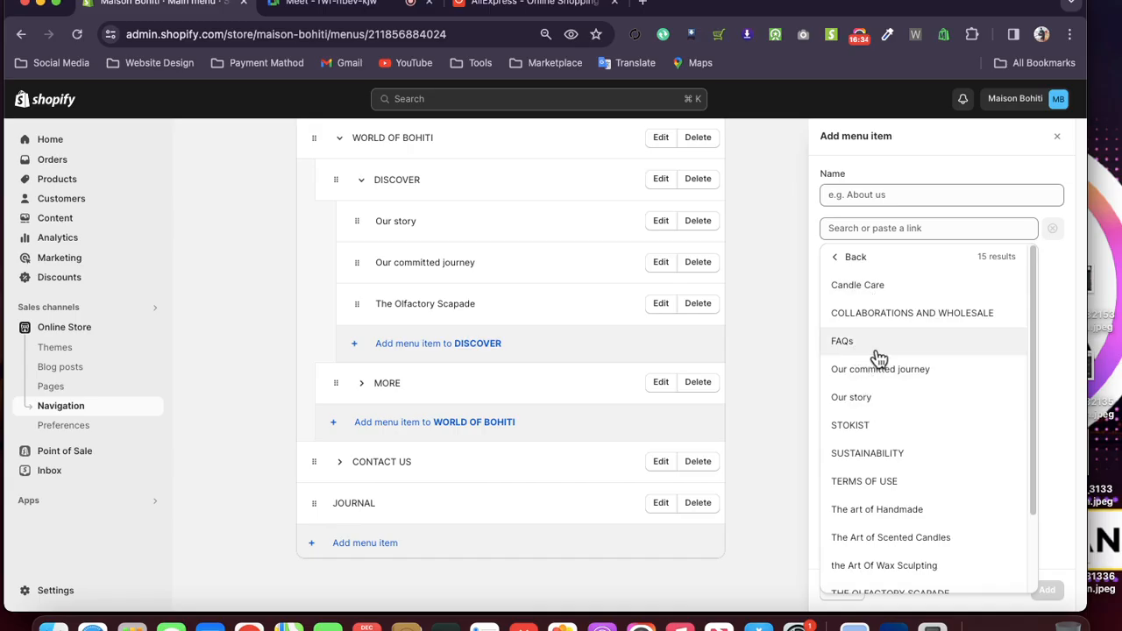
scroll(879, 360, down, 3)
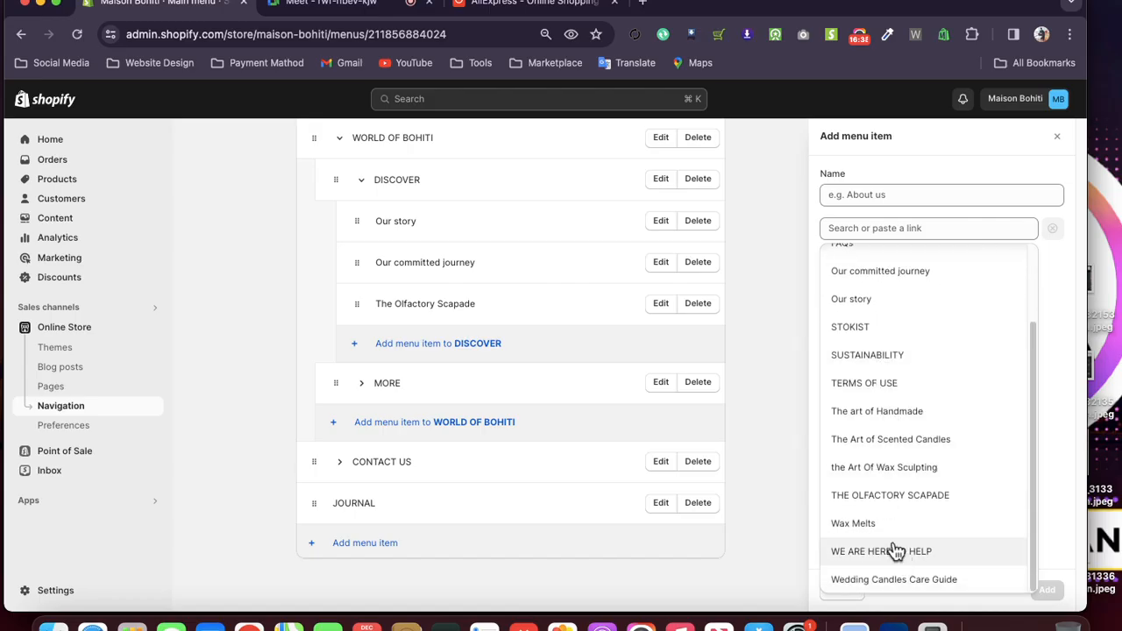
scroll(883, 507, up, 3)
click(833, 258)
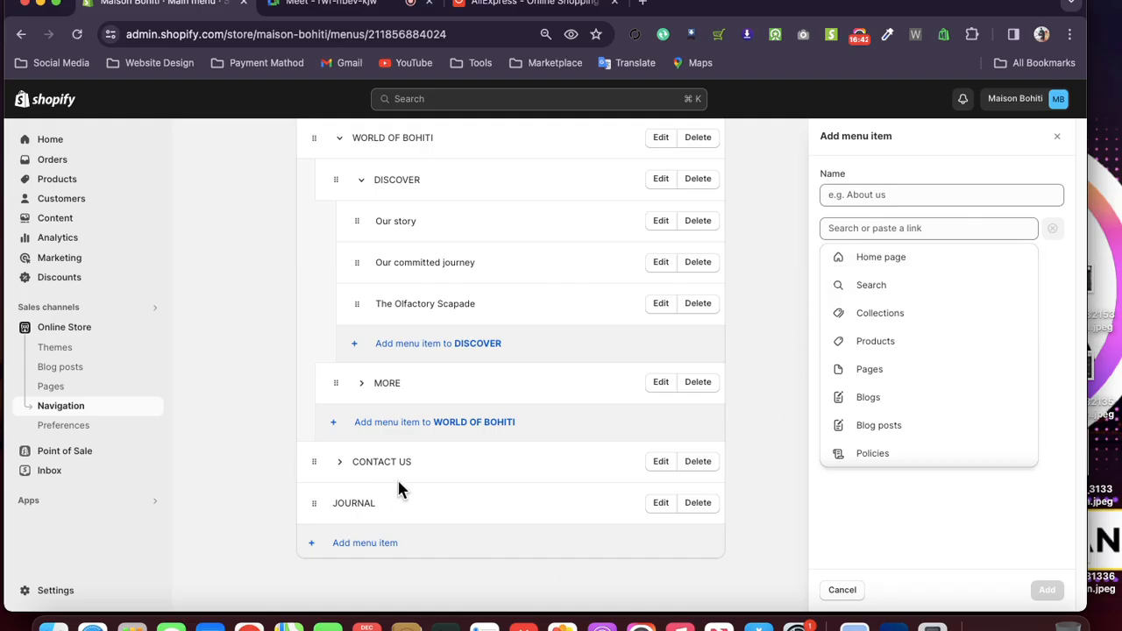
- Dismiss the unsaved menu item, expand CONTACT US and look over the main menu's nested structure
click(337, 465)
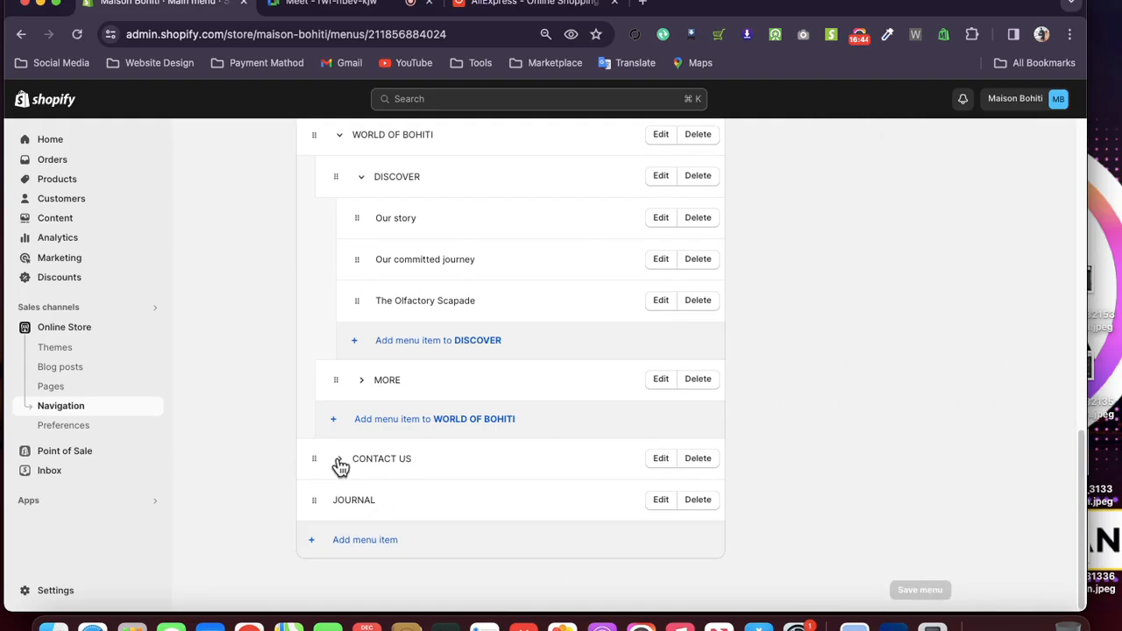
click(340, 463)
scroll(271, 375, down, 3)
scroll(273, 377, up, 15)
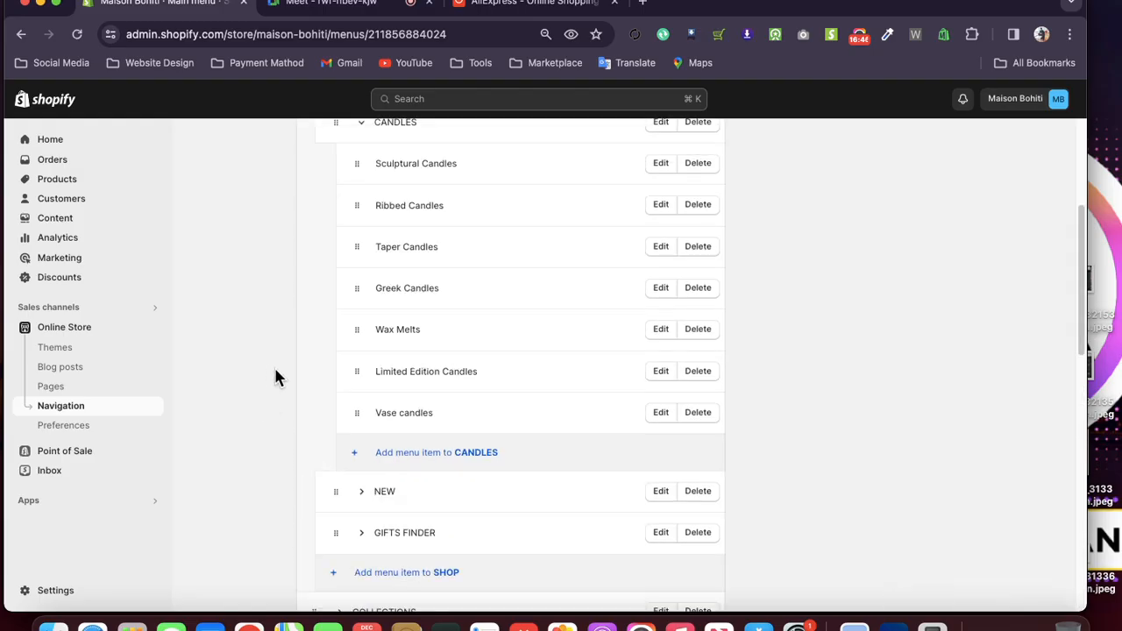
- Leave the main menu and open the Sculpture Candles post from the store's blog posts
scroll(275, 377, down, 5)
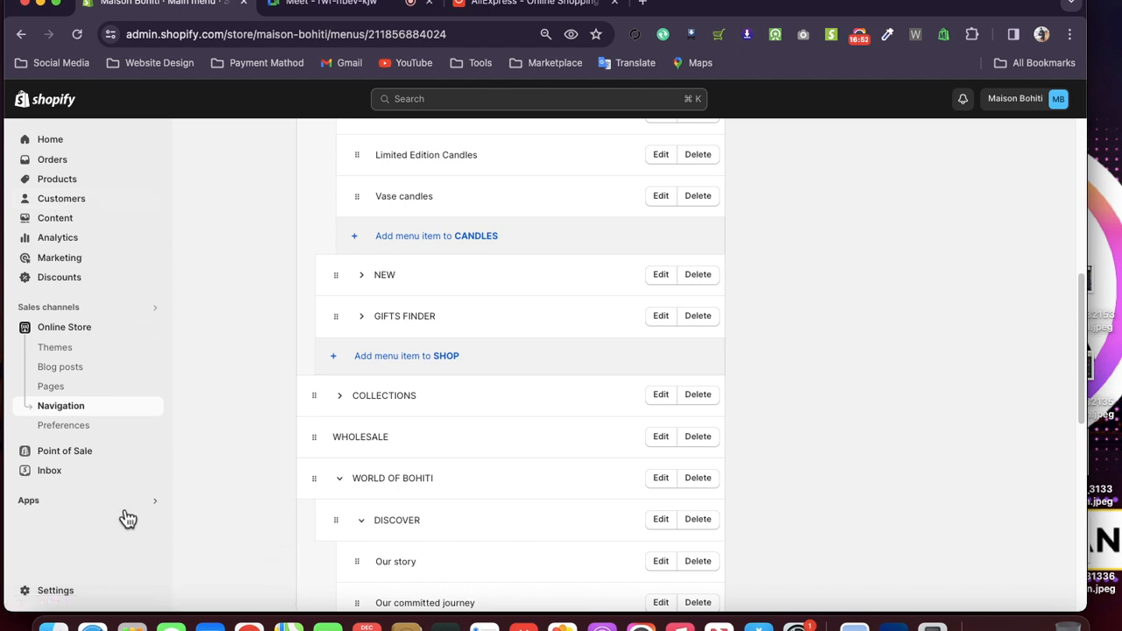
click(53, 349)
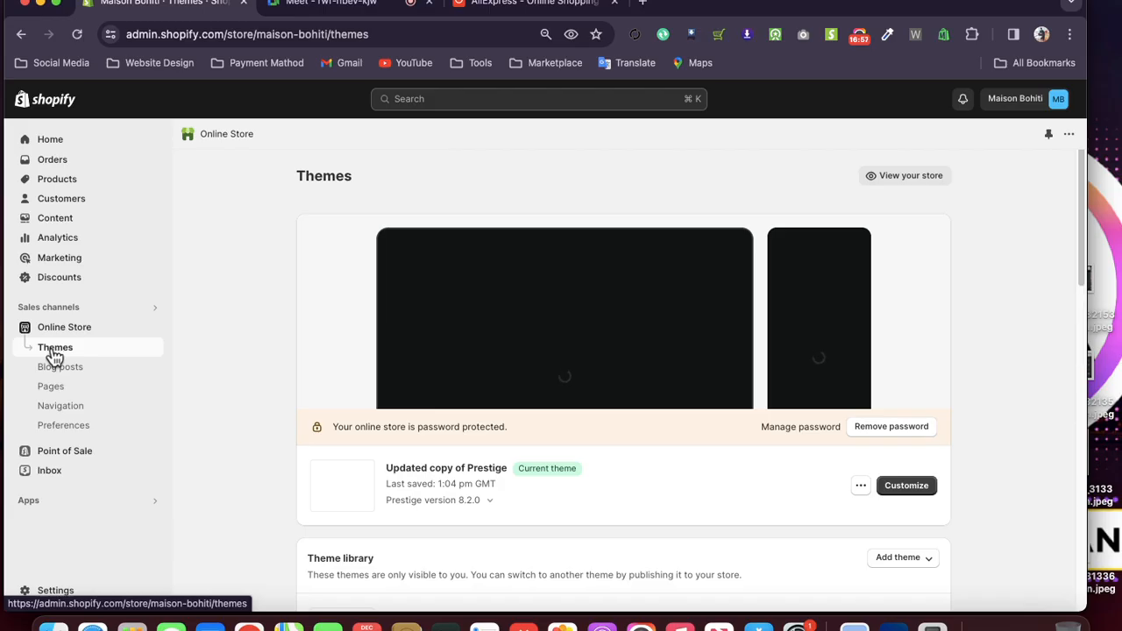
click(61, 369)
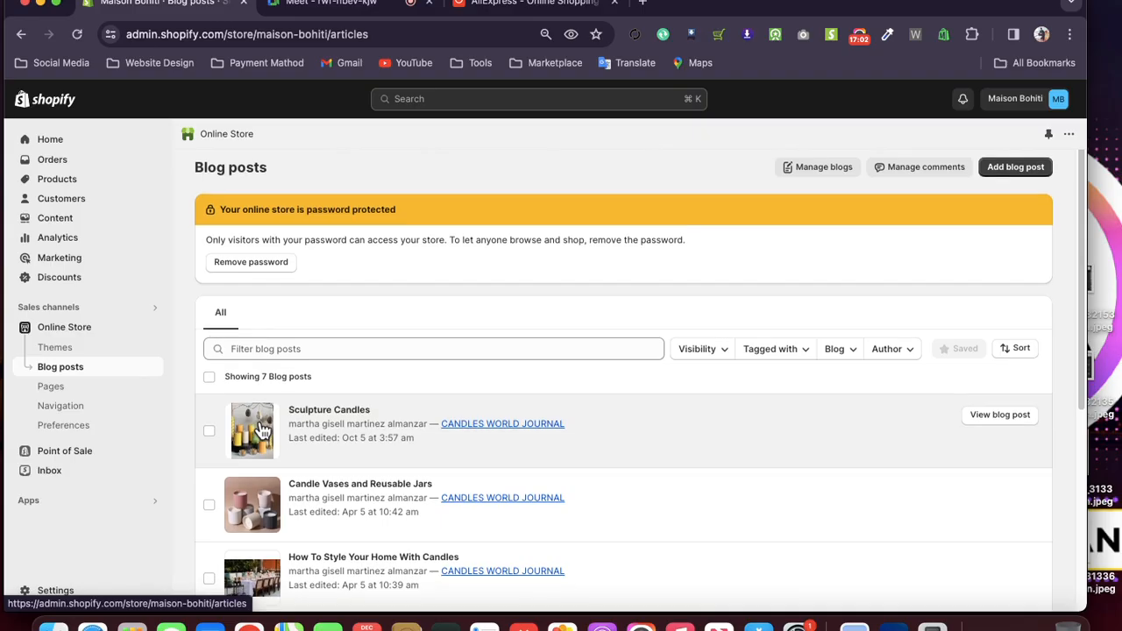
click(321, 400)
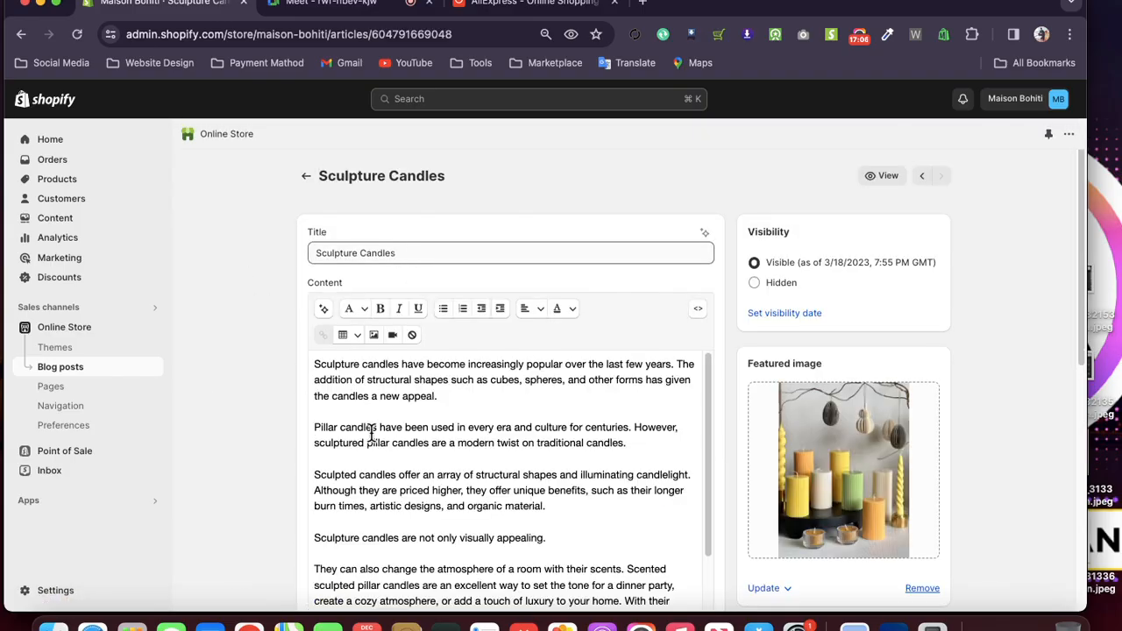
- Look through the Sculpture Candles post's body text, inline image, featured image and organization details
scroll(365, 476, down, 10)
scroll(626, 430, down, 5)
click(471, 413)
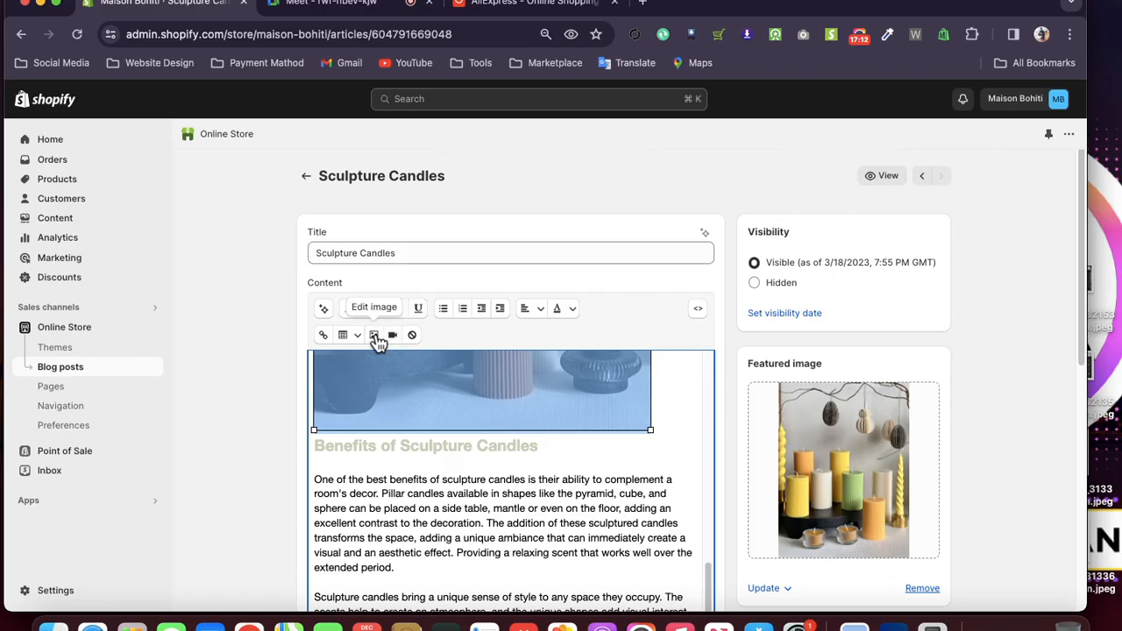
scroll(436, 324, down, 1)
scroll(561, 360, down, 6)
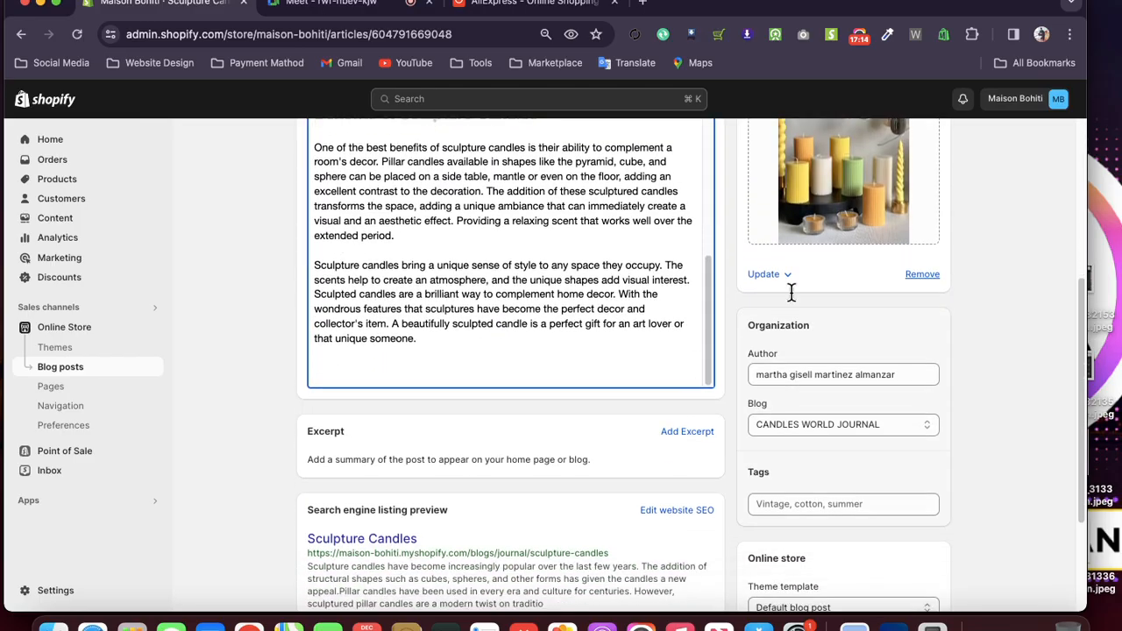
scroll(824, 263, up, 2)
scroll(824, 349, up, 2)
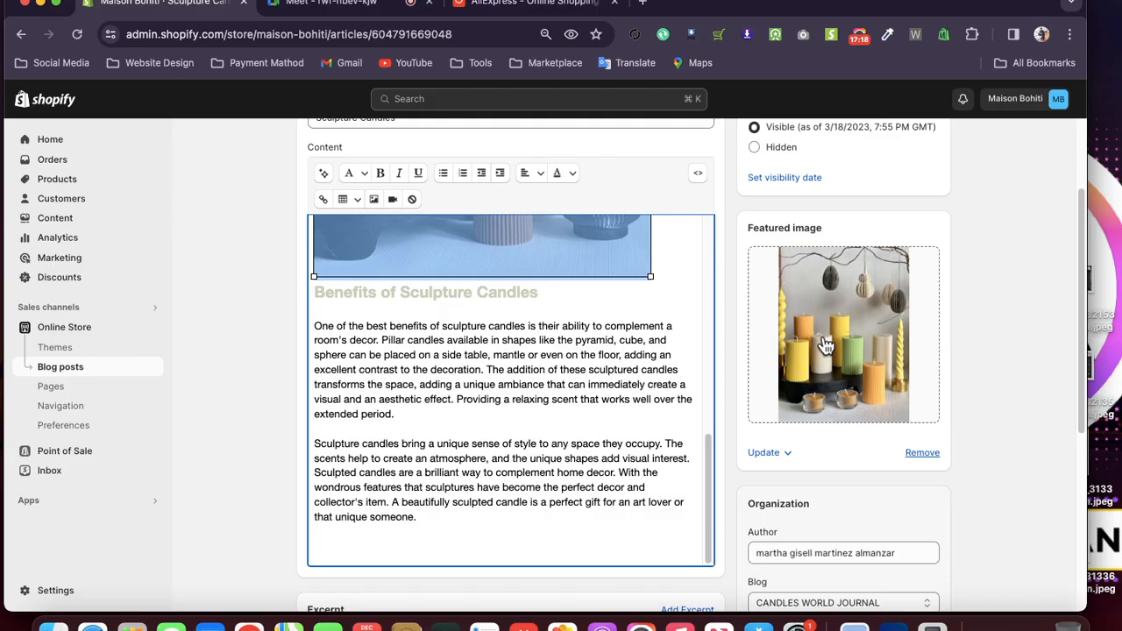
scroll(826, 340, down, 5)
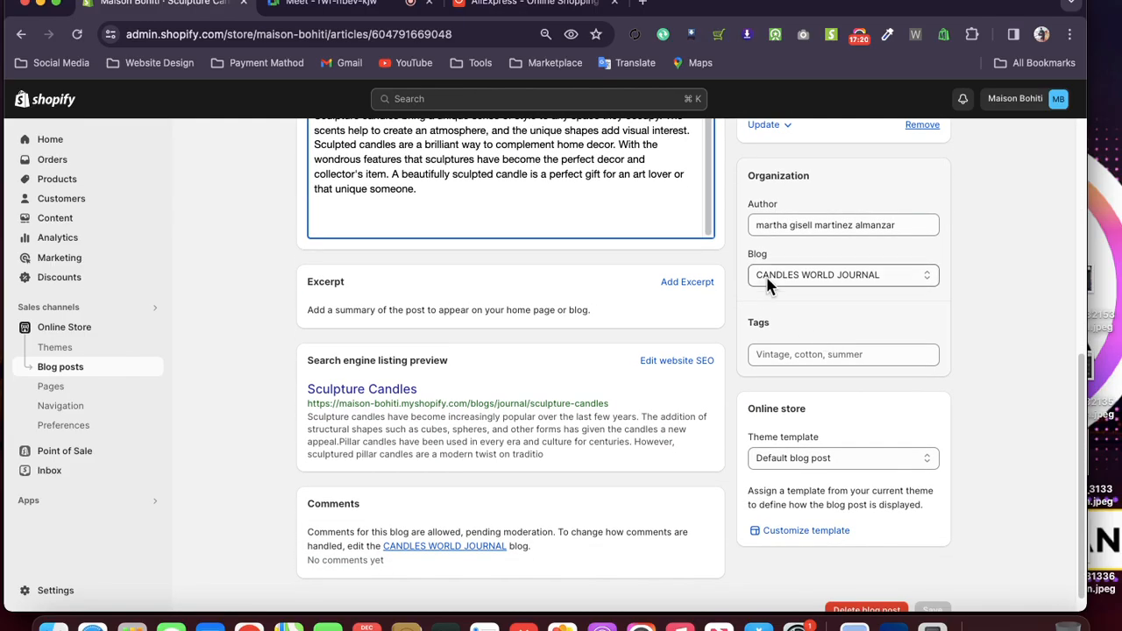
- Review the available choices for the post's blog and theme template, and return to the start of the post
click(851, 276)
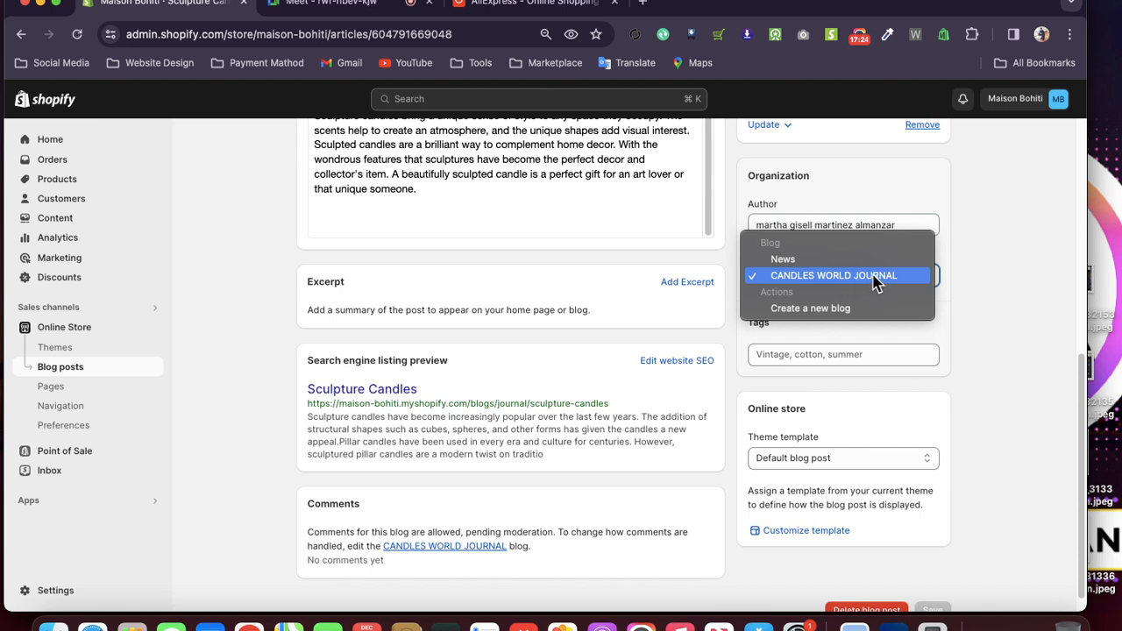
click(973, 274)
scroll(912, 302, down, 1)
click(809, 324)
click(785, 440)
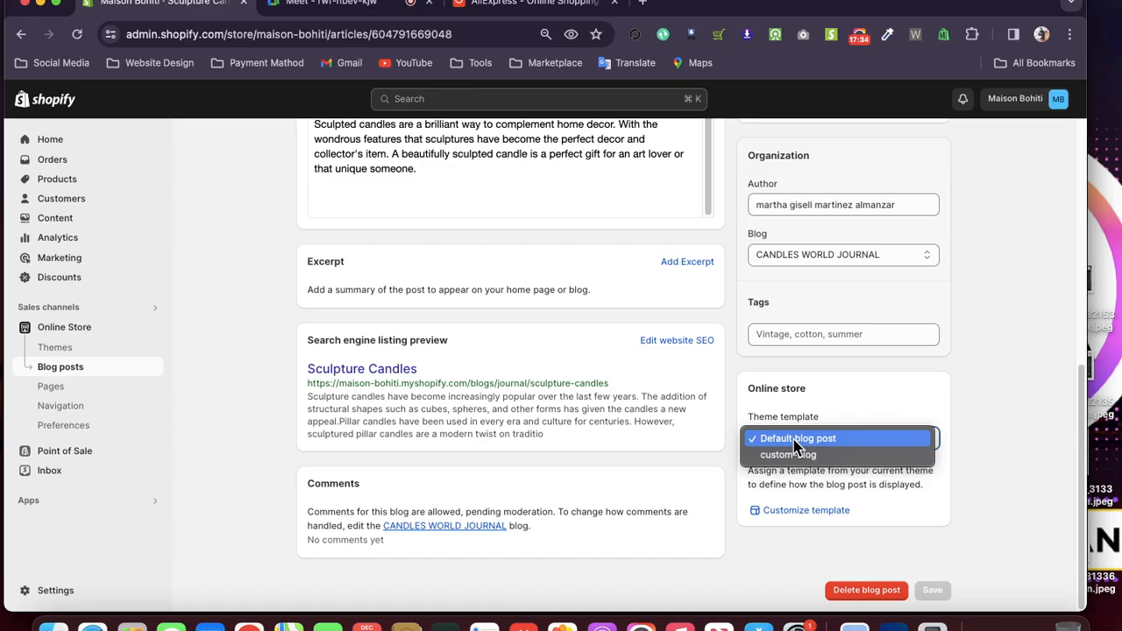
click(749, 403)
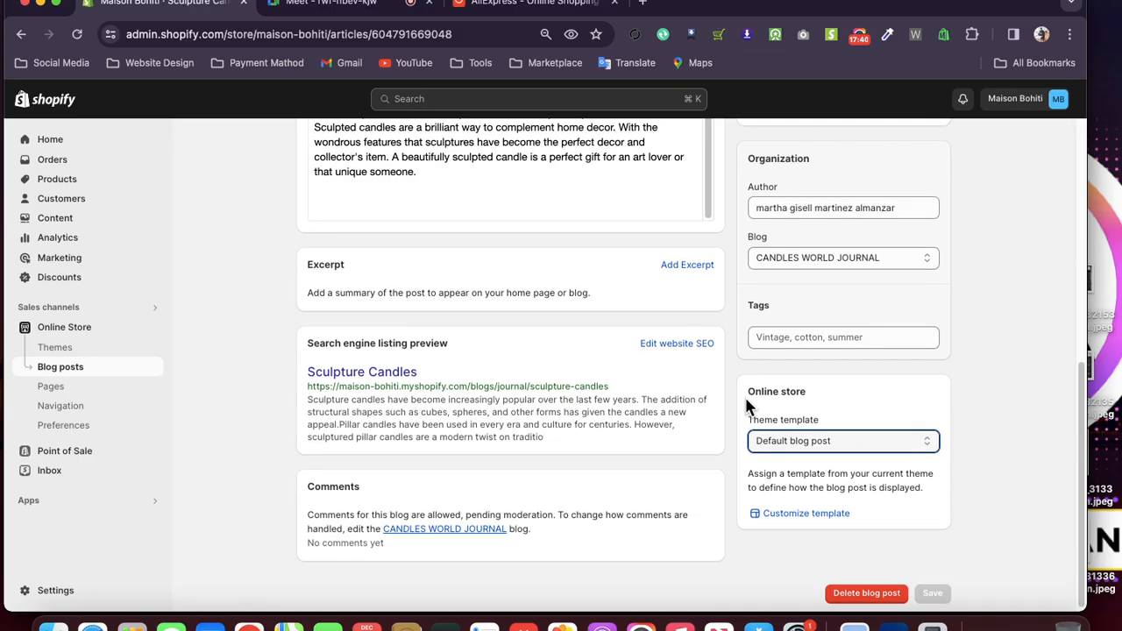
scroll(746, 400, up, 3)
scroll(745, 396, up, 3)
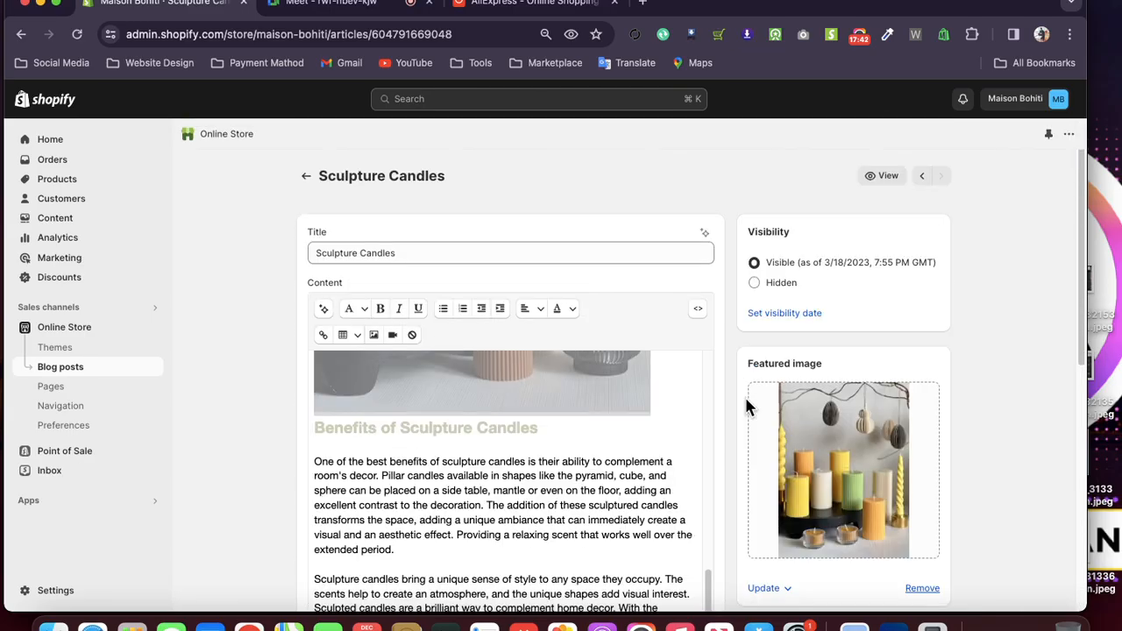
- Go back to the list of blog posts and look over its entries
click(306, 175)
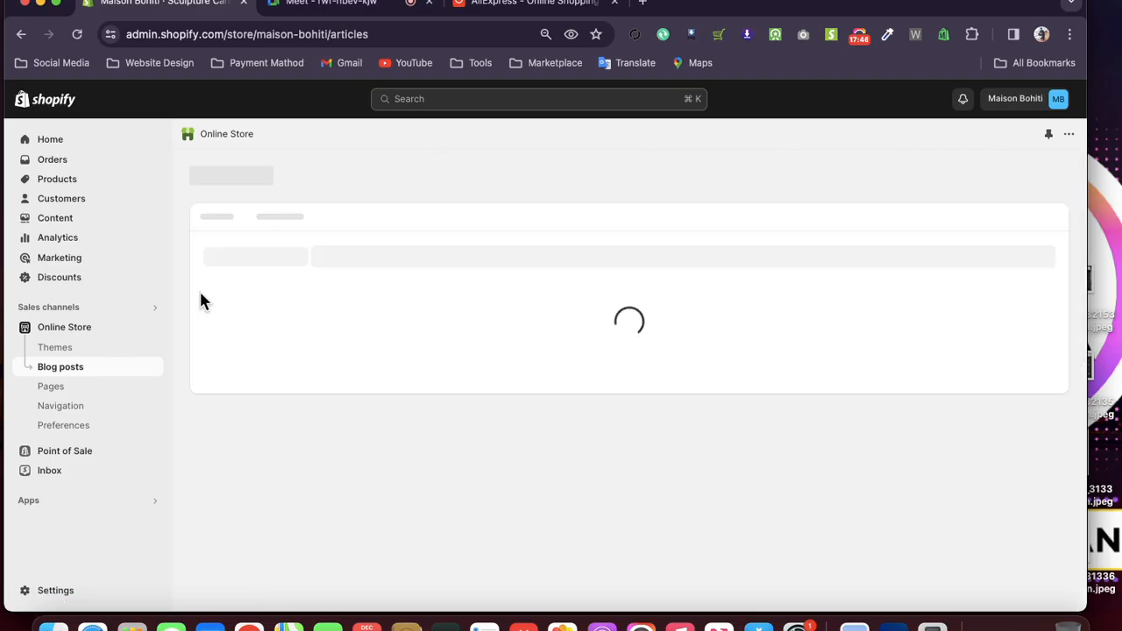
scroll(418, 383, down, 5)
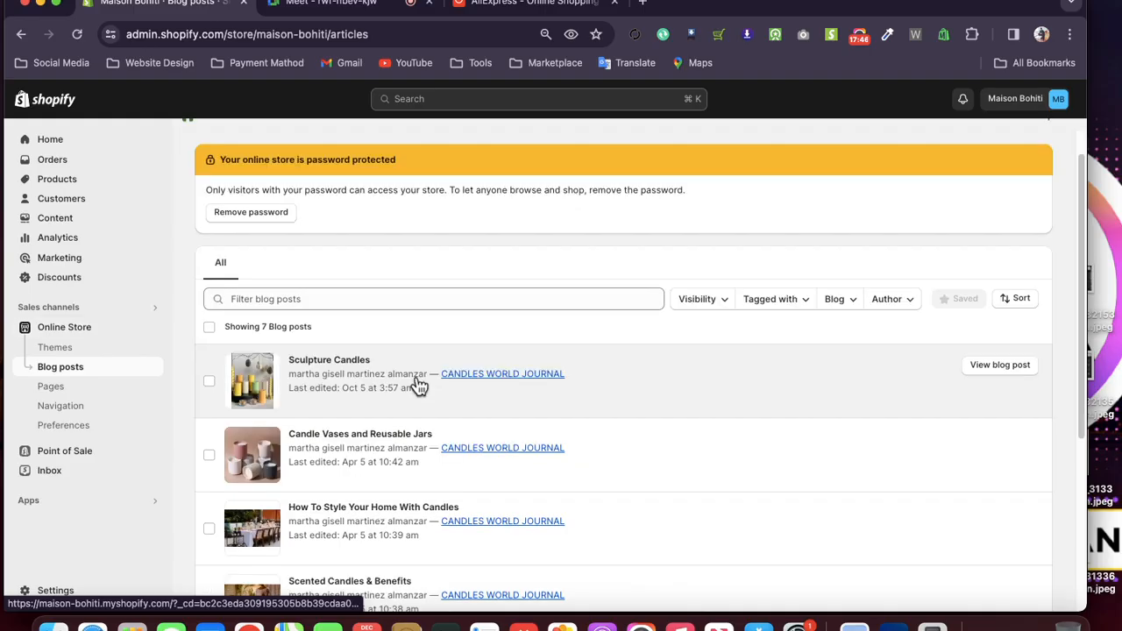
scroll(364, 414, up, 5)
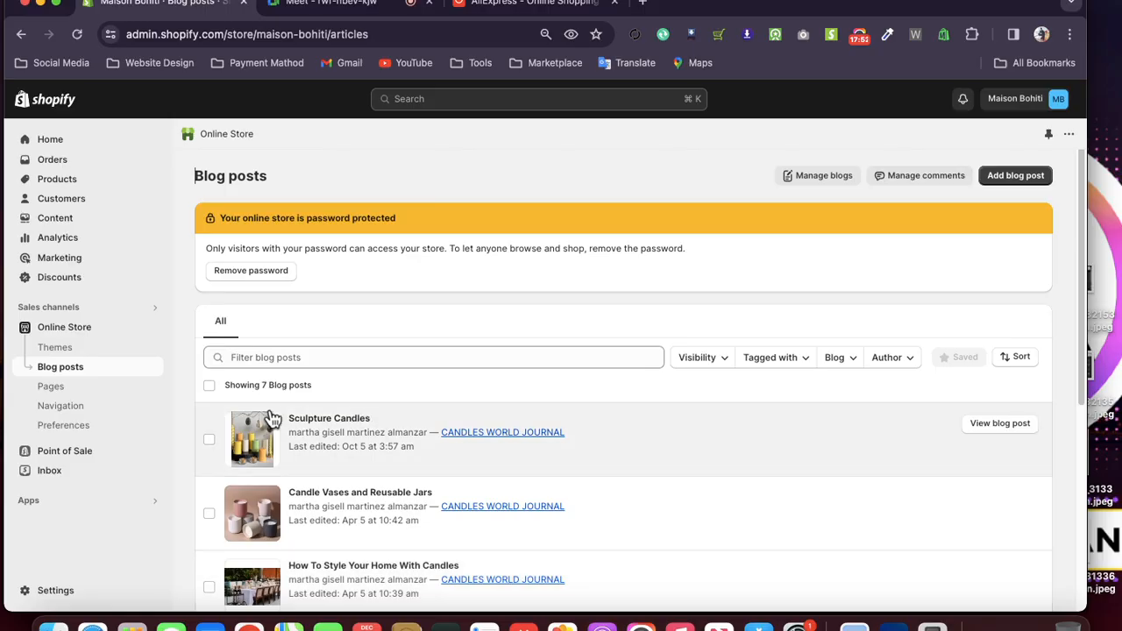
scroll(181, 432, down, 3)
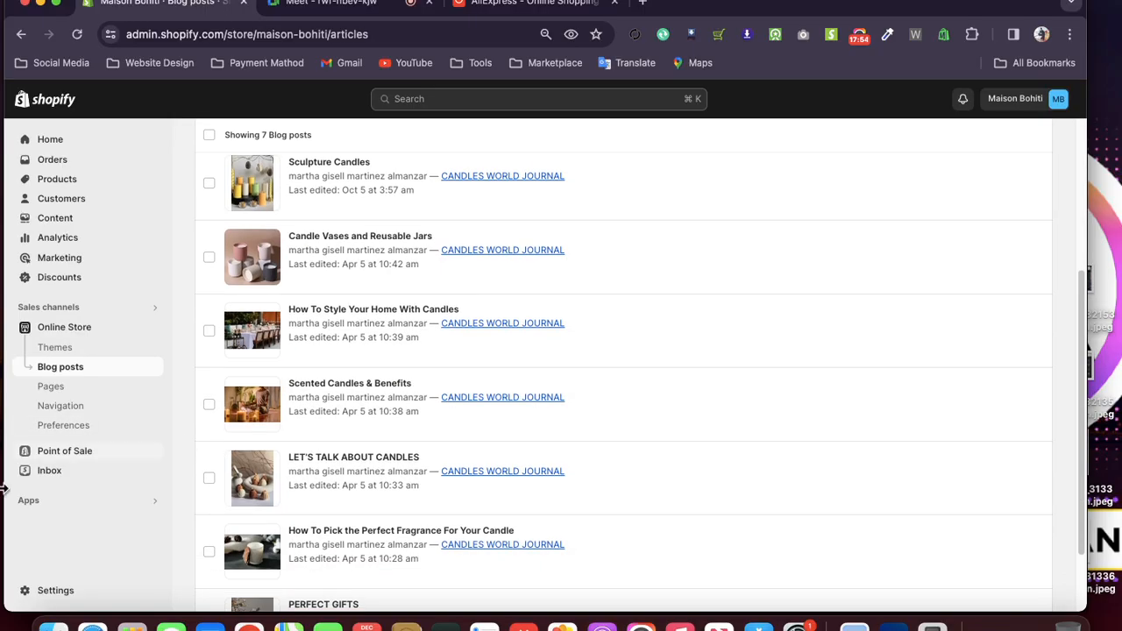
- Return to the store's navigation menus and close the AliExpress browser tab
click(71, 408)
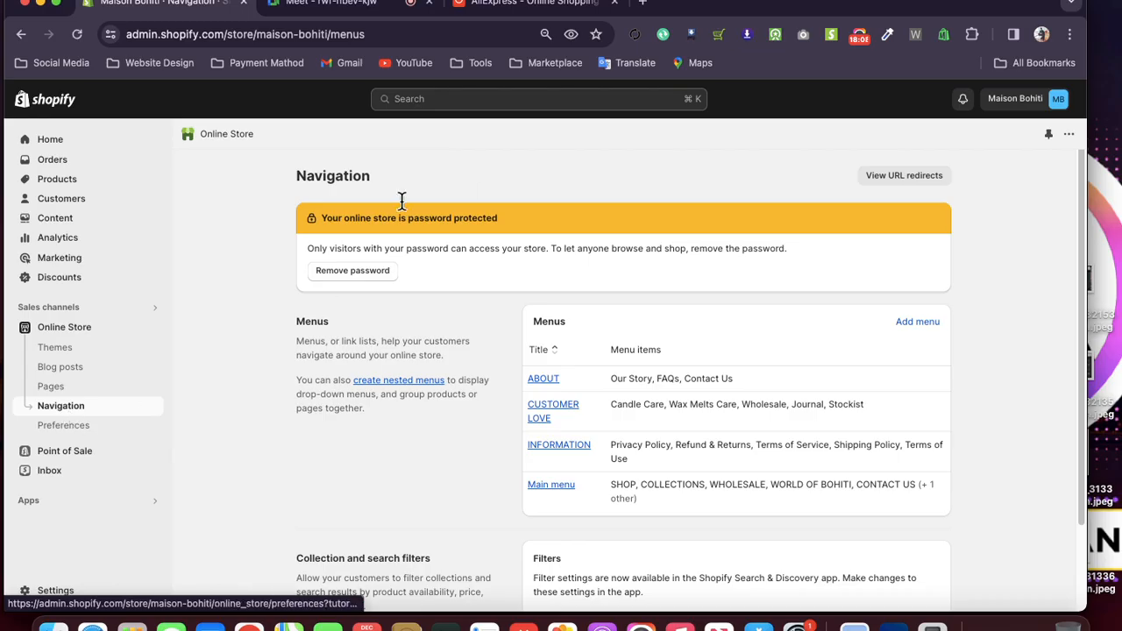
click(613, 4)
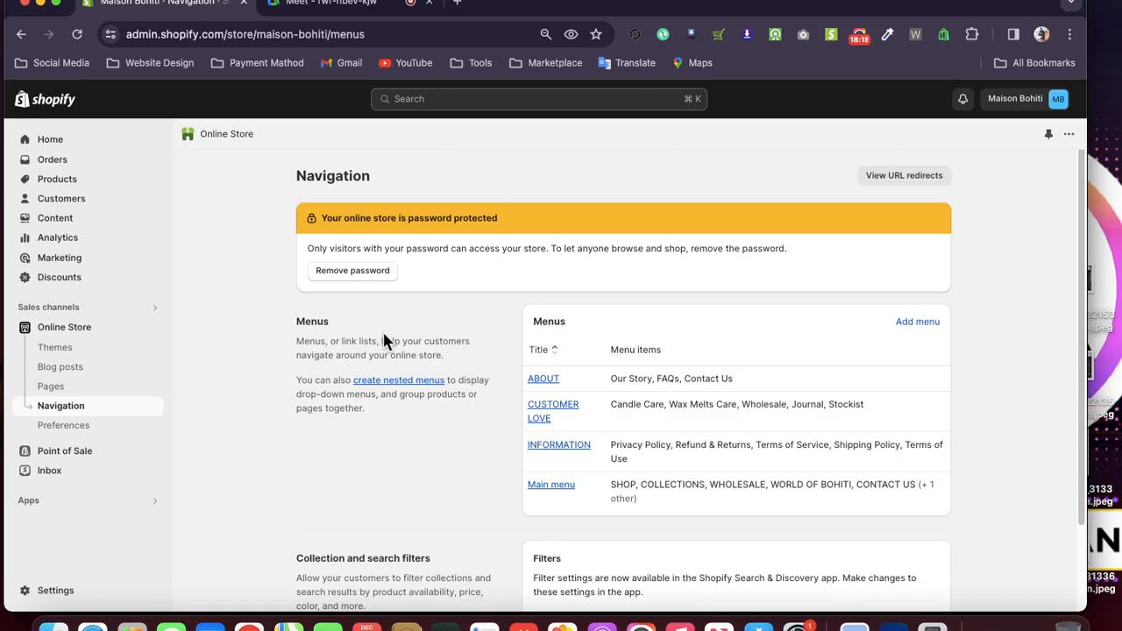
- Revisit the store's themes overview and look through the blog posts list again
click(61, 350)
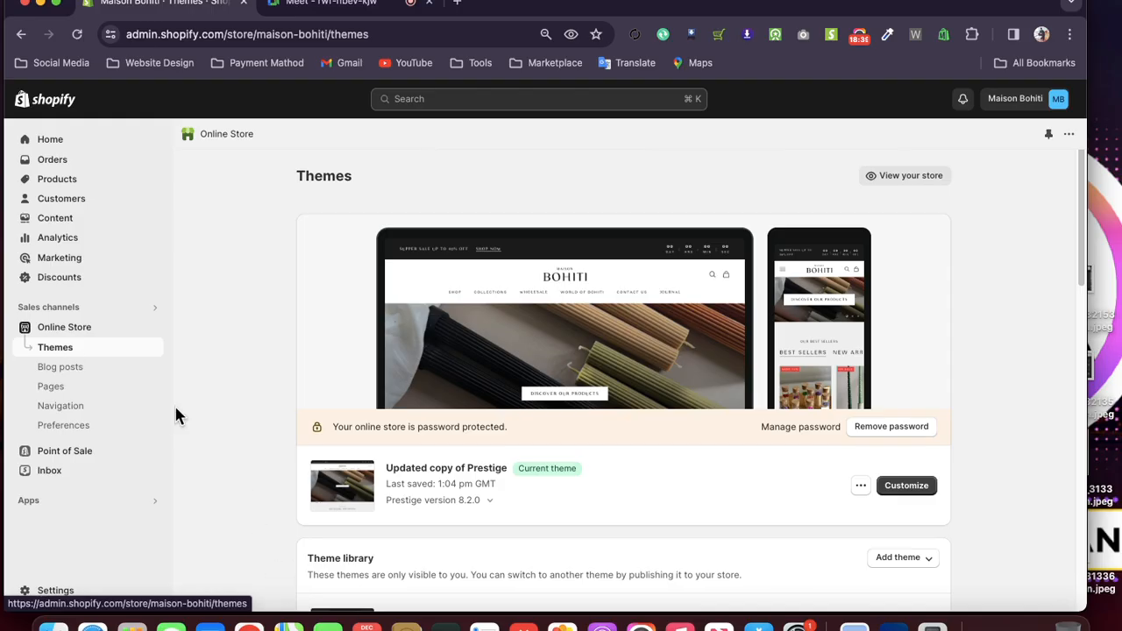
click(74, 374)
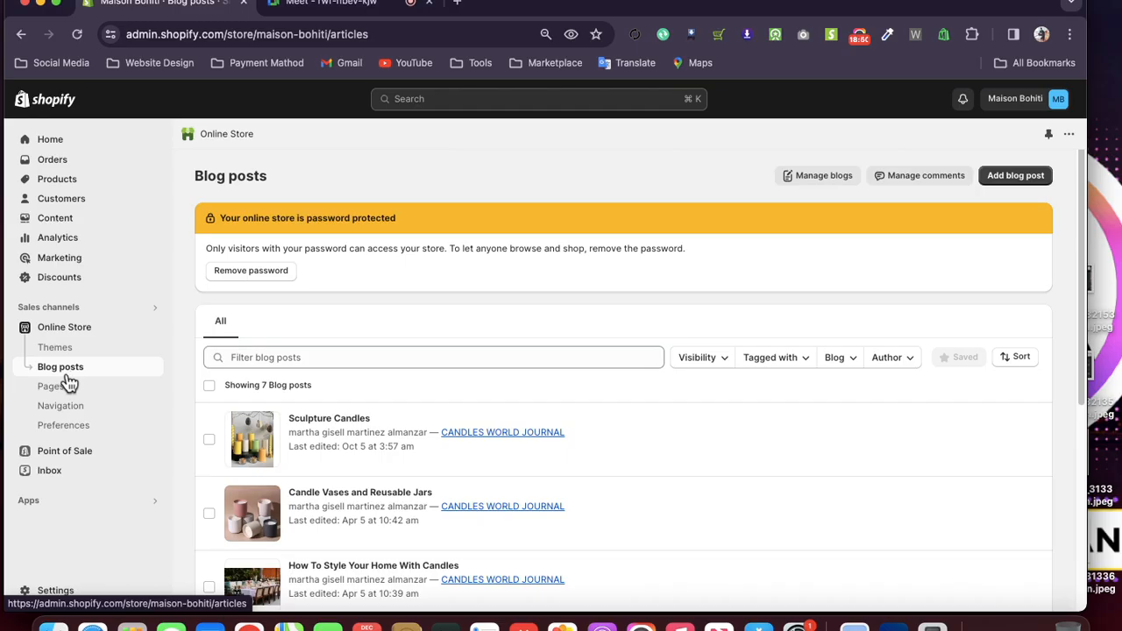
scroll(173, 389, down, 5)
scroll(173, 388, up, 5)
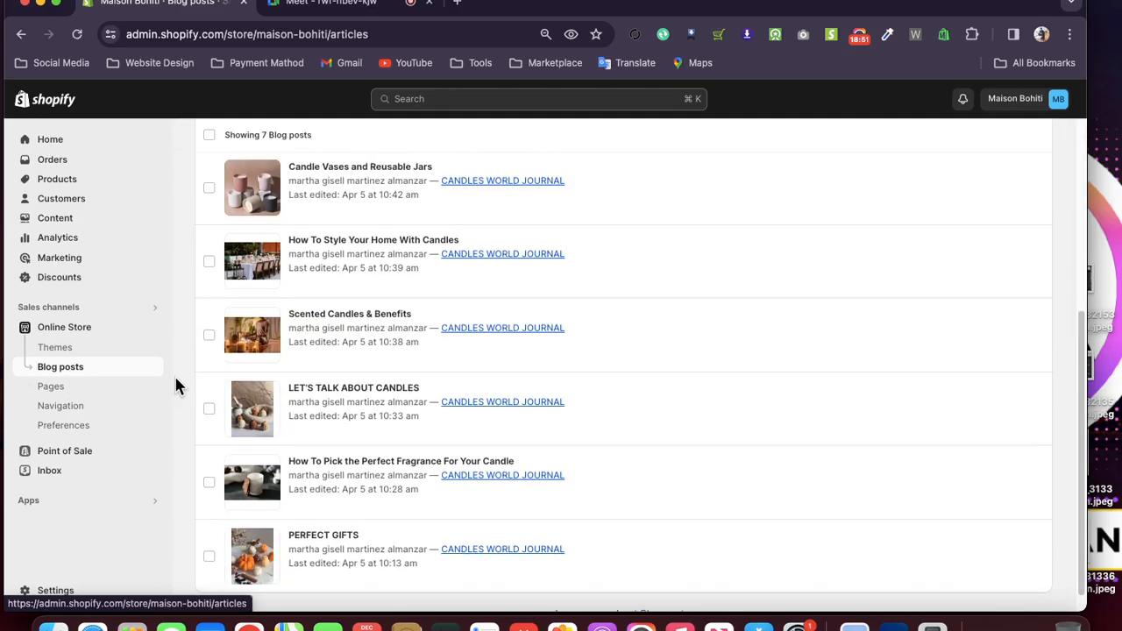
- Open the current theme, Updated copy of Prestige, for customizing, dismiss the 10% off popup and look over the home page sections
click(52, 351)
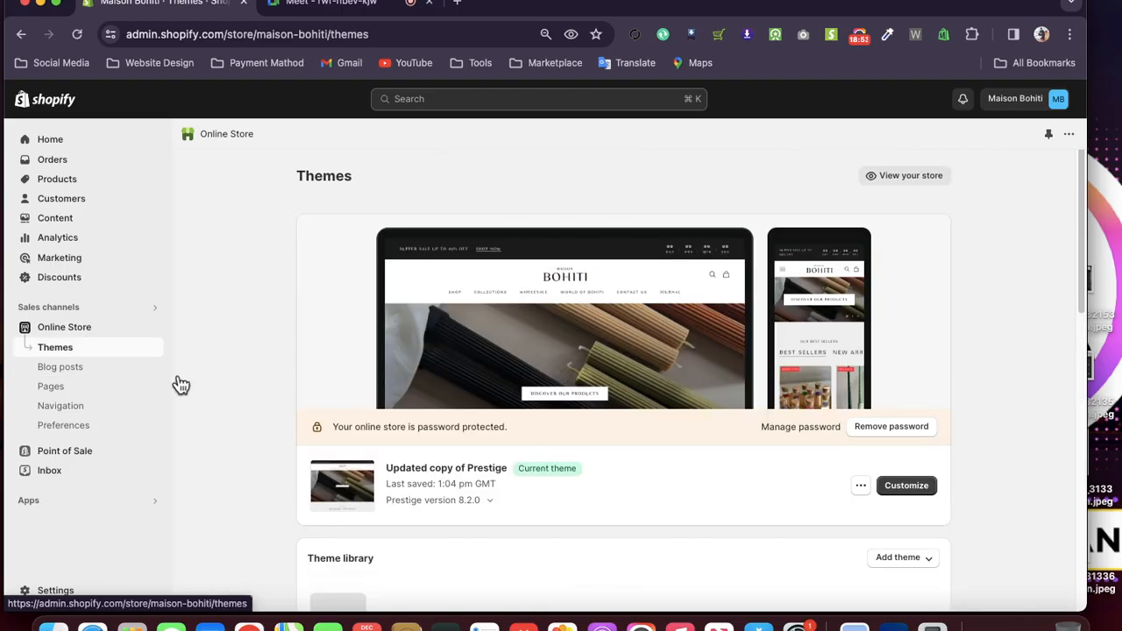
click(907, 488)
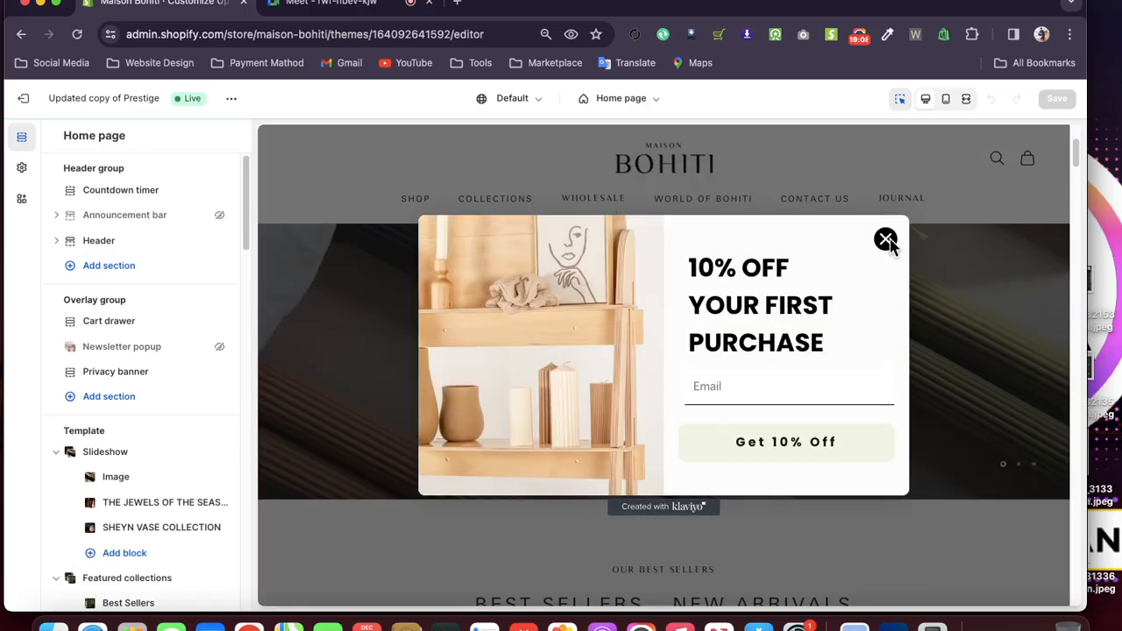
click(886, 240)
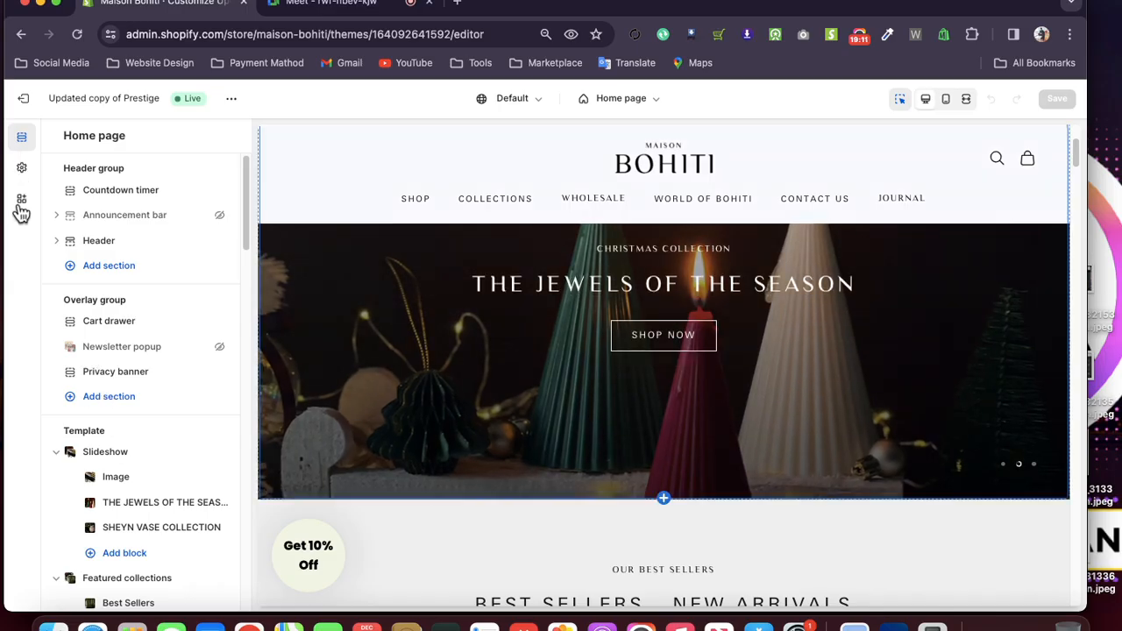
scroll(150, 254, down, 10)
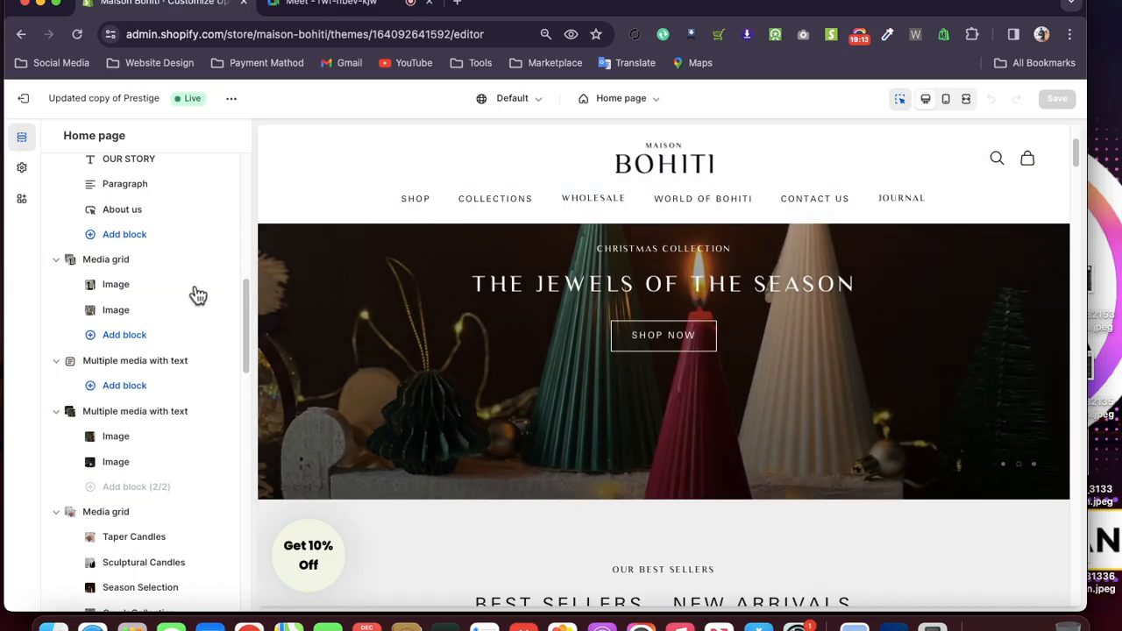
- Disable the Klaviyo Onsite Javascript app embed, save the theme and exit the theme editor
click(22, 199)
scroll(129, 276, down, 2)
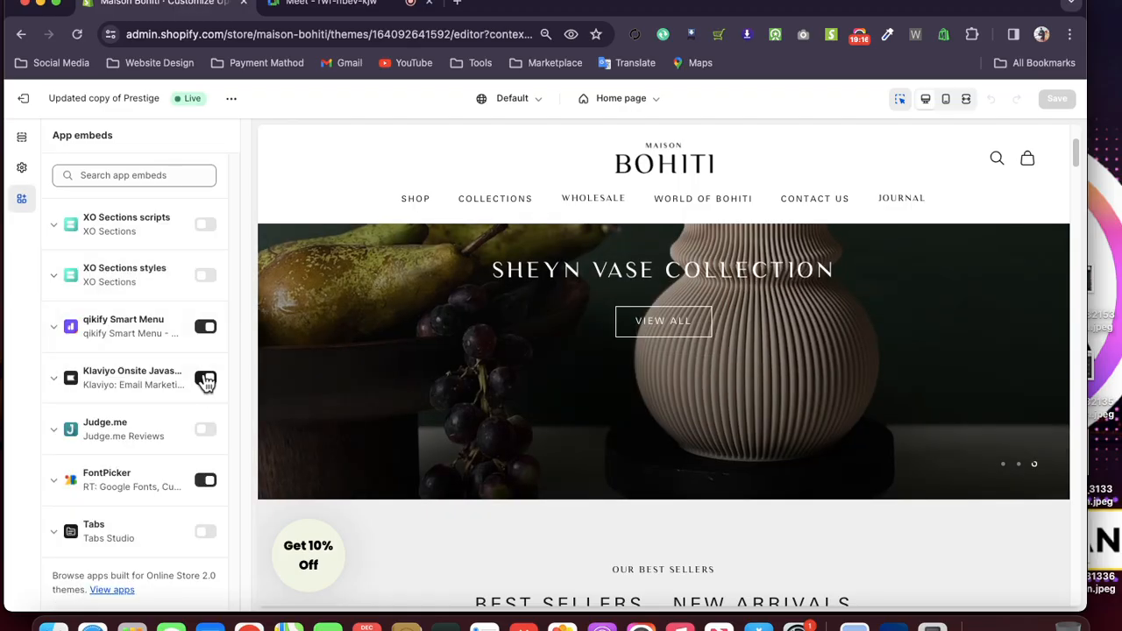
click(205, 381)
click(1058, 104)
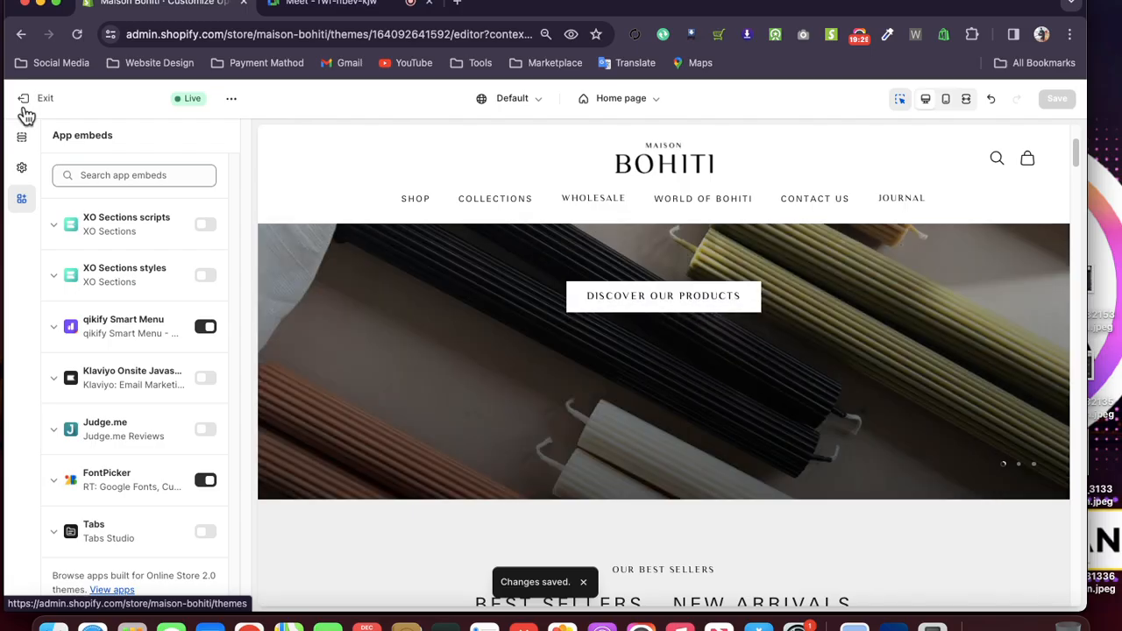
click(26, 114)
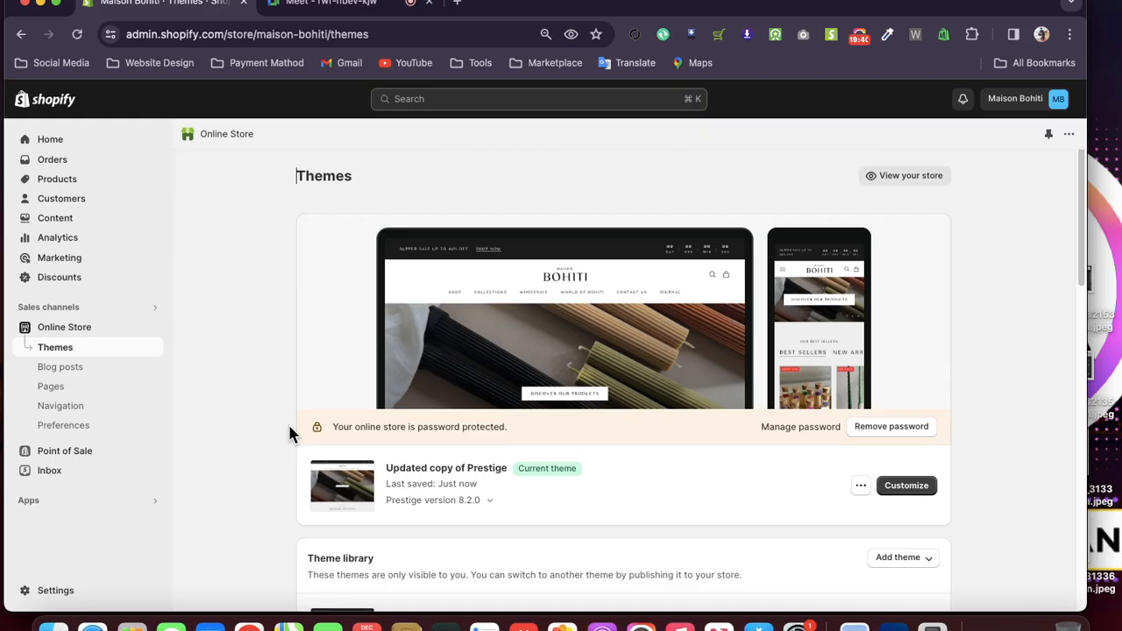
- Open the list of all the account's stores and close the Maison Bohiti themes tab
click(1043, 102)
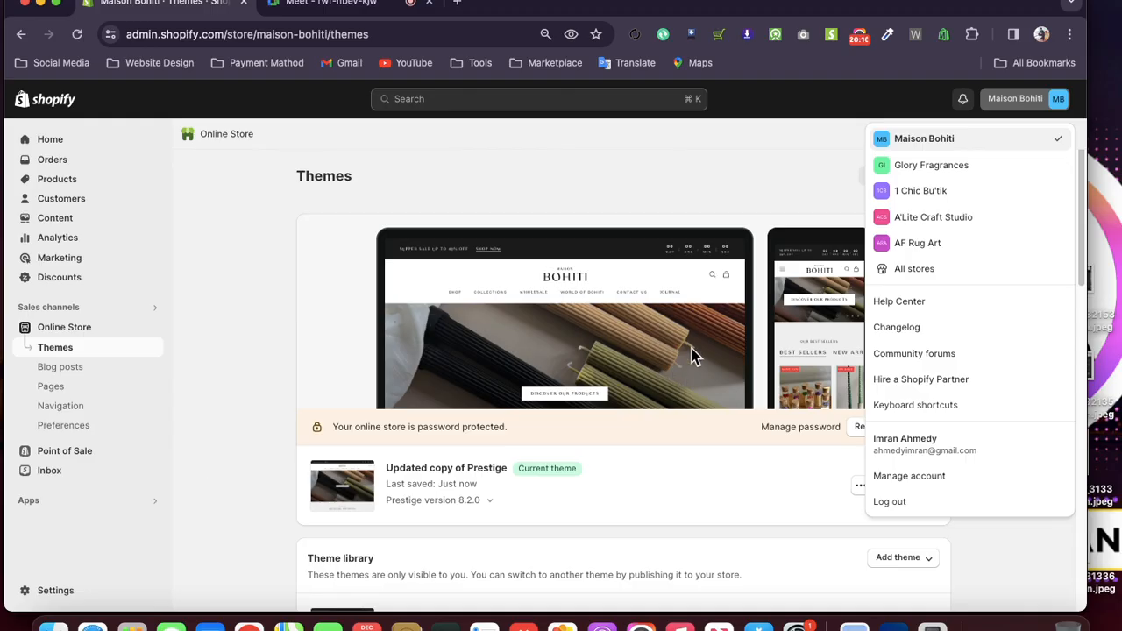
click(908, 270)
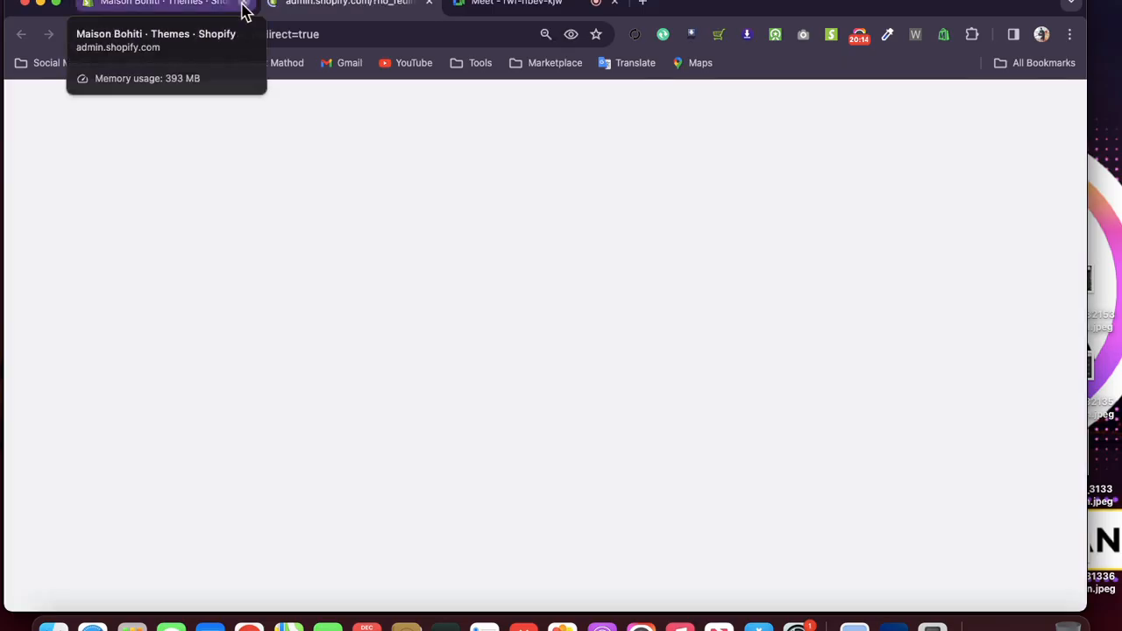
click(243, 3)
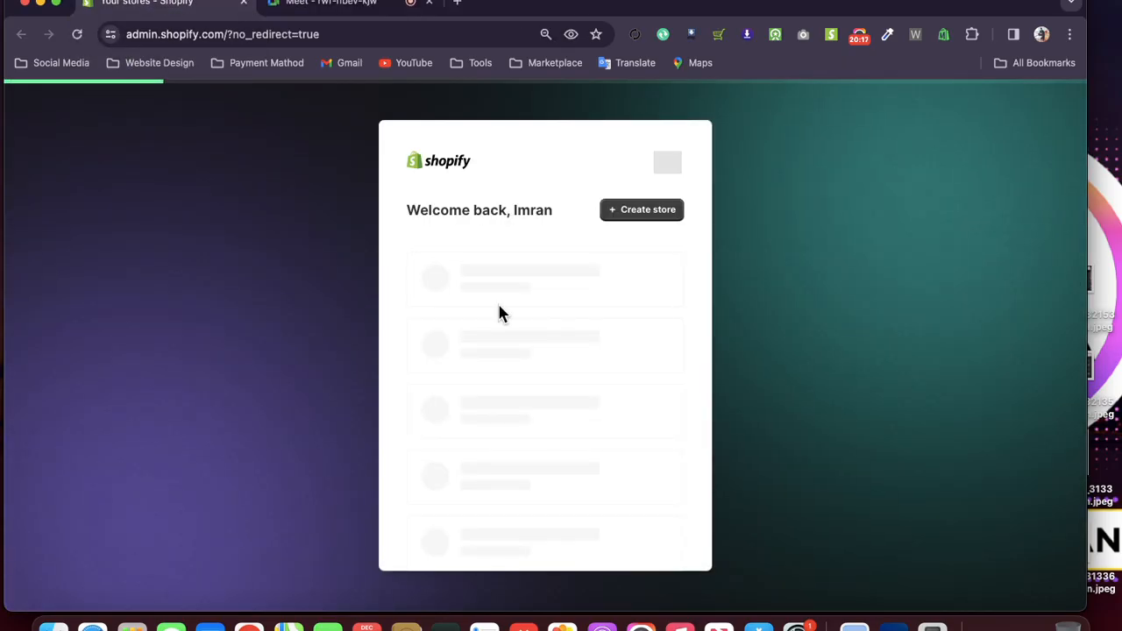
- Find the Mobilemansions store on page 4 of the active stores, open it and go to its online store themes
scroll(504, 351, down, 5)
scroll(534, 464, down, 1)
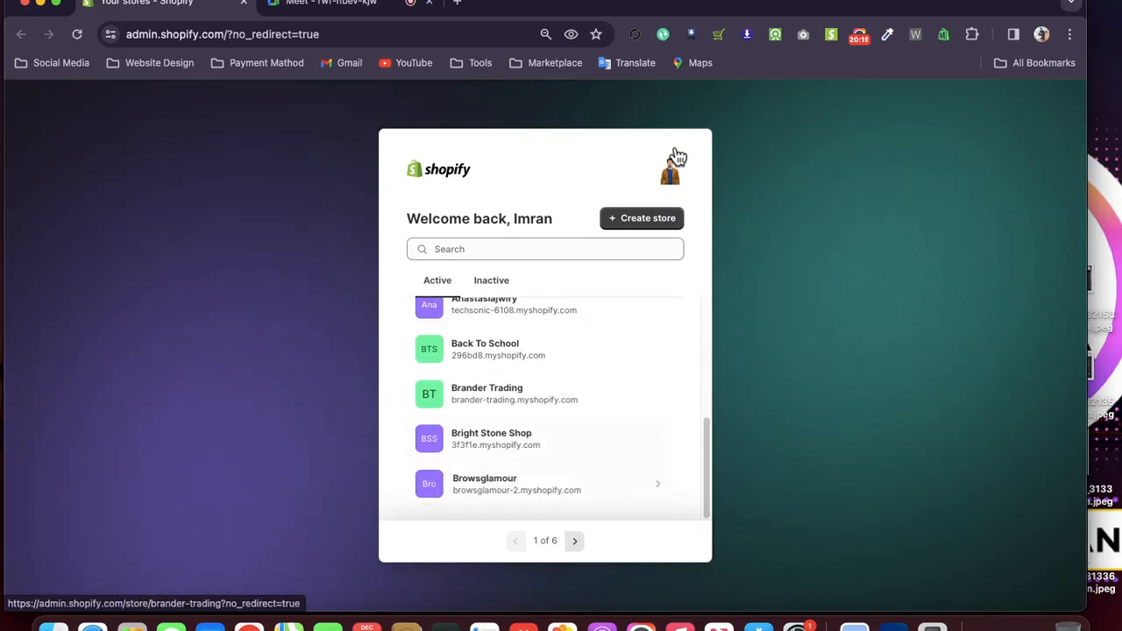
click(578, 545)
click(578, 545)
click(578, 545)
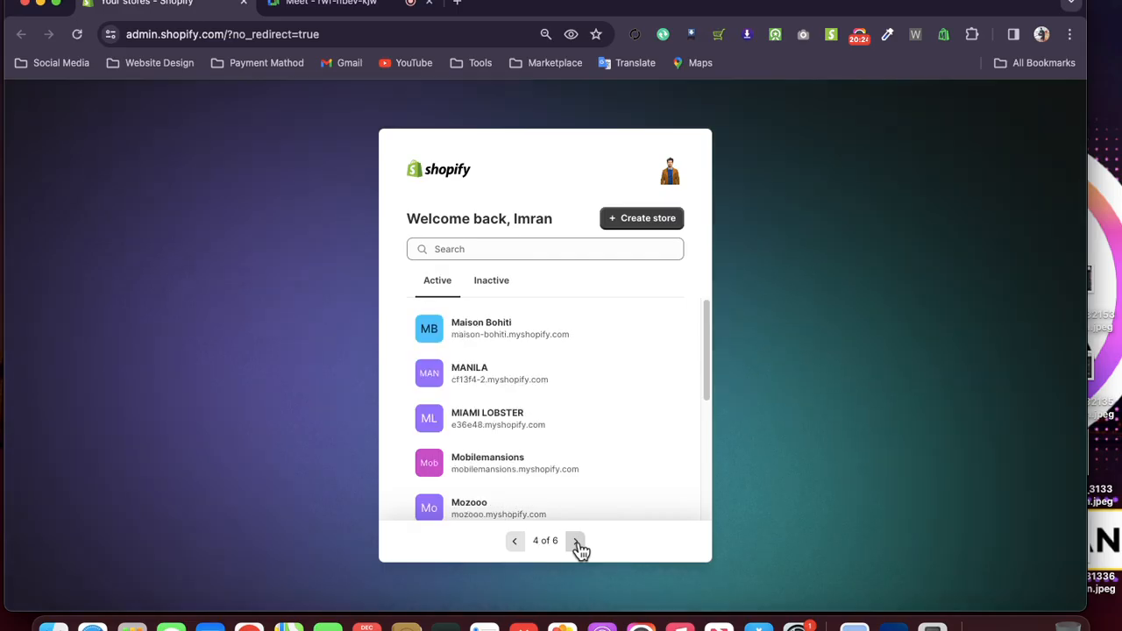
click(519, 474)
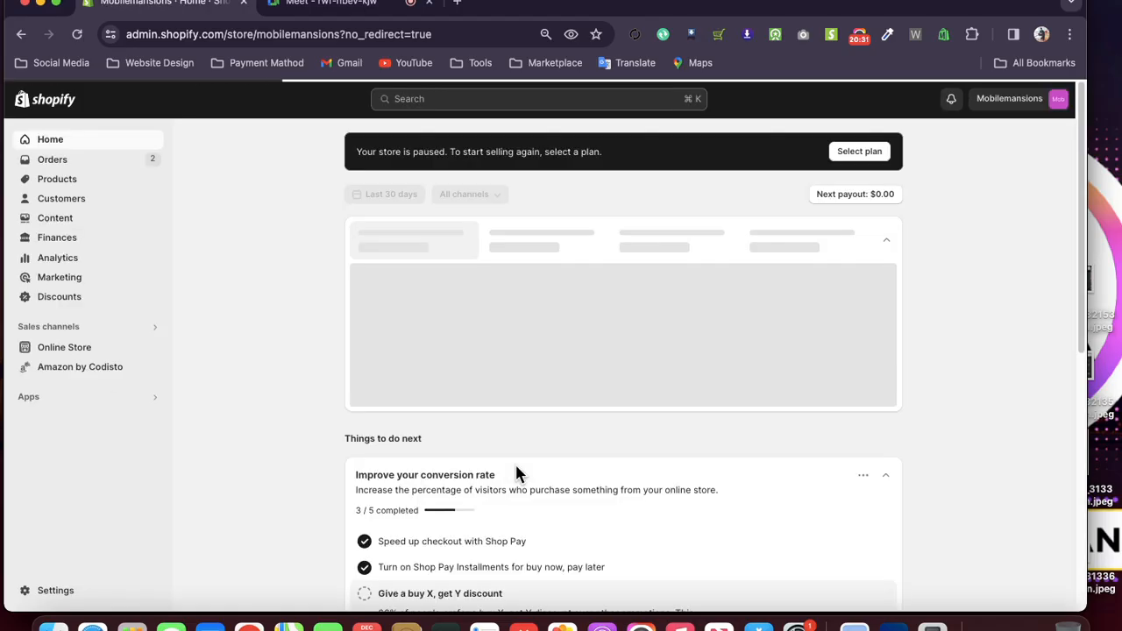
click(62, 351)
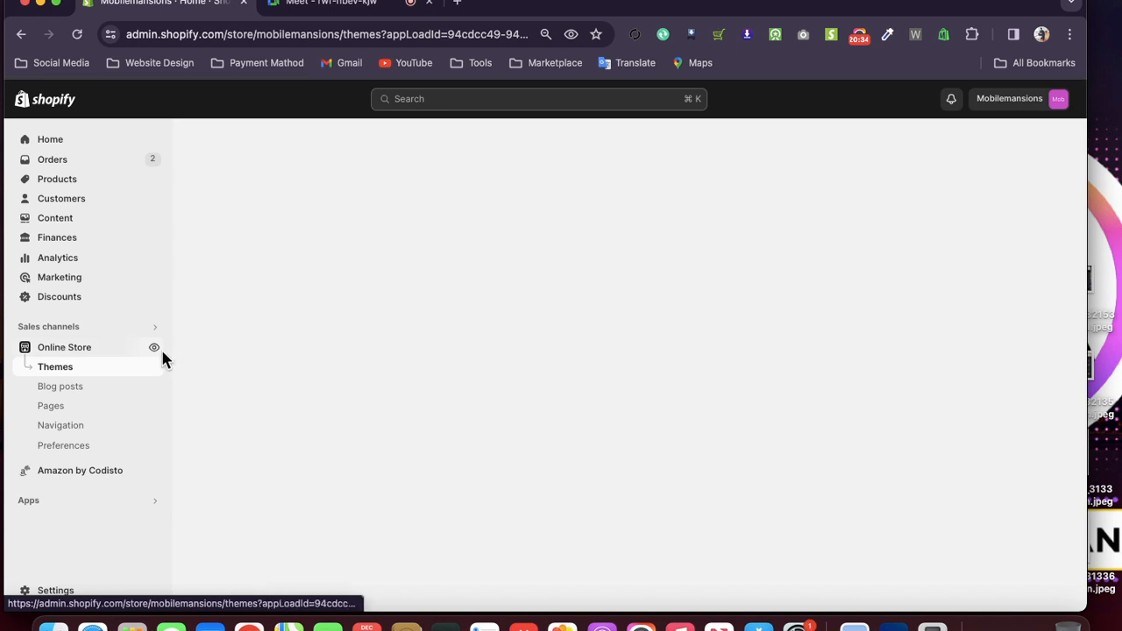
- View the Mobilemansions online store, dismiss the welcome chat message and look over the home page sections down to the van images
click(155, 349)
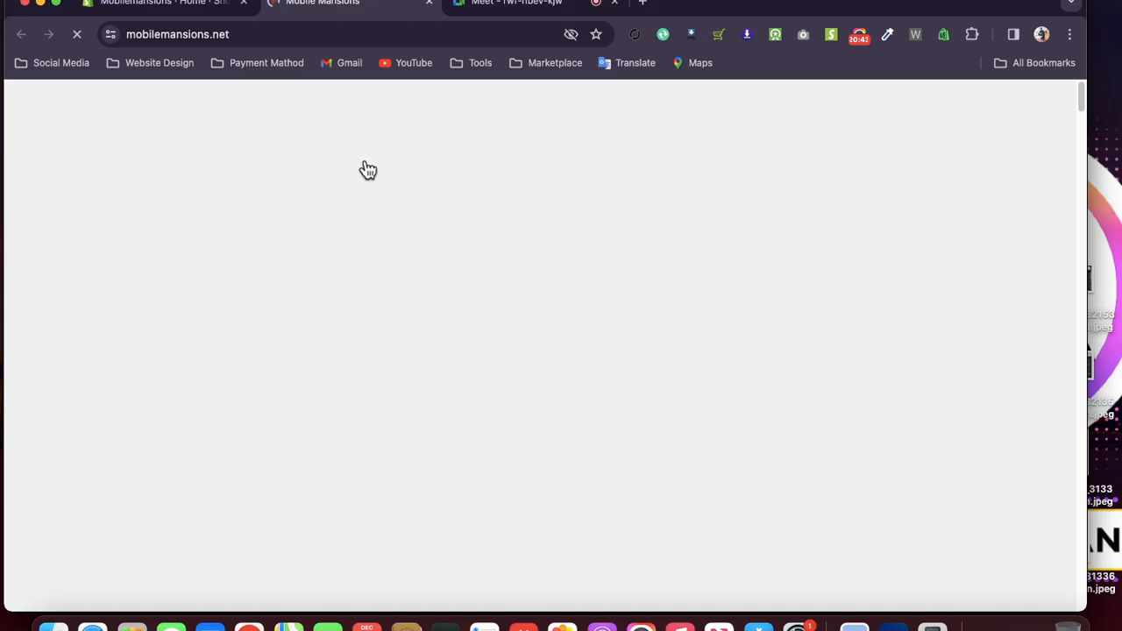
scroll(545, 260, down, 9)
scroll(545, 259, up, 9)
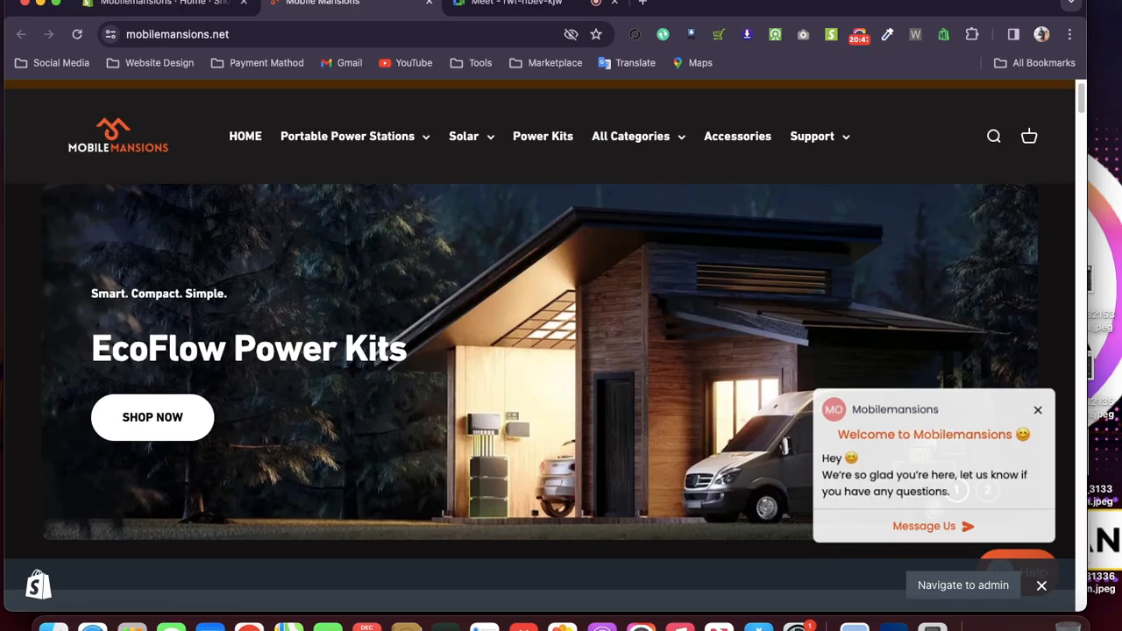
scroll(545, 259, down, 5)
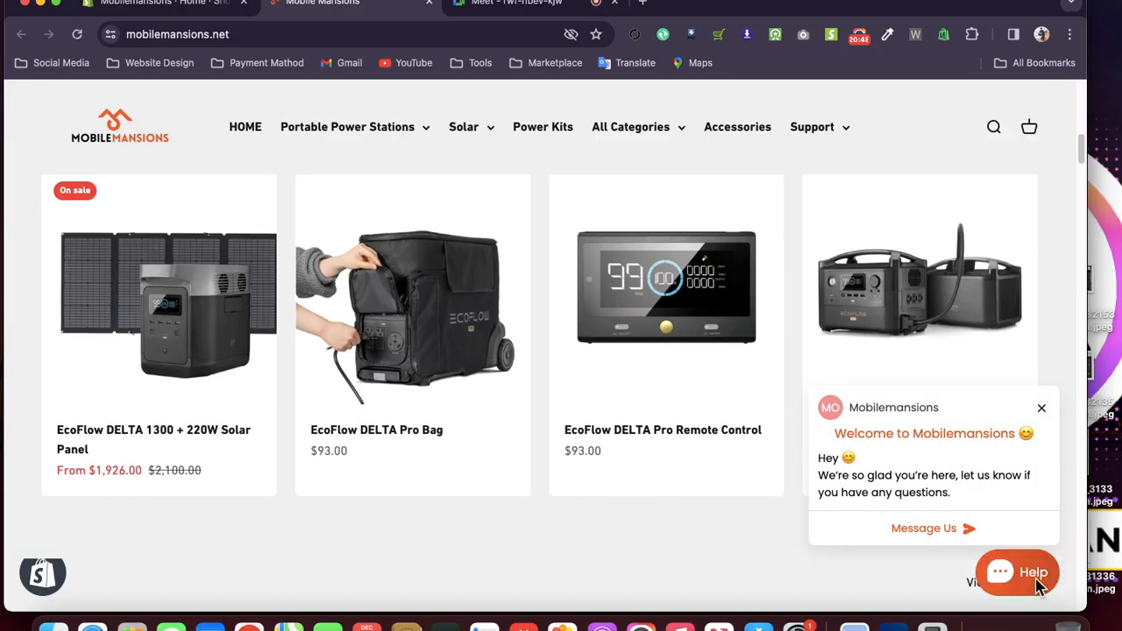
click(1044, 415)
click(450, 383)
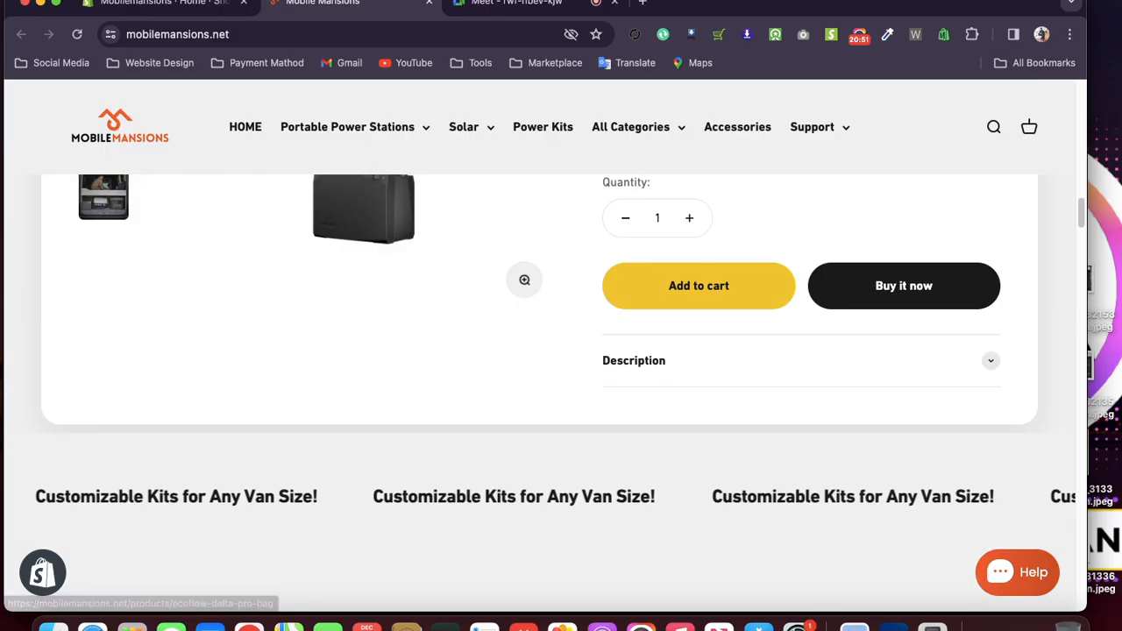
scroll(448, 359, down, 10)
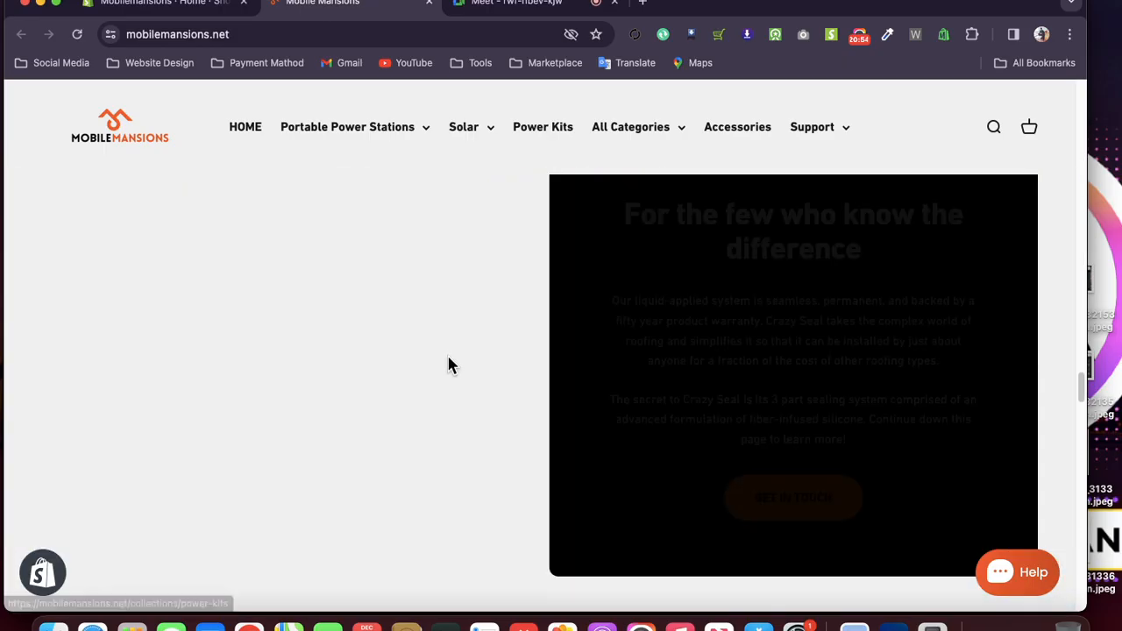
scroll(448, 365, down, 15)
scroll(495, 260, down, 15)
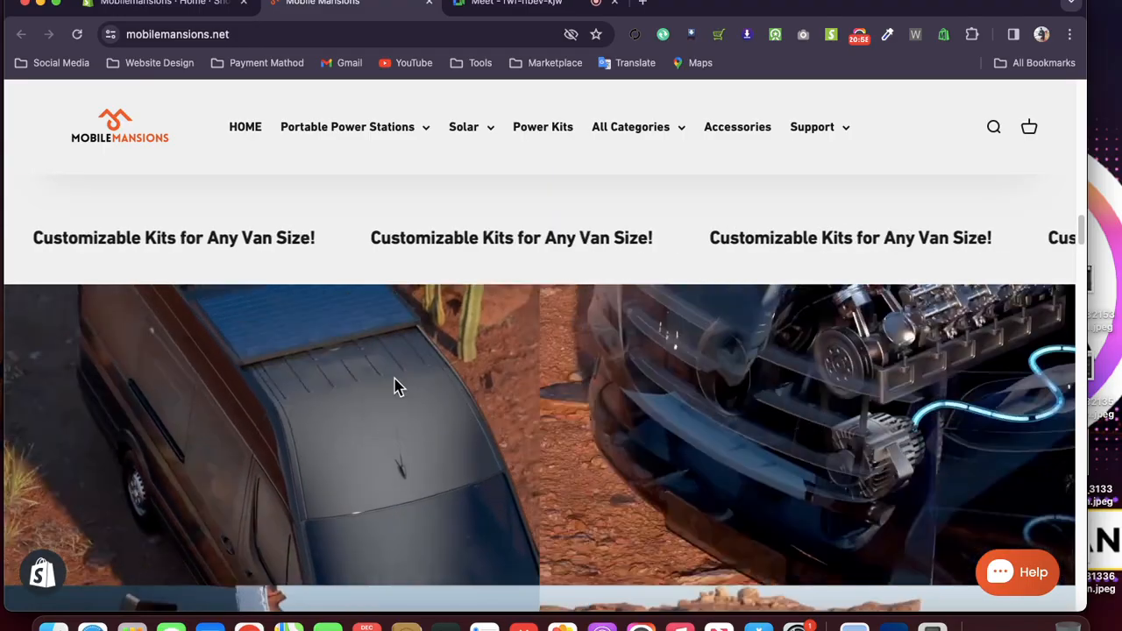
right_click(397, 388)
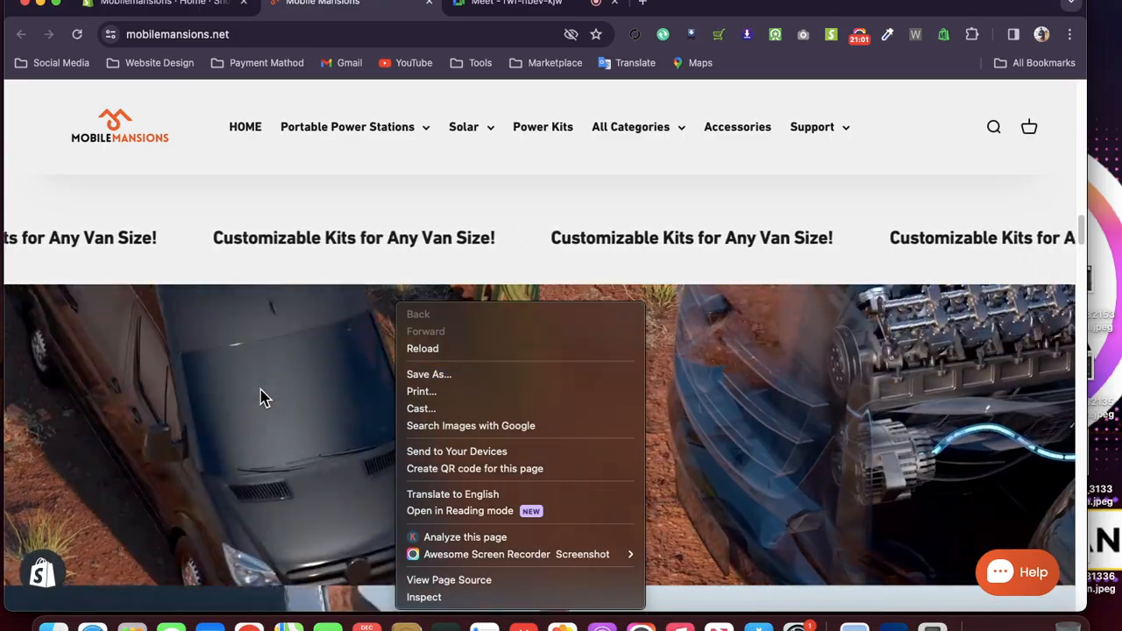
right_click(263, 391)
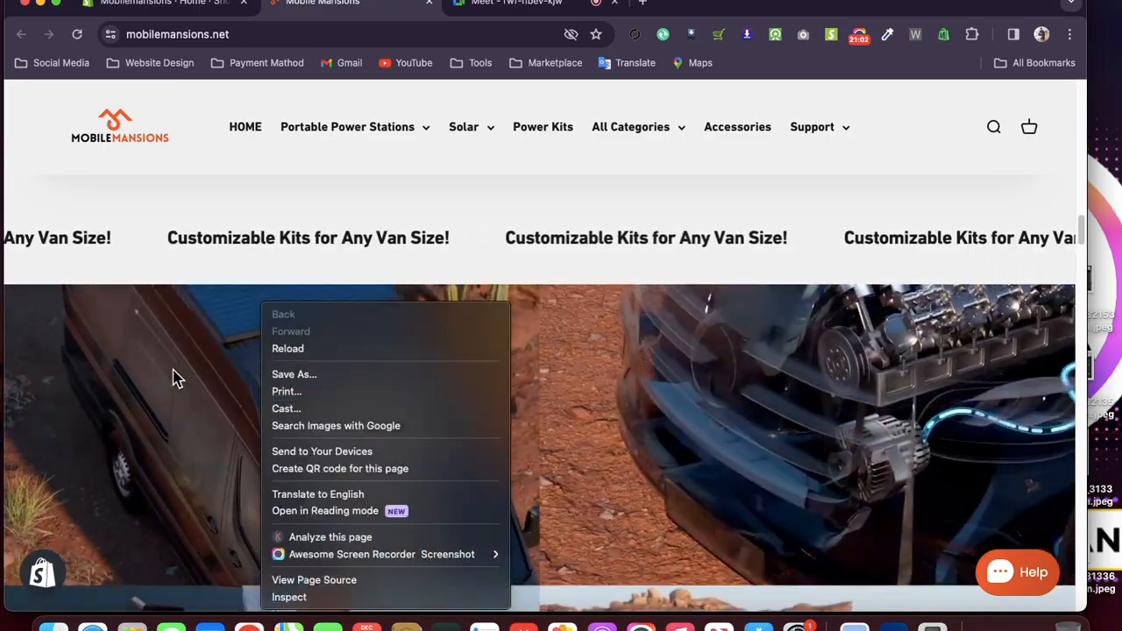
click(628, 253)
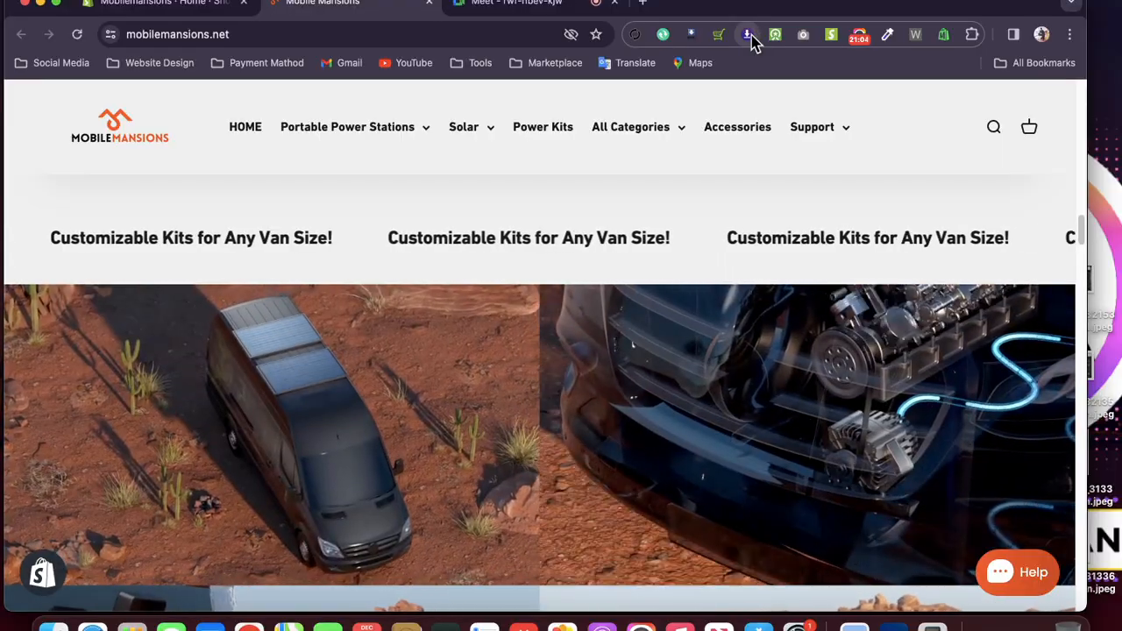
- List all images on the Mobilemansions home page with the image downloader extension and examine them, from banners to logos
click(747, 36)
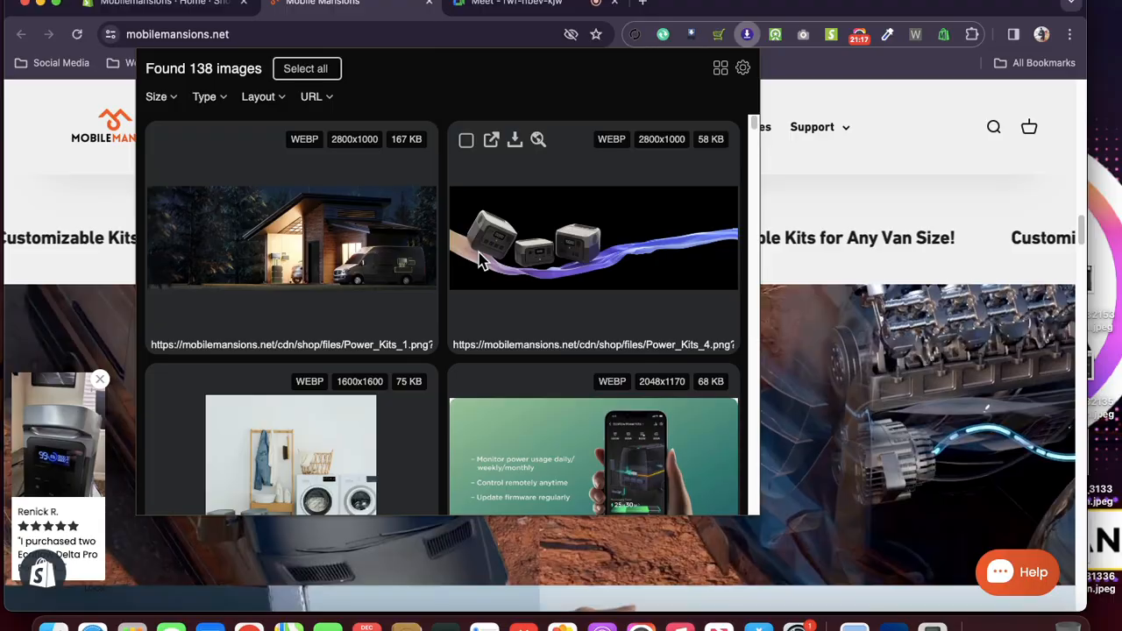
scroll(456, 261, down, 5)
scroll(454, 261, down, 5)
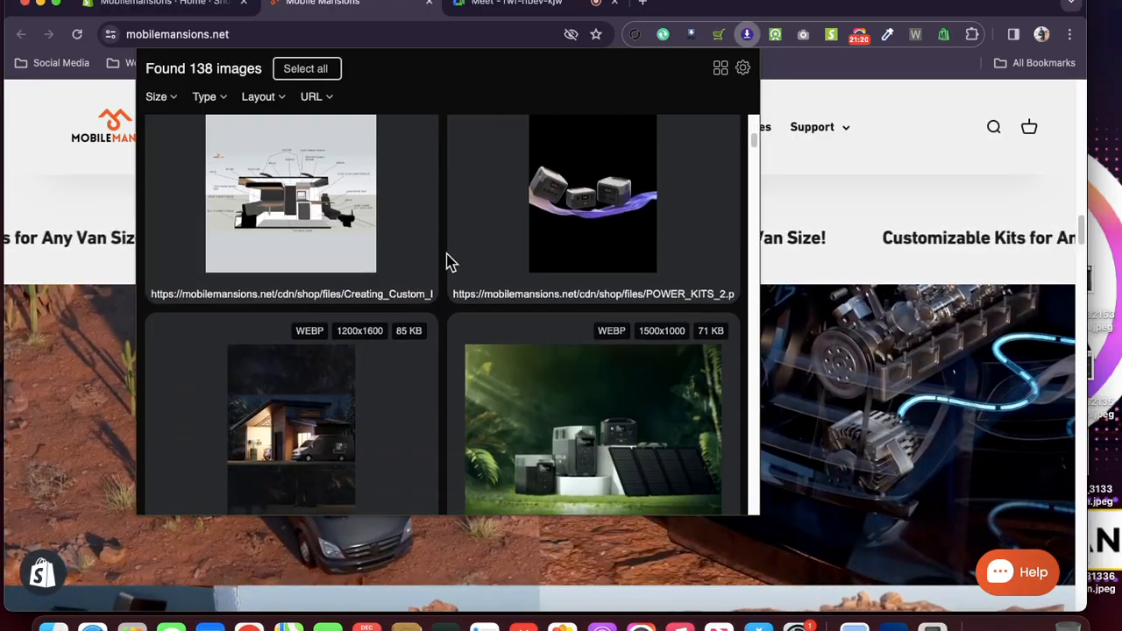
scroll(444, 265, down, 1)
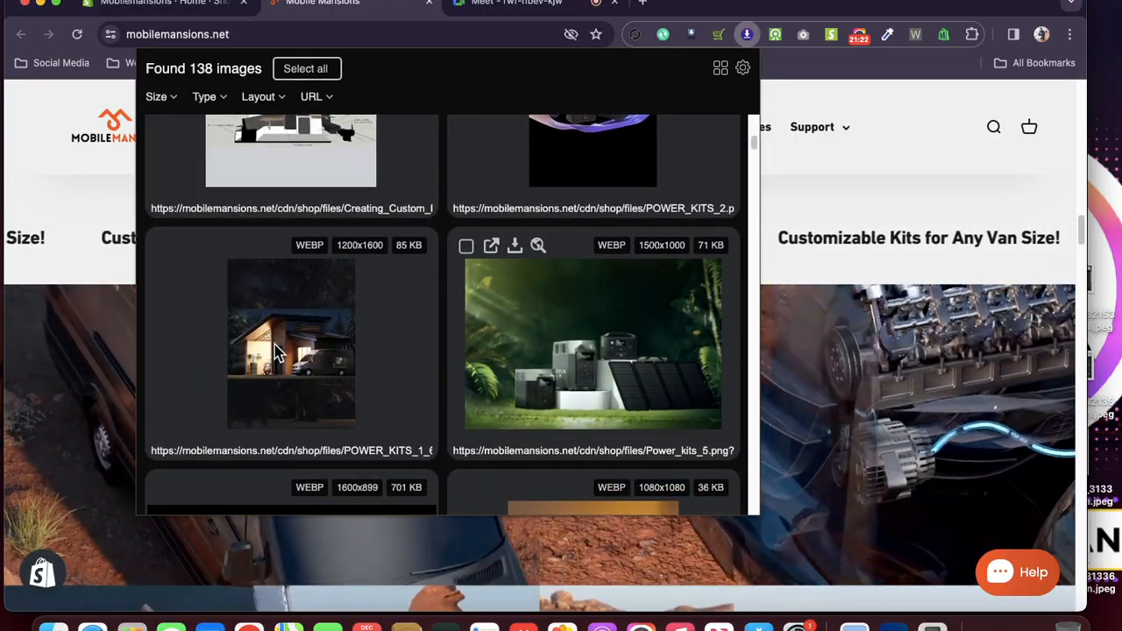
scroll(274, 351, down, 4)
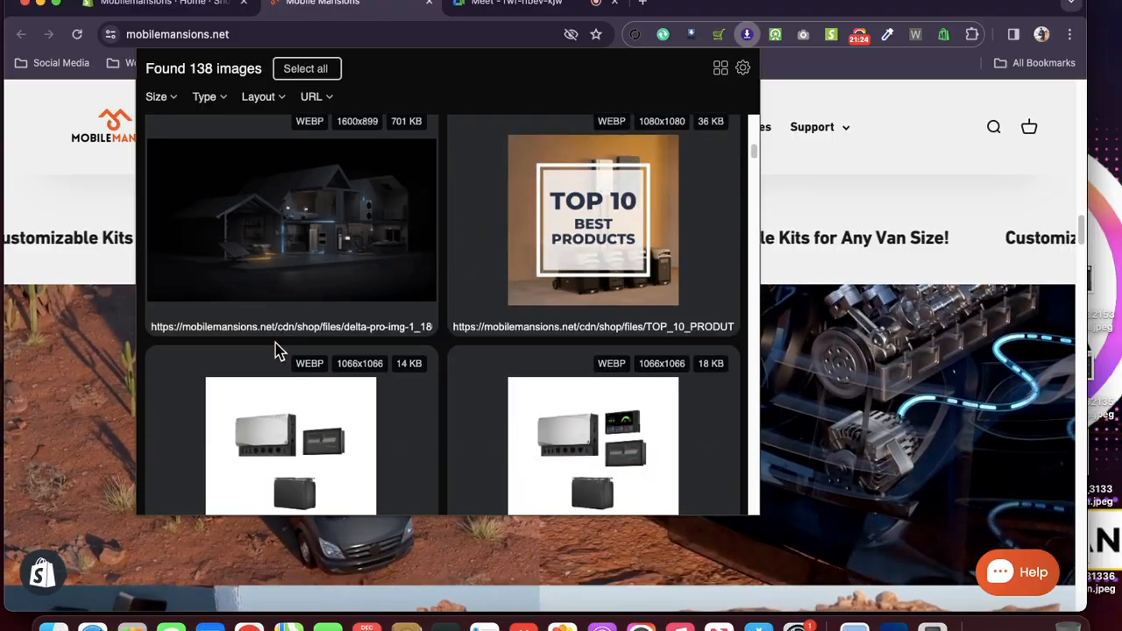
scroll(275, 351, up, 1)
scroll(275, 351, down, 15)
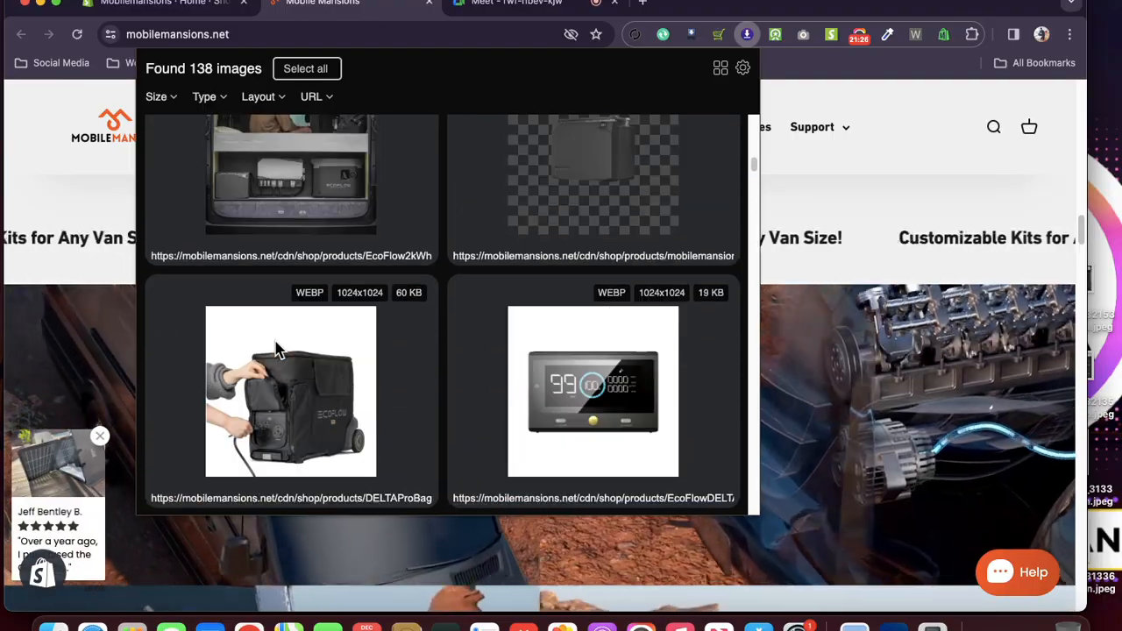
scroll(275, 350, down, 10)
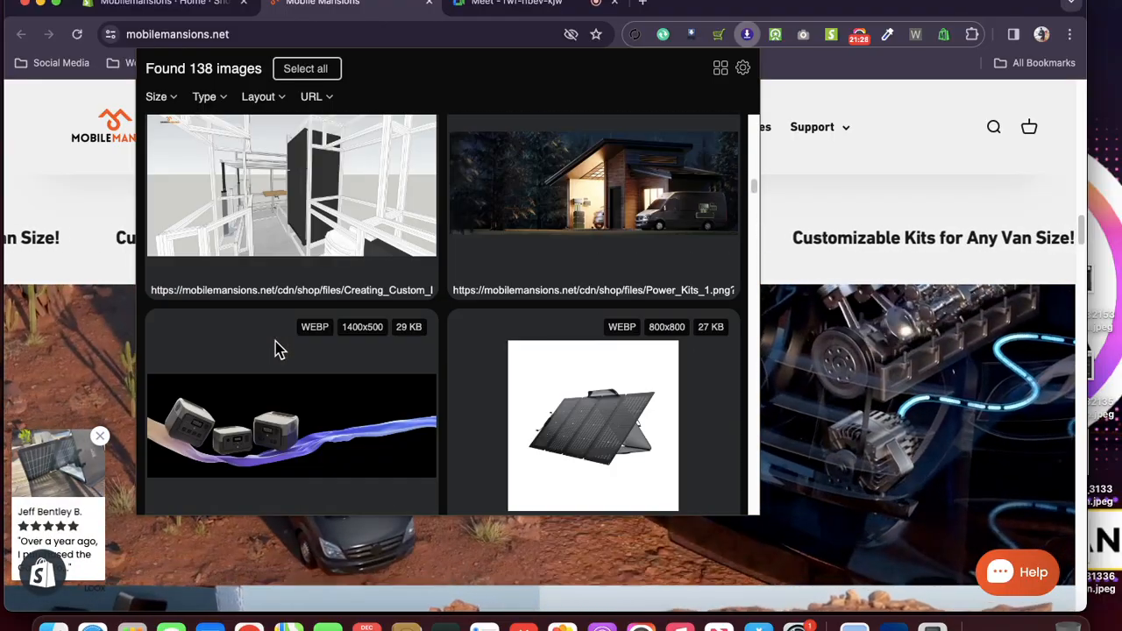
scroll(274, 351, down, 10)
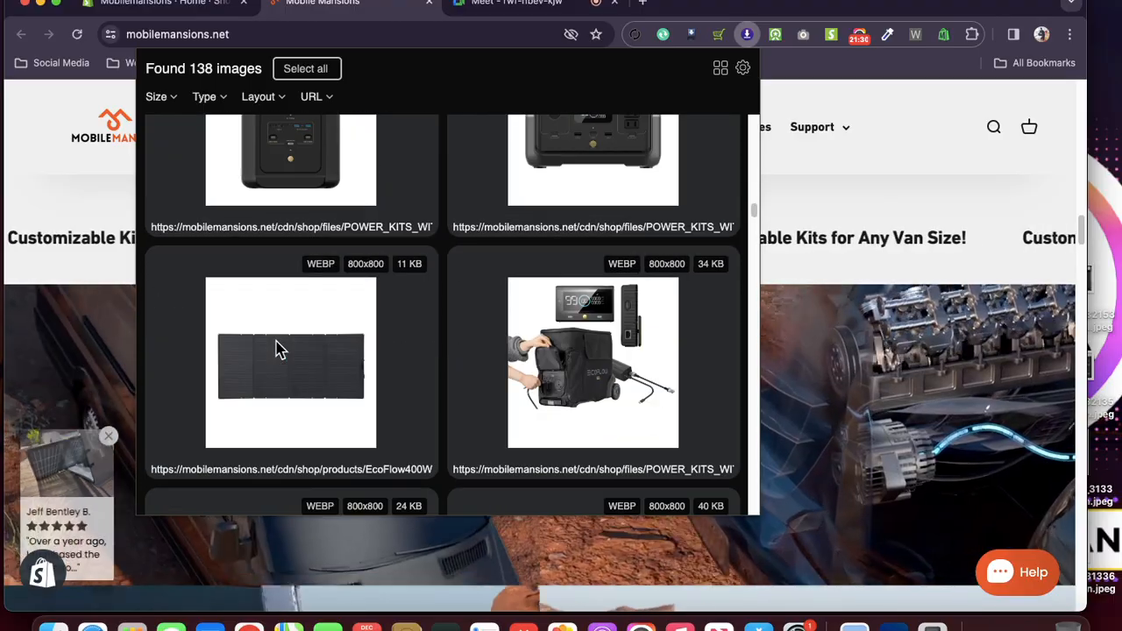
scroll(276, 349, down, 10)
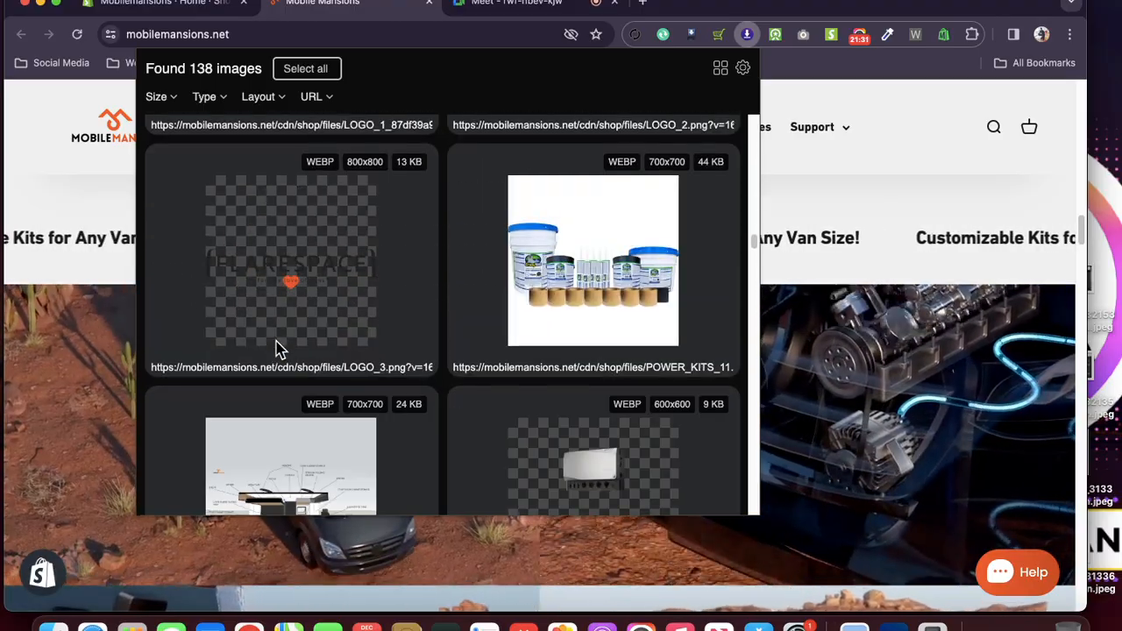
scroll(276, 348, down, 10)
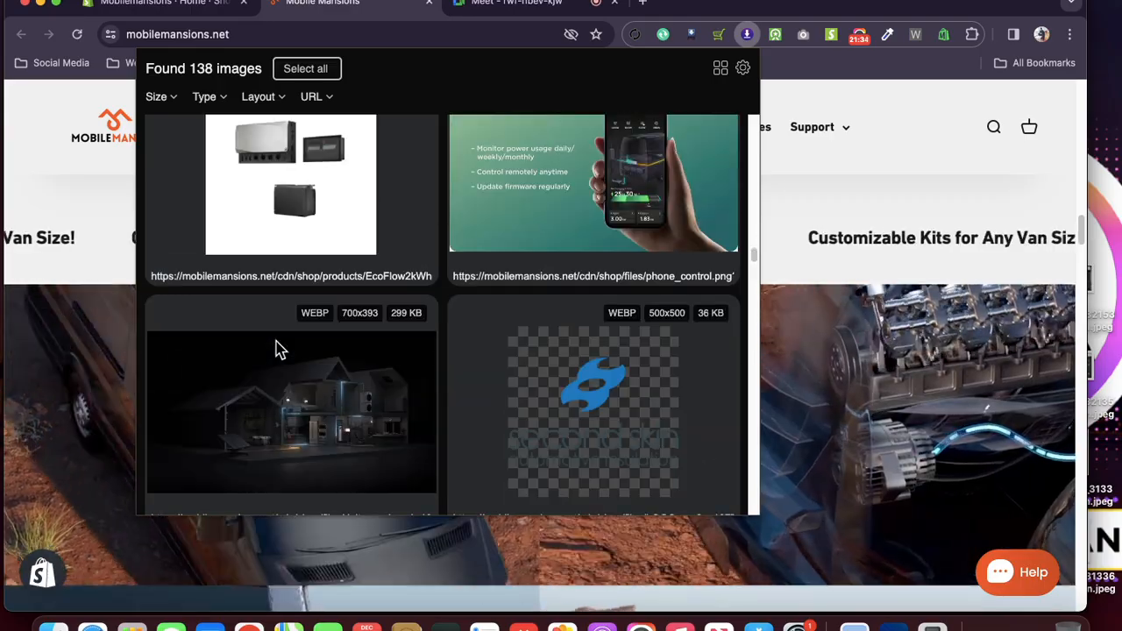
scroll(276, 349, down, 2)
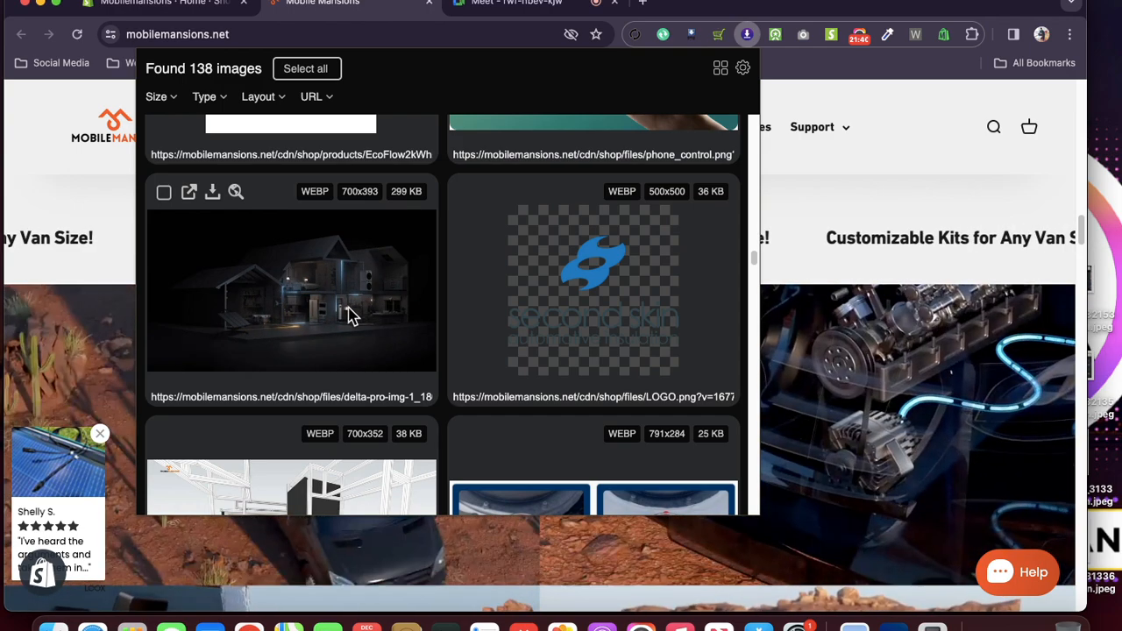
scroll(353, 316, down, 1)
scroll(349, 314, down, 10)
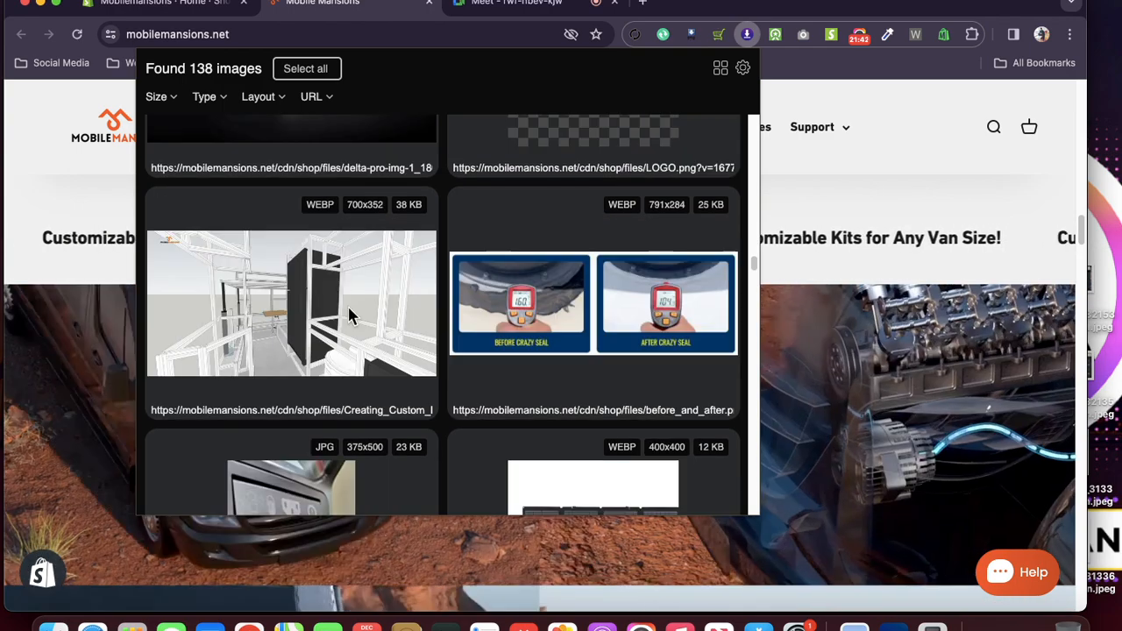
scroll(349, 314, down, 10)
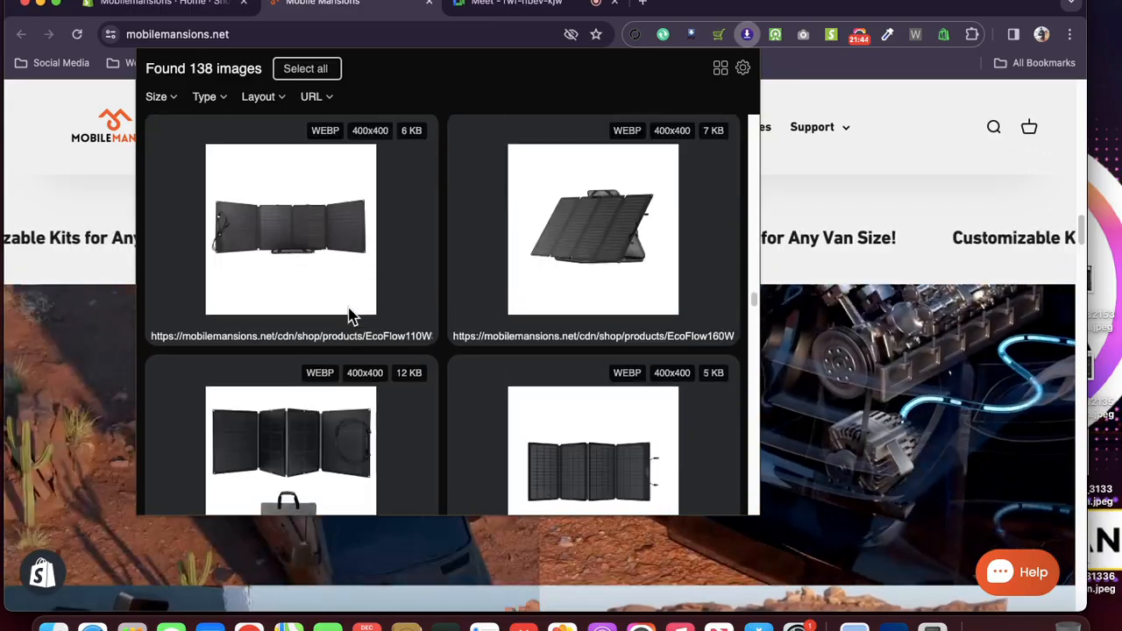
scroll(348, 315, down, 8)
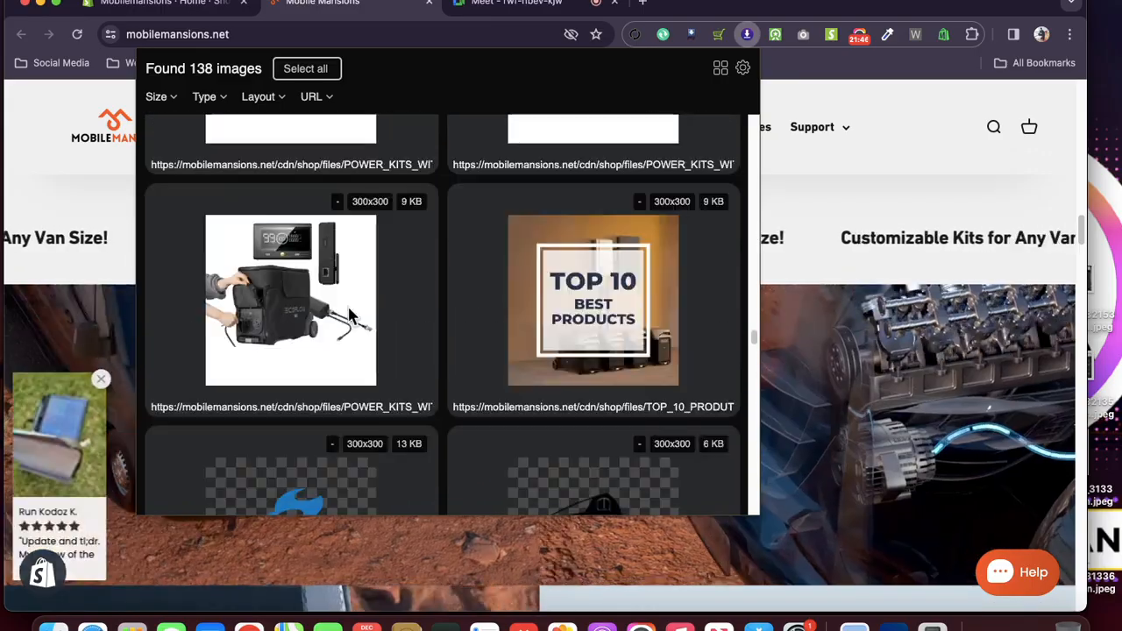
scroll(349, 316, down, 8)
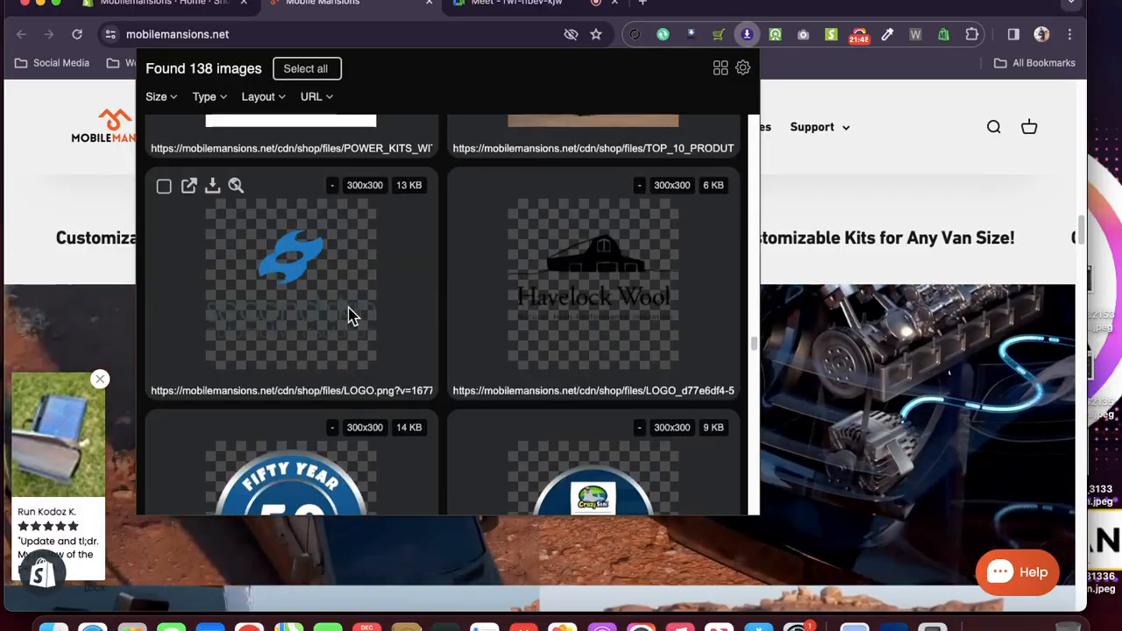
scroll(349, 316, down, 8)
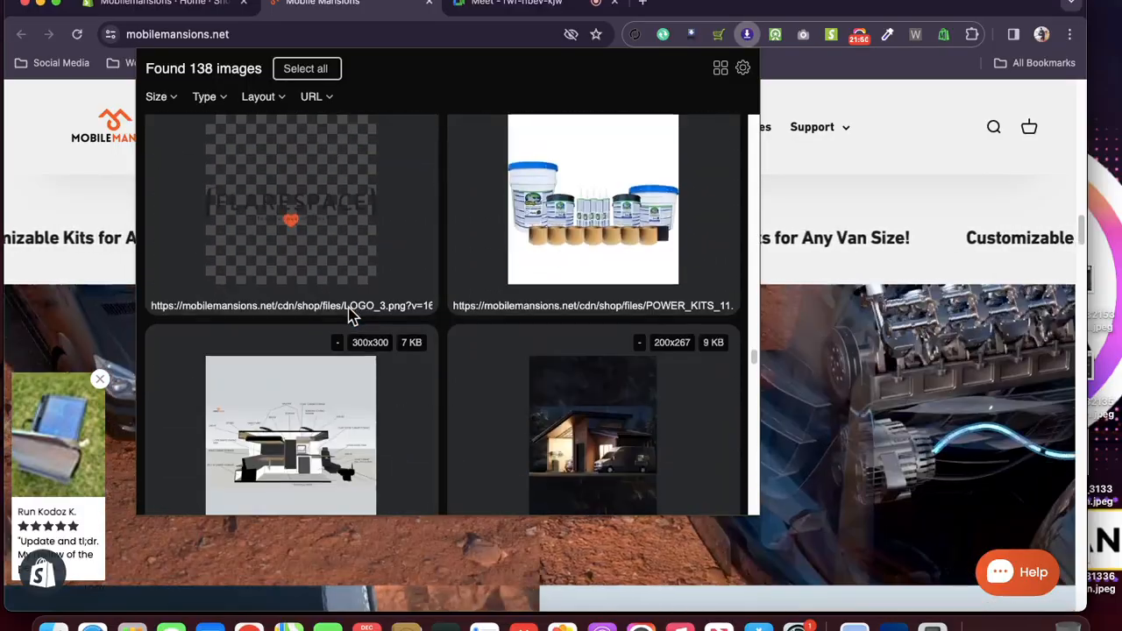
scroll(349, 316, down, 8)
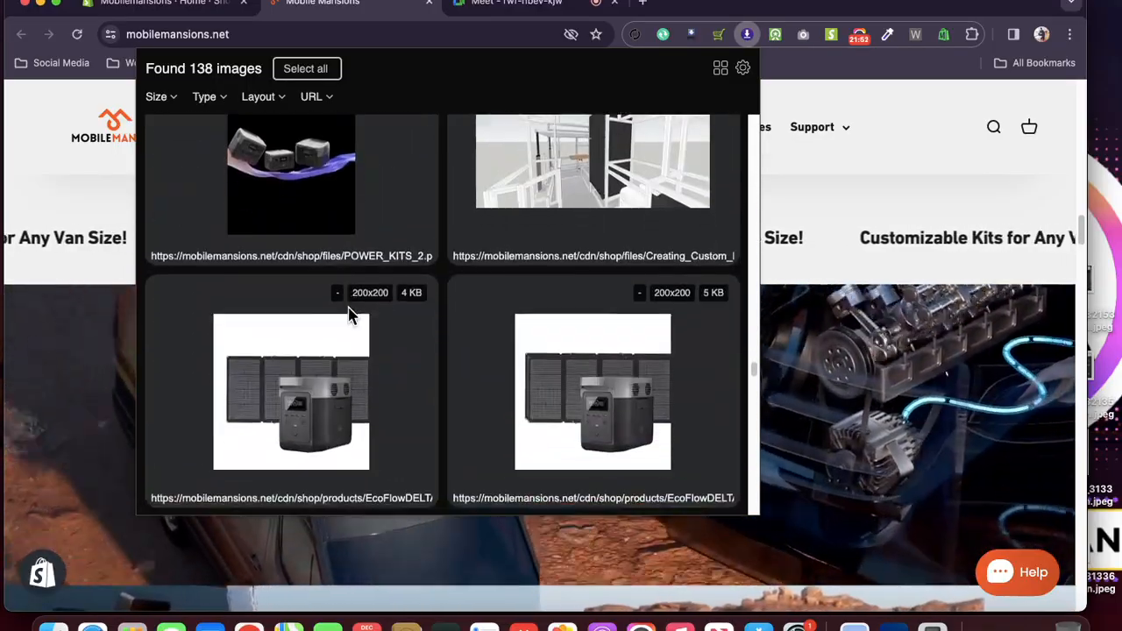
scroll(350, 325, down, 8)
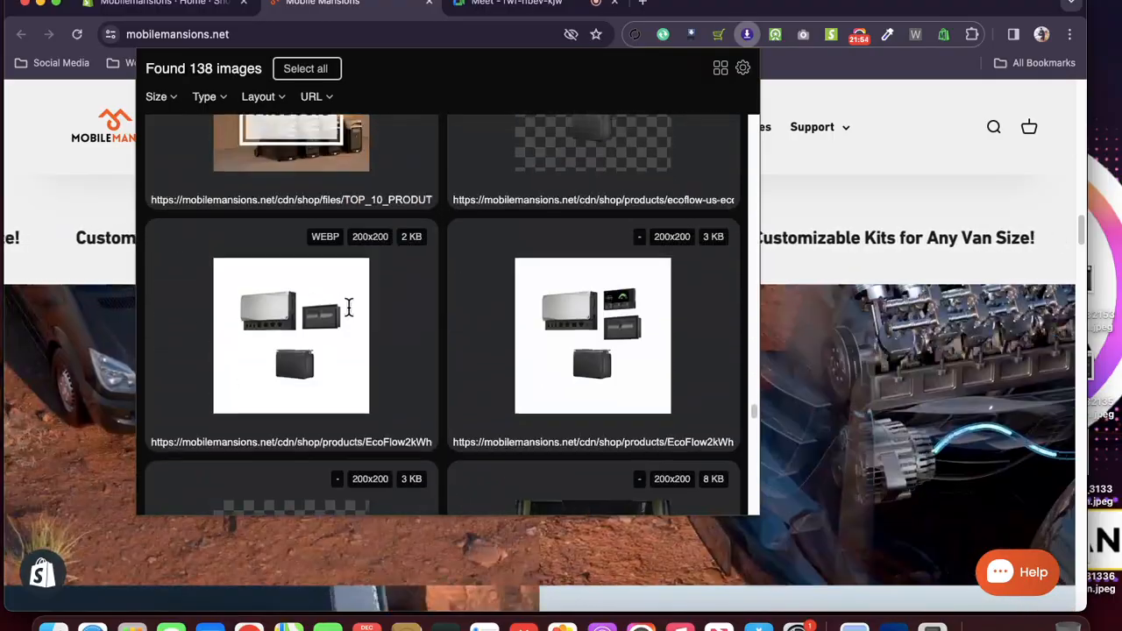
scroll(442, 342, down, 8)
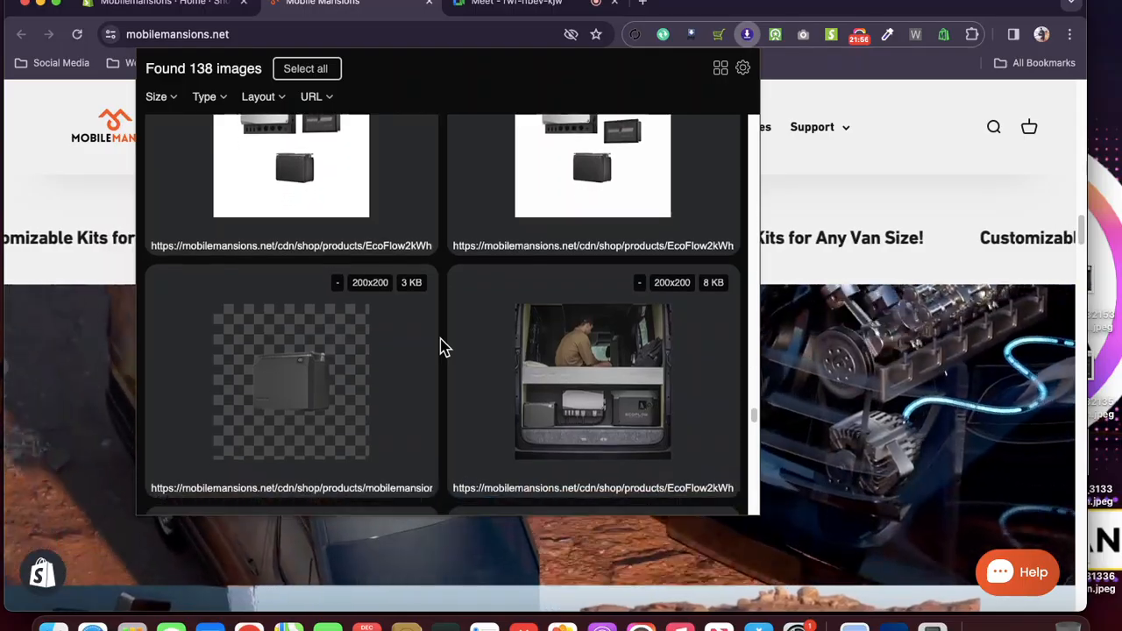
scroll(442, 344, down, 3)
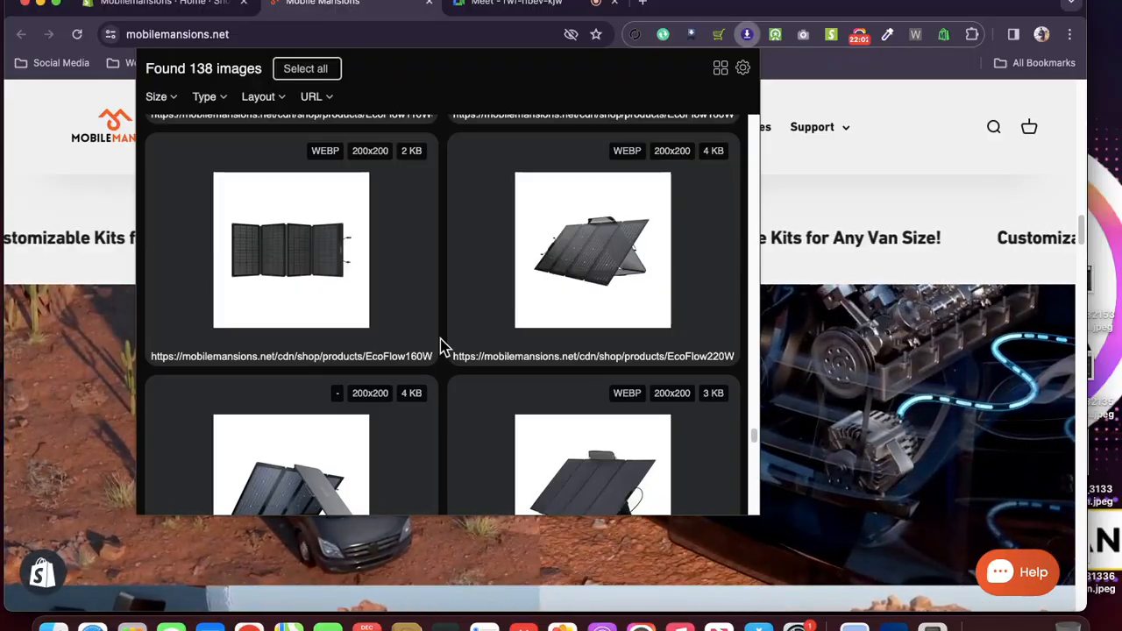
scroll(443, 344, down, 9)
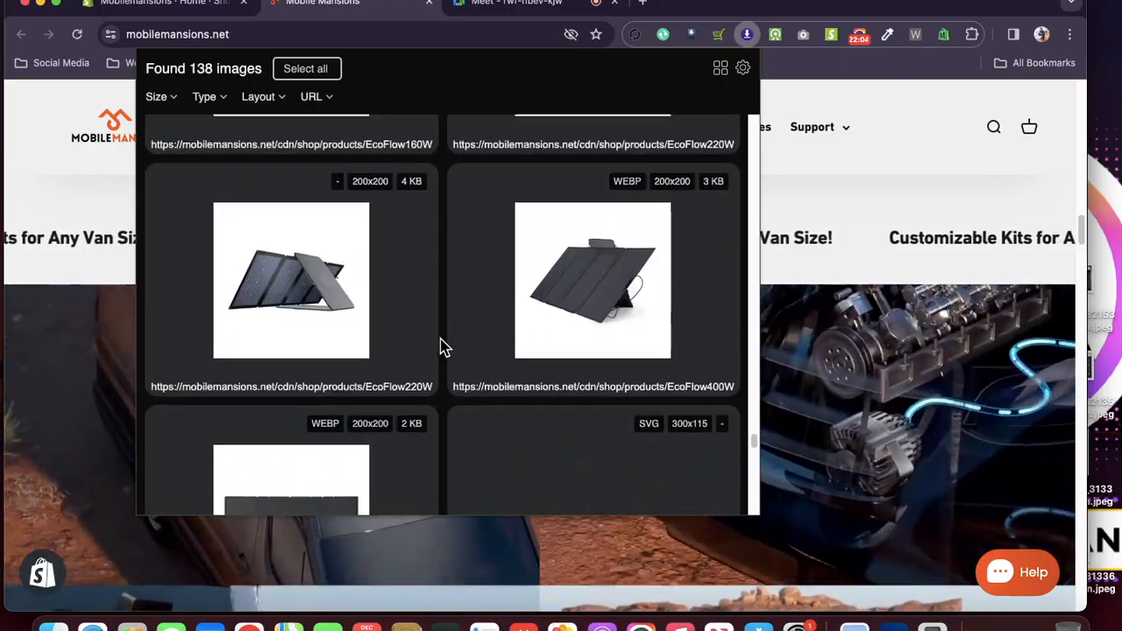
scroll(443, 344, up, 3)
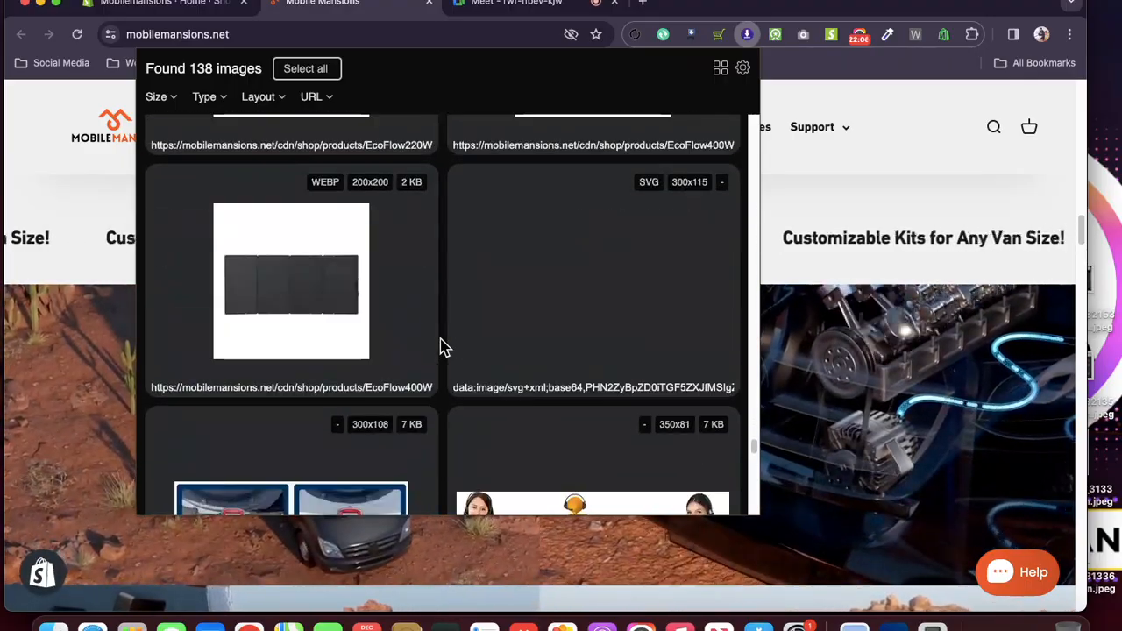
scroll(442, 345, down, 3)
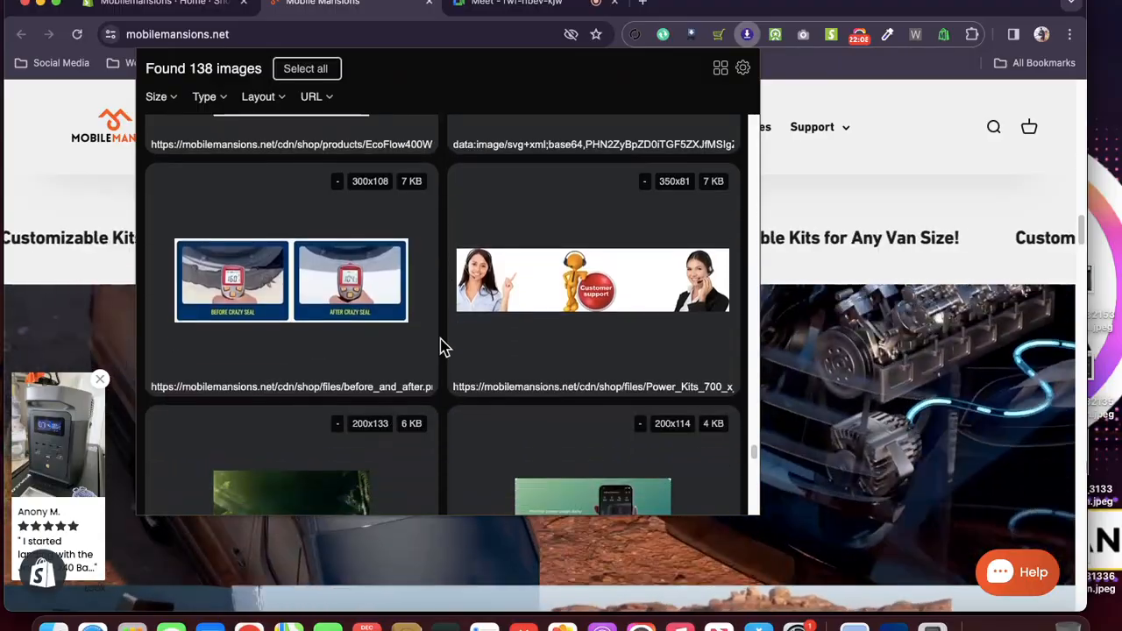
scroll(442, 345, down, 9)
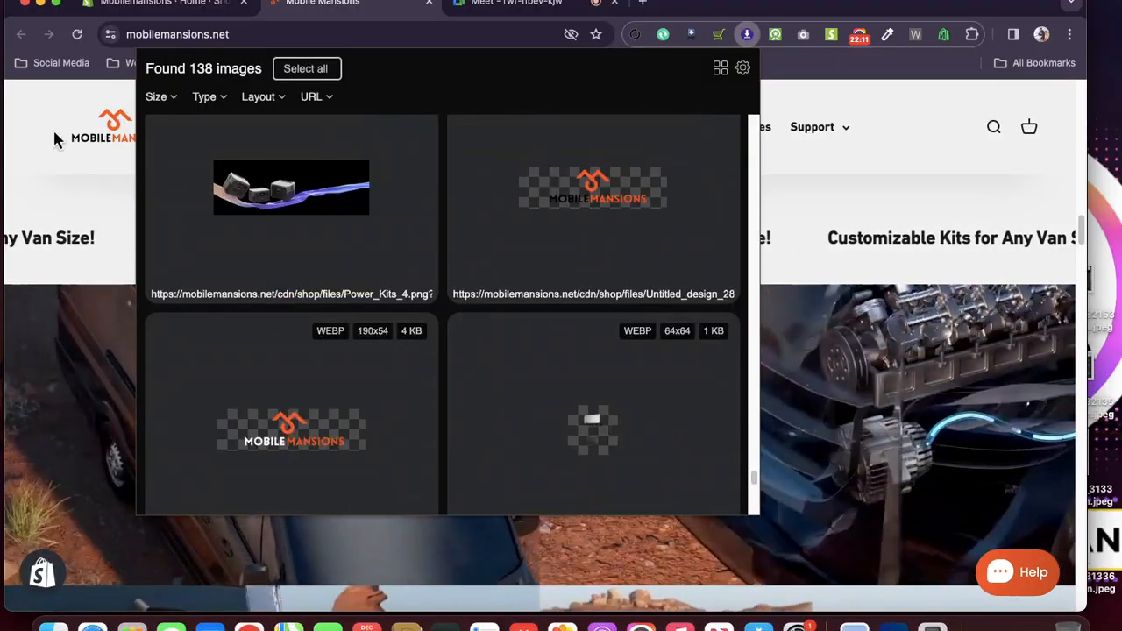
- Return to the Mobilemansions store admin and reload its online store themes page
click(146, 3)
click(145, 4)
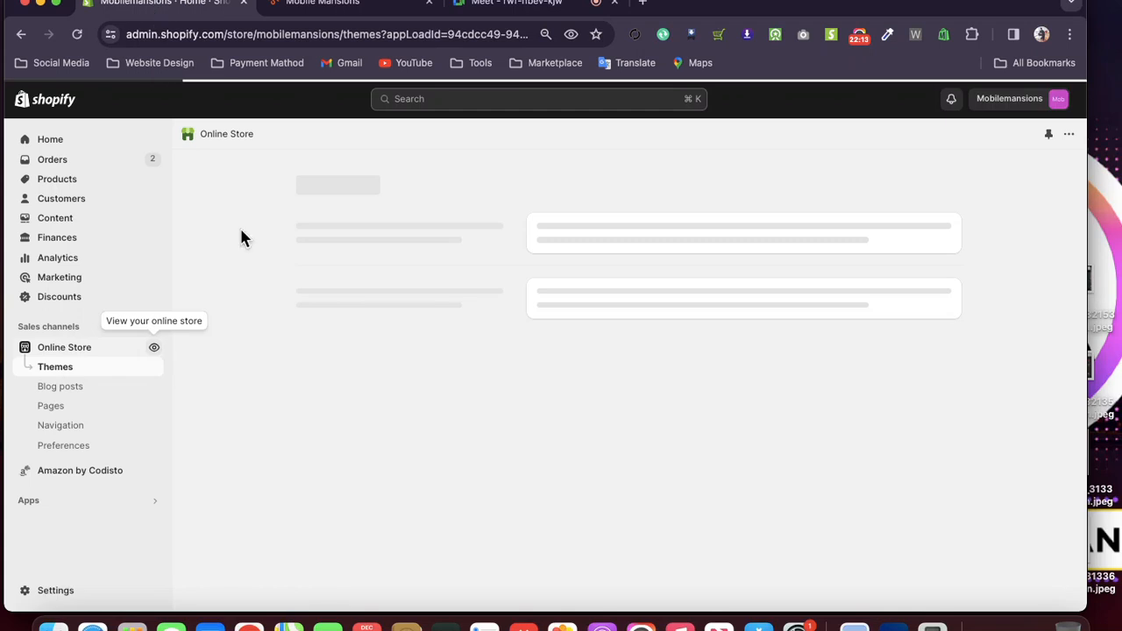
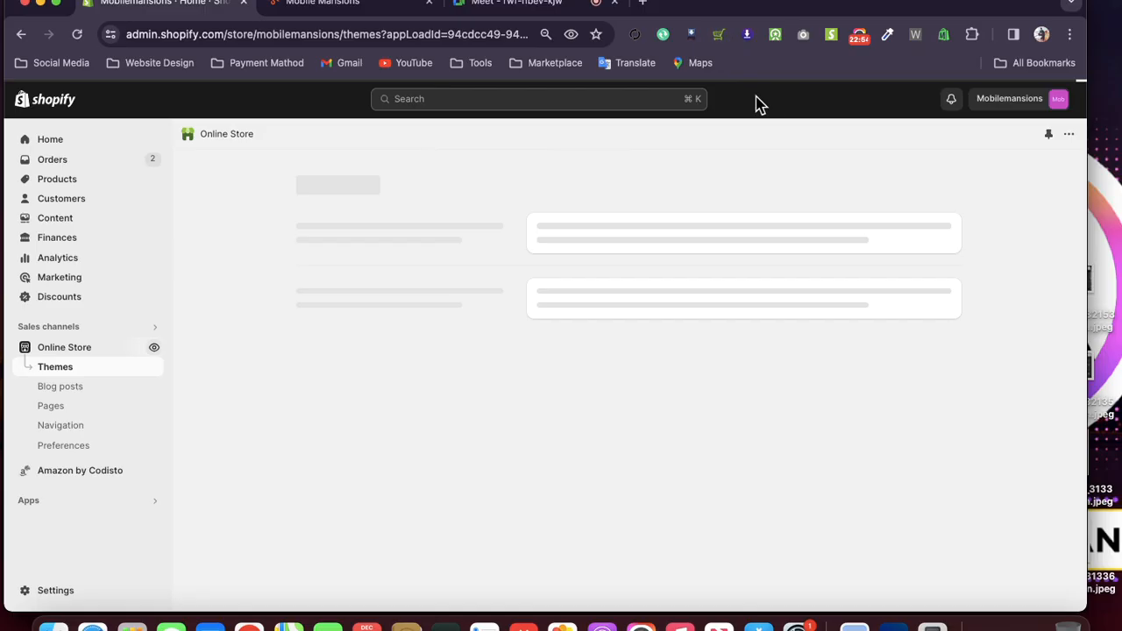
click(78, 35)
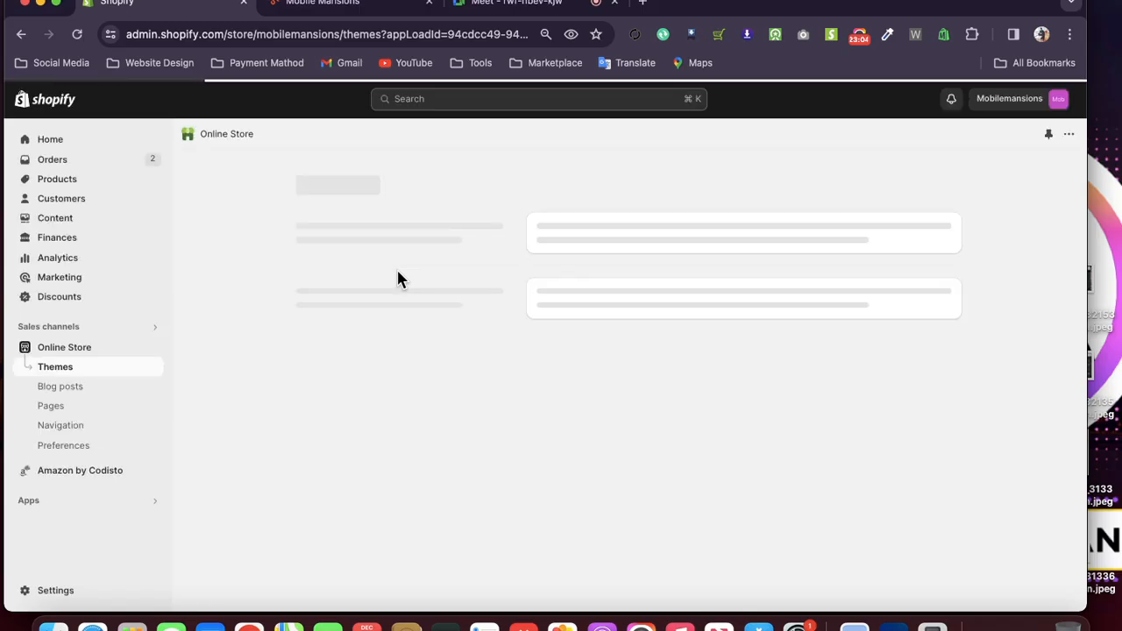
- Try to open the website hellosleek.io in a new browser tab
click(643, 4)
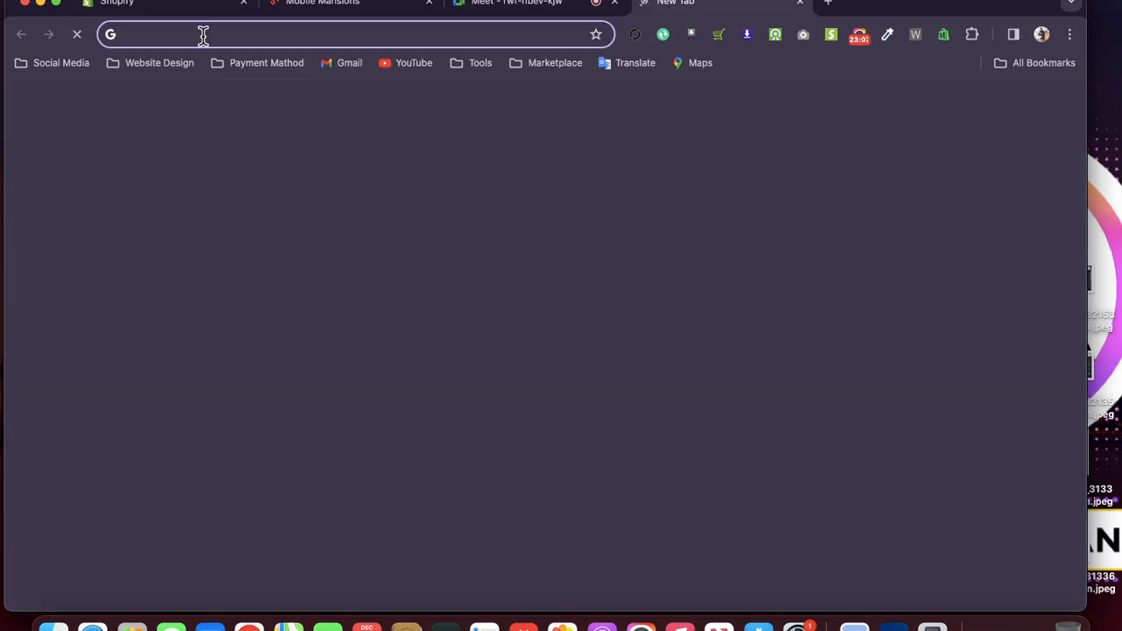
text(l)
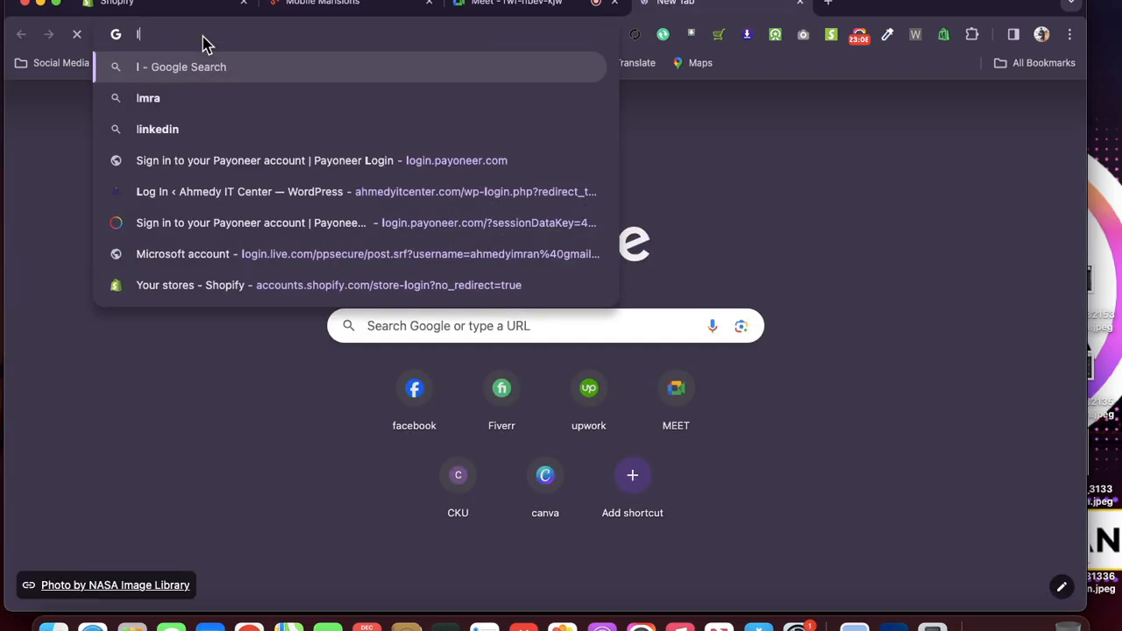
text(hell)
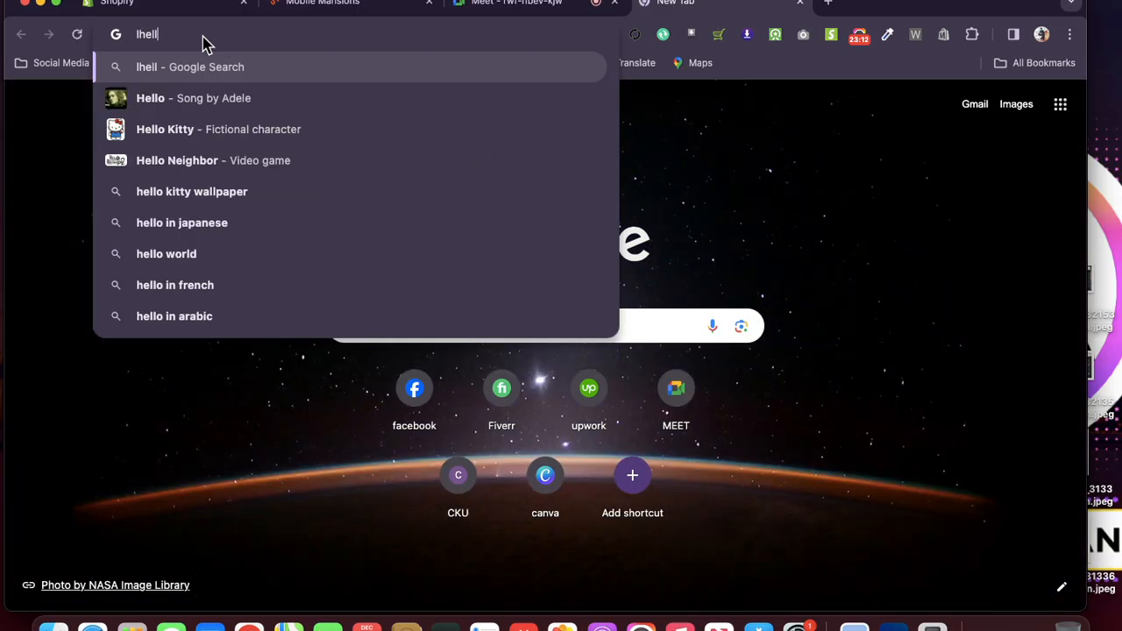
key(BackSpace)
key(BackSpace)
key(BackSpace)
key(BackSpace)
key(BackSpace)
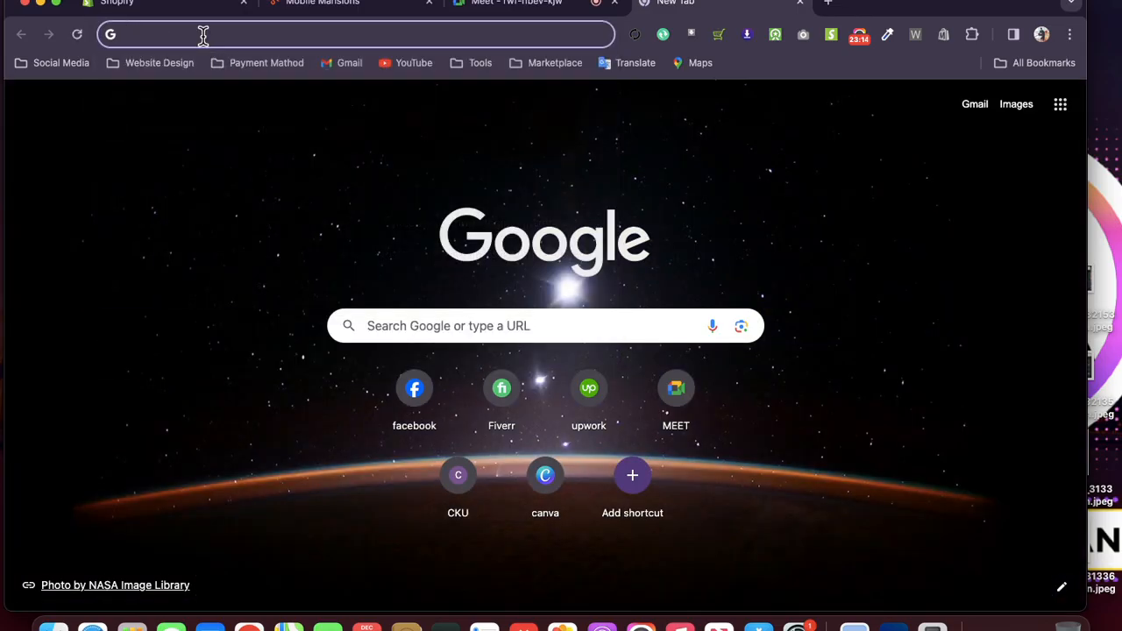
text(he)
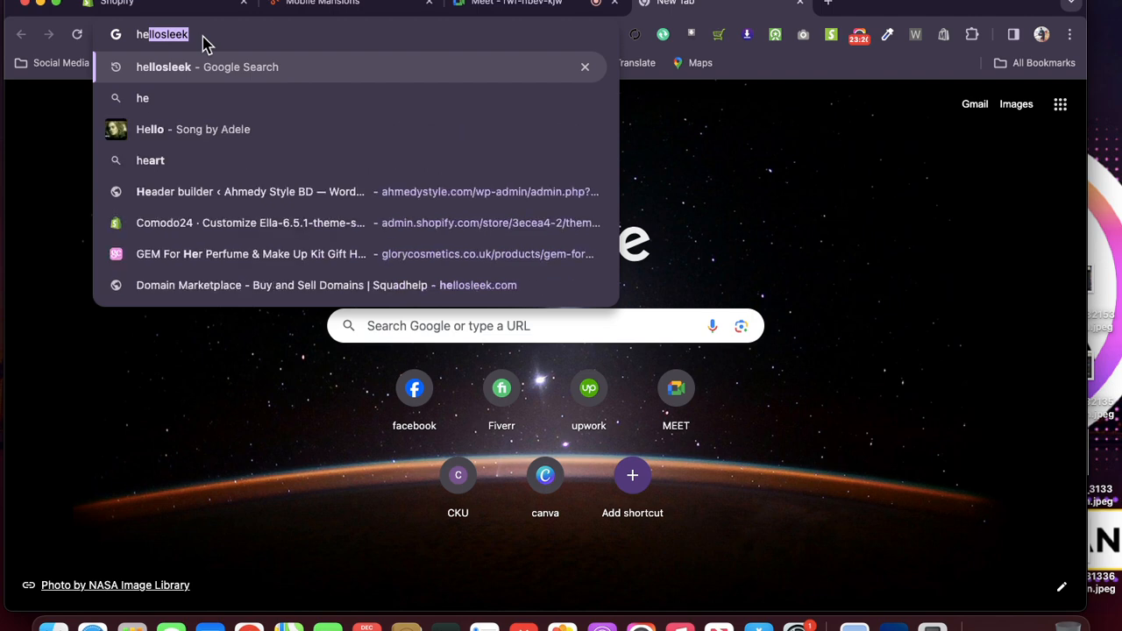
text(llo)
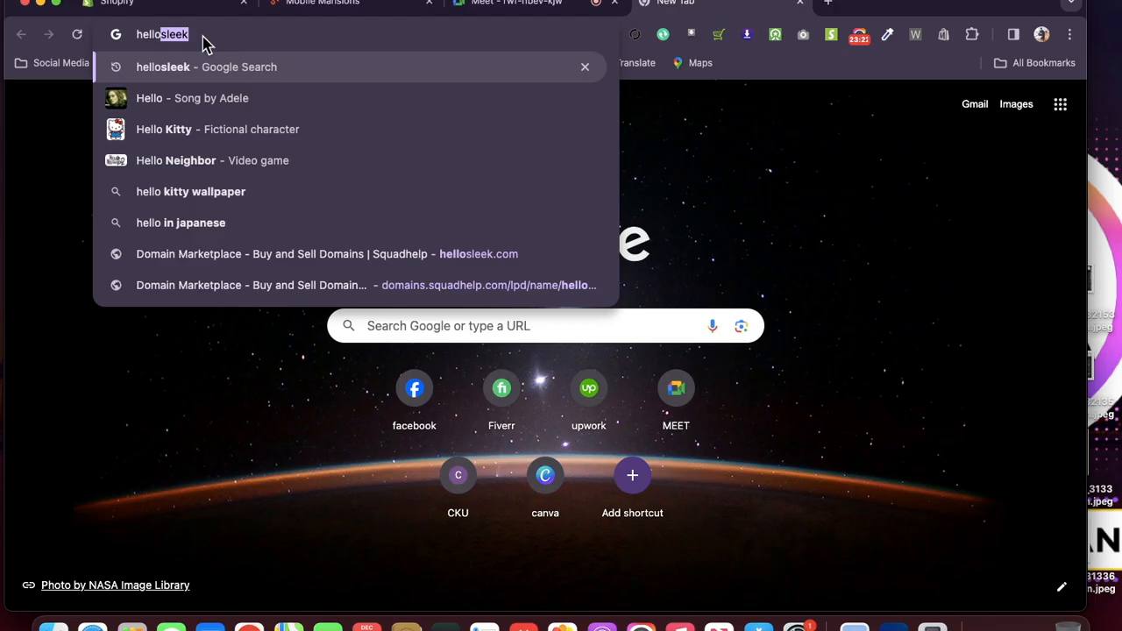
text(slee)
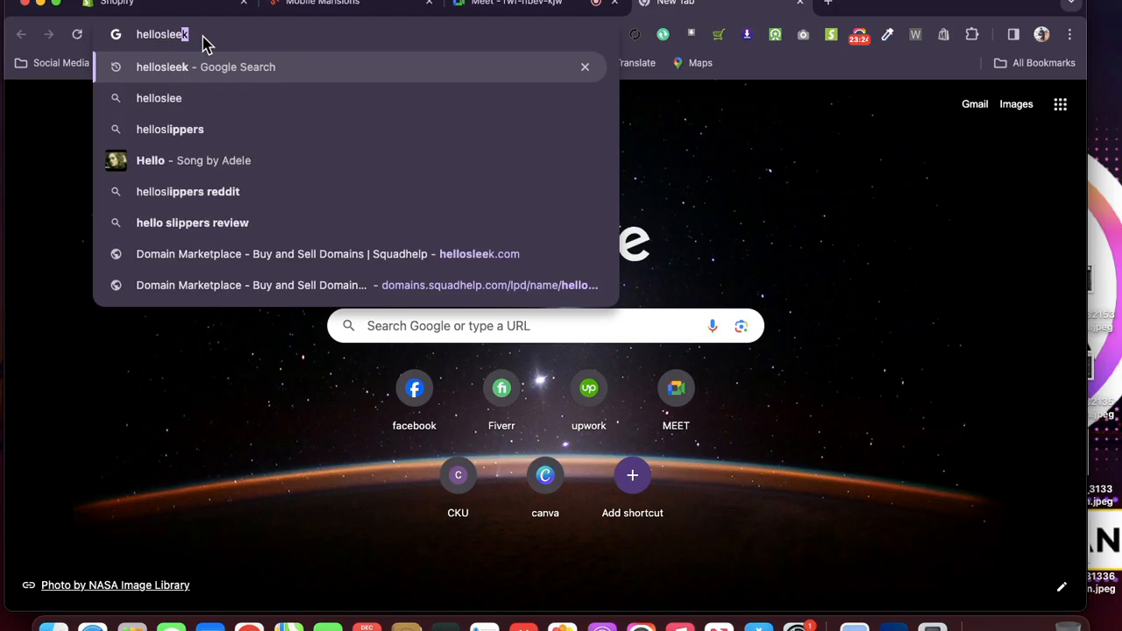
text(k)
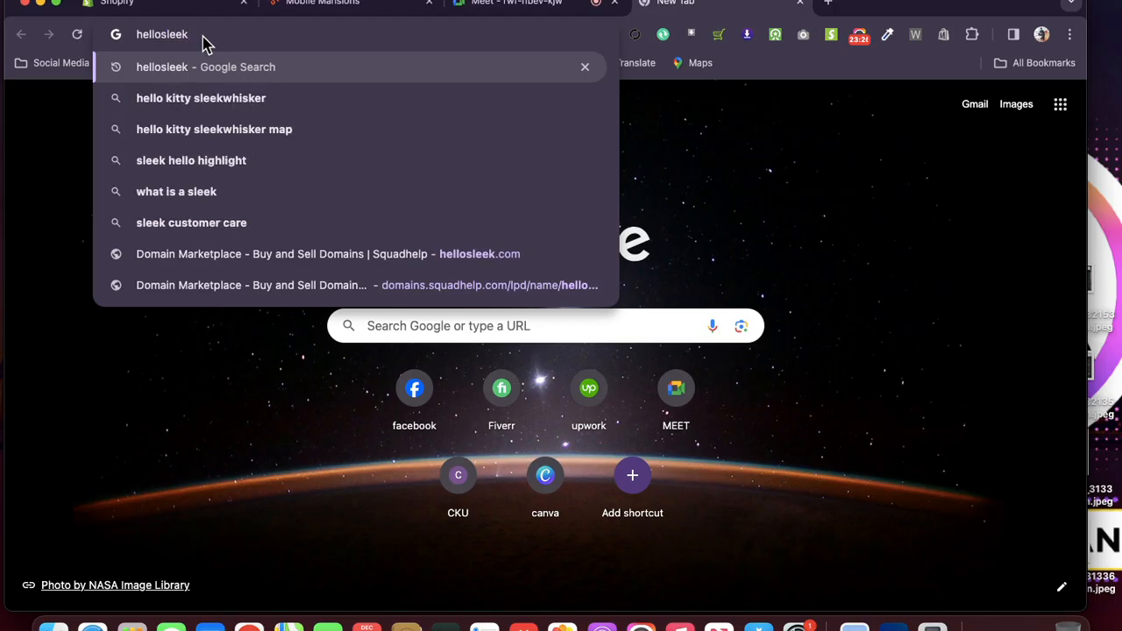
text(.)
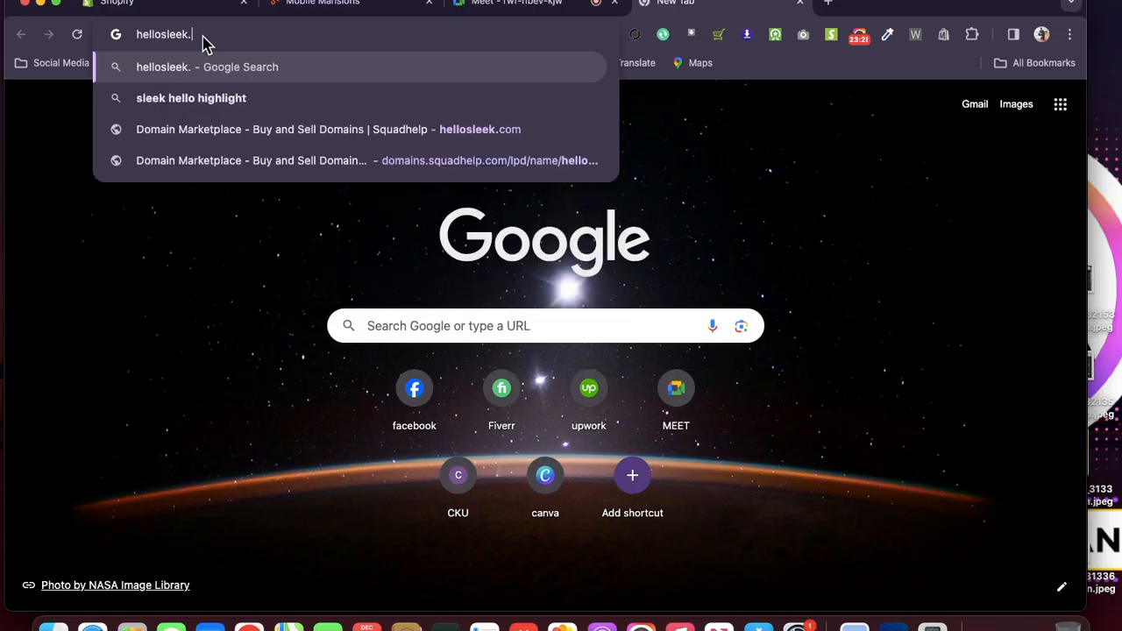
text(co)
key(BackSpace)
key(BackSpace)
text(io)
key(Return)
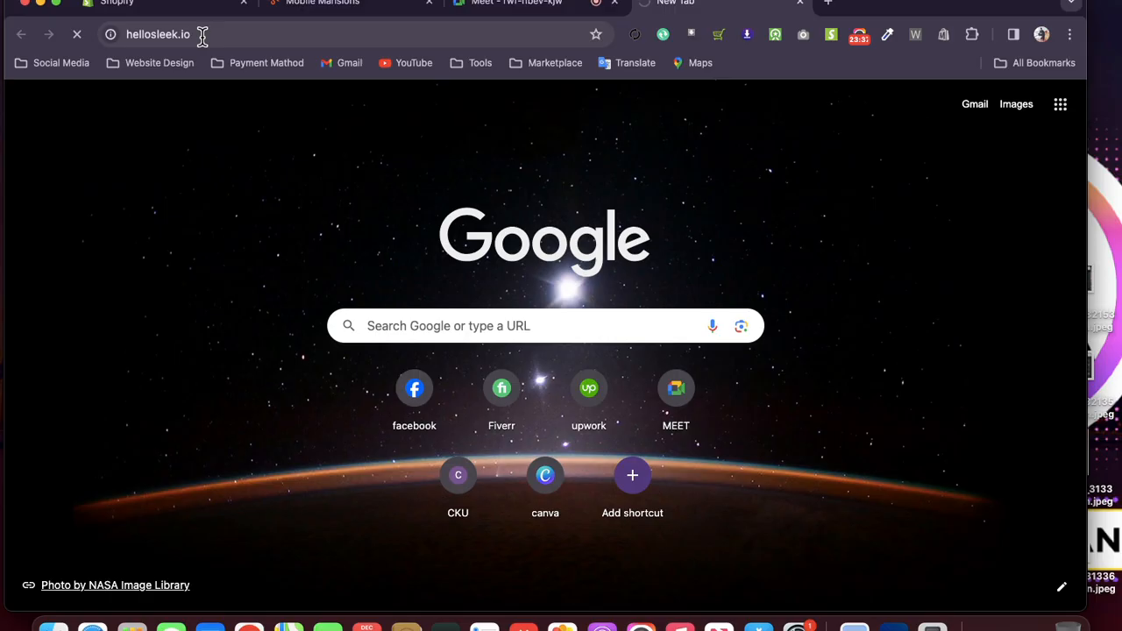
- Try the address hellosleek.oi in place of the previous one
click(202, 35)
click(289, 34)
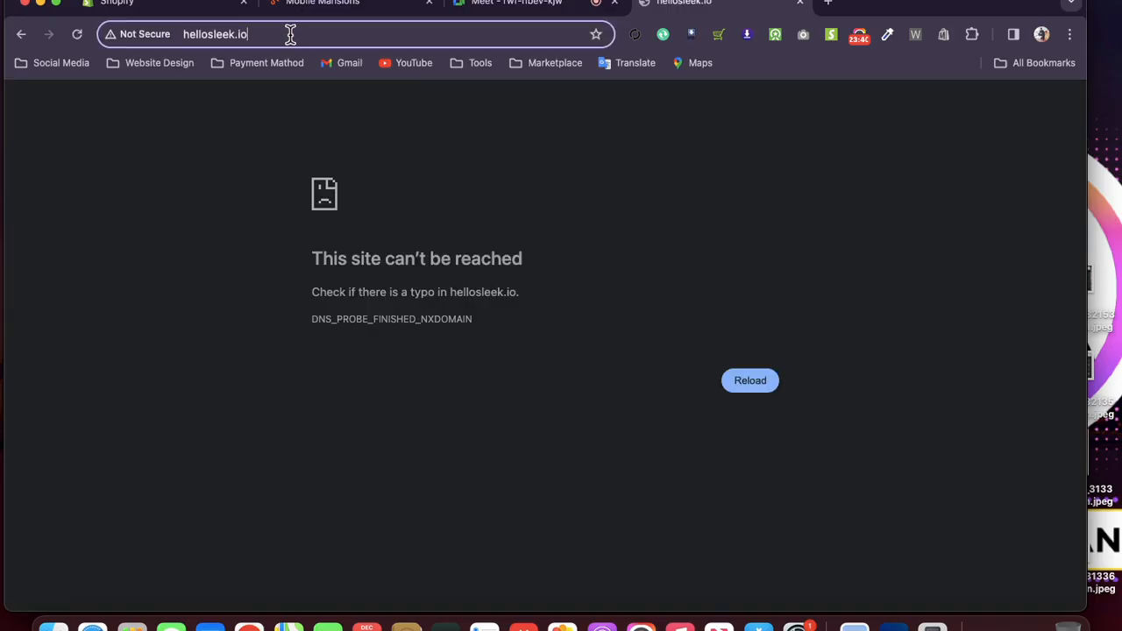
key(BackSpace)
key(BackSpace)
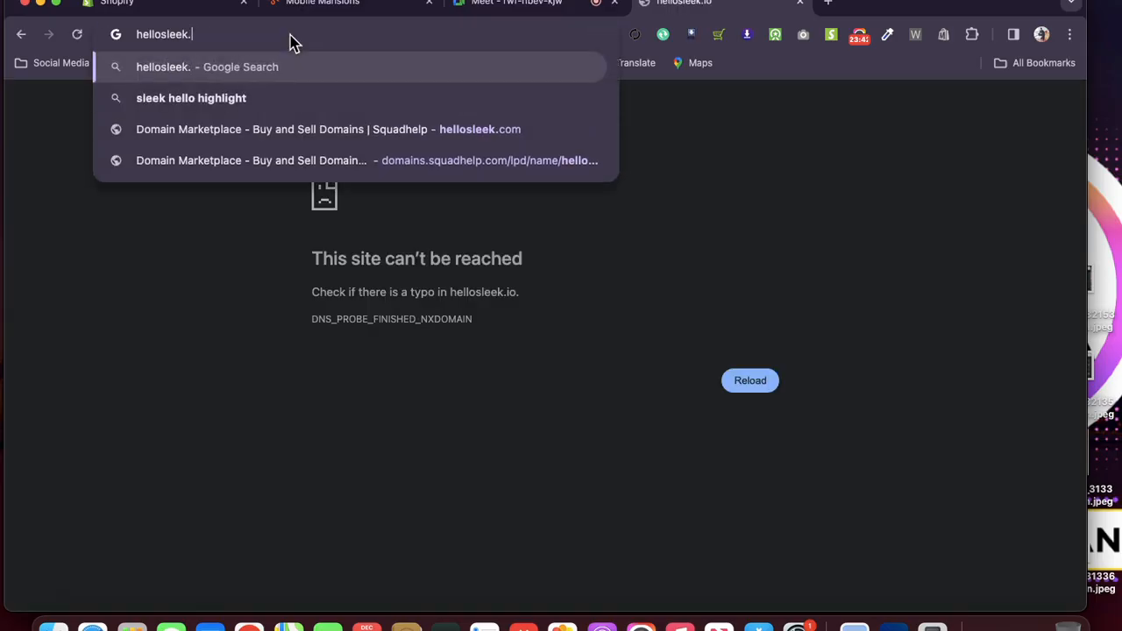
text(oi)
key(Return)
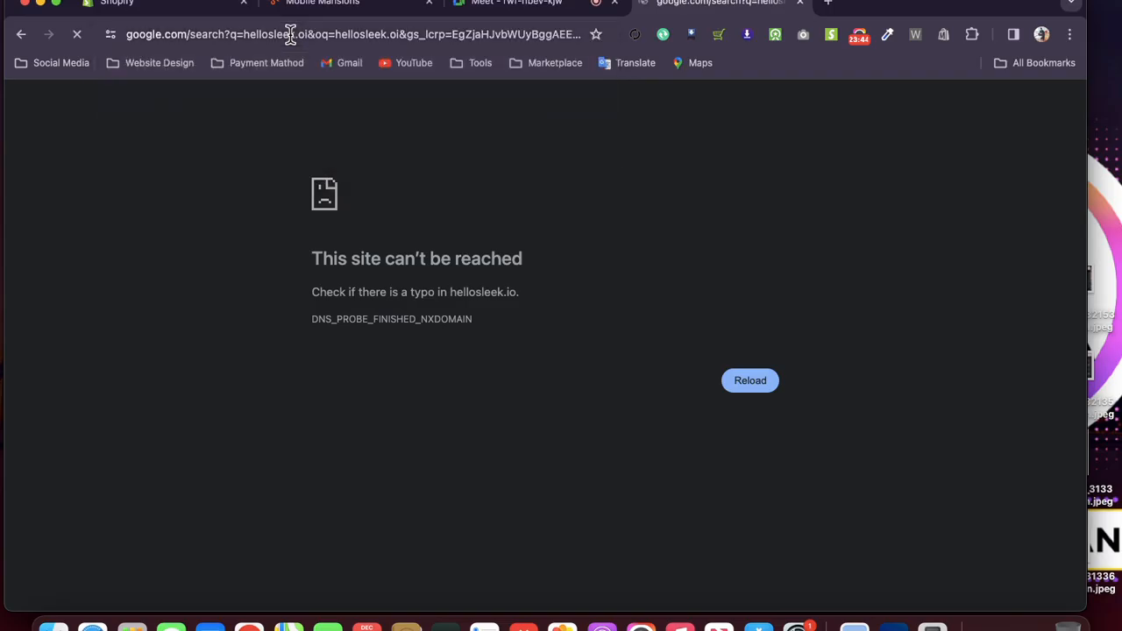
- Search Google for hellosleek and look through the results for the store's website
click(256, 119)
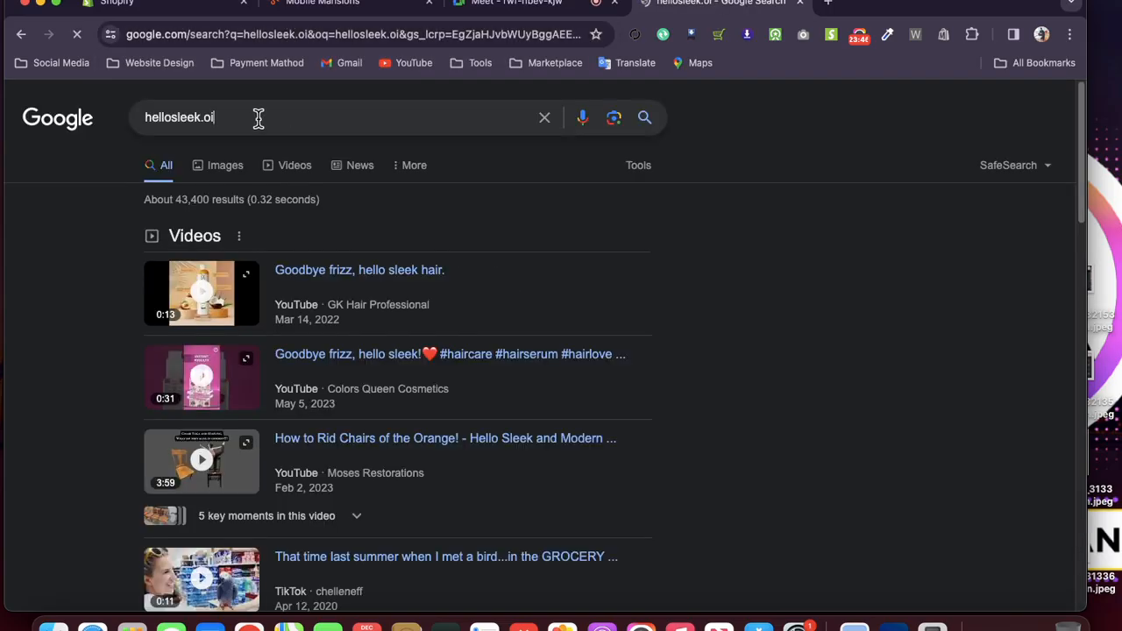
key(BackSpace)
key(BackSpace)
key(BackSpace)
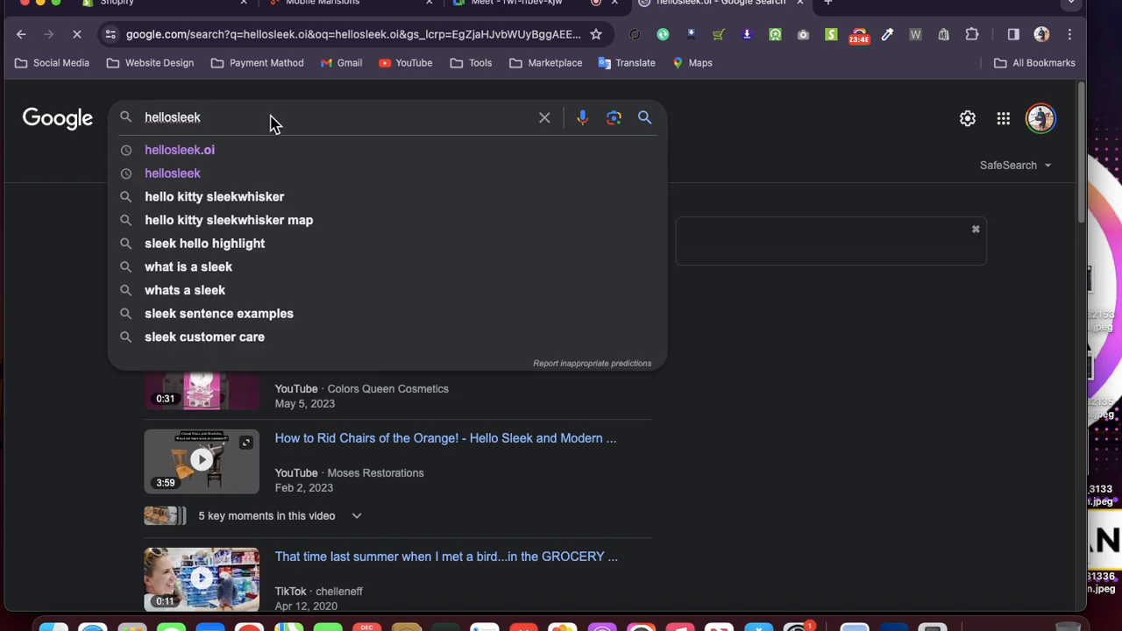
key(Return)
scroll(264, 313, down, 10)
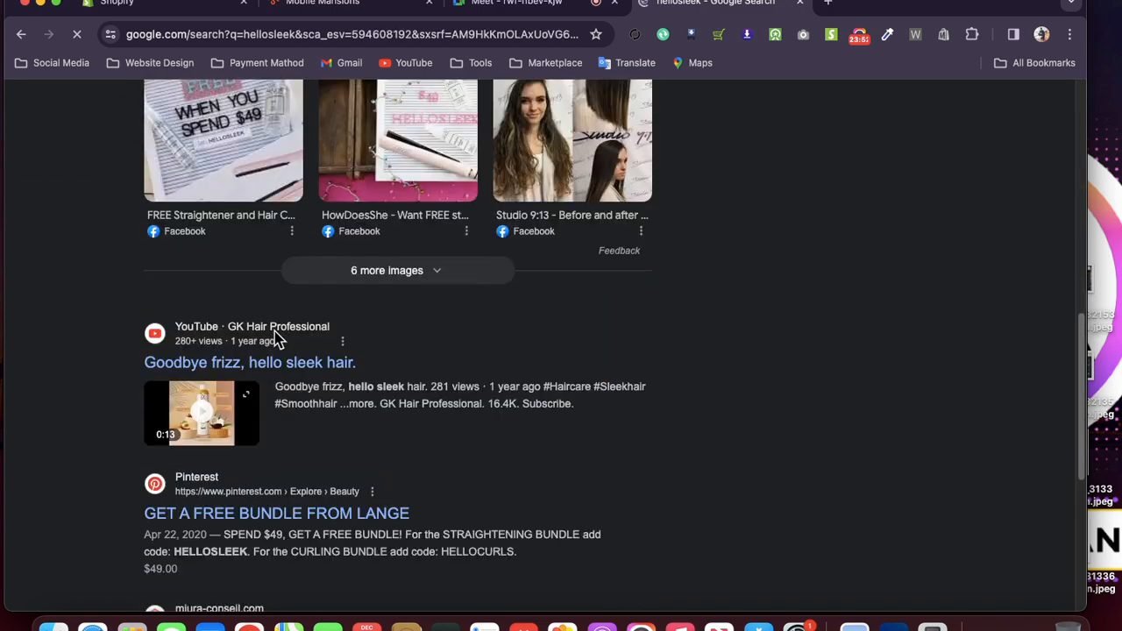
scroll(289, 331, up, 10)
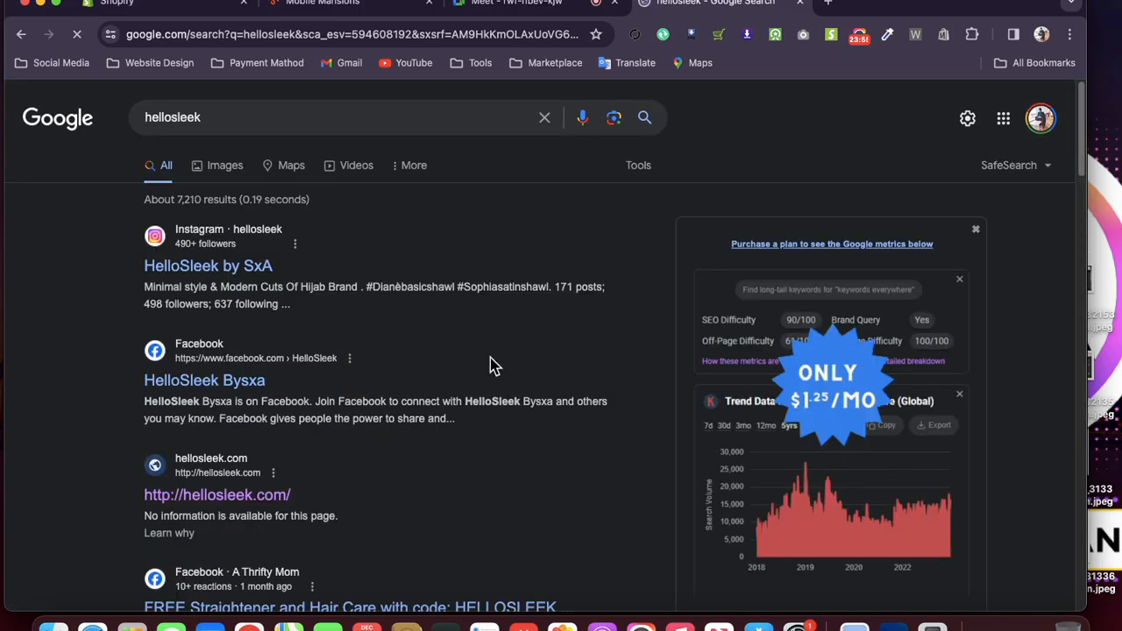
scroll(112, 346, down, 4)
scroll(113, 344, up, 4)
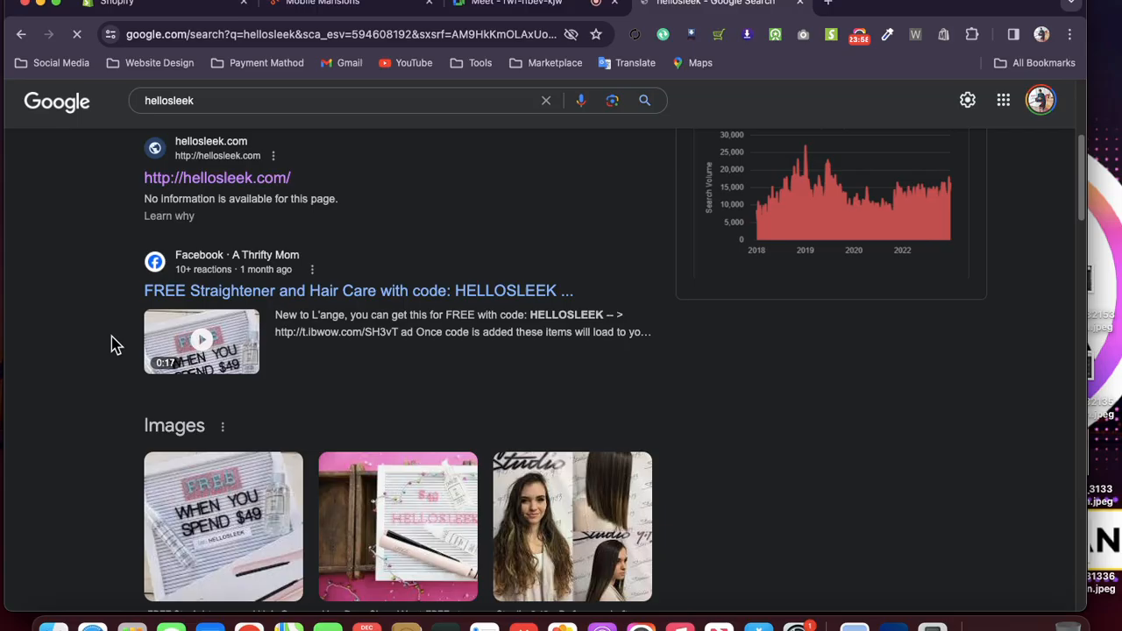
- Close the search results tab, return to the Mobilemansions store admin and reload its themes page
click(804, 7)
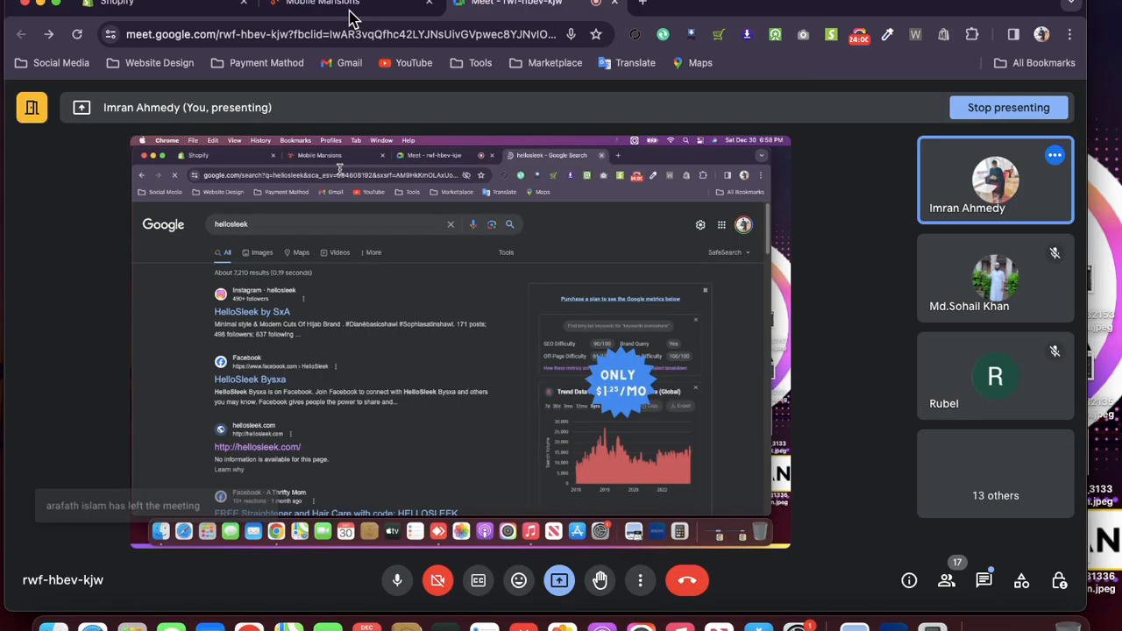
click(349, 7)
click(123, 5)
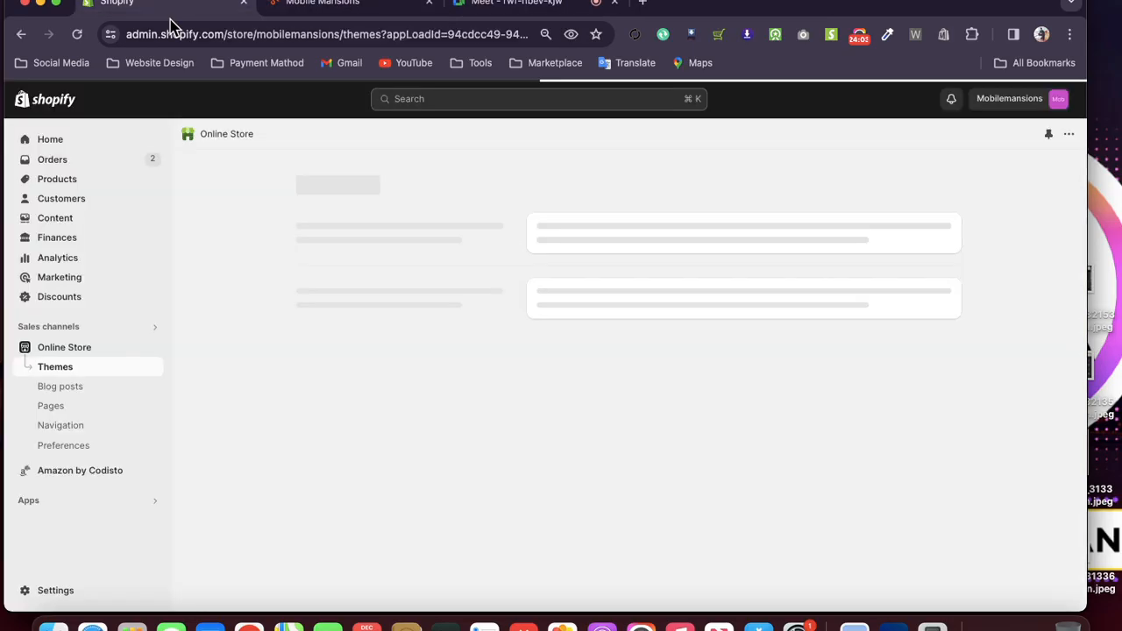
click(77, 36)
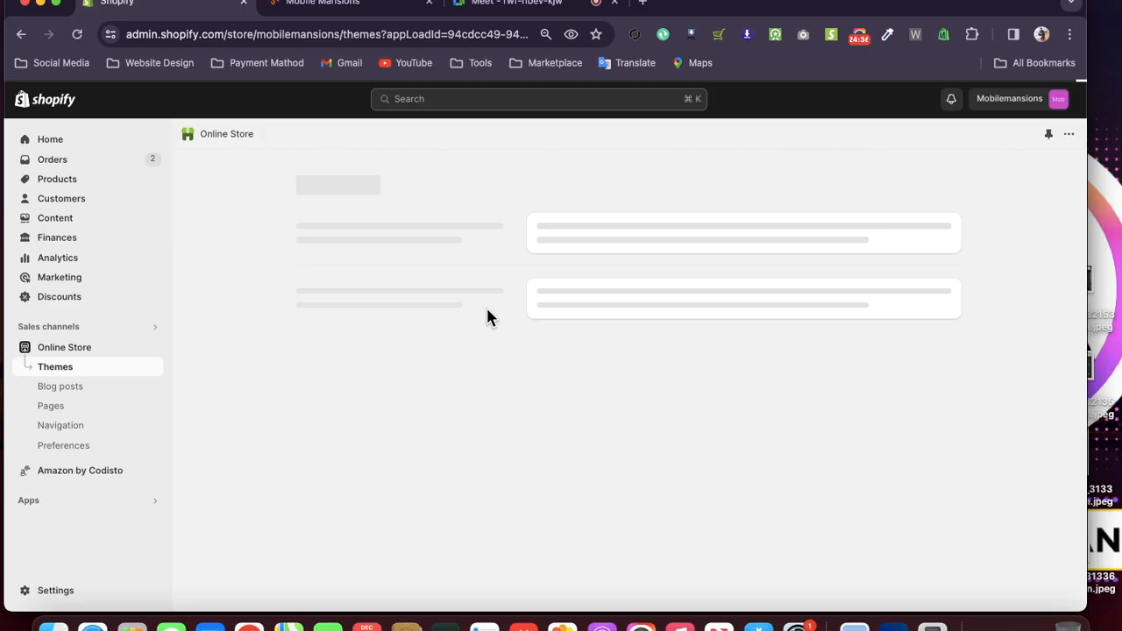
- Reopen the online store themes page by way of the blog posts page and the store settings
click(68, 387)
click(70, 369)
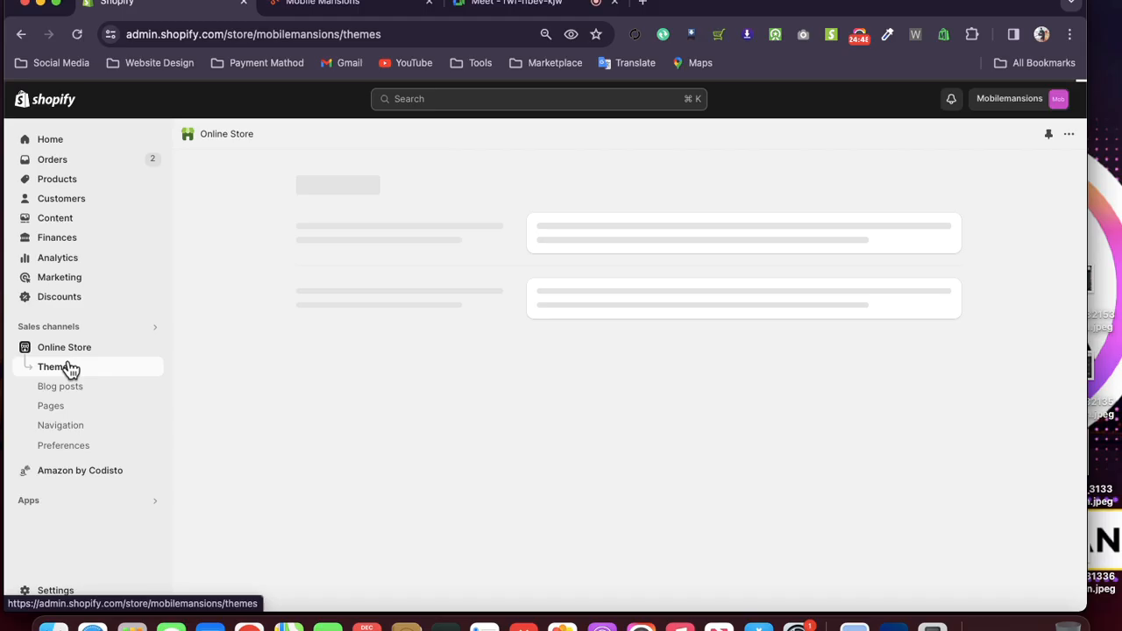
click(57, 593)
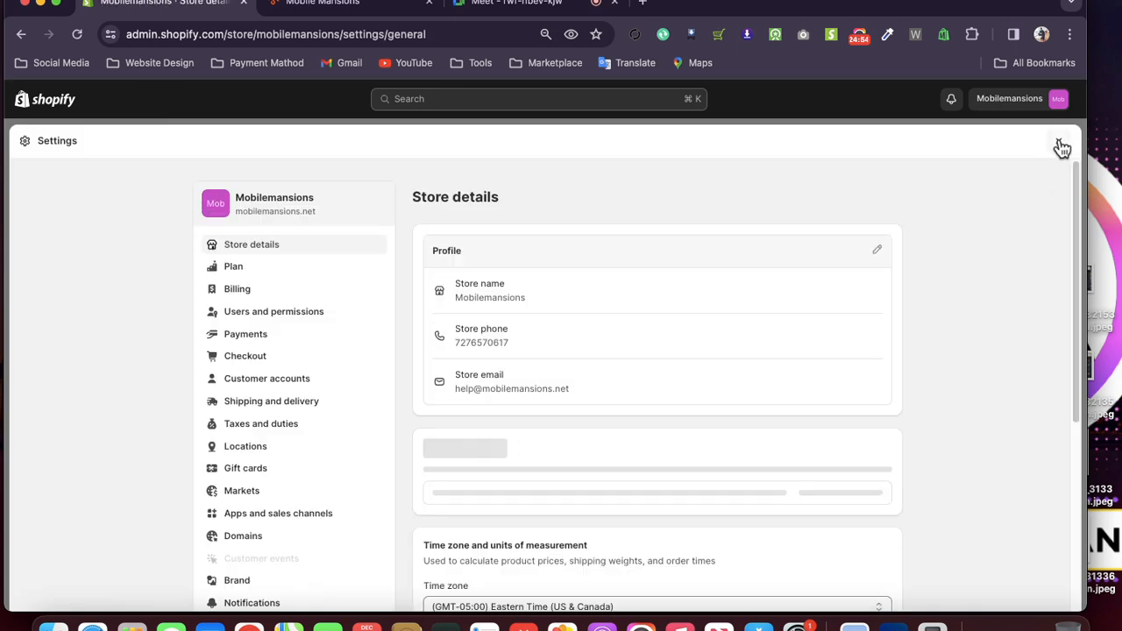
click(1060, 145)
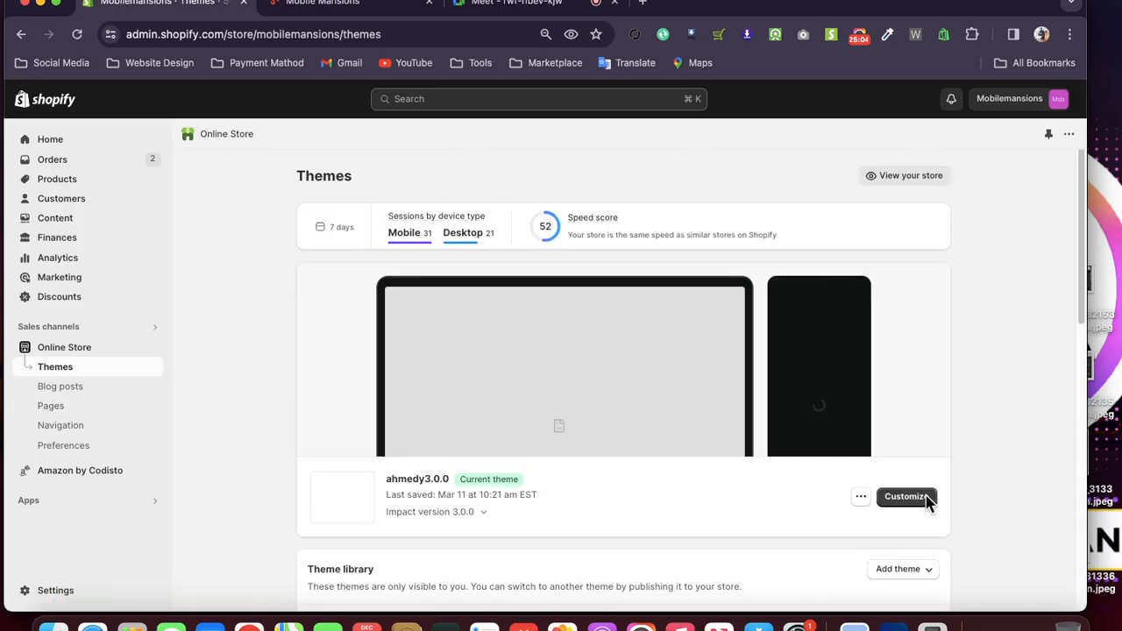
- Open the current theme ahmedy3.0.0 for customization, dismiss the welcome chat message and view its app embeds and theme settings
click(907, 497)
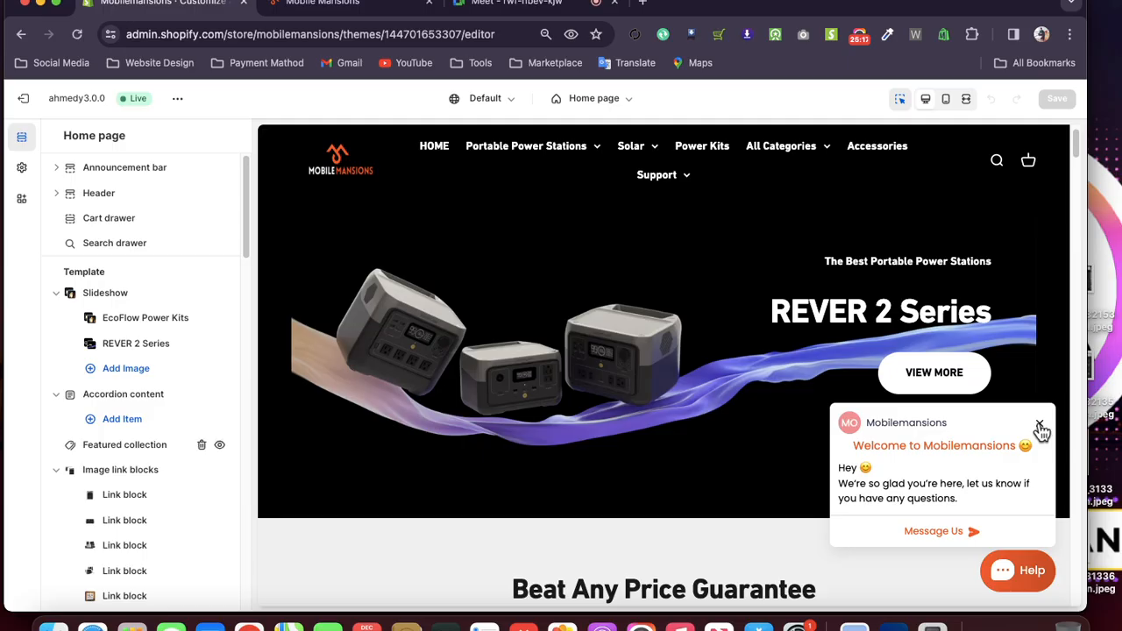
click(1039, 427)
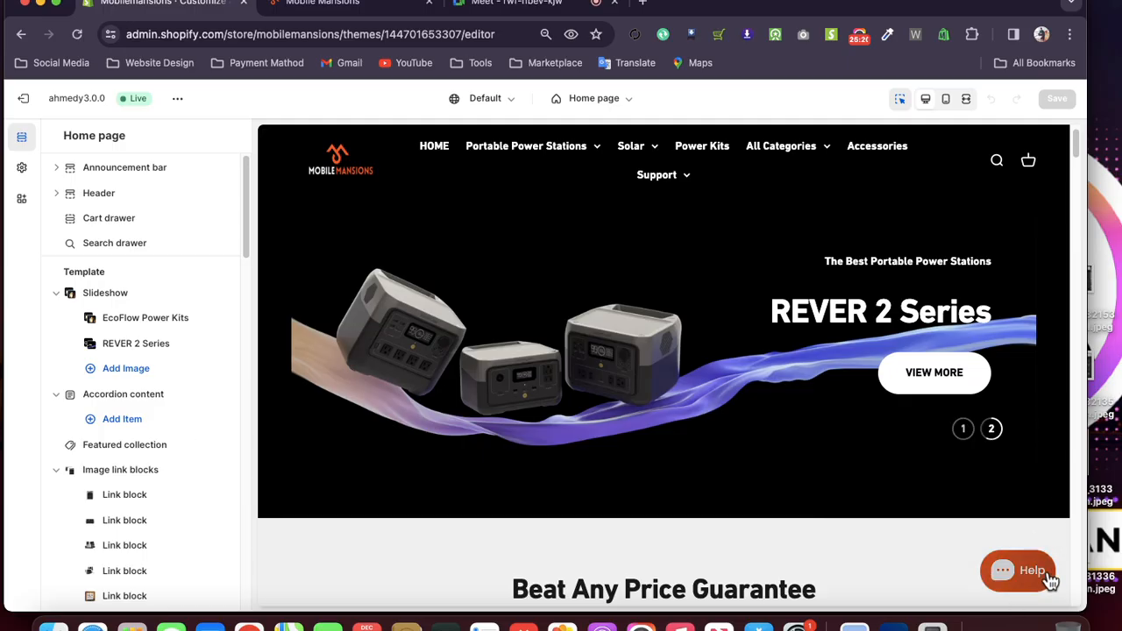
click(21, 201)
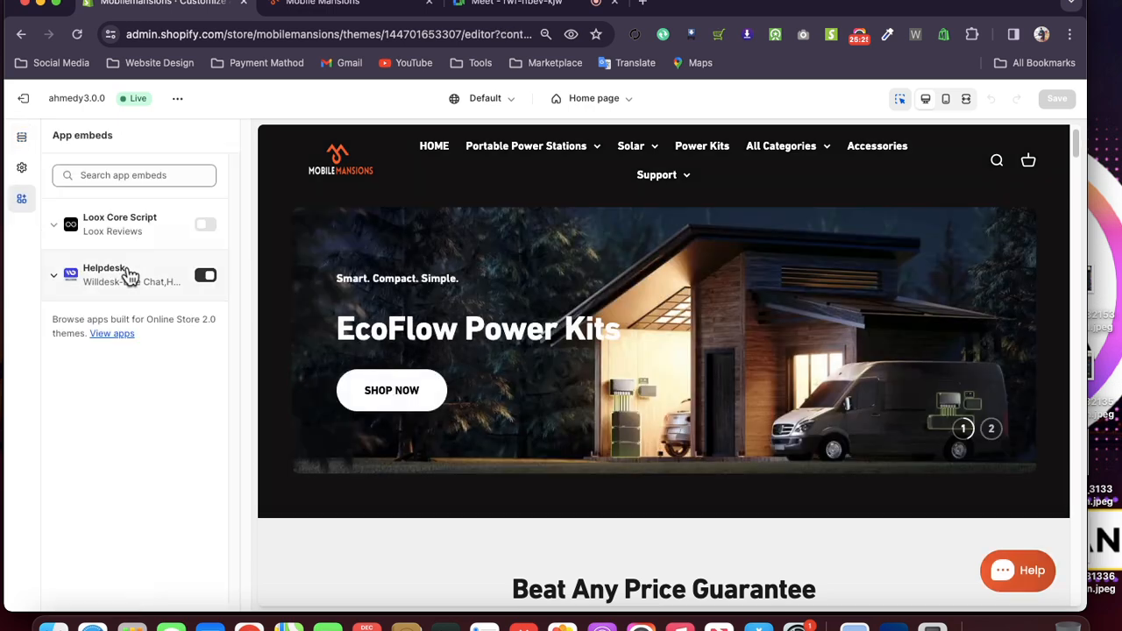
click(21, 167)
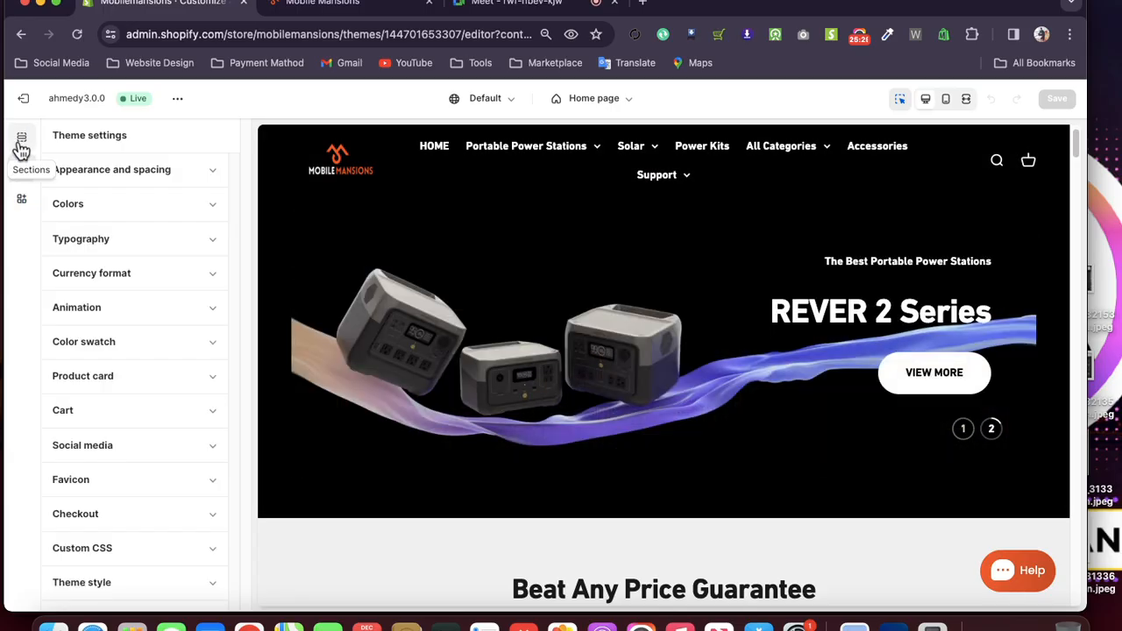
click(21, 148)
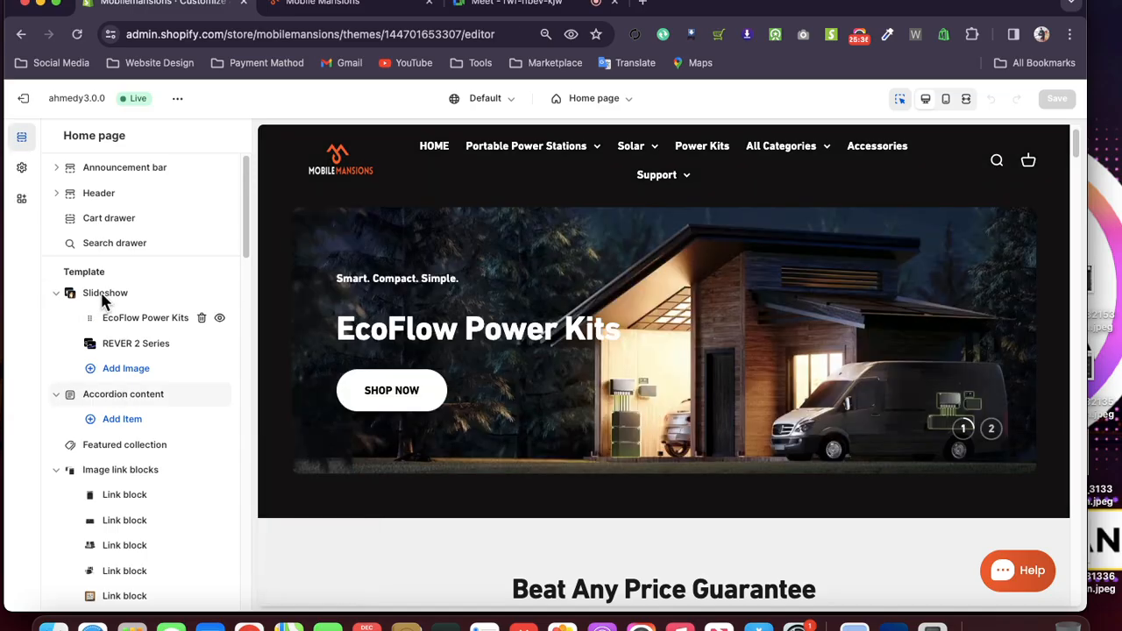
- Open the home page Slideshow section and look over its image size, controls and transition settings
click(105, 298)
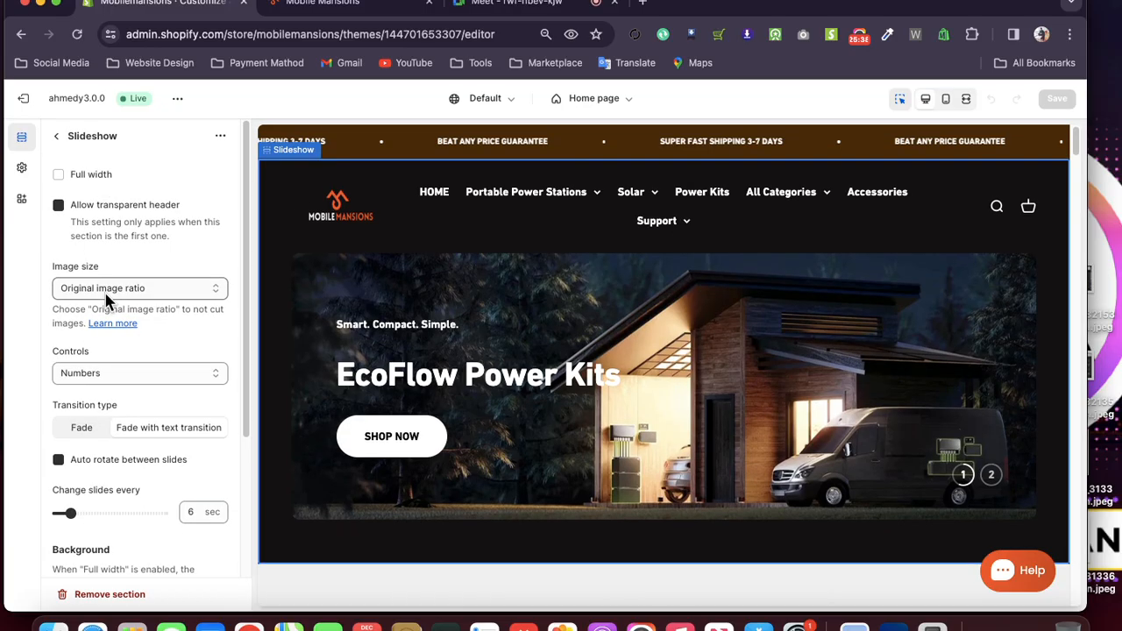
click(105, 296)
click(20, 301)
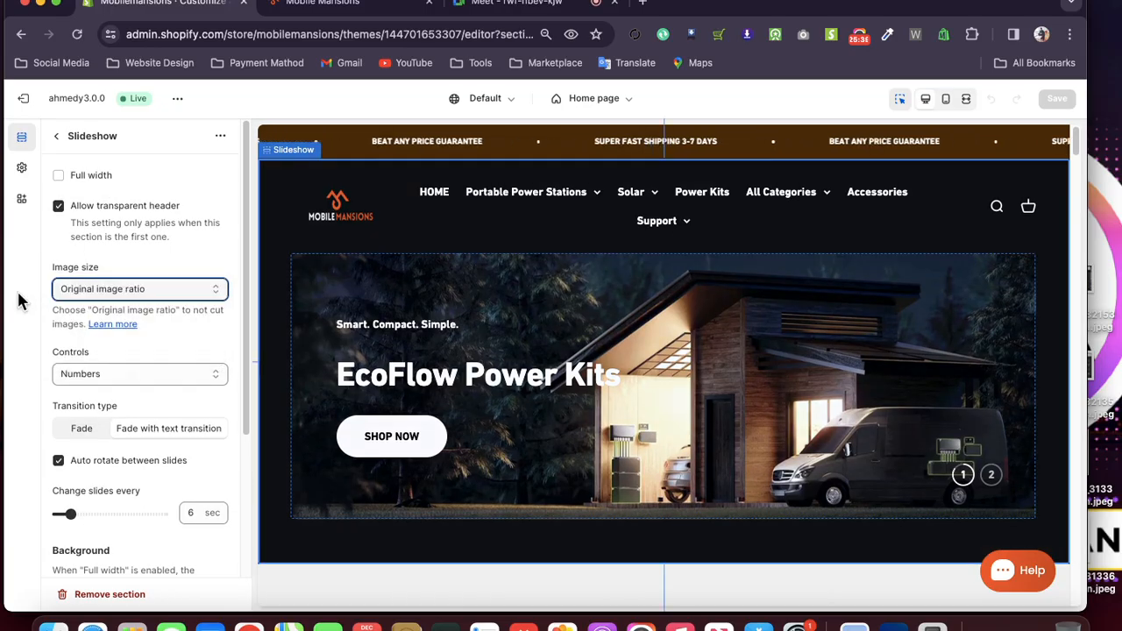
scroll(95, 308, down, 3)
scroll(95, 308, up, 3)
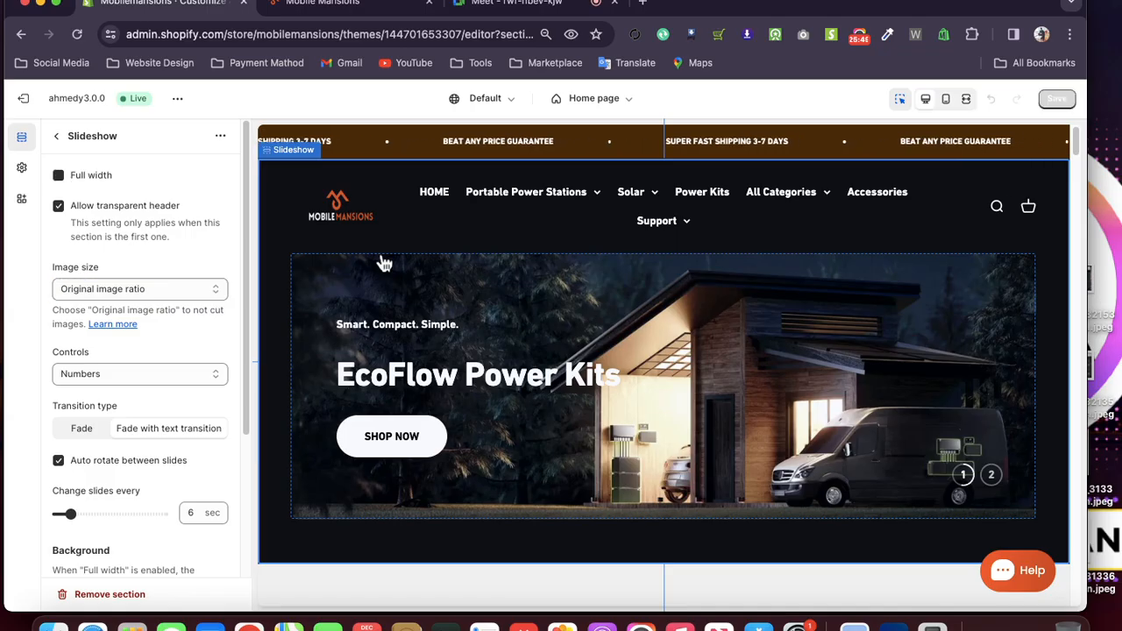
- Try the slideshow at full width in the preview and switch the option back off
click(59, 176)
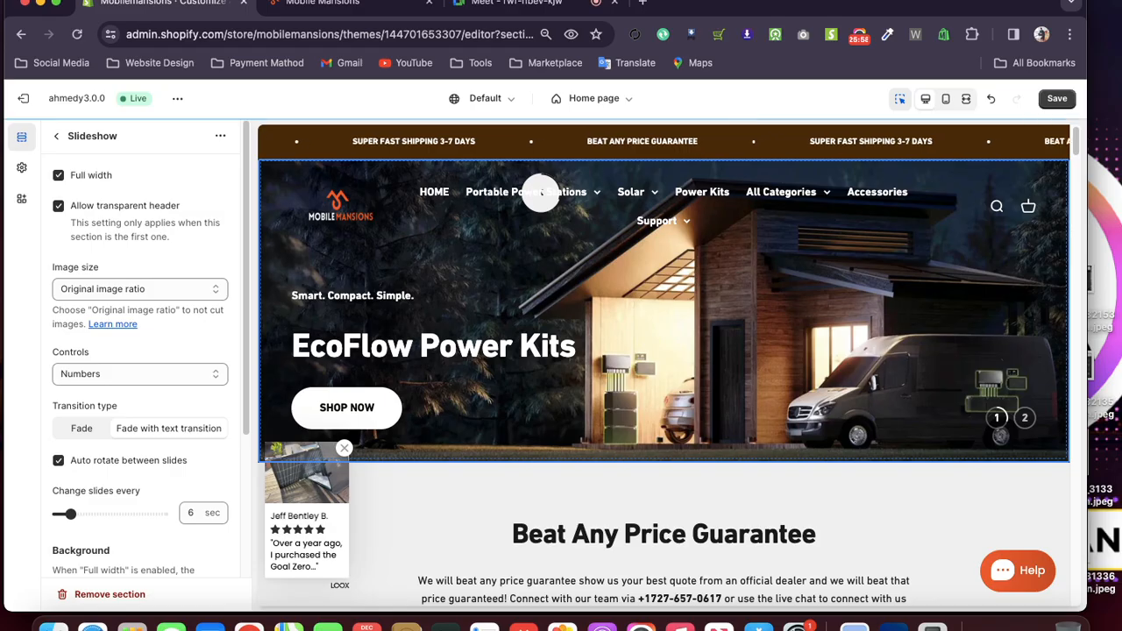
scroll(824, 263, down, 1)
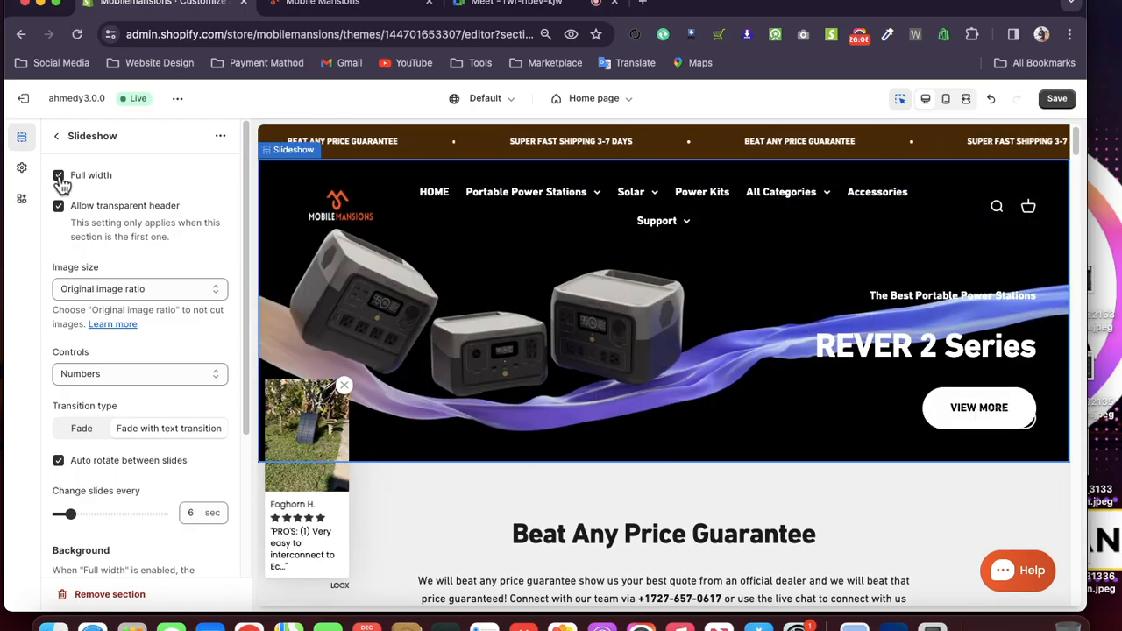
click(59, 178)
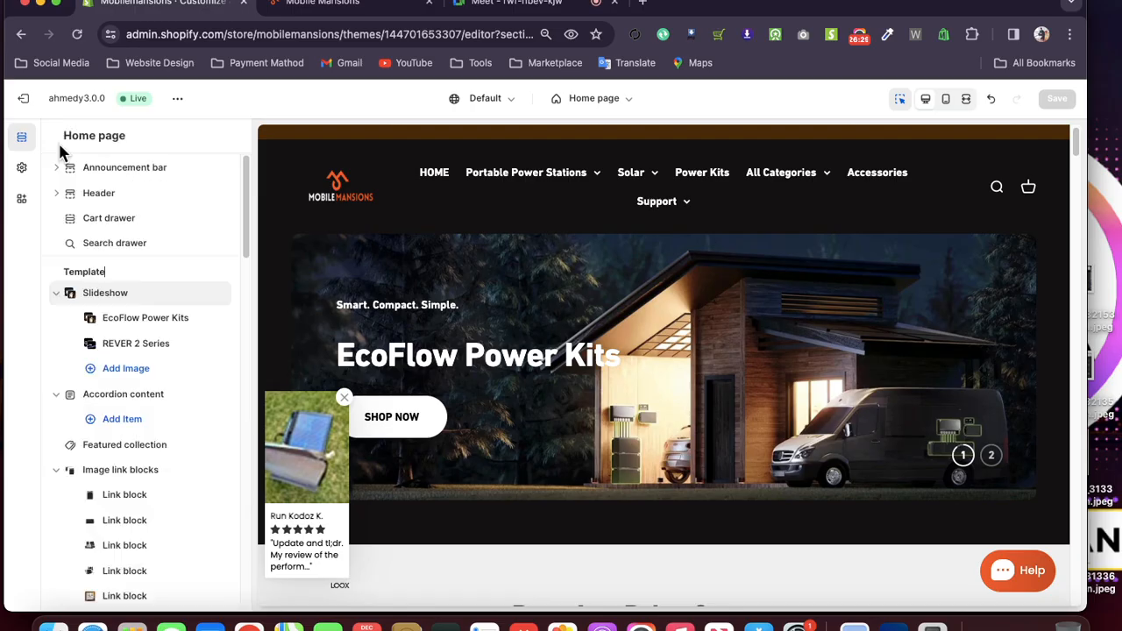
- Open the Header section from the home page sections, look over its settings and check the sticky header while scrolling the storefront preview
click(57, 139)
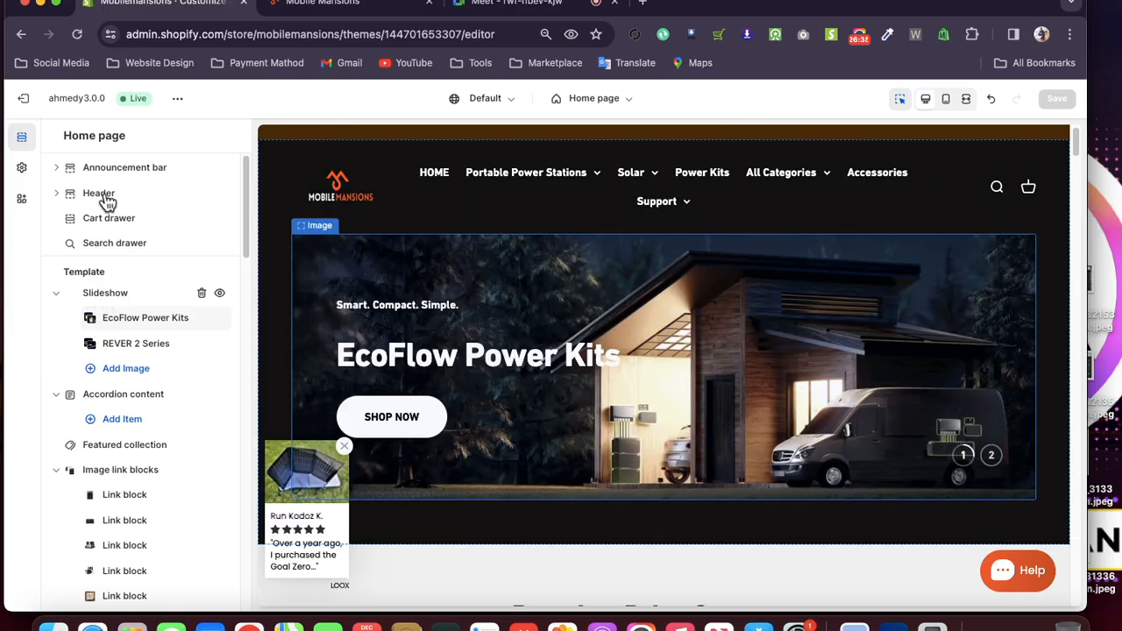
click(58, 194)
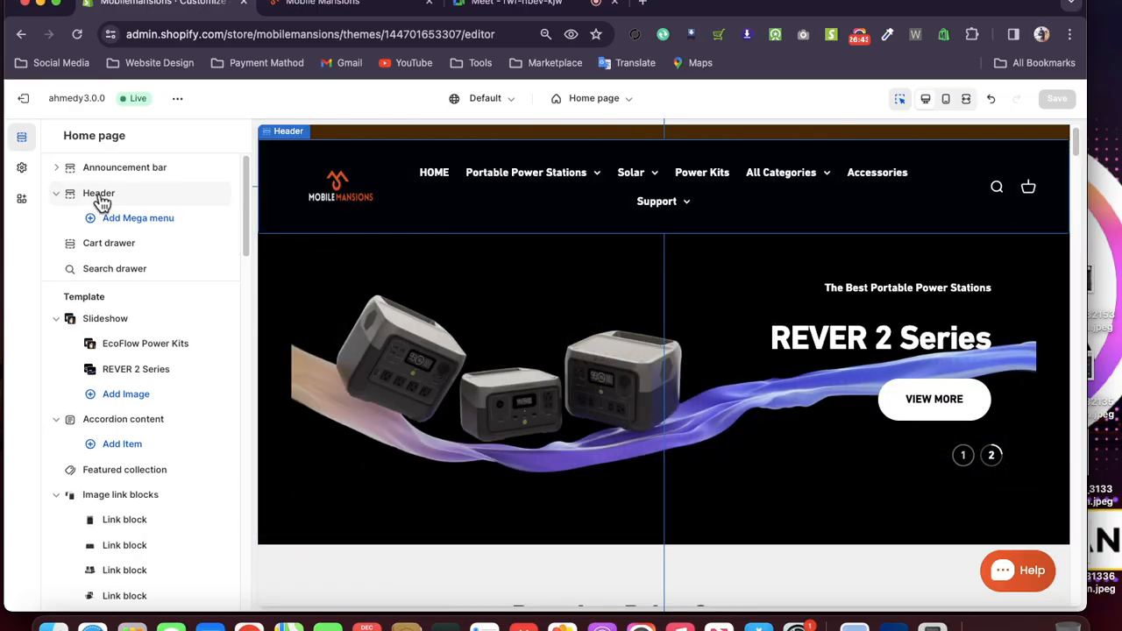
click(100, 197)
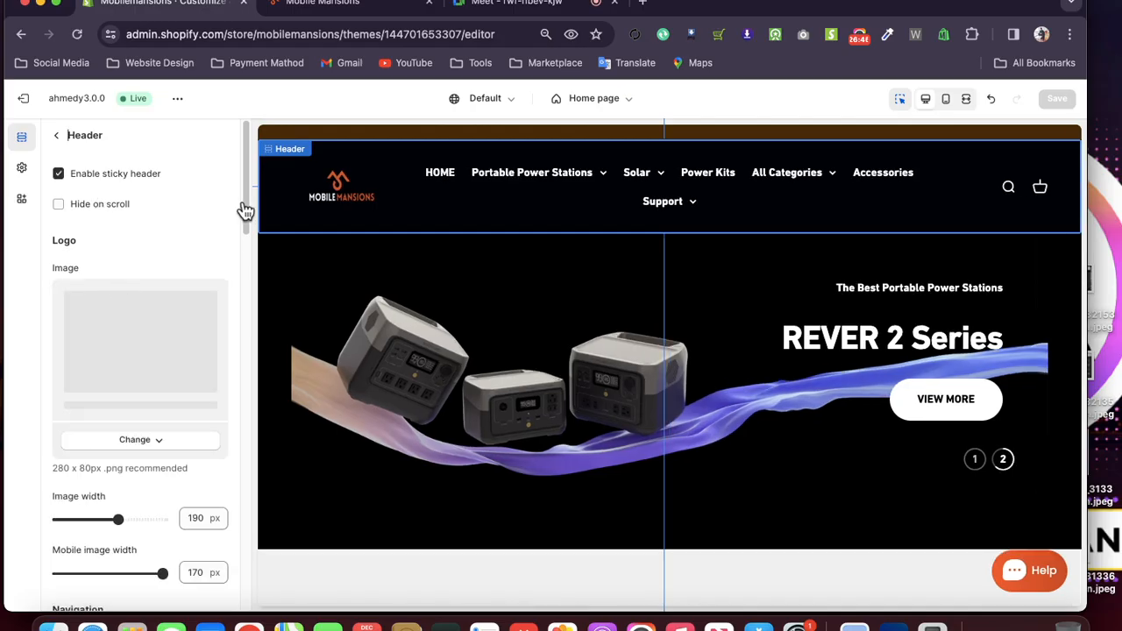
scroll(245, 225, down, 2)
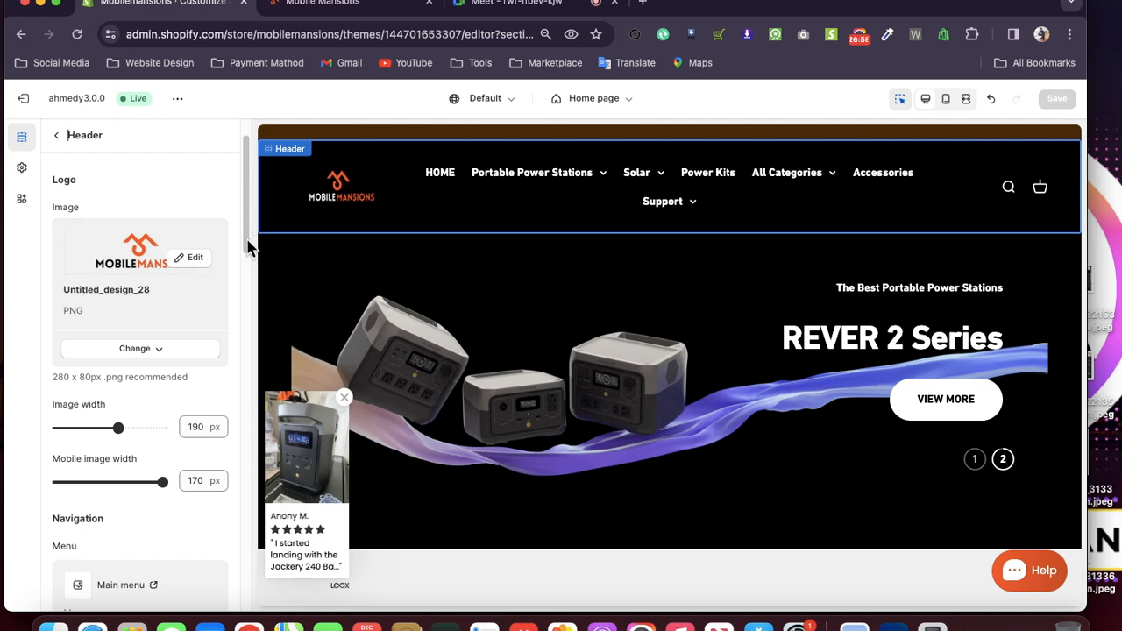
scroll(250, 249, down, 9)
drag(250, 317, 263, 532)
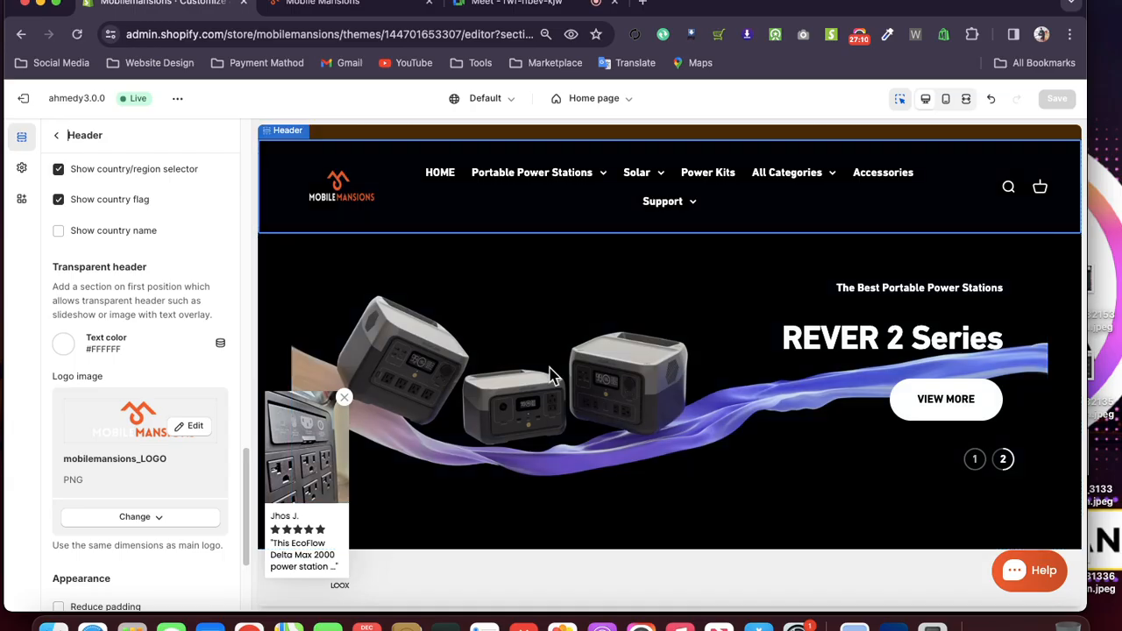
scroll(550, 375, down, 5)
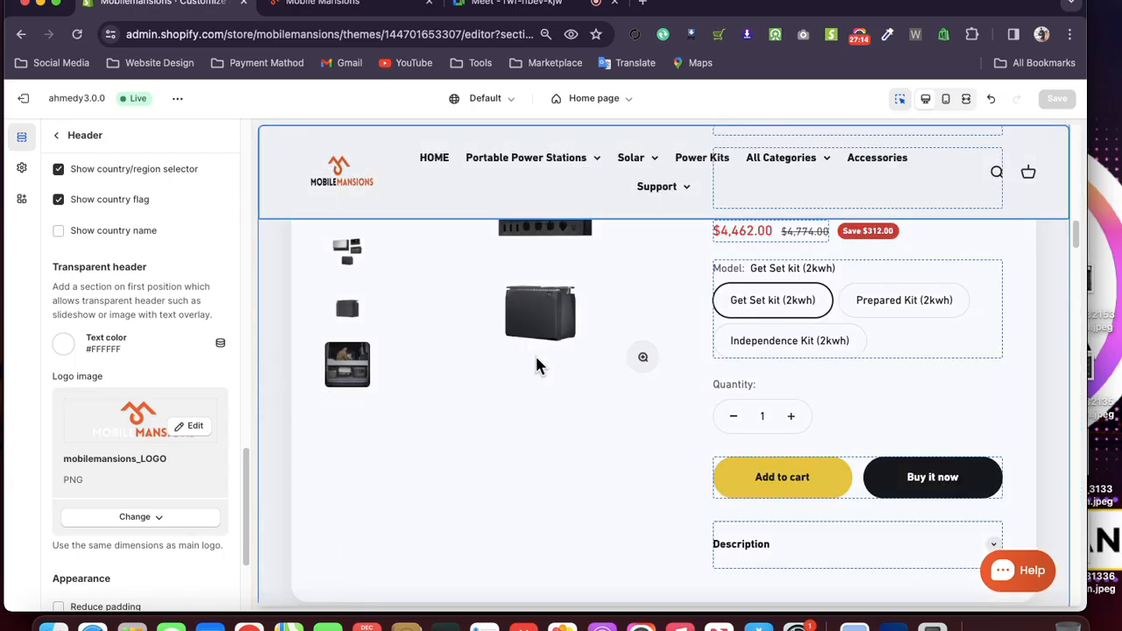
scroll(536, 358, up, 6)
scroll(537, 366, down, 10)
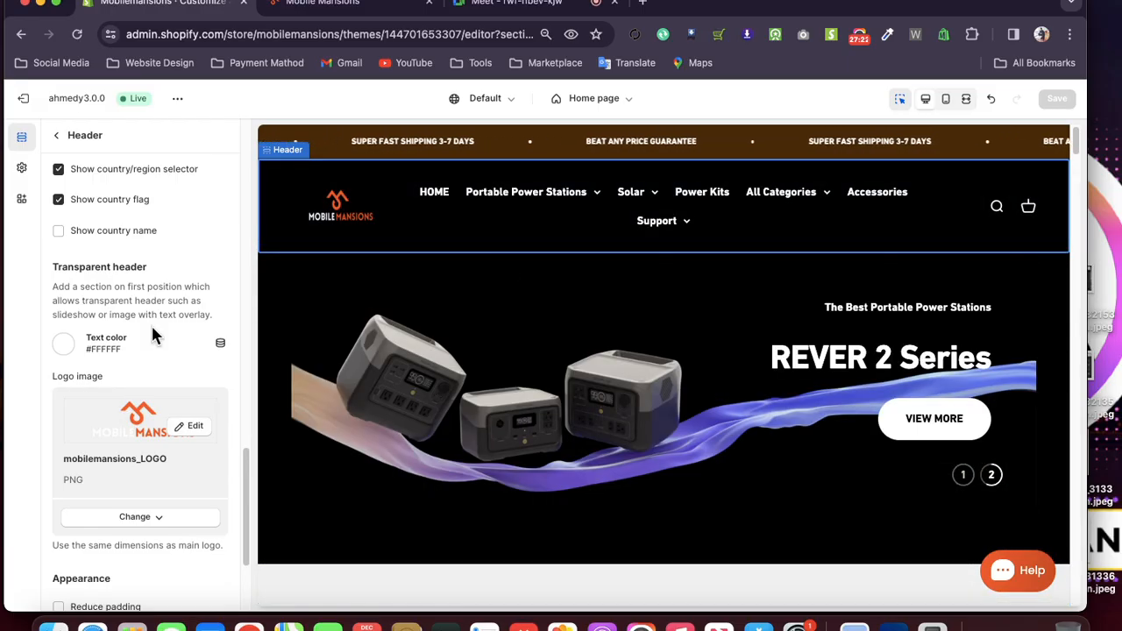
- Review the Header section's sticky, logo, desktop layout and transparent header settings and return to the home page sections
scroll(151, 330, up, 10)
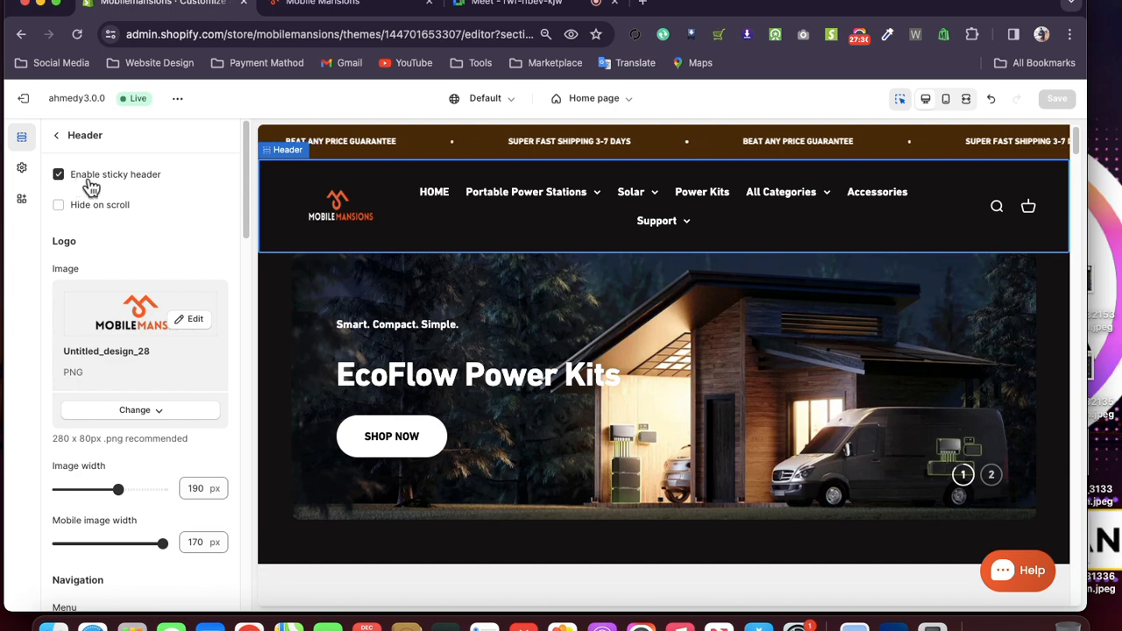
scroll(136, 302, down, 1)
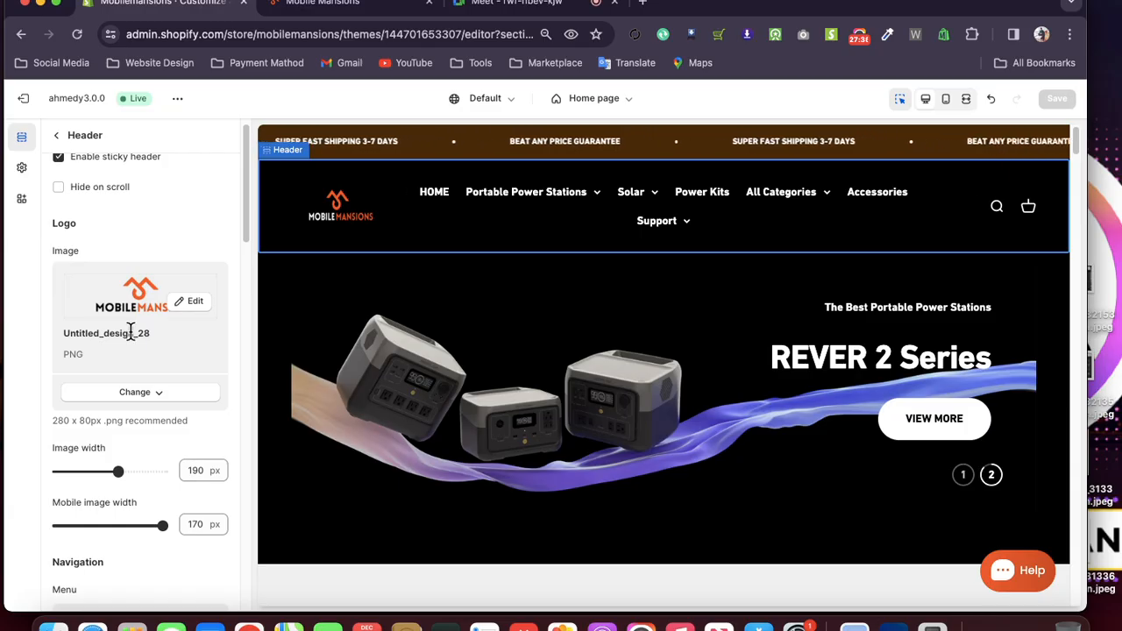
scroll(129, 332, up, 1)
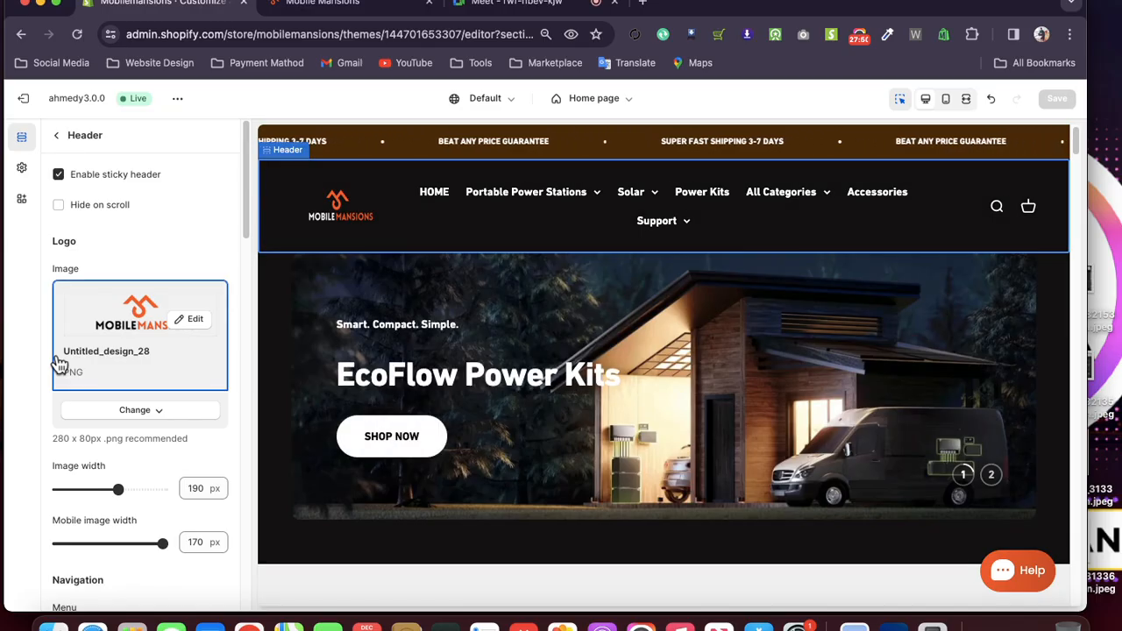
scroll(213, 363, down, 12)
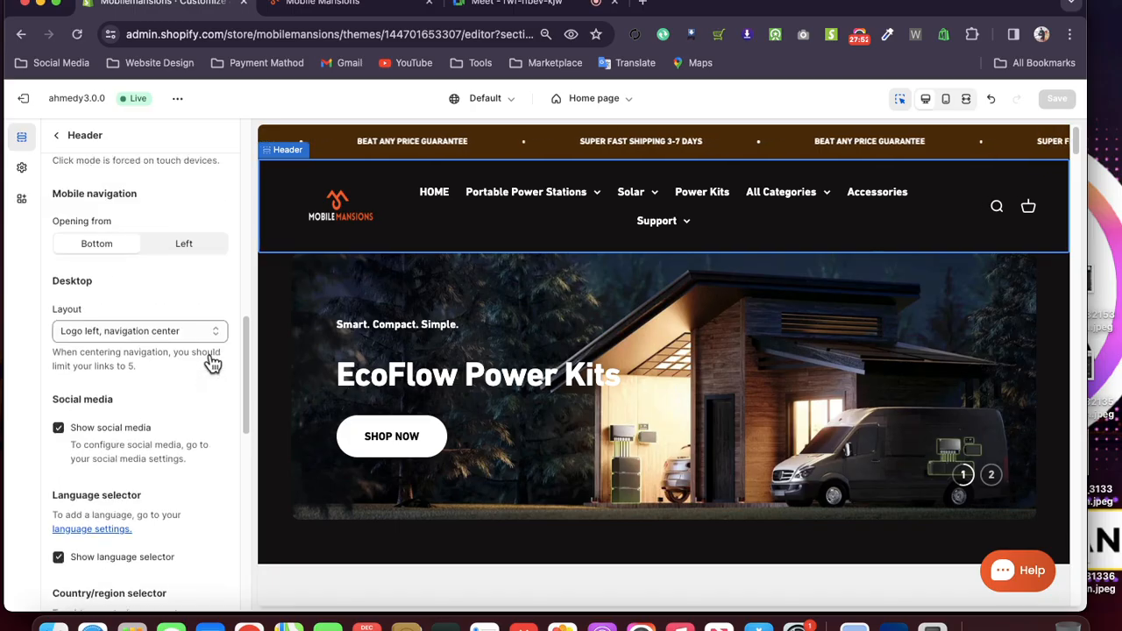
scroll(214, 363, up, 10)
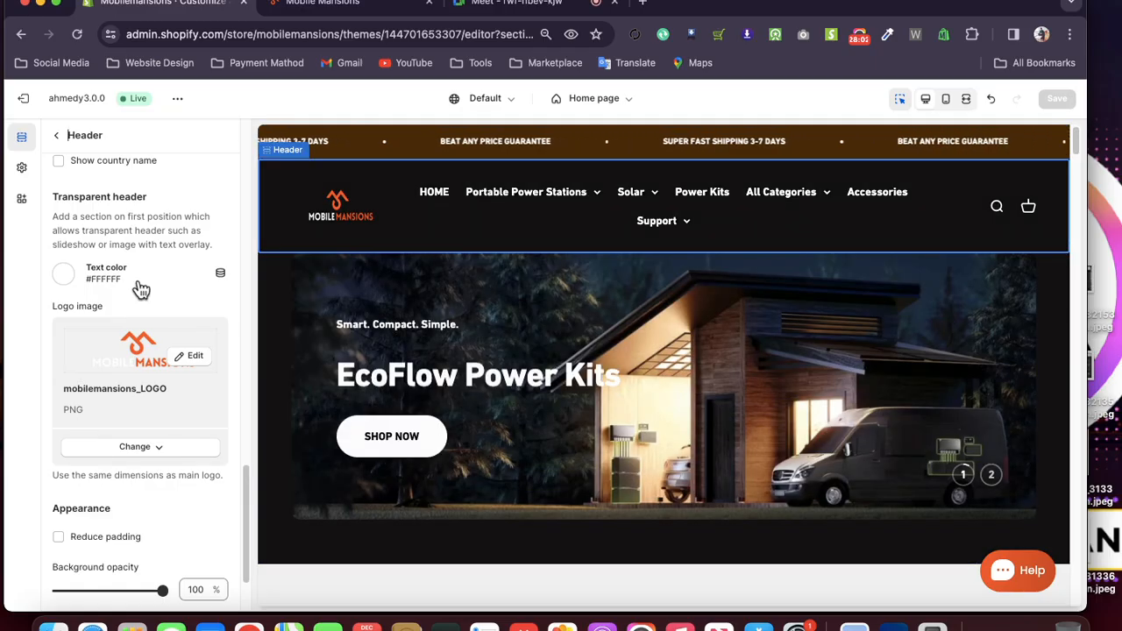
scroll(140, 291, up, 1)
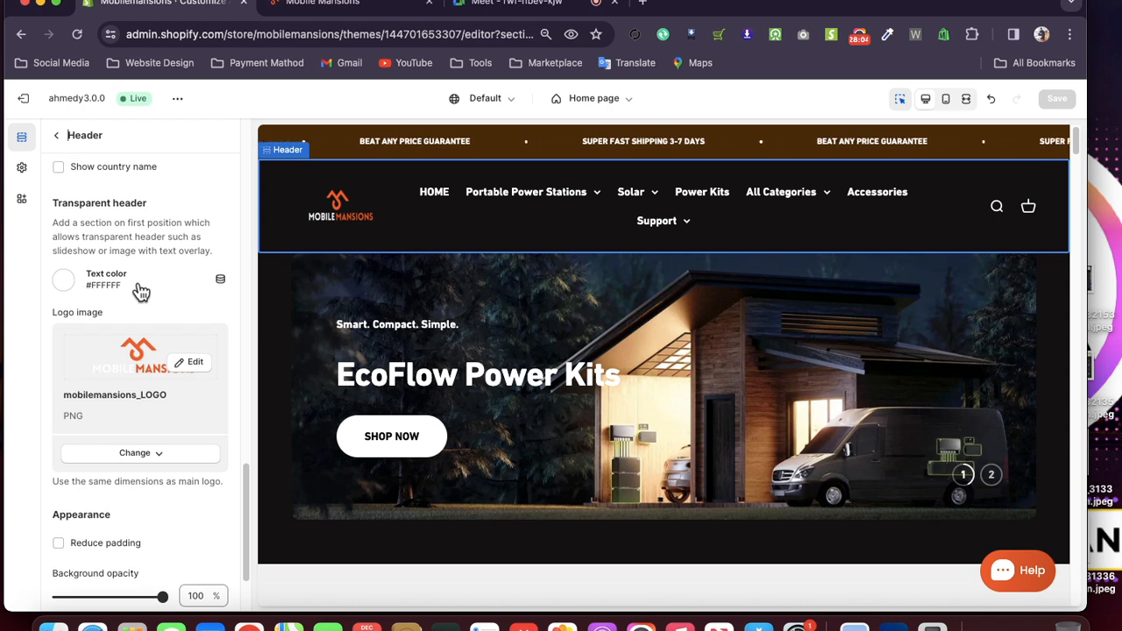
drag(149, 205, 48, 207)
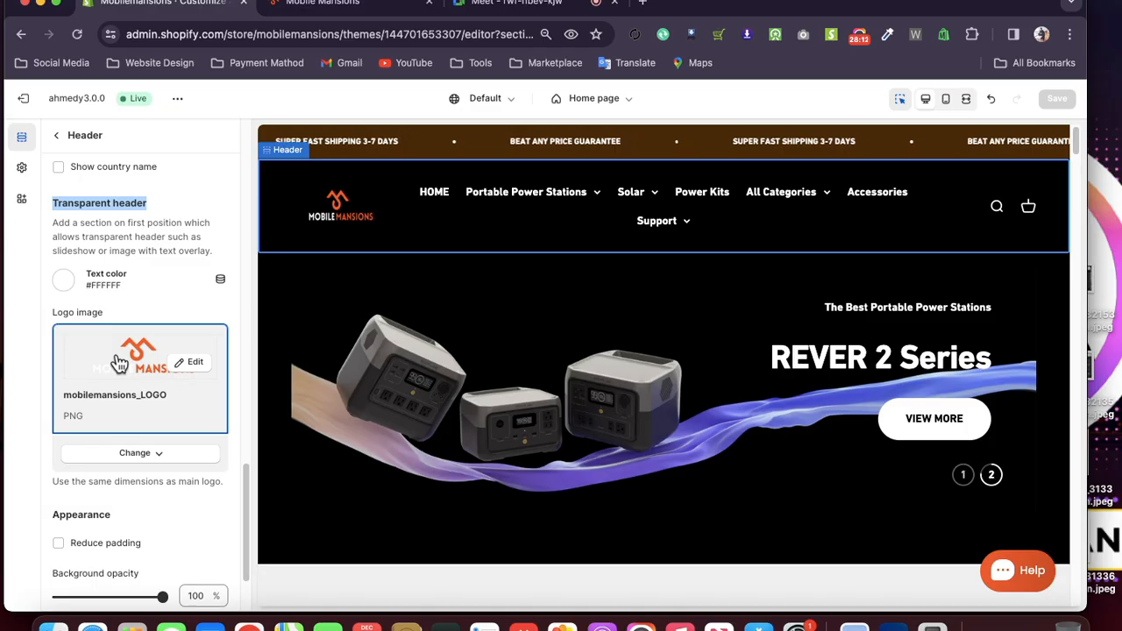
scroll(120, 363, up, 10)
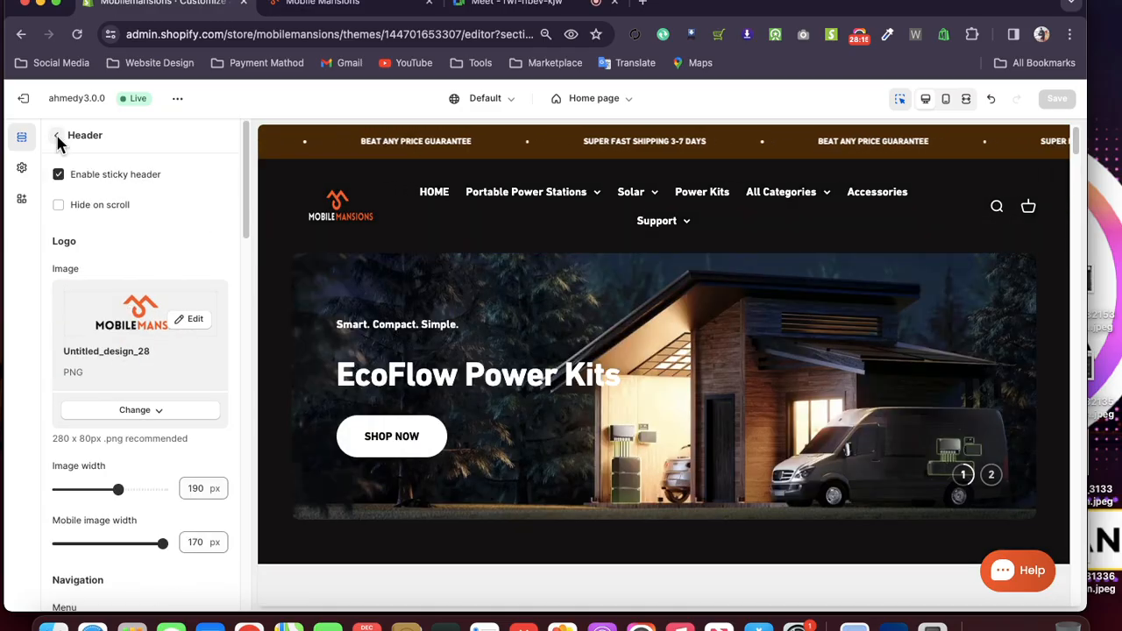
click(57, 137)
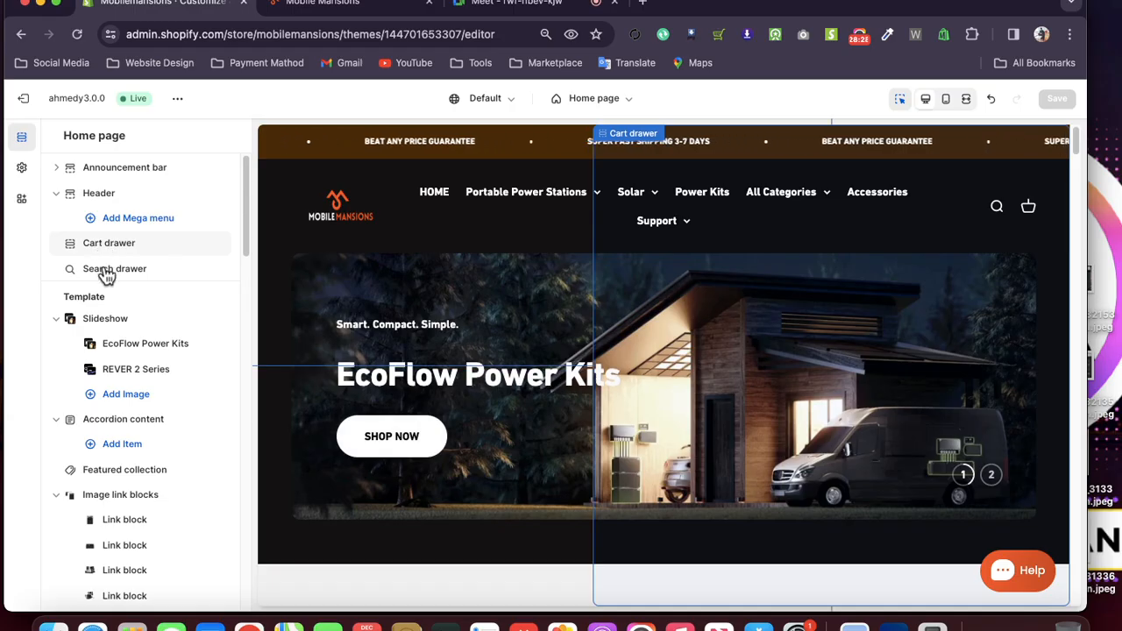
- Exclude blog posts from the Search drawer's results and turn off its full width option
click(105, 272)
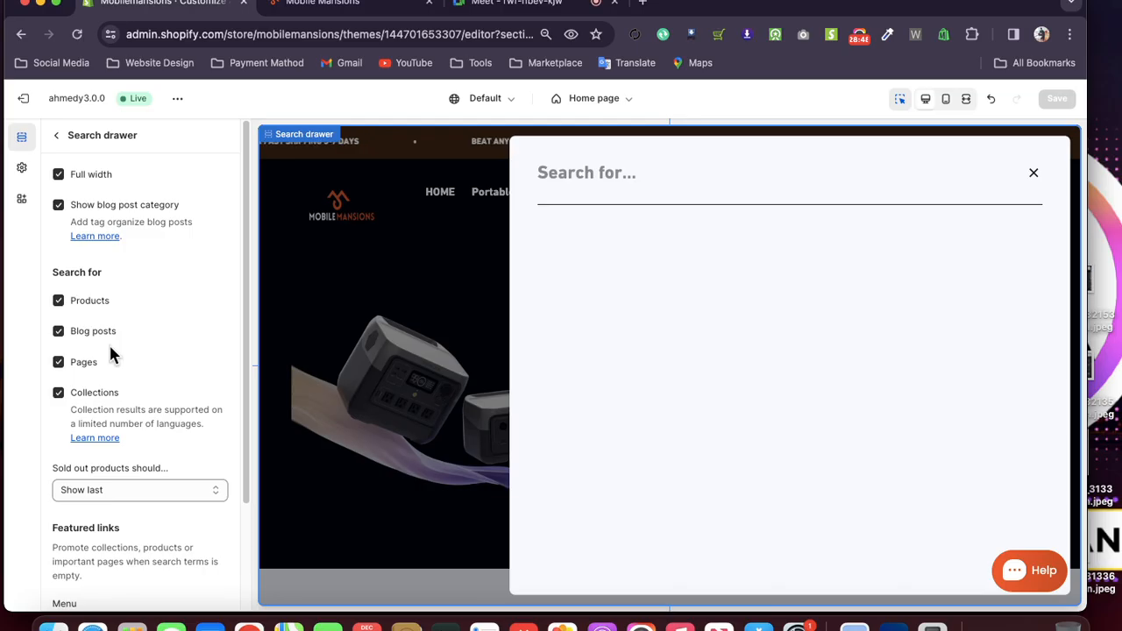
click(63, 341)
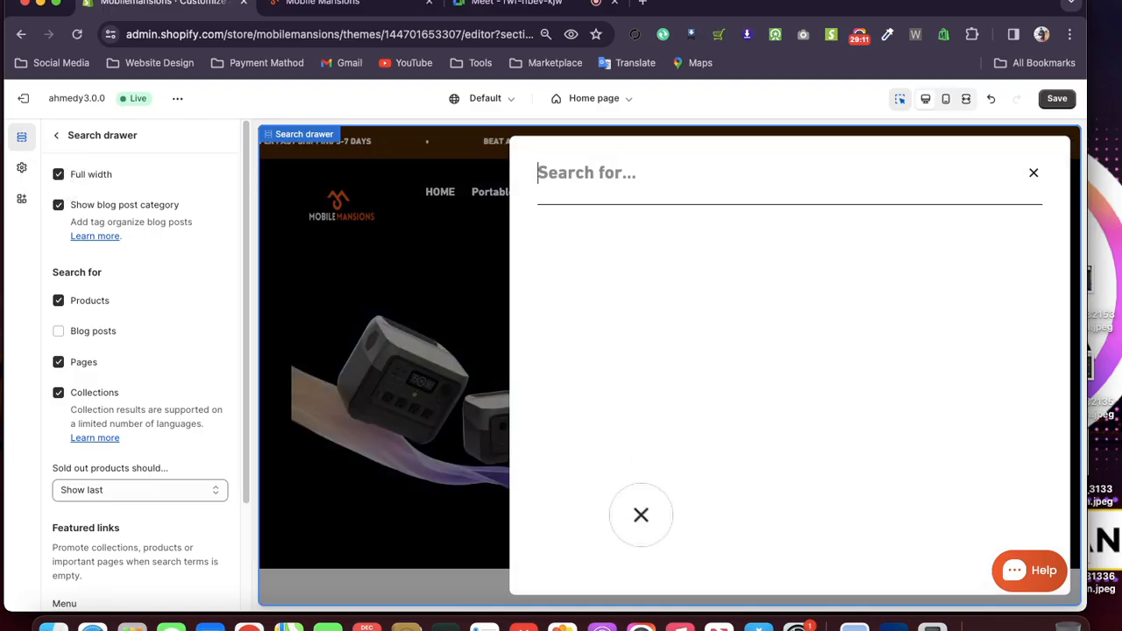
click(59, 175)
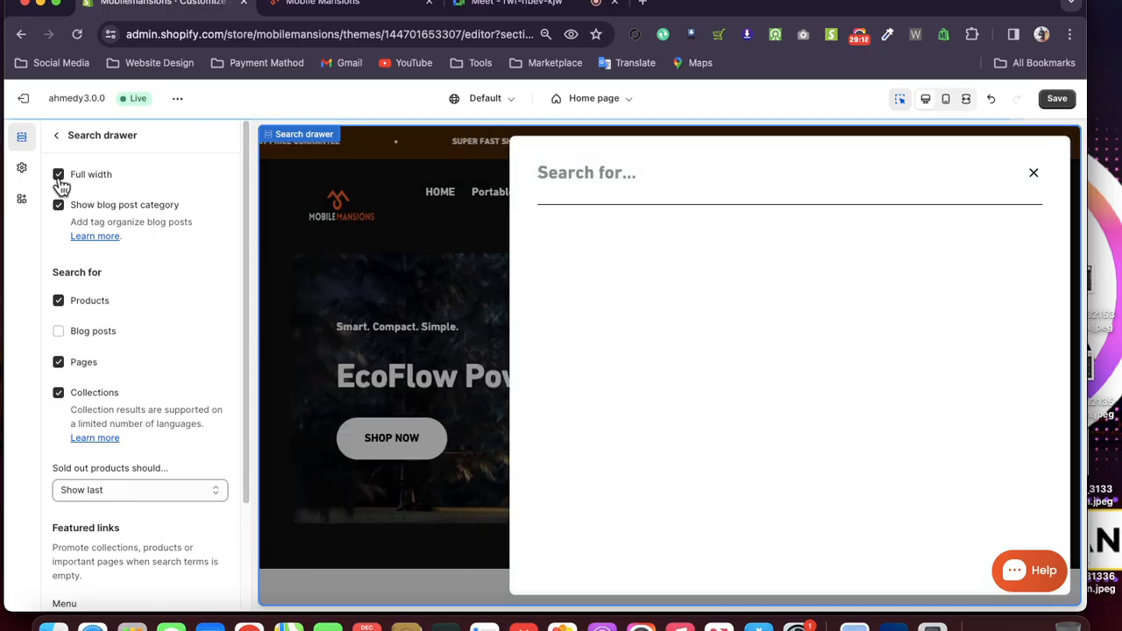
click(60, 180)
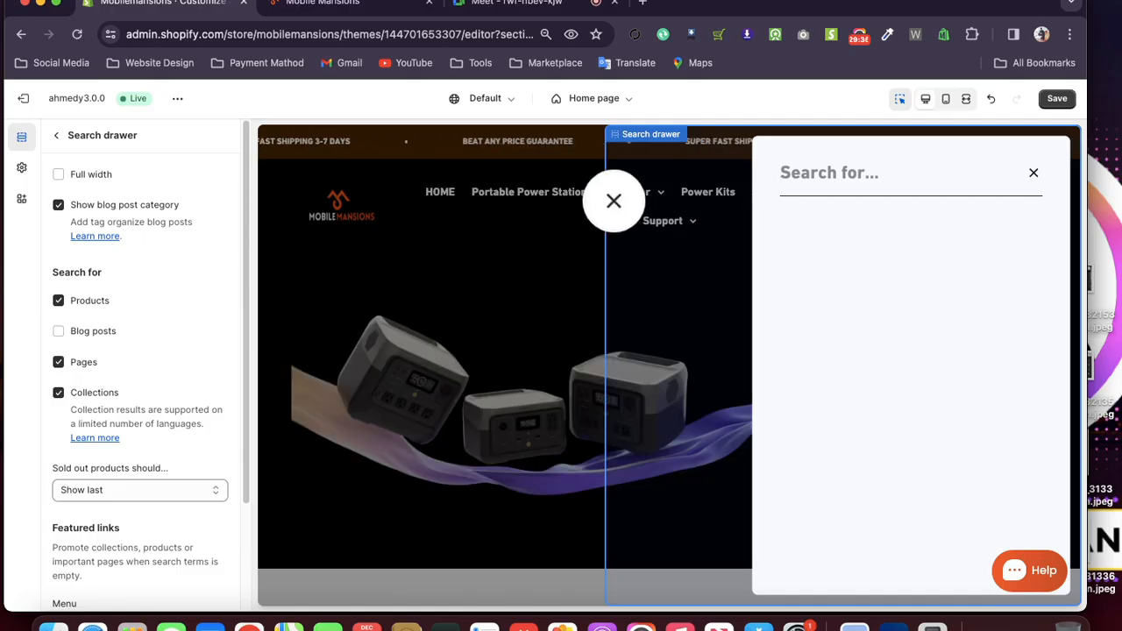
click(62, 140)
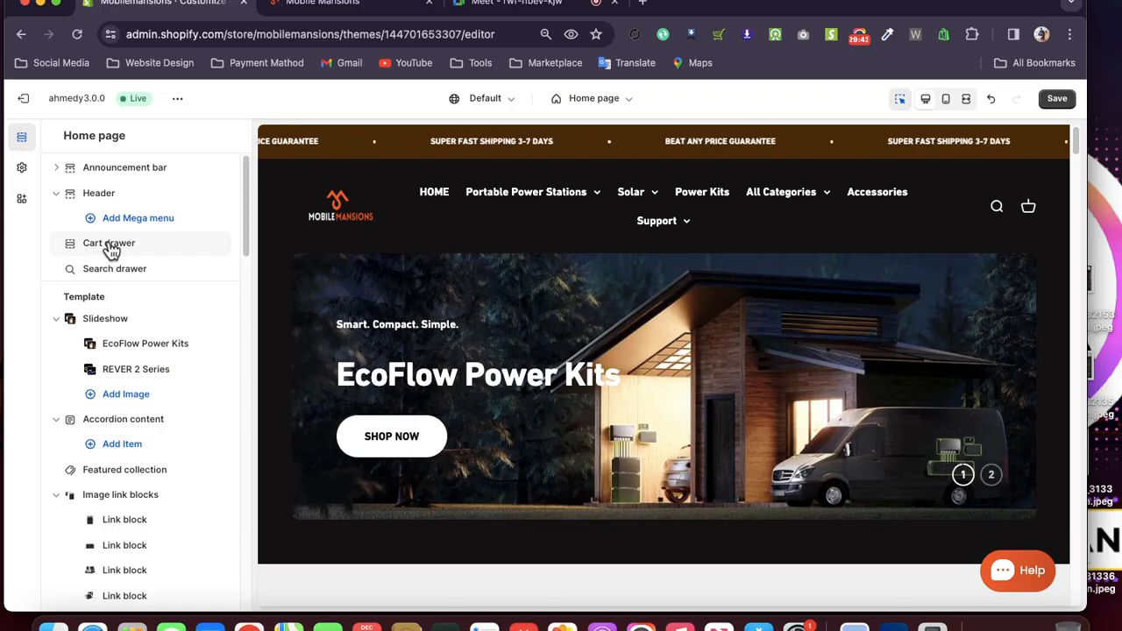
- Open the Cart drawer section and try hiding the shipping text, switching it back on
click(105, 248)
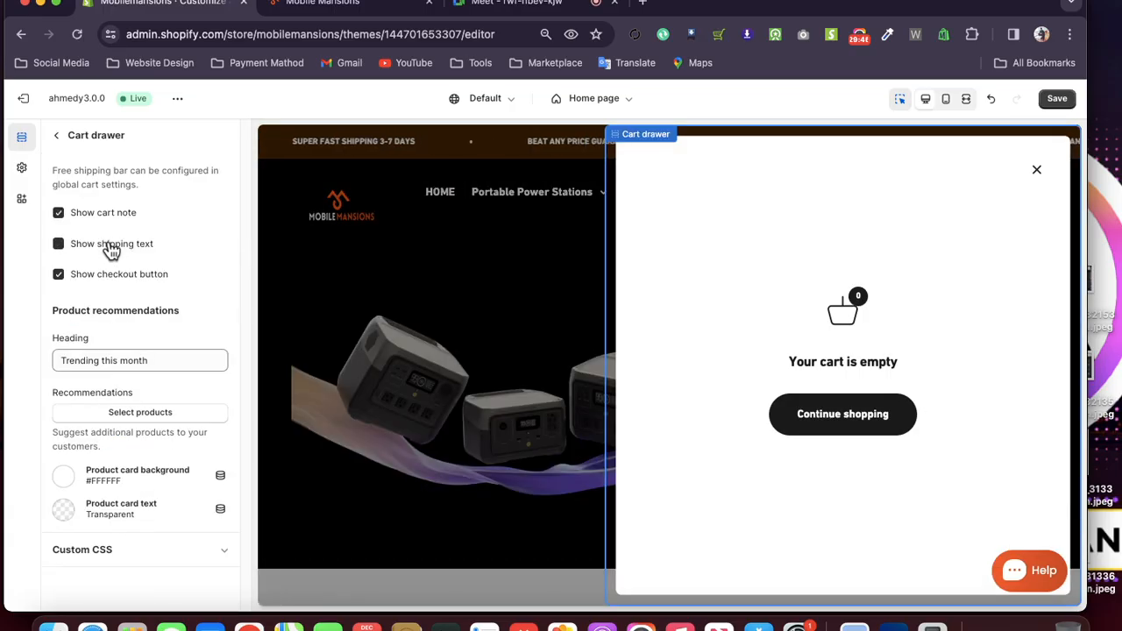
click(63, 246)
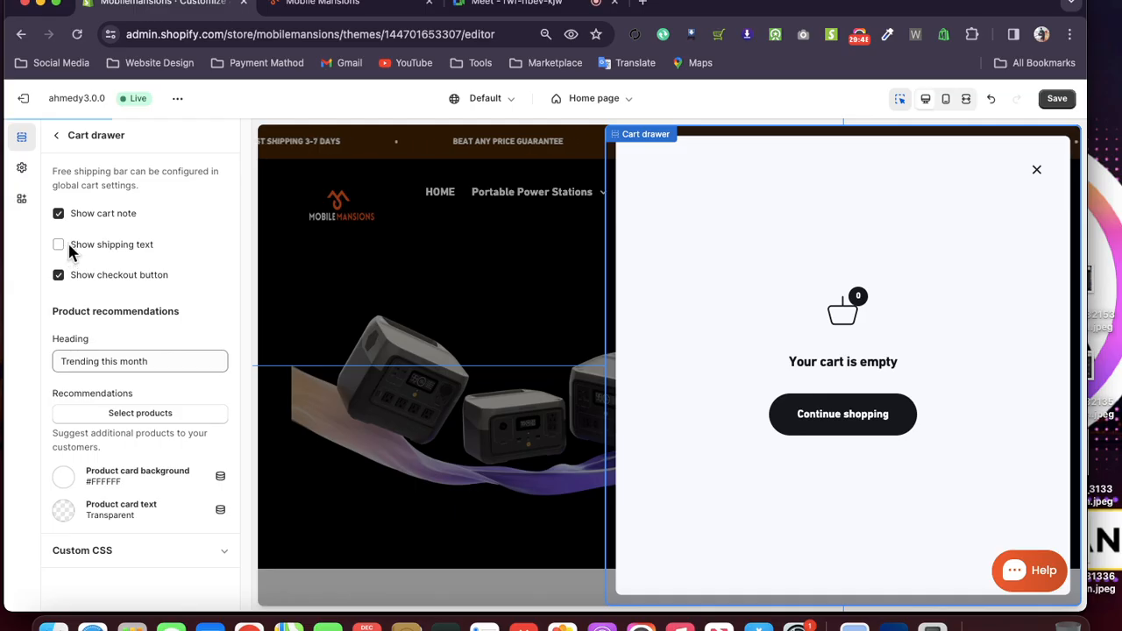
click(67, 246)
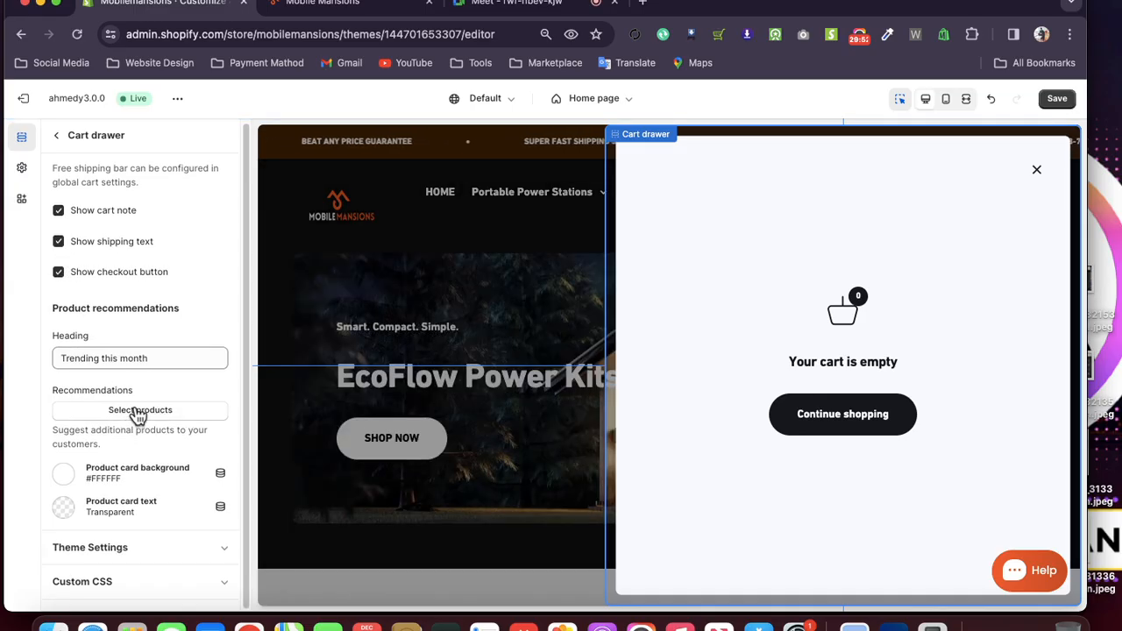
- Try selecting the EcoFlow 100W Flexible and 100W Rigid solar panels and 10kWh Power Kits as cart drawer recommendations, and cancel the selection
click(138, 412)
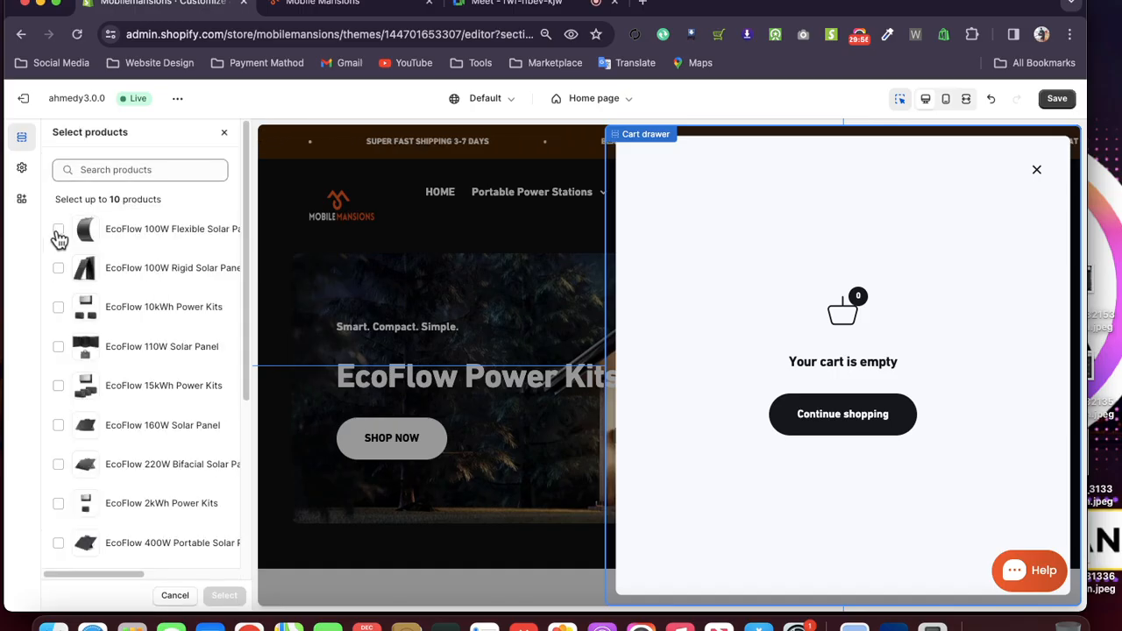
click(59, 268)
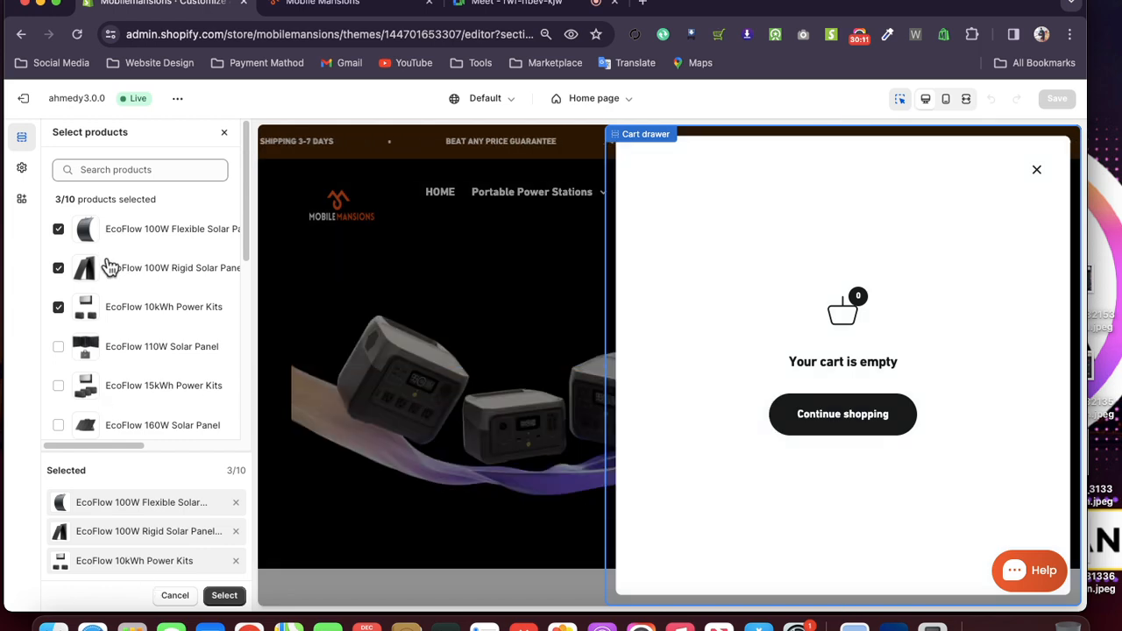
click(172, 594)
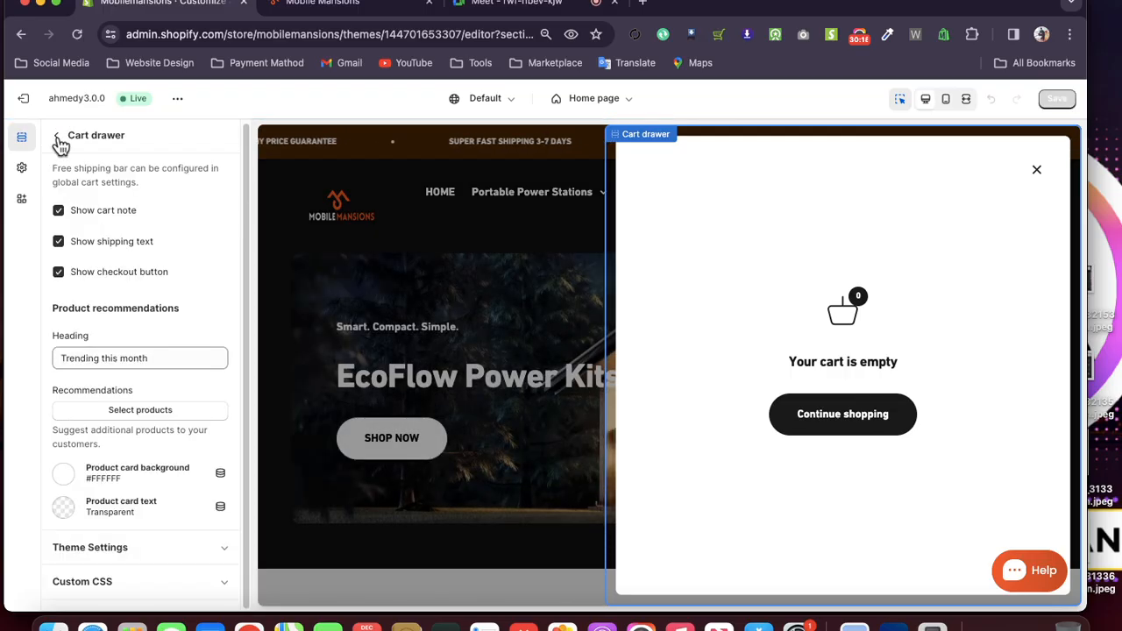
- Try the Arrows option for the announcement bar's multiple message navigation and return it to Auto-scrolling
click(58, 141)
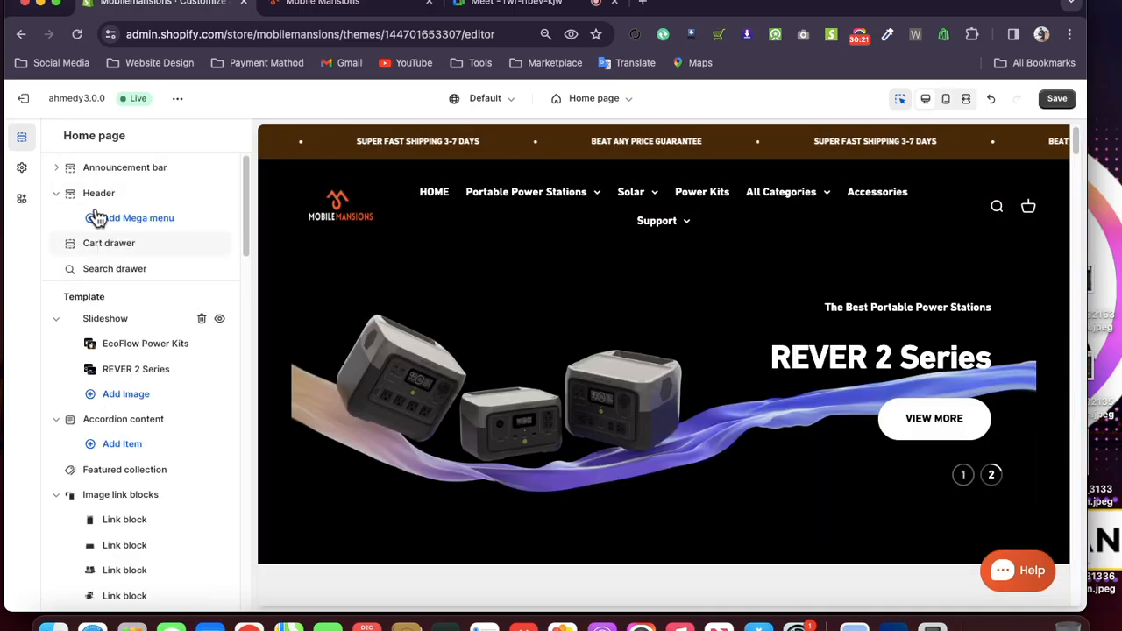
click(58, 170)
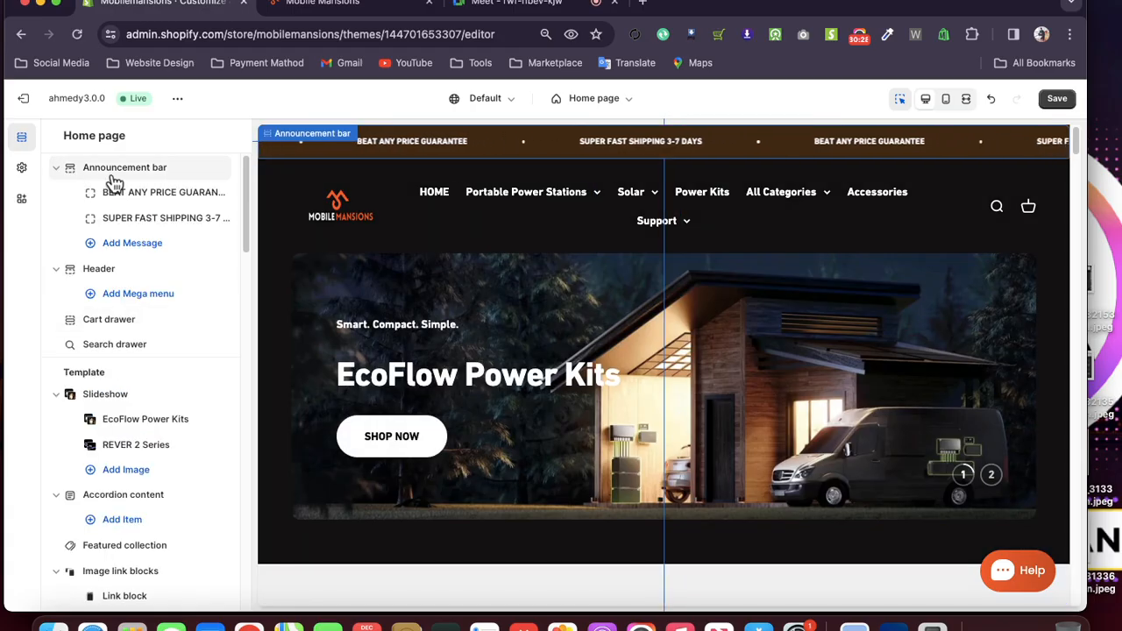
click(113, 176)
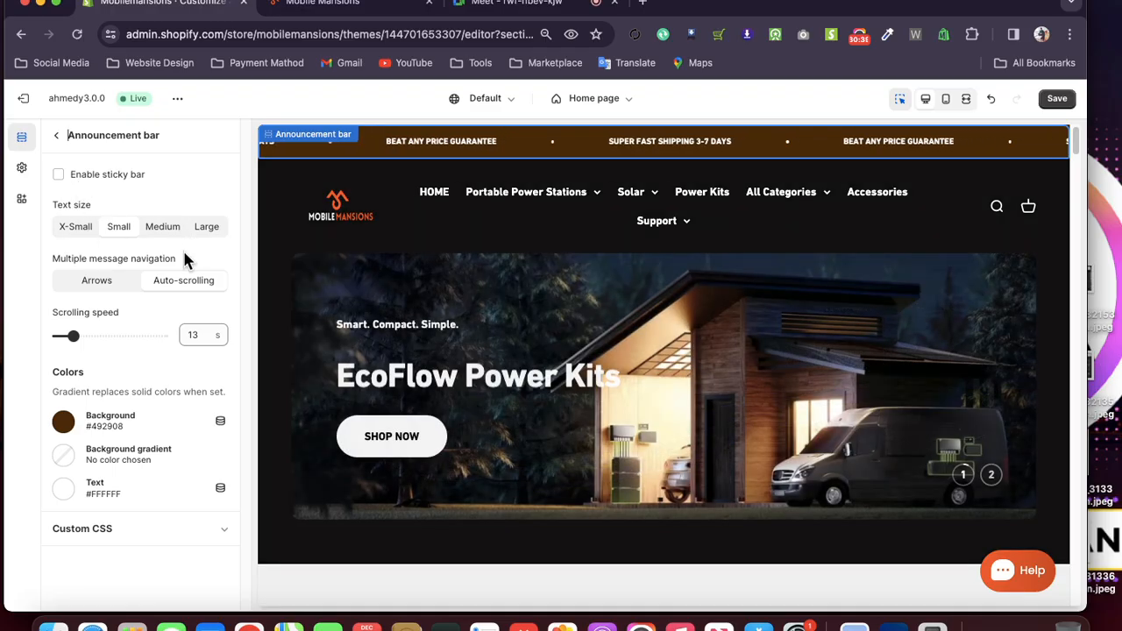
click(89, 289)
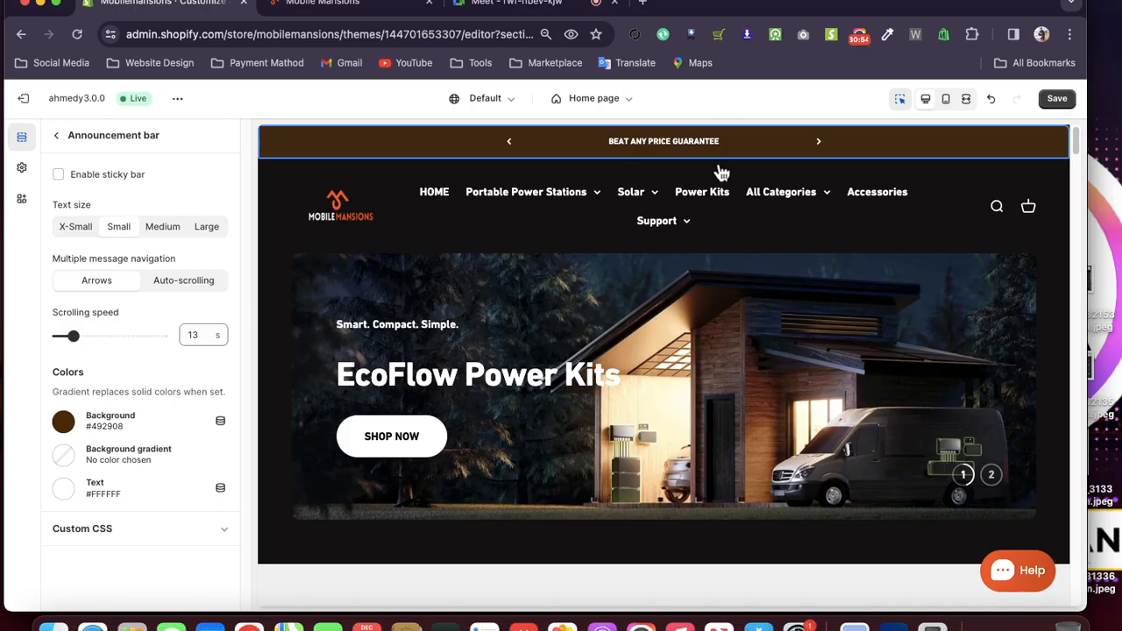
click(201, 289)
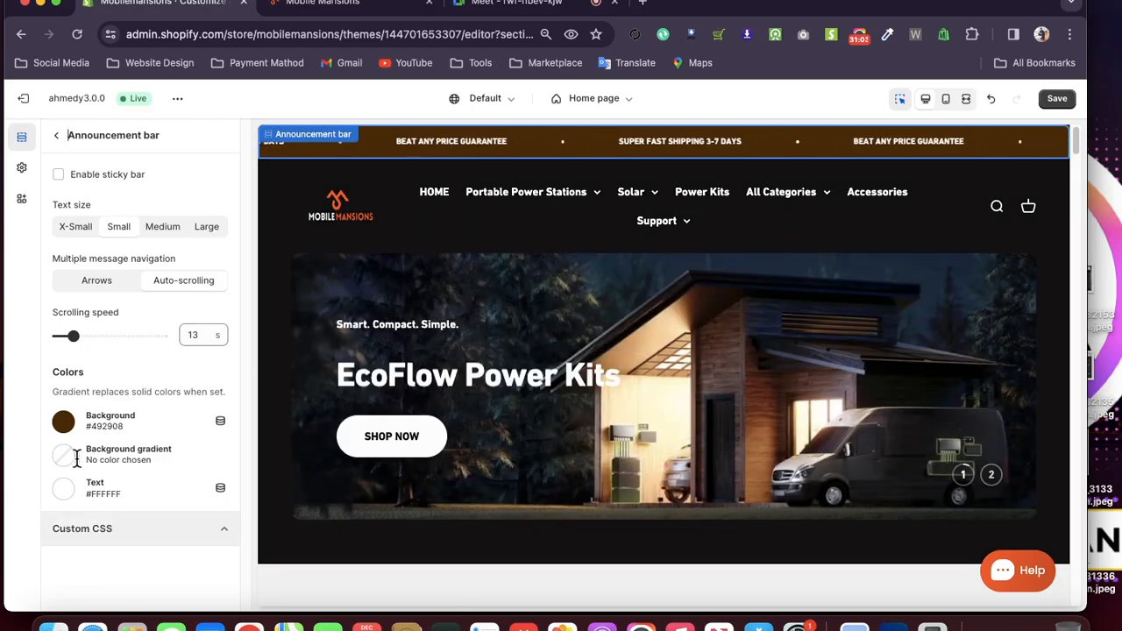
- Examine the Custom CSS area of the announcement bar section and return to the home page section list
click(138, 533)
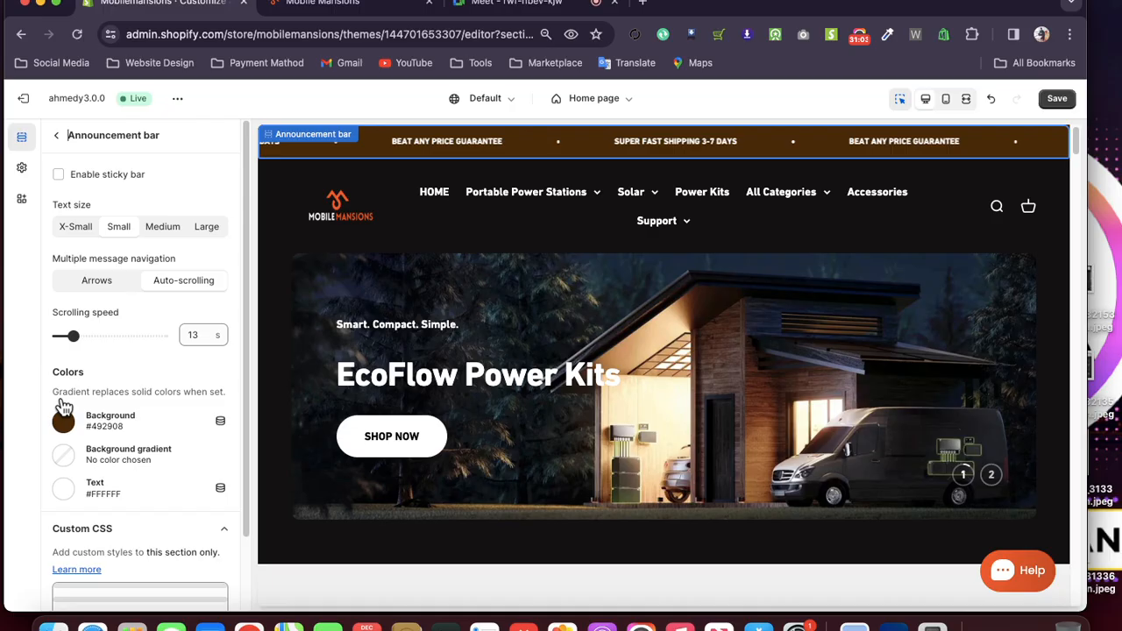
scroll(150, 456, down, 2)
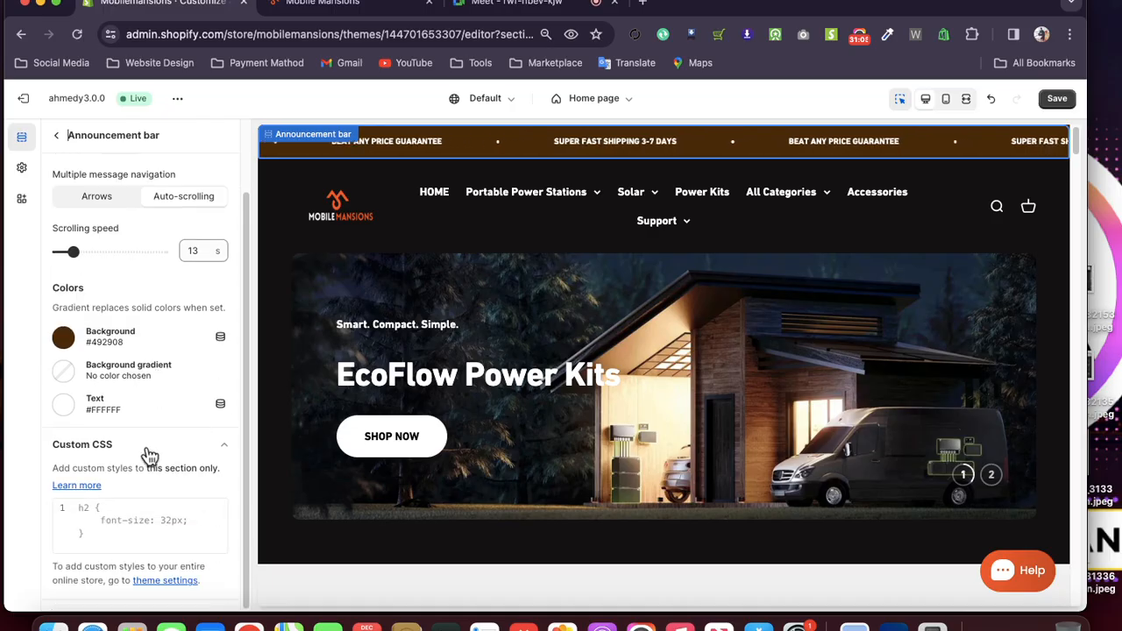
click(128, 511)
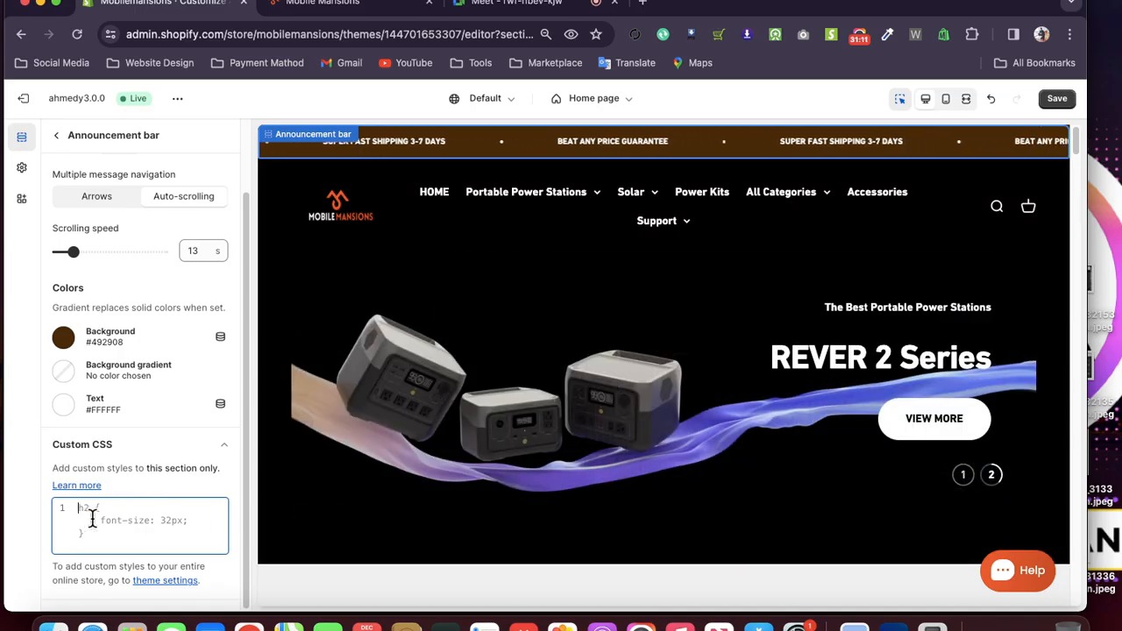
scroll(88, 456, up, 2)
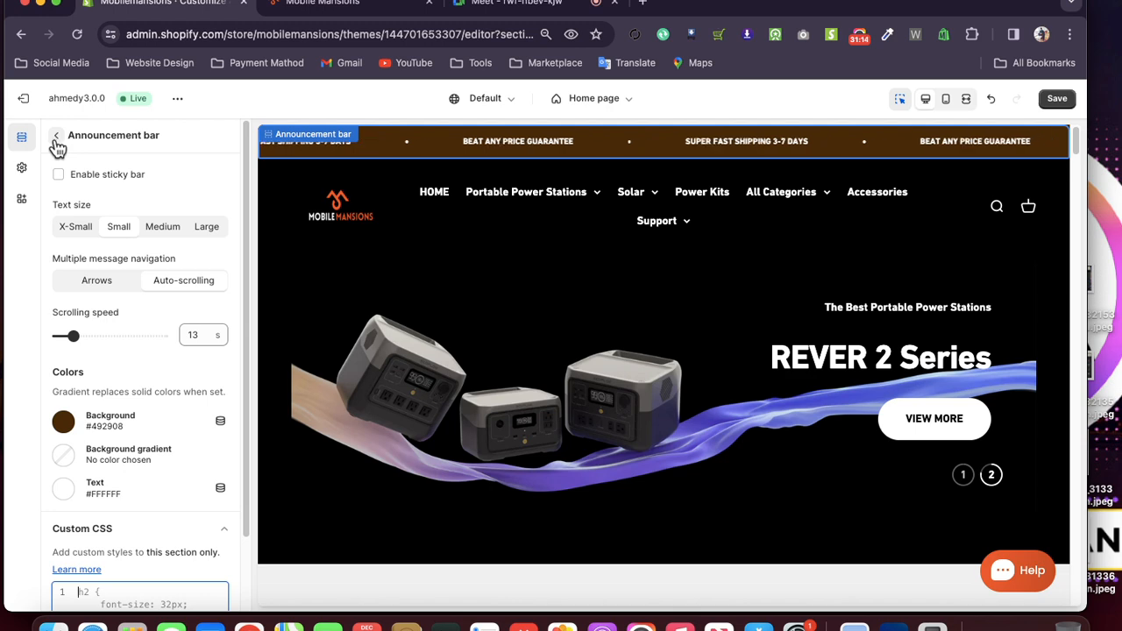
click(58, 142)
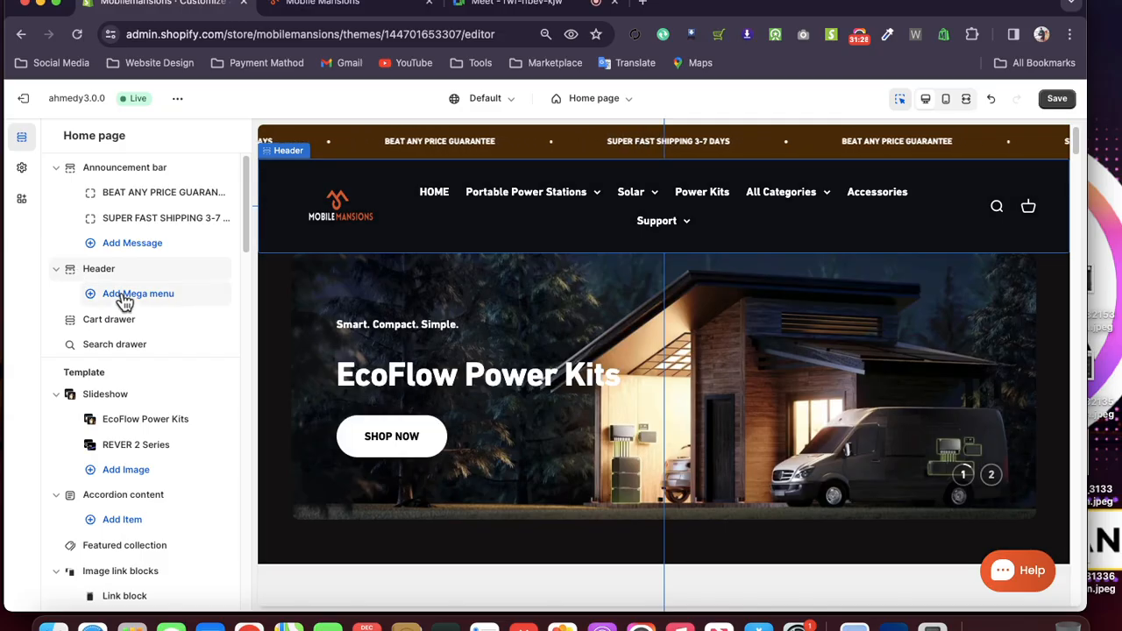
- Add a mega menu block to the header, assign it to the menu item Solar and preview its dropdown
click(125, 295)
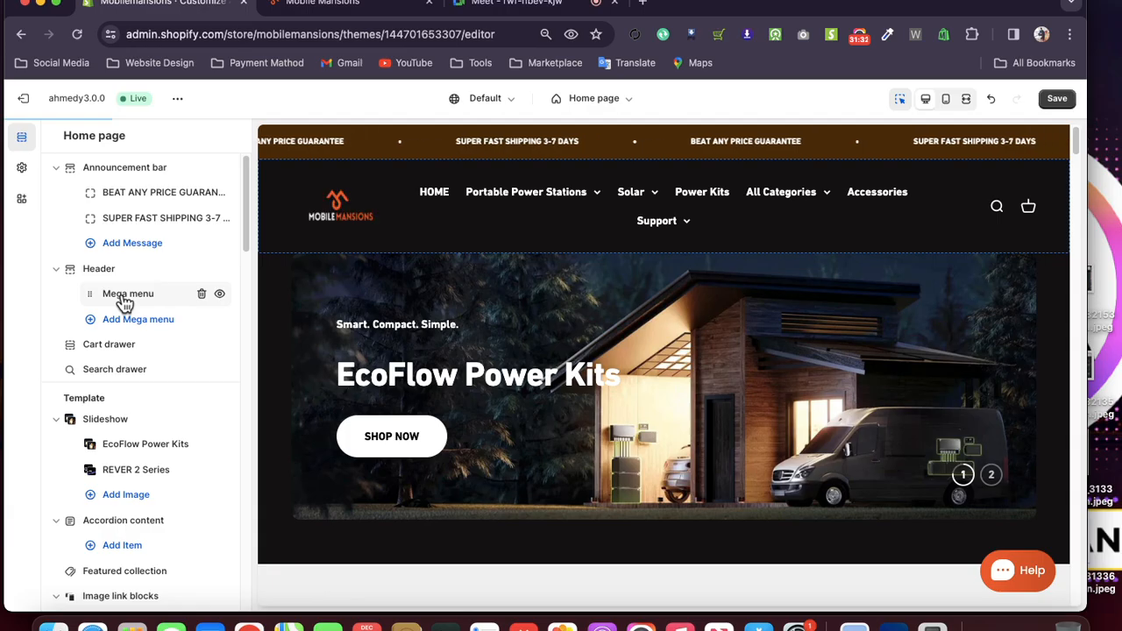
click(124, 296)
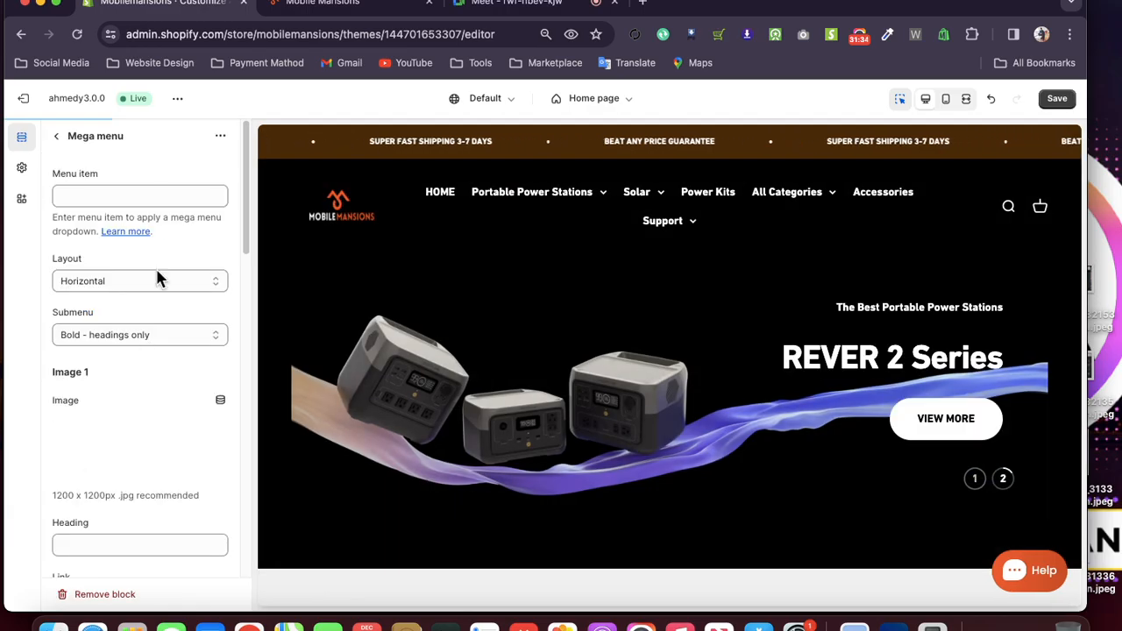
click(75, 195)
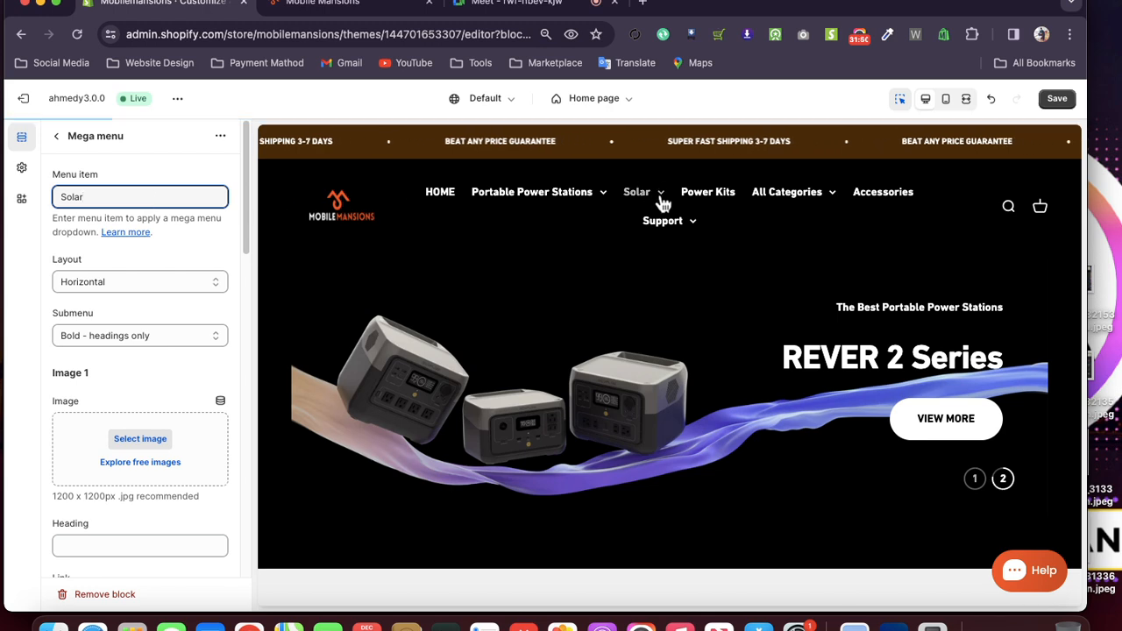
mouse_move(664, 203)
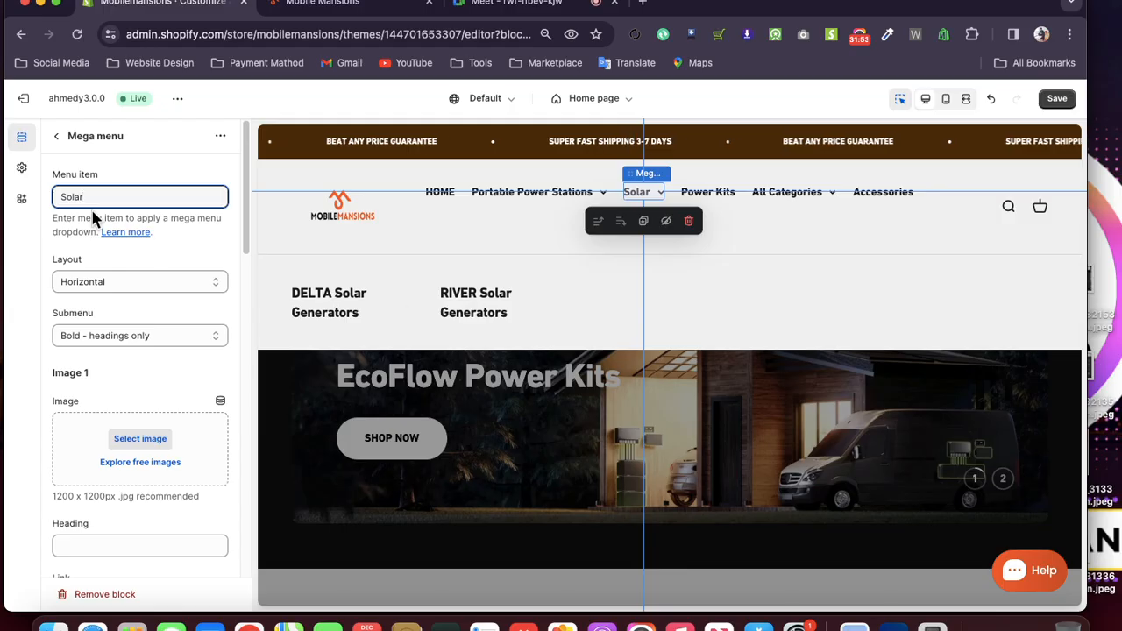
- Clear the mega menu's menu item and open the regular Solar dropdown in the preview
drag(88, 197, 51, 198)
key(BackSpace)
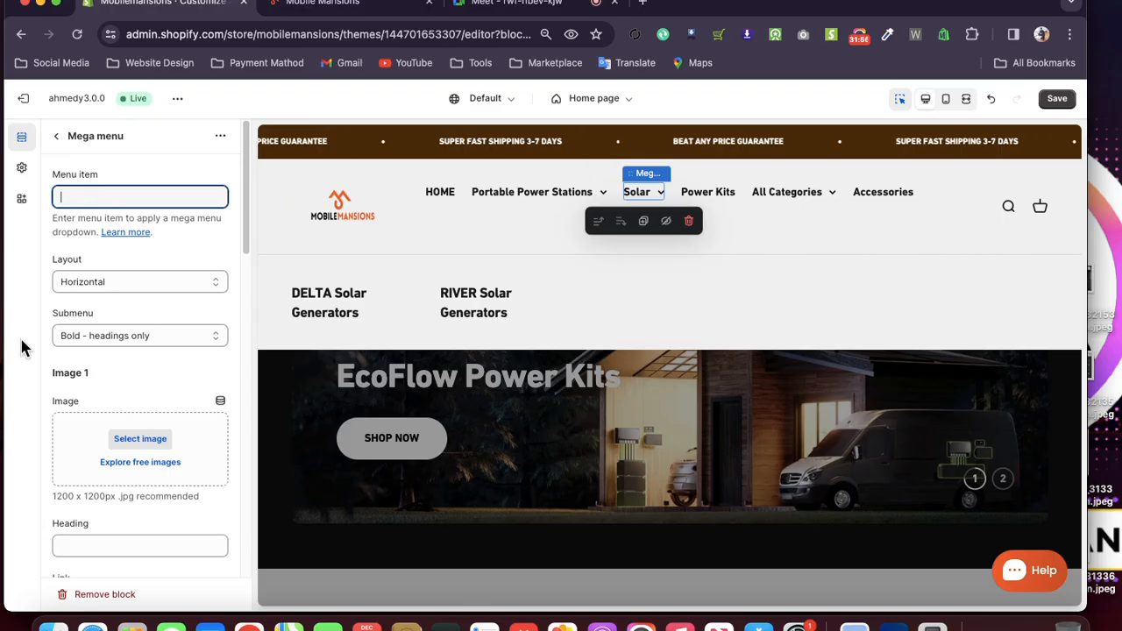
click(122, 522)
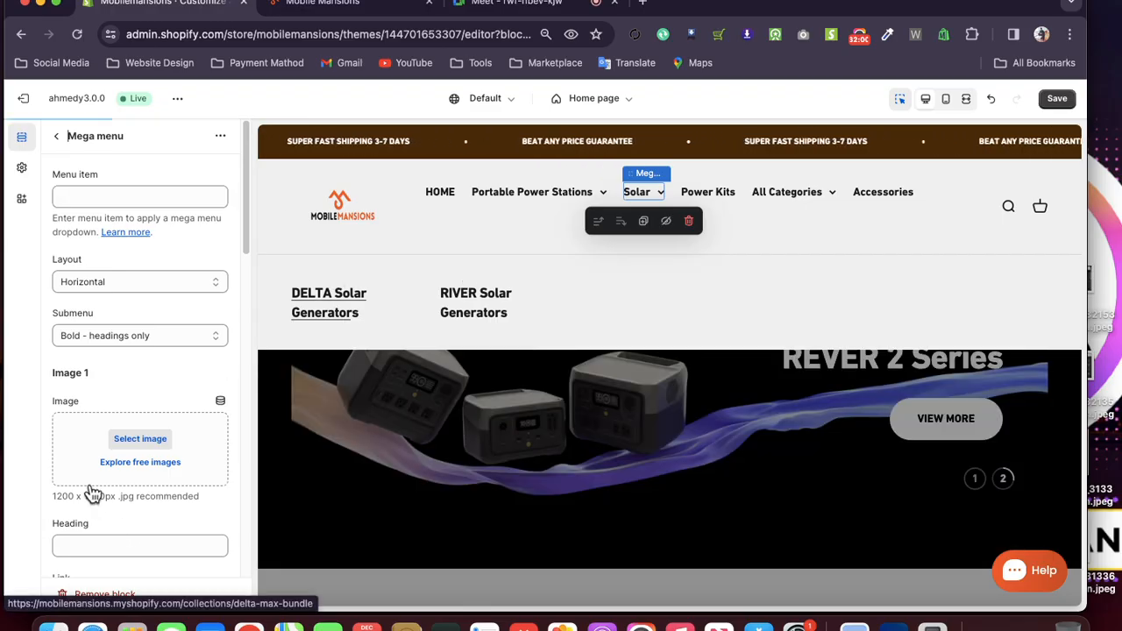
scroll(132, 412, down, 10)
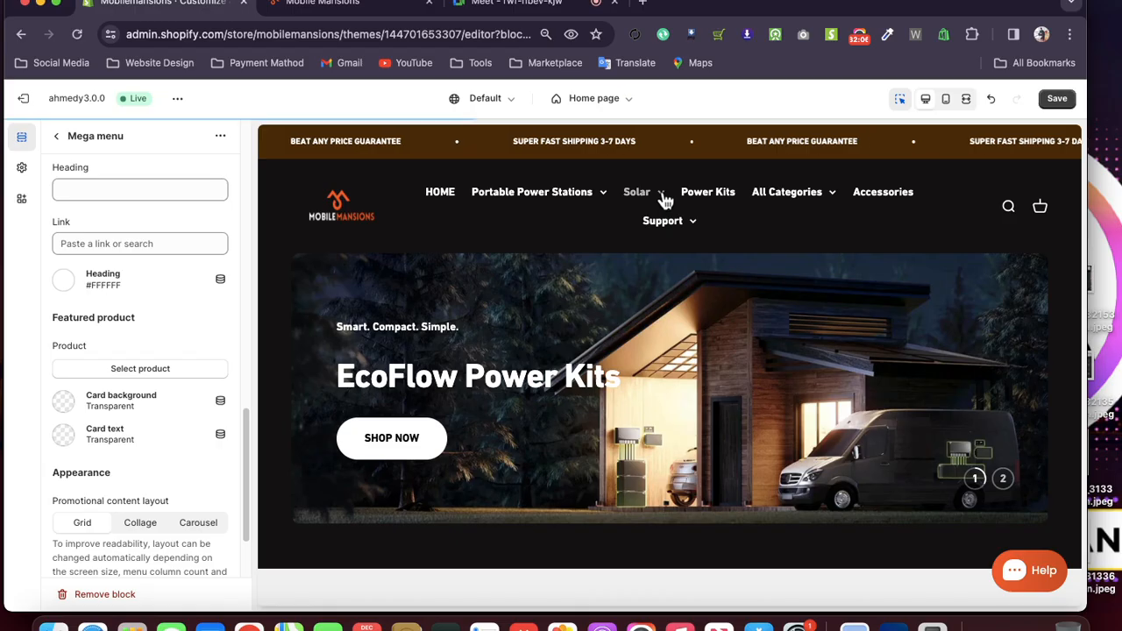
click(659, 200)
click(660, 242)
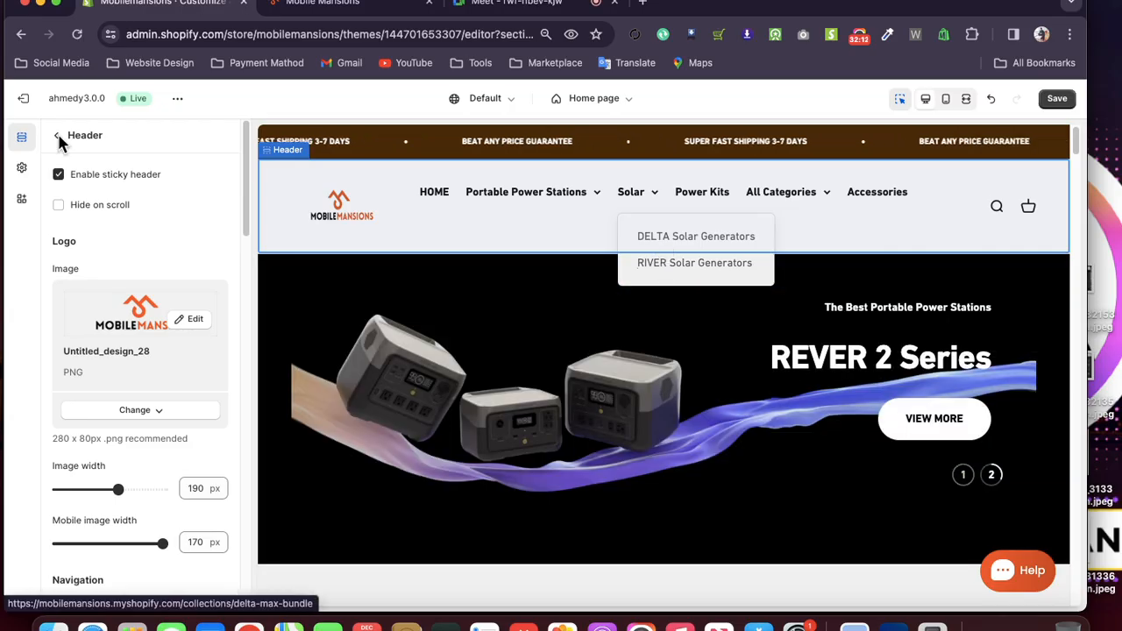
- Set Image 1 of the header's mega menu to the white door photo 320394728_914… from the store library
click(57, 138)
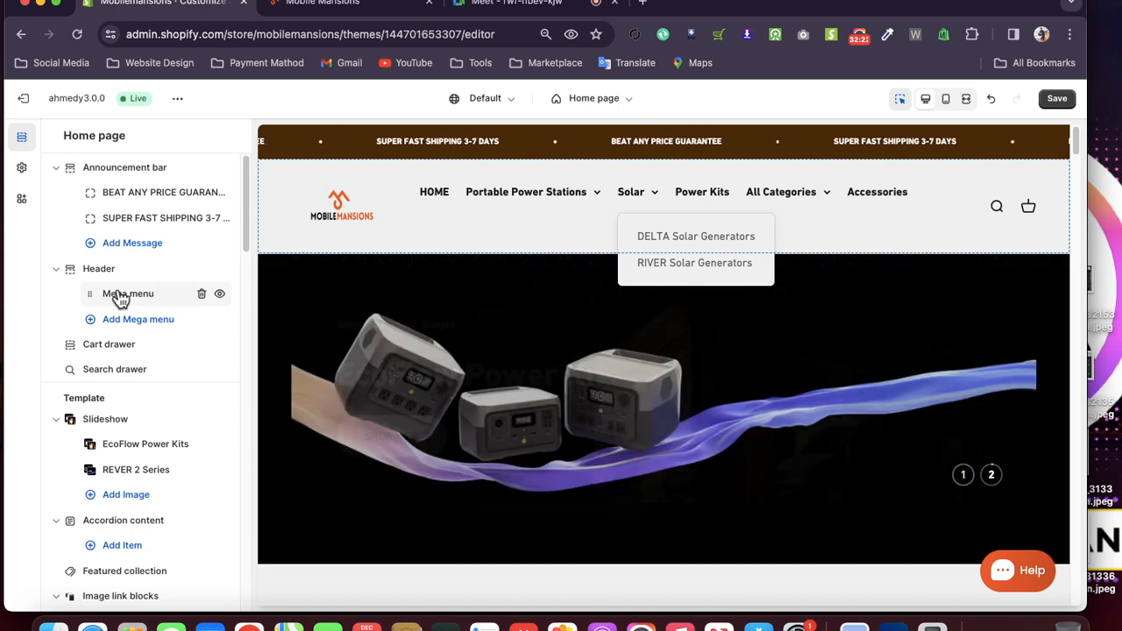
click(120, 297)
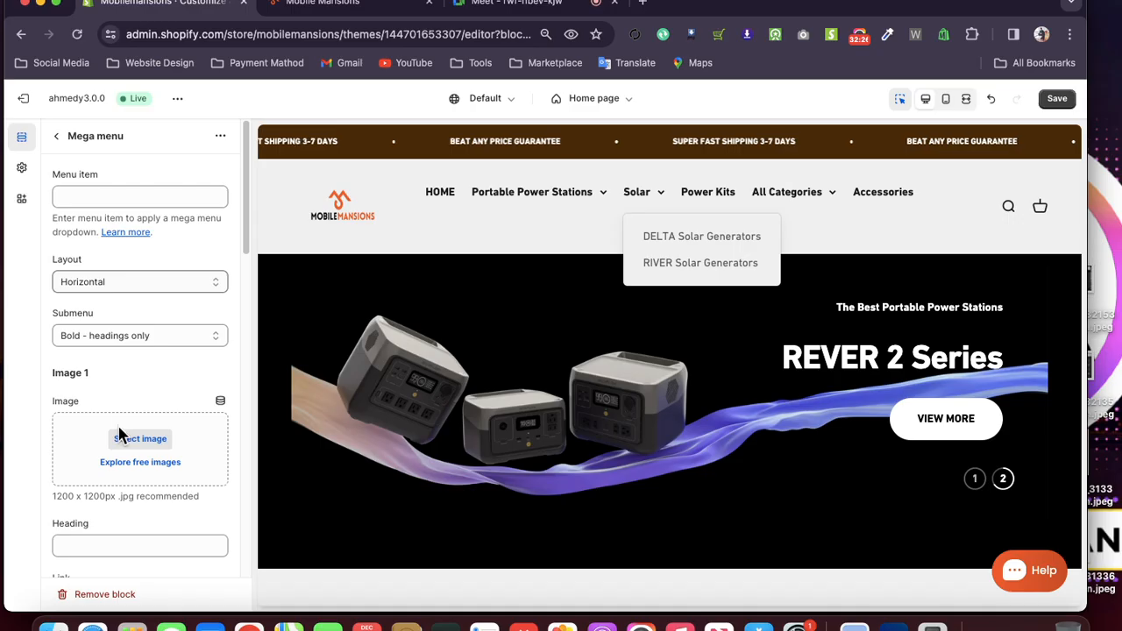
click(96, 449)
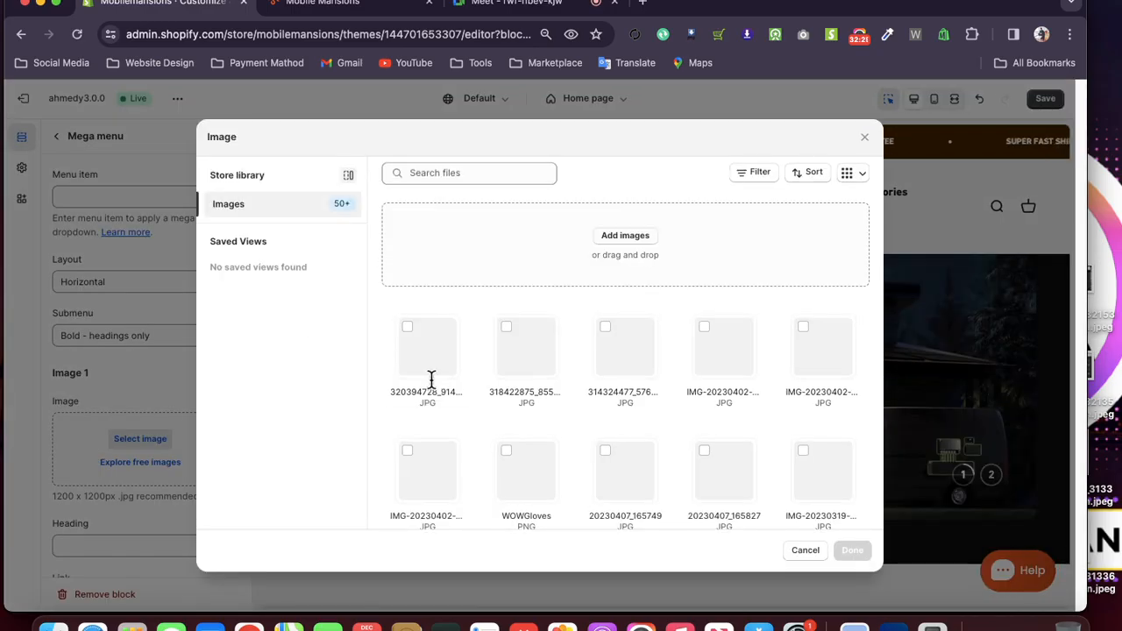
click(431, 379)
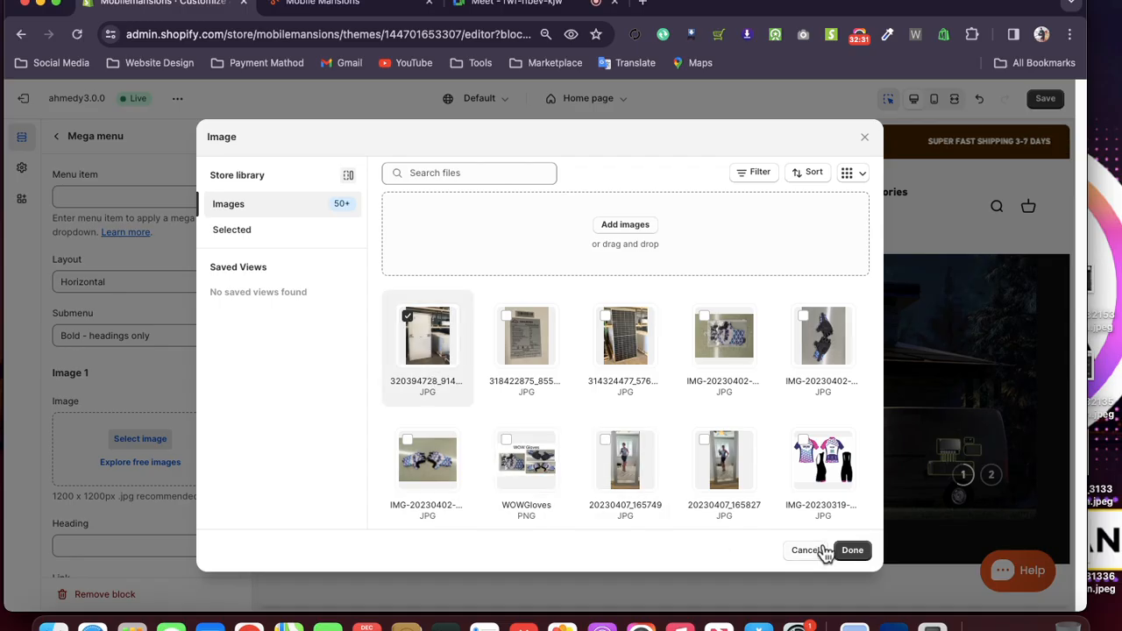
click(854, 551)
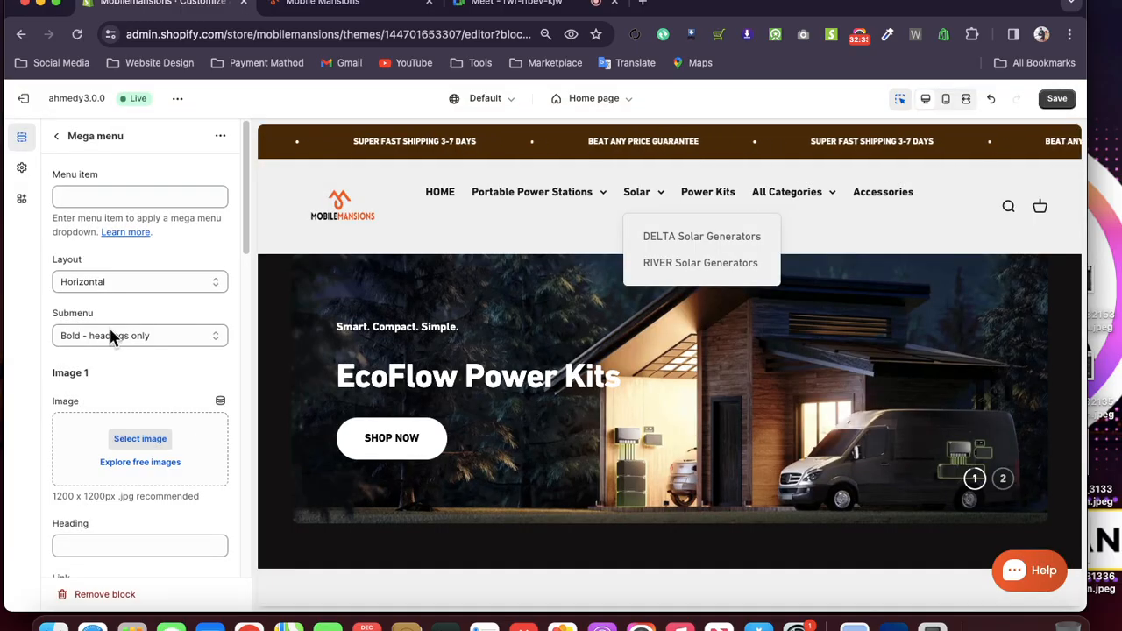
scroll(111, 337, down, 7)
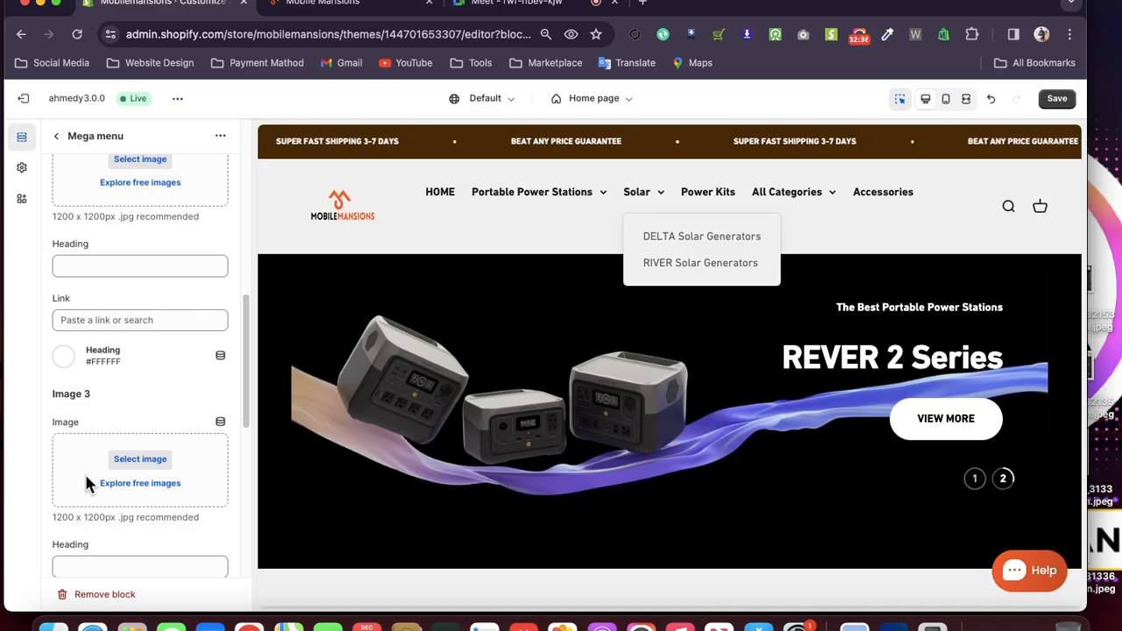
scroll(106, 457, down, 5)
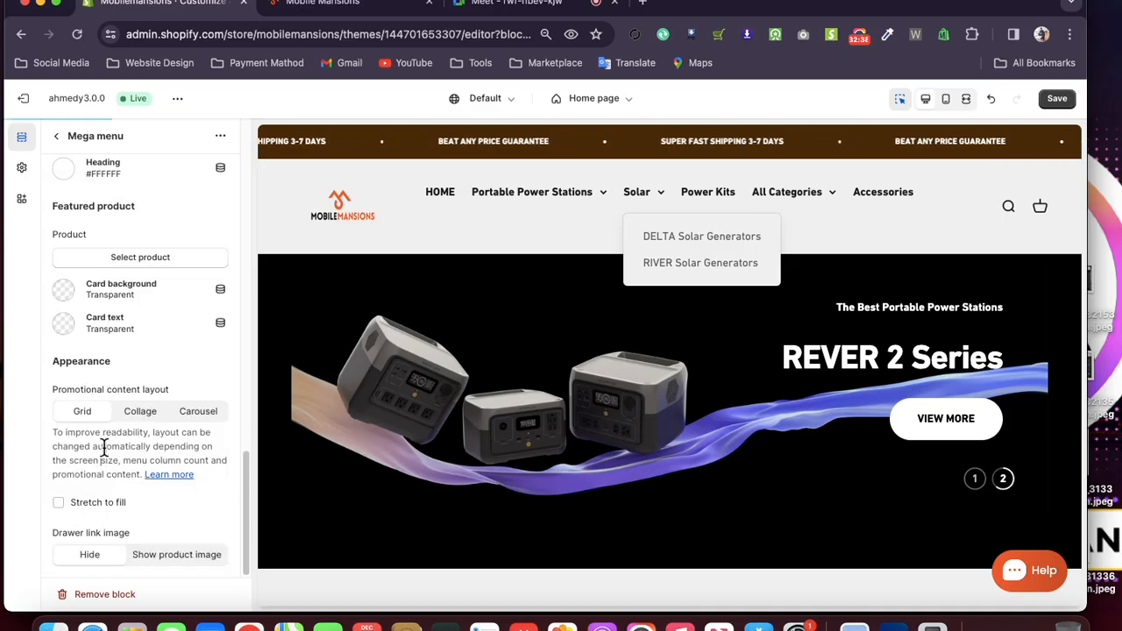
scroll(113, 412, up, 10)
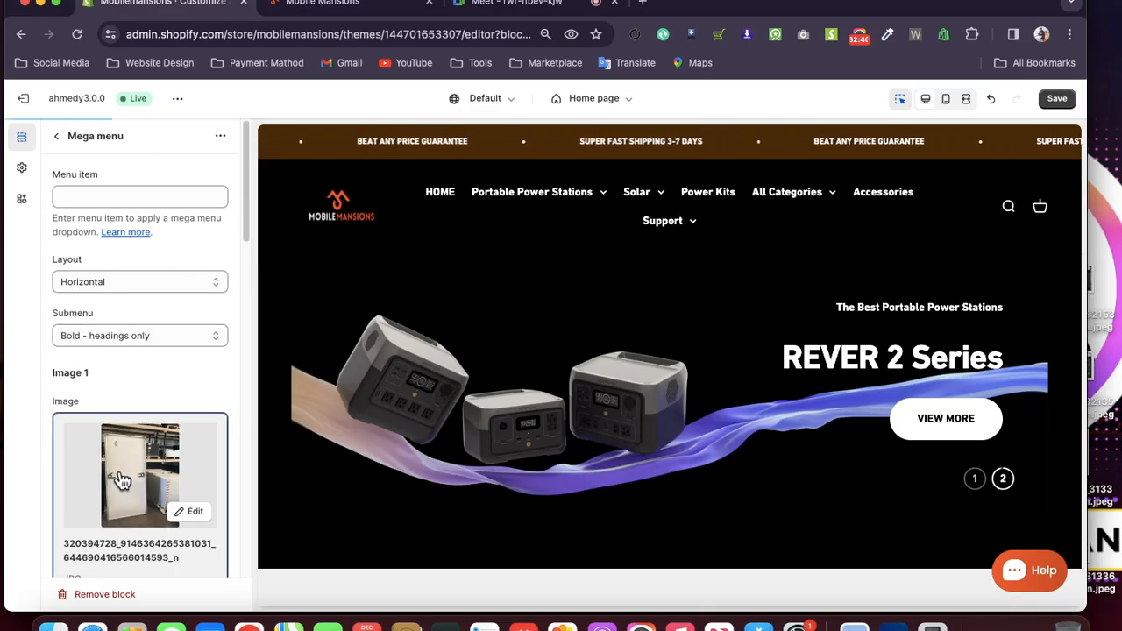
- Set Image 2 of the mega menu to the solar panel photo 314324477_576… from the store library
scroll(121, 480, down, 6)
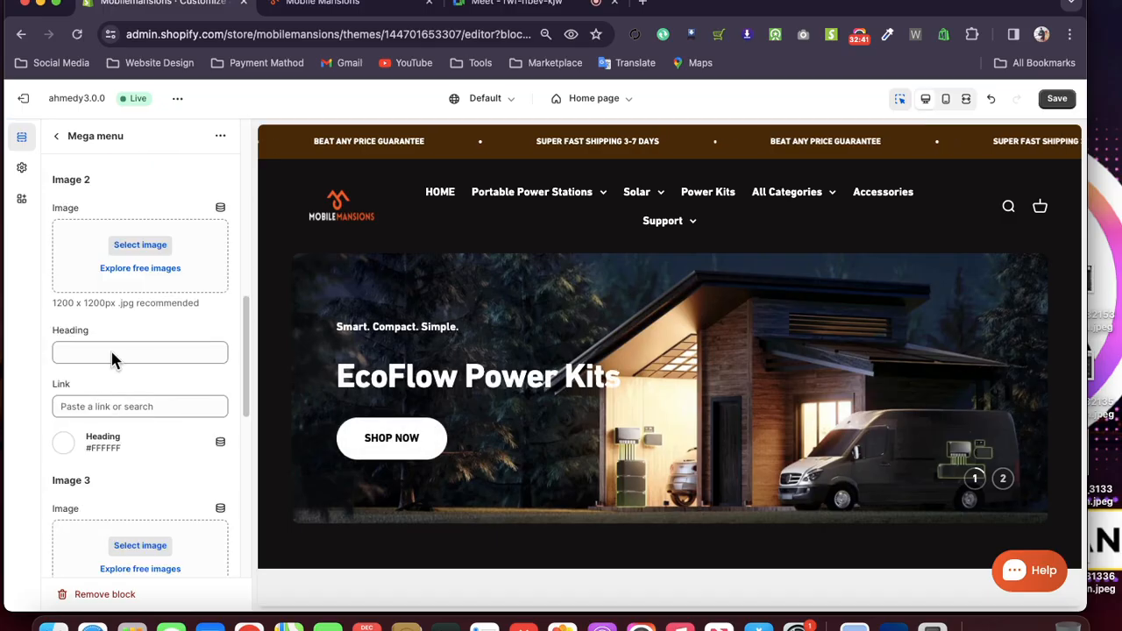
click(80, 248)
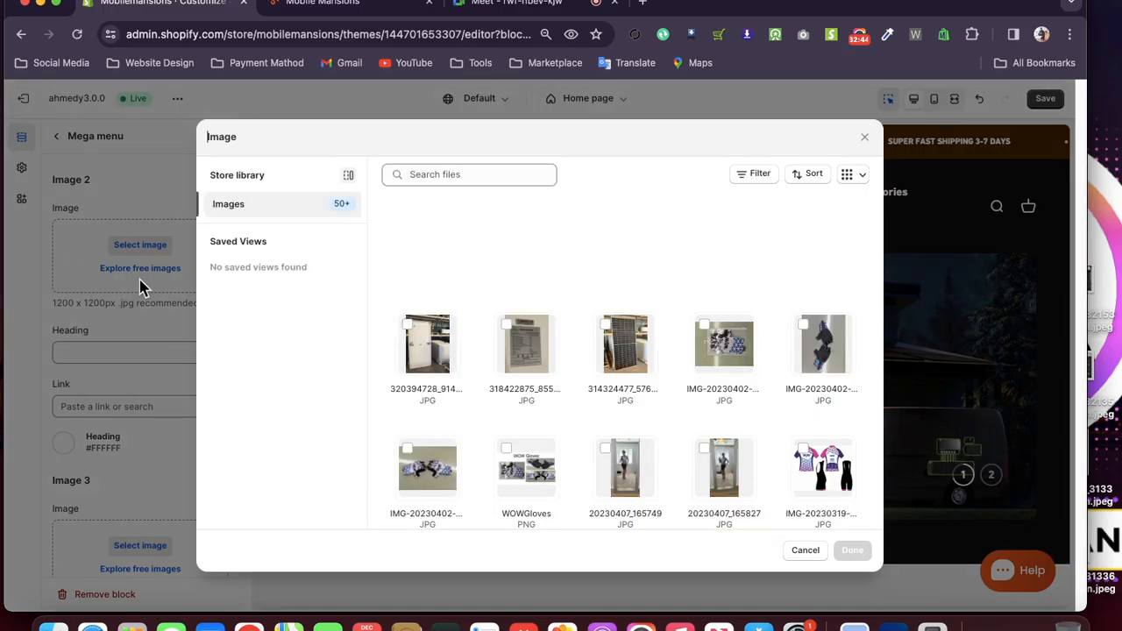
click(636, 371)
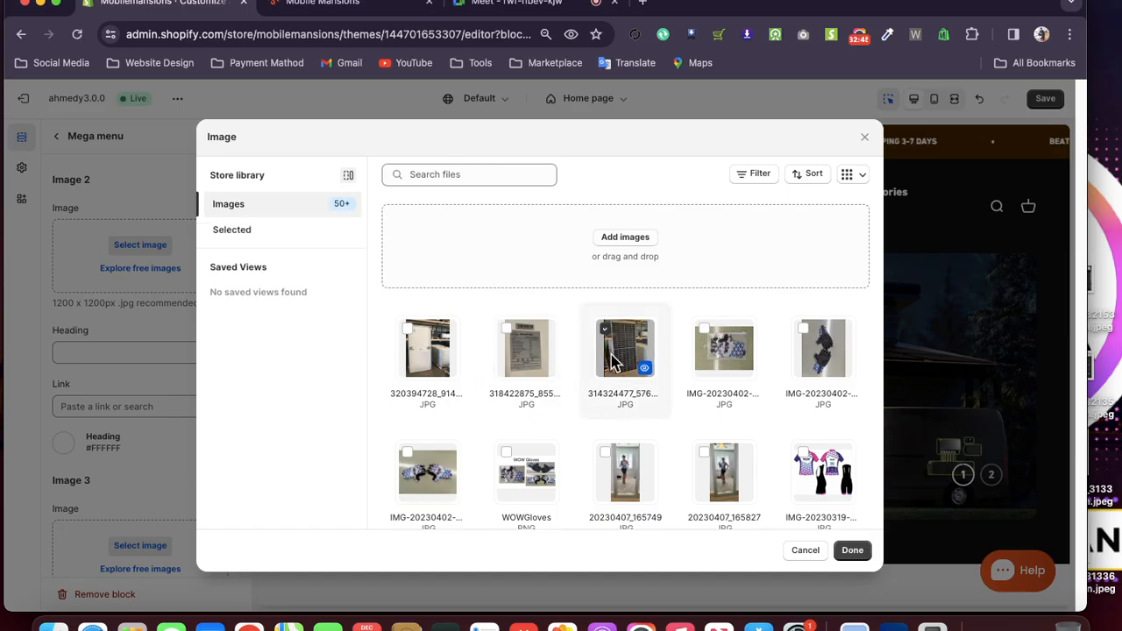
click(852, 551)
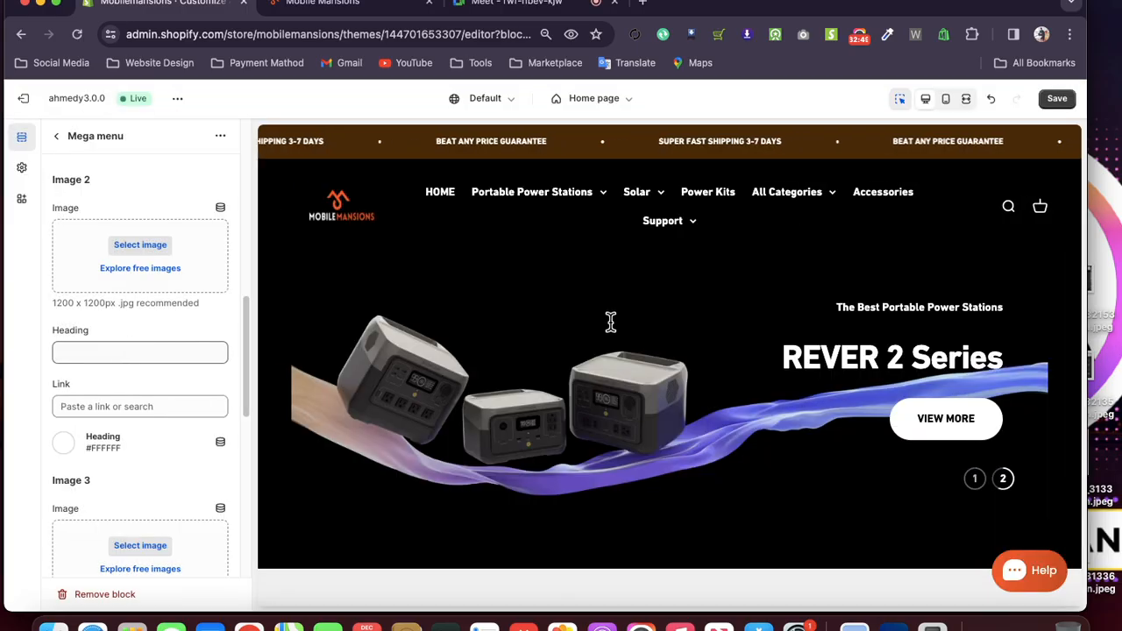
- Set the mega menu's menu item to Solar and check the Solar dropdown in the page preview
scroll(93, 207, up, 8)
click(88, 202)
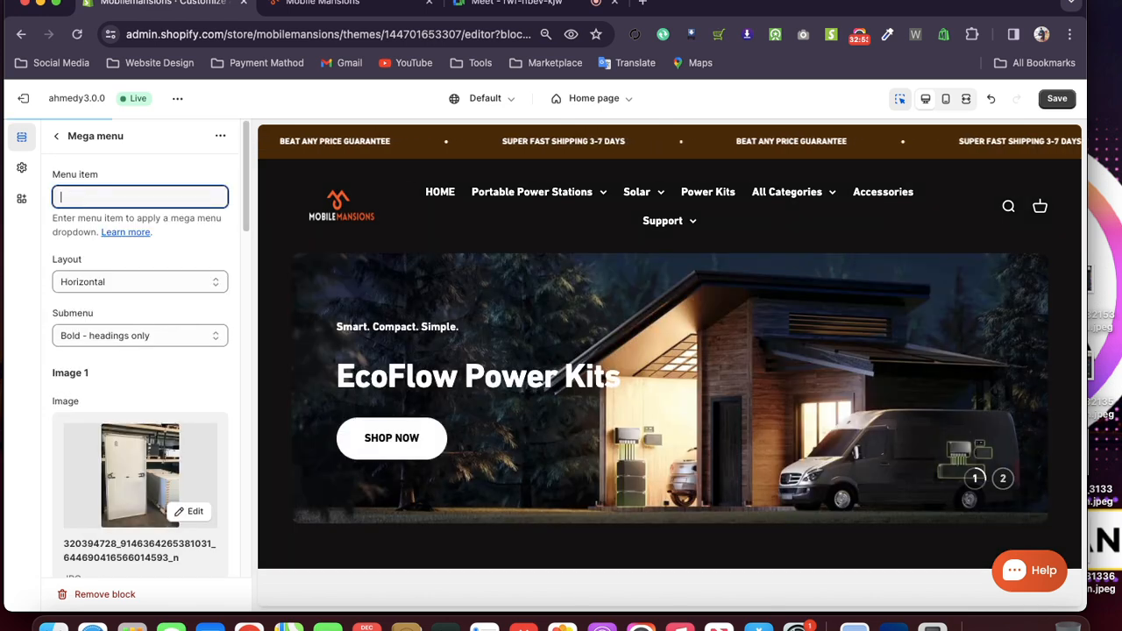
text(Sol)
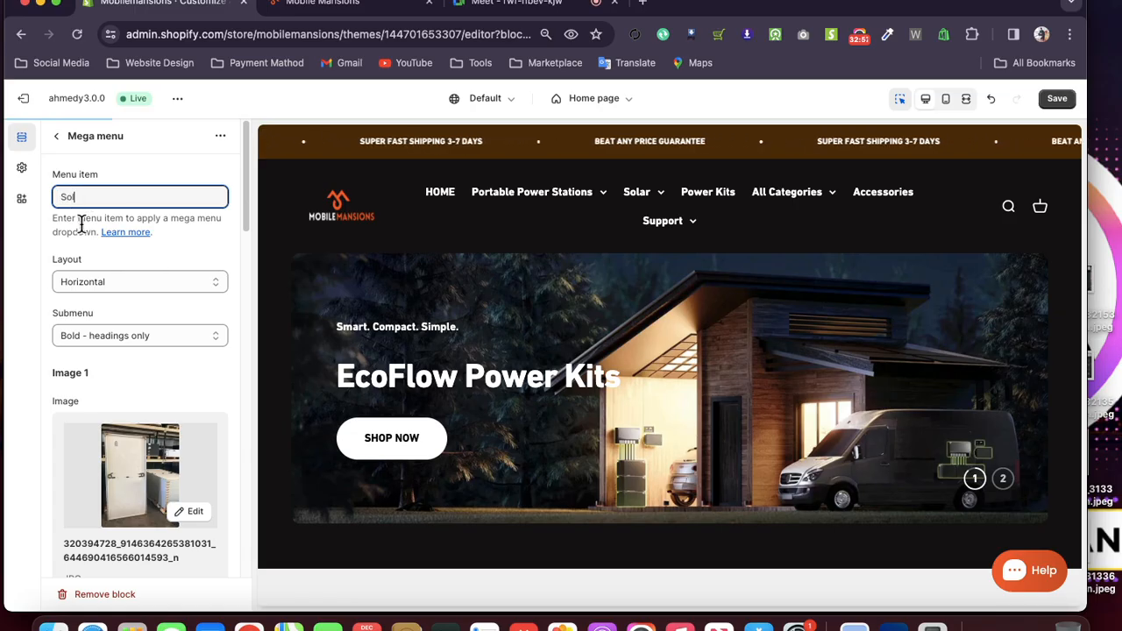
text(ar)
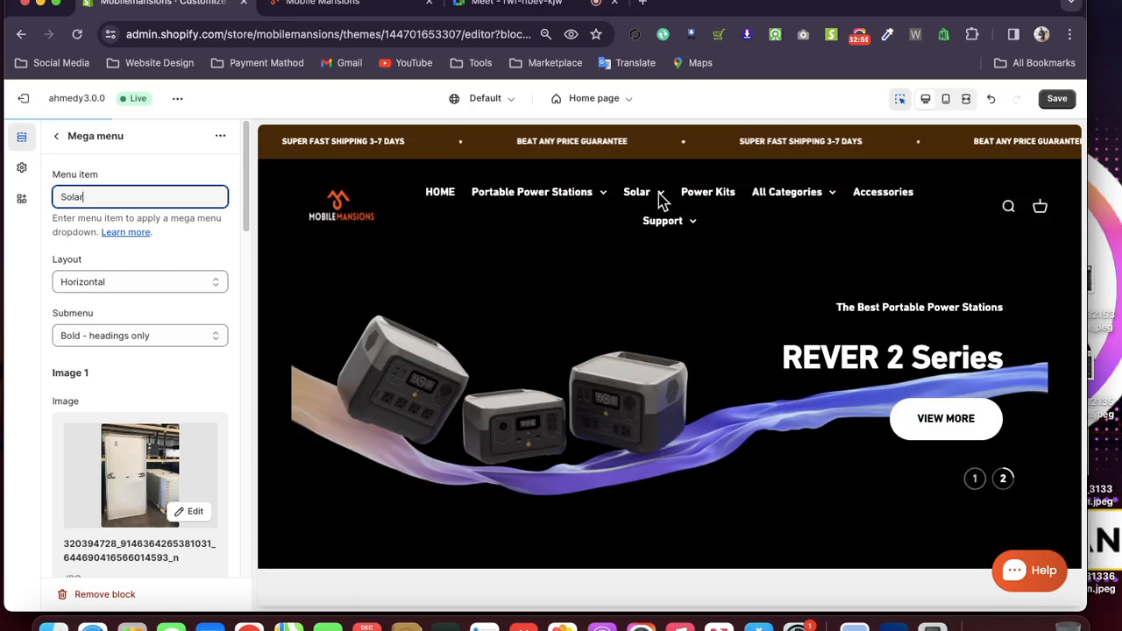
mouse_move(661, 195)
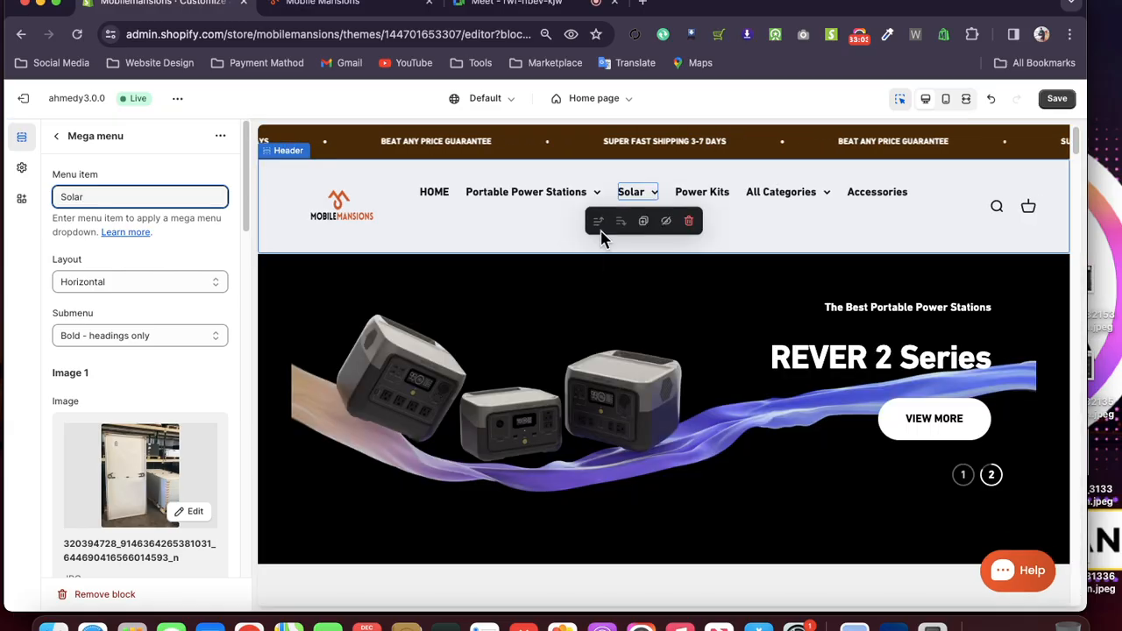
scroll(638, 200, down, 3)
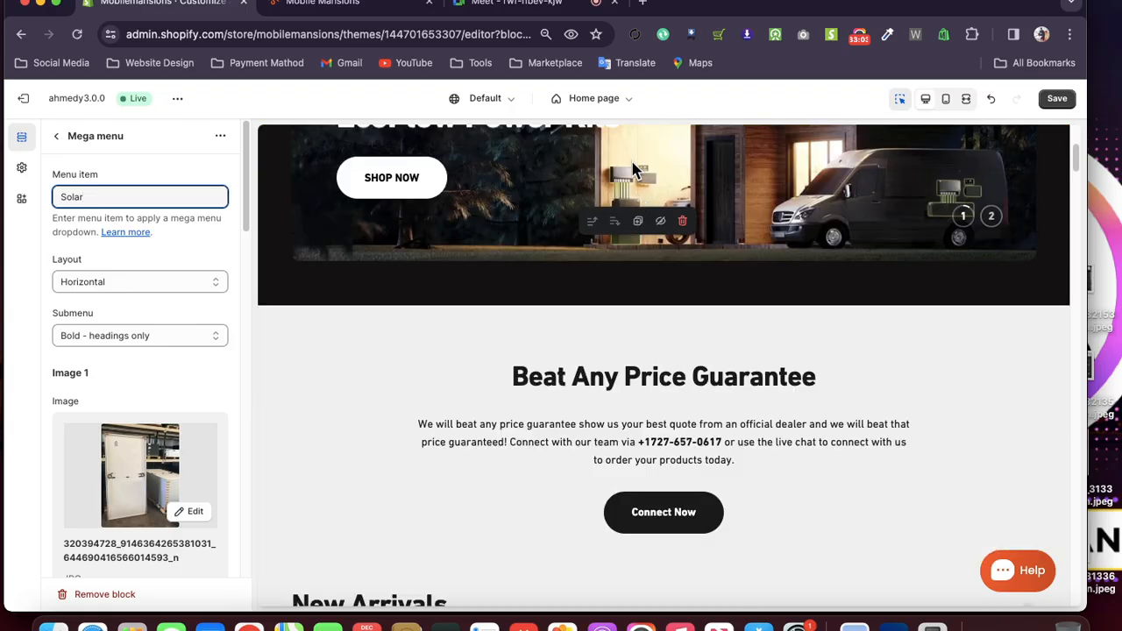
- Return to the header's mega menu settings and show the Solar dropdown with its images in the page preview
scroll(635, 186, up, 5)
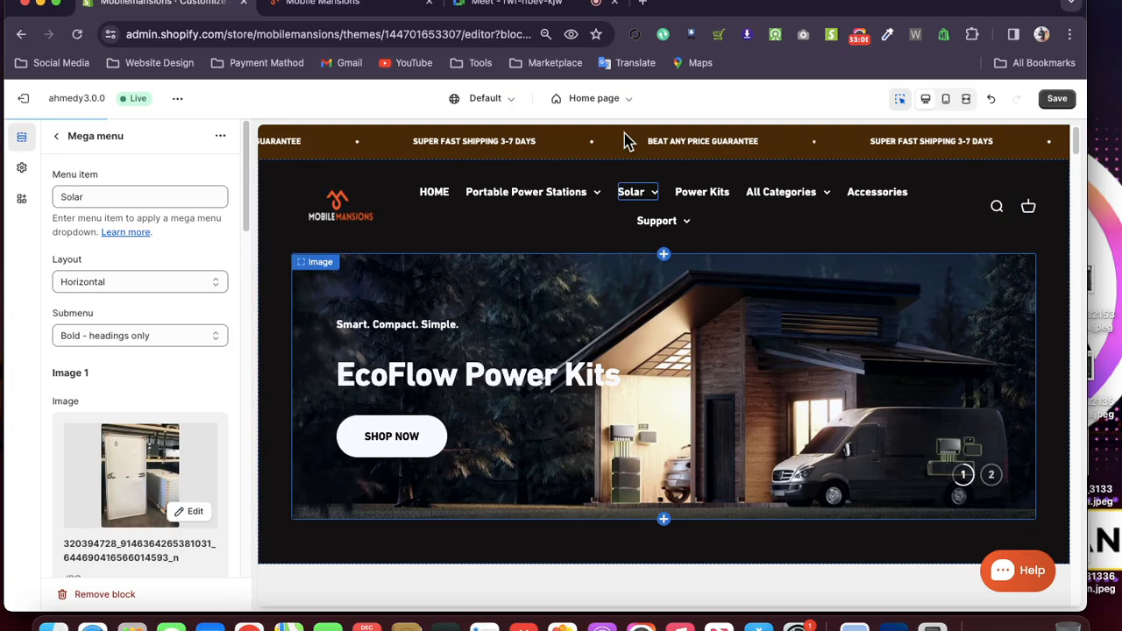
click(653, 198)
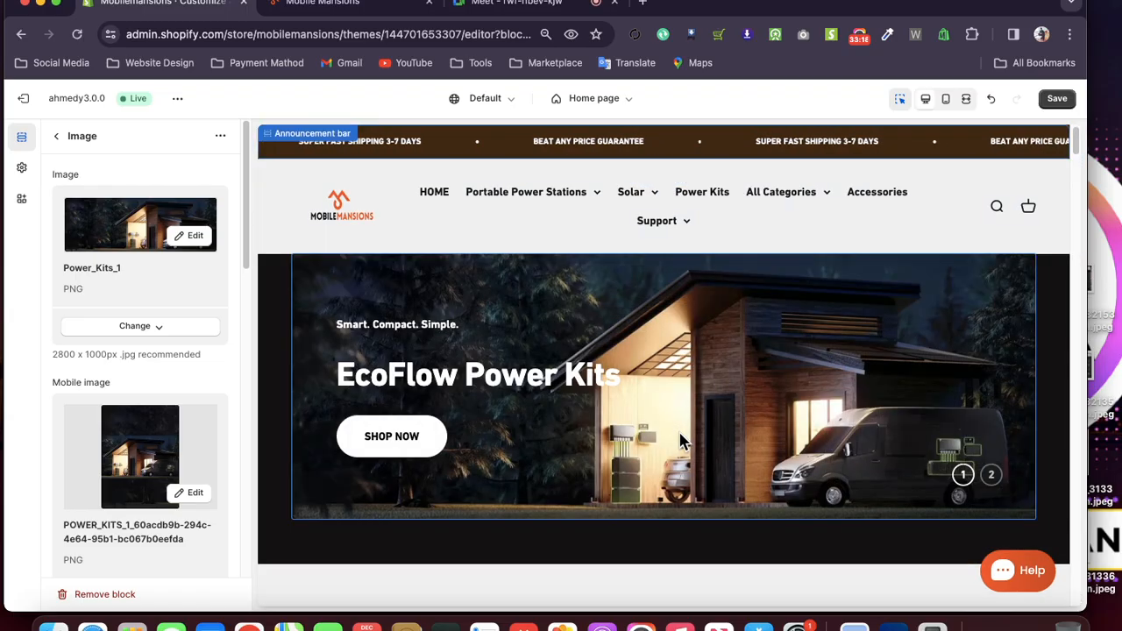
click(55, 137)
mouse_move(651, 195)
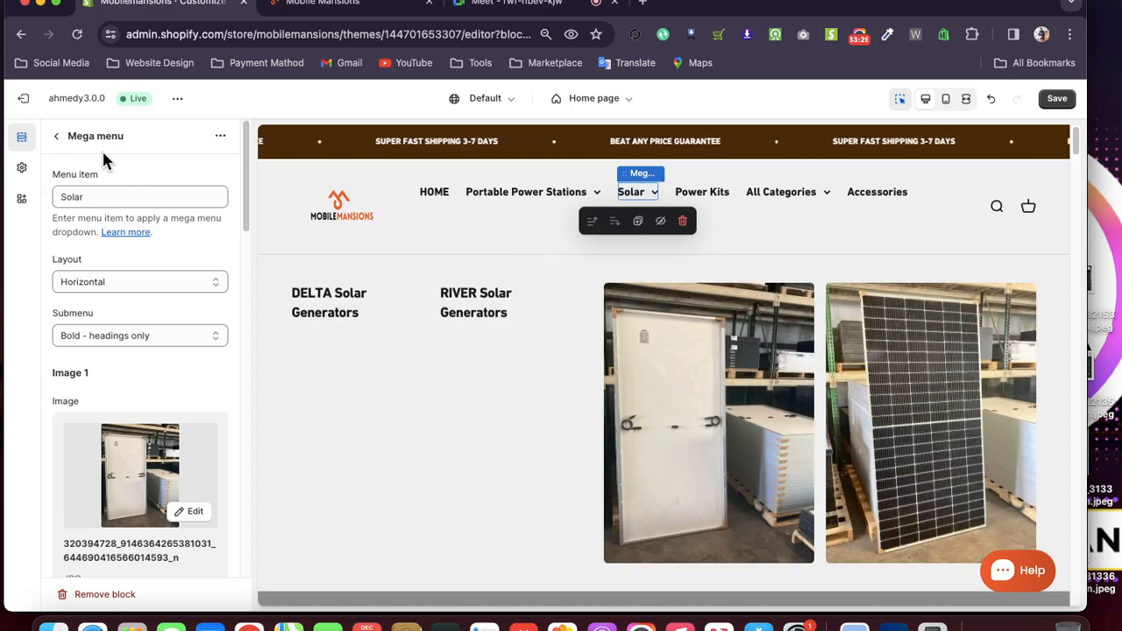
- Reopen the recently closed Maison Bohiti themes page from the browser history and close the spare blank tab
click(644, 9)
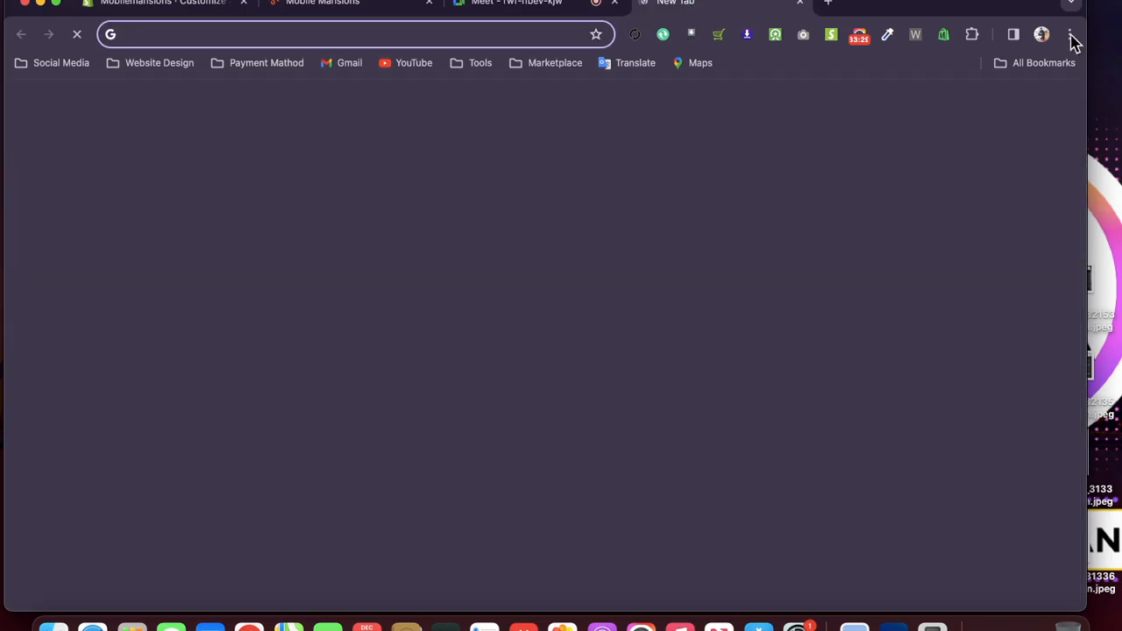
click(1071, 36)
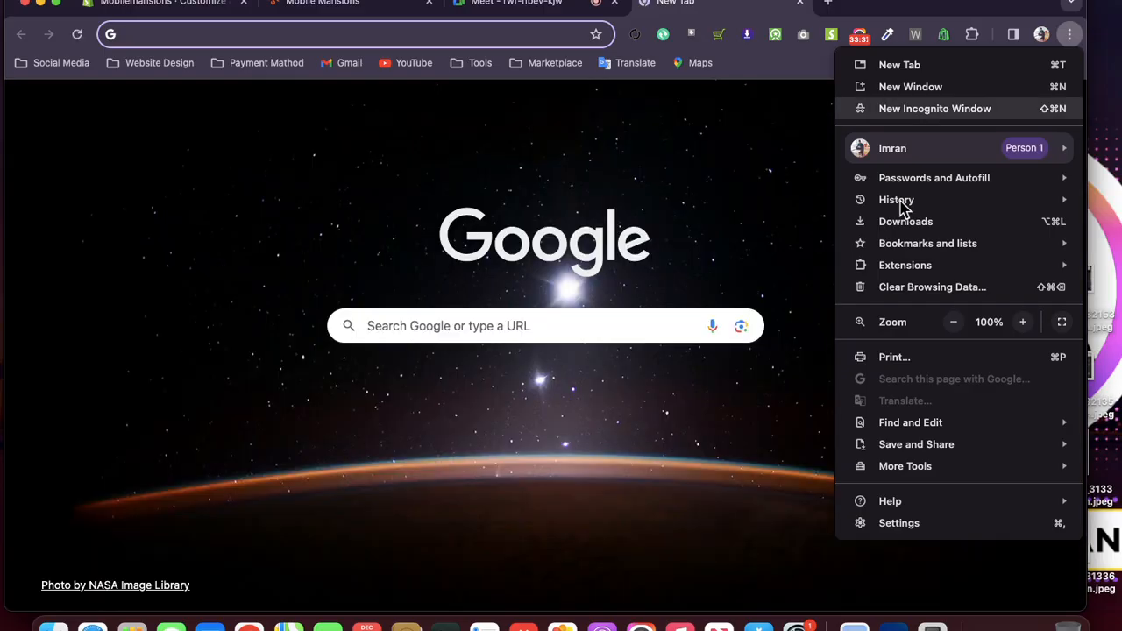
mouse_move(903, 203)
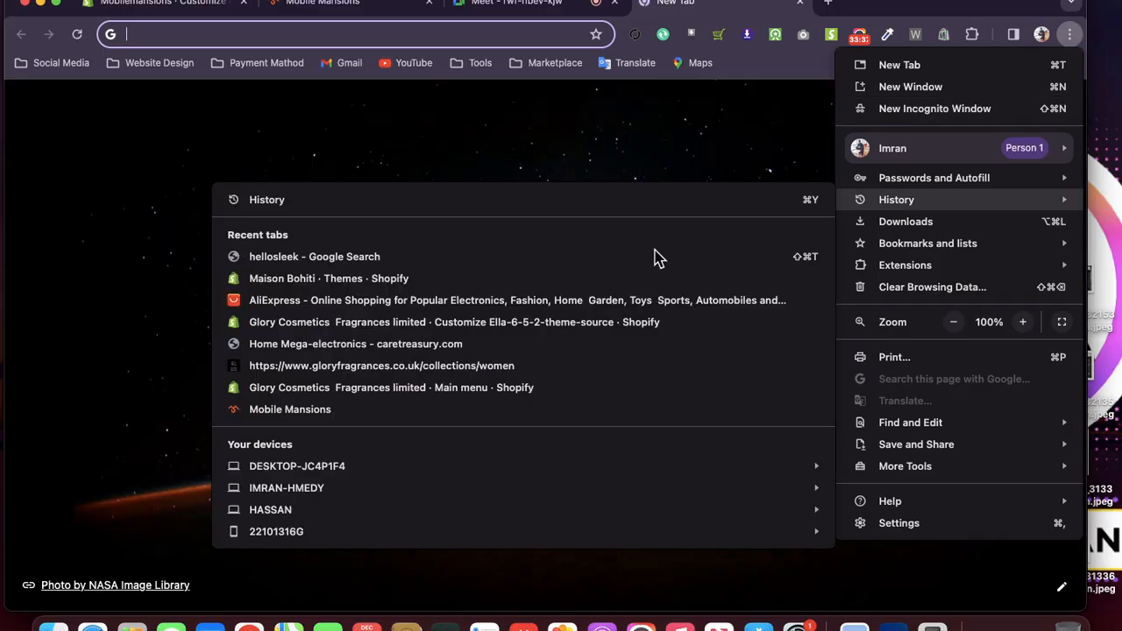
click(280, 278)
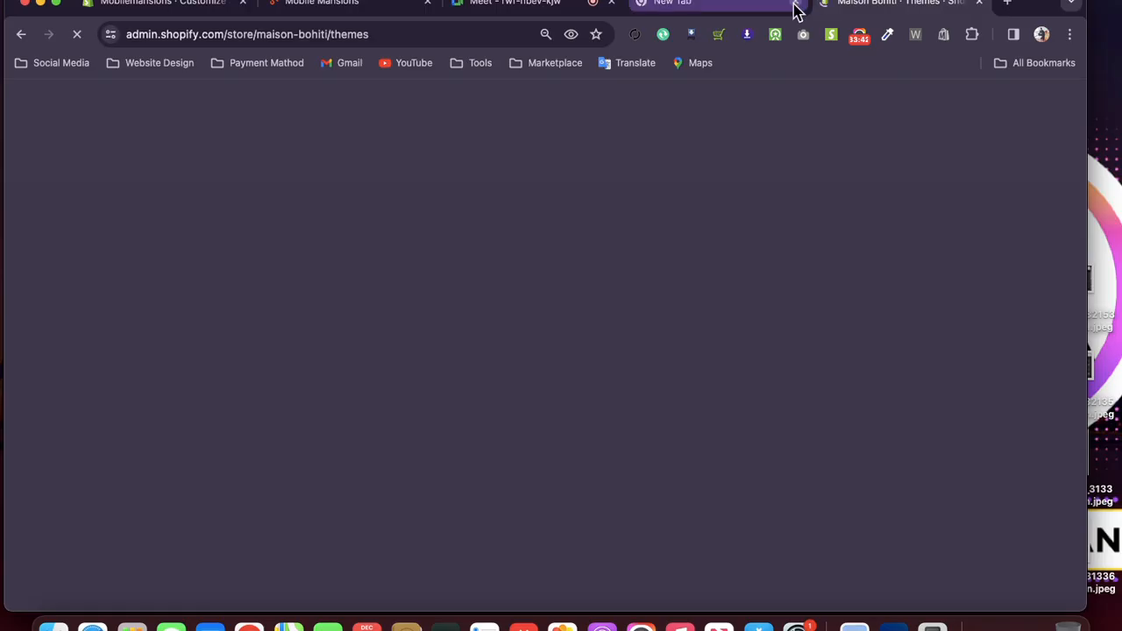
click(795, 4)
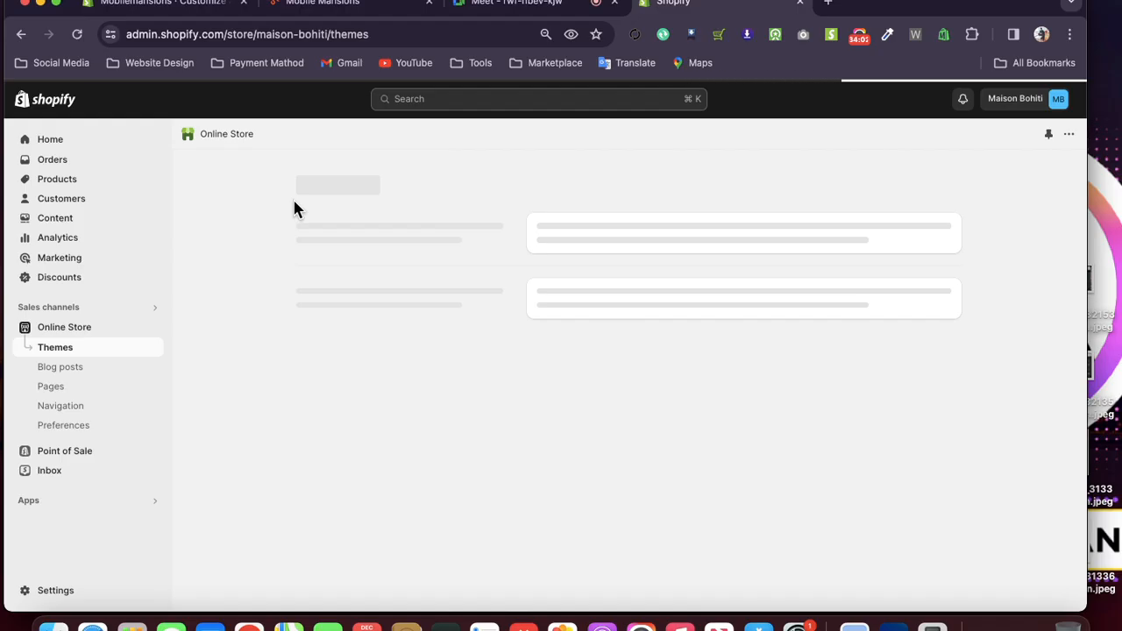
- Open Maison Bohiti's live storefront in place of its admin page and view the Shop and Collections mega menus
click(153, 330)
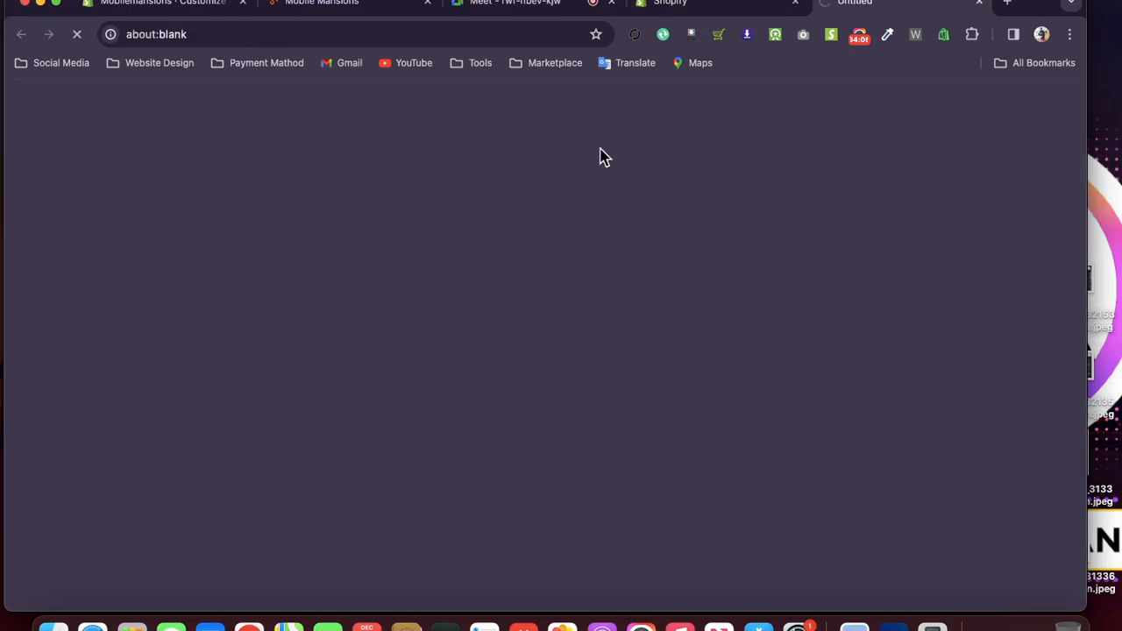
click(796, 3)
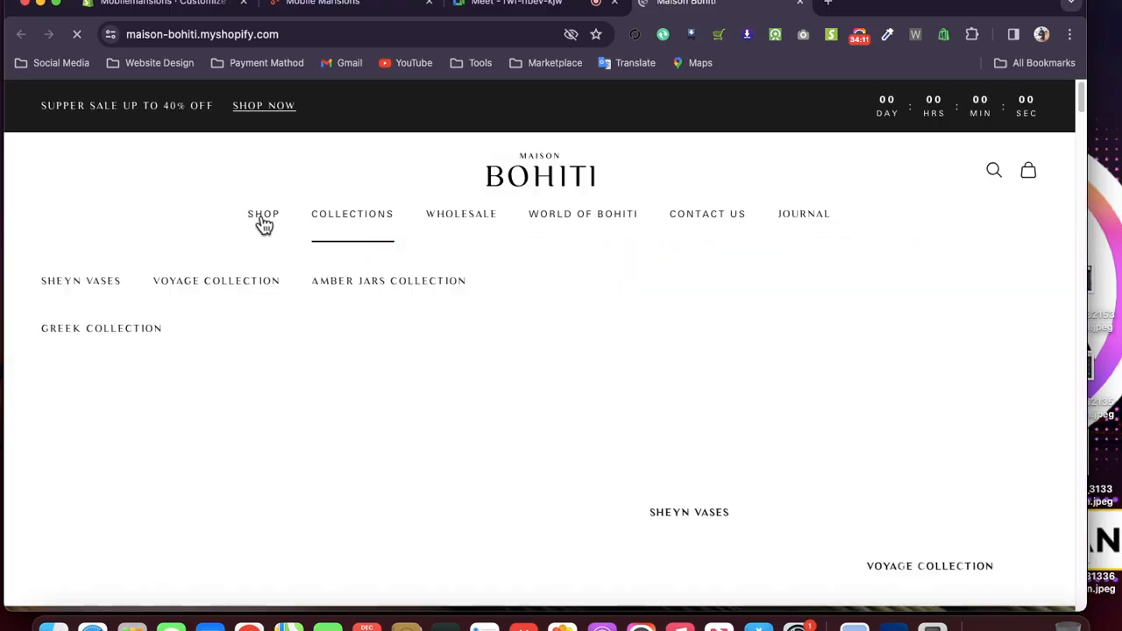
mouse_move(266, 223)
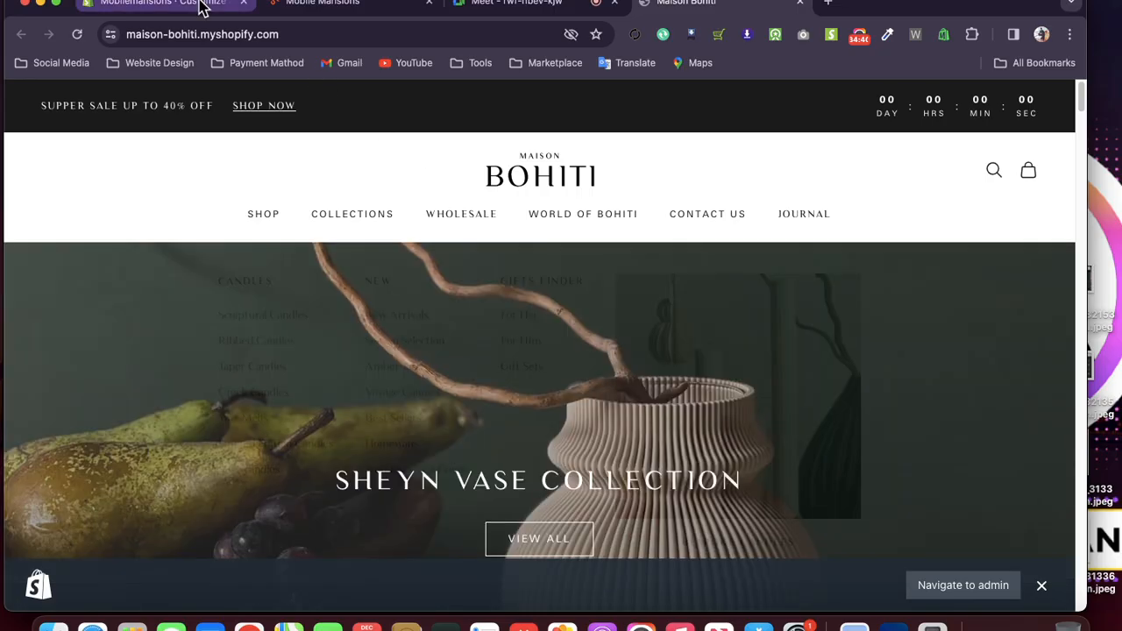
- Switch back to the Mobilemansions theme editor and review the mega menu's heading, link and heading colour options for Image 1
click(200, 5)
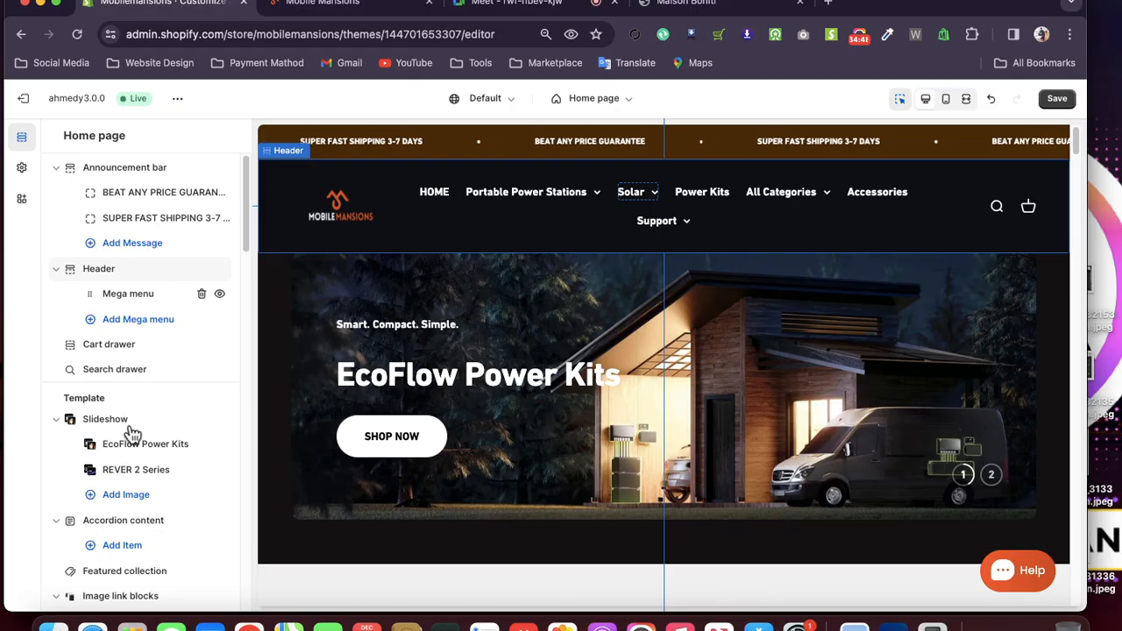
click(158, 294)
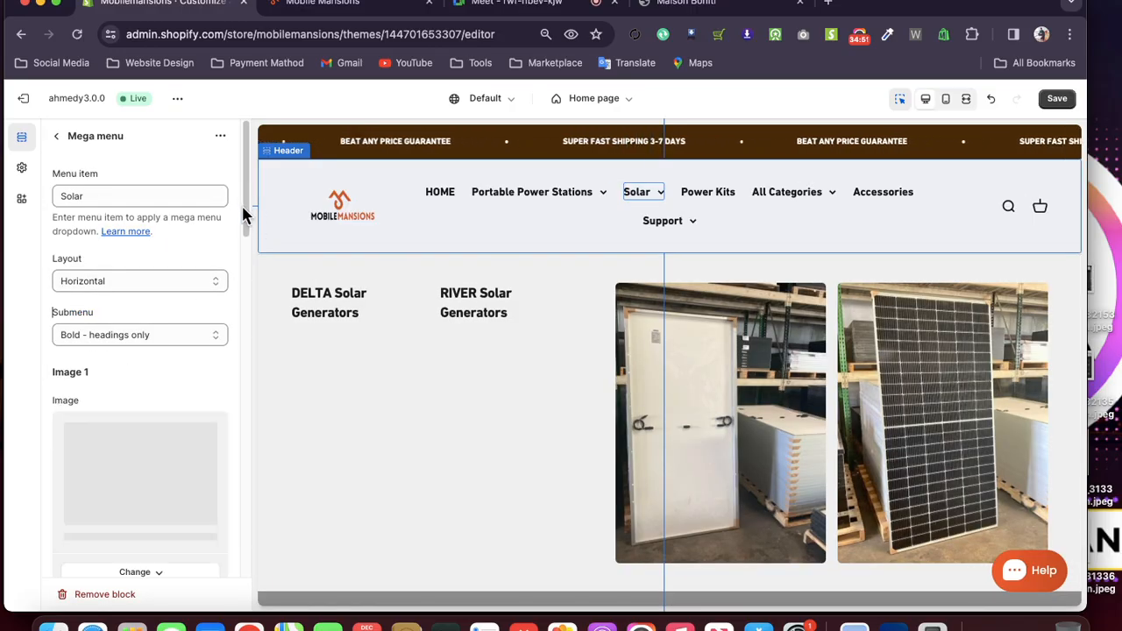
drag(246, 216, 244, 300)
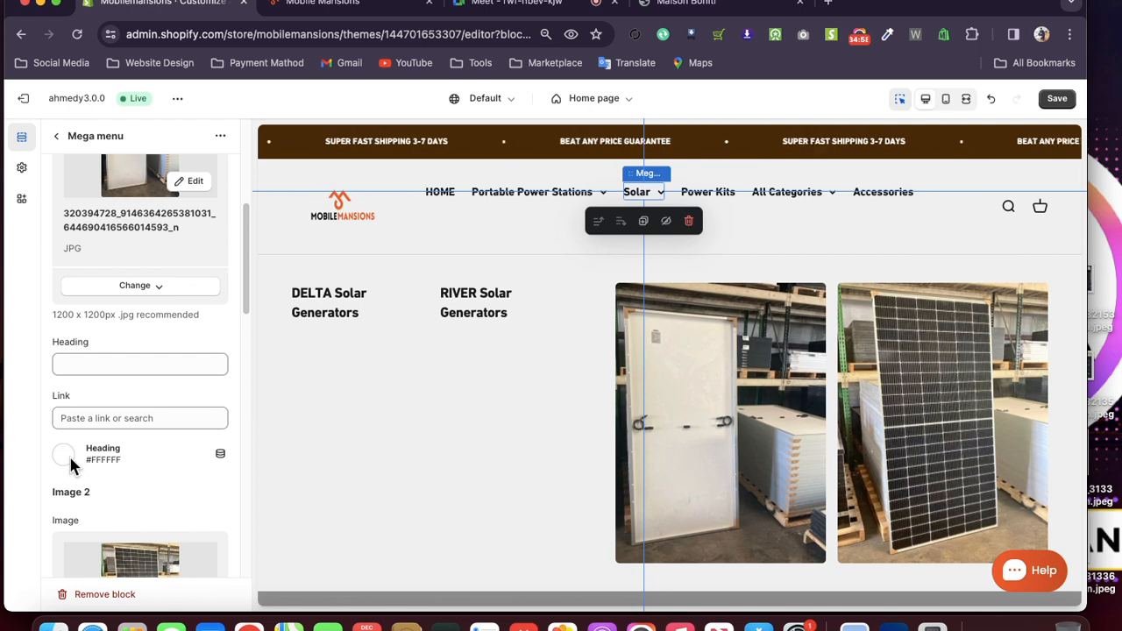
drag(245, 285, 245, 310)
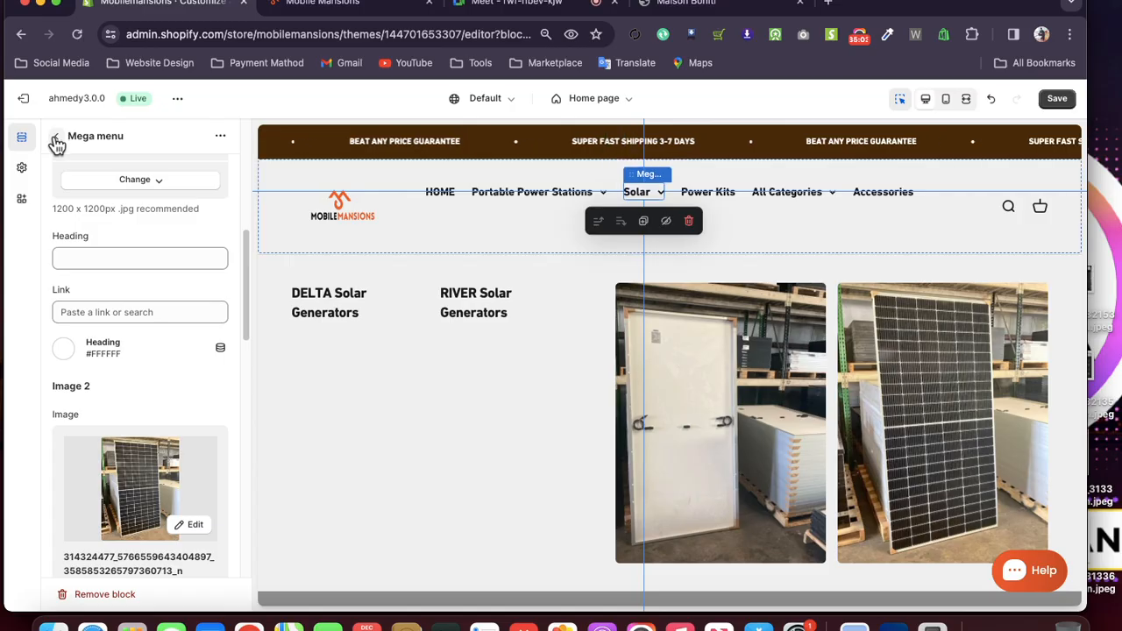
click(56, 140)
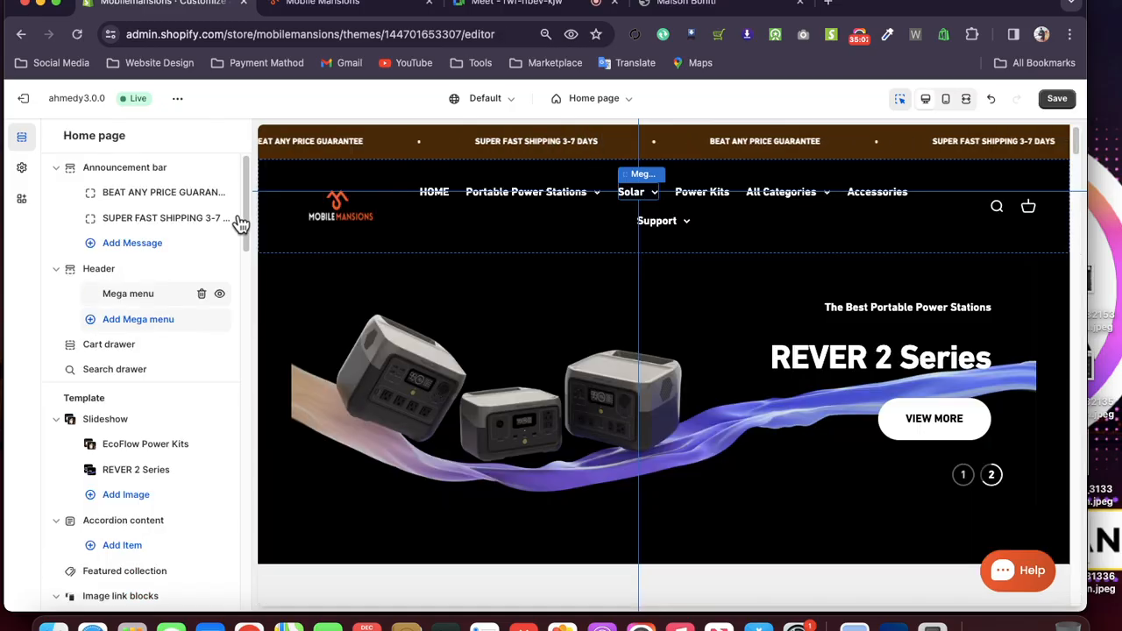
- Open the home page's Slideshow section settings and view the available image size options
drag(240, 224, 245, 253)
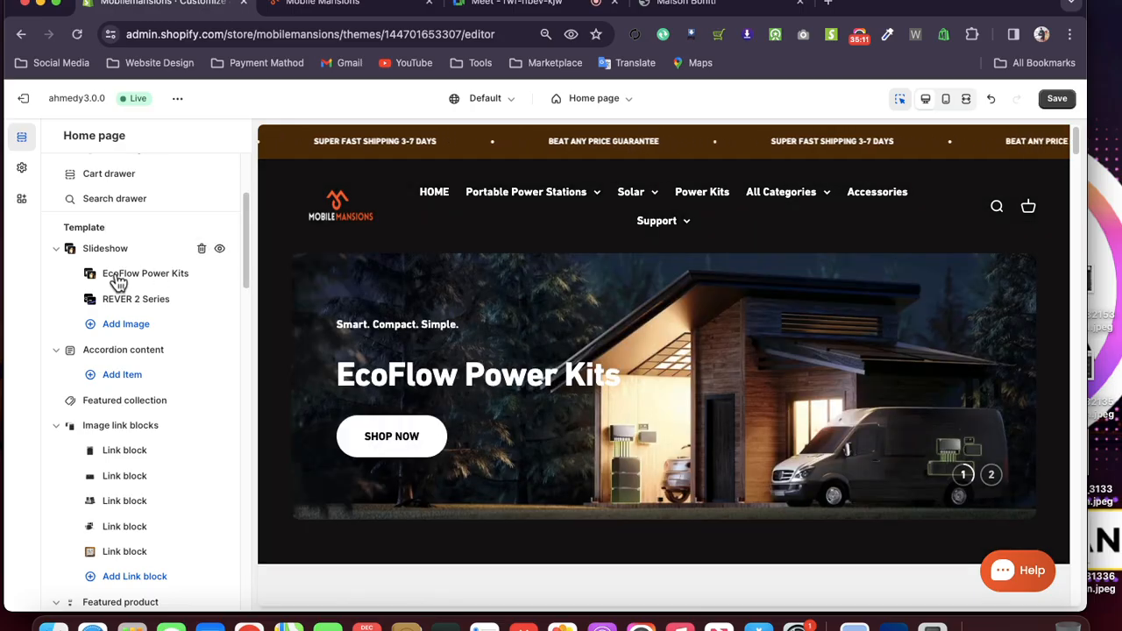
click(118, 280)
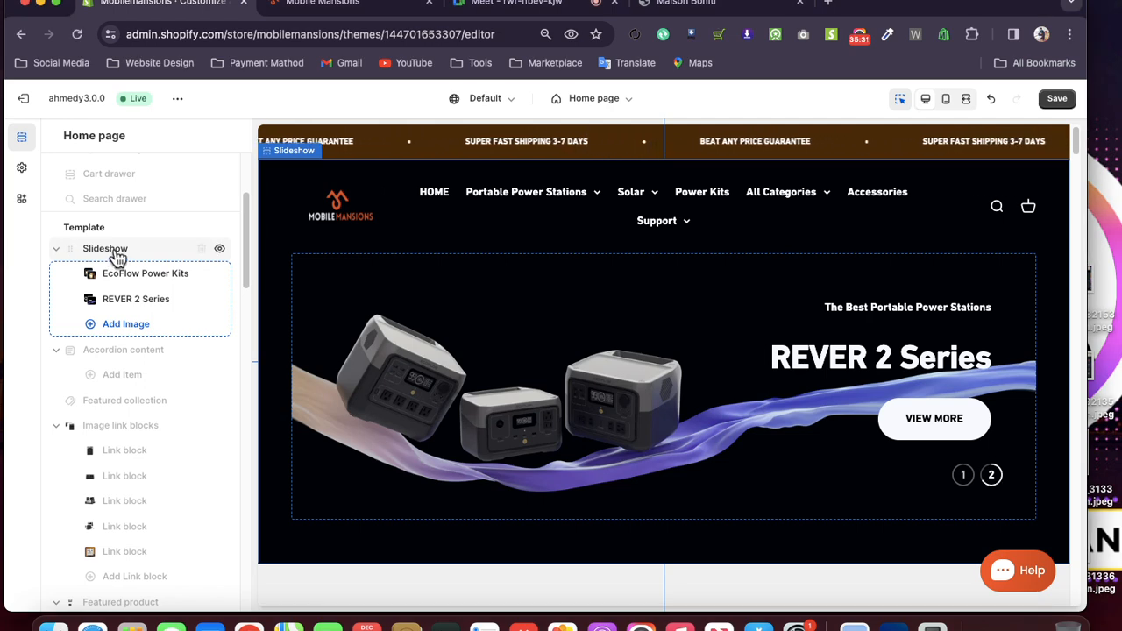
click(117, 254)
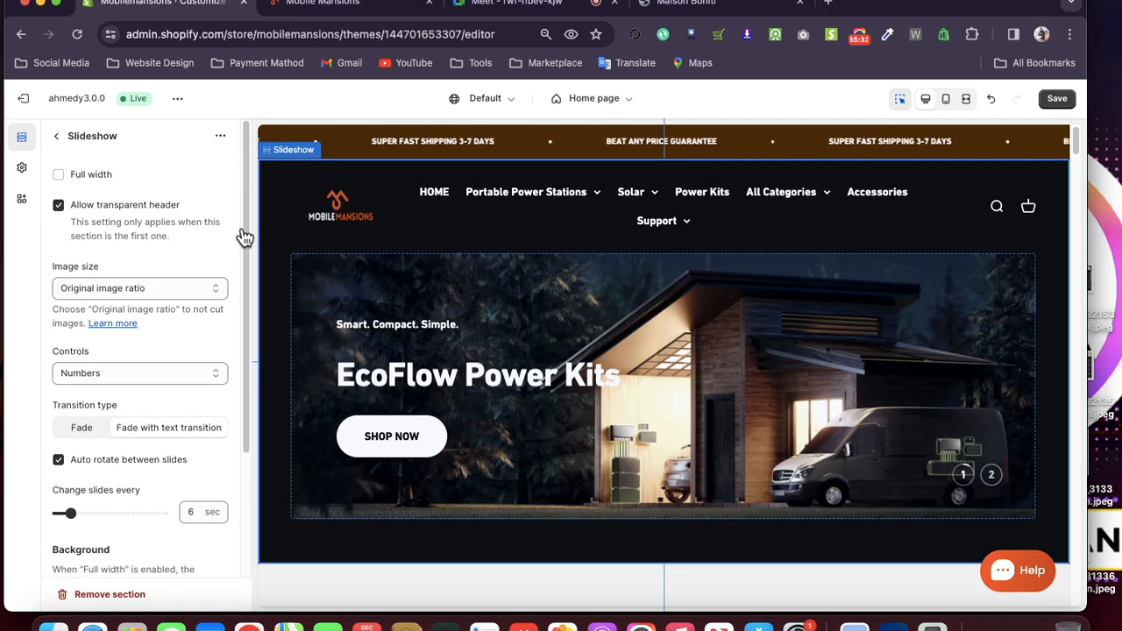
scroll(161, 268, down, 1)
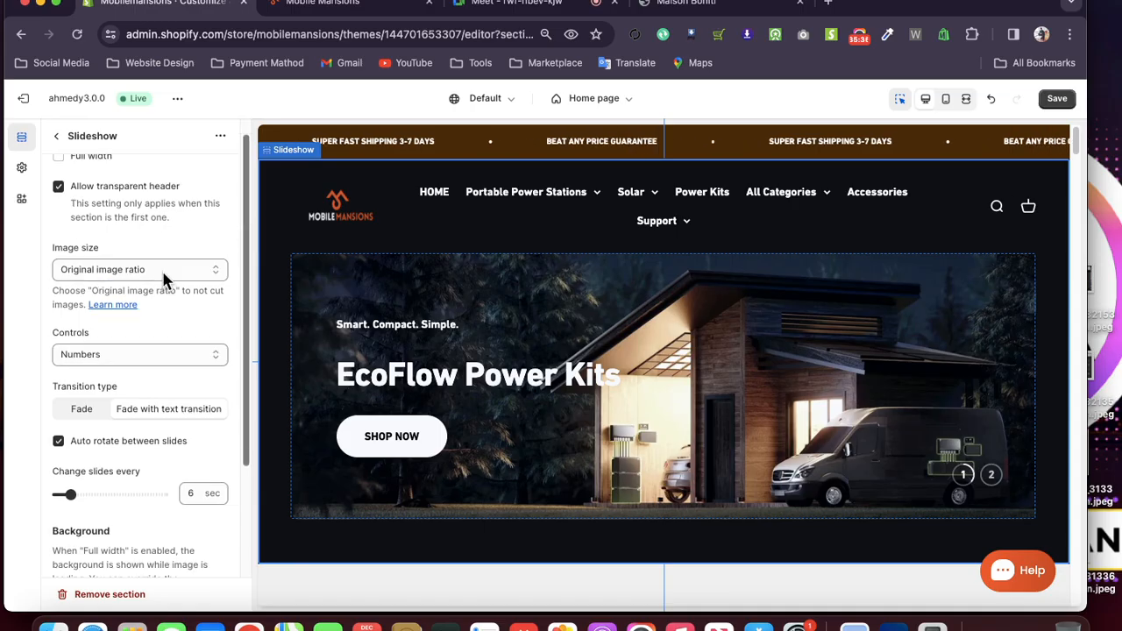
click(162, 269)
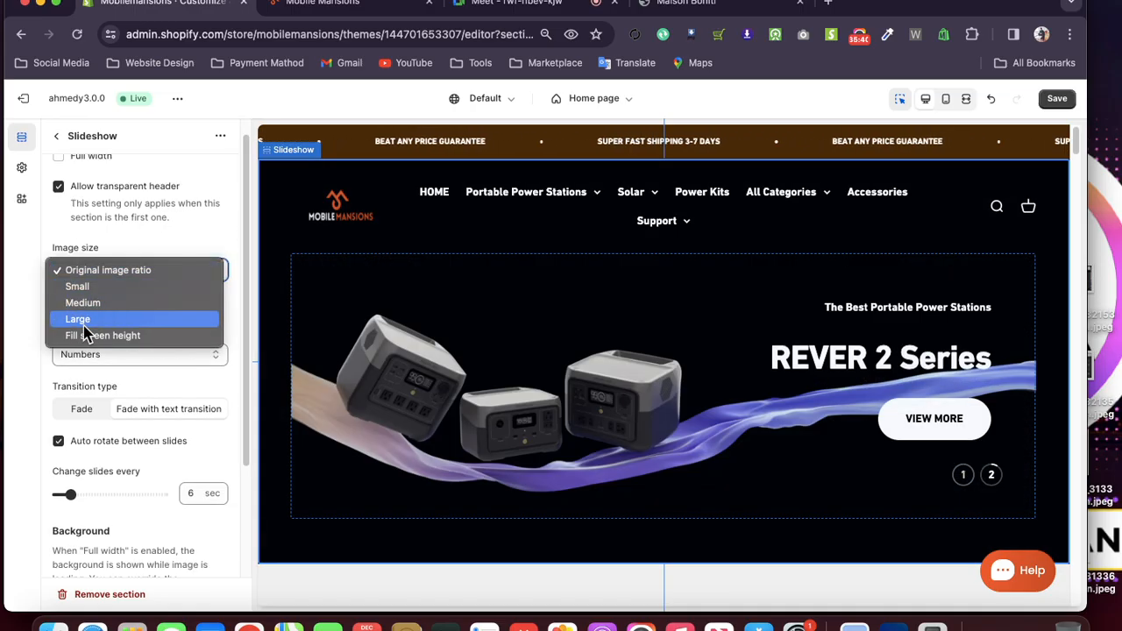
click(27, 359)
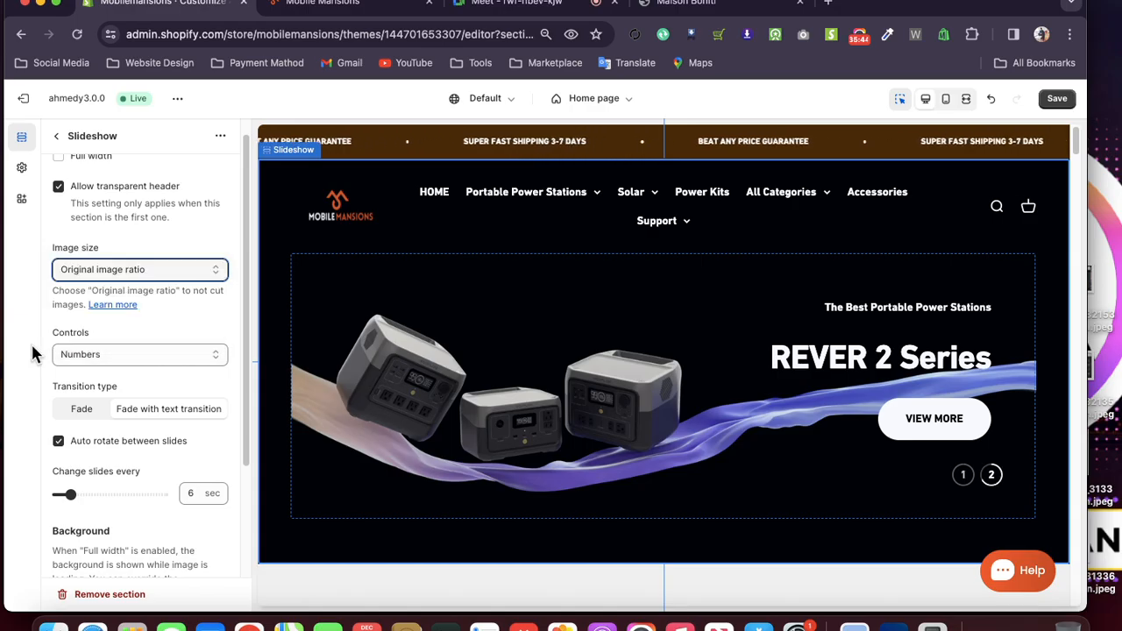
- View the available slide control styles for the slideshow
scroll(92, 258, down, 1)
scroll(91, 259, down, 3)
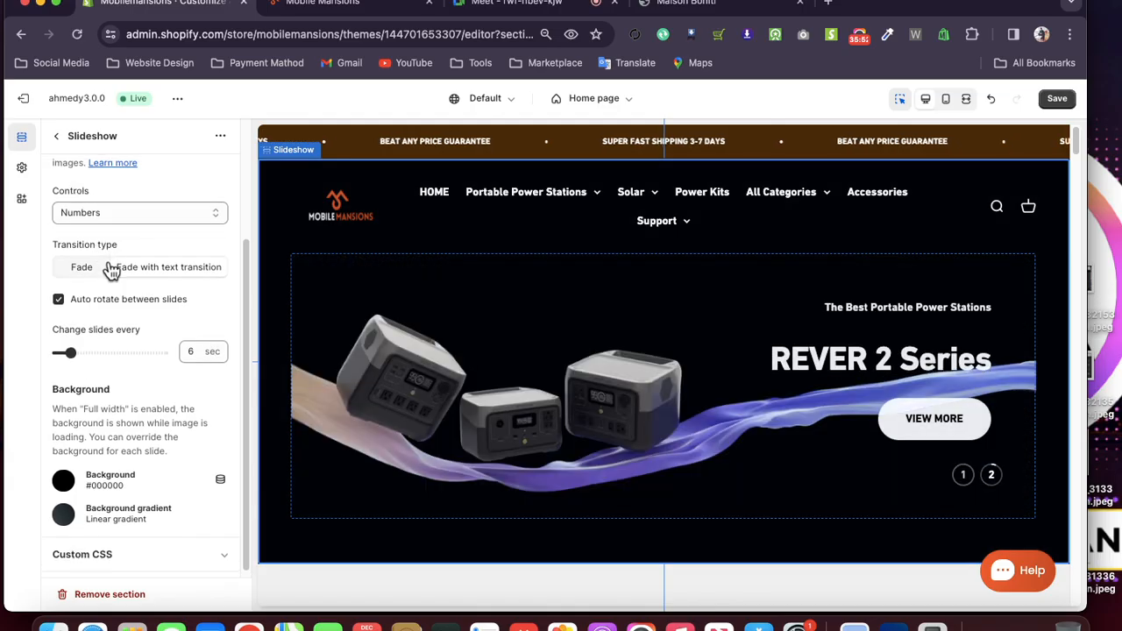
click(110, 209)
click(33, 226)
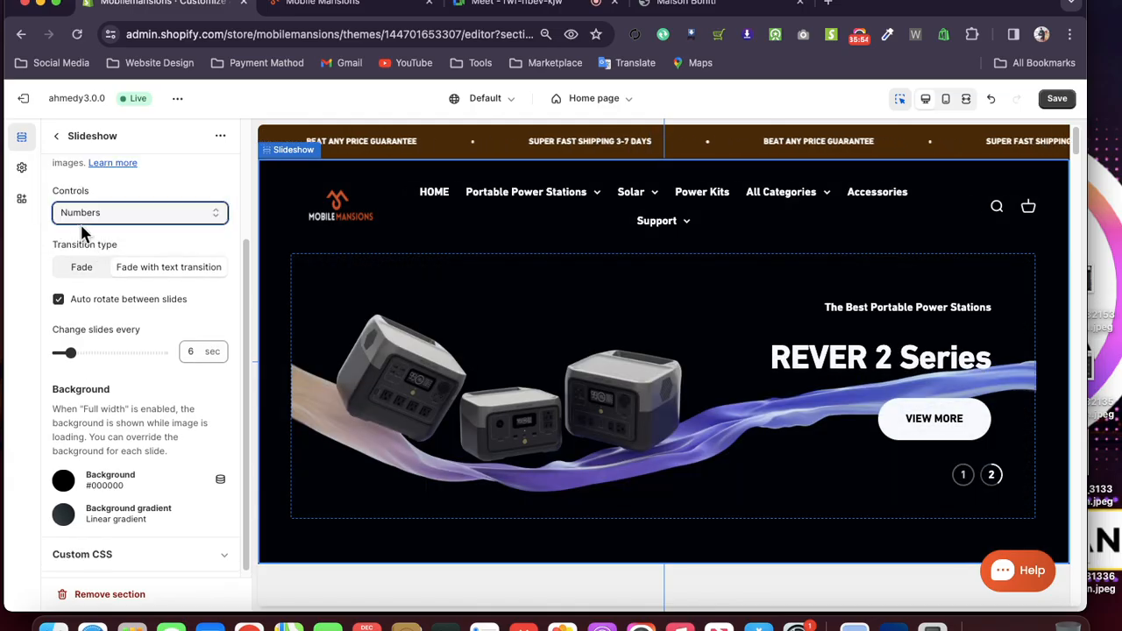
scroll(86, 227, up, 1)
click(93, 221)
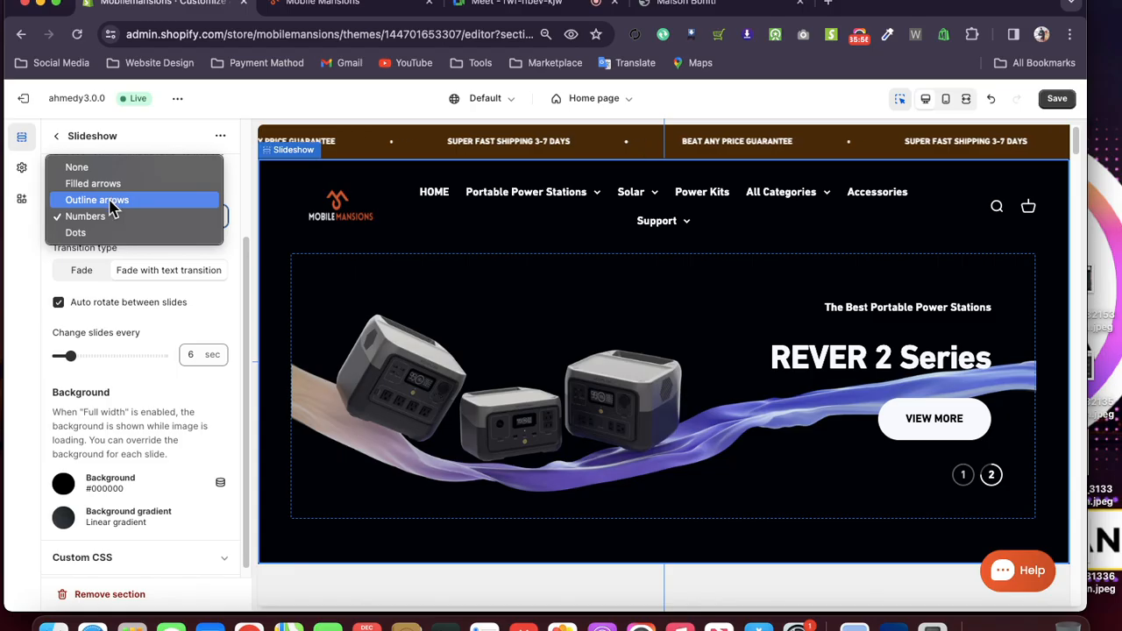
click(34, 319)
scroll(106, 285, up, 1)
scroll(114, 287, up, 2)
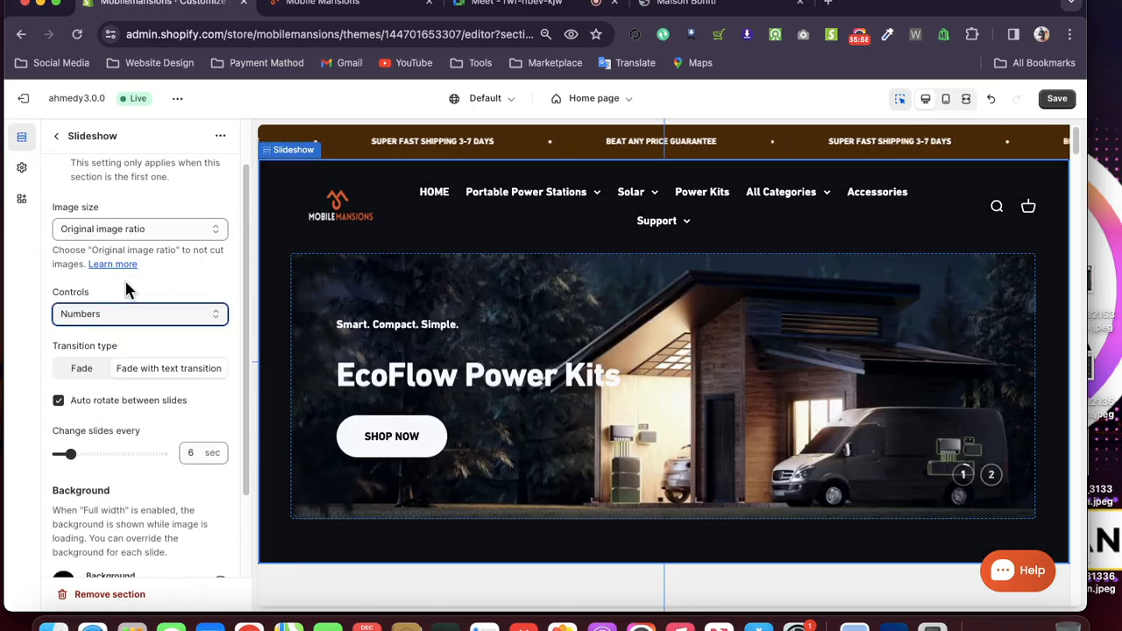
- Switch the slideshow's transition type to Fade and back to Fade with text transition
scroll(156, 289, down, 3)
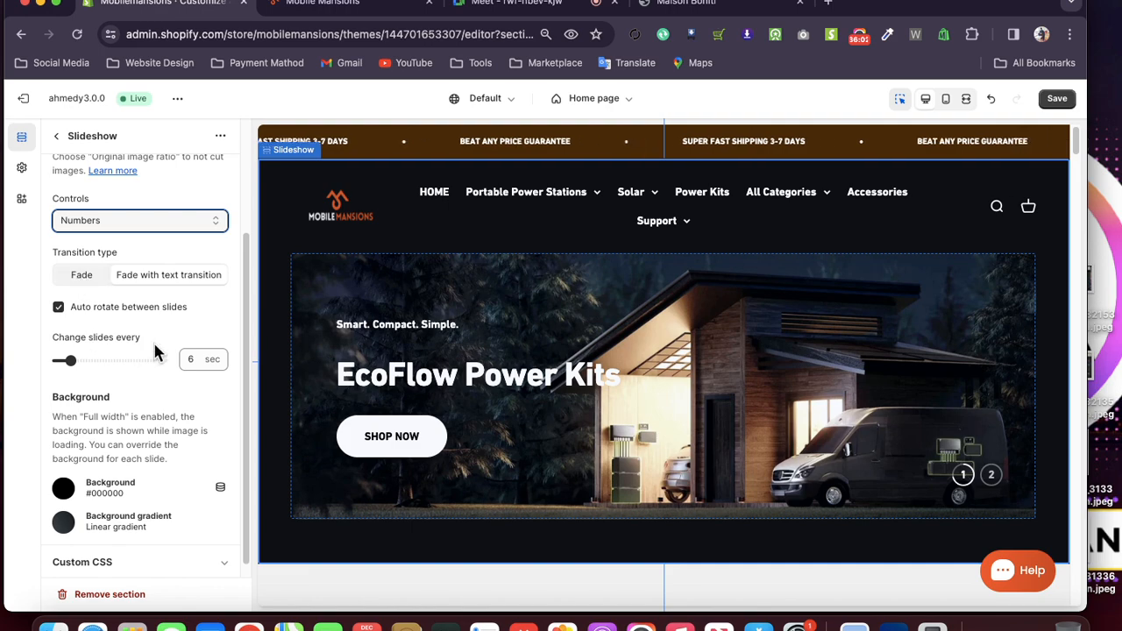
click(83, 282)
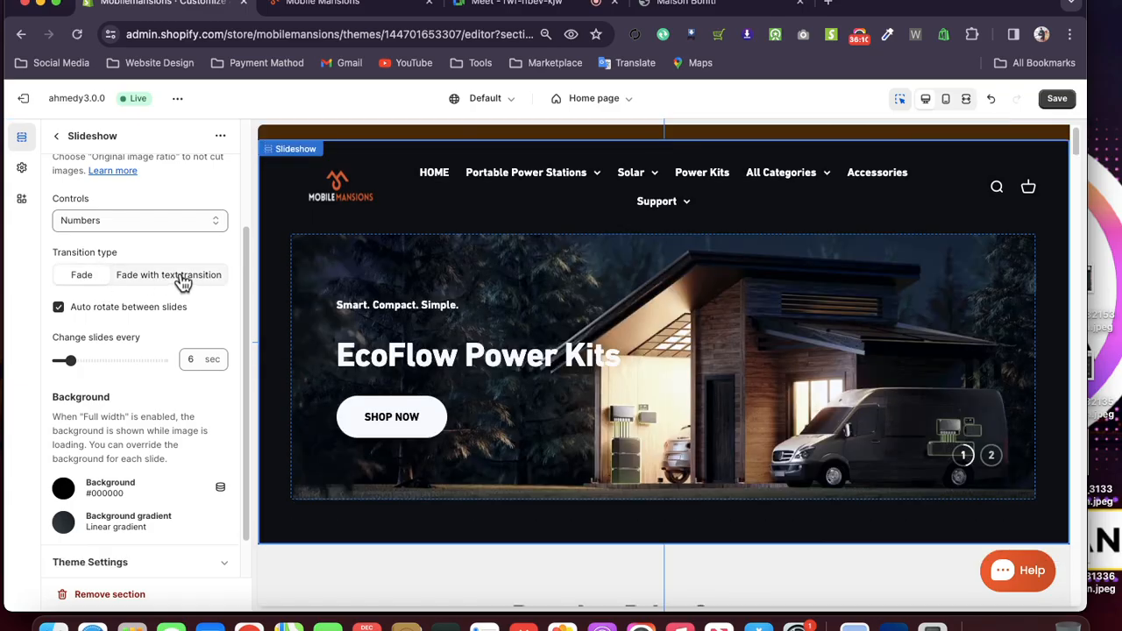
click(182, 281)
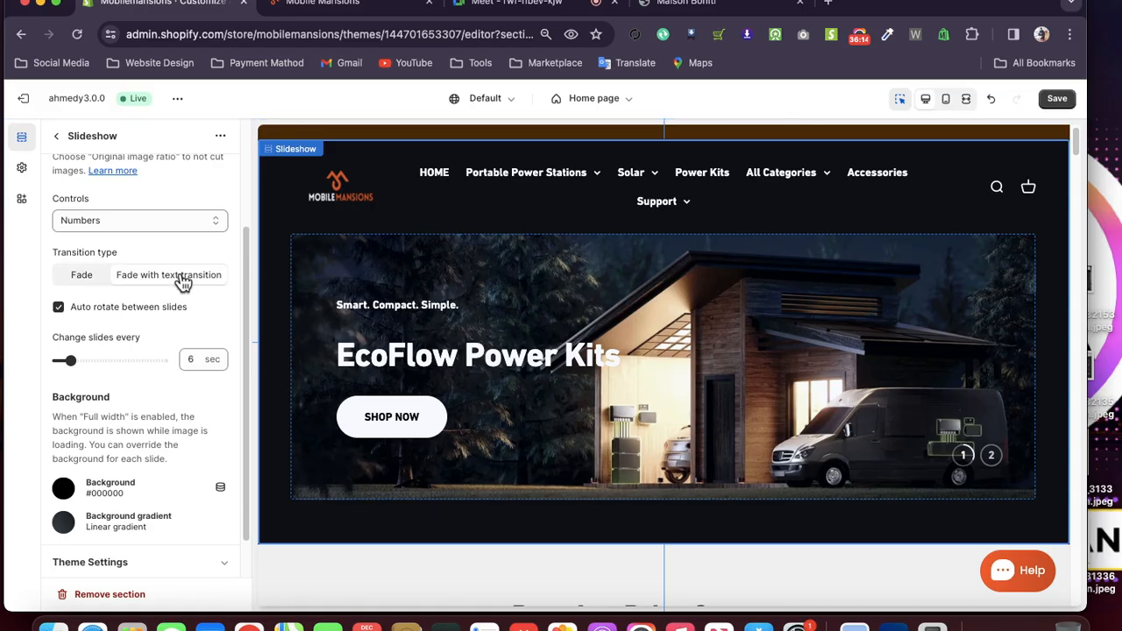
- Expand the slideshow's theme settings and review the background, page width, heading apparition and button style options
scroll(182, 282, down, 1)
scroll(156, 519, down, 1)
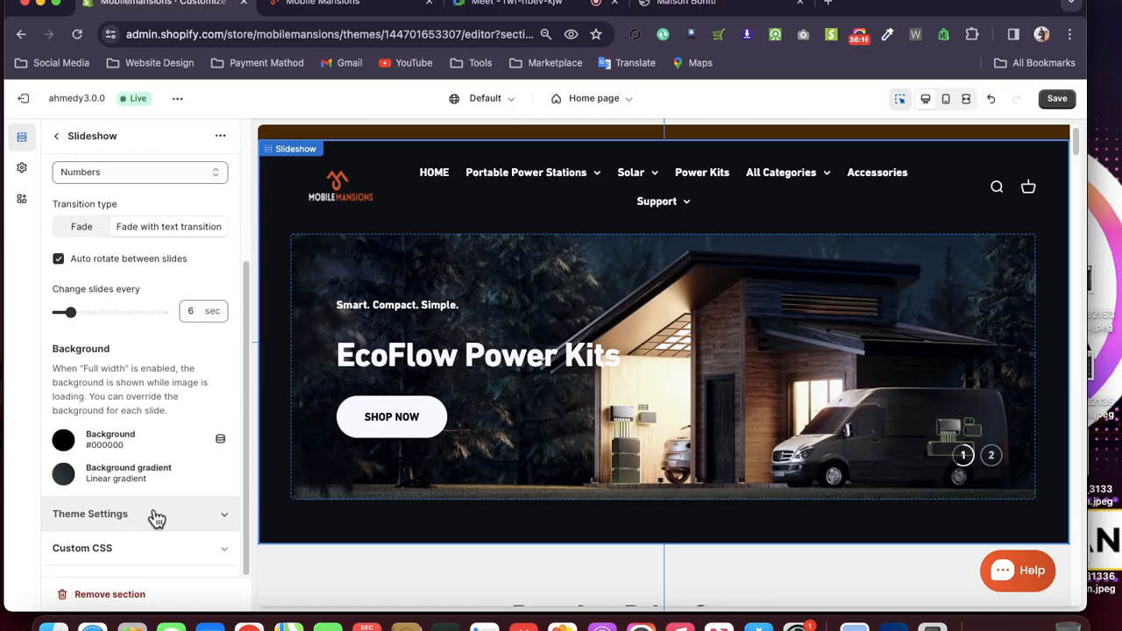
click(156, 516)
scroll(165, 404, down, 4)
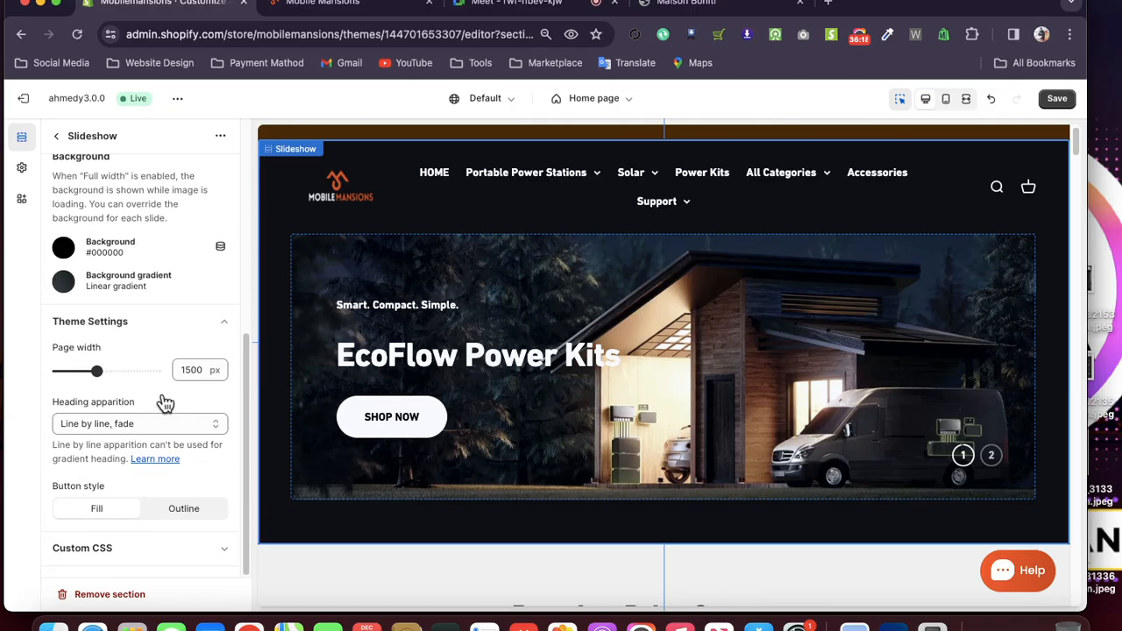
scroll(114, 303, up, 1)
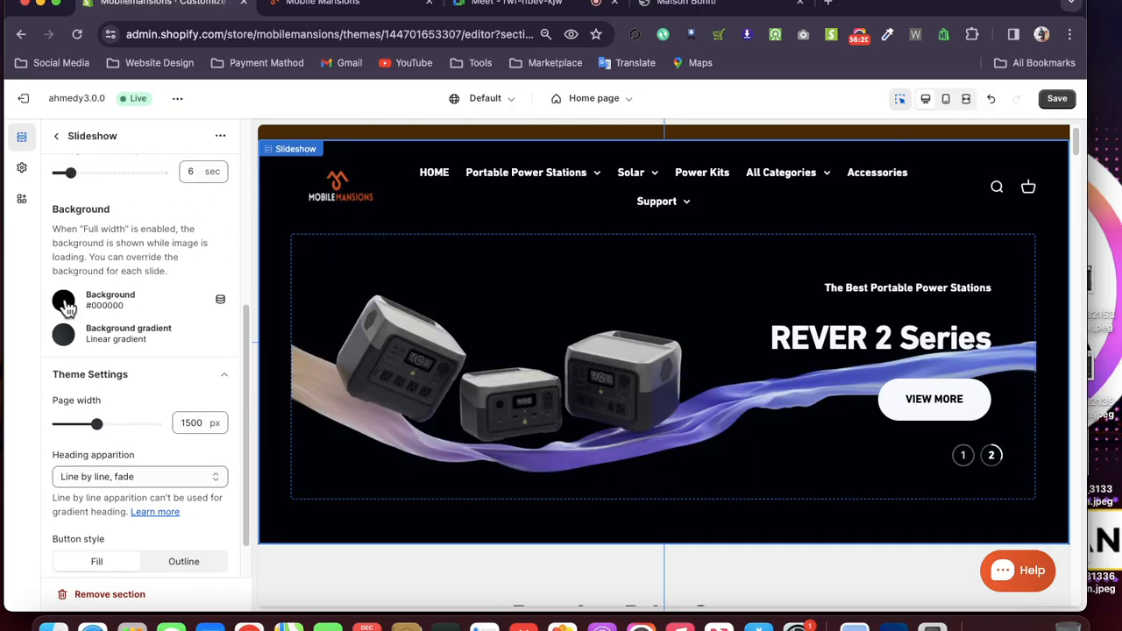
scroll(68, 307, down, 1)
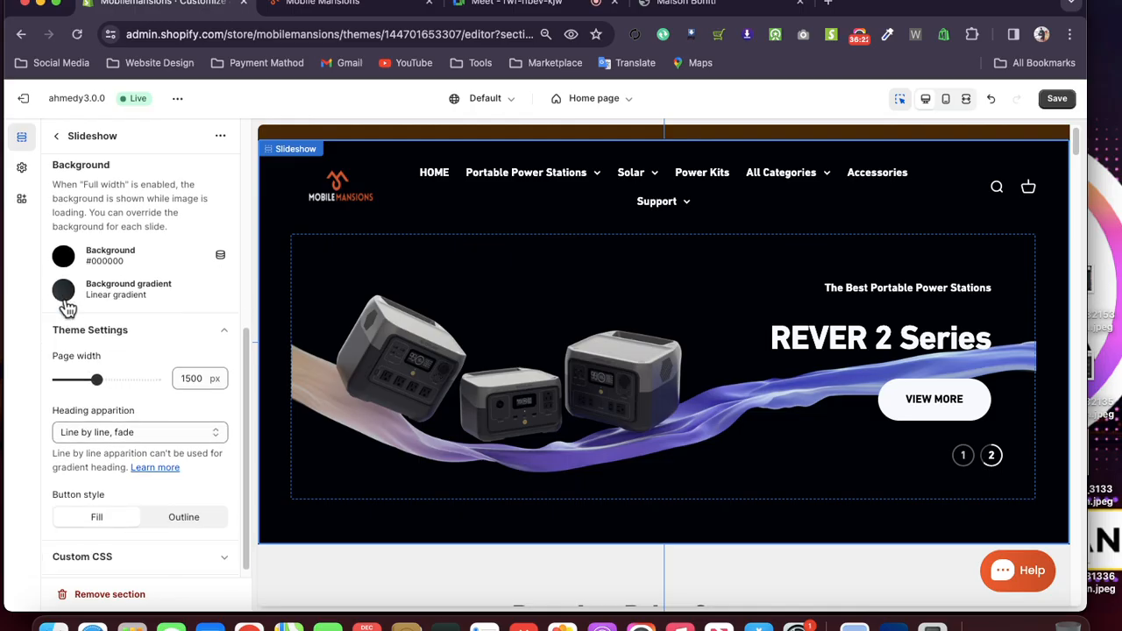
scroll(68, 307, down, 1)
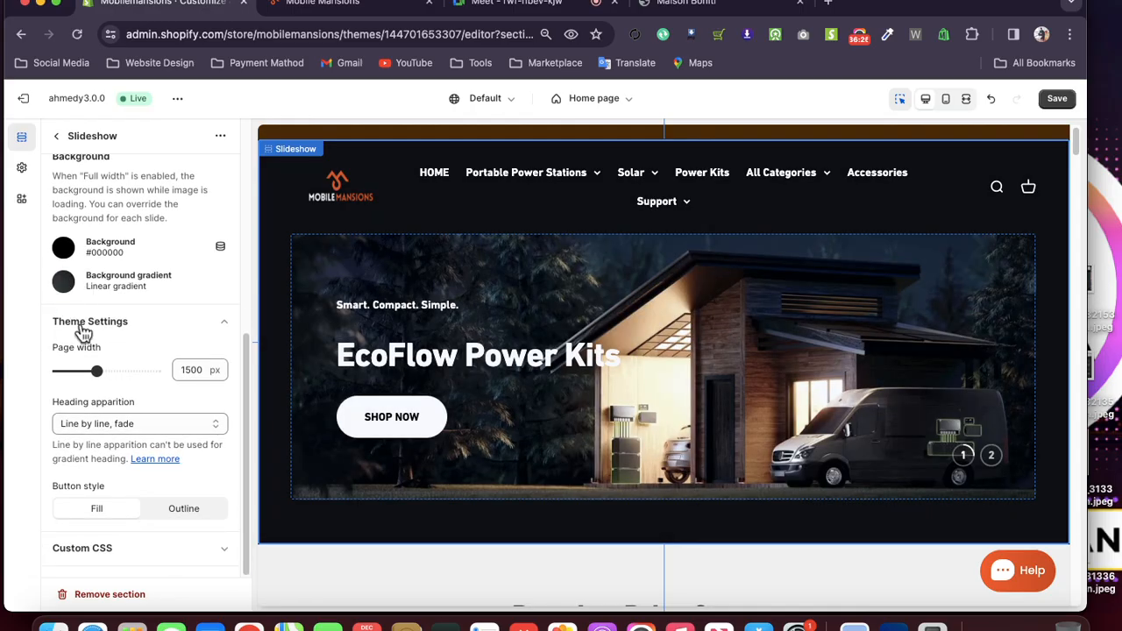
scroll(110, 442, up, 6)
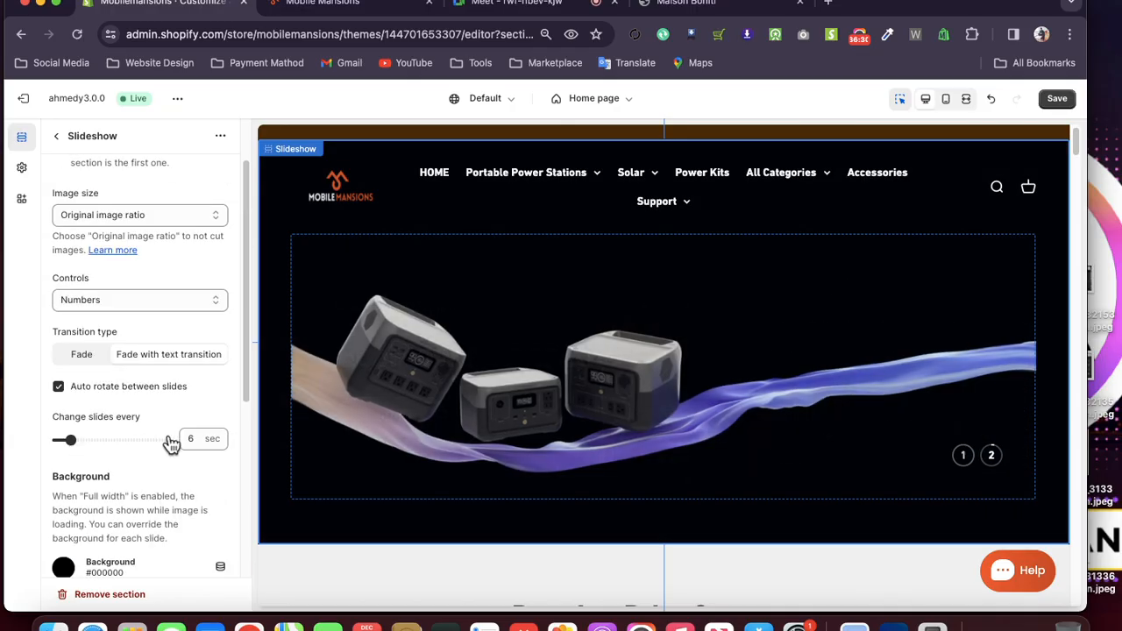
- Leave the Slideshow section settings and reload the theme editor, discarding the unsaved changes
double_click(189, 437)
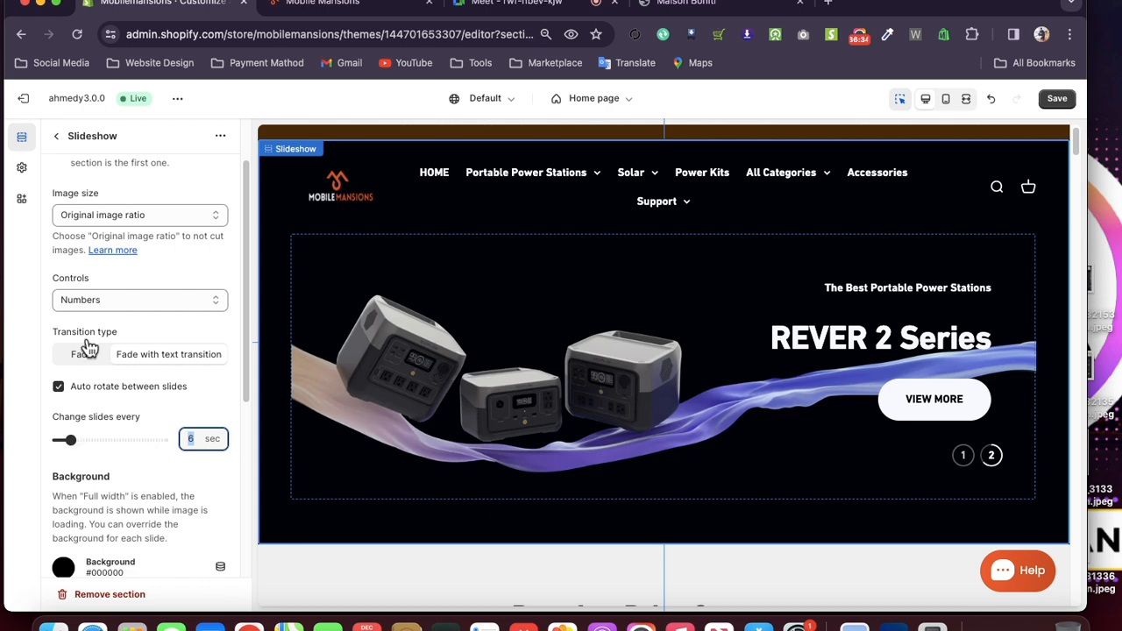
scroll(52, 320, up, 2)
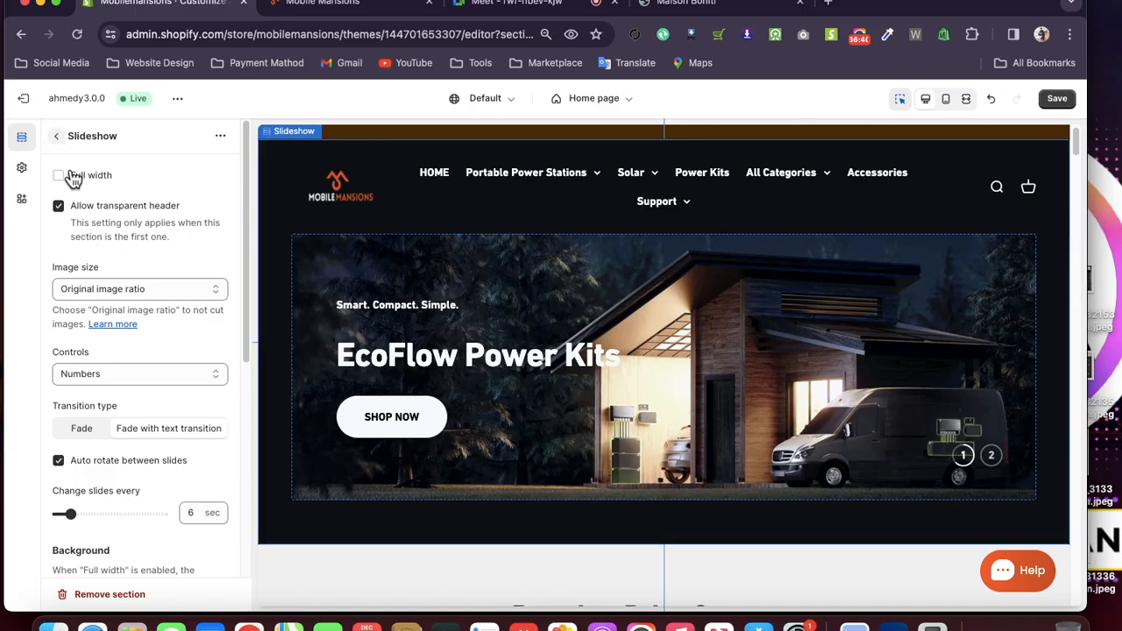
click(57, 137)
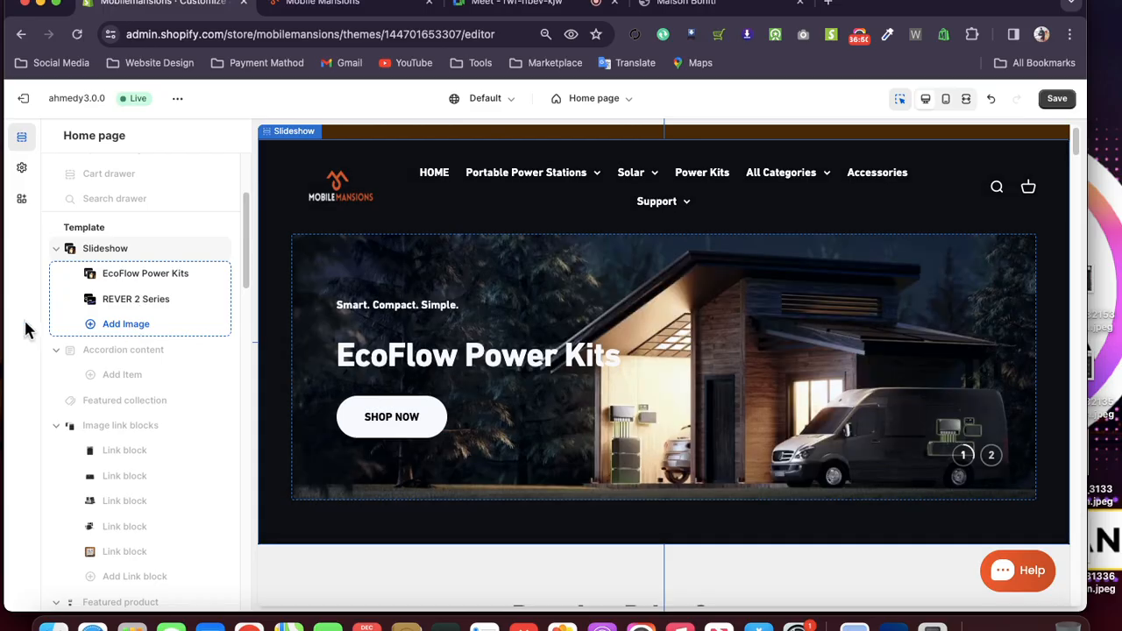
click(79, 35)
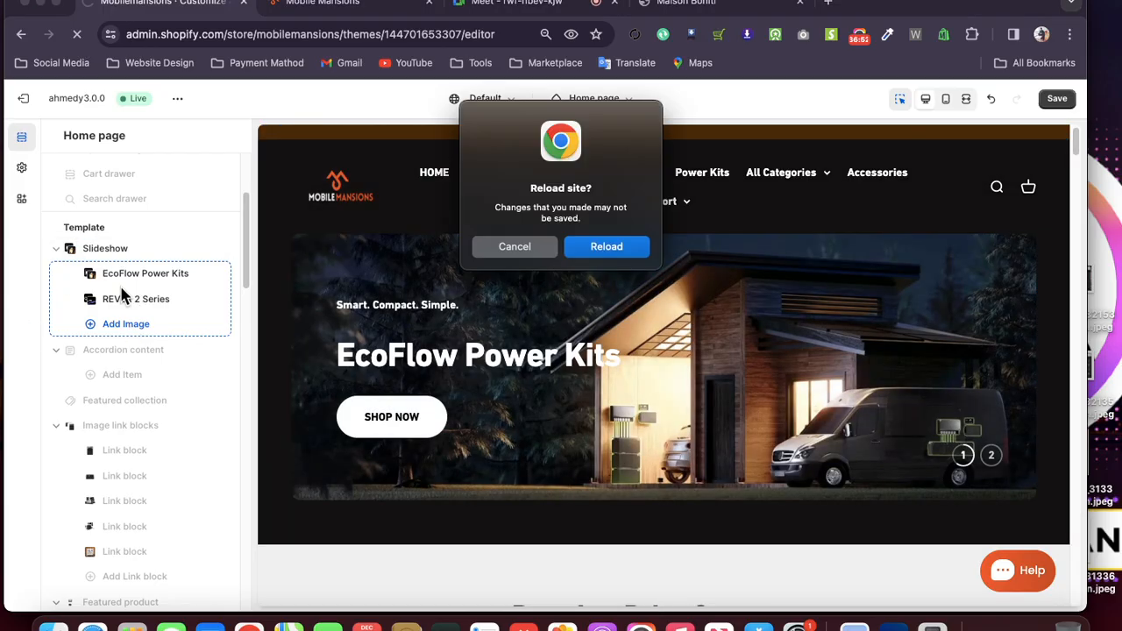
click(598, 250)
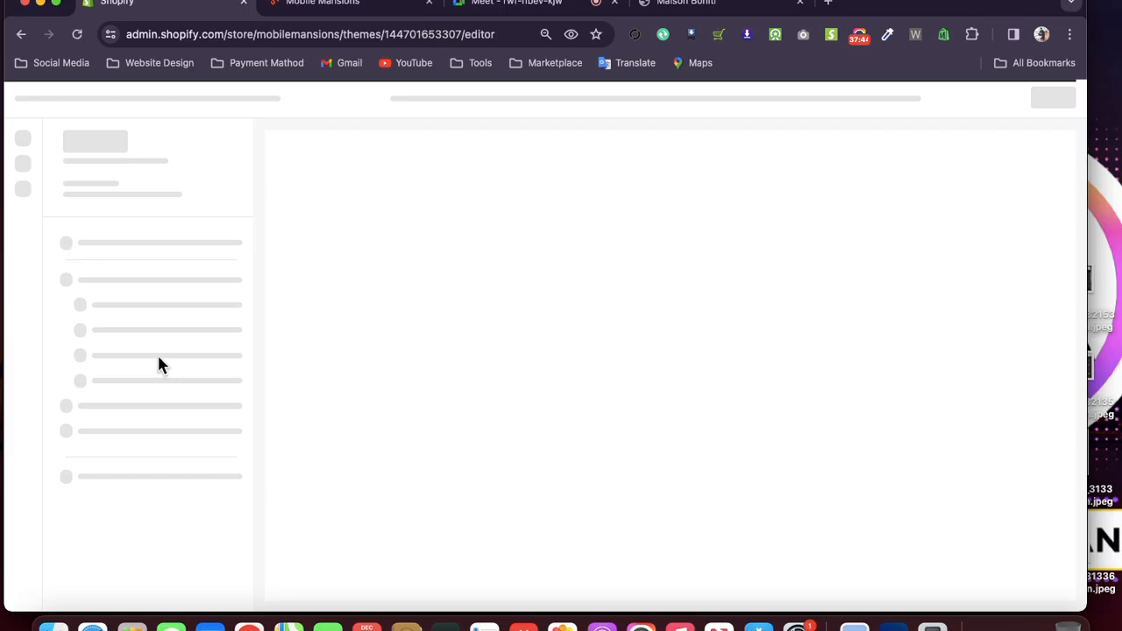
click(77, 35)
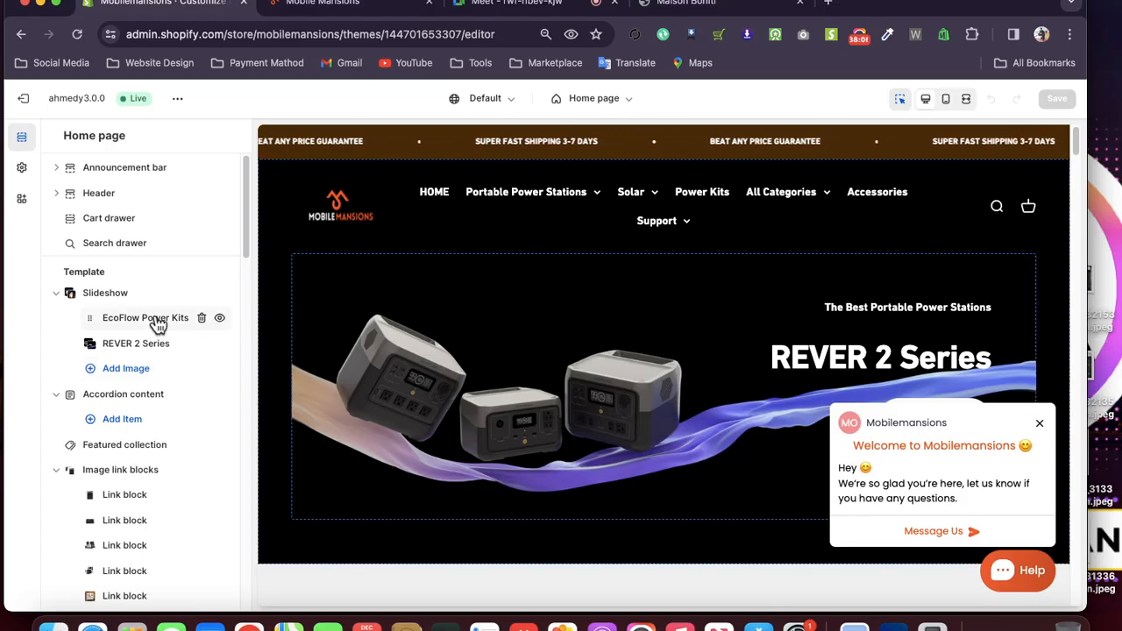
- View the EcoFlow Power Kits slide's settings and add another image block to the slideshow
click(158, 324)
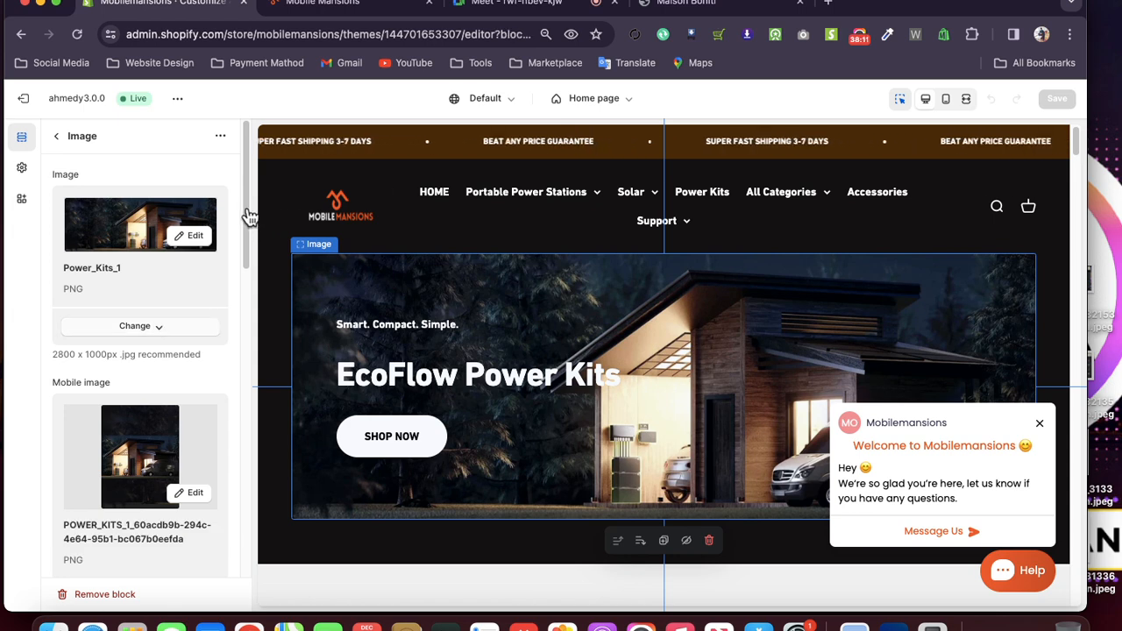
mouse_move(248, 204)
mouse_down()
mouse_move(249, 250)
mouse_move(250, 200)
mouse_up()
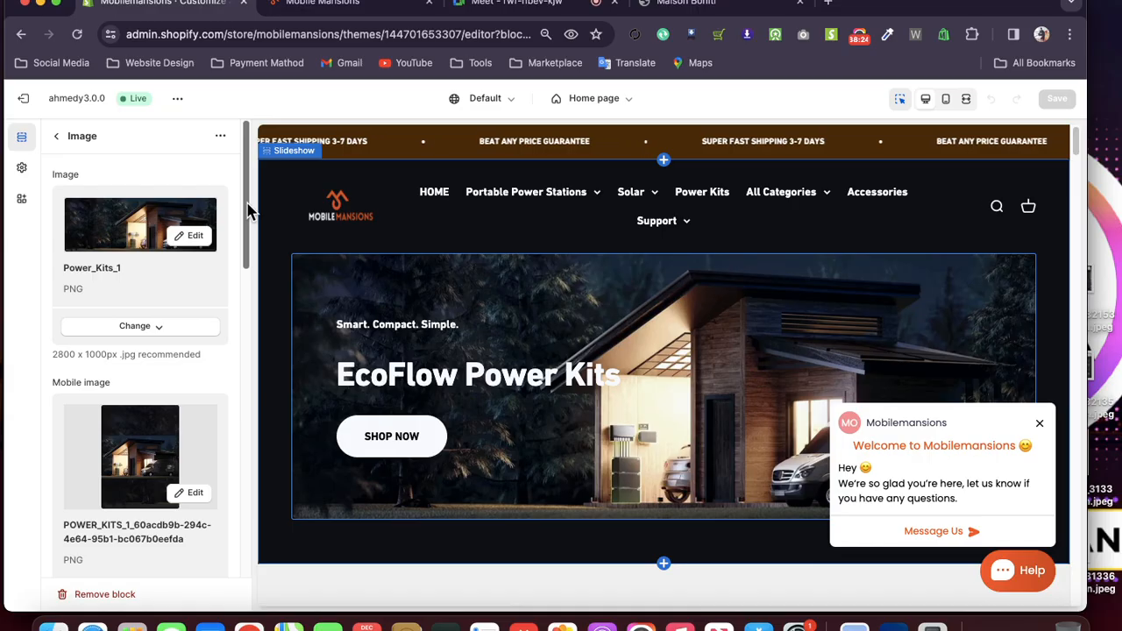
mouse_move(247, 210)
mouse_down()
mouse_move(246, 230)
mouse_move(245, 209)
mouse_up()
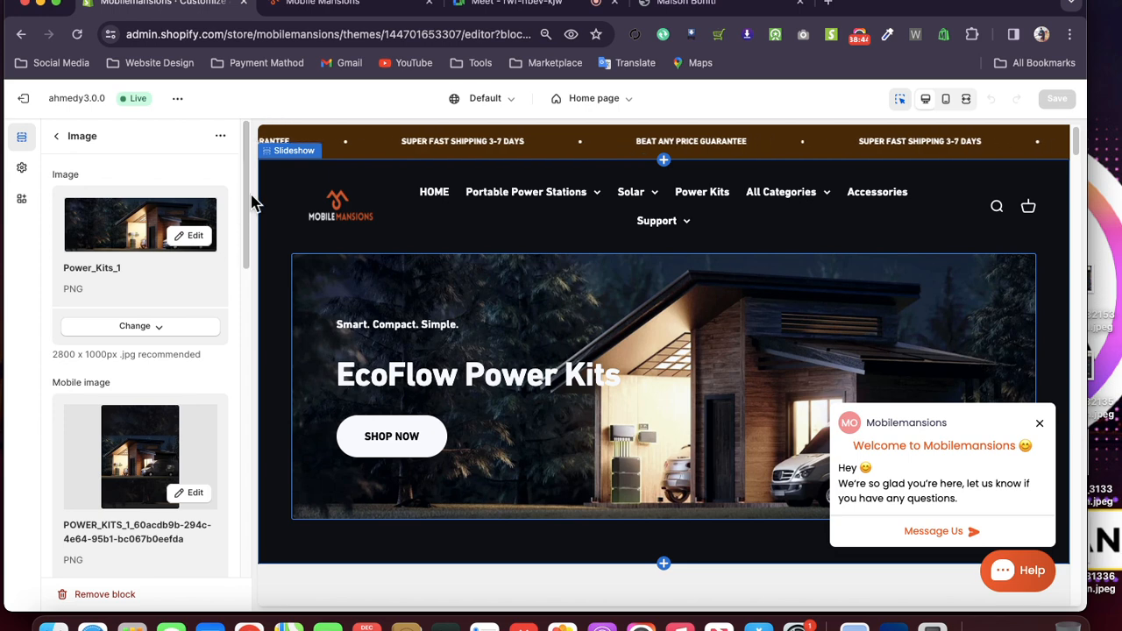
click(55, 139)
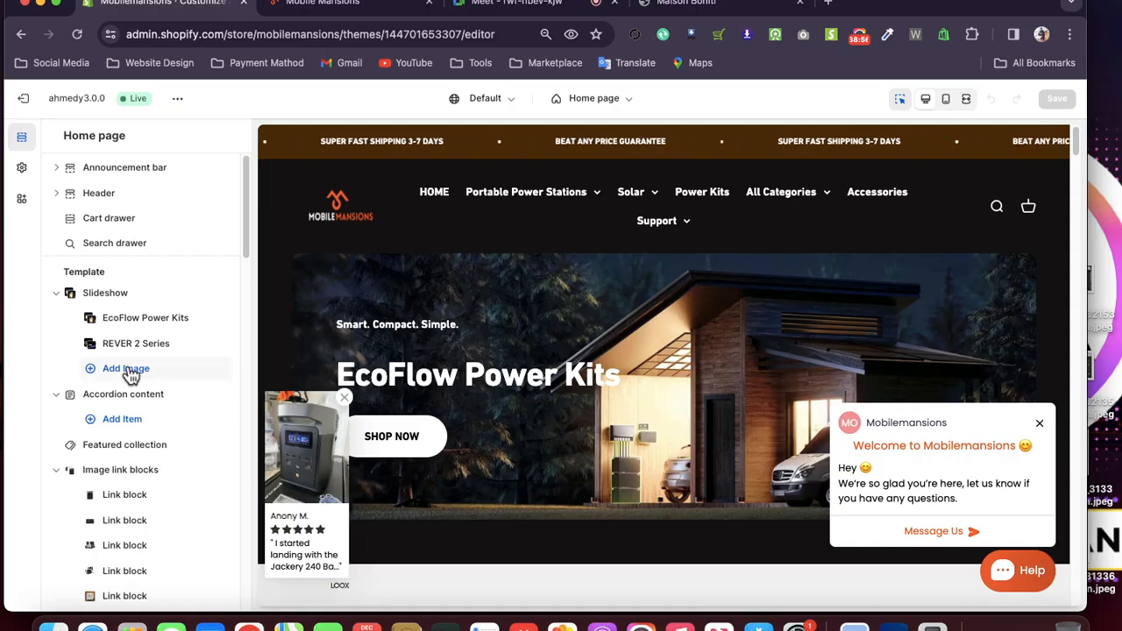
click(126, 369)
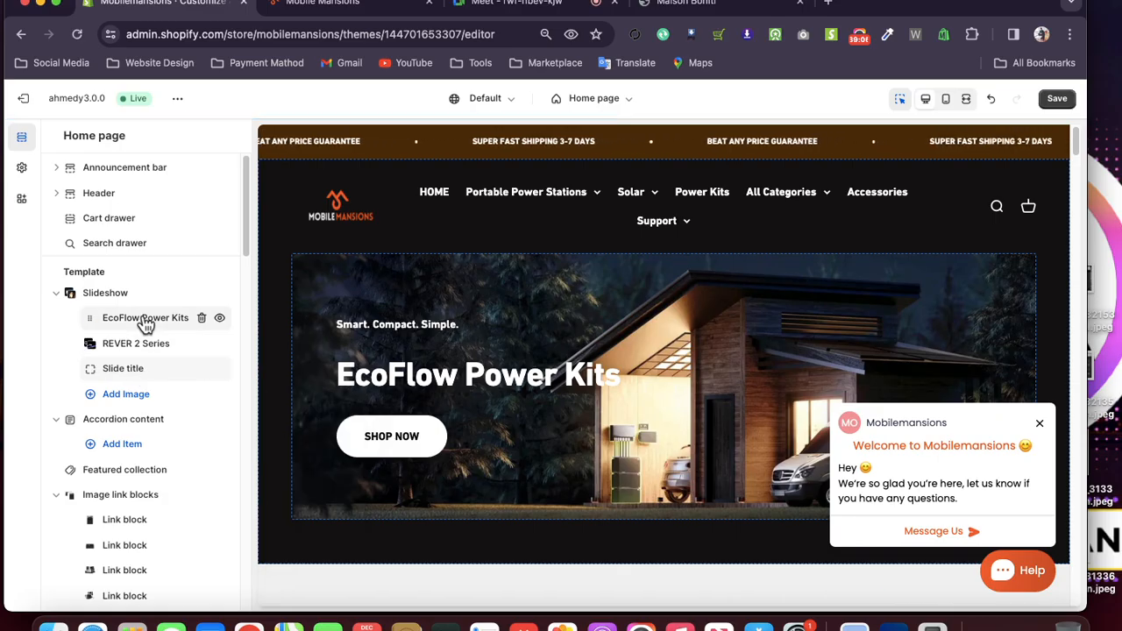
- Check the recommended sizes for the EcoFlow Power Kits slide's desktop and mobile images
click(146, 319)
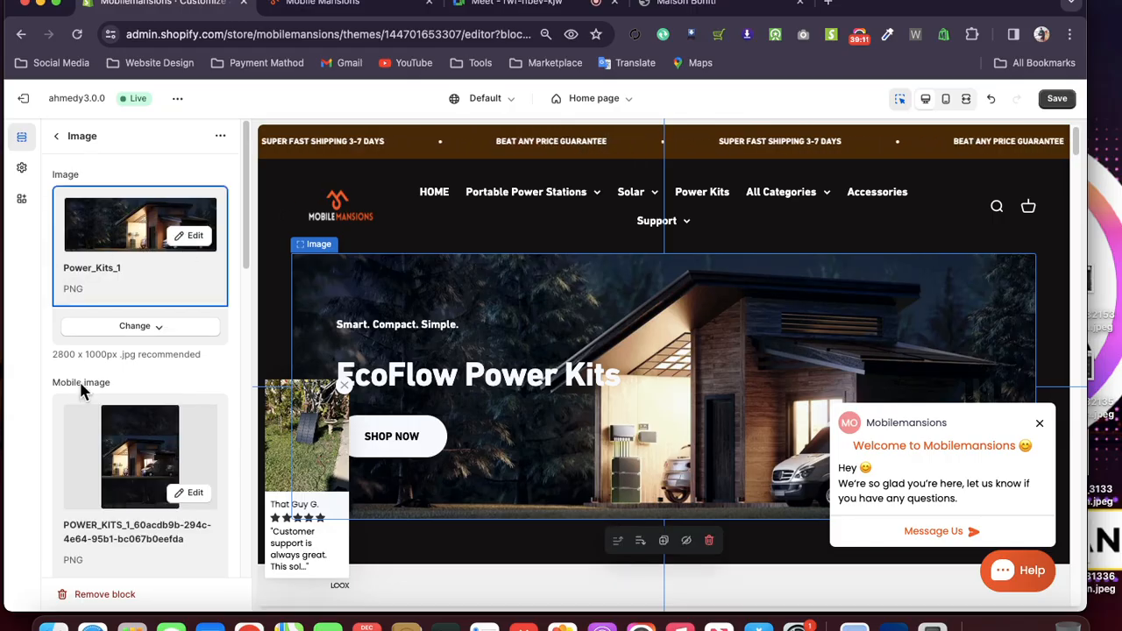
drag(50, 355, 118, 355)
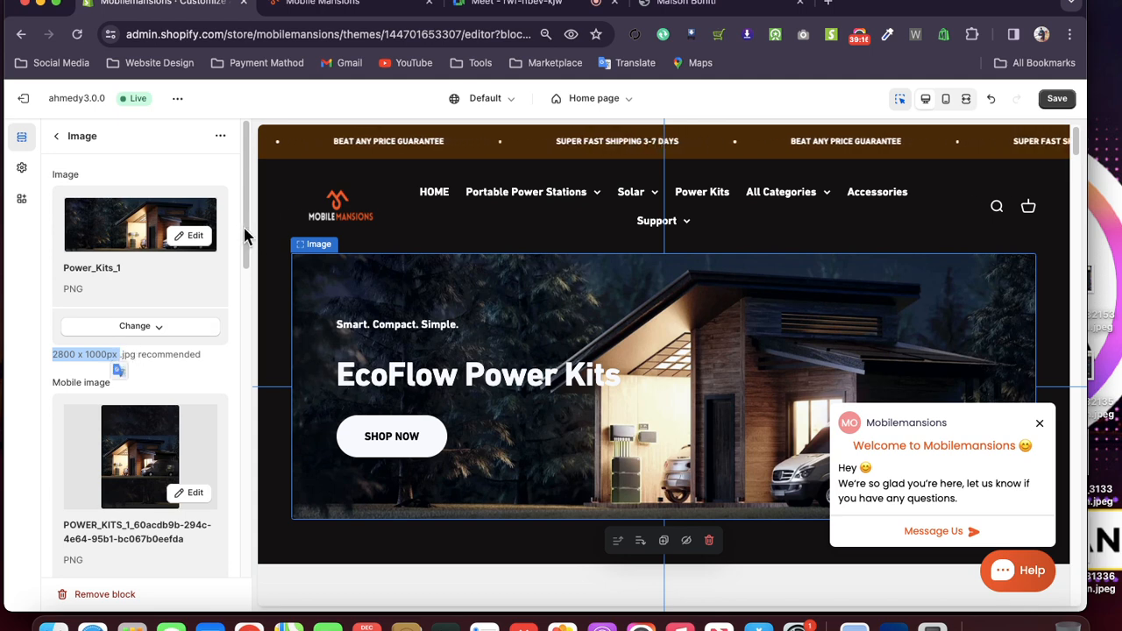
scroll(250, 279, down, 3)
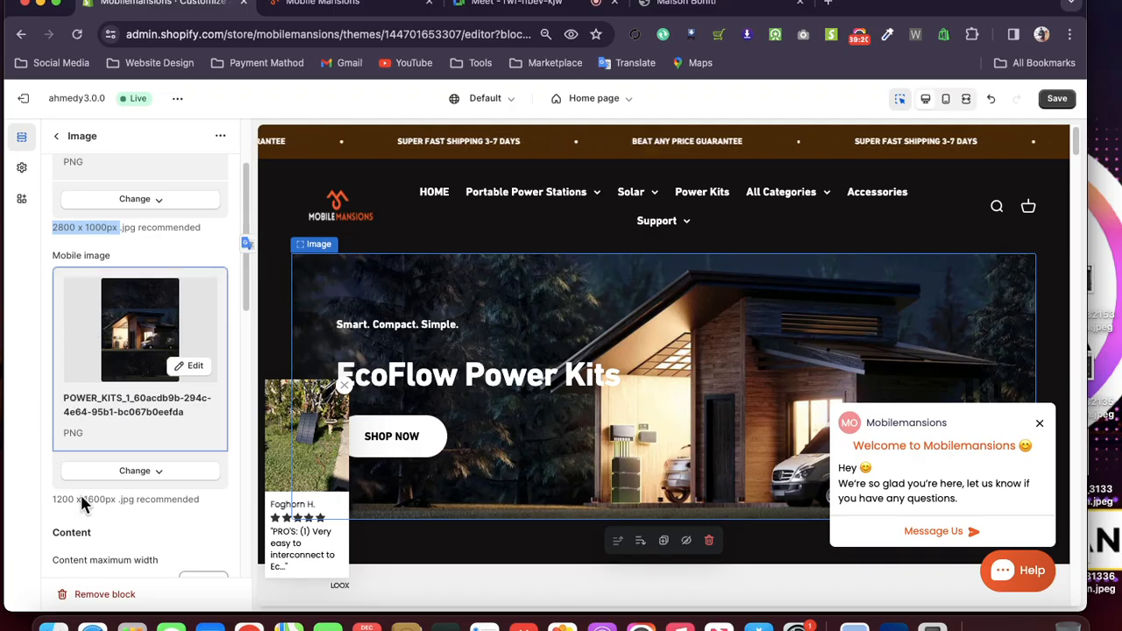
drag(51, 499, 114, 499)
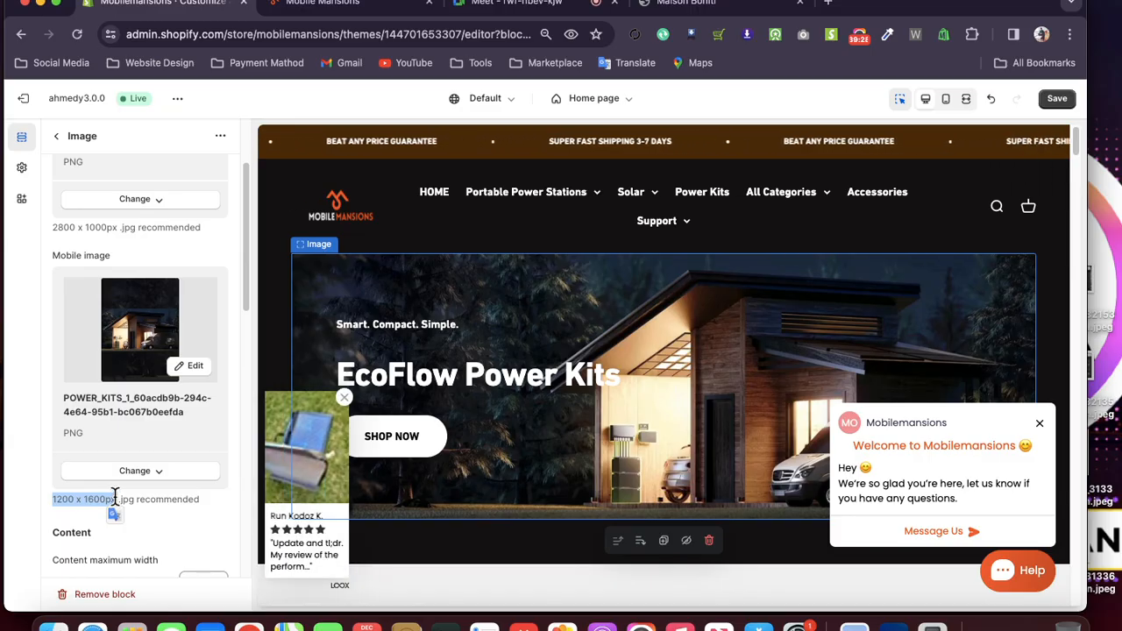
- Switch the slide's desktop content position to Middle center and back to Middle left
scroll(246, 267, down, 1)
drag(246, 267, 253, 347)
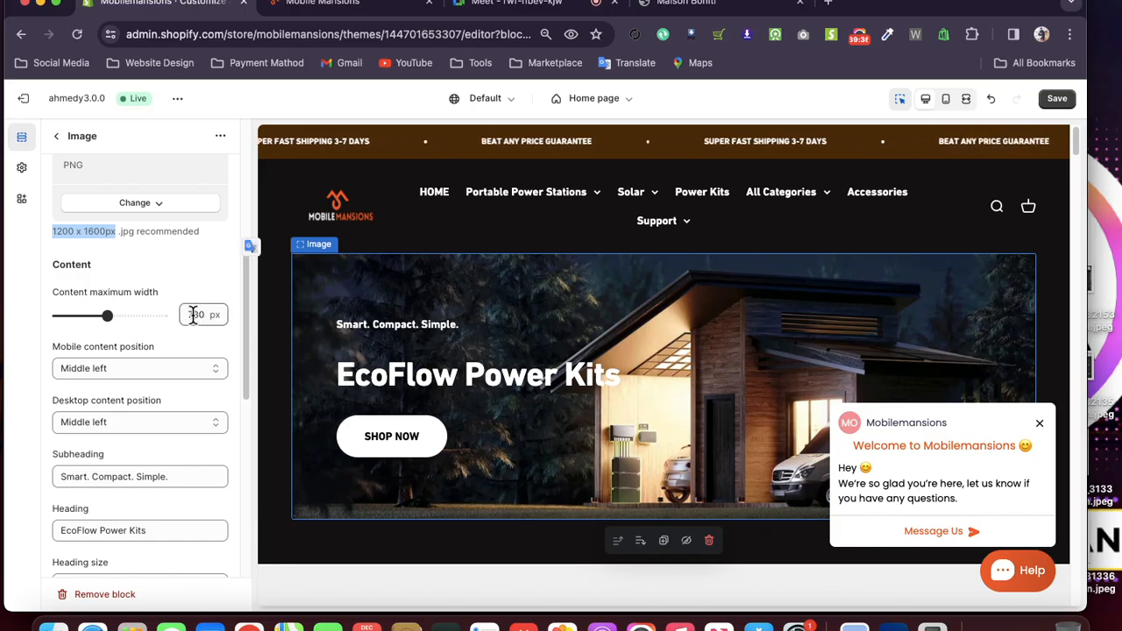
drag(245, 302, 237, 322)
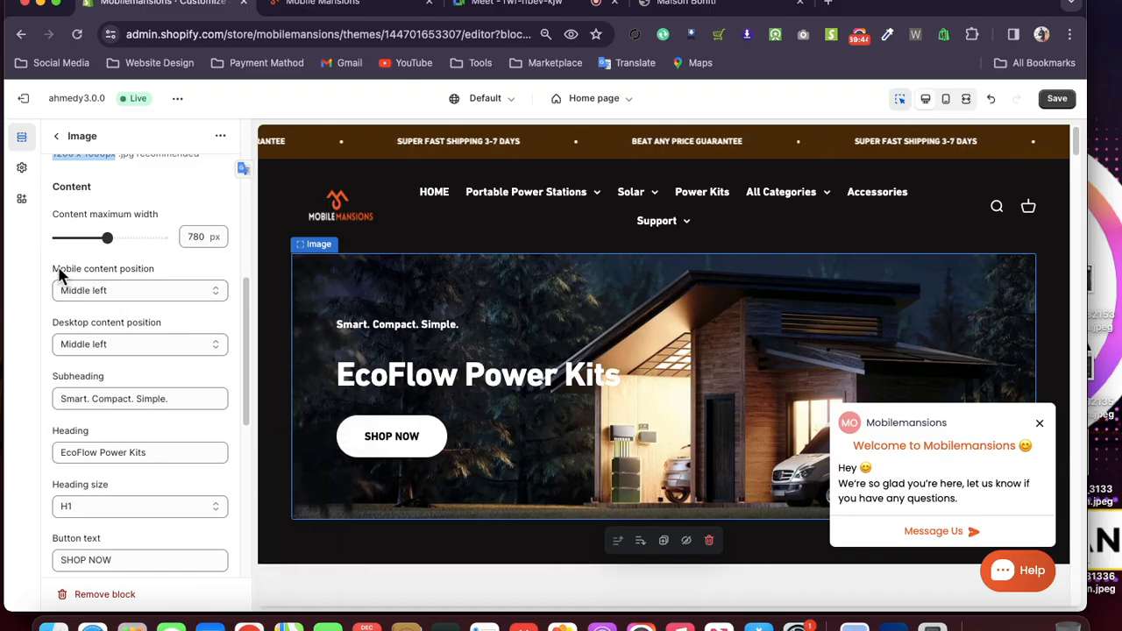
drag(50, 266, 50, 325)
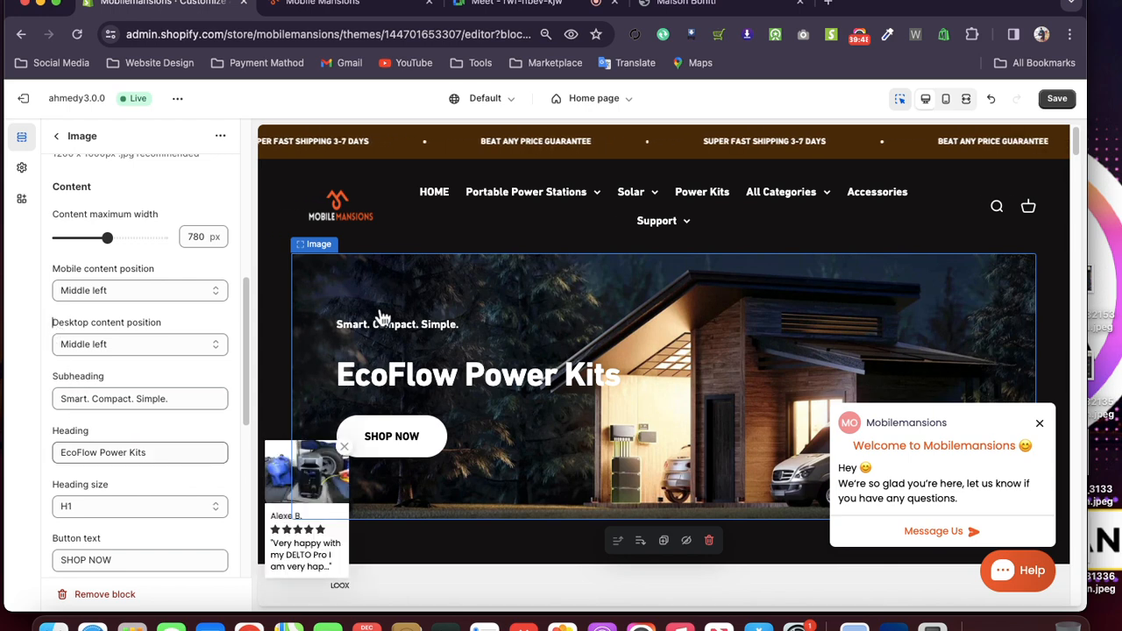
click(144, 342)
click(138, 361)
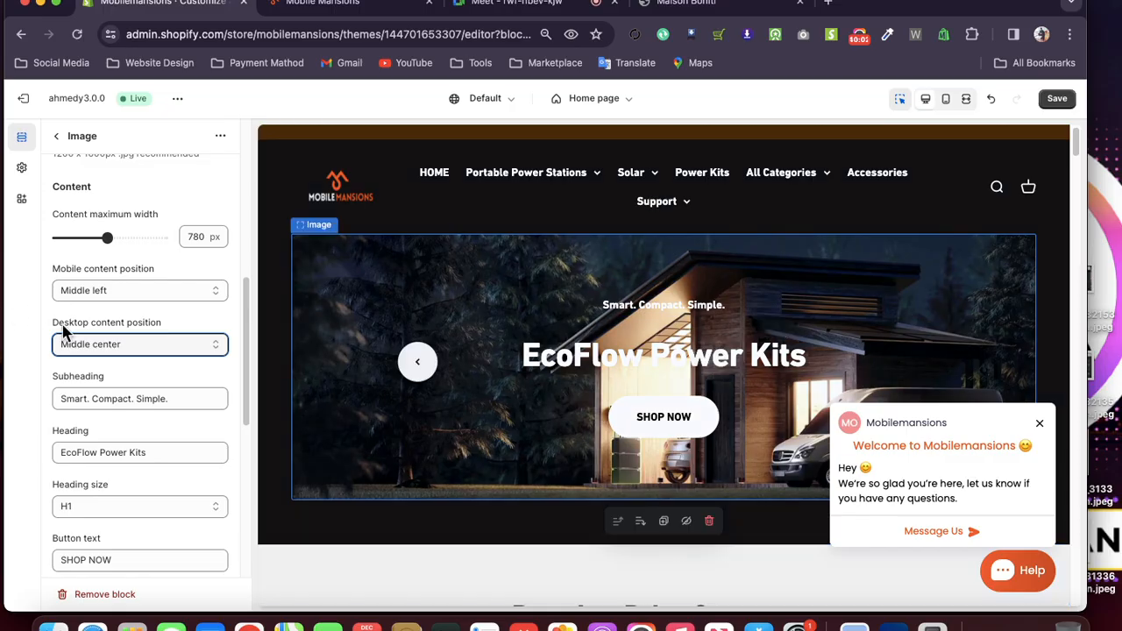
click(96, 345)
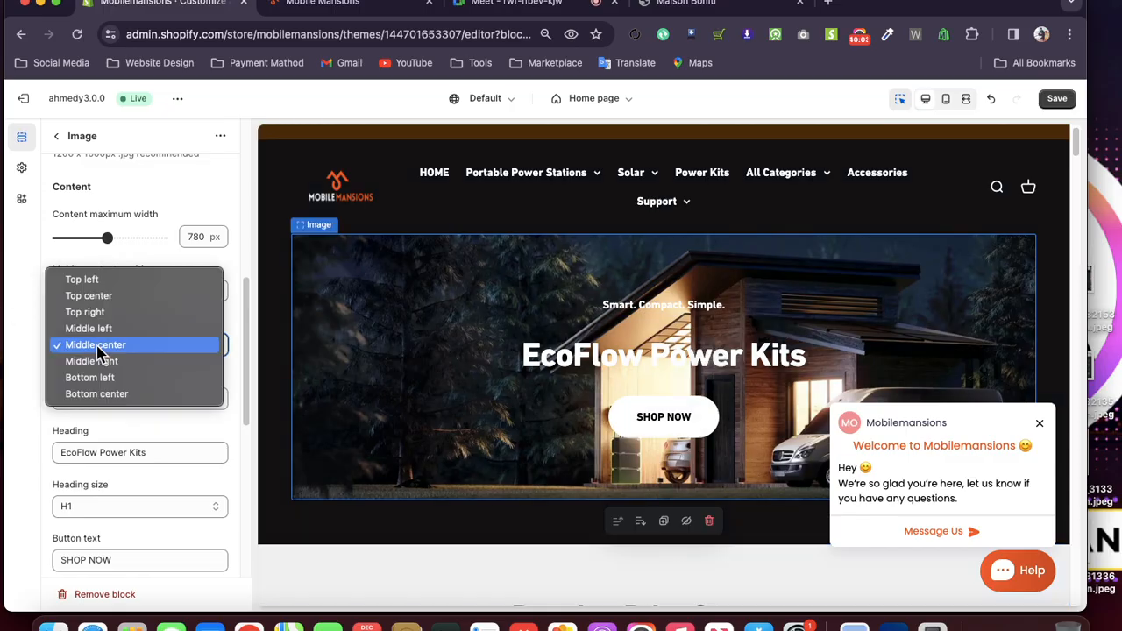
click(91, 329)
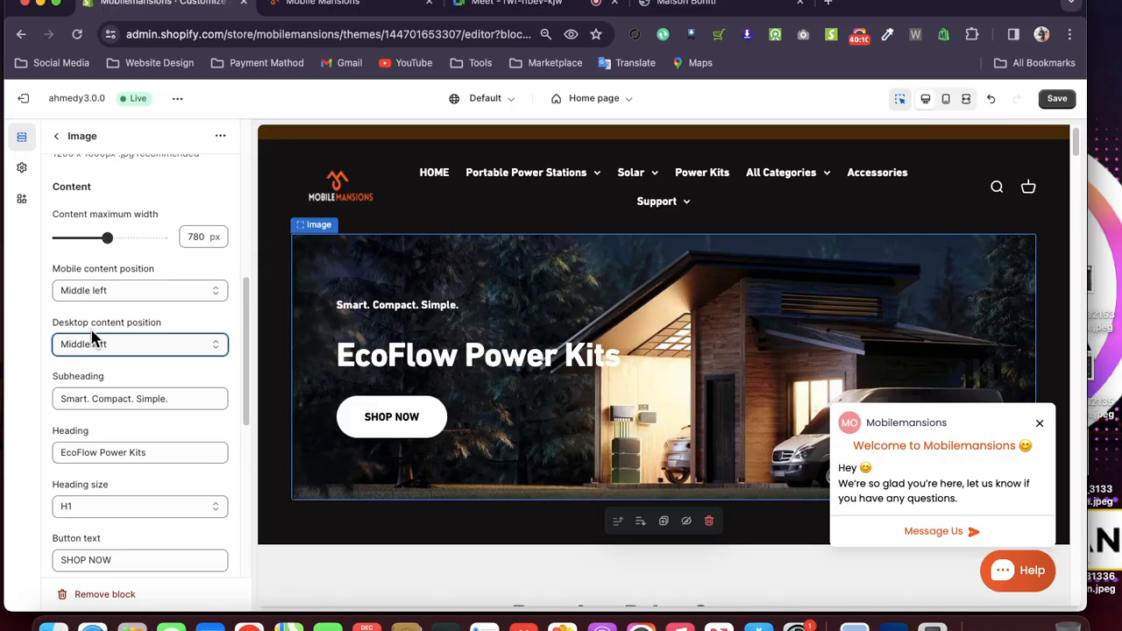
- Try heading sizes H4 and H5 on the EcoFlow Power Kits slide, and return it to H1
scroll(163, 401, down, 3)
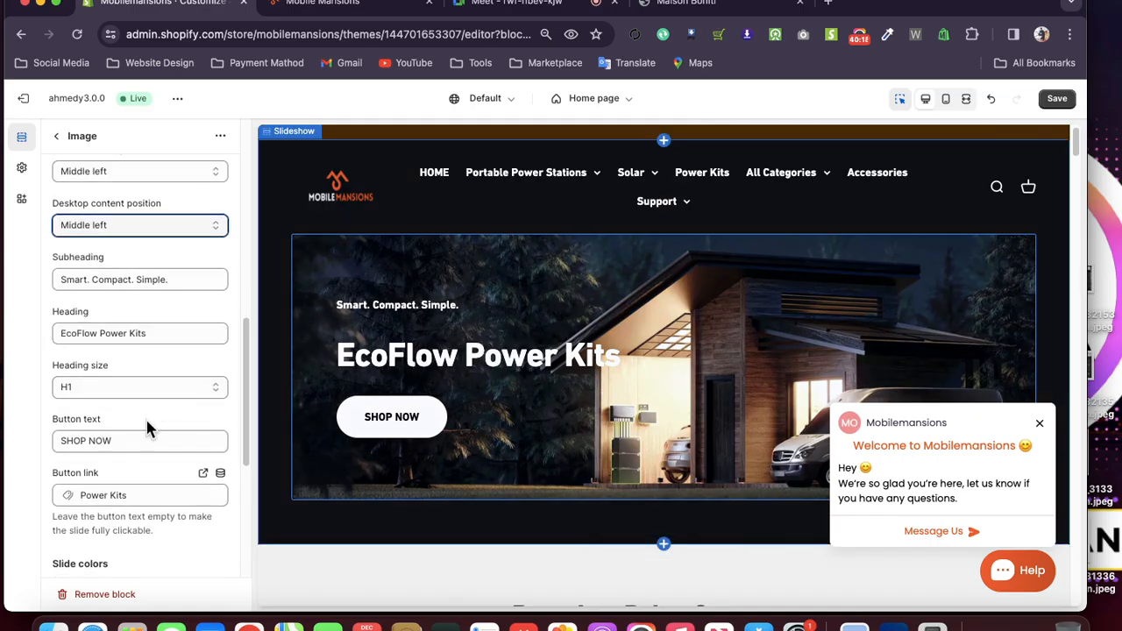
click(133, 387)
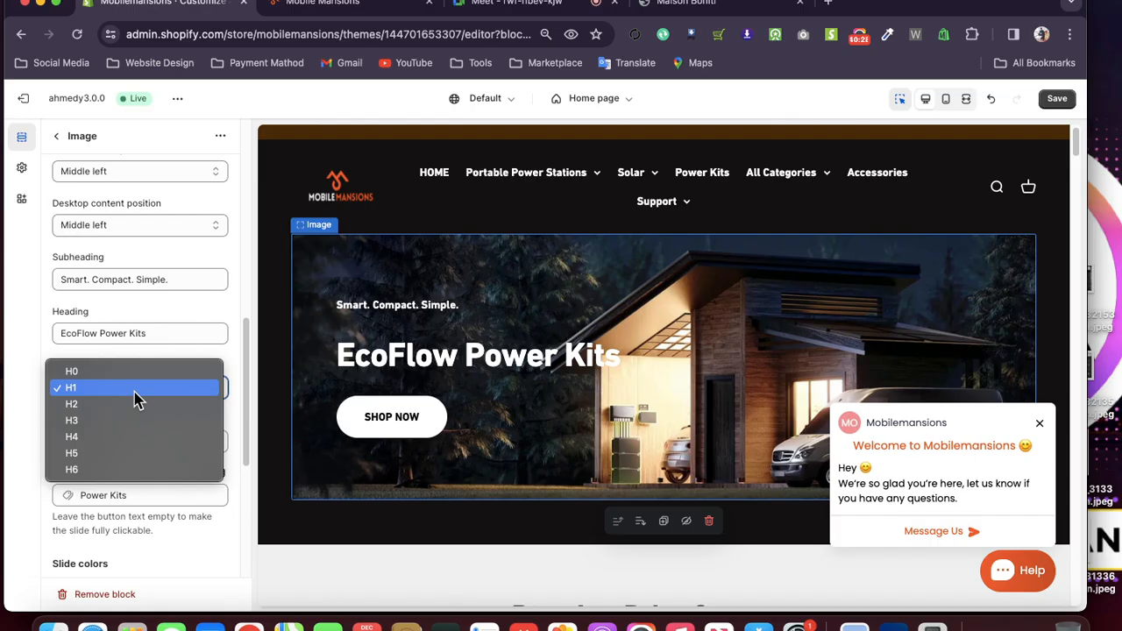
click(120, 436)
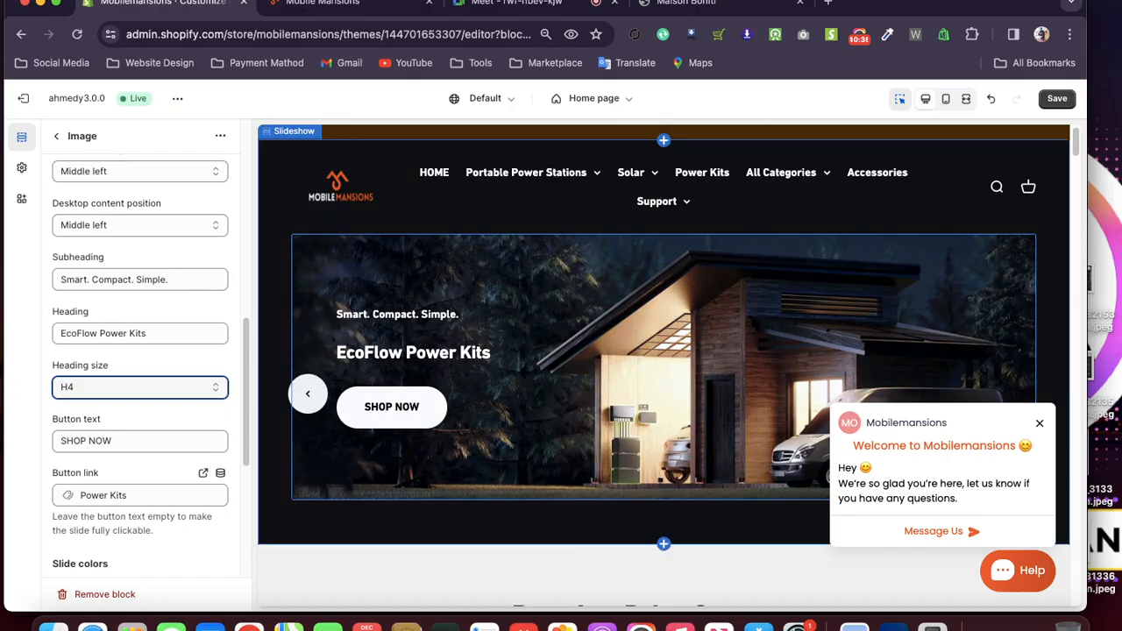
click(81, 391)
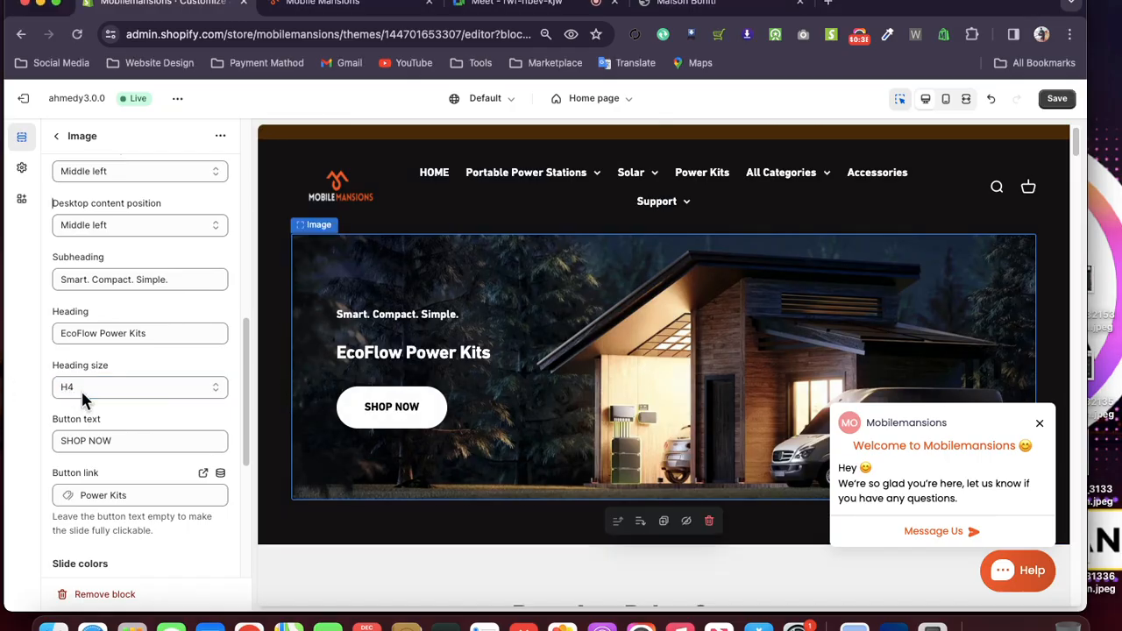
click(93, 395)
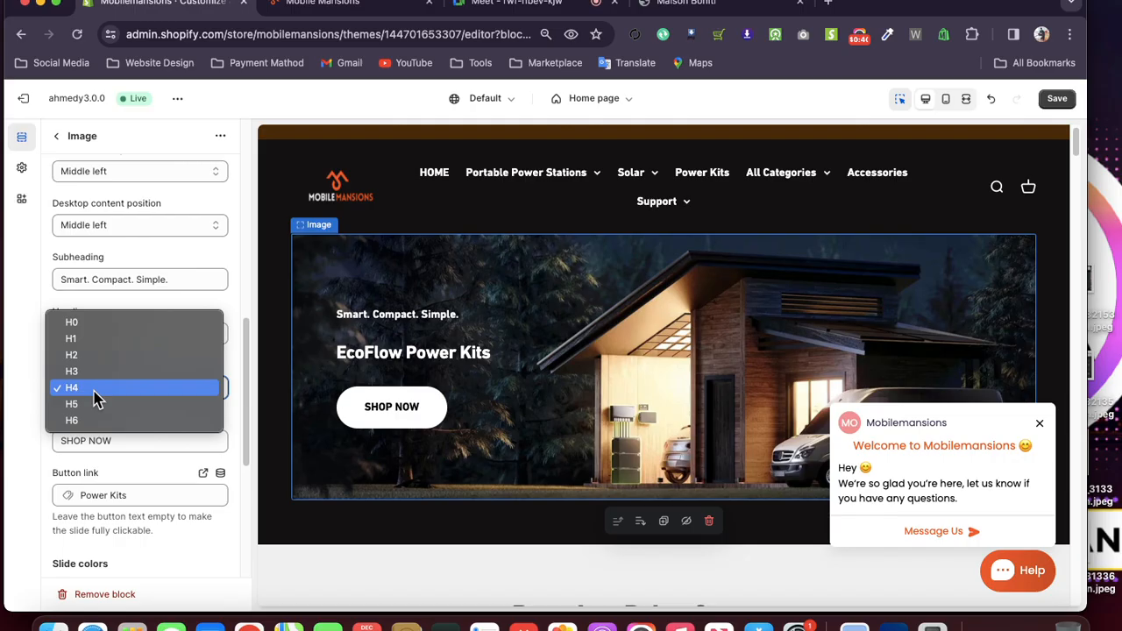
click(98, 405)
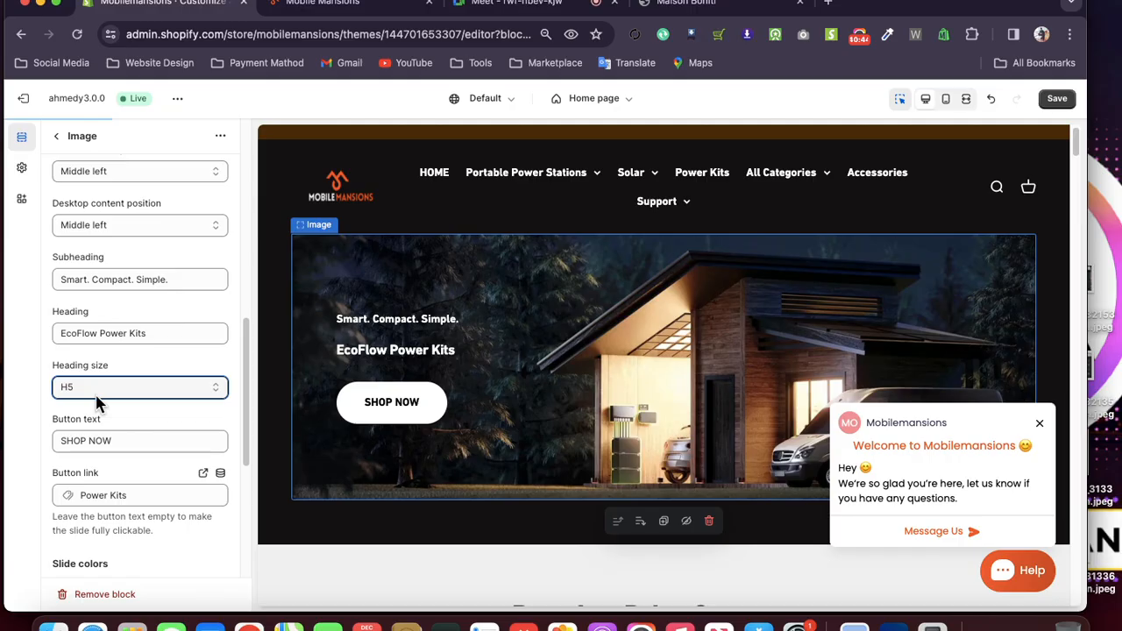
click(96, 394)
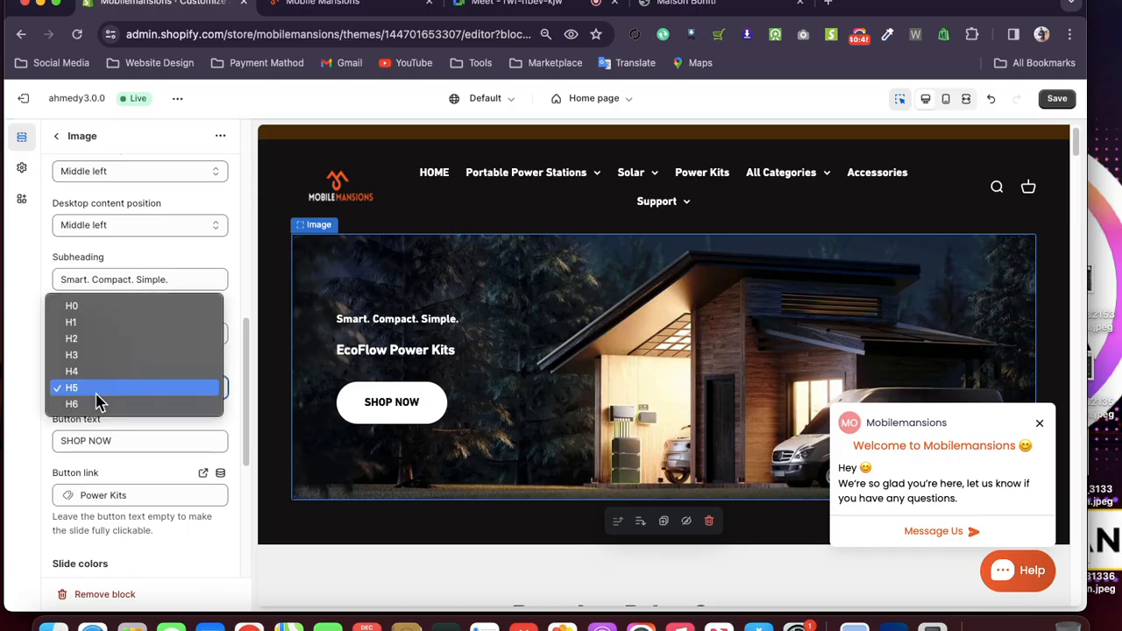
click(95, 323)
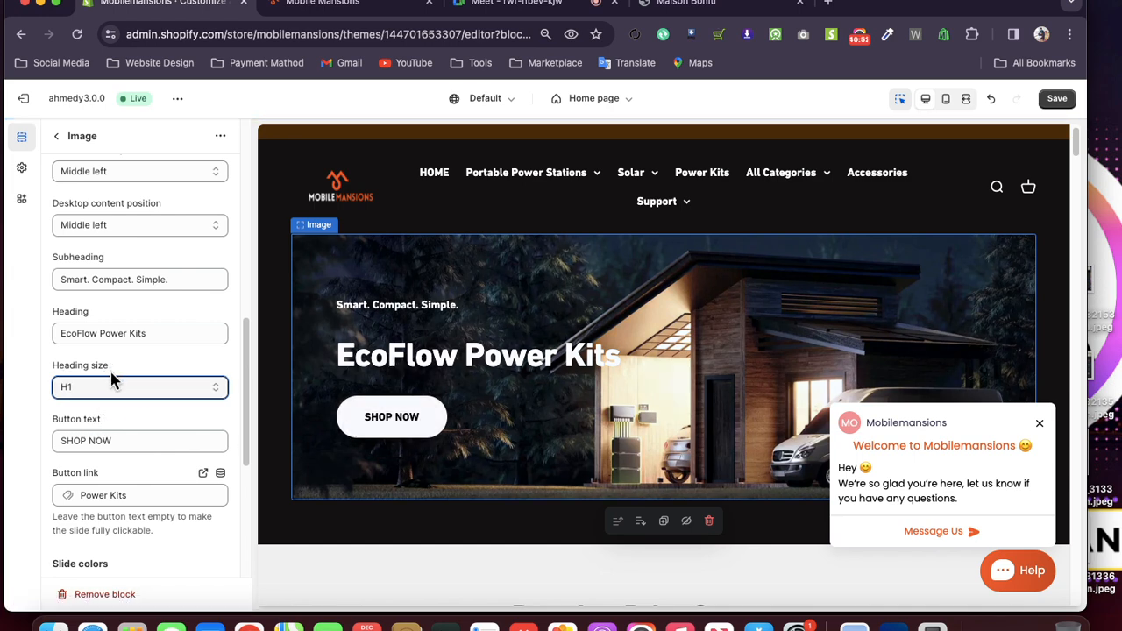
- View the link destination types available for the slide's button link and leave the link as it is
scroll(114, 399, down, 5)
scroll(153, 300, up, 2)
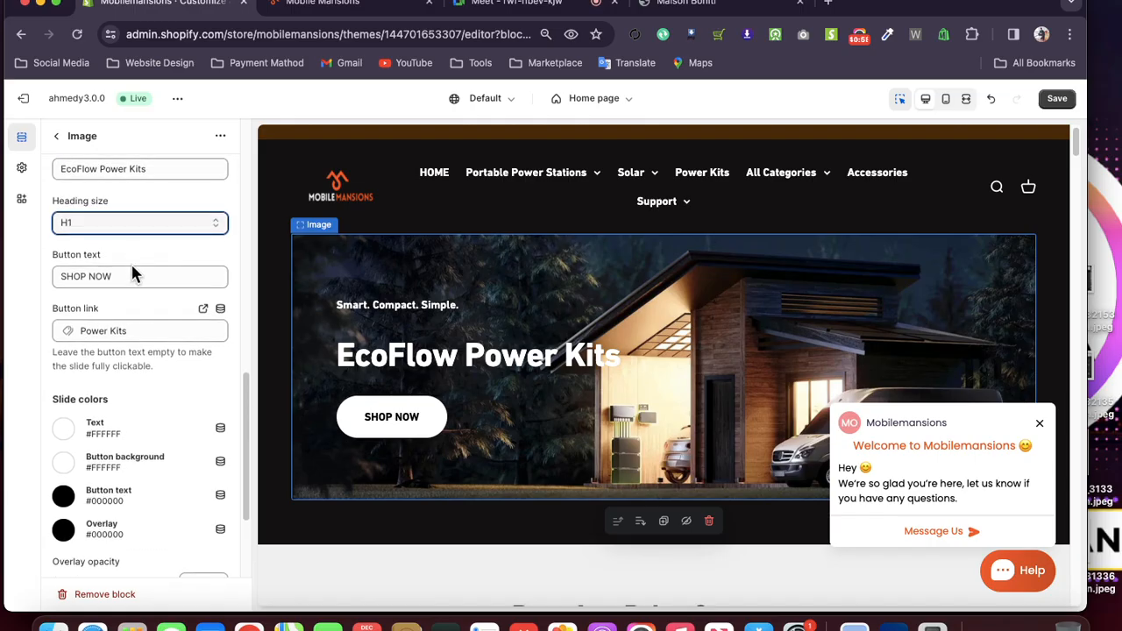
click(136, 331)
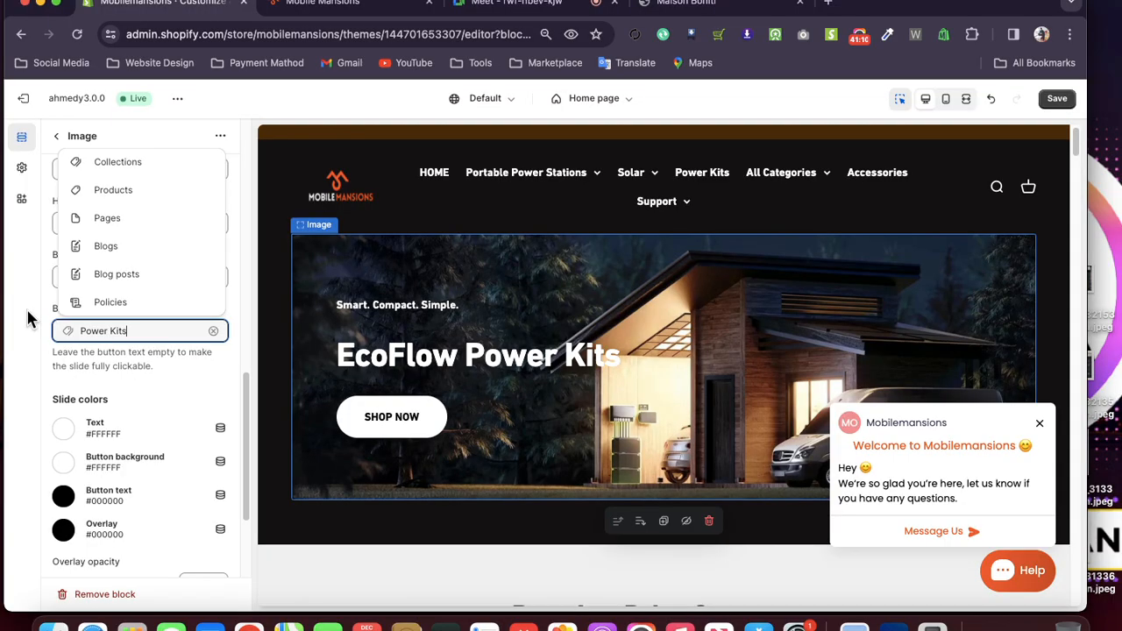
click(20, 375)
- Set the slide's overlay opacity to 78% and choose the green swatch as the overlay color
scroll(117, 405, down, 4)
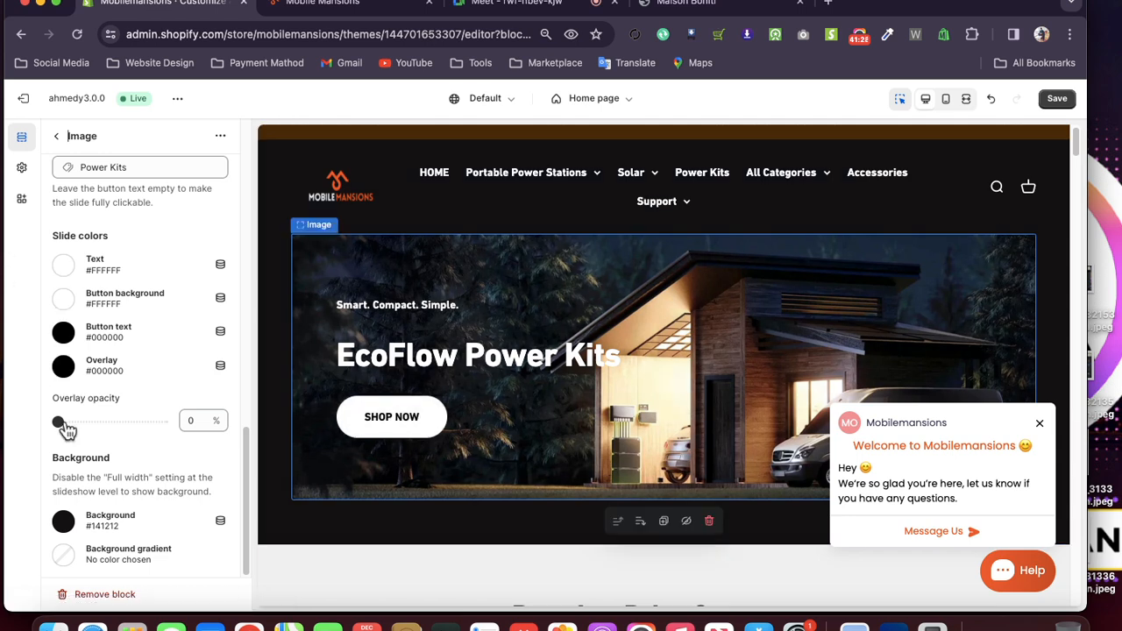
drag(59, 421, 142, 431)
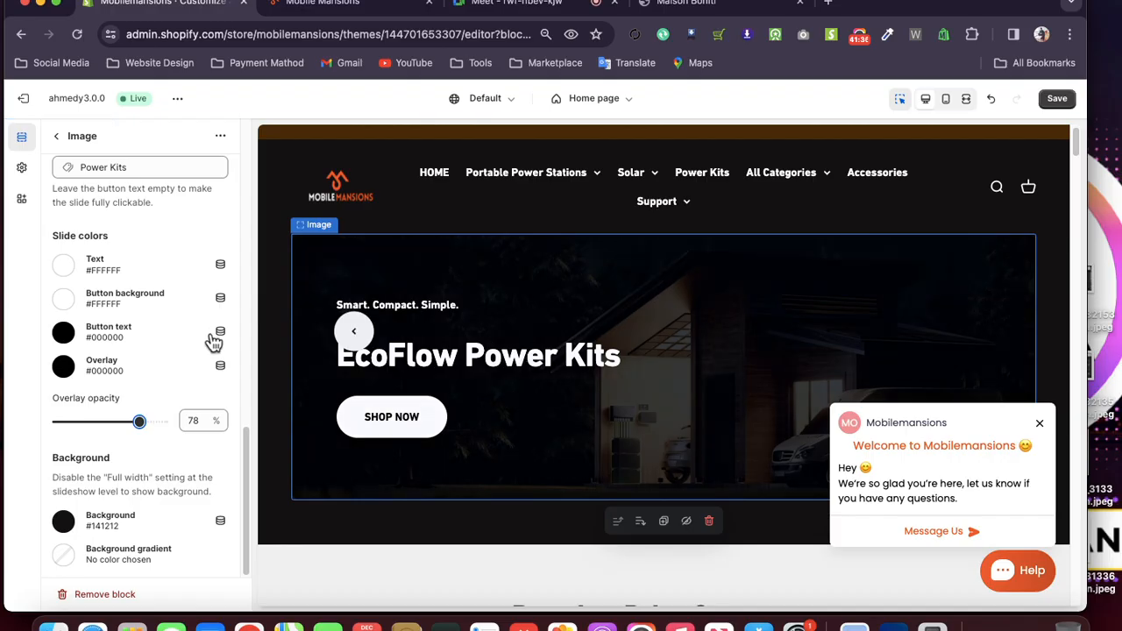
click(63, 366)
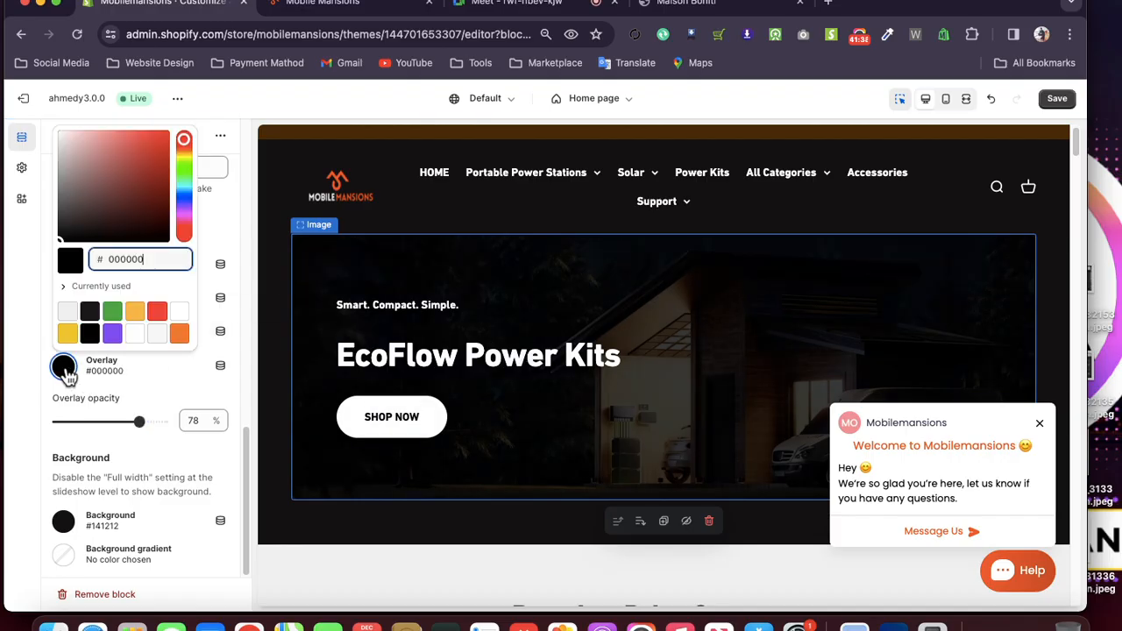
click(113, 317)
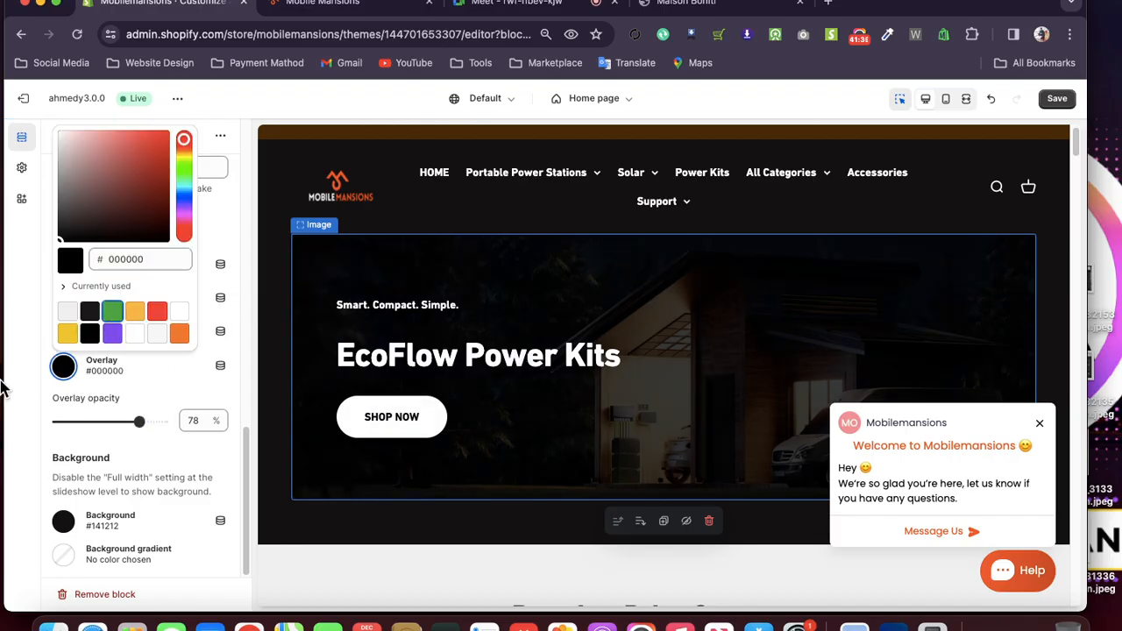
- Close the overlay color picker, read the note on showing the slide background, and return to the home page section list
click(35, 427)
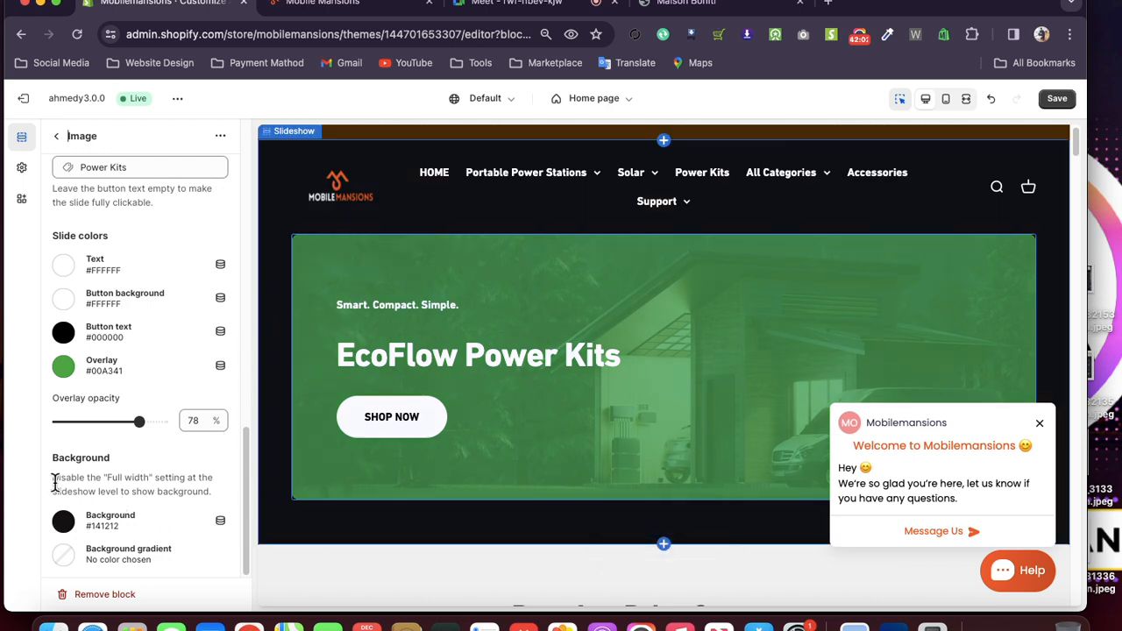
mouse_move(50, 479)
mouse_down()
mouse_move(229, 494)
mouse_move(214, 481)
mouse_move(78, 471)
mouse_move(55, 483)
mouse_up()
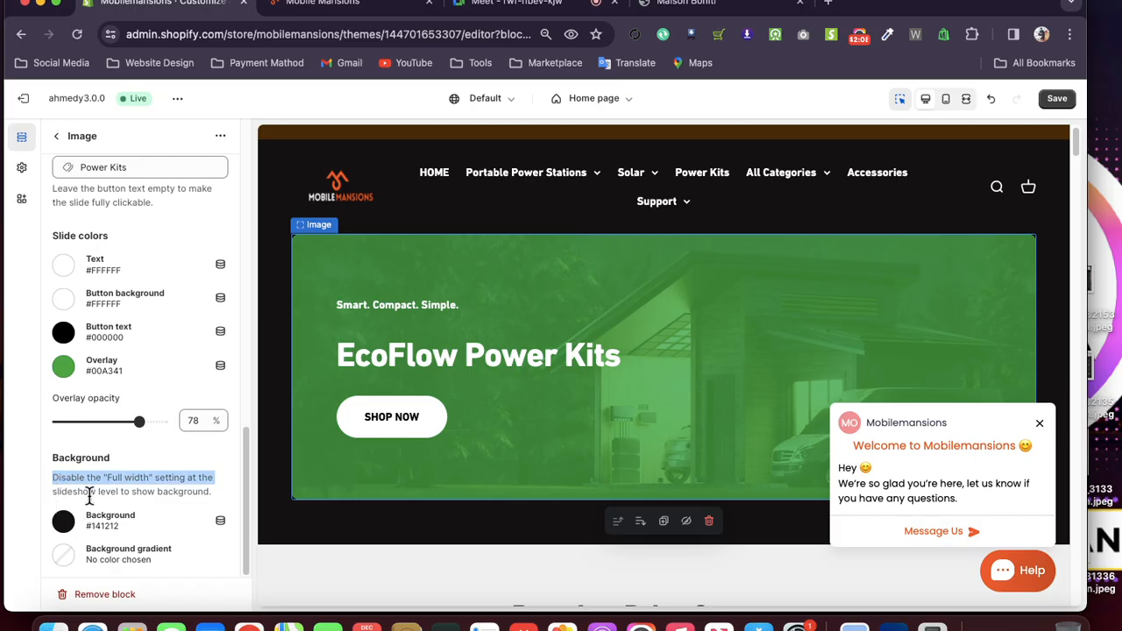
click(87, 493)
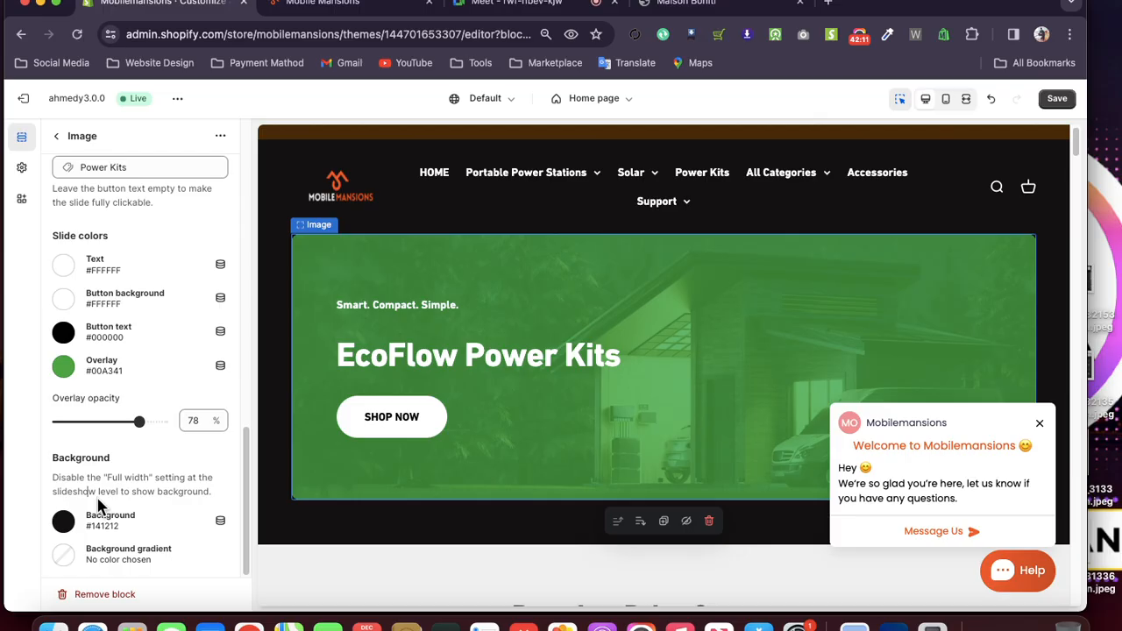
scroll(99, 497, up, 10)
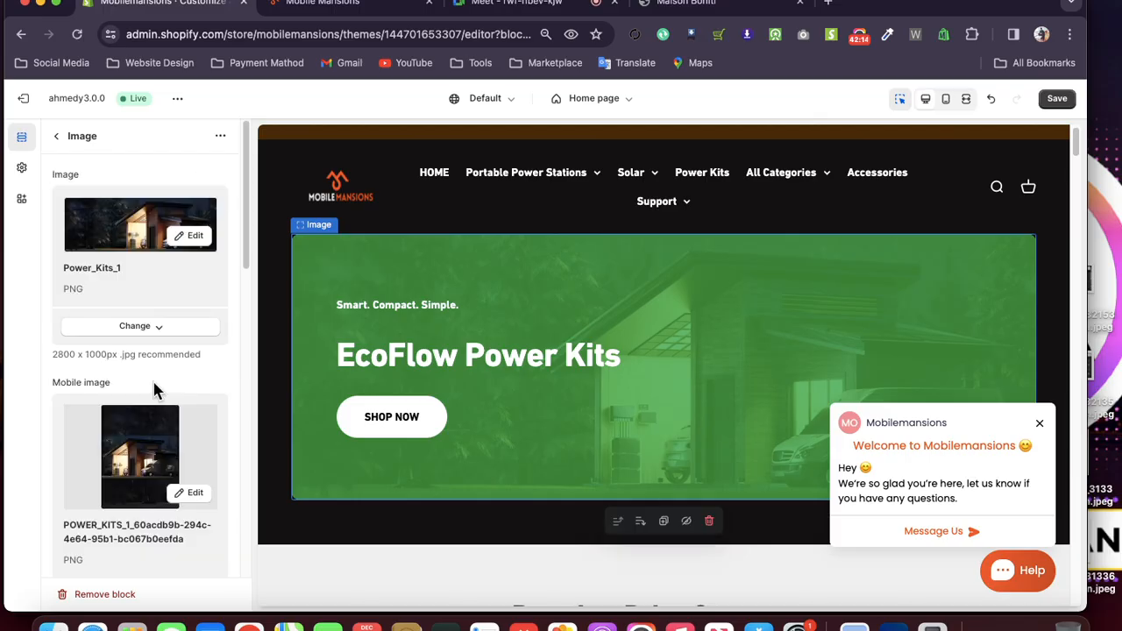
click(57, 140)
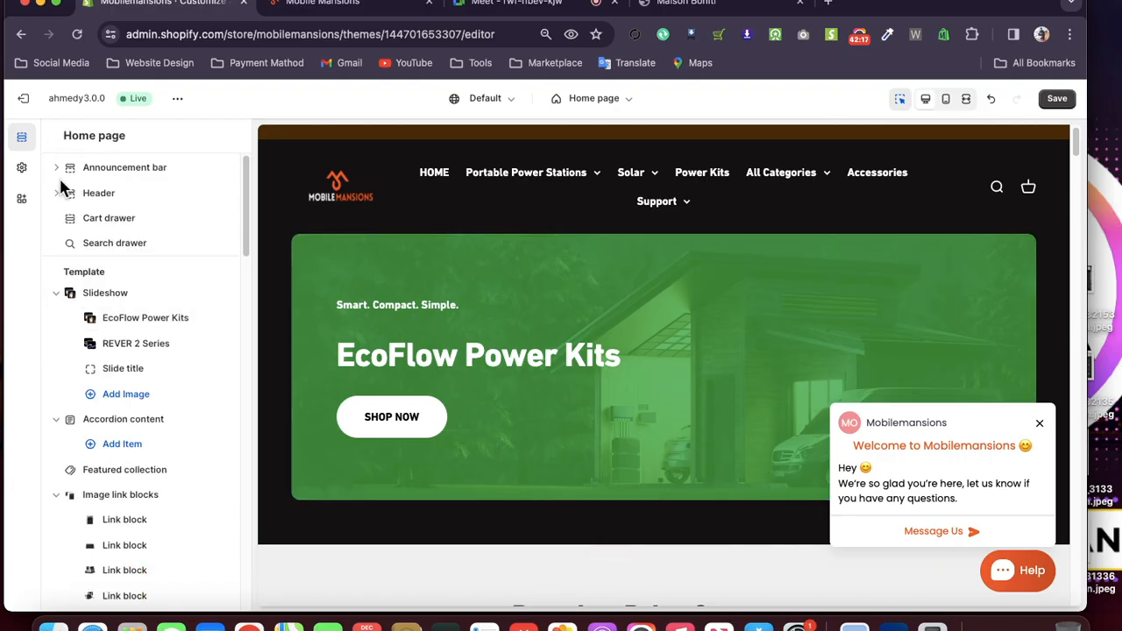
- Review the REVER 2 Series slide's image, content position, heading and button settings, and return to the section list
click(132, 348)
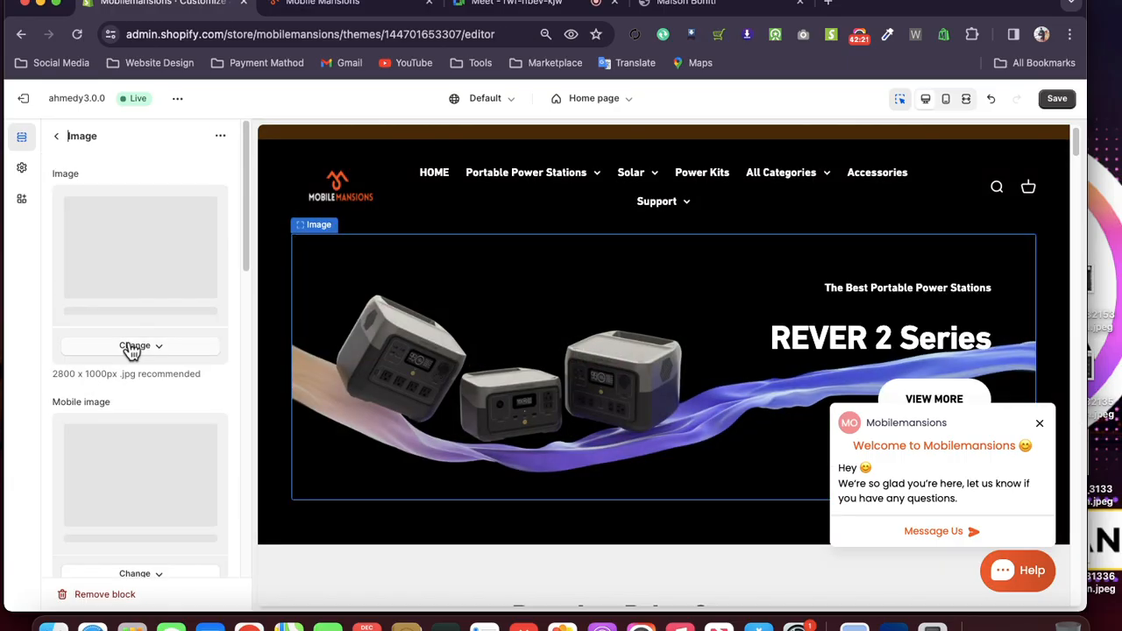
drag(246, 226, 246, 442)
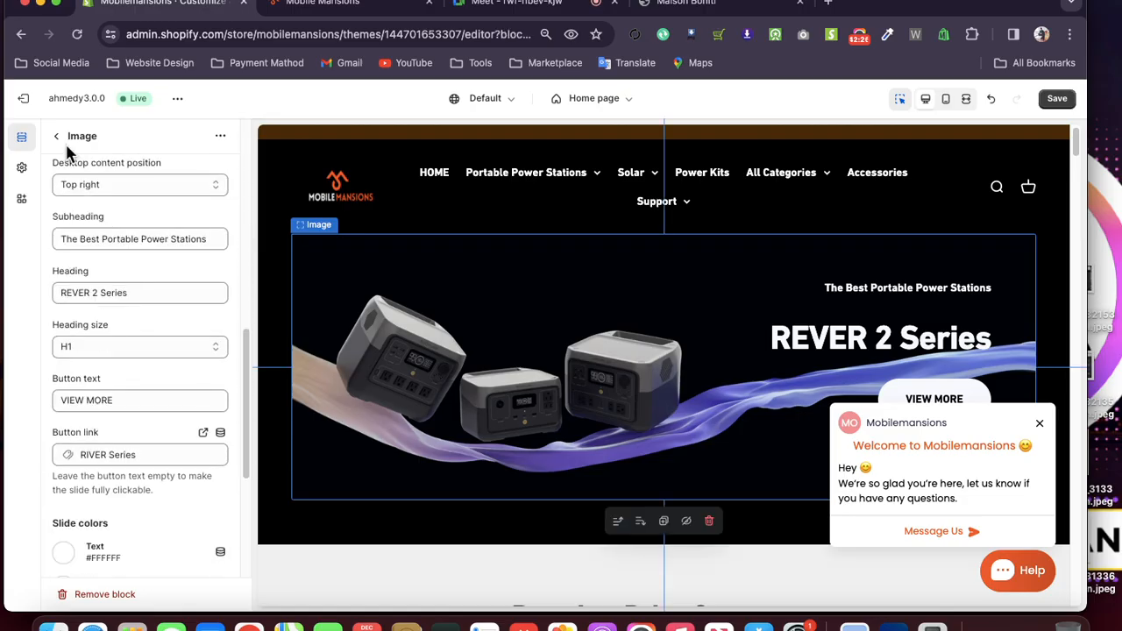
click(56, 138)
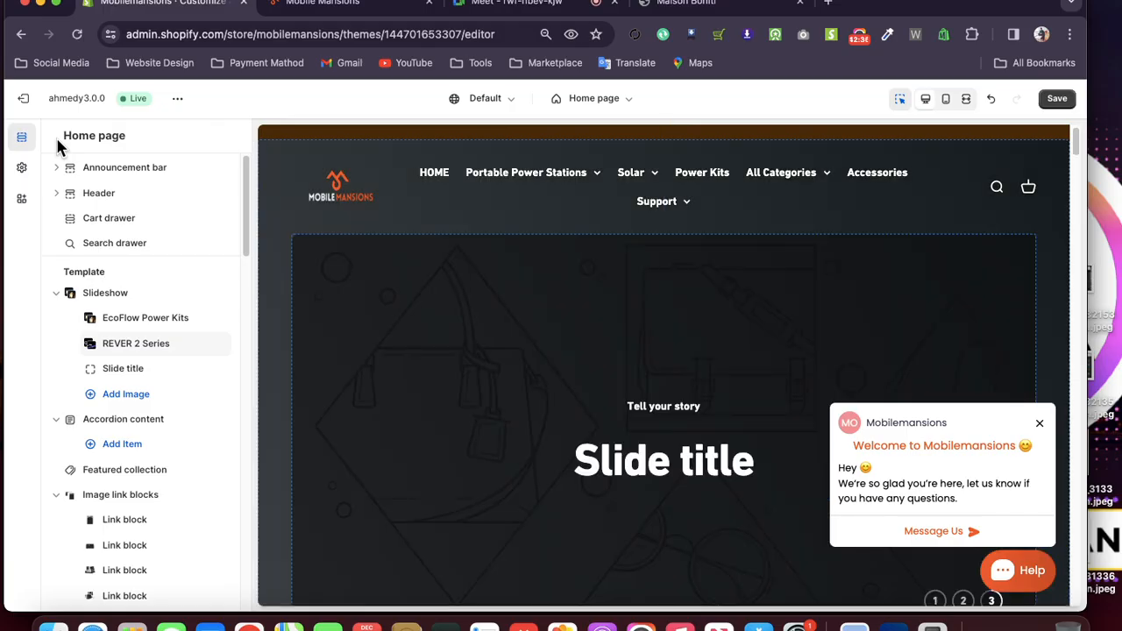
- View the Accordion content section's settings alongside its Beat Any Price Guarantee preview, and return to the section list
scroll(182, 272, down, 5)
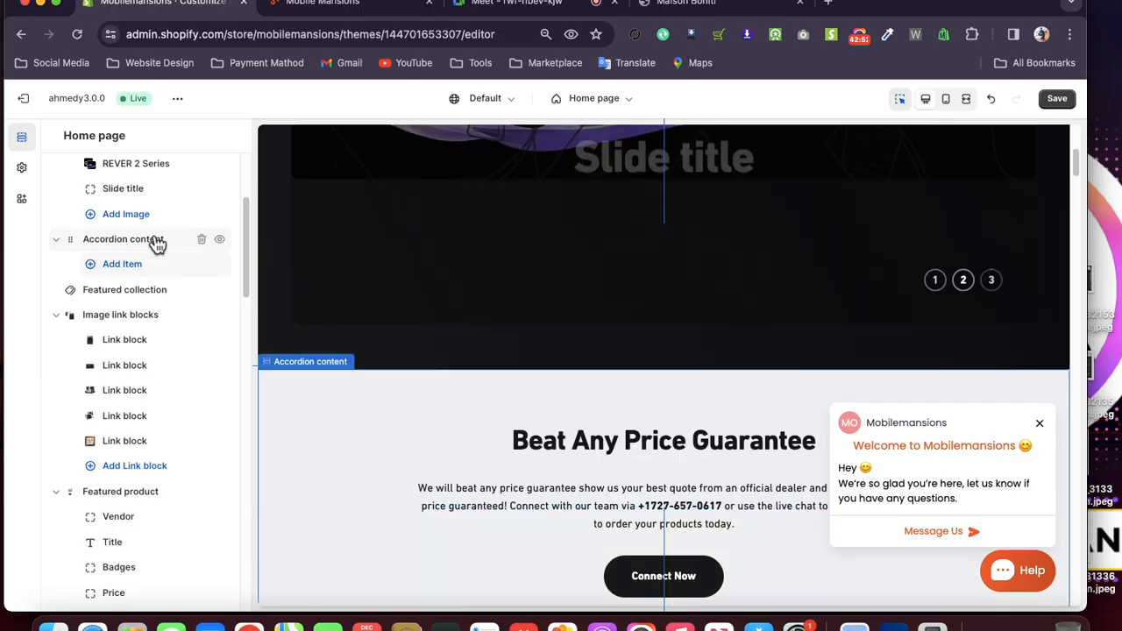
click(155, 239)
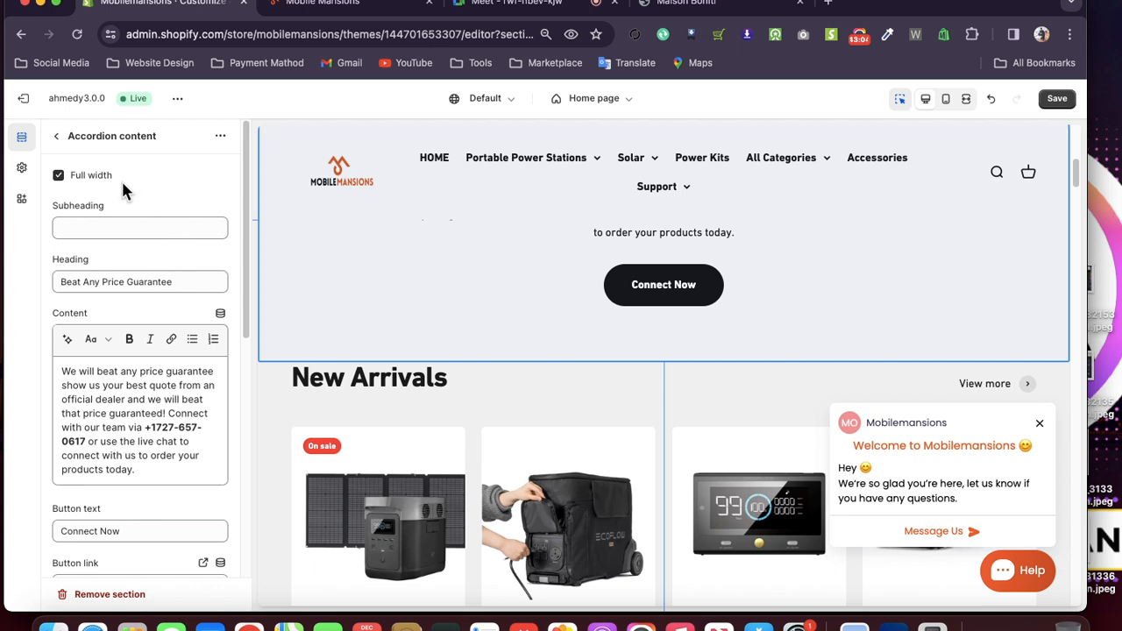
click(59, 138)
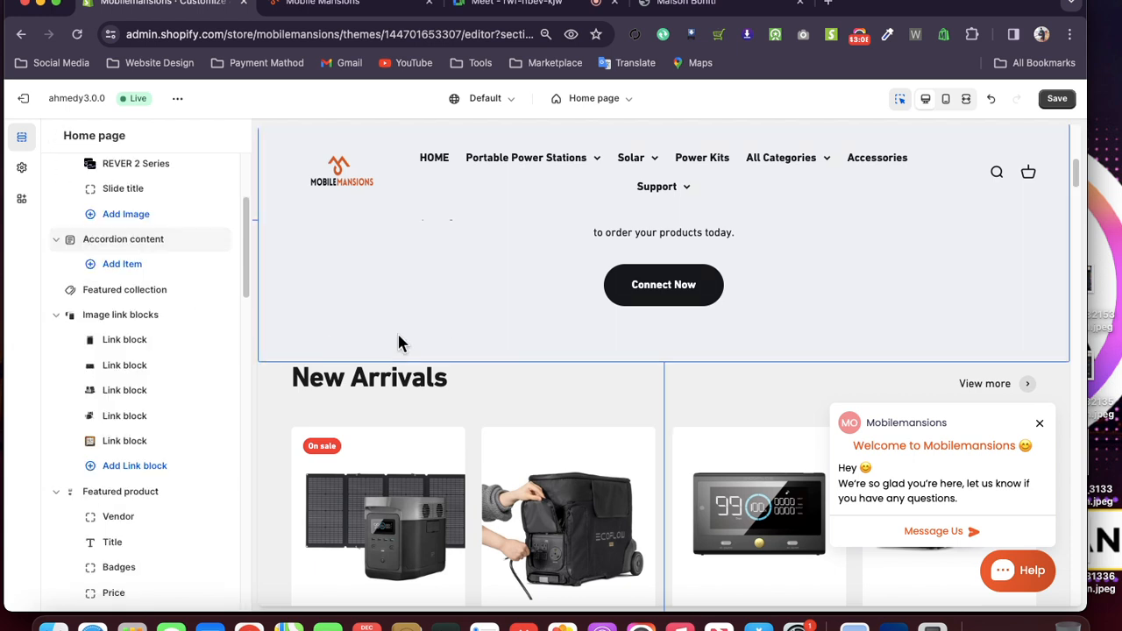
scroll(454, 338, up, 2)
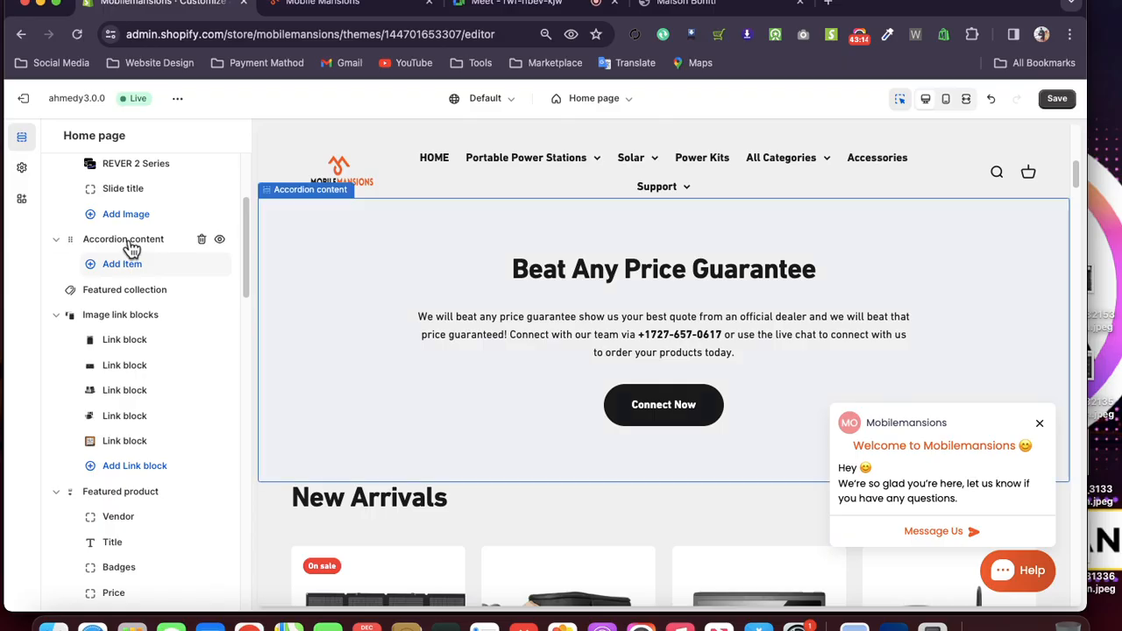
click(129, 246)
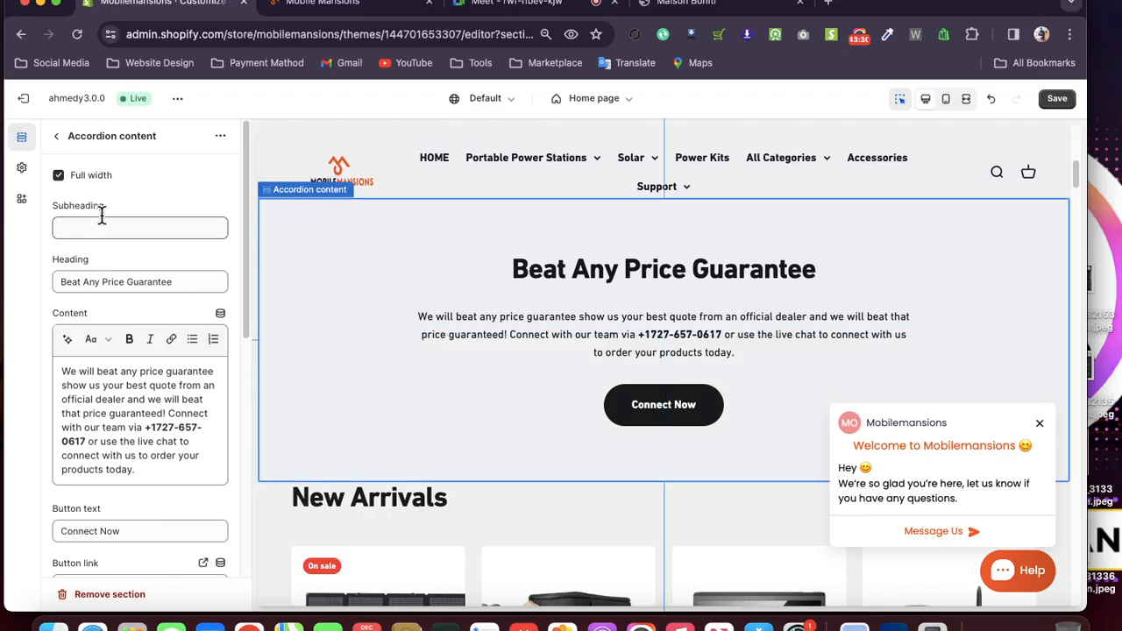
click(58, 137)
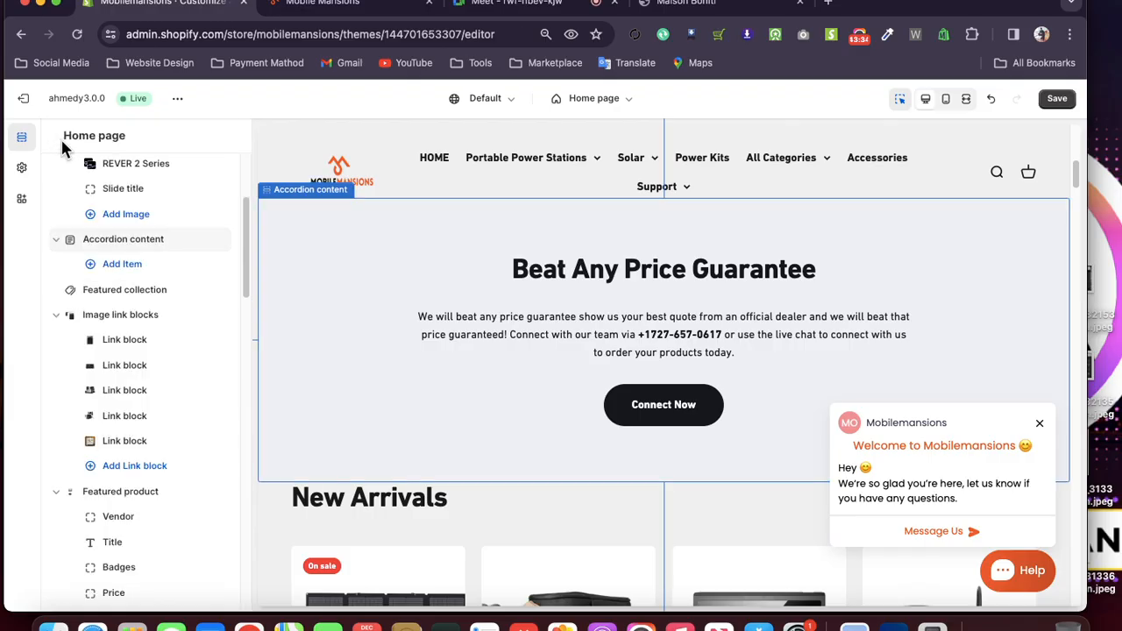
- Look over the home page sections and examine the Accordion content section's text, button link, text position and color options
scroll(123, 466, down, 3)
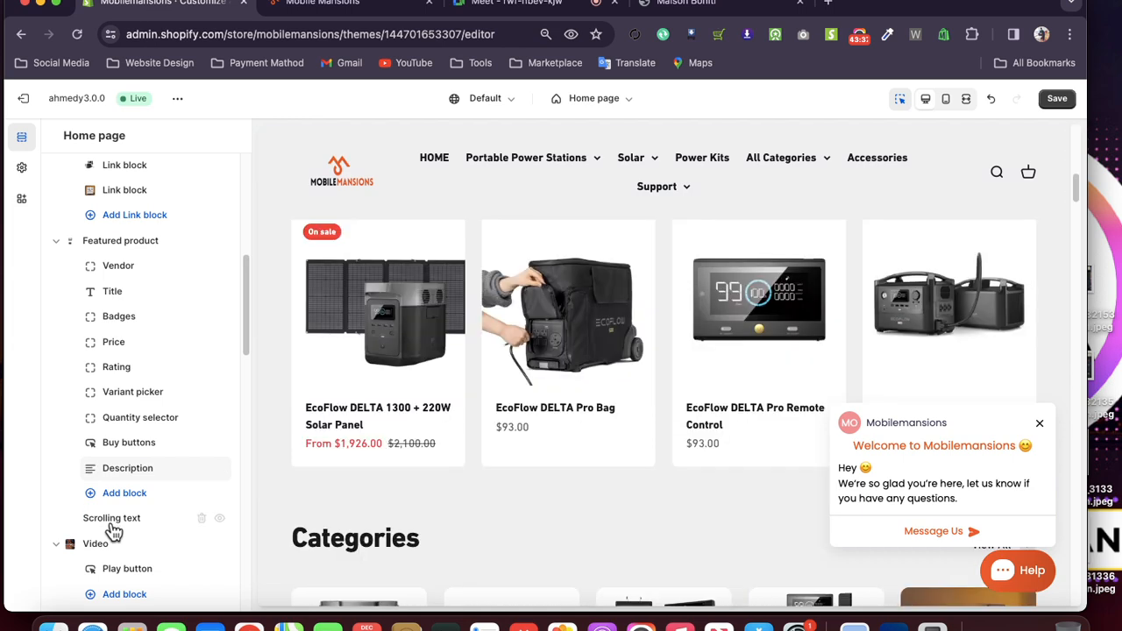
scroll(122, 499, down, 3)
scroll(152, 471, up, 15)
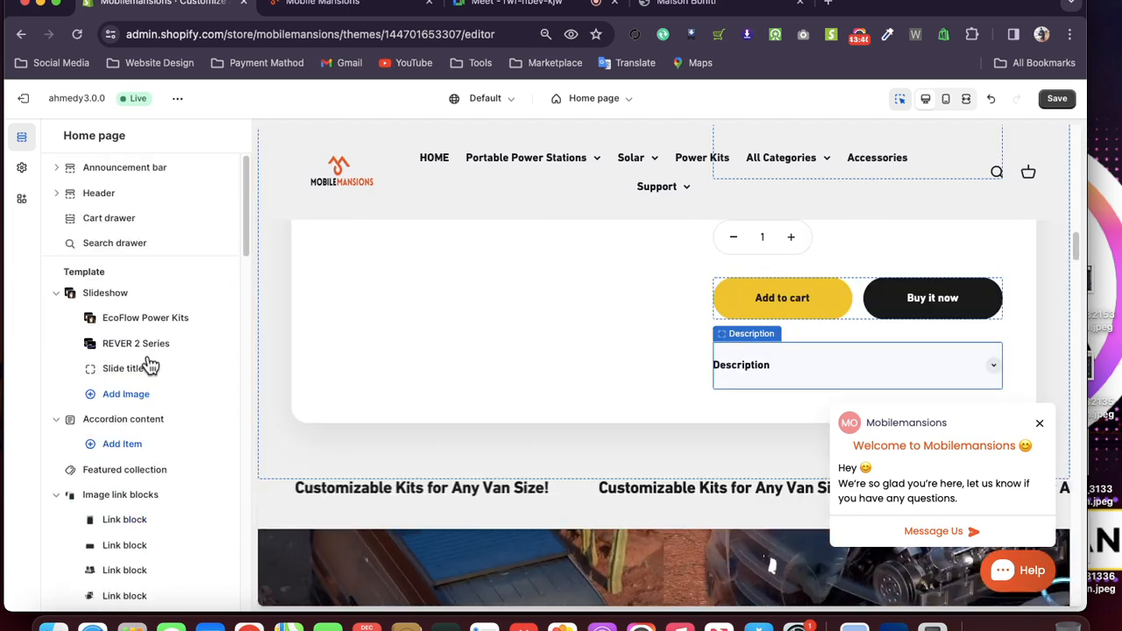
scroll(360, 440, down, 2)
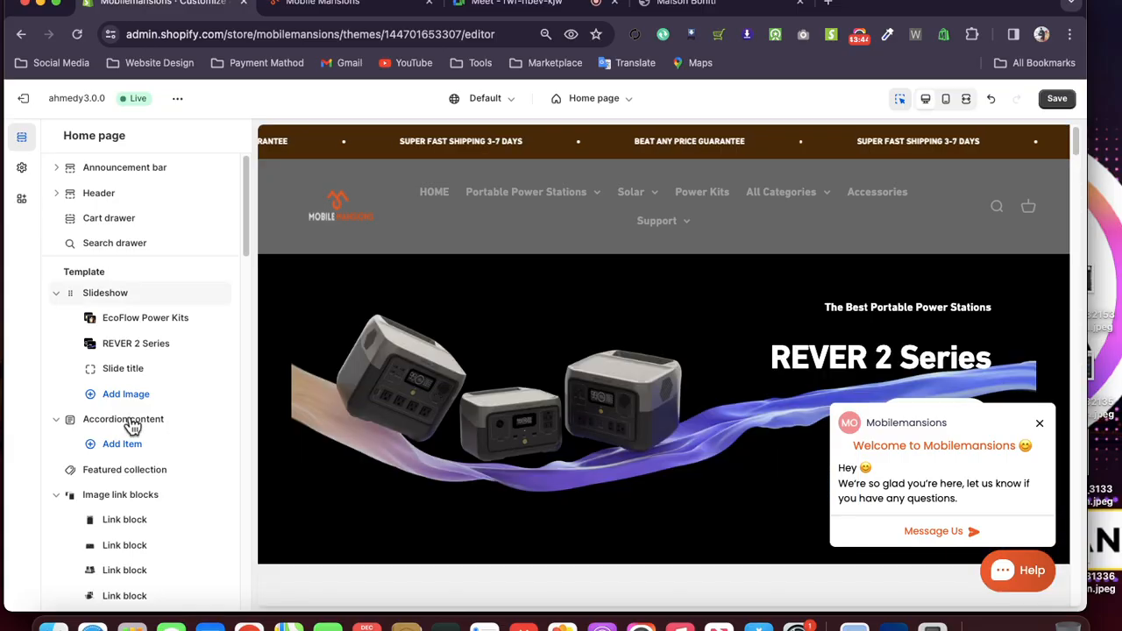
click(132, 419)
click(130, 412)
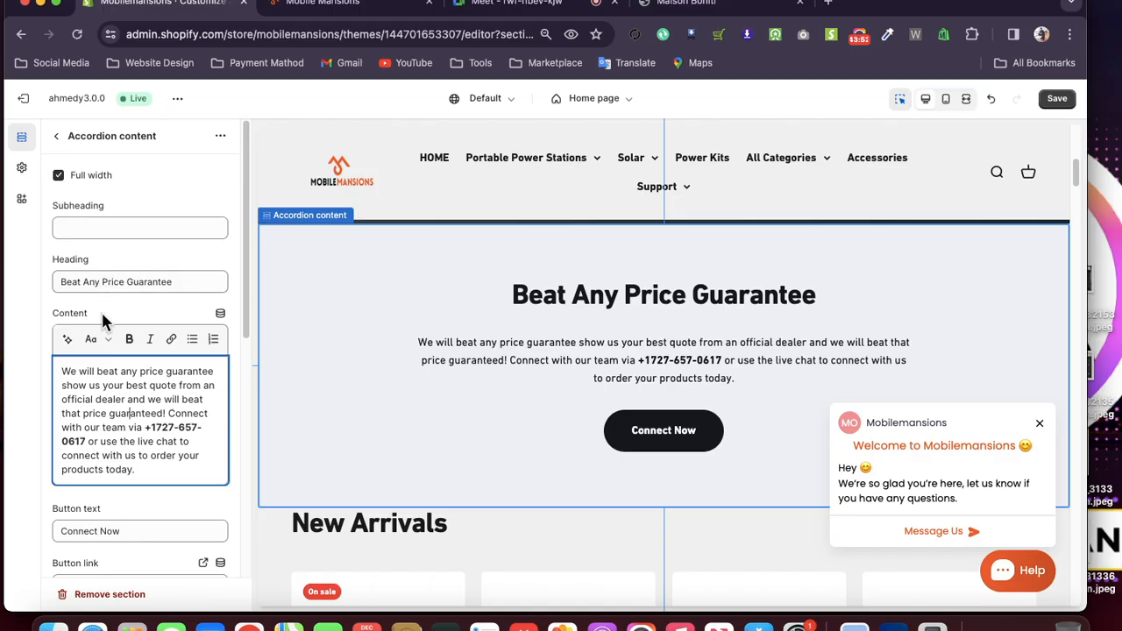
scroll(114, 390, down, 5)
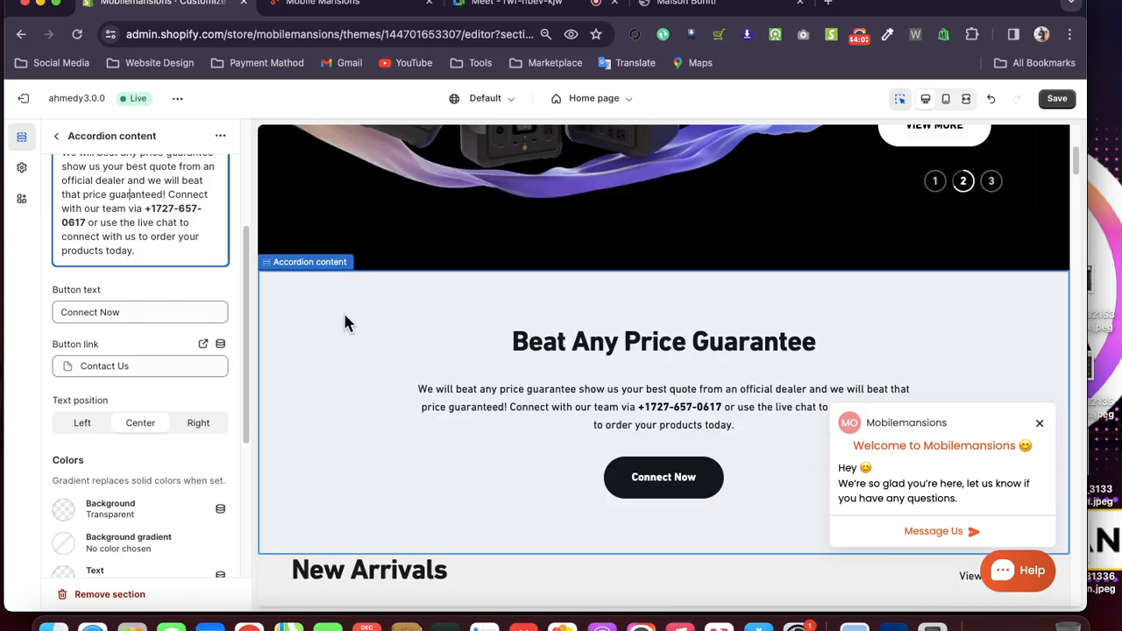
scroll(345, 315, down, 1)
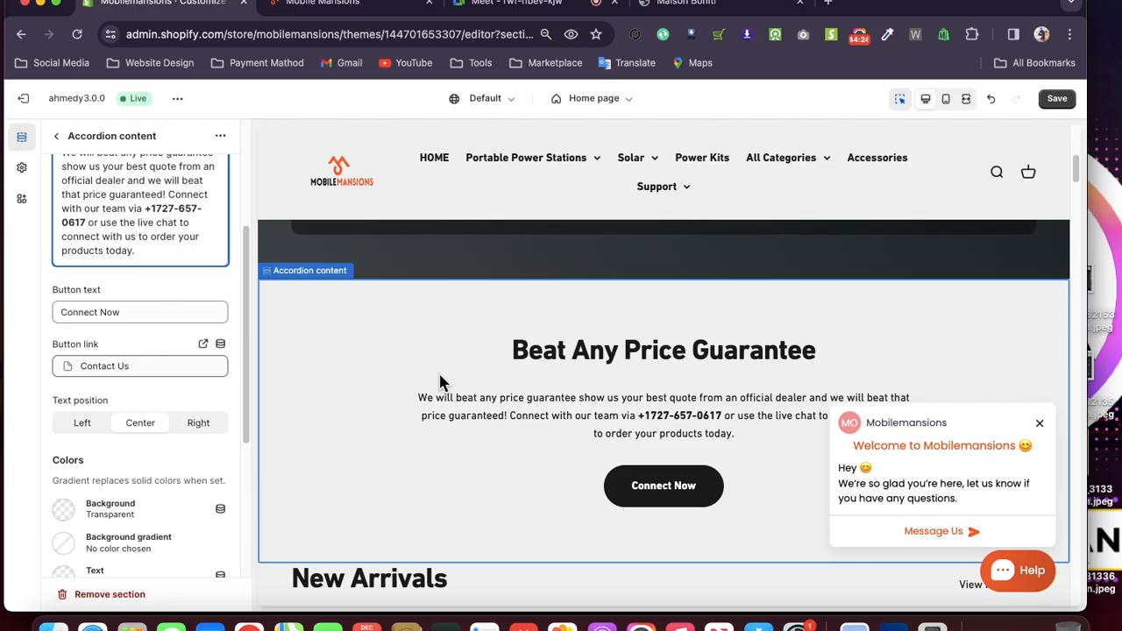
scroll(439, 377, down, 1)
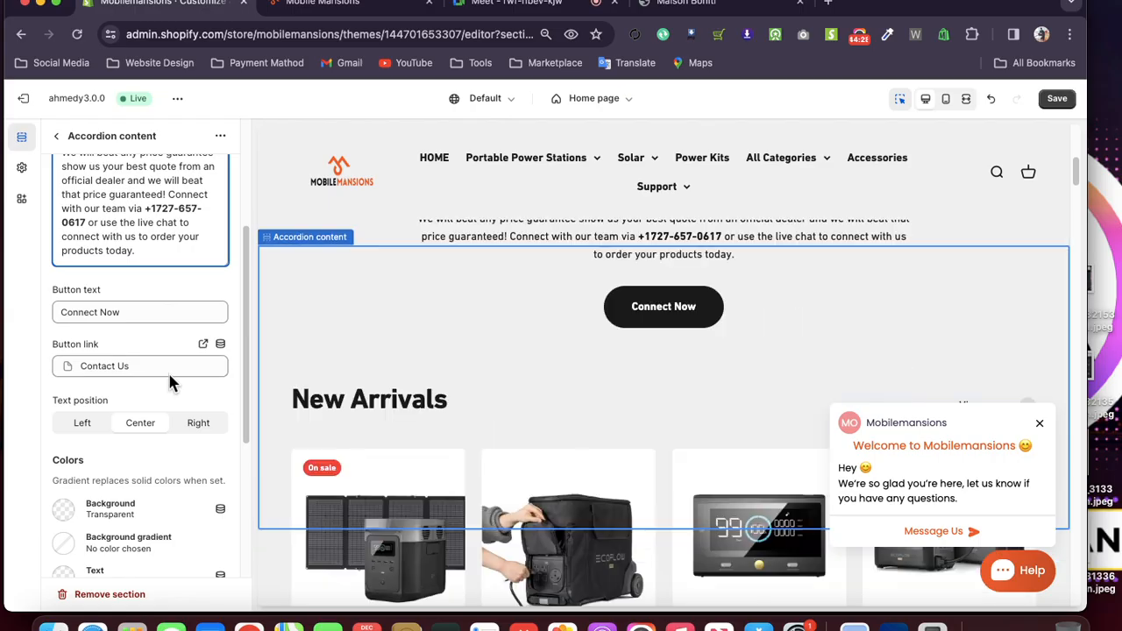
scroll(158, 364, down, 5)
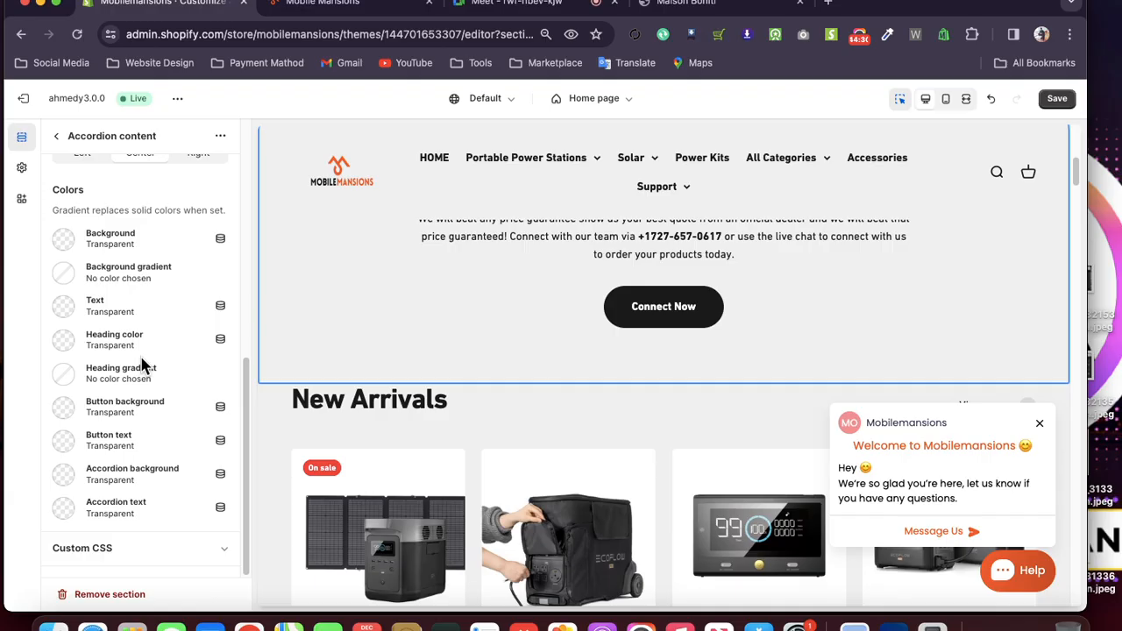
scroll(143, 366, up, 5)
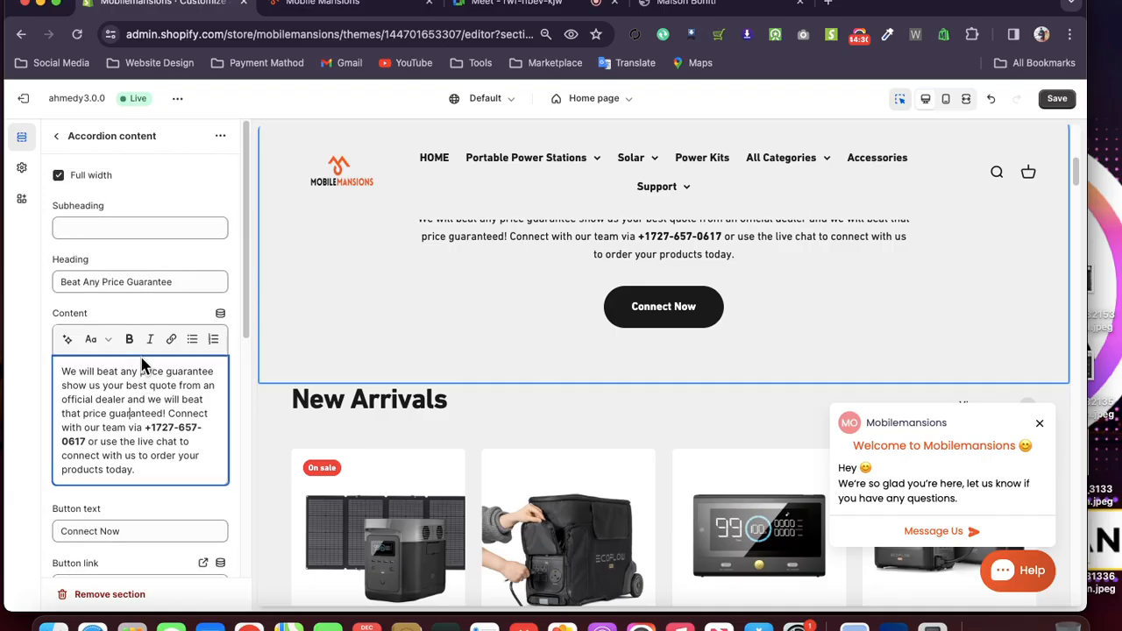
click(59, 138)
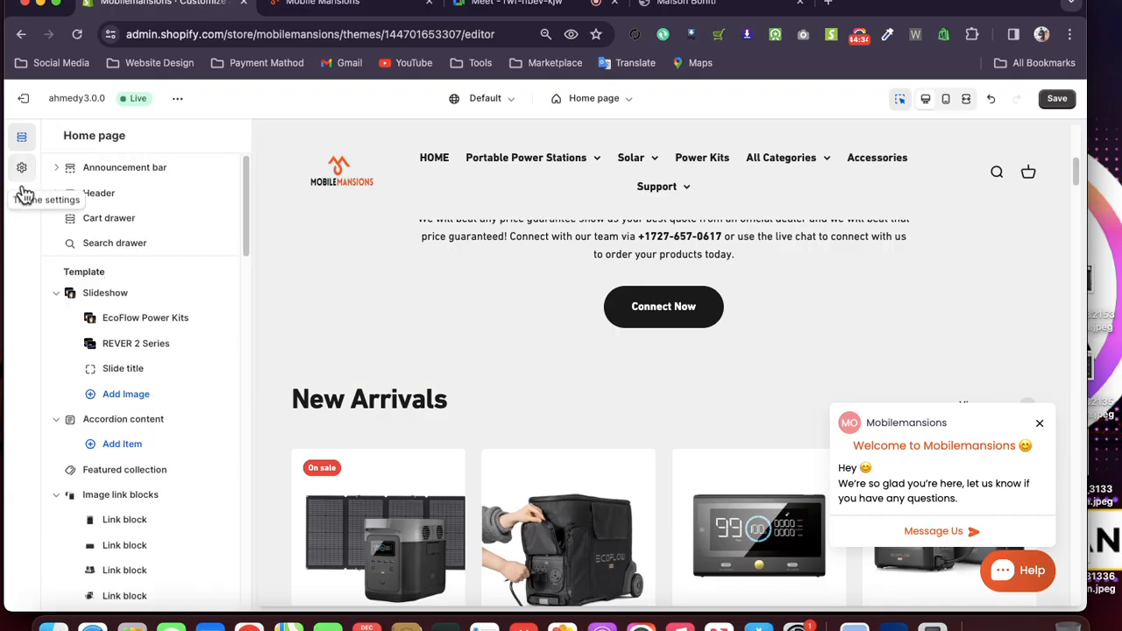
- Open the Featured collection section and examine its collection, product and layout settings against the New Arrivals preview
scroll(151, 310, down, 1)
scroll(151, 312, down, 4)
scroll(418, 313, down, 2)
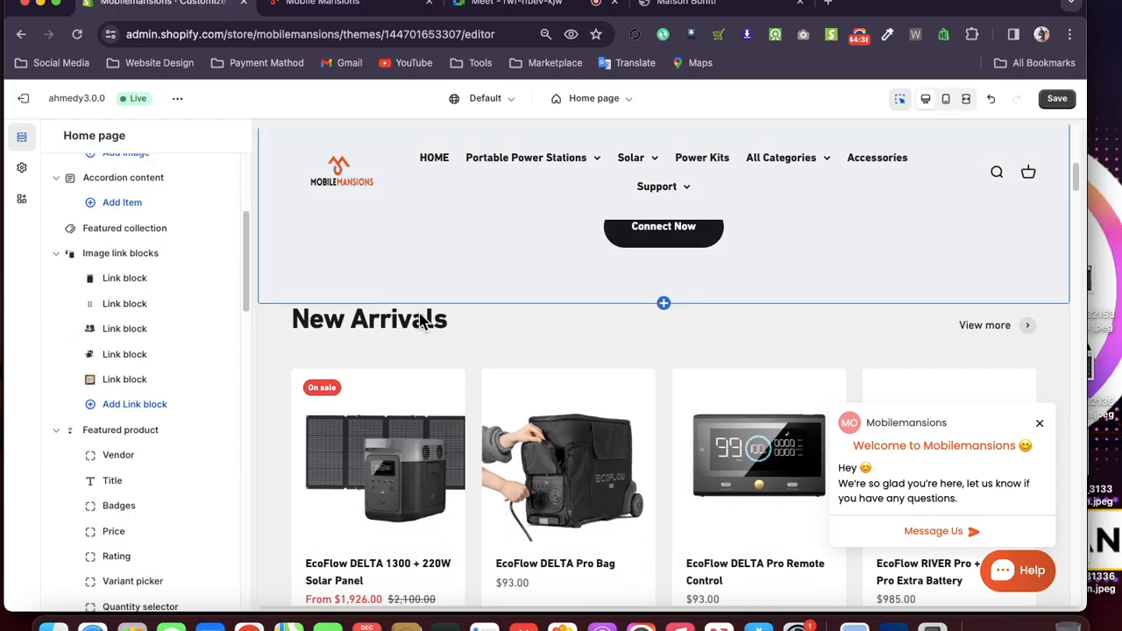
scroll(418, 321, down, 1)
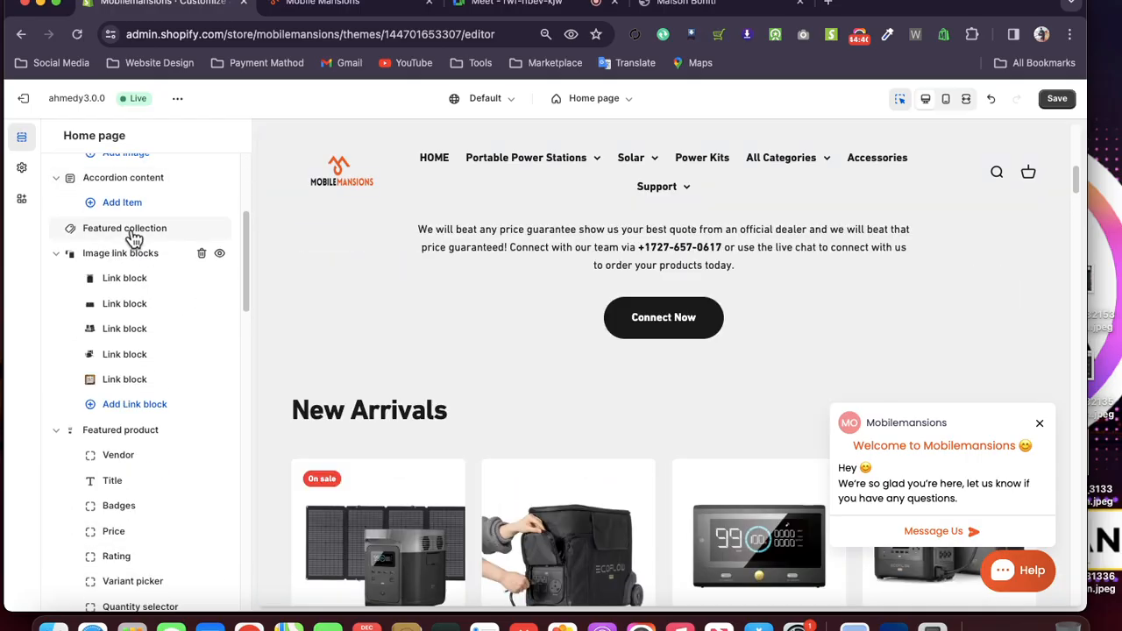
click(132, 230)
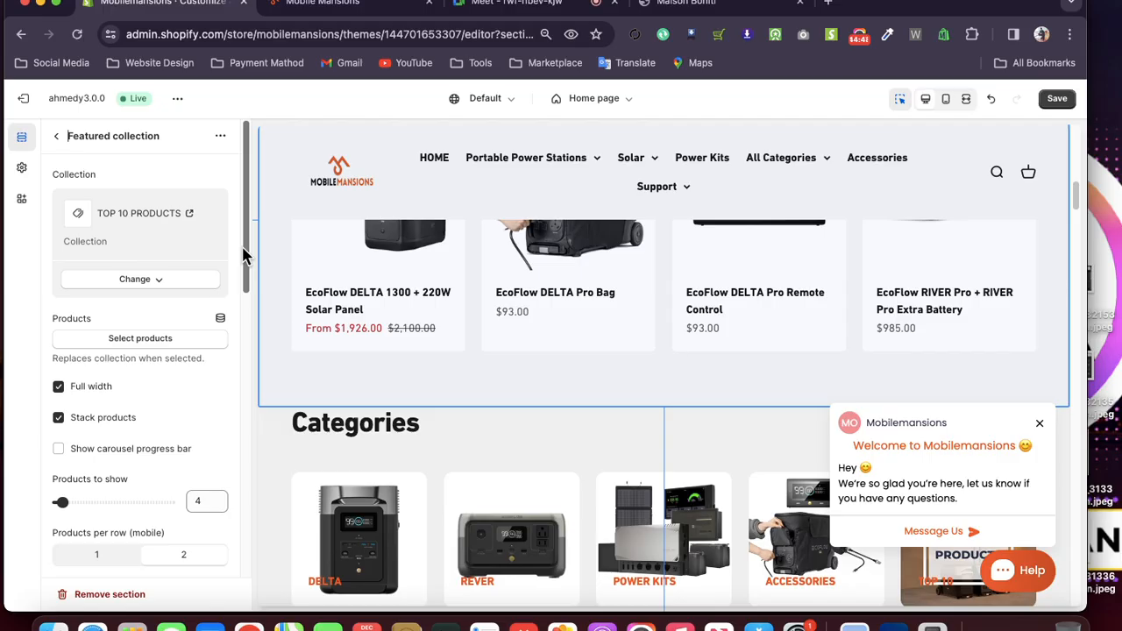
scroll(237, 263, down, 1)
scroll(435, 356, up, 3)
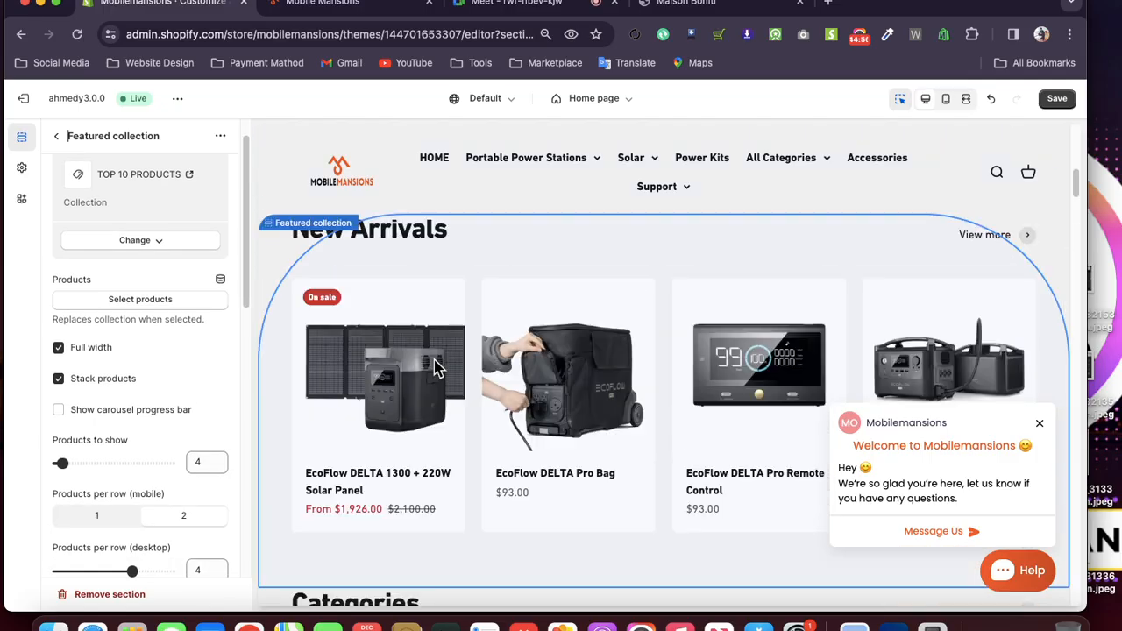
scroll(234, 349, up, 1)
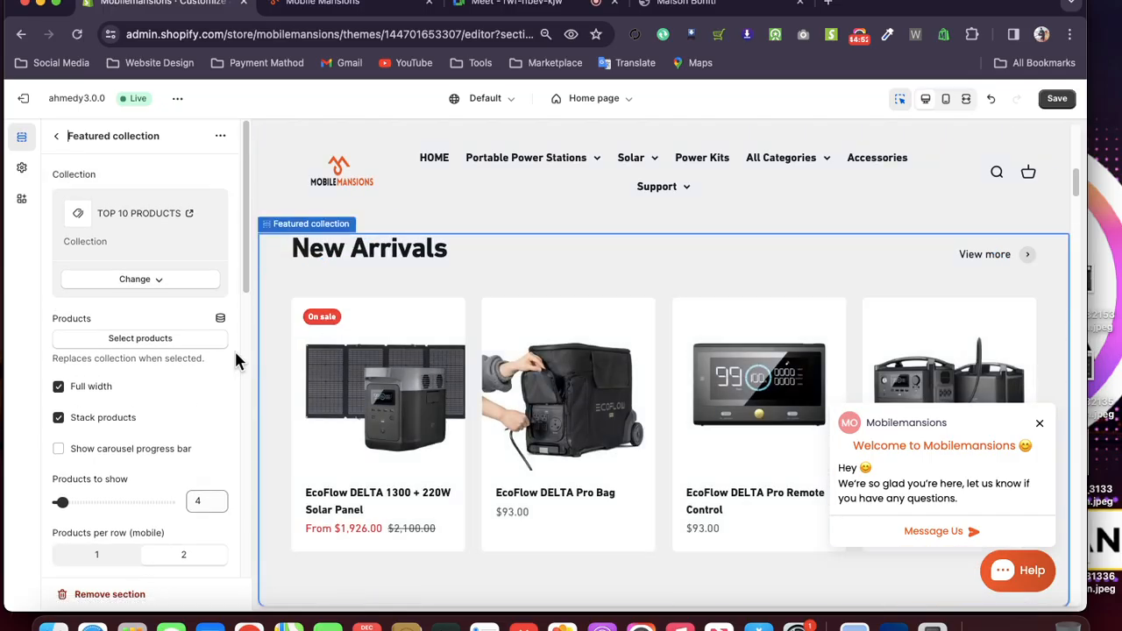
- Try the DELTA mini Bundle and DELTA Solar Generators collections in the Featured collection section, and leave the picker without applying either
click(157, 282)
click(149, 308)
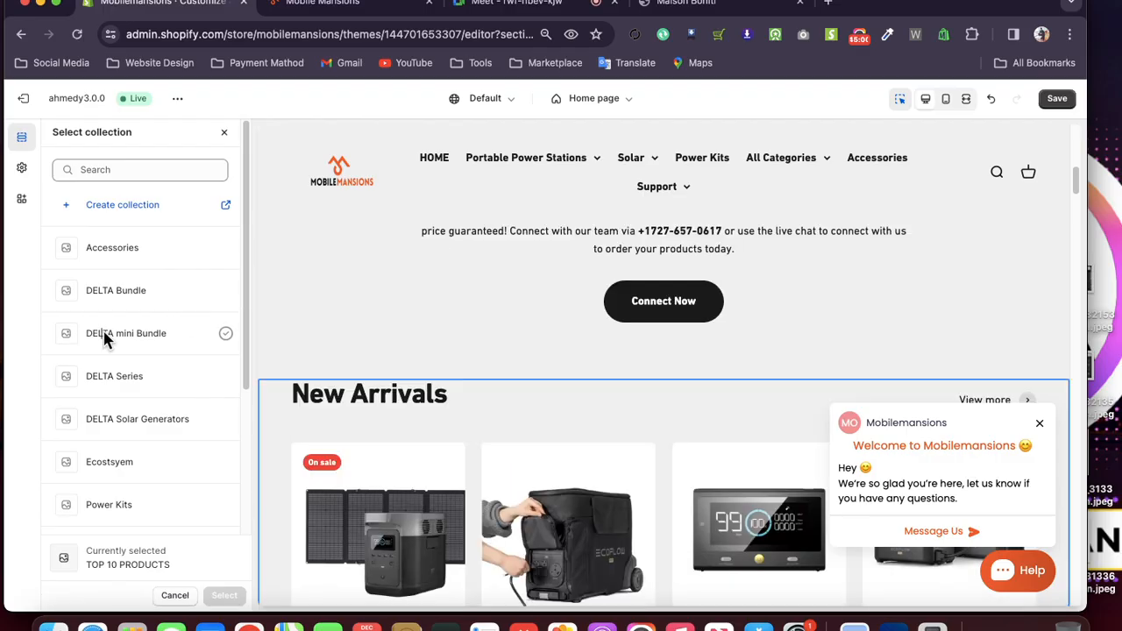
click(102, 333)
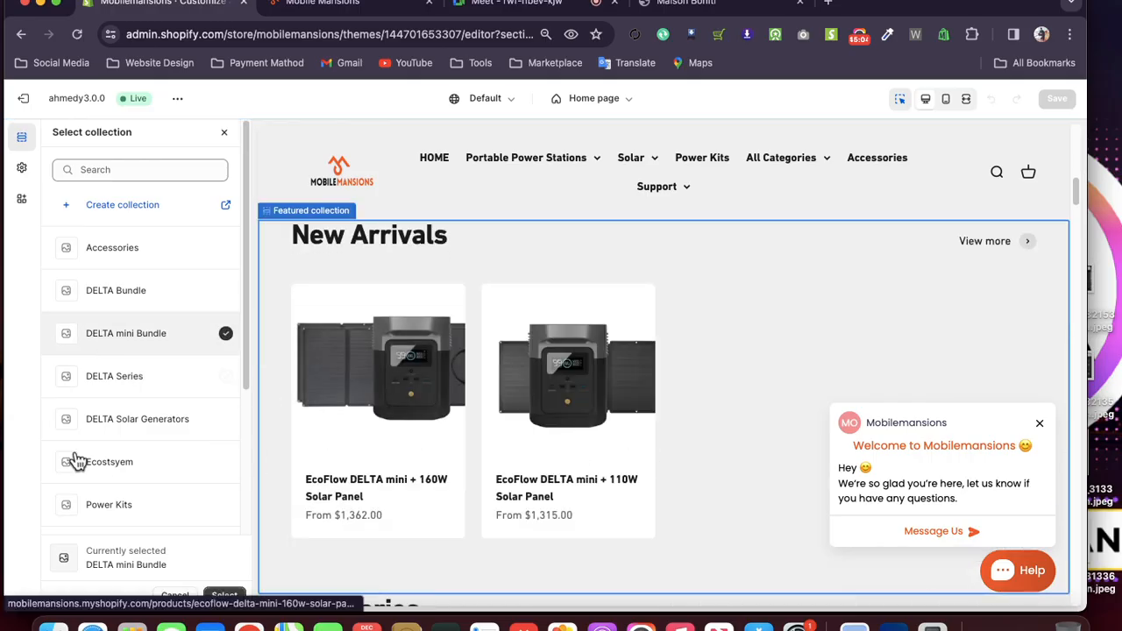
click(97, 422)
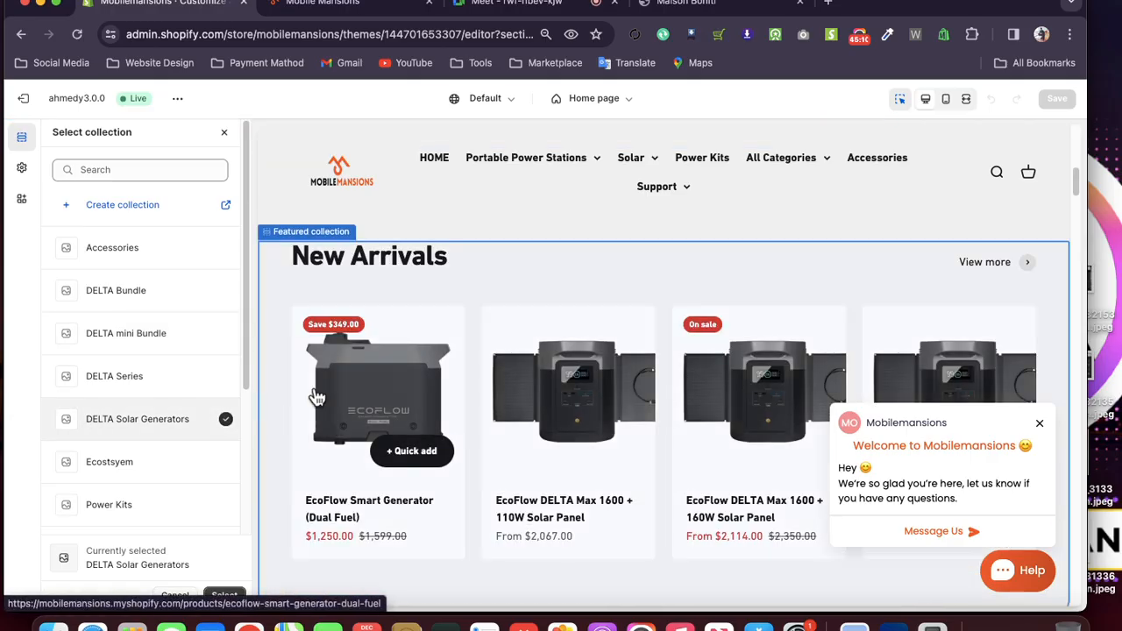
click(224, 132)
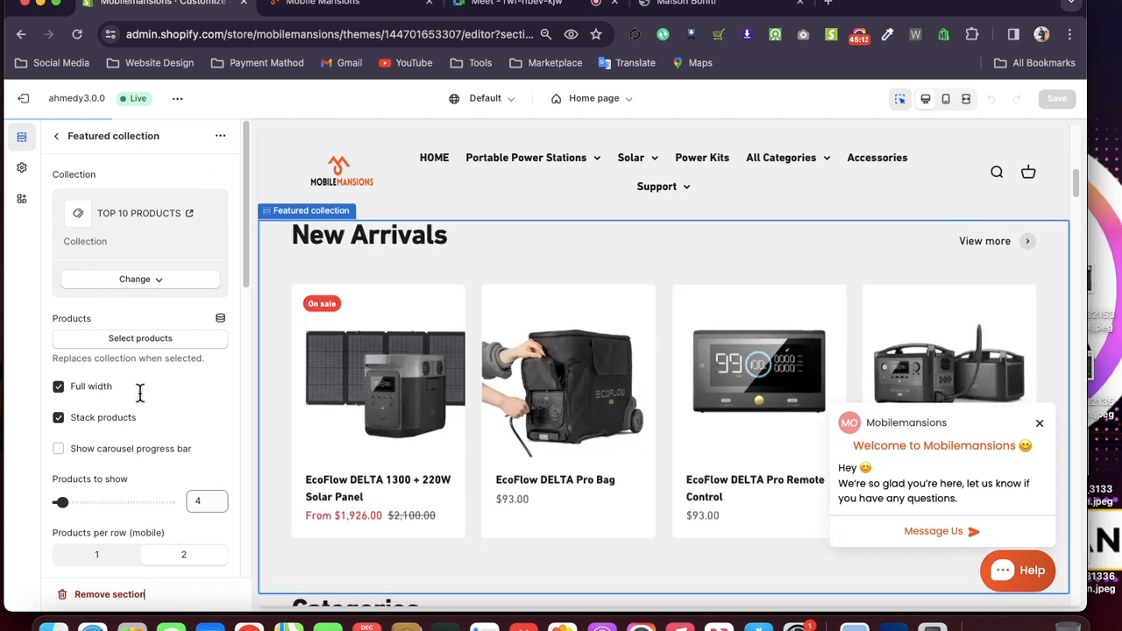
- Try picking four individual products, starting with EcoFlow 100W Flexible Solar Panel, for the Featured collection section, and leave the picker without applying them
click(123, 343)
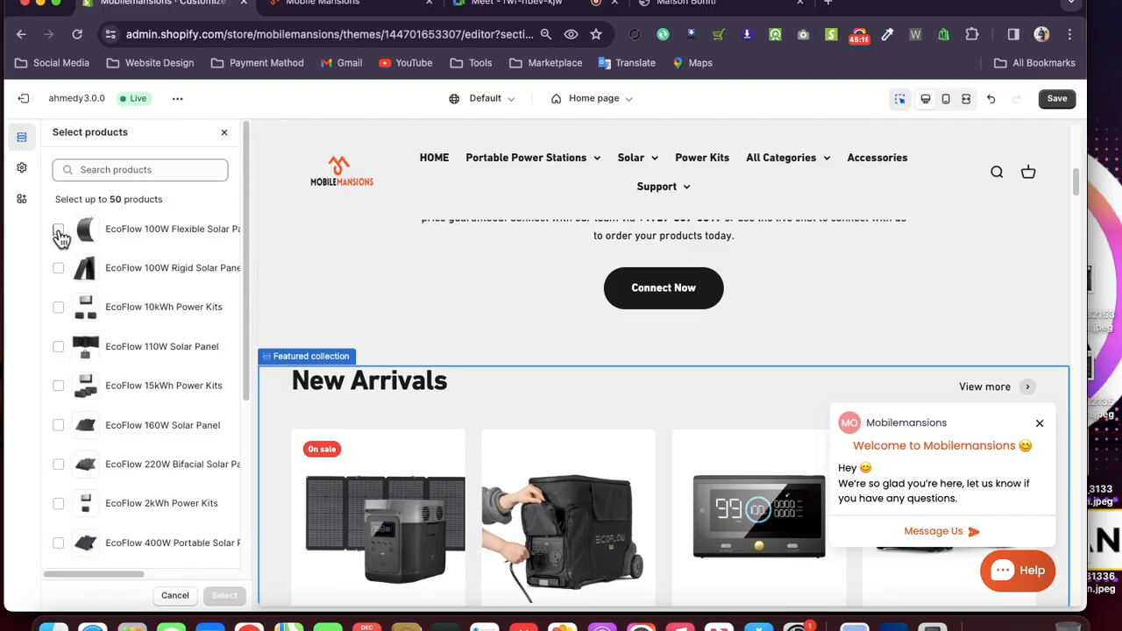
click(58, 229)
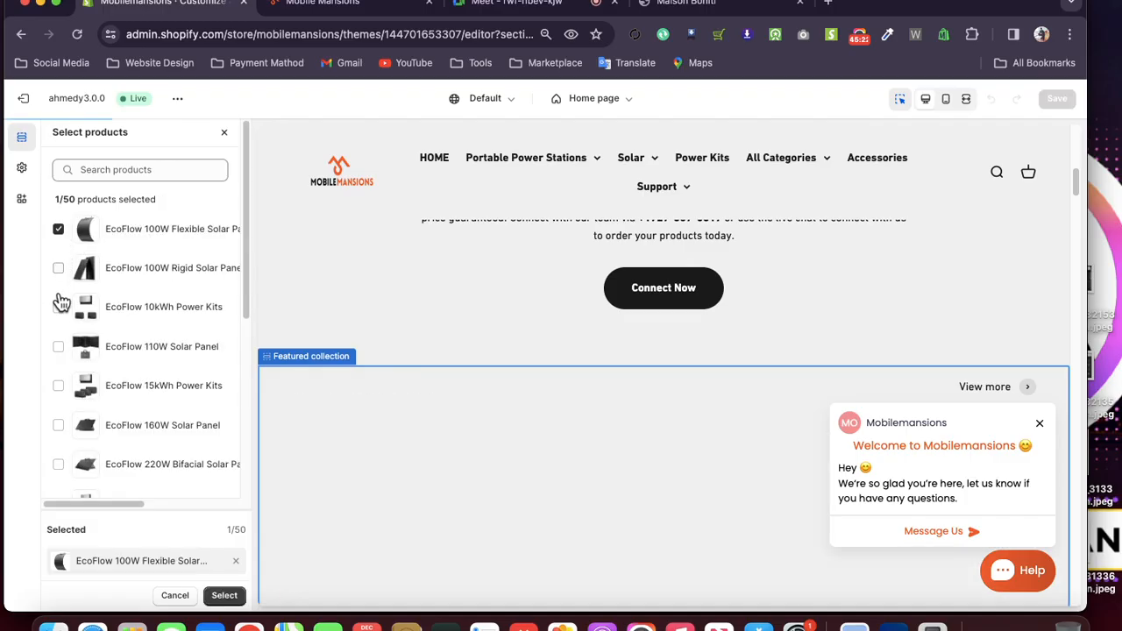
click(59, 306)
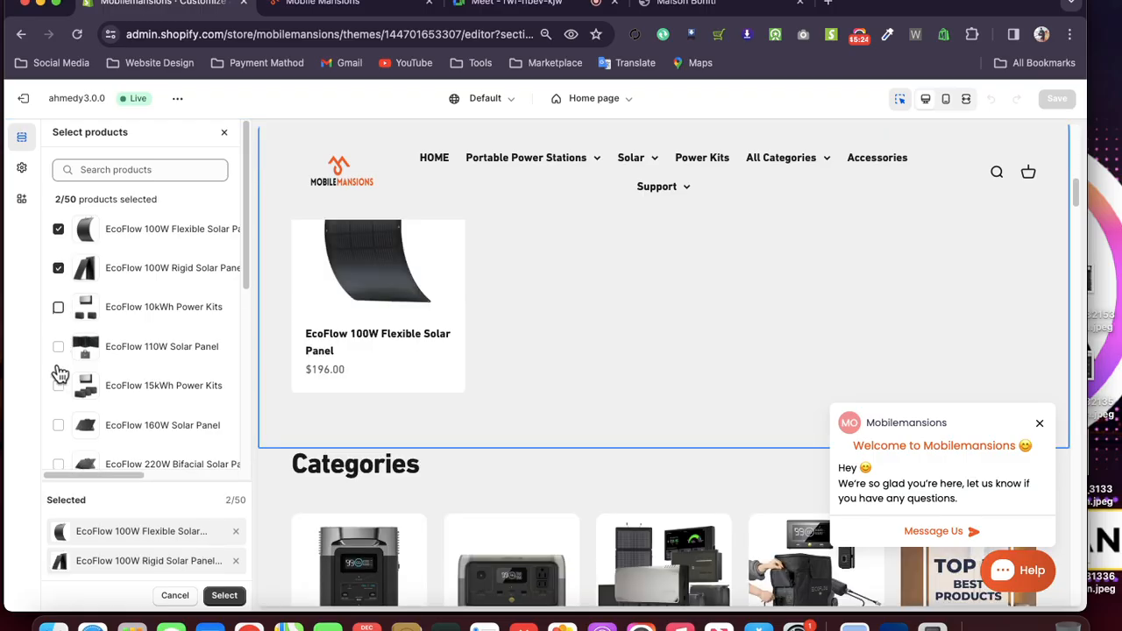
click(59, 348)
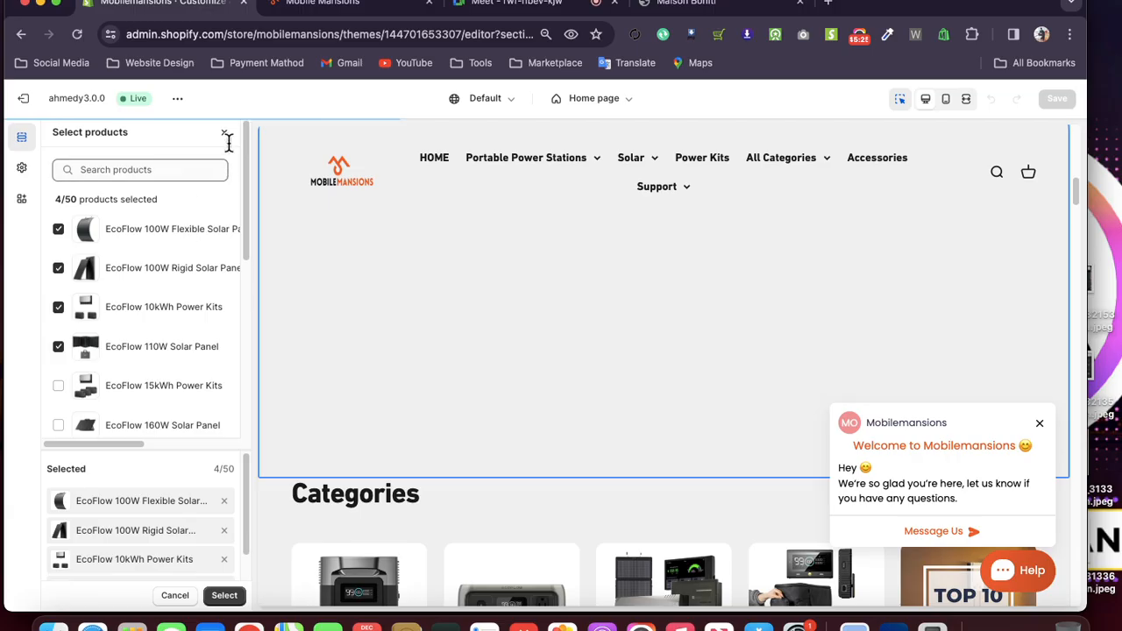
click(225, 134)
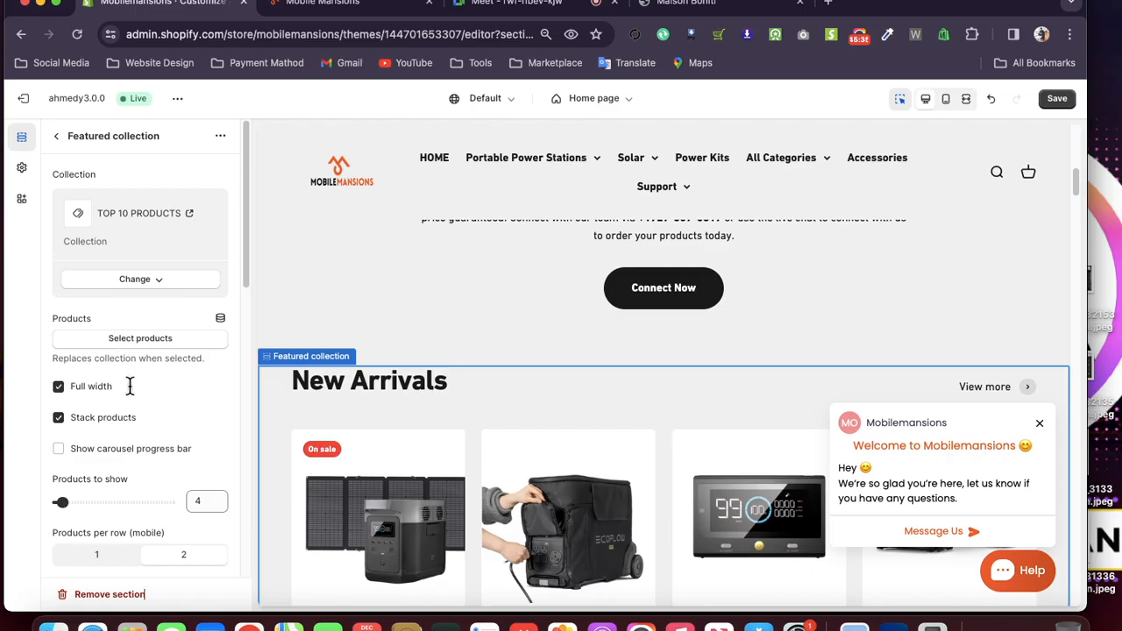
- Turn off Full width for the Featured collection section, compare the New Arrivals preview, and turn the option back on
scroll(131, 385, down, 1)
scroll(131, 395, down, 3)
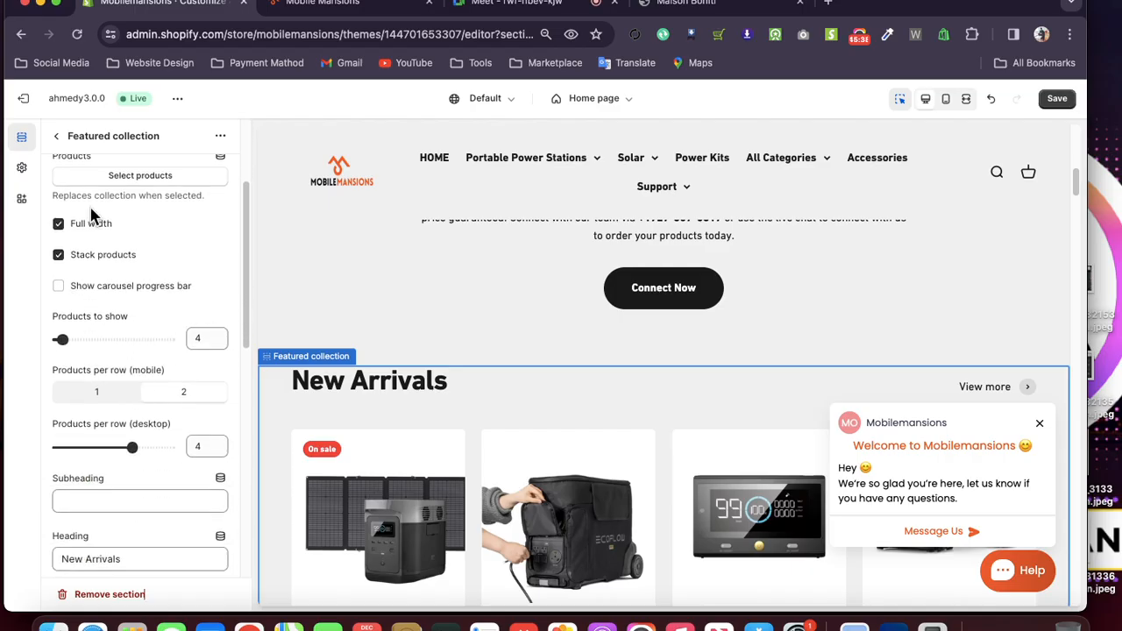
click(58, 226)
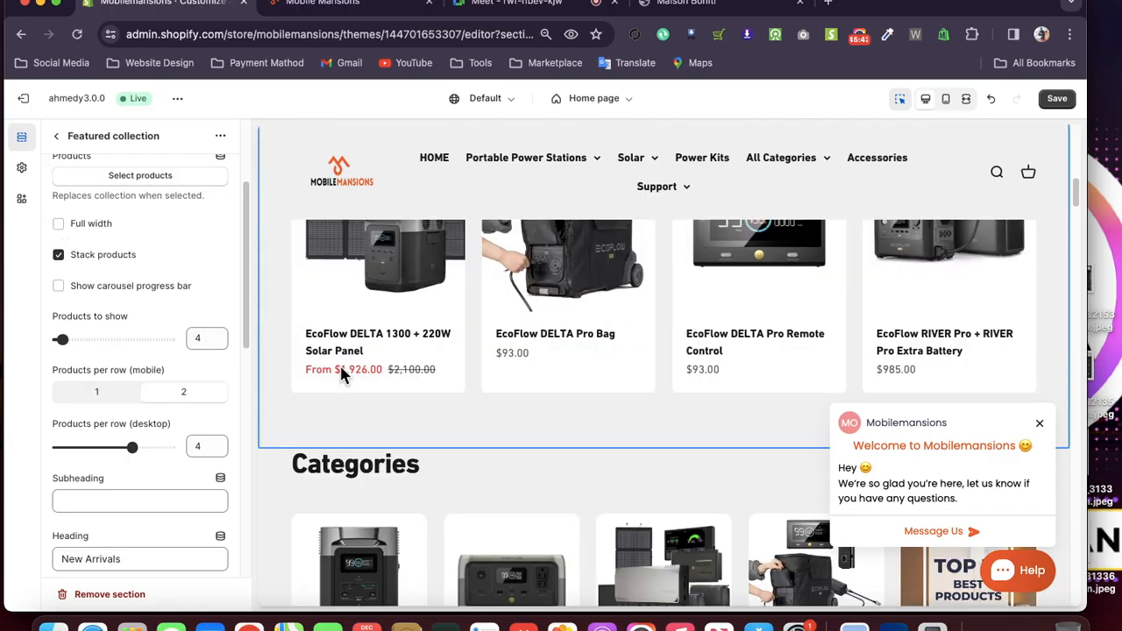
scroll(358, 374, up, 8)
scroll(289, 364, down, 5)
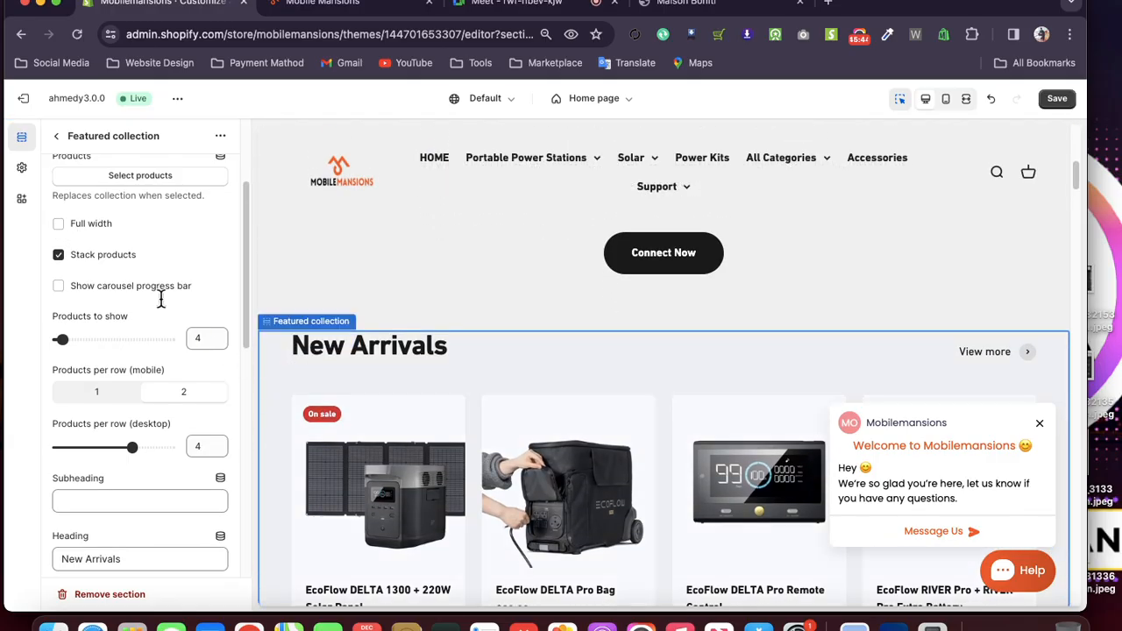
click(58, 225)
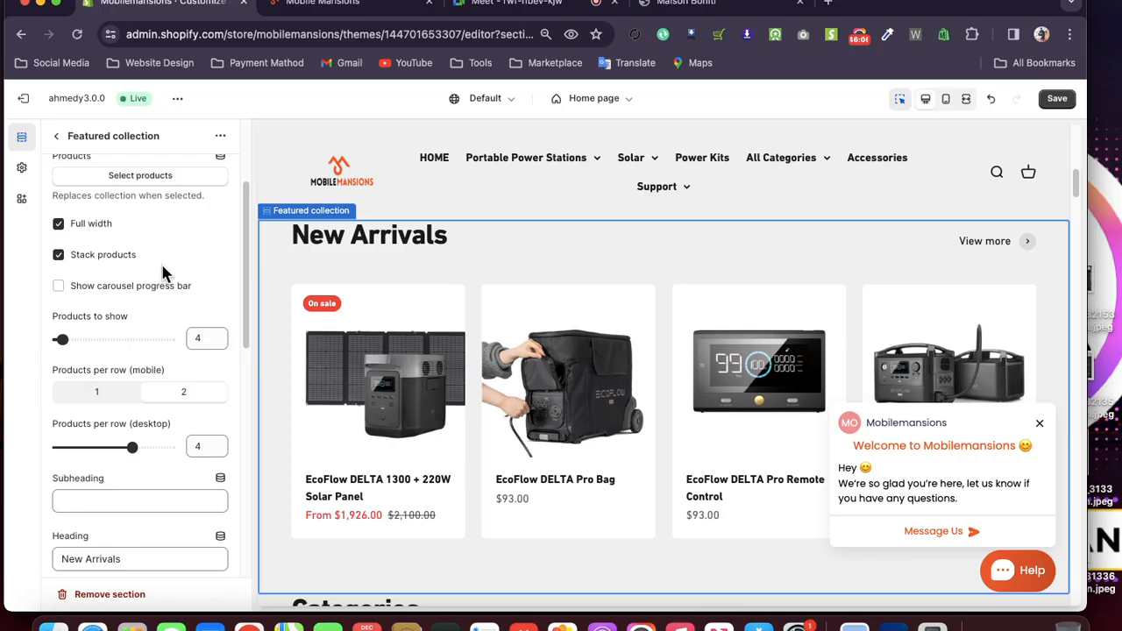
- Examine the Featured collection section's Products to show and mobile products-per-row settings against the New Arrivals preview
scroll(245, 298, down, 1)
scroll(245, 303, down, 1)
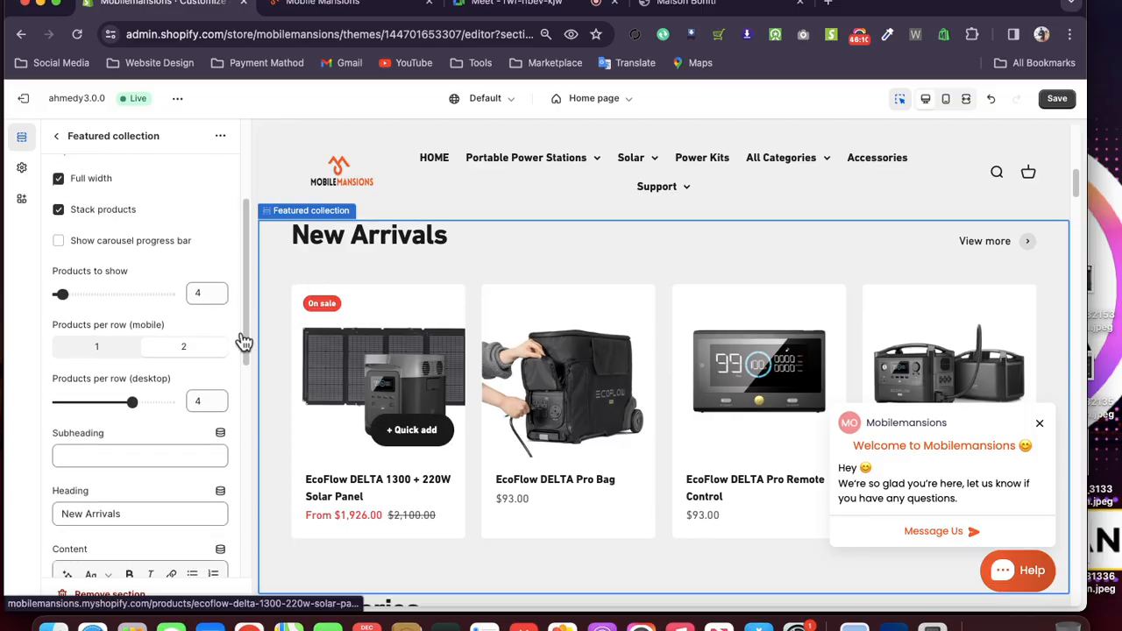
drag(205, 293, 192, 294)
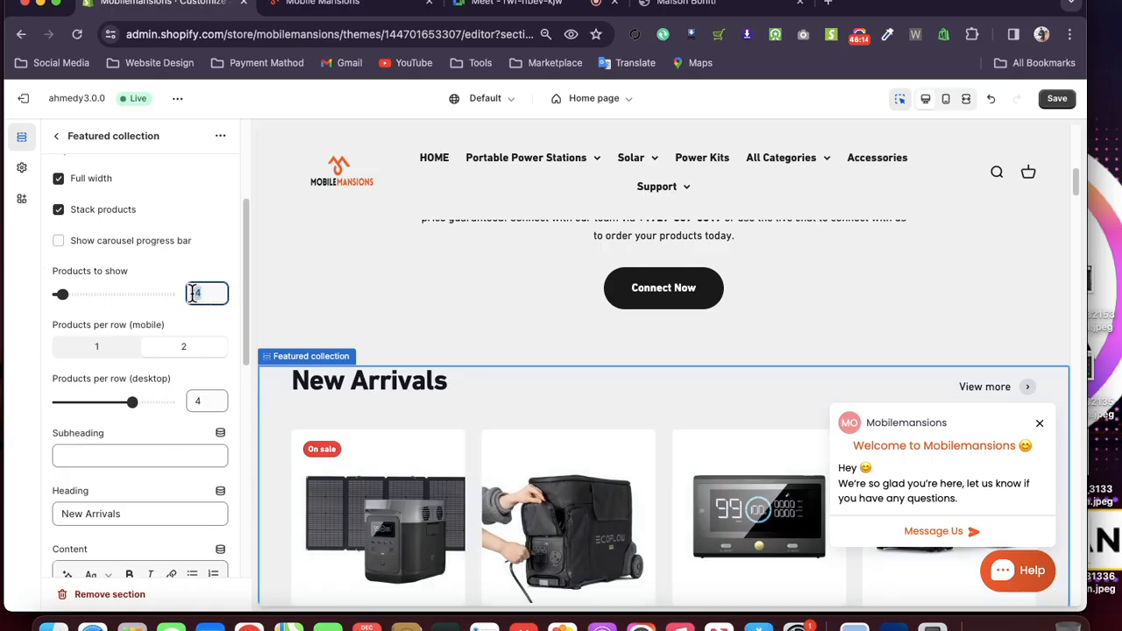
click(94, 266)
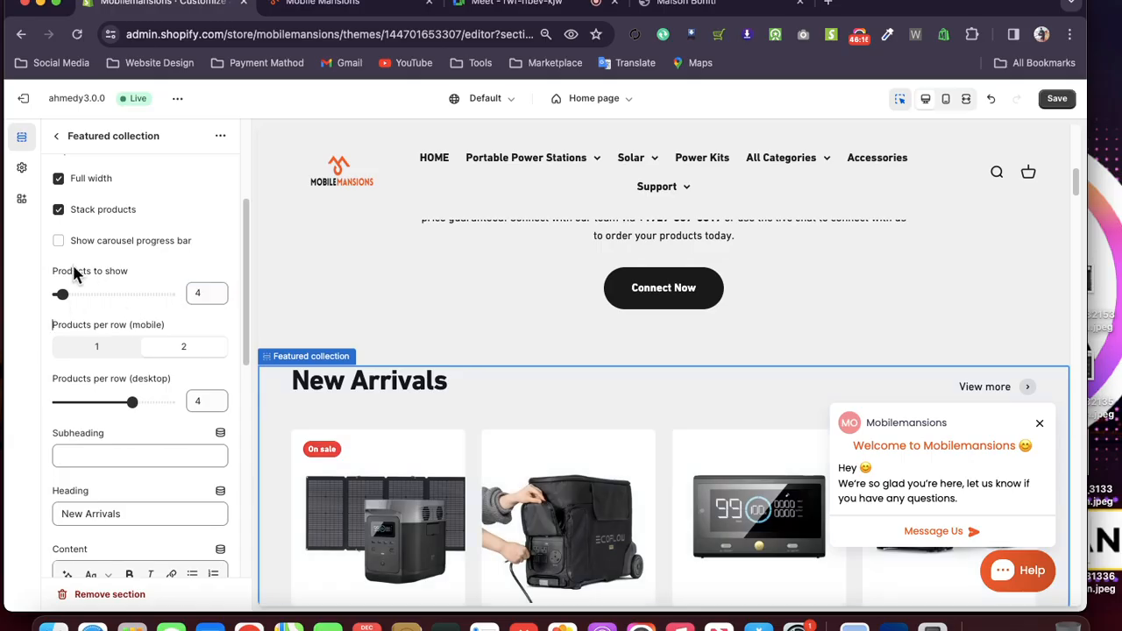
drag(45, 272, 90, 275)
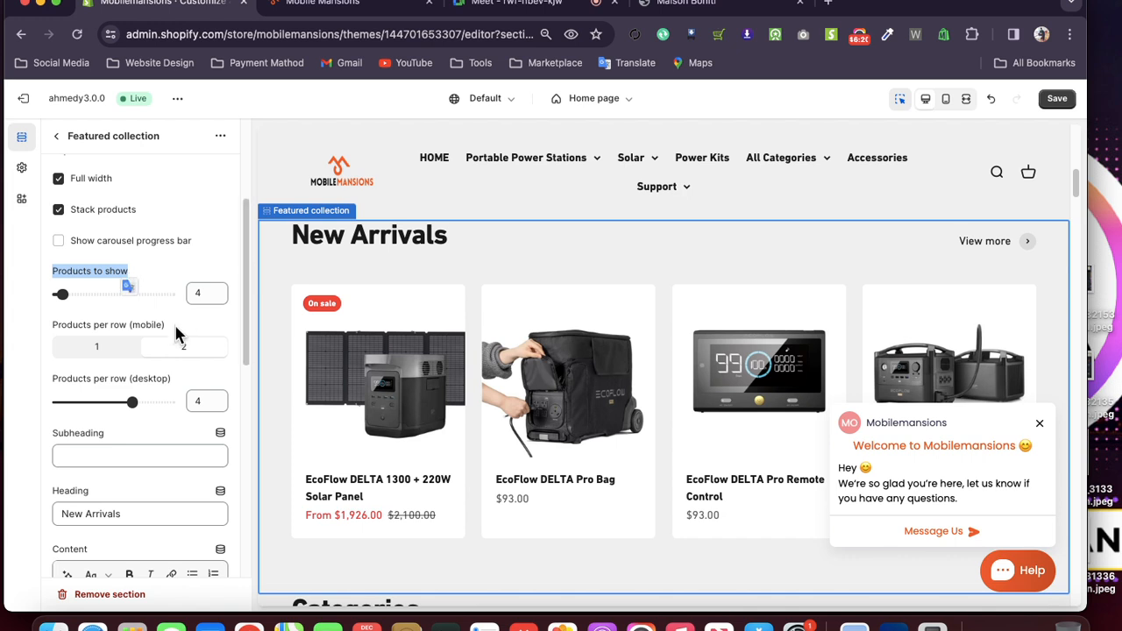
drag(166, 325, 152, 333)
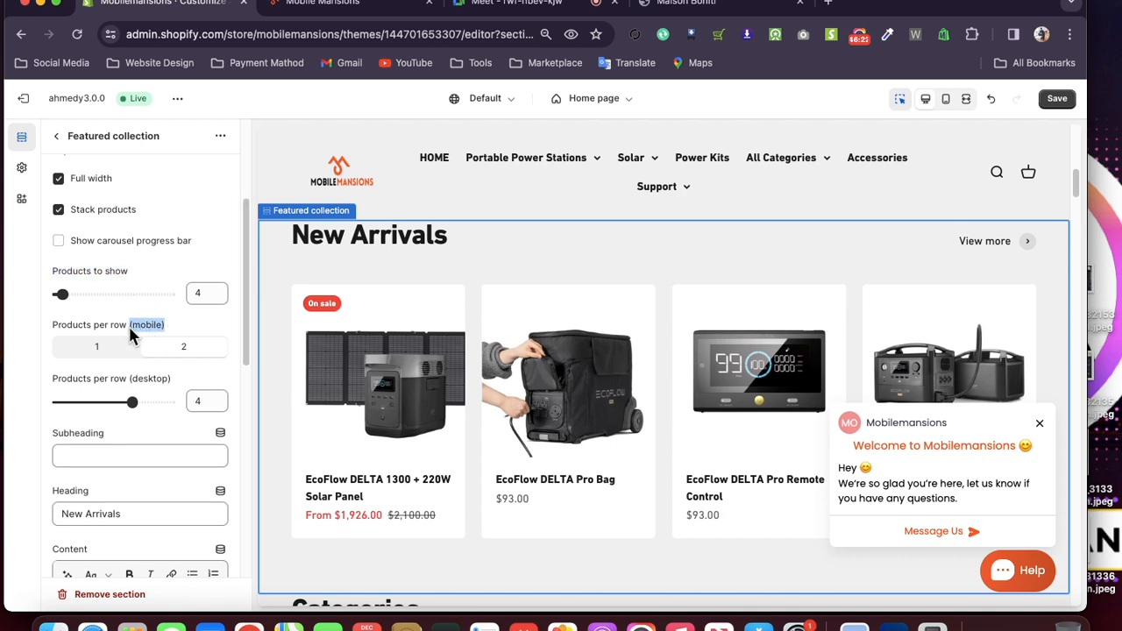
- Try 1 product per row on mobile in the mobile preview, then restore 2 per row and return to the desktop preview
drag(244, 290, 235, 339)
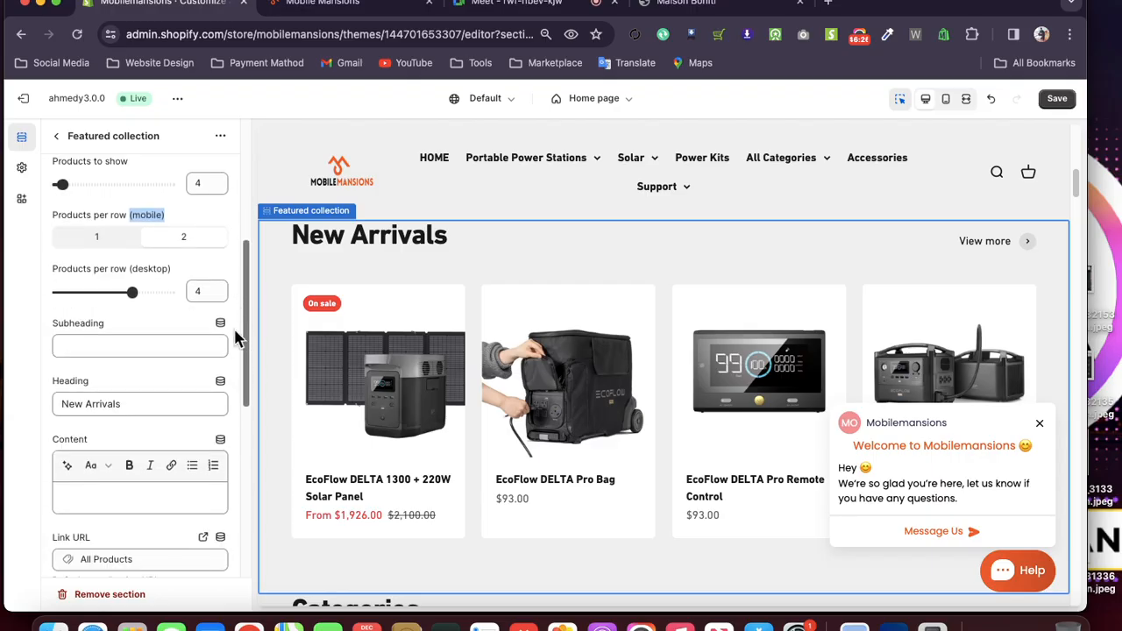
click(83, 239)
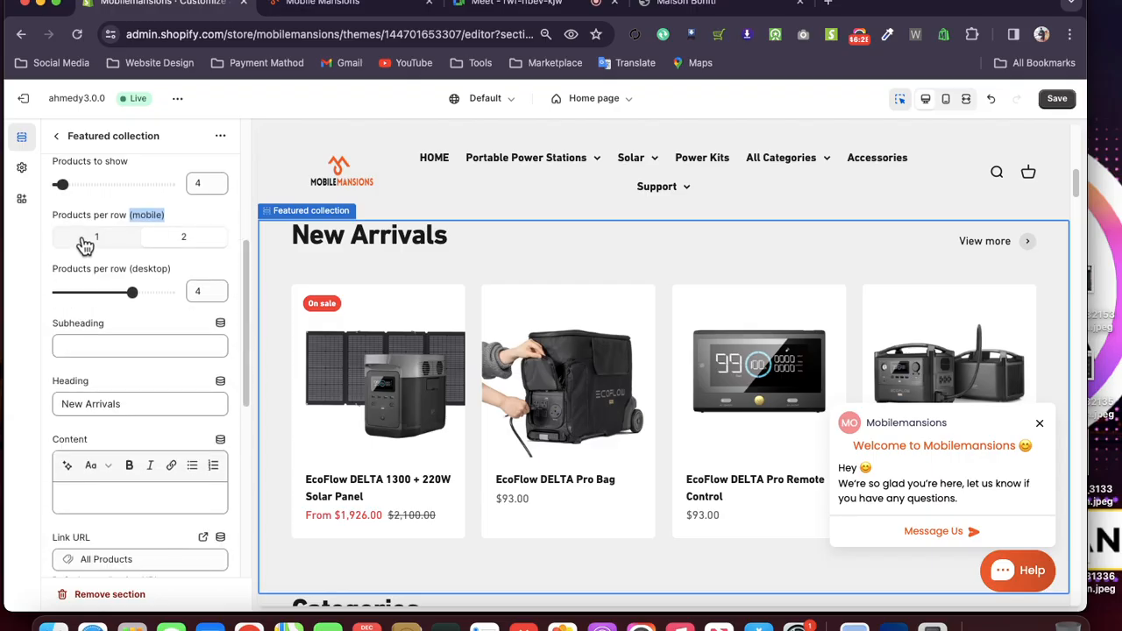
click(946, 101)
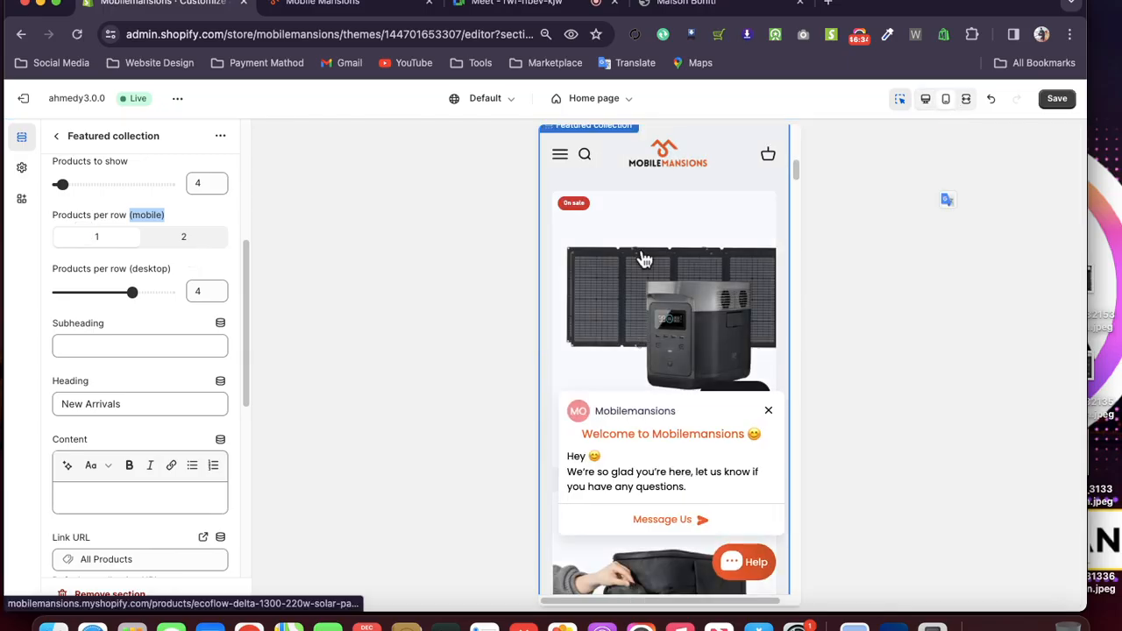
click(170, 243)
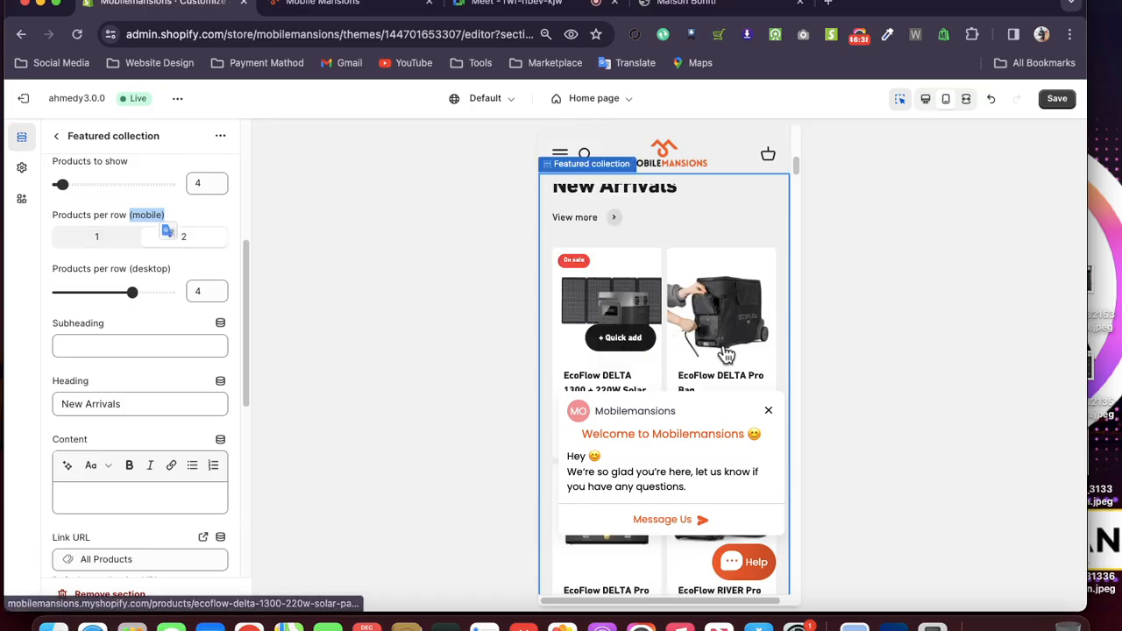
click(926, 100)
- Examine the Featured collection section's heading, content, link URL and link text settings against the New Arrivals heading and View more link
scroll(127, 379, down, 4)
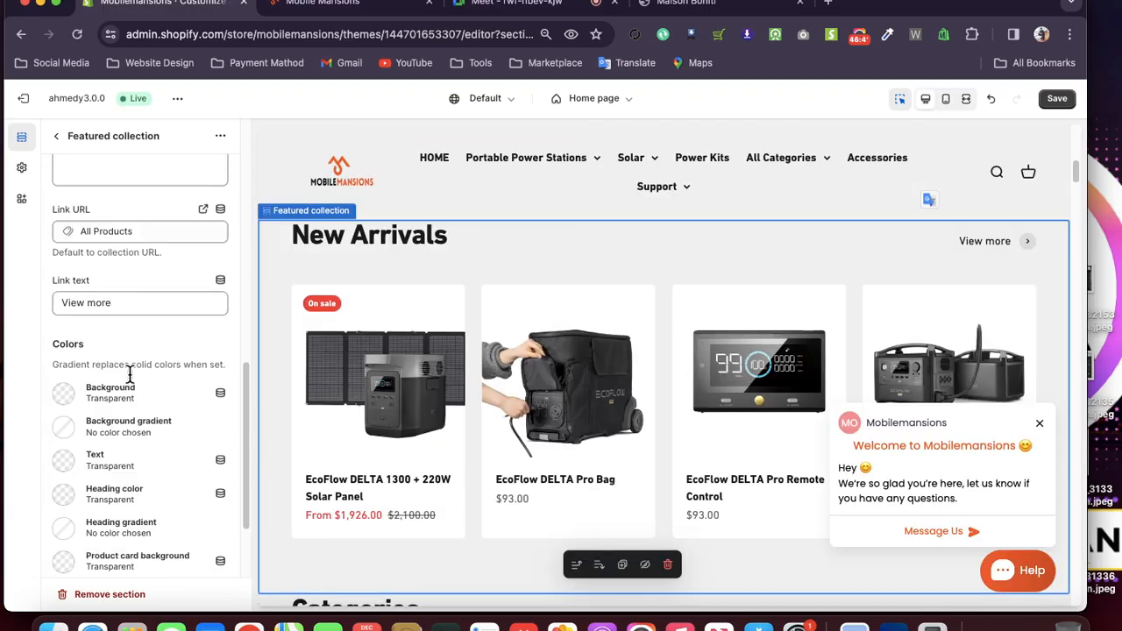
scroll(130, 377, up, 7)
scroll(134, 364, down, 3)
scroll(136, 368, down, 2)
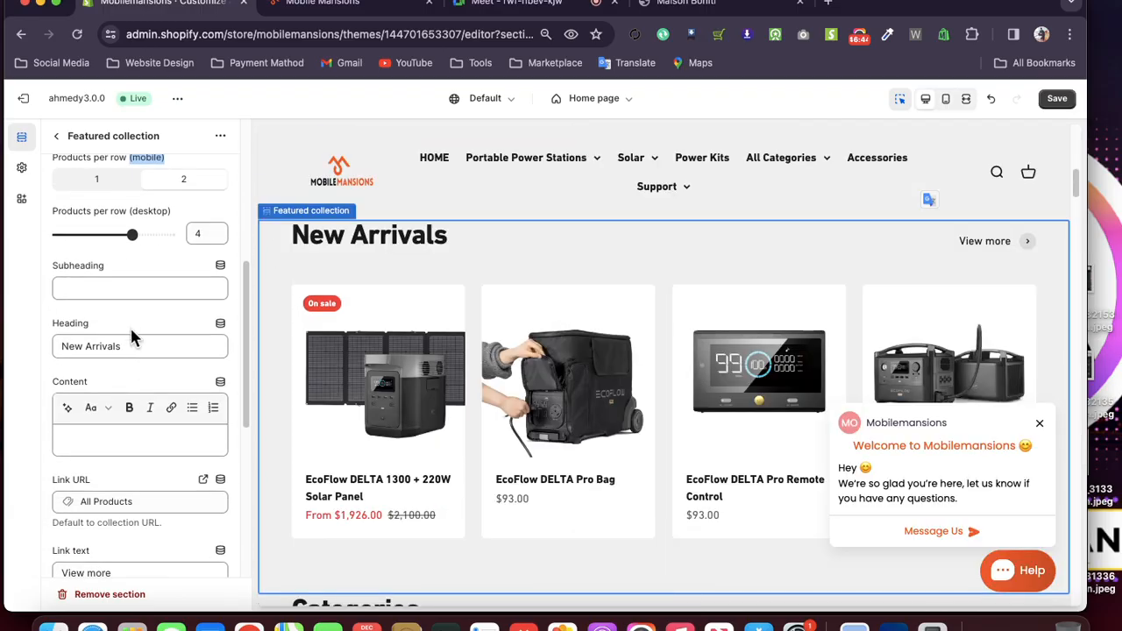
scroll(96, 386, down, 1)
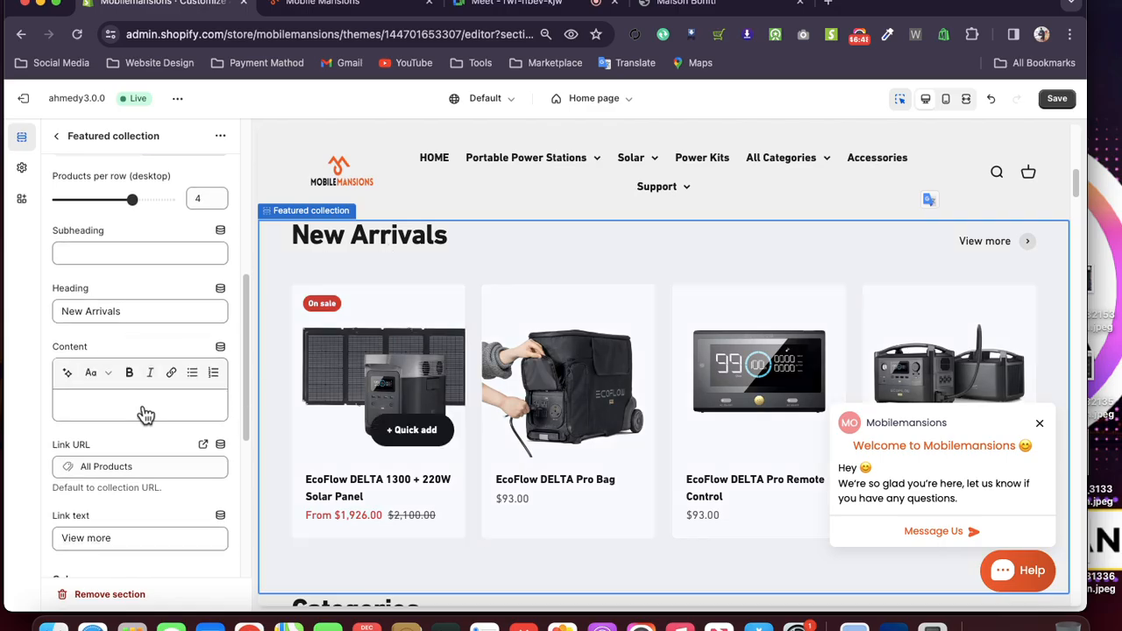
scroll(143, 413, down, 3)
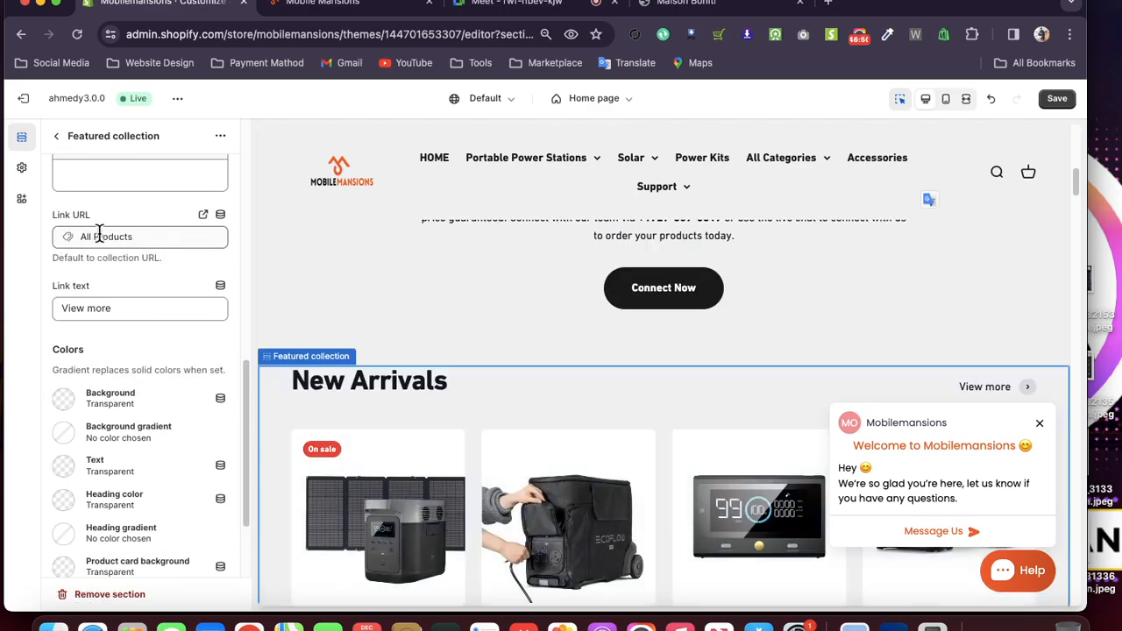
scroll(131, 249, up, 1)
scroll(146, 286, up, 1)
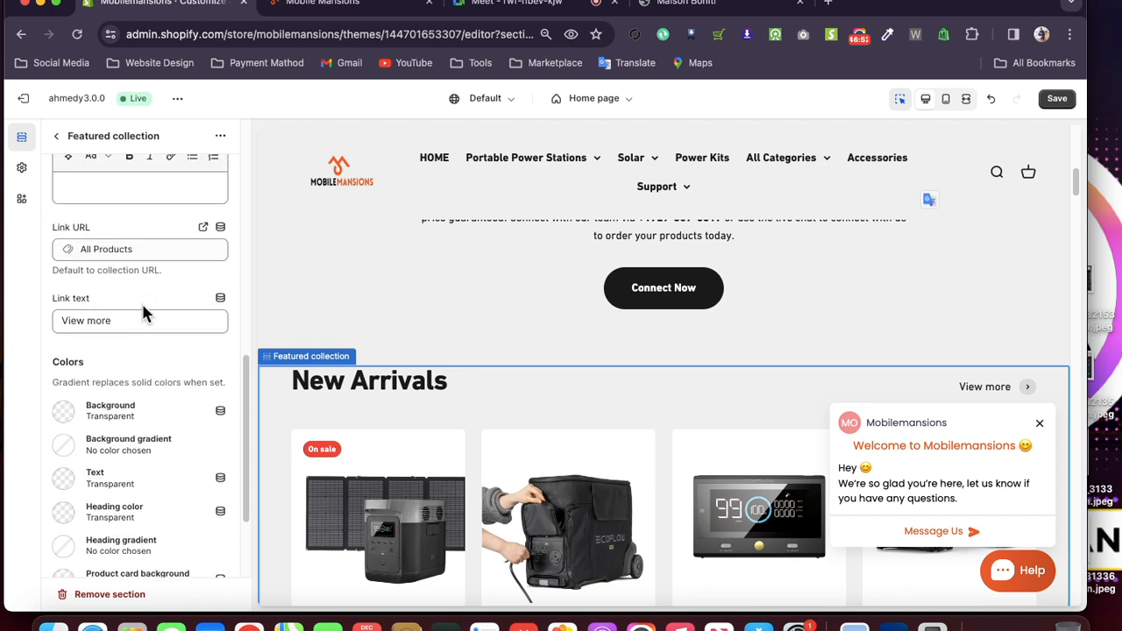
scroll(997, 368, down, 1)
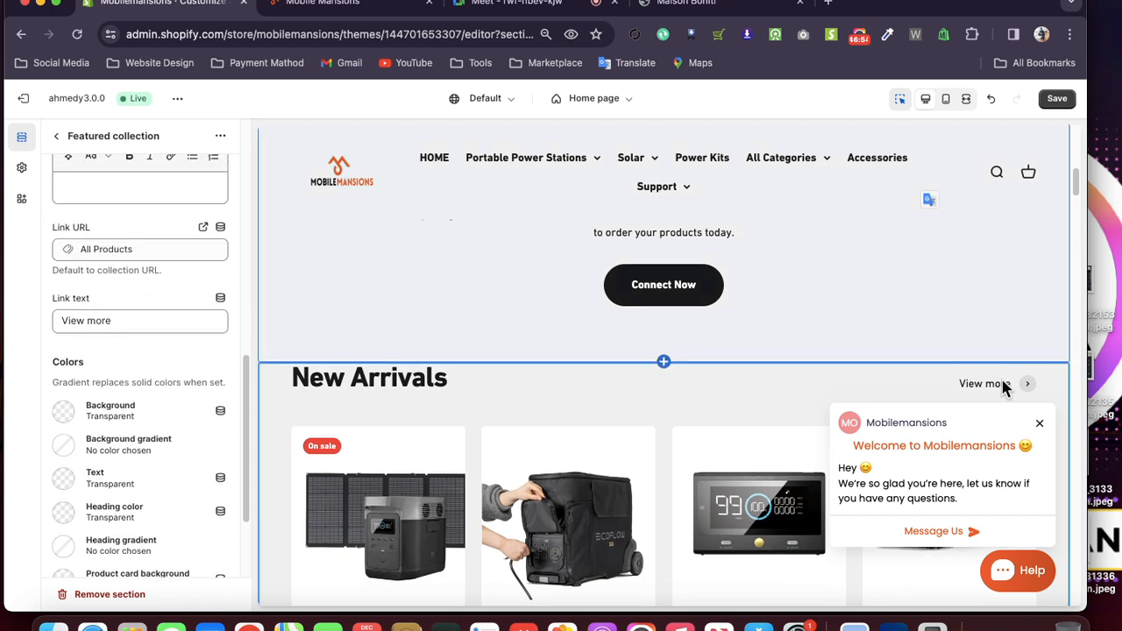
- Look over the Featured collection section's colors and expanded Theme Settings, and return to the home page section list
scroll(998, 387, down, 3)
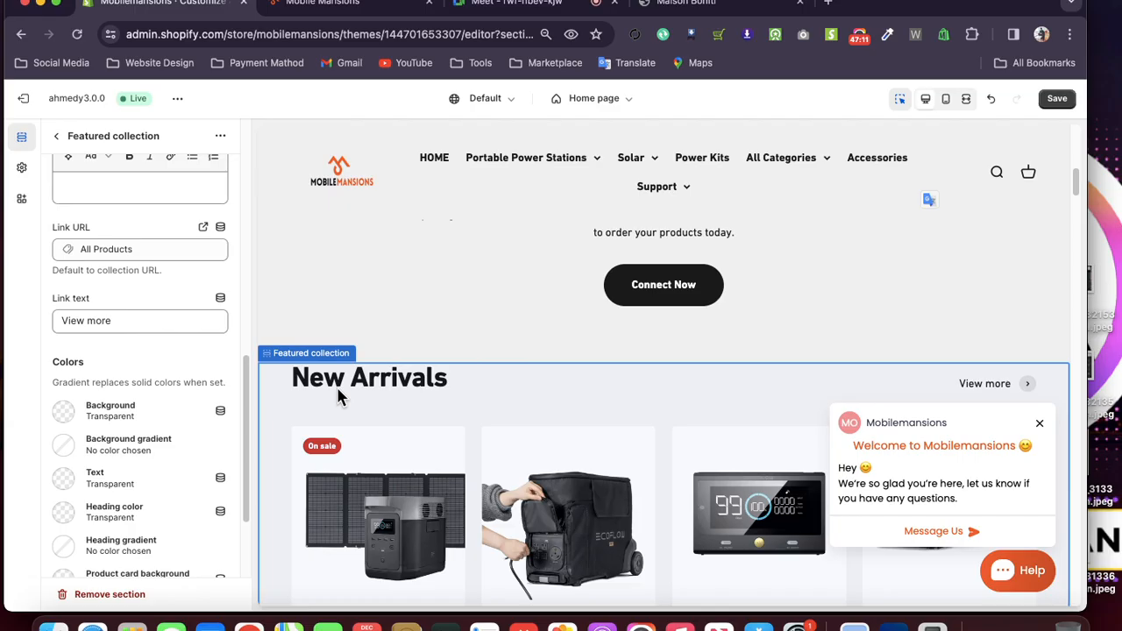
scroll(93, 350, down, 3)
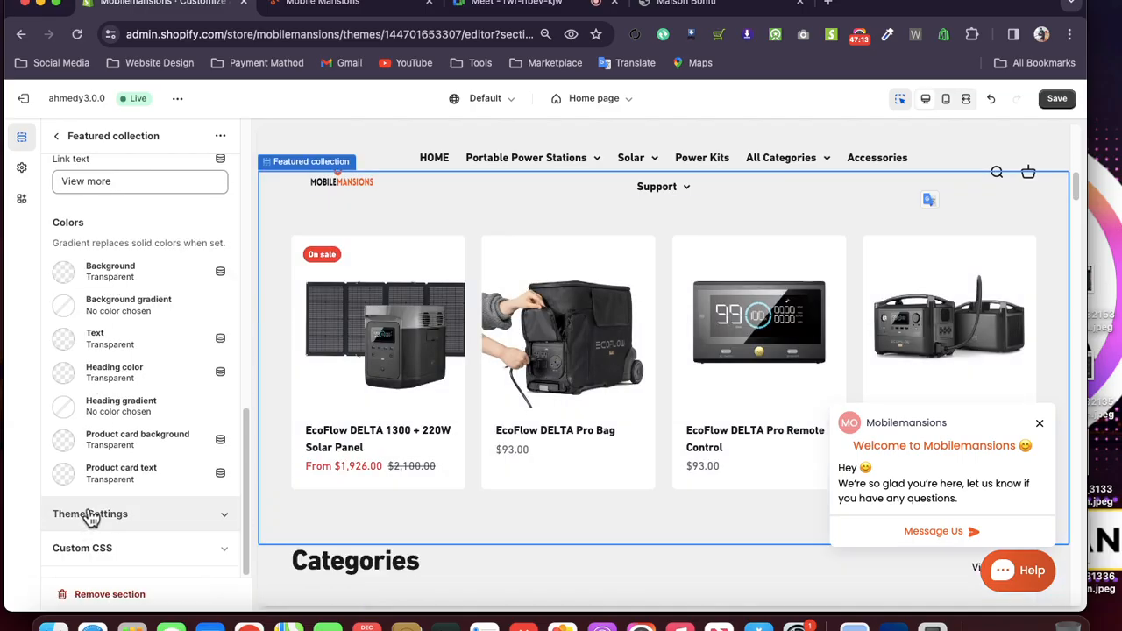
click(91, 513)
scroll(96, 338, down, 3)
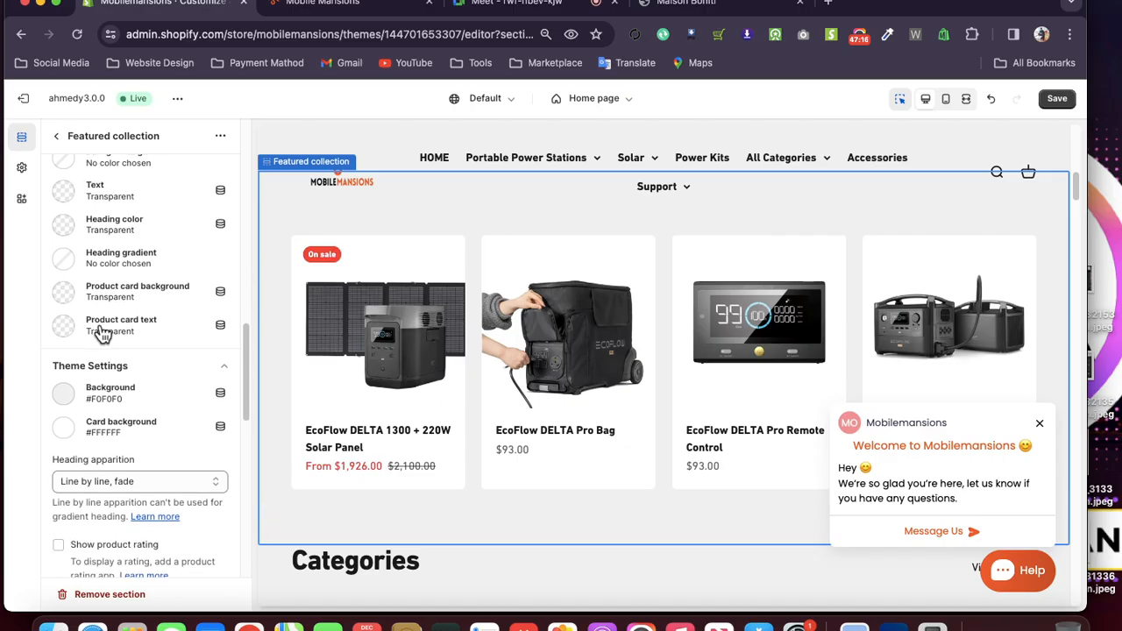
scroll(101, 334, up, 10)
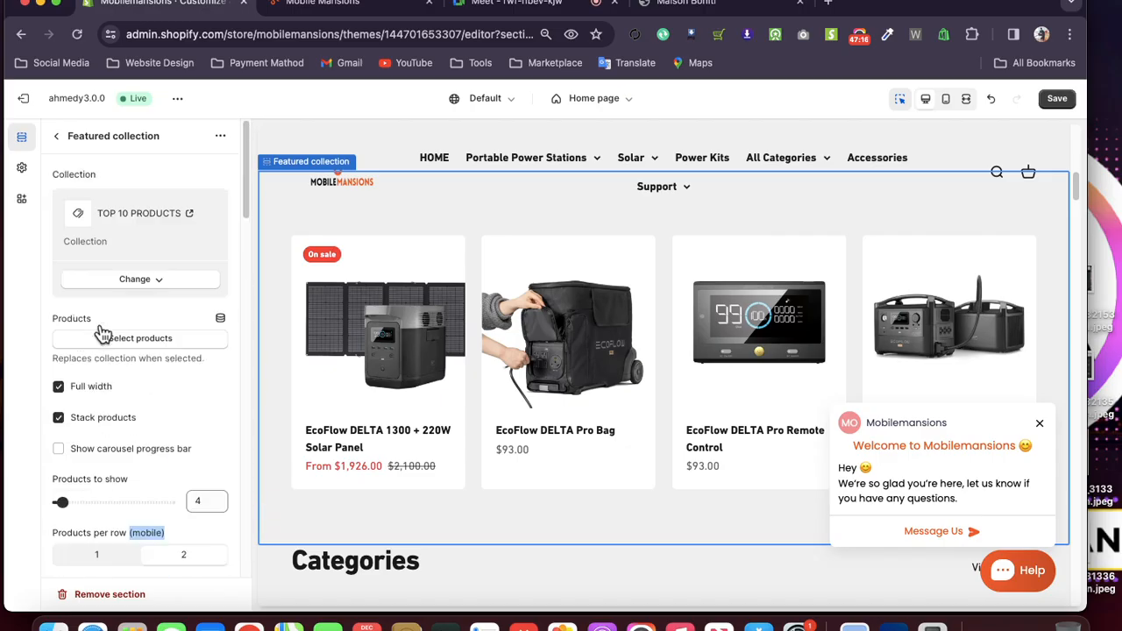
click(55, 136)
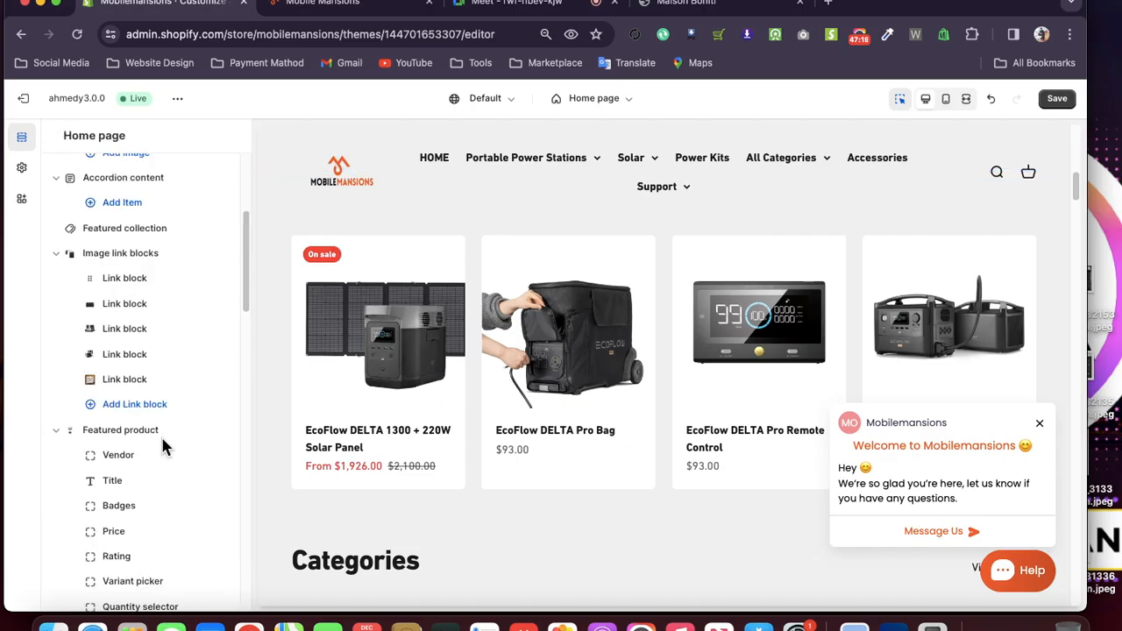
- Examine the Image link blocks section's width, block size, heading and link settings, then return to the section list and view the Categories preview
scroll(162, 430, down, 1)
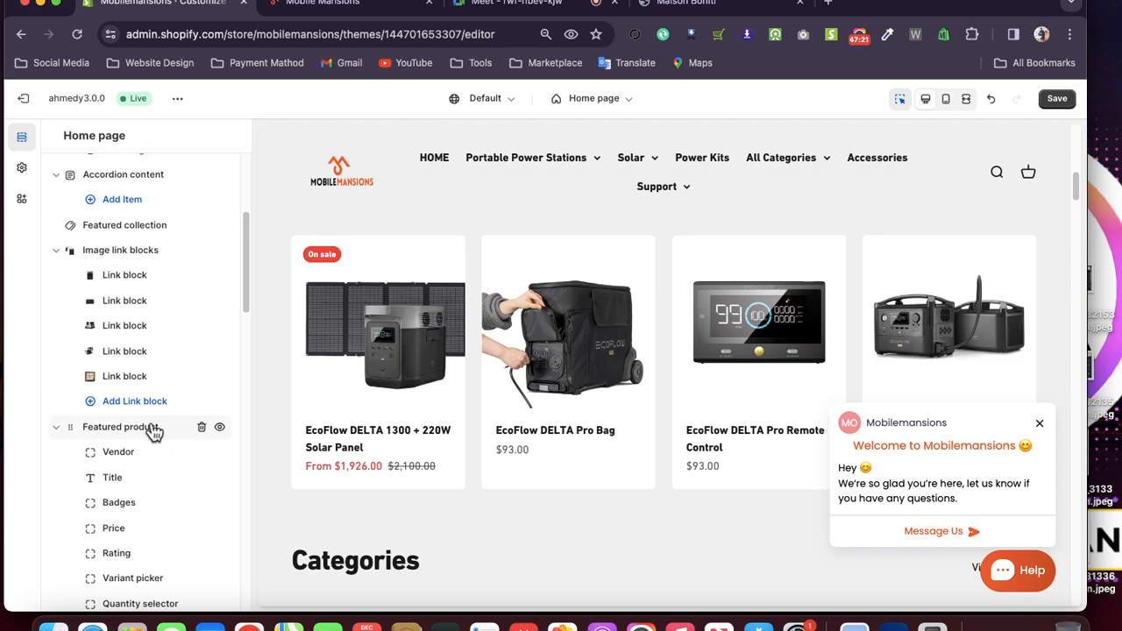
mouse_move(150, 430)
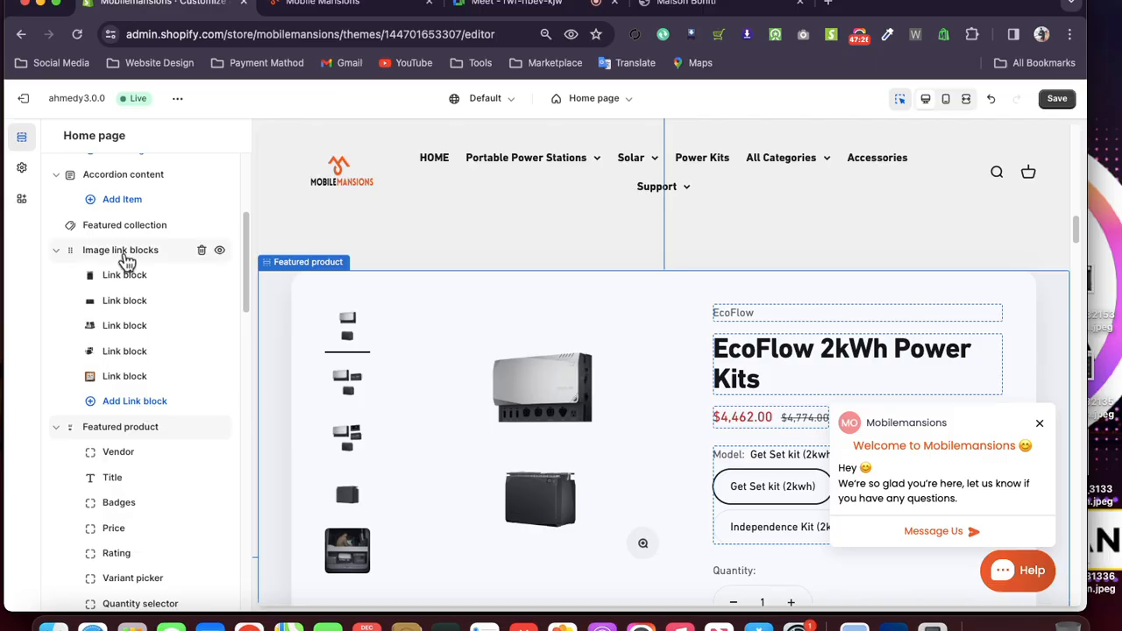
click(125, 252)
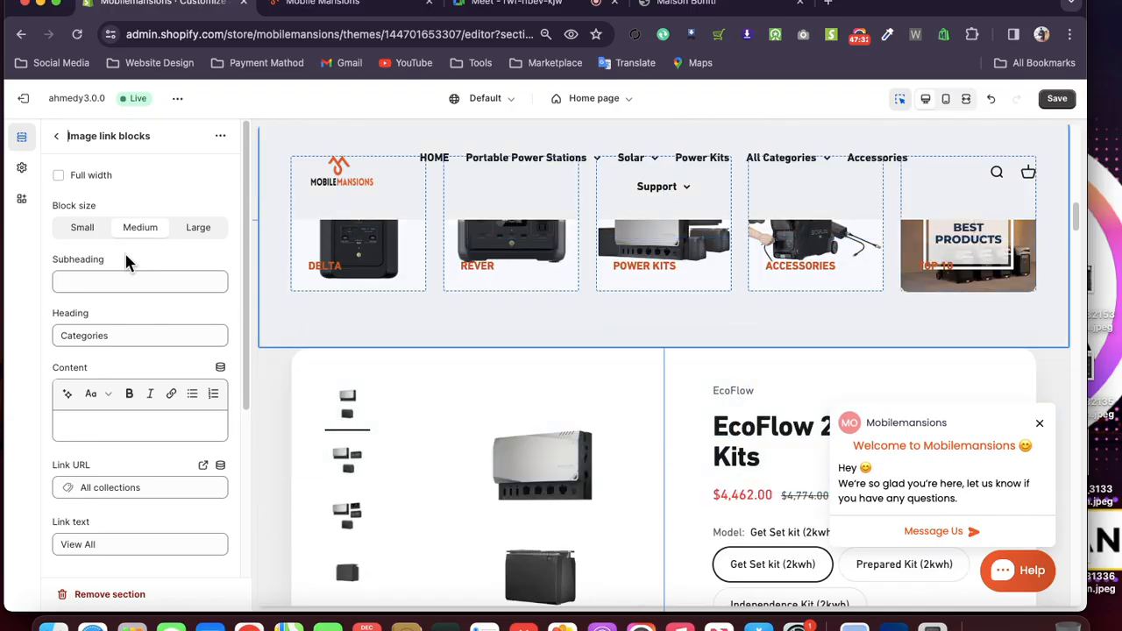
scroll(117, 292, down, 3)
scroll(122, 292, up, 3)
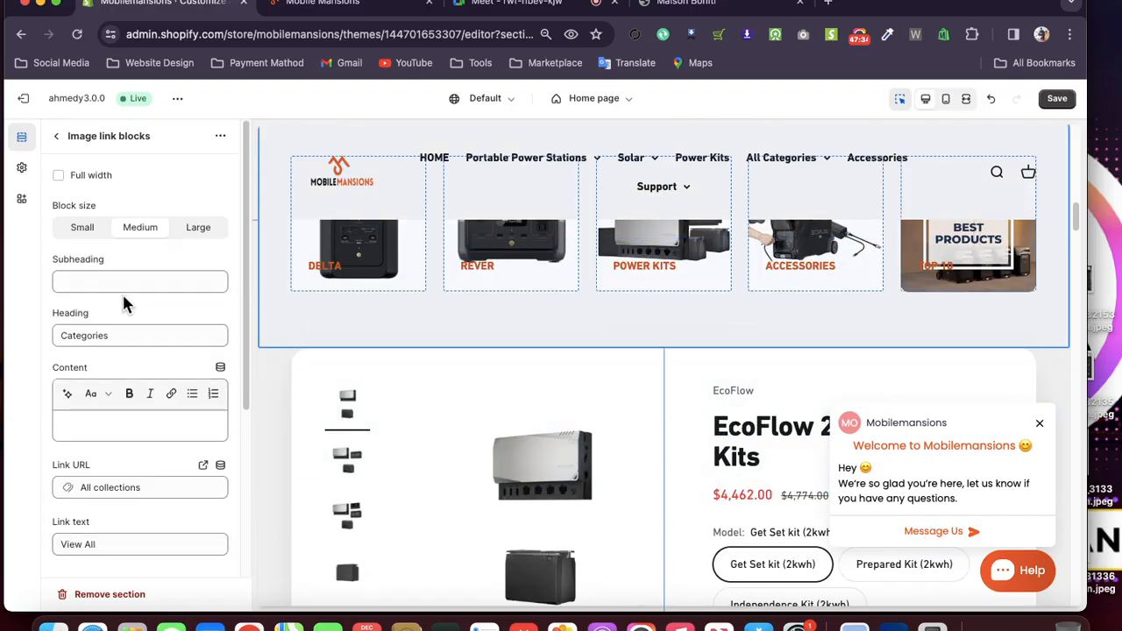
click(59, 137)
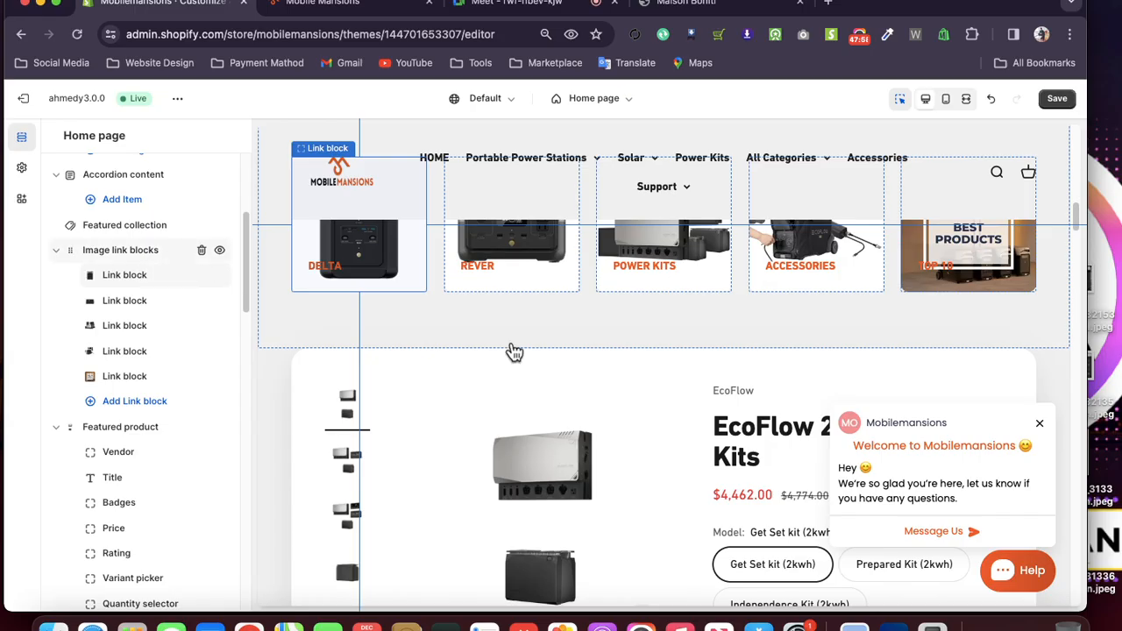
scroll(514, 349, up, 1)
scroll(512, 342, up, 2)
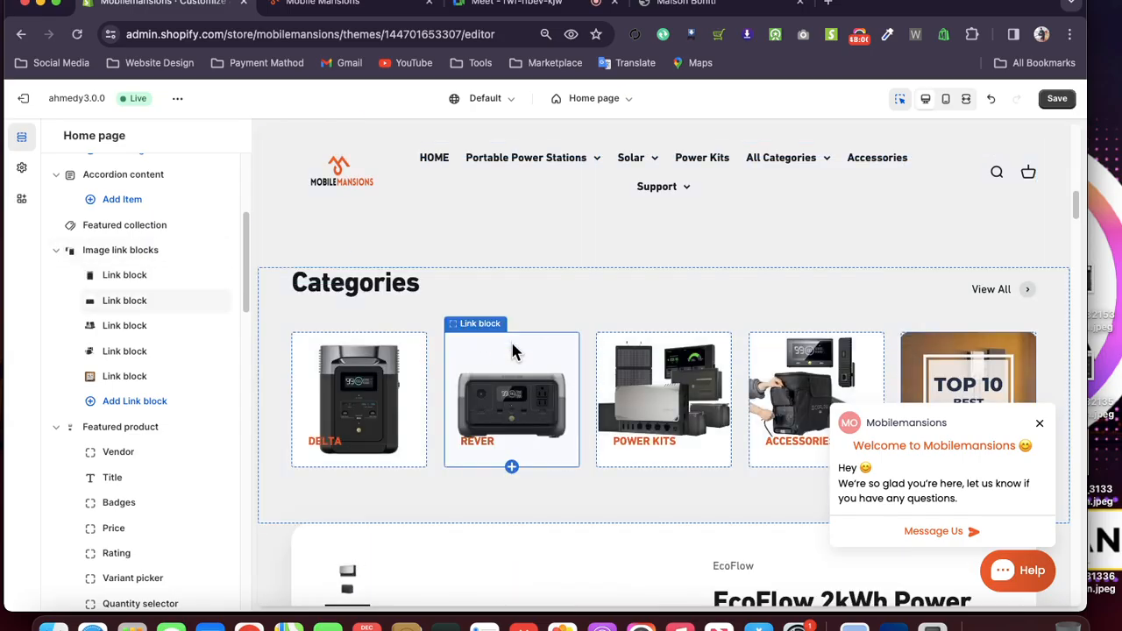
- Examine the DELTA link block's image, link text, link URL and color settings against its Categories tile, then return to the section list
scroll(497, 349, up, 2)
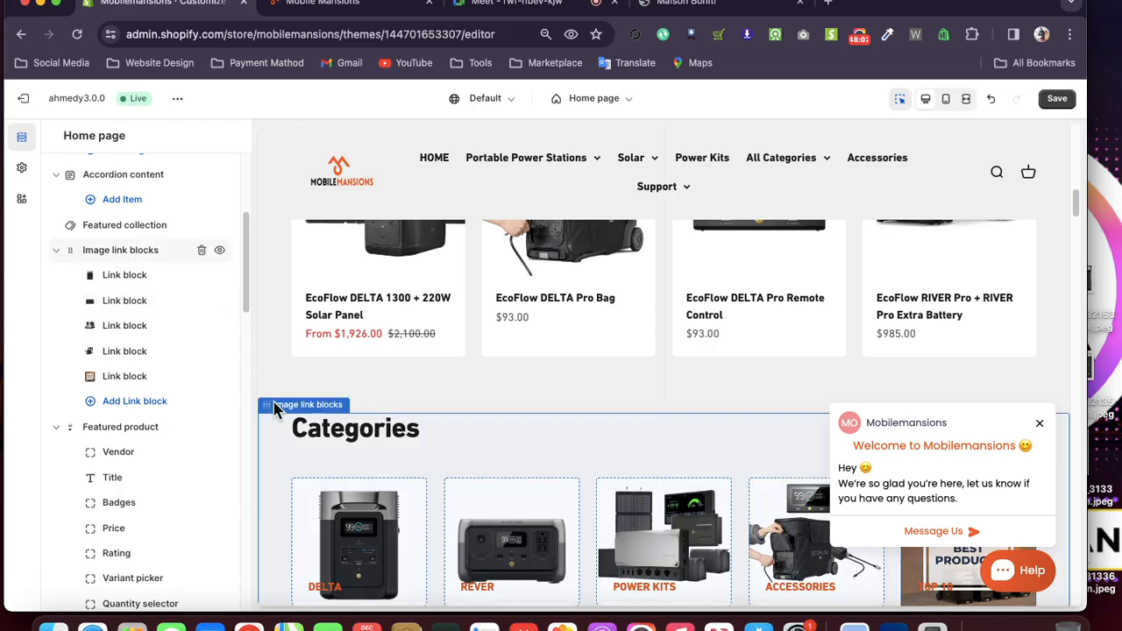
scroll(274, 403, down, 2)
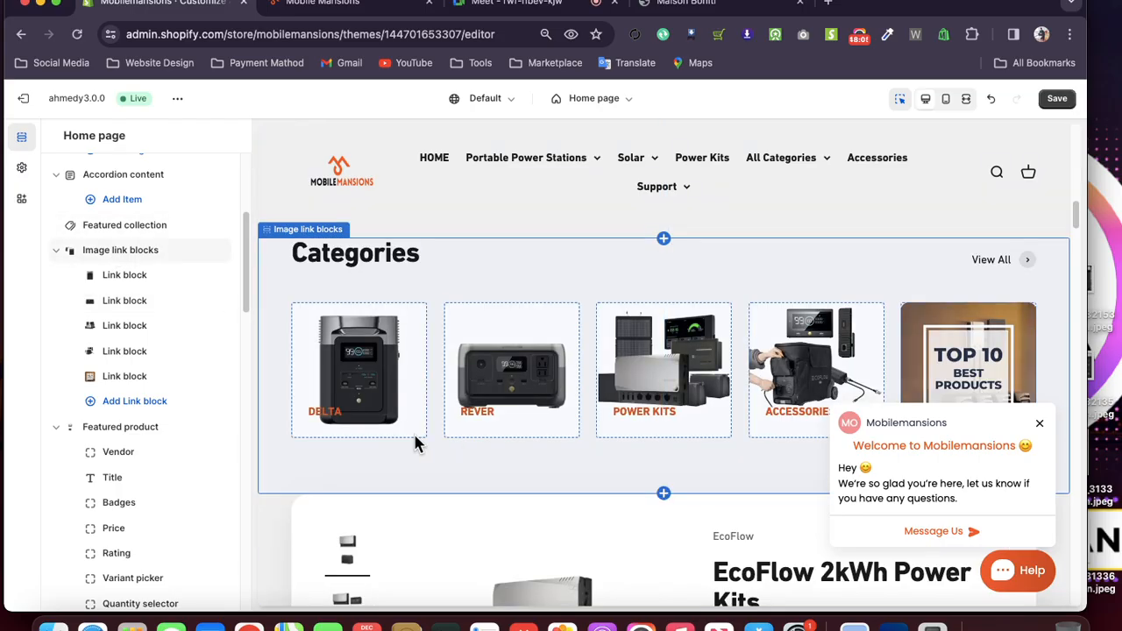
click(146, 277)
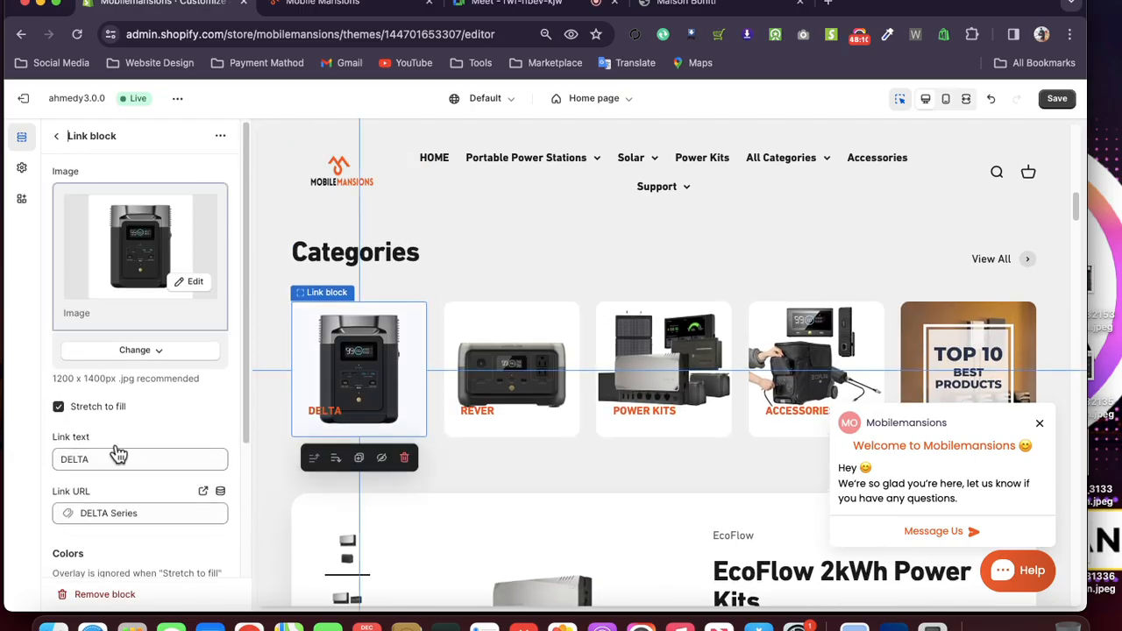
scroll(118, 454, down, 1)
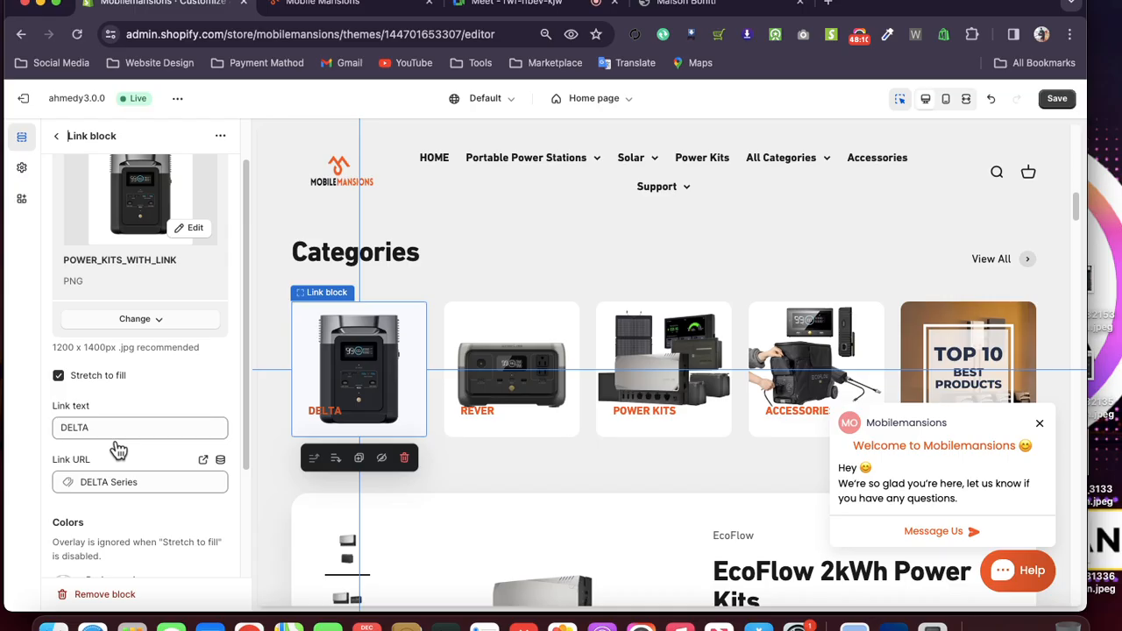
scroll(121, 454, down, 3)
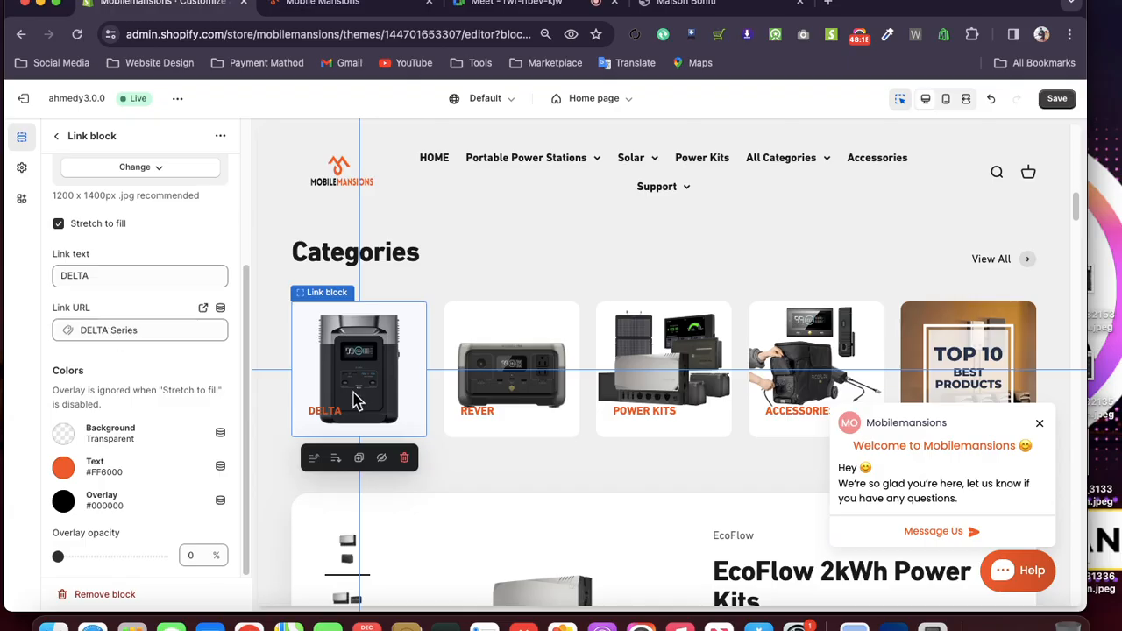
scroll(333, 418, up, 3)
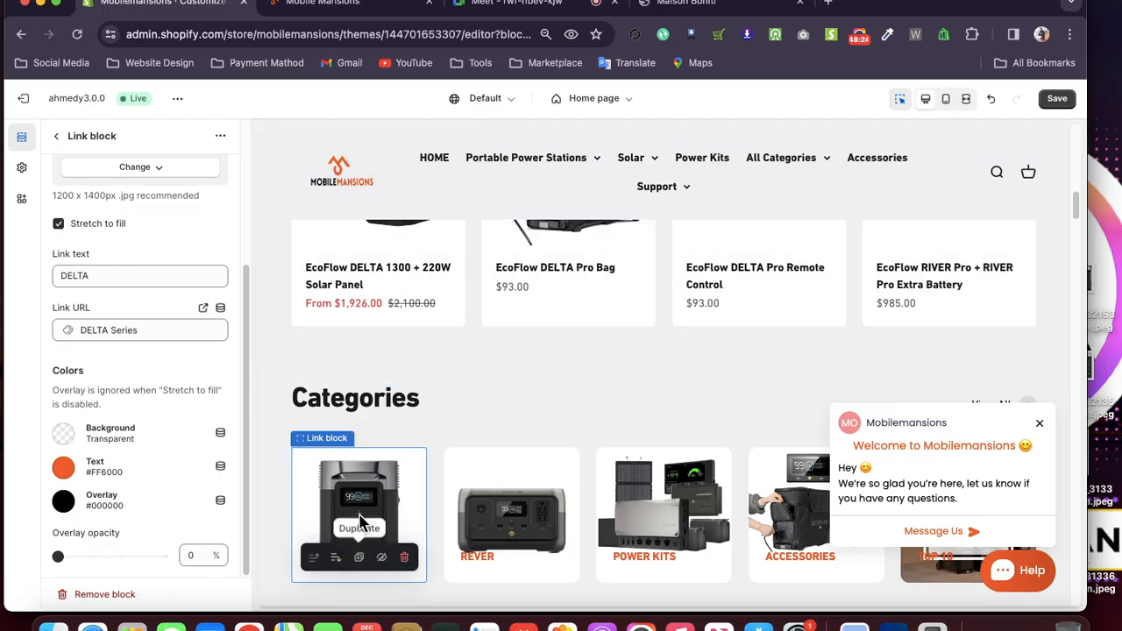
scroll(342, 508, down, 3)
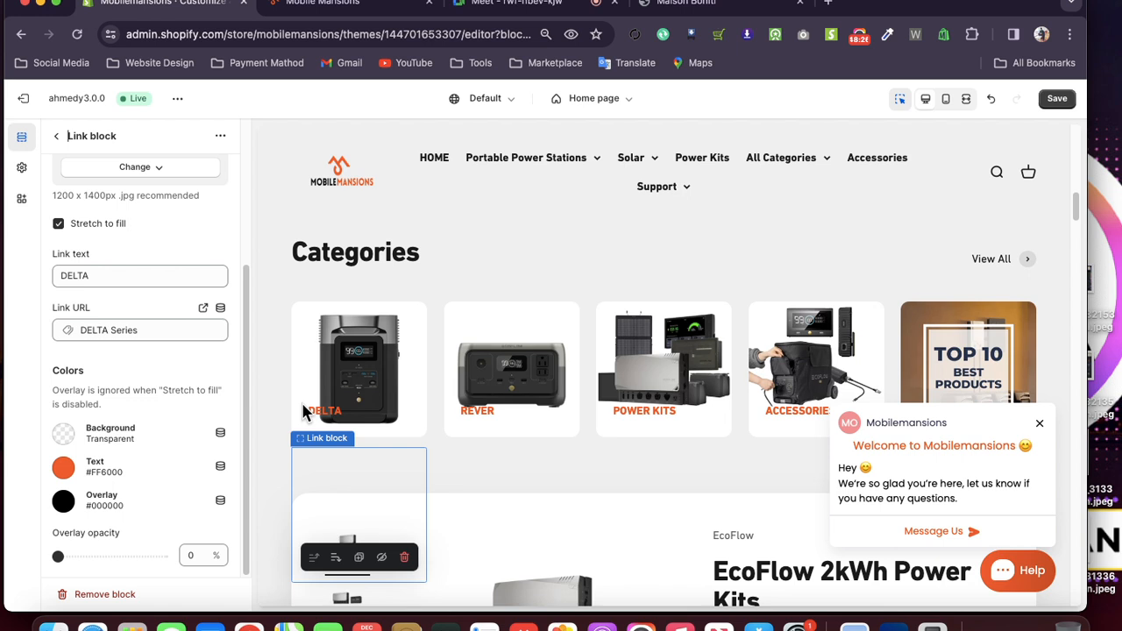
scroll(110, 254, up, 3)
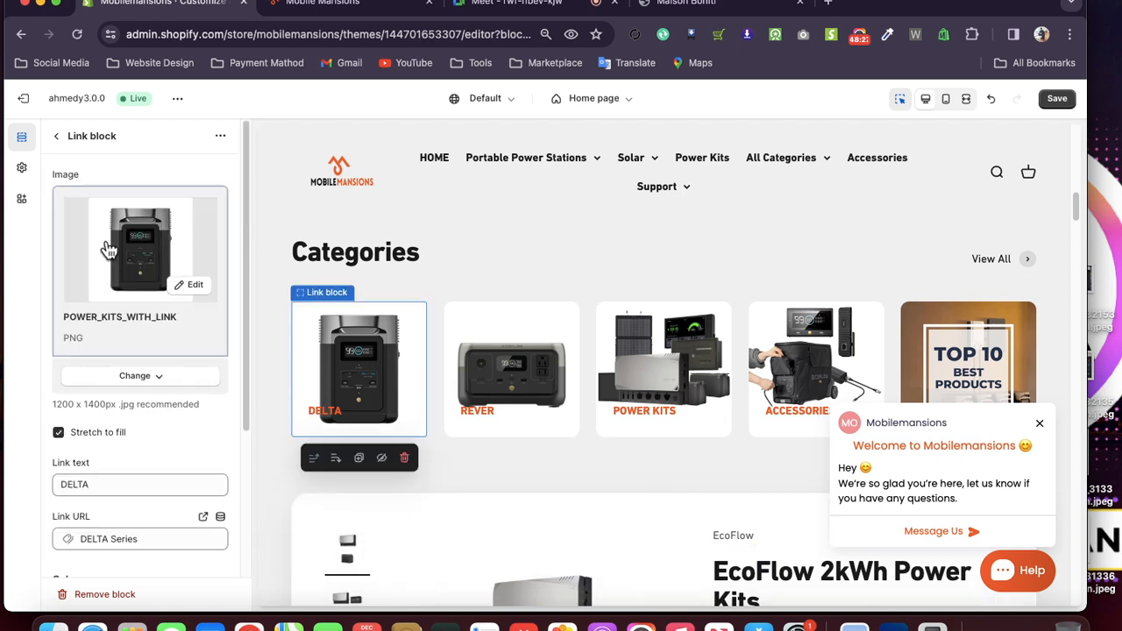
click(55, 137)
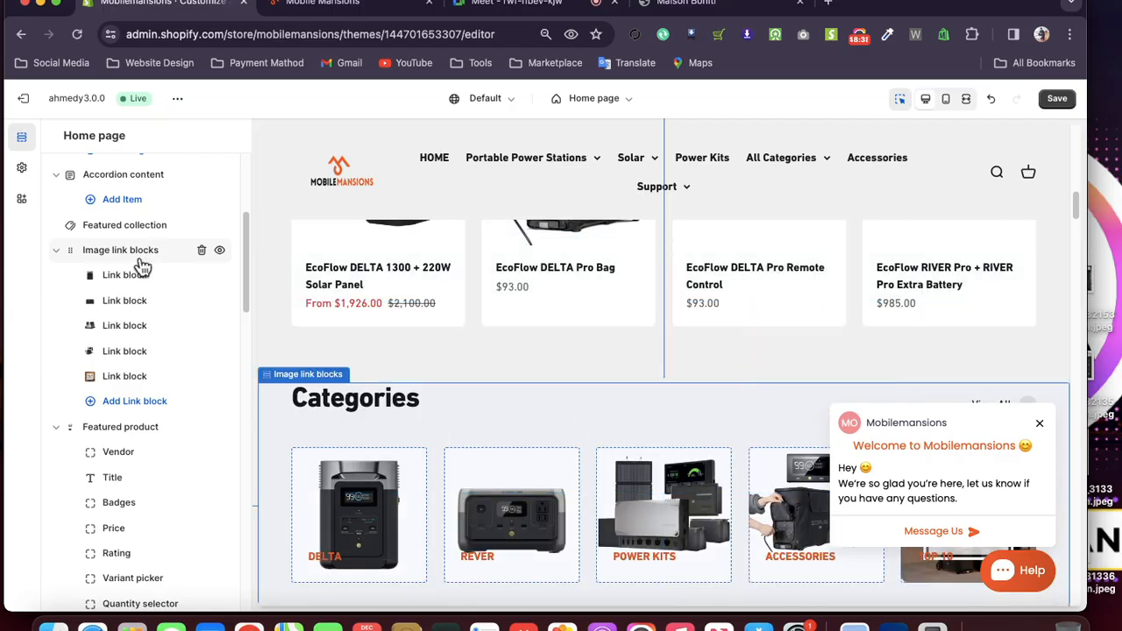
- Look over the Media grid section's image blocks in the preview, then go back to the Image link blocks section's Categories preview
scroll(149, 305, down, 5)
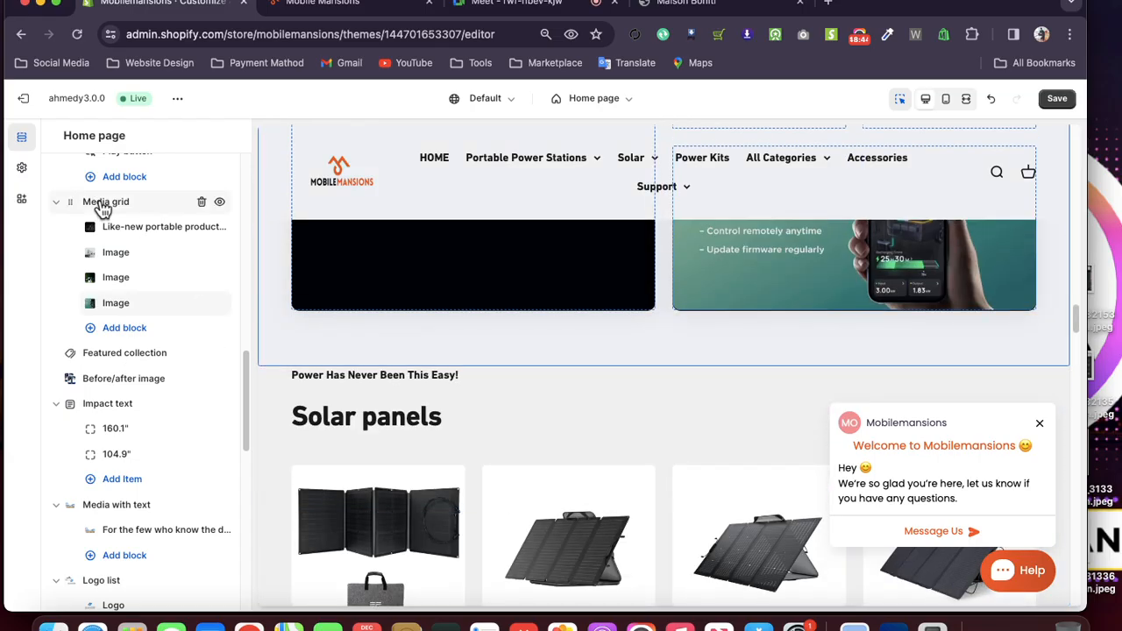
scroll(430, 421, down, 5)
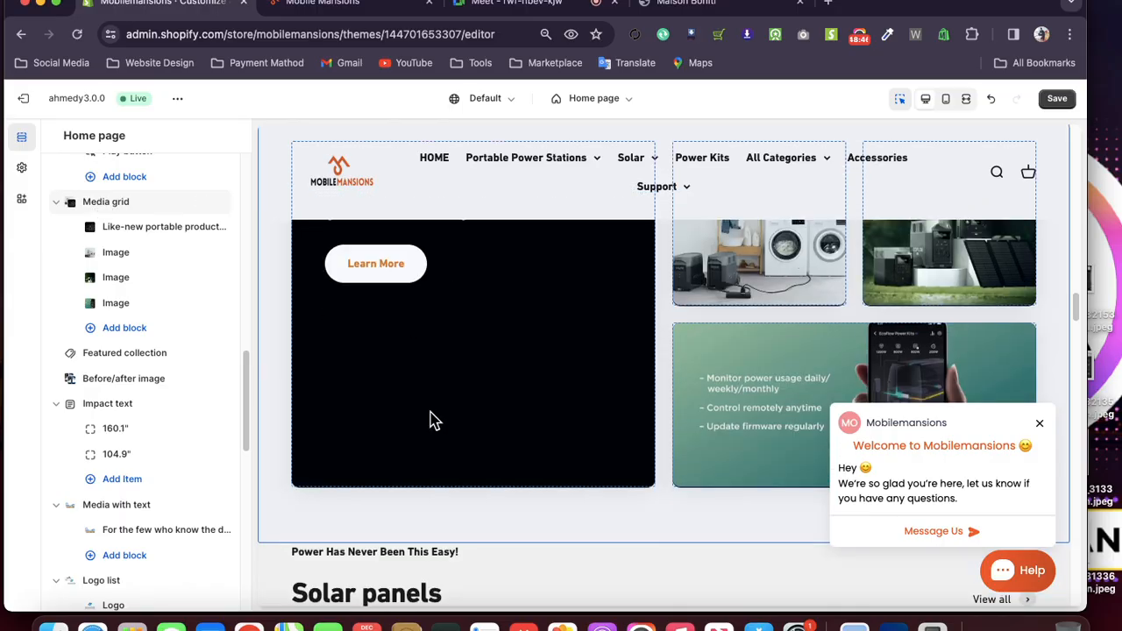
scroll(443, 405, up, 6)
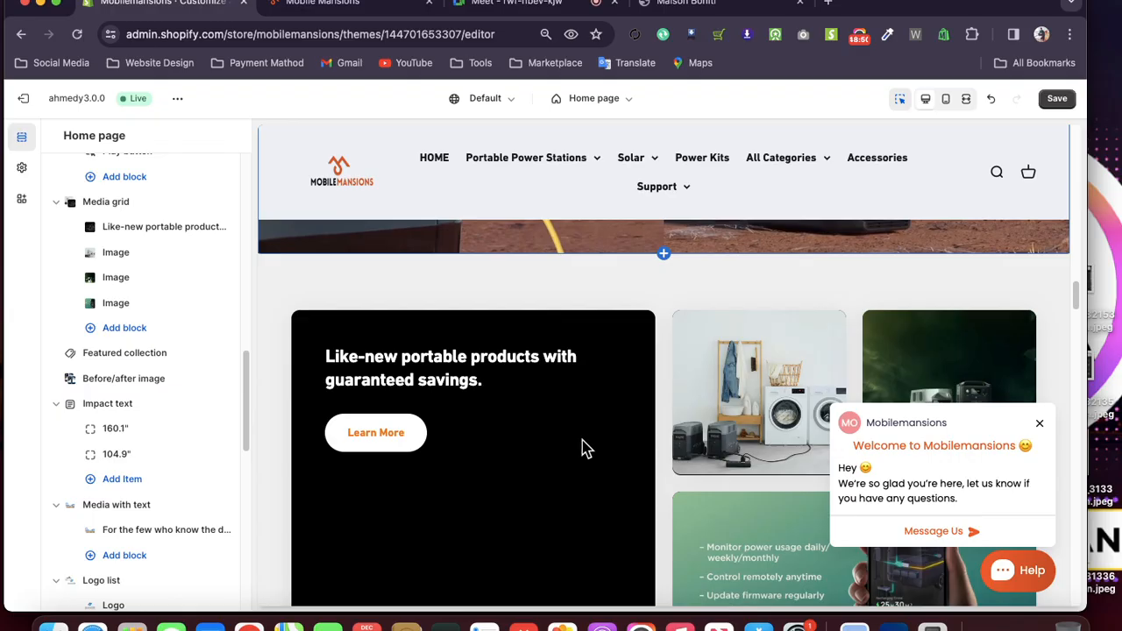
scroll(526, 448, down, 1)
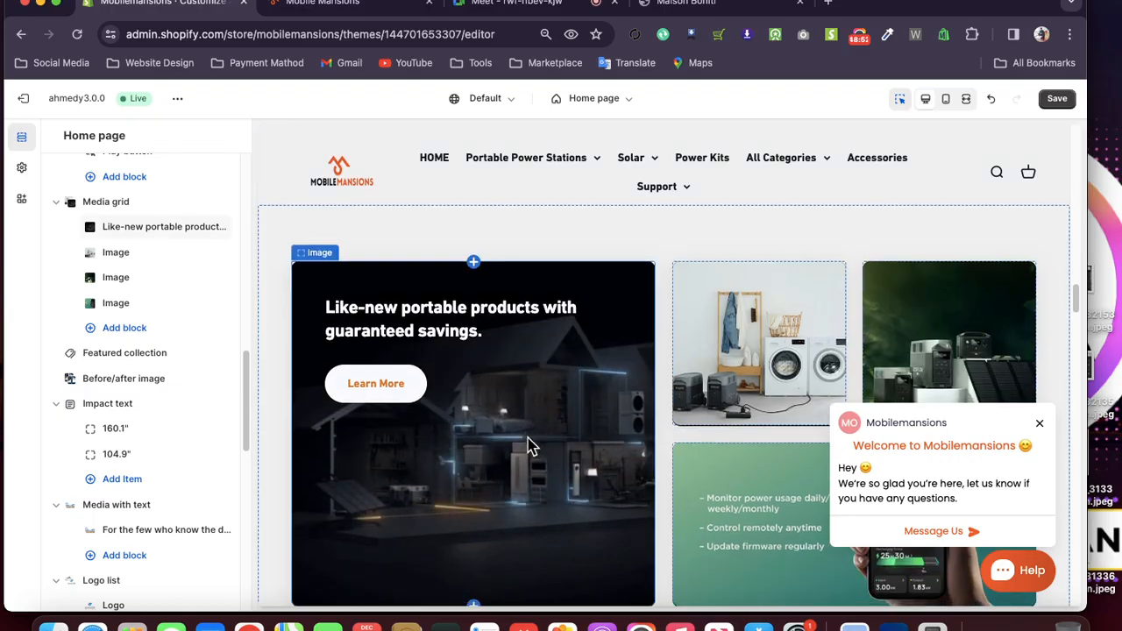
scroll(157, 302, down, 5)
click(156, 305)
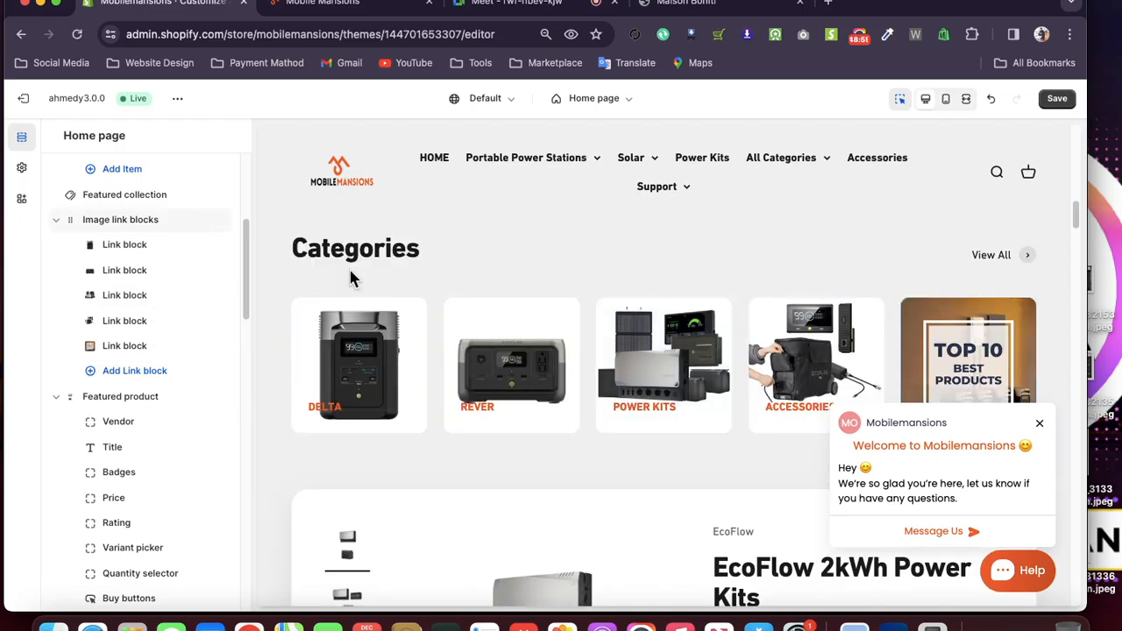
click(364, 377)
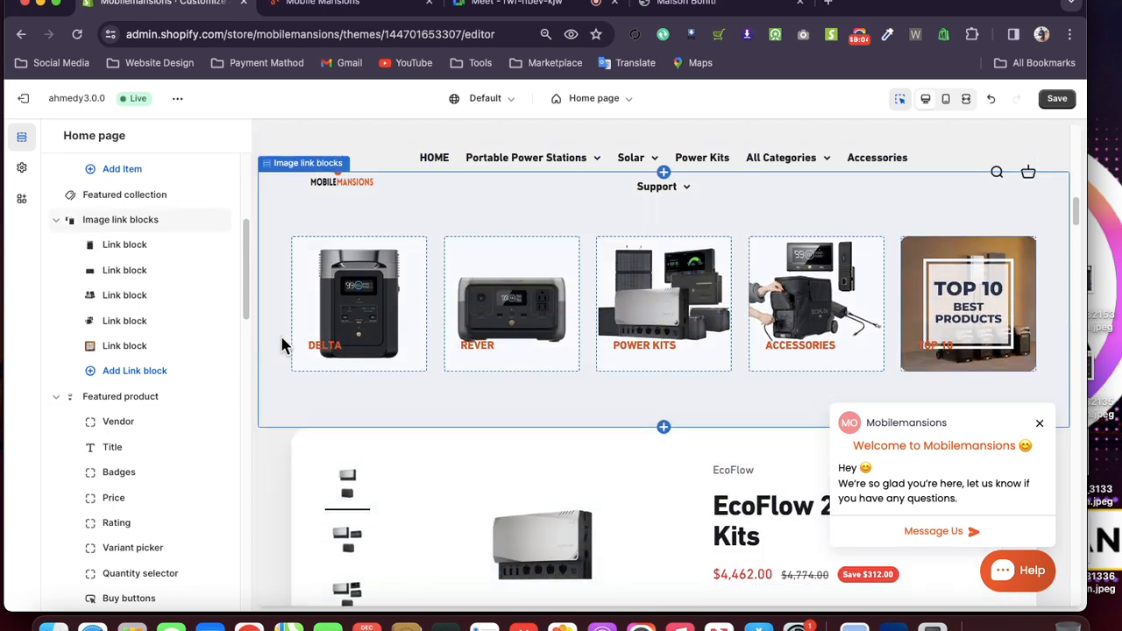
click(282, 345)
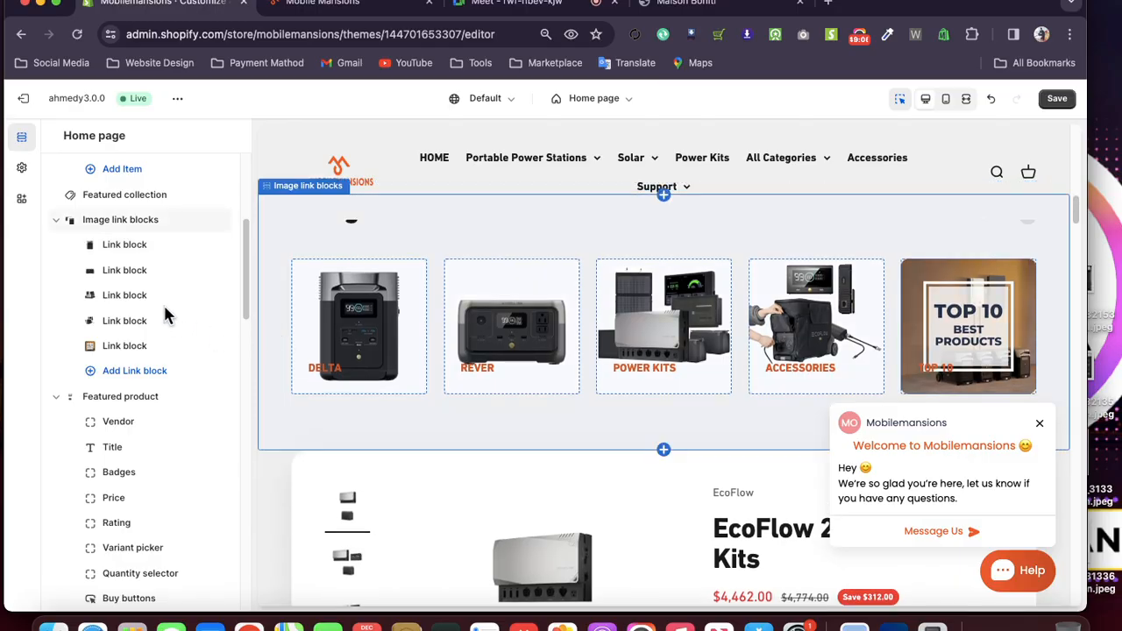
scroll(160, 328, down, 1)
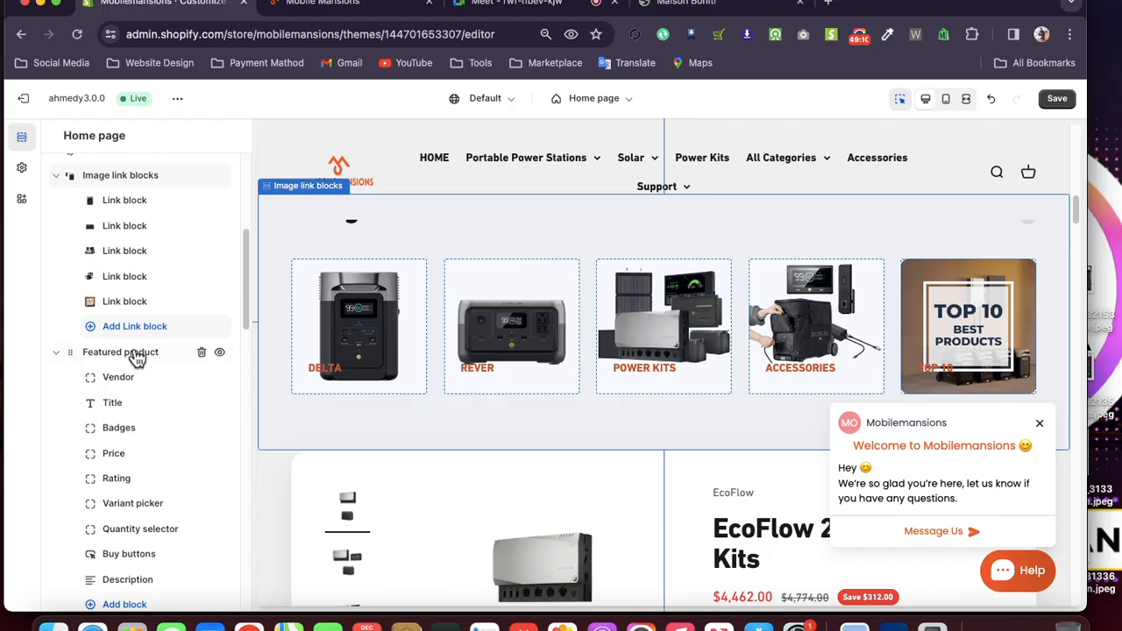
- Open the Featured product section's settings and look over its full preview, with the chat welcome message dismissed
click(137, 354)
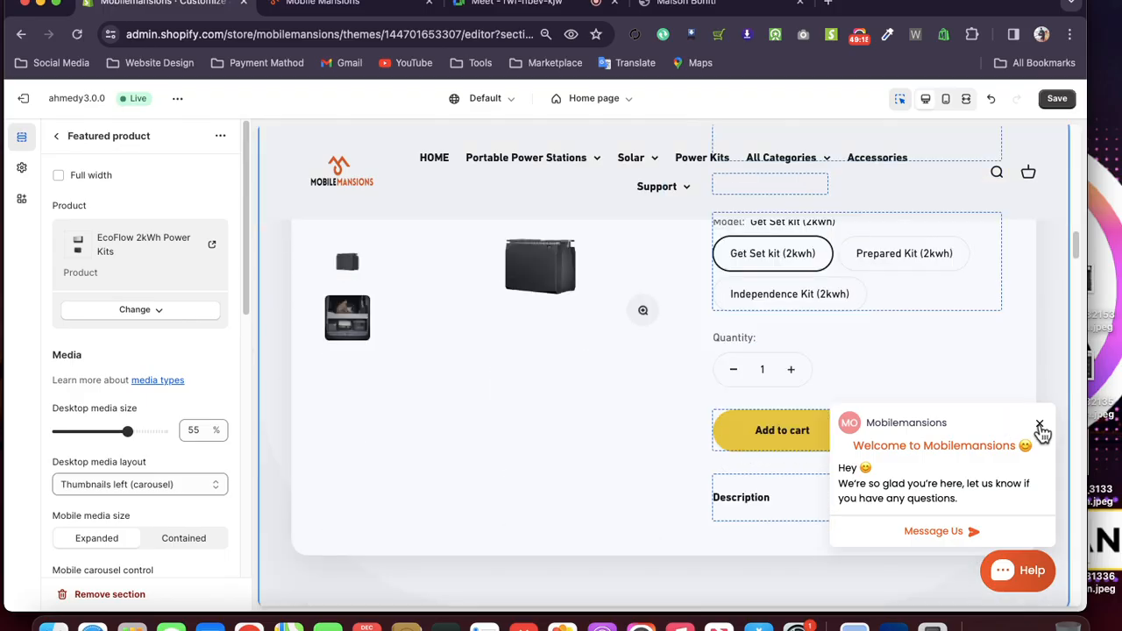
click(1040, 425)
scroll(1044, 433, down, 2)
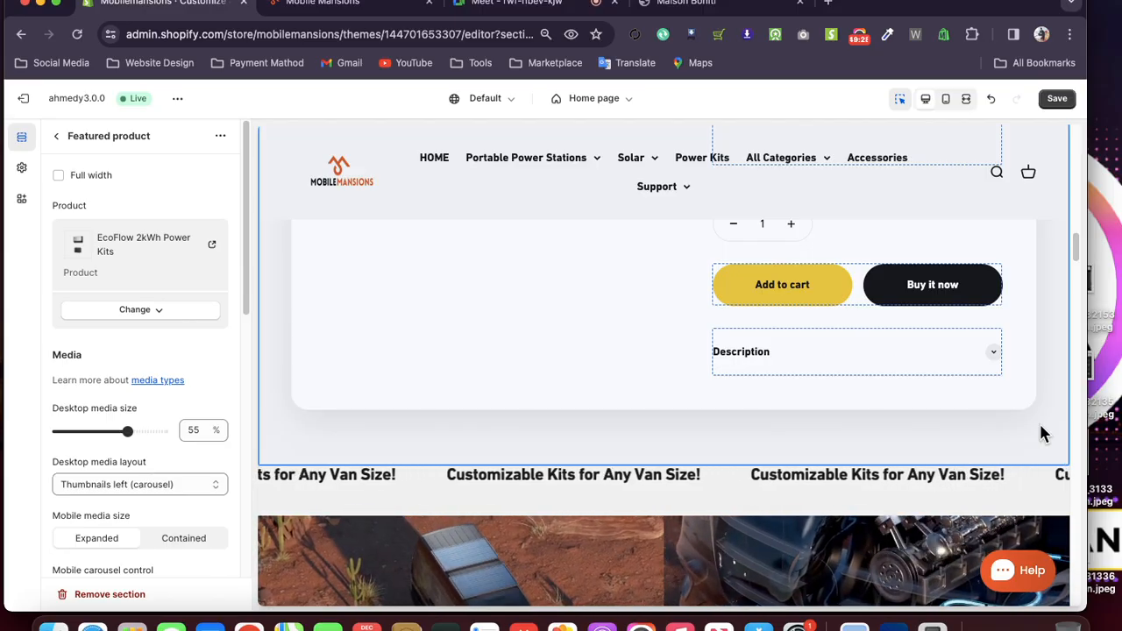
scroll(1043, 433, up, 2)
scroll(1043, 433, up, 5)
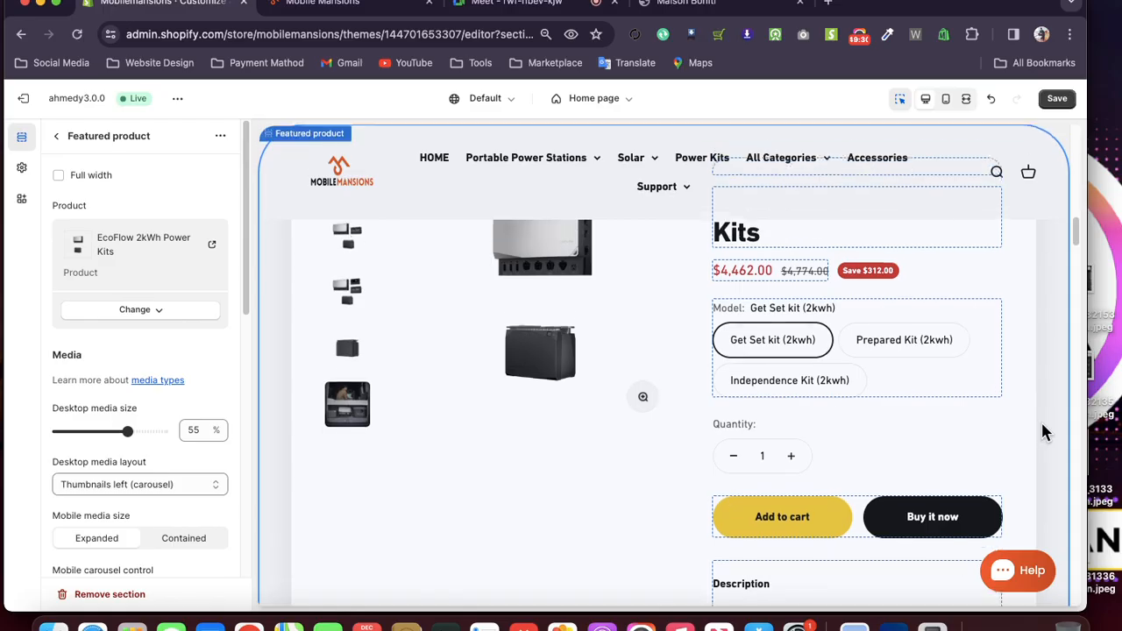
scroll(1043, 433, up, 3)
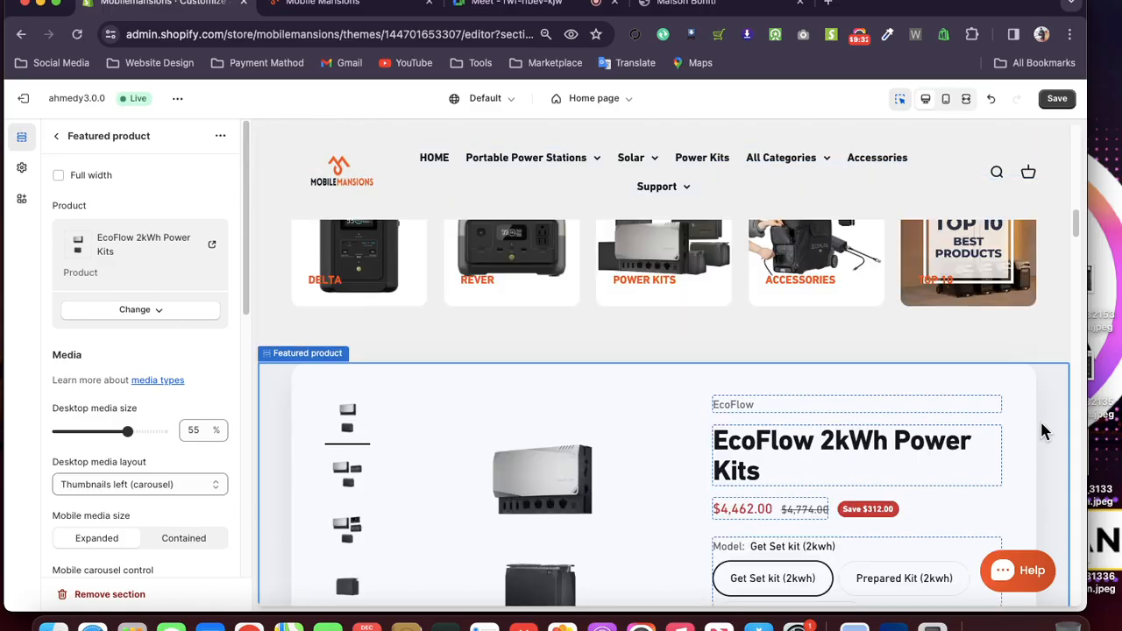
scroll(1044, 433, down, 5)
scroll(1041, 430, up, 1)
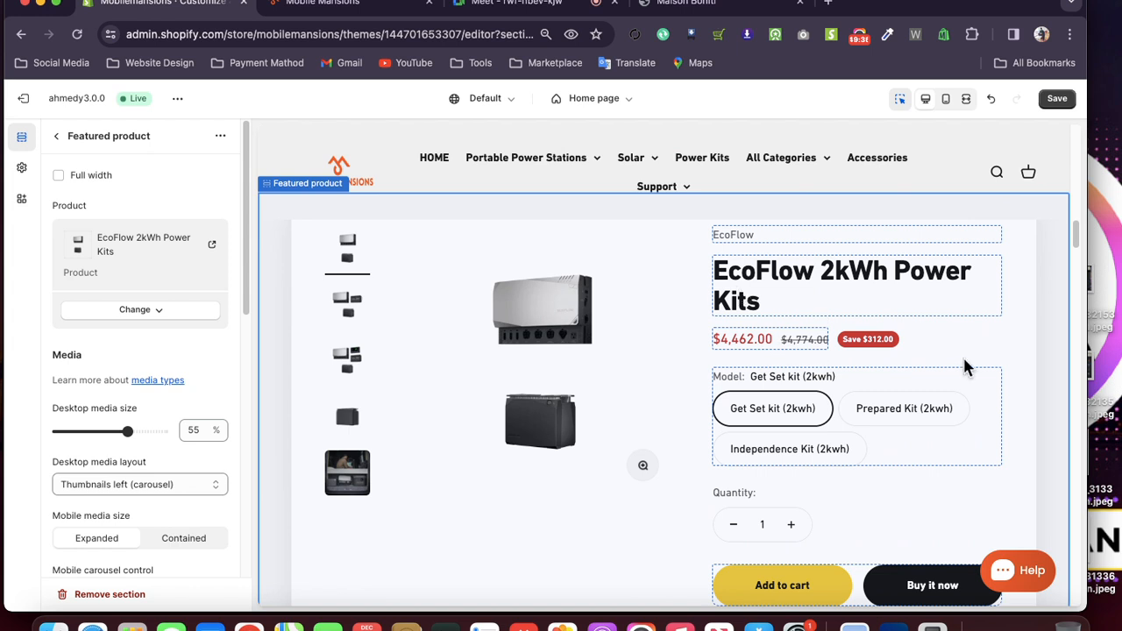
scroll(964, 371, down, 1)
scroll(964, 368, down, 4)
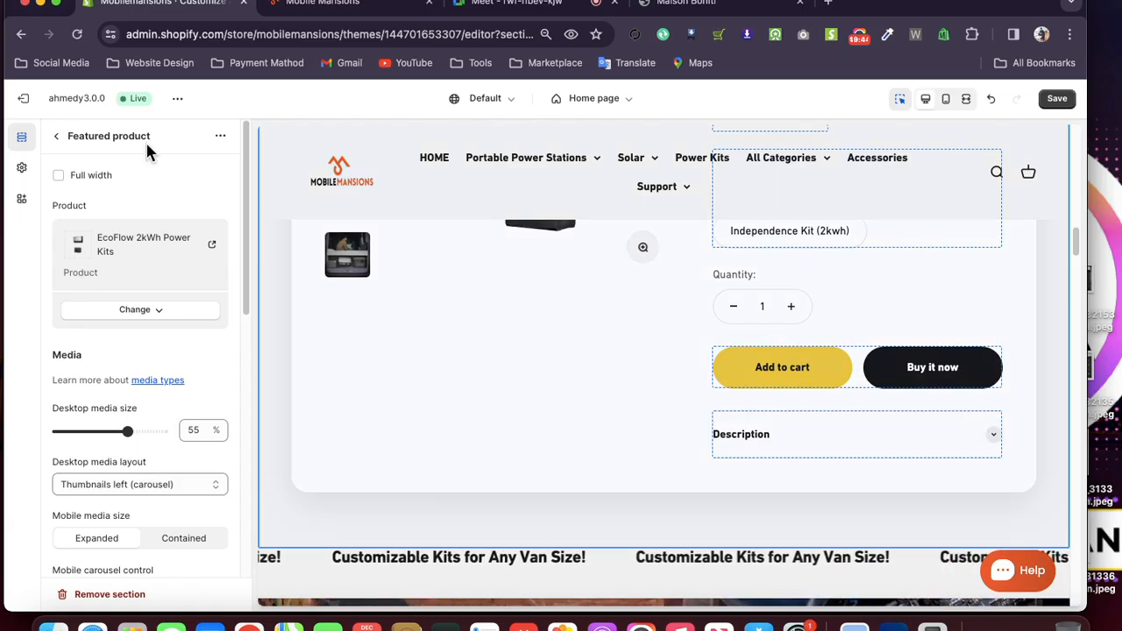
- Try the Full width option on the Featured product section, then turn it off again
drag(147, 136, 50, 135)
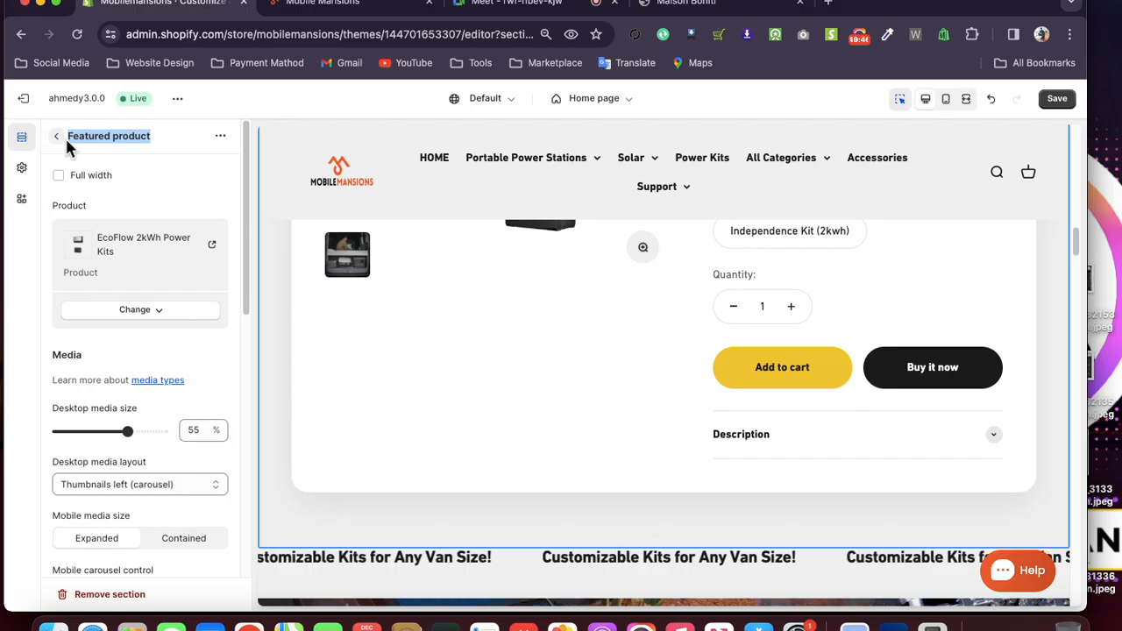
drag(66, 175, 166, 180)
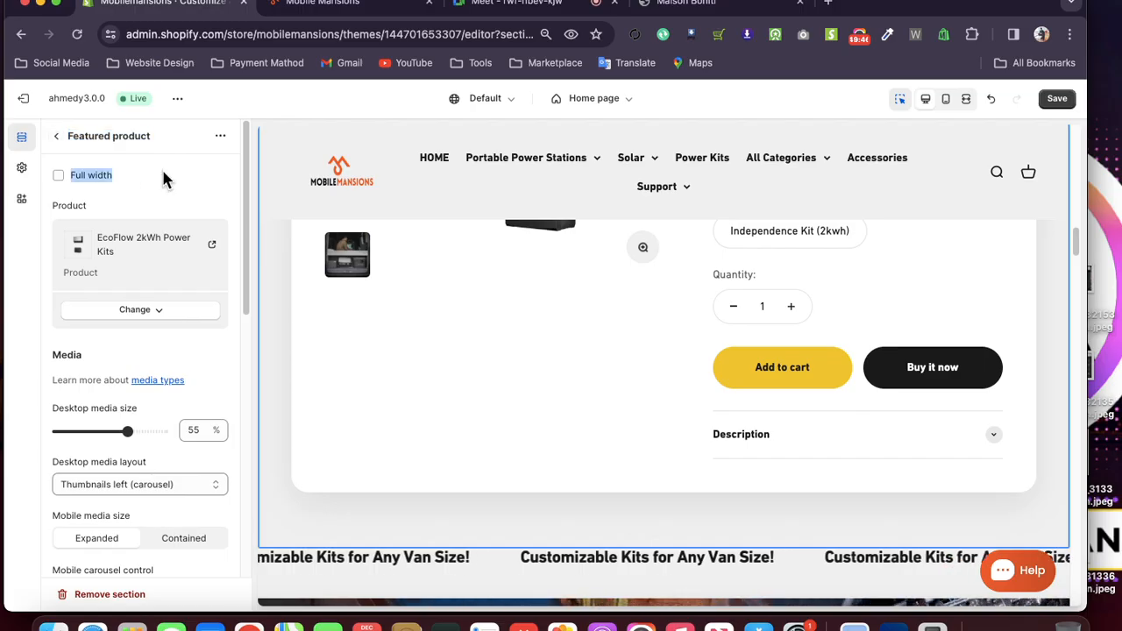
click(58, 179)
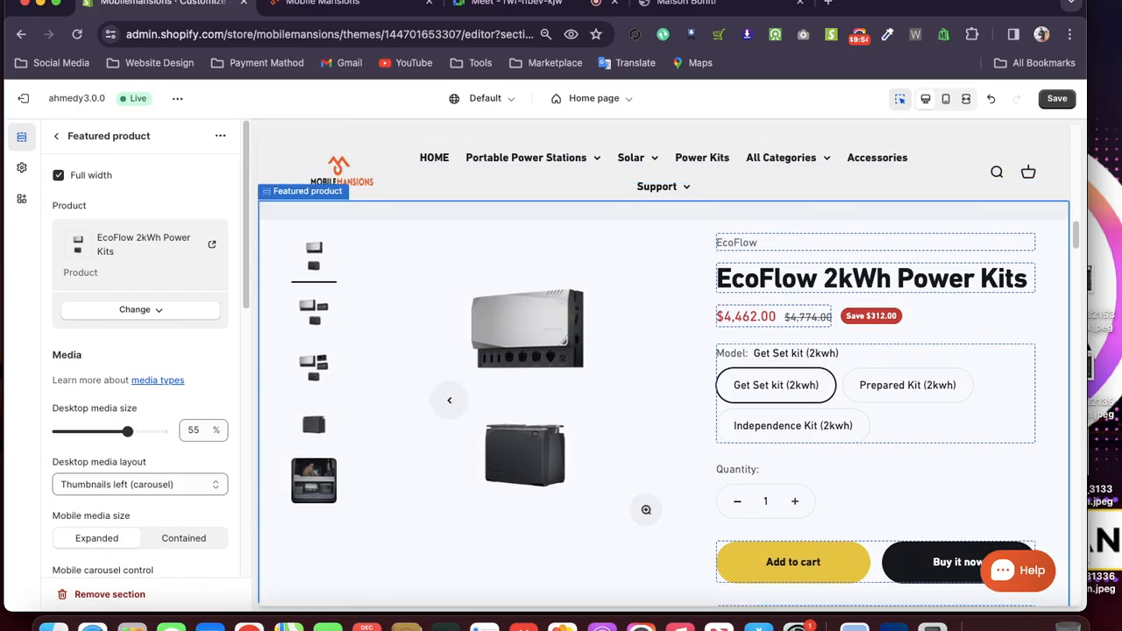
click(59, 178)
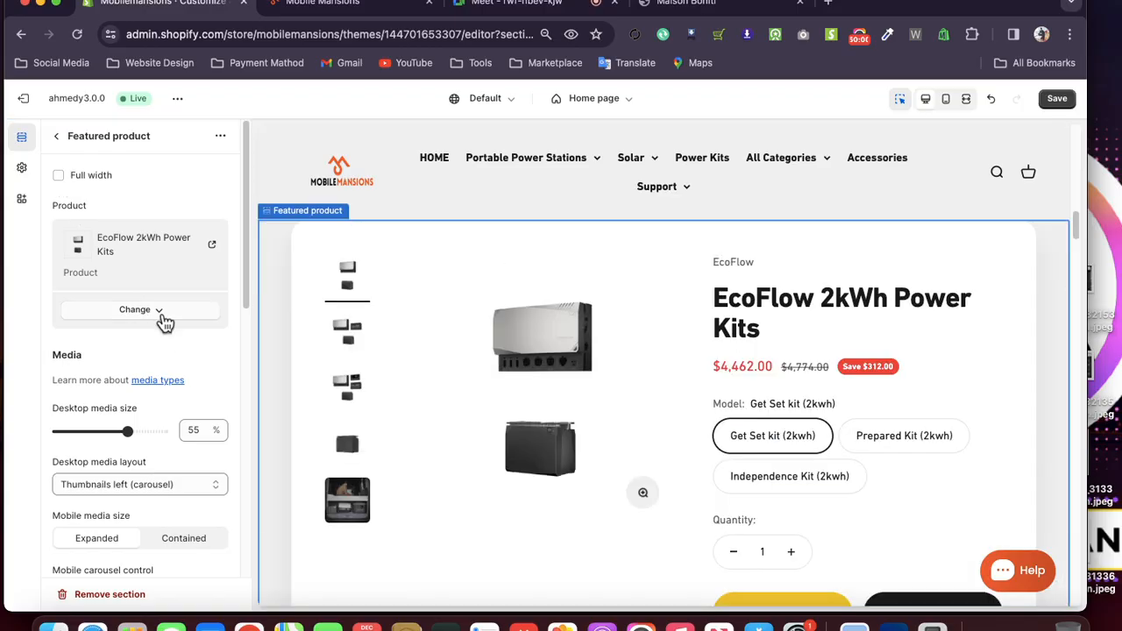
- Examine the Featured product section's media size, desktop layout options, video and image zoom settings, then return to the section list
scroll(164, 323, down, 2)
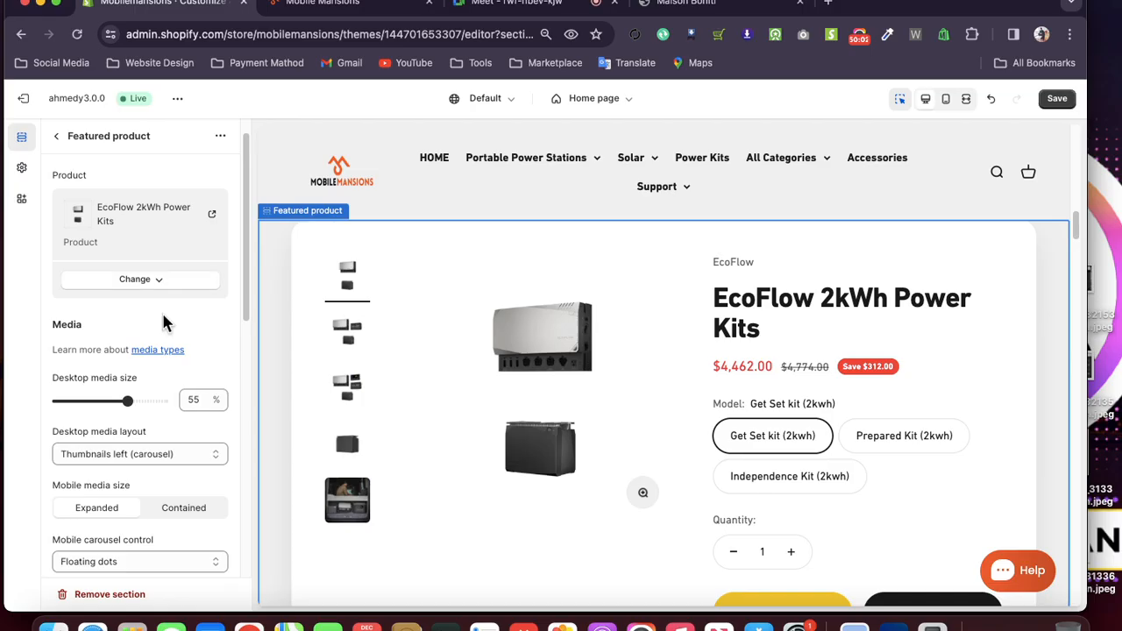
scroll(164, 322, down, 1)
scroll(164, 323, down, 5)
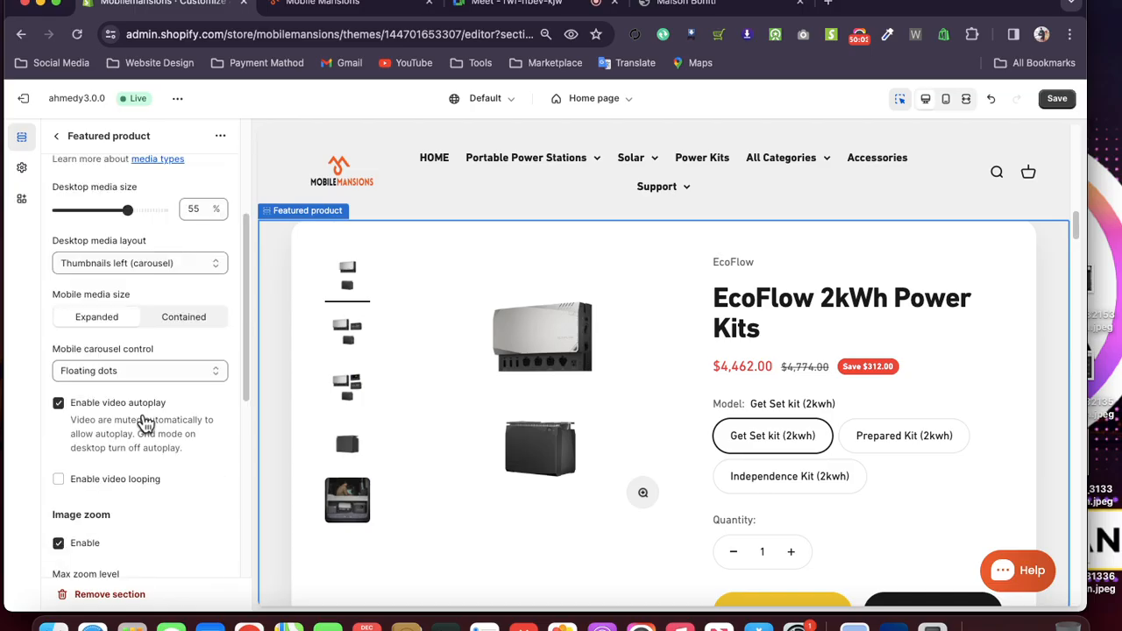
click(138, 263)
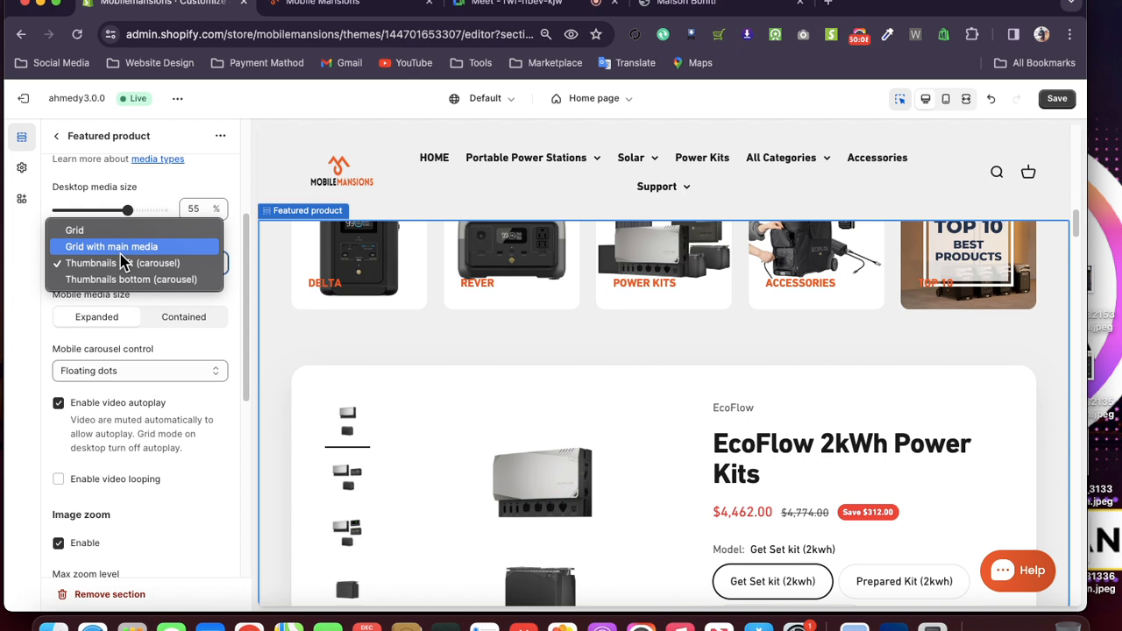
click(123, 263)
scroll(147, 291, down, 3)
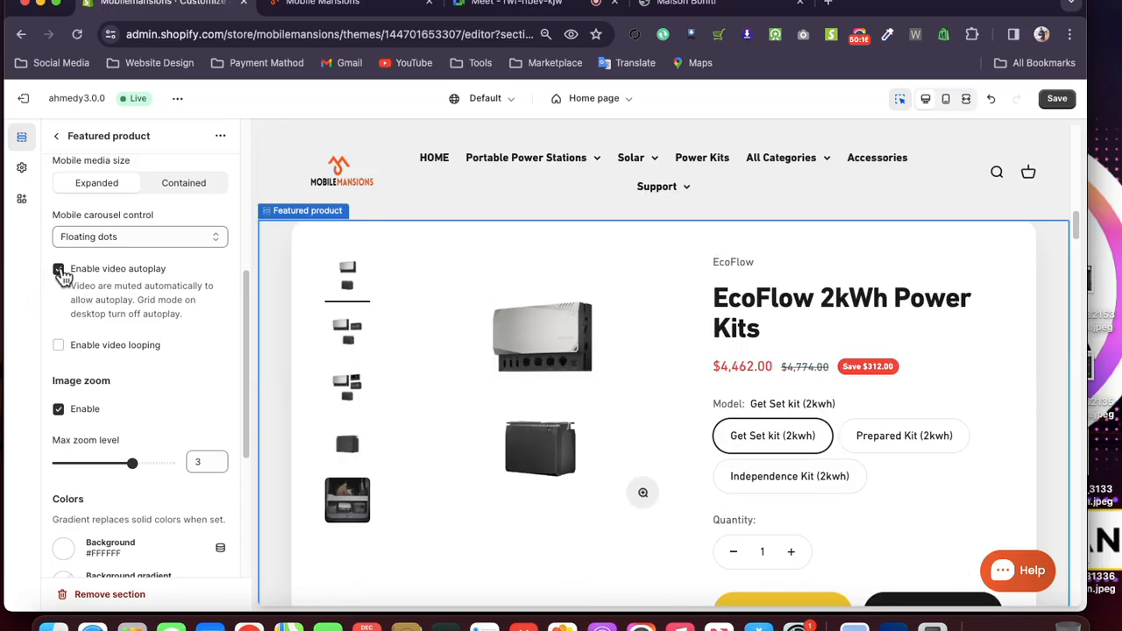
scroll(70, 281, down, 1)
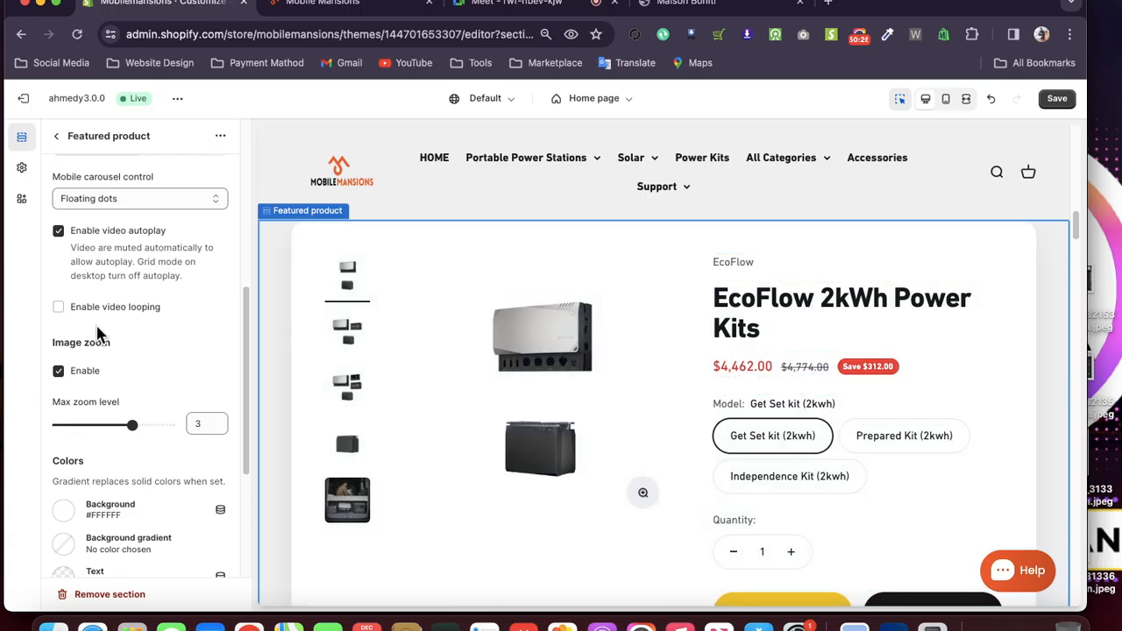
scroll(74, 261, up, 3)
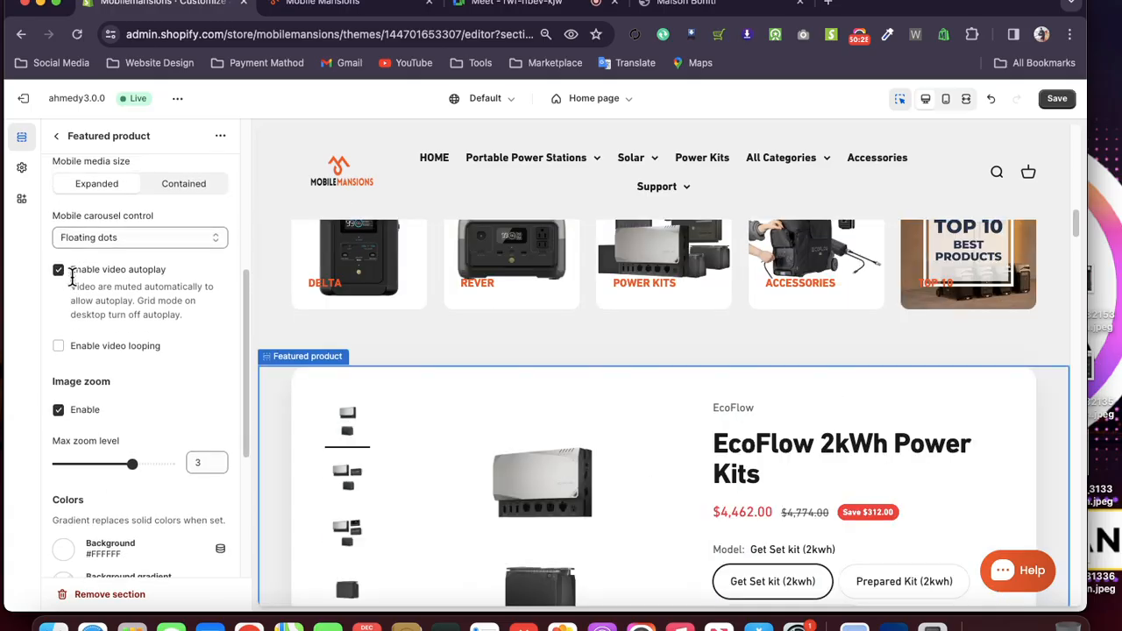
scroll(73, 277, up, 5)
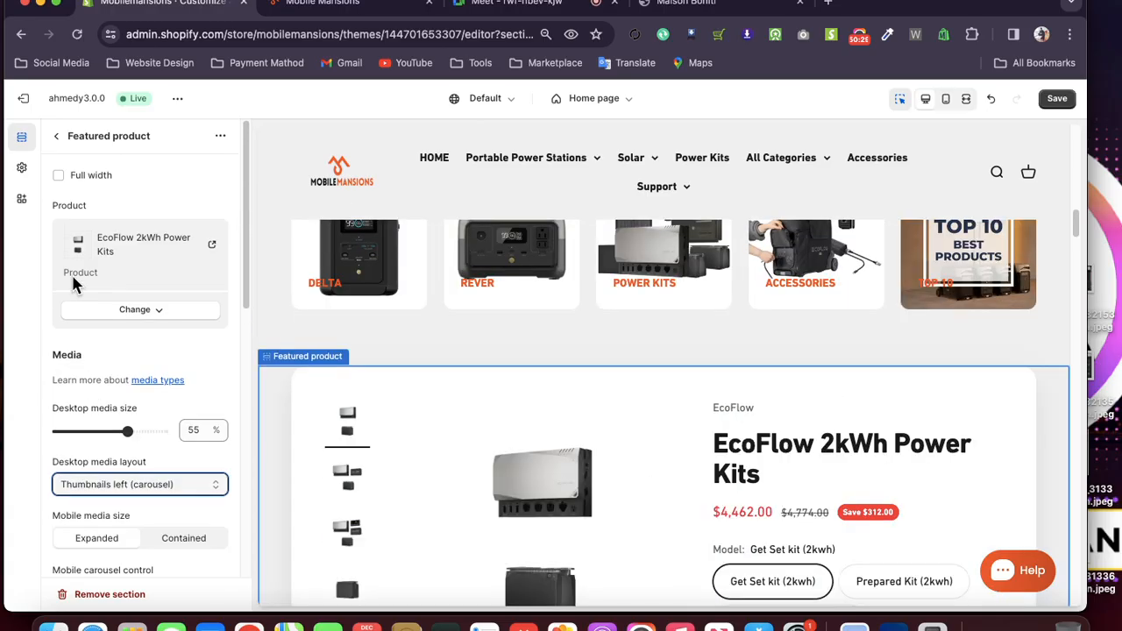
click(57, 138)
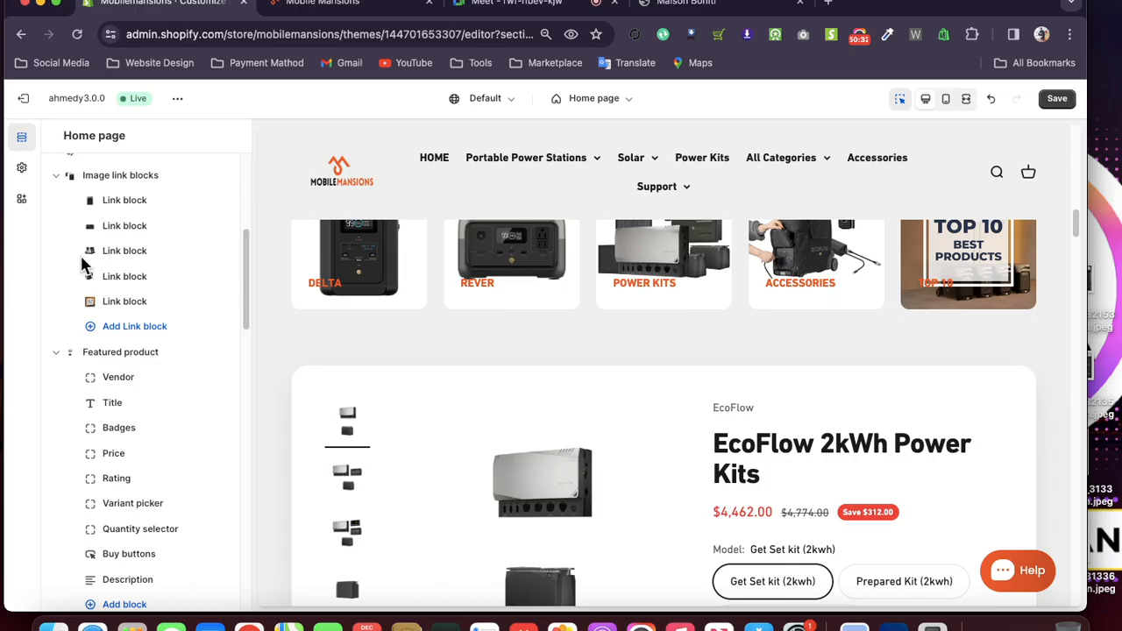
- Find the Video section below Scrolling text, open its settings and look over its autoplay, video link and poster image options
scroll(158, 400, down, 4)
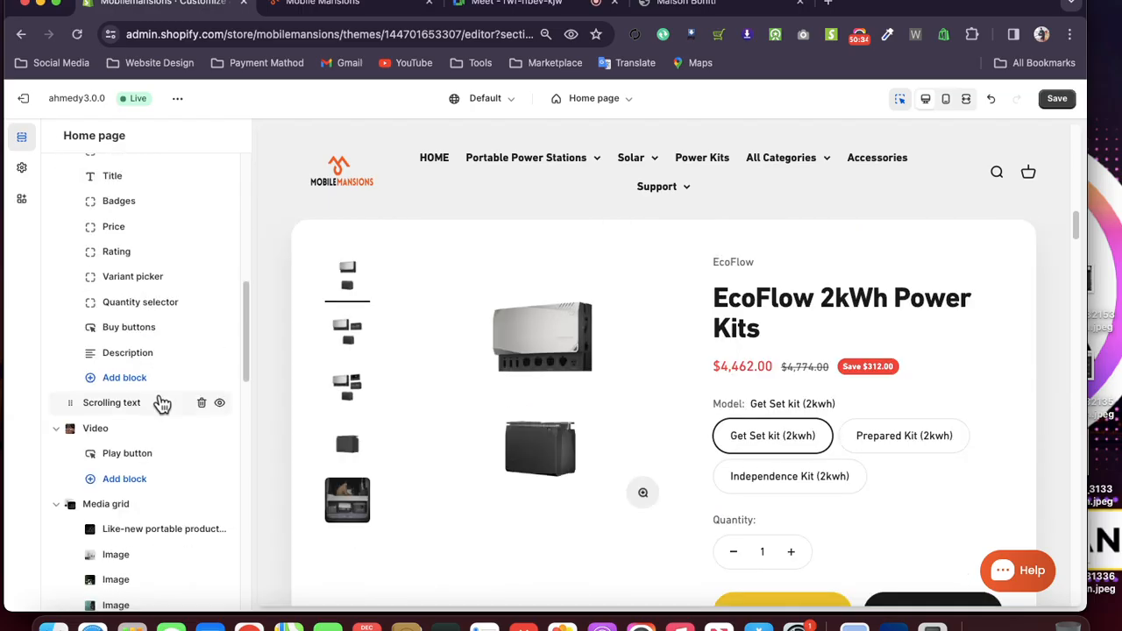
scroll(163, 404, down, 1)
scroll(162, 404, down, 2)
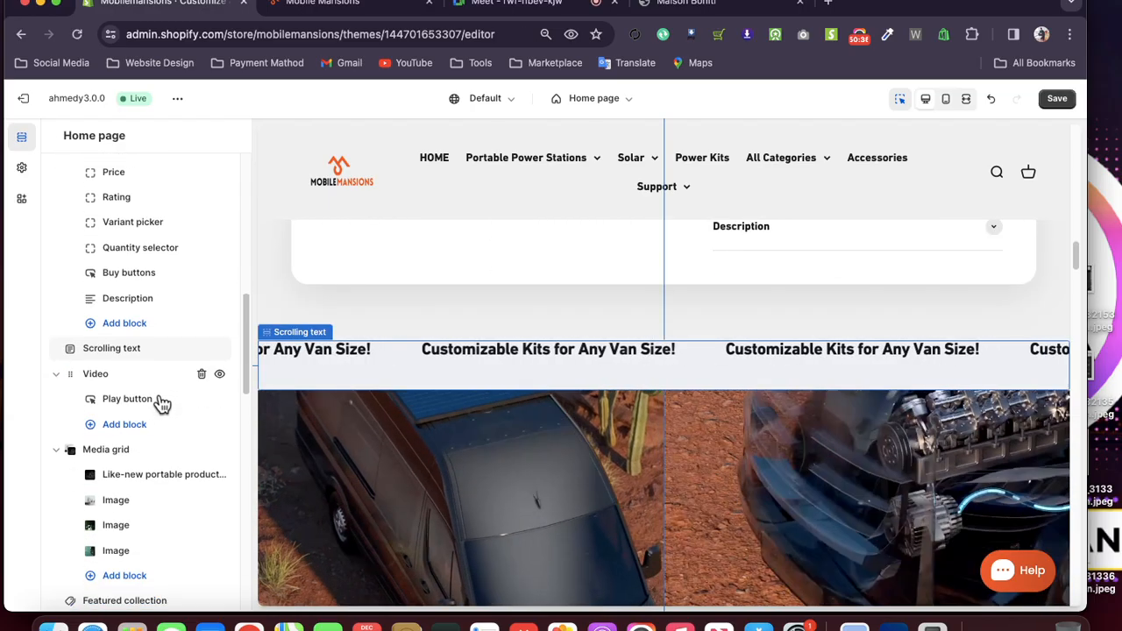
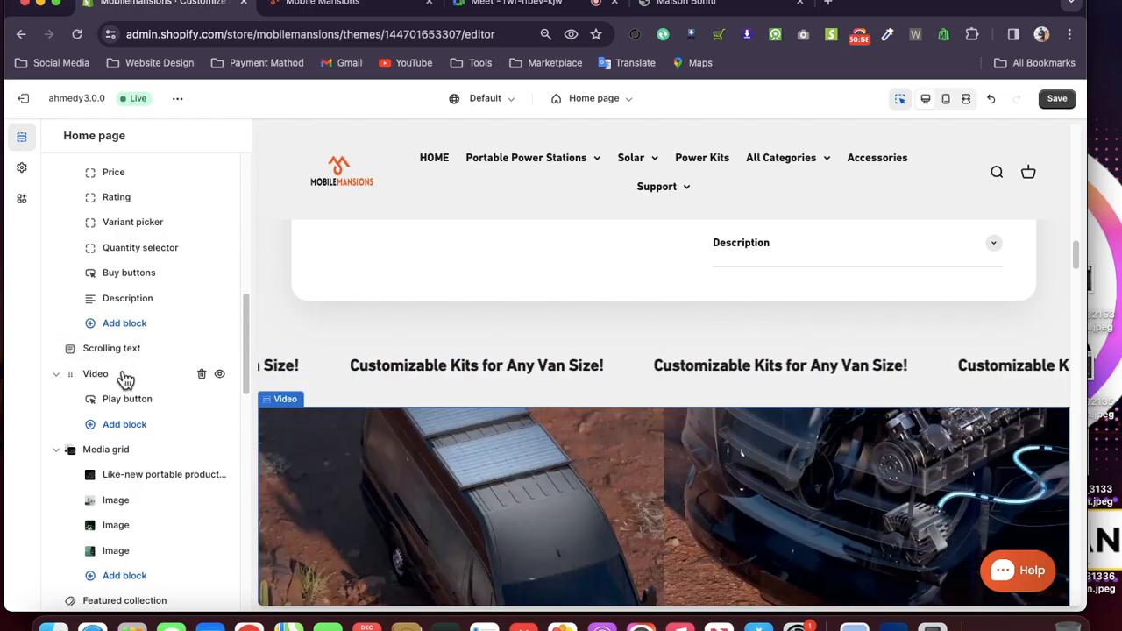
click(123, 375)
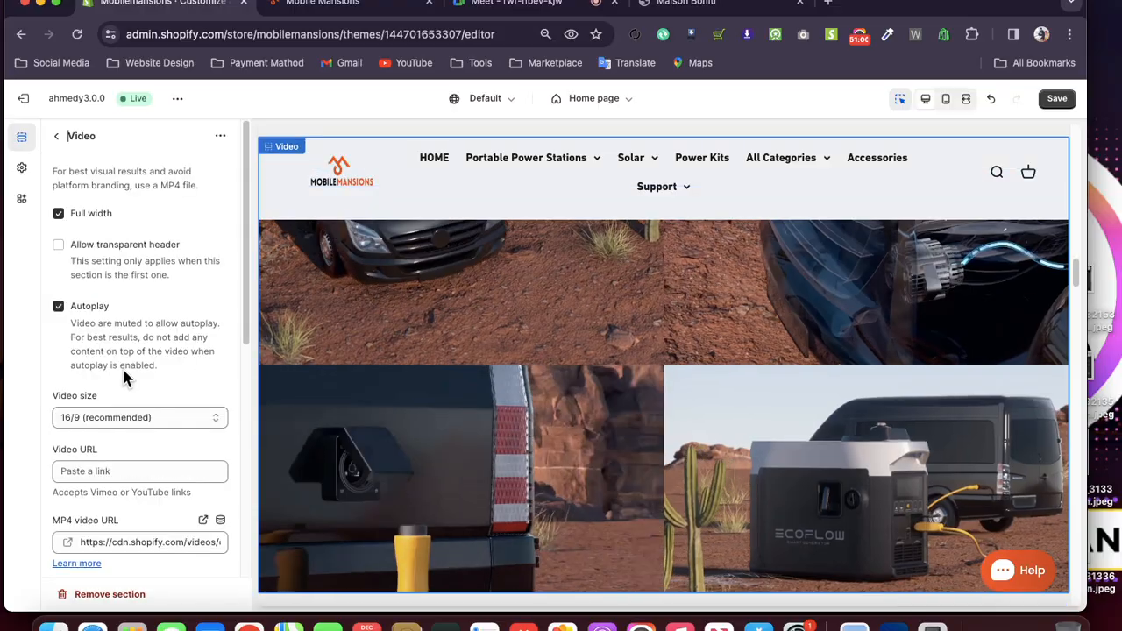
scroll(122, 372, down, 5)
scroll(126, 377, up, 3)
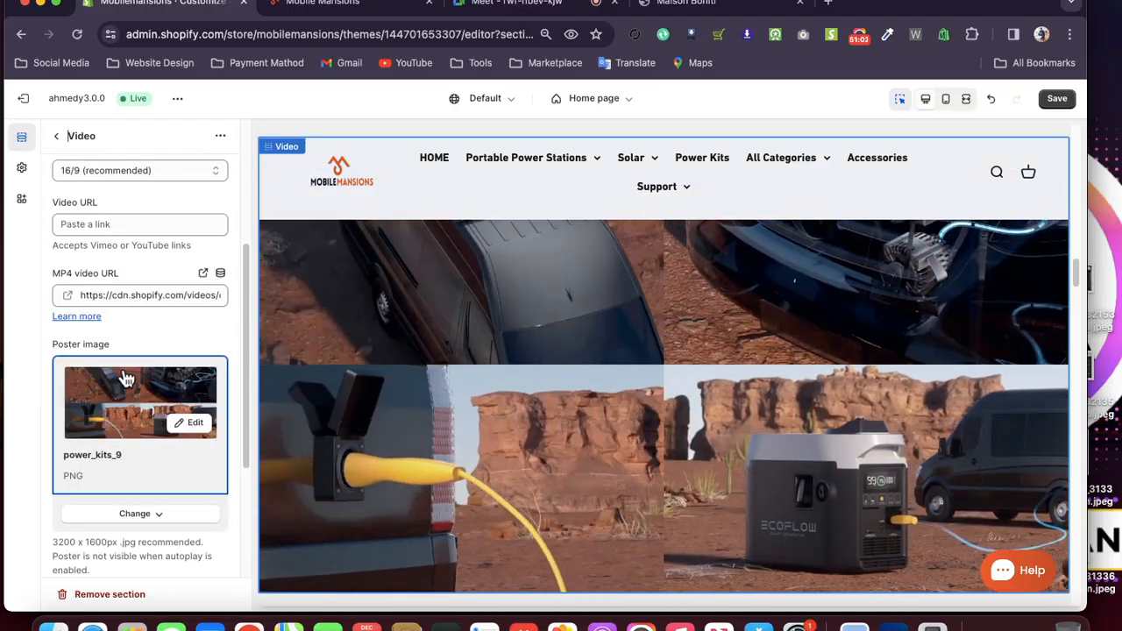
scroll(356, 421, up, 2)
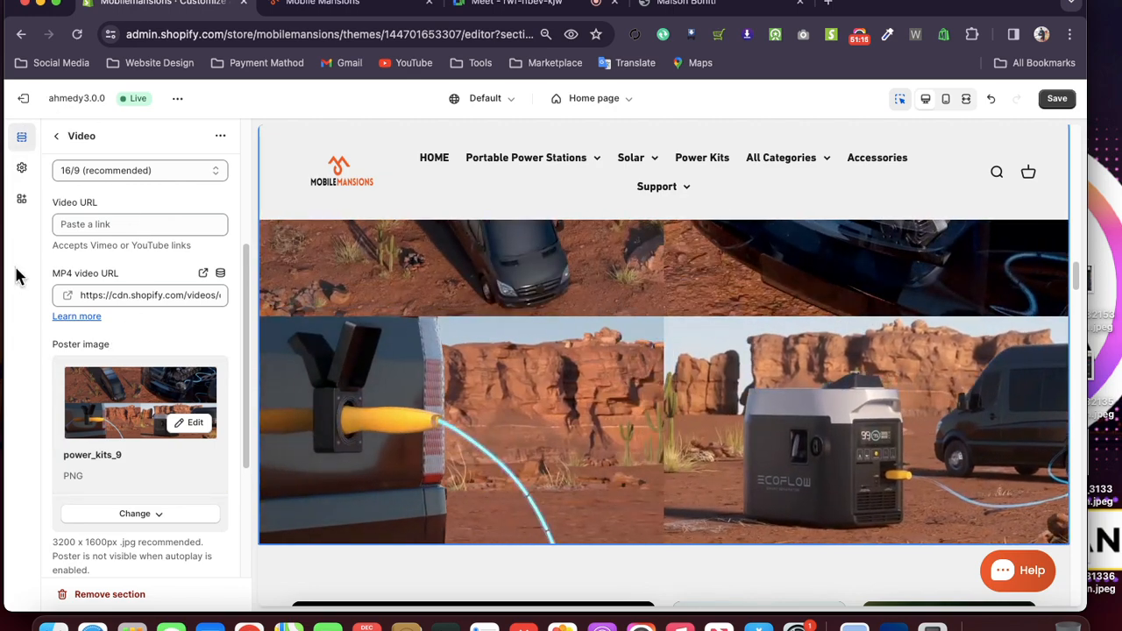
- Leave the theme editor without saving the changes and open the store's content Files
click(24, 99)
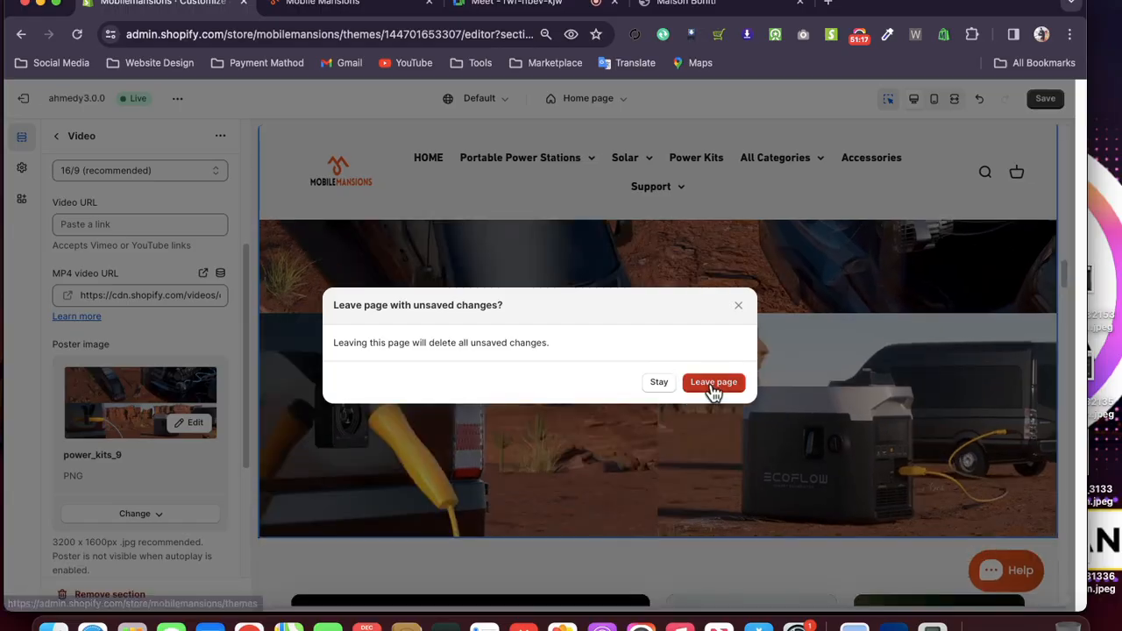
click(713, 385)
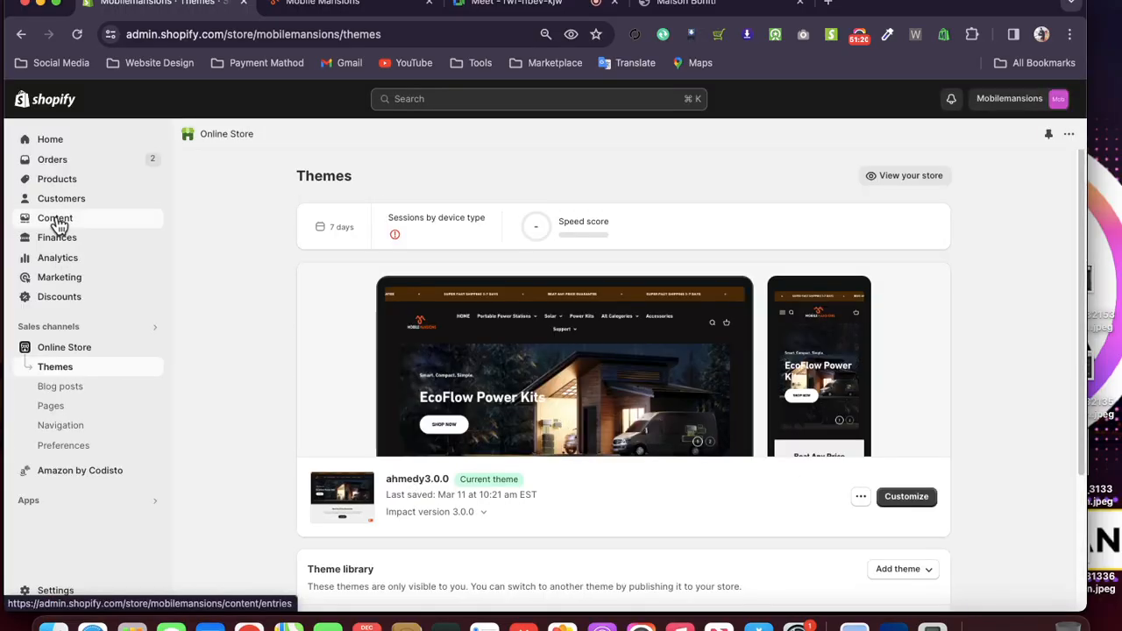
click(58, 223)
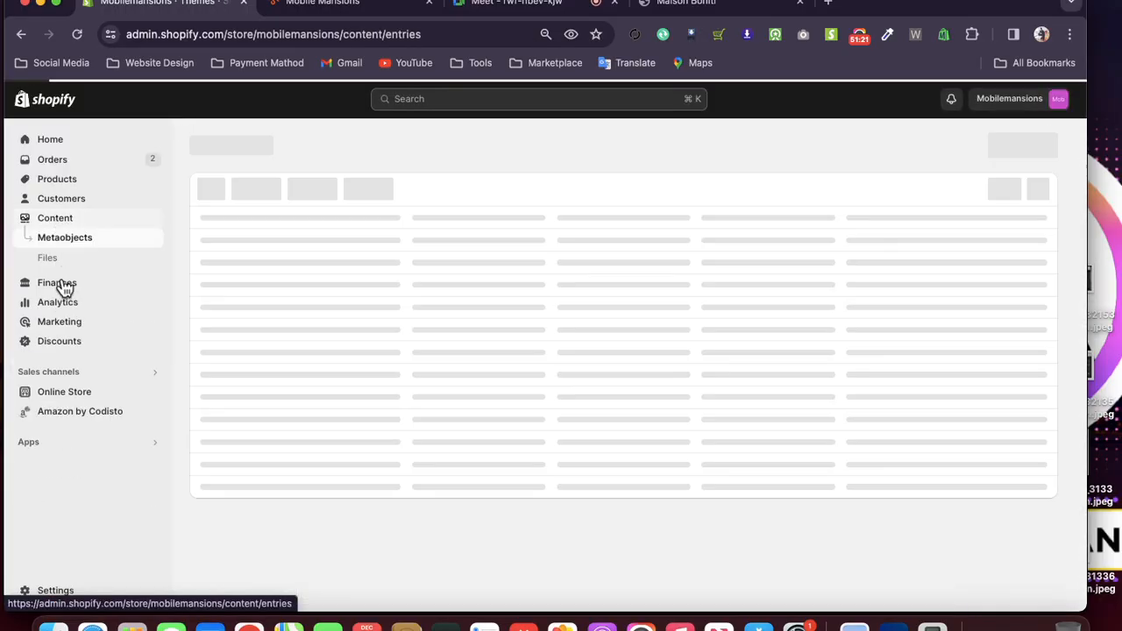
click(53, 260)
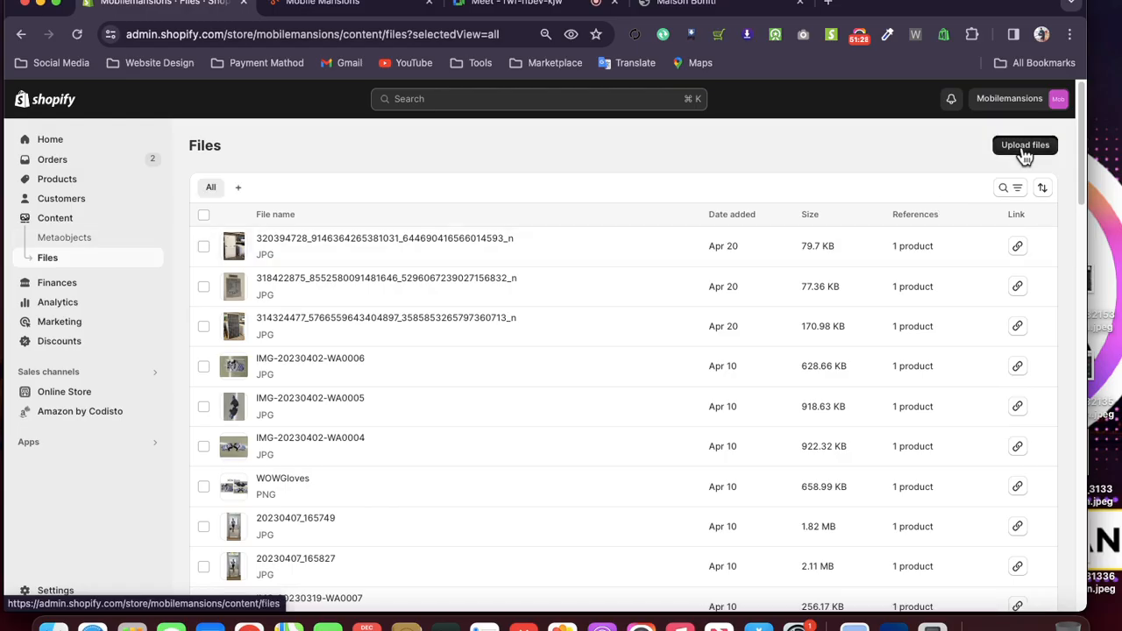
- Open the file upload picker and cancel it, then look through the uploaded files and their link options
click(1023, 147)
click(744, 450)
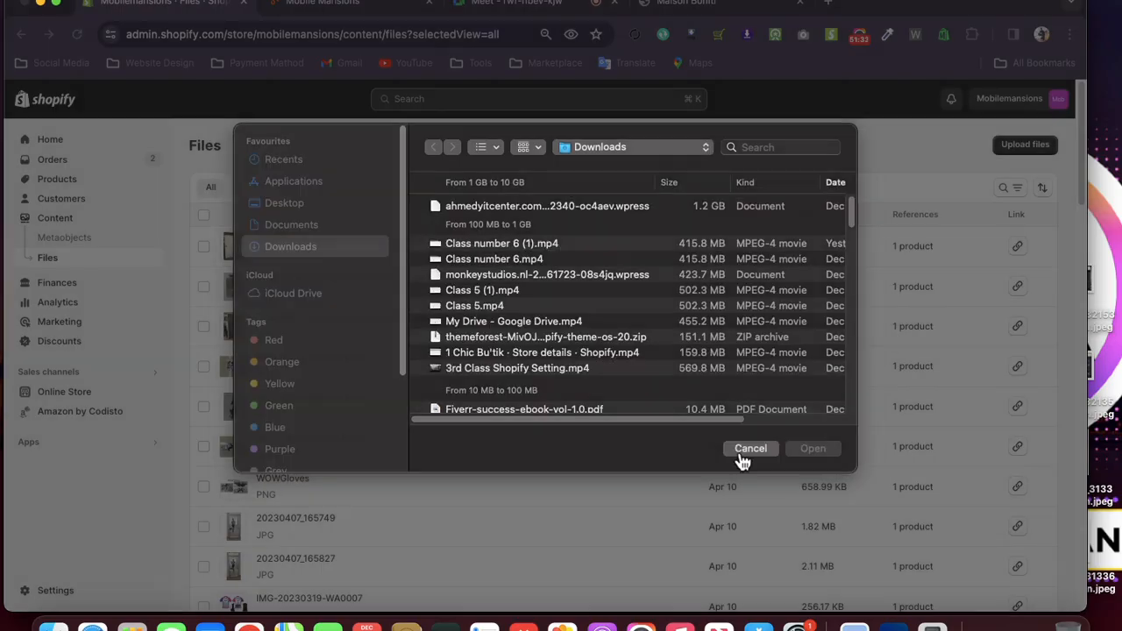
scroll(1010, 412, down, 15)
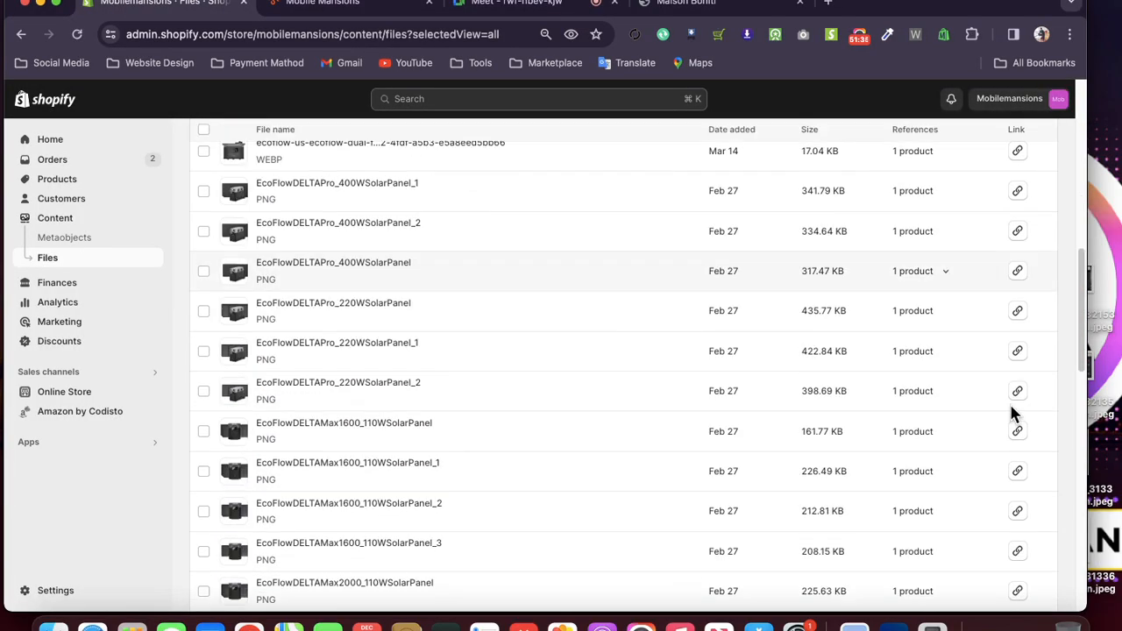
scroll(1021, 385, down, 4)
click(1020, 405)
- Return to the online store's themes, customize the current theme ahmedy3.0.0 and open the home page's Video section settings
click(54, 399)
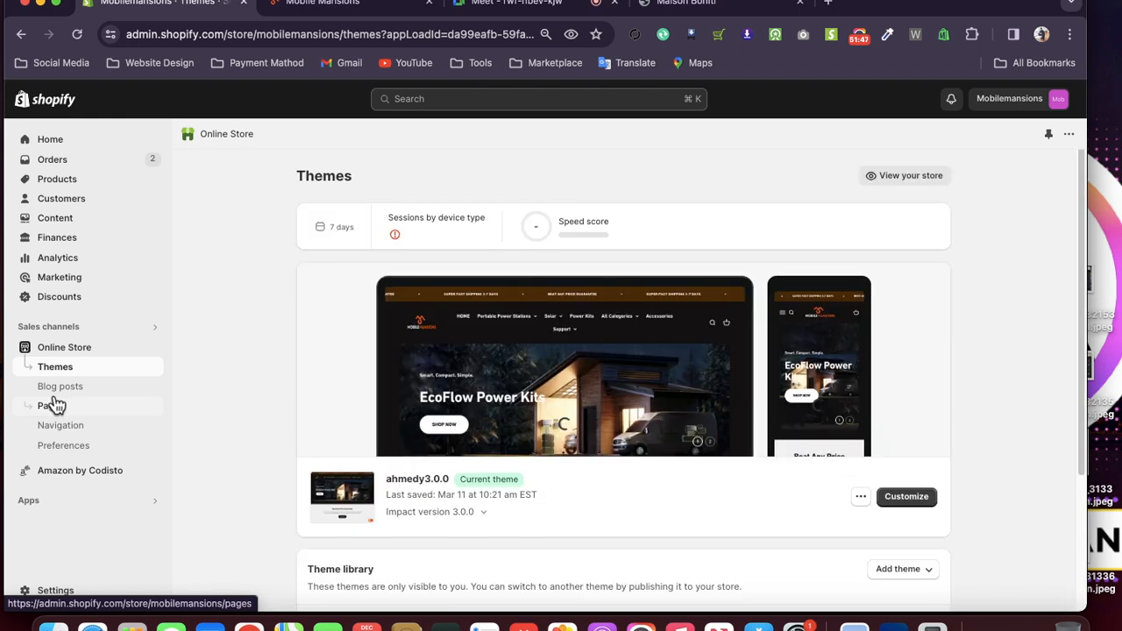
click(903, 501)
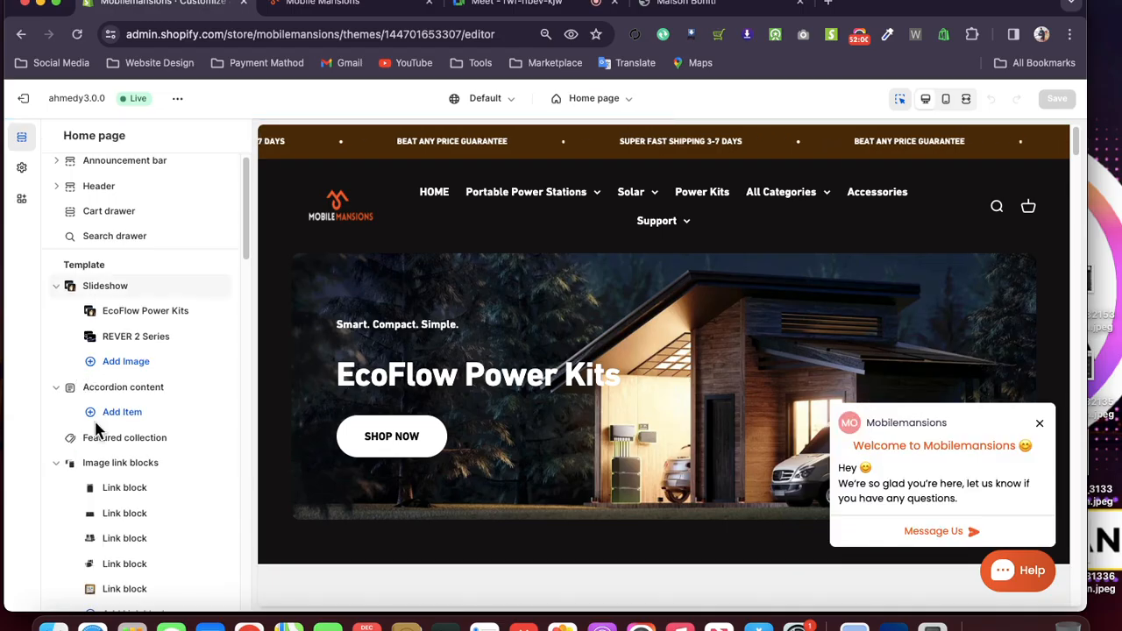
scroll(98, 430, down, 10)
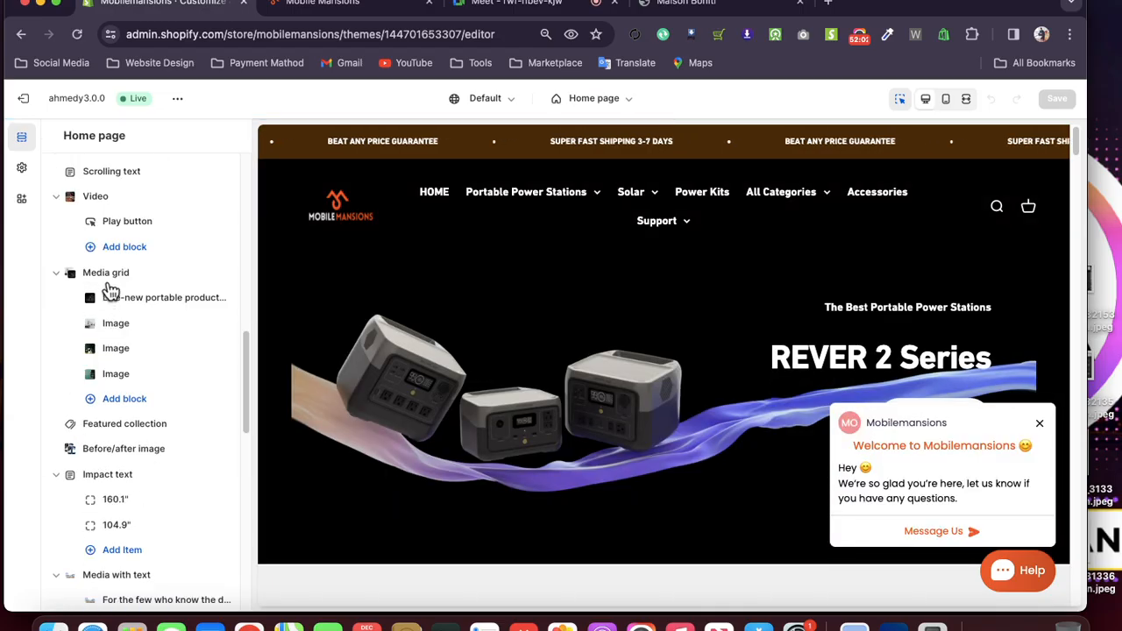
click(106, 196)
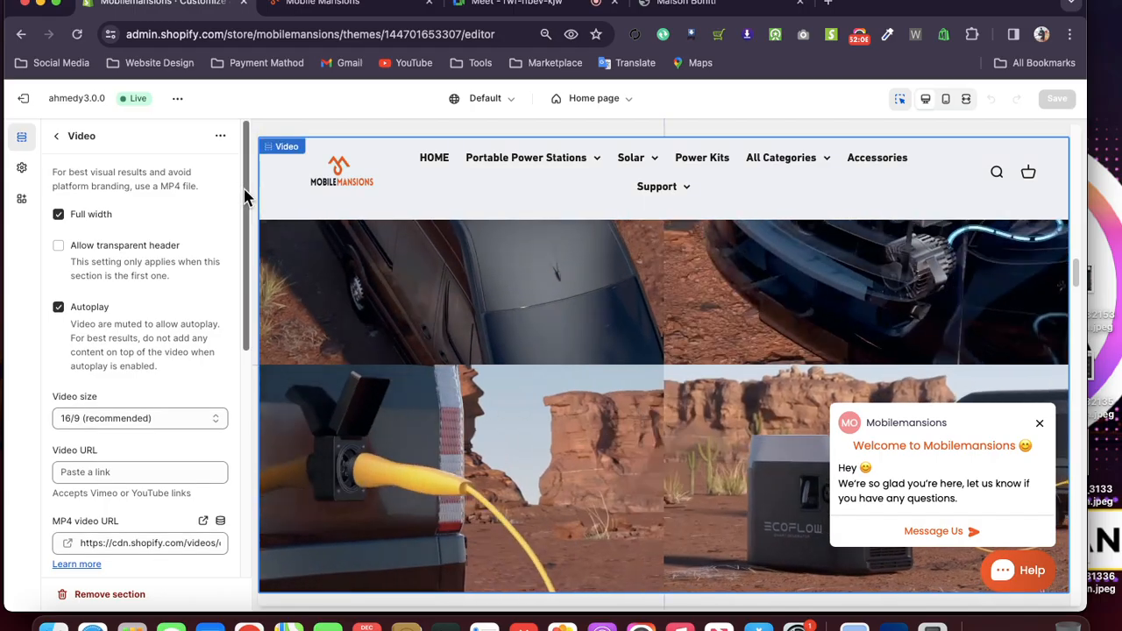
- Examine the Video section's Video URL field, its Vimeo or YouTube hint, and the MP4 video URL field with its link choices
scroll(233, 245, down, 2)
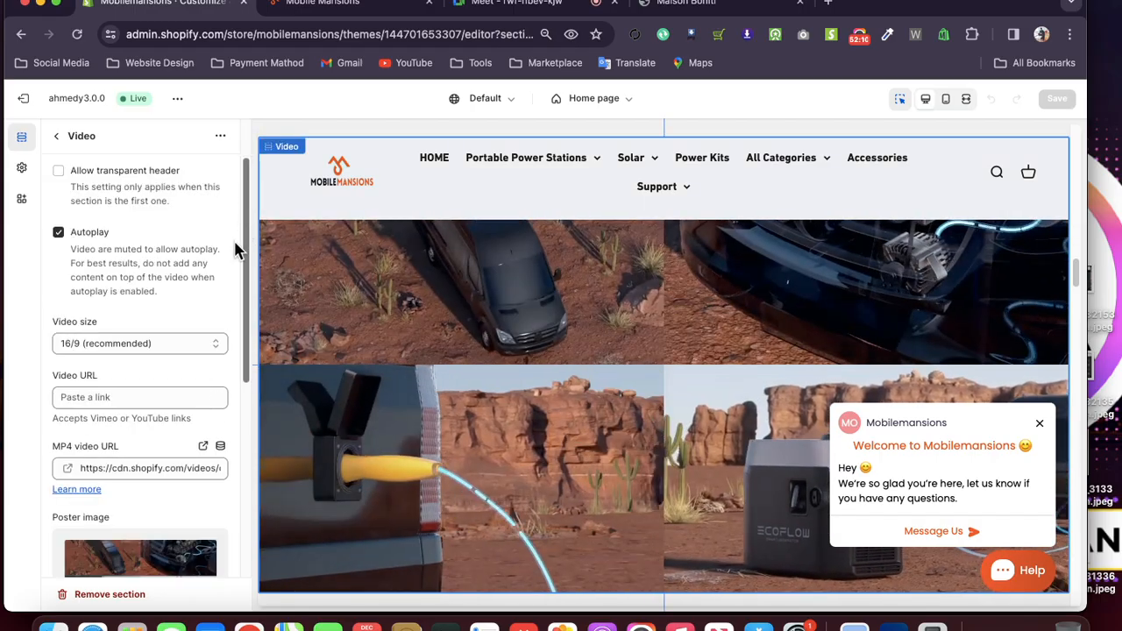
click(115, 468)
click(20, 468)
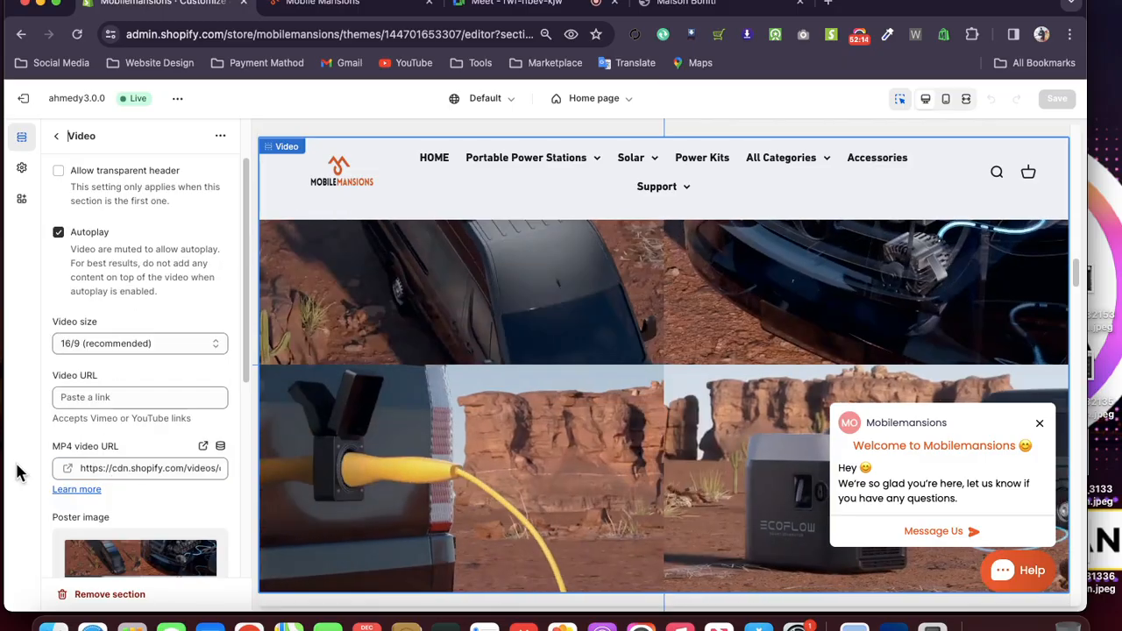
drag(120, 450, 50, 449)
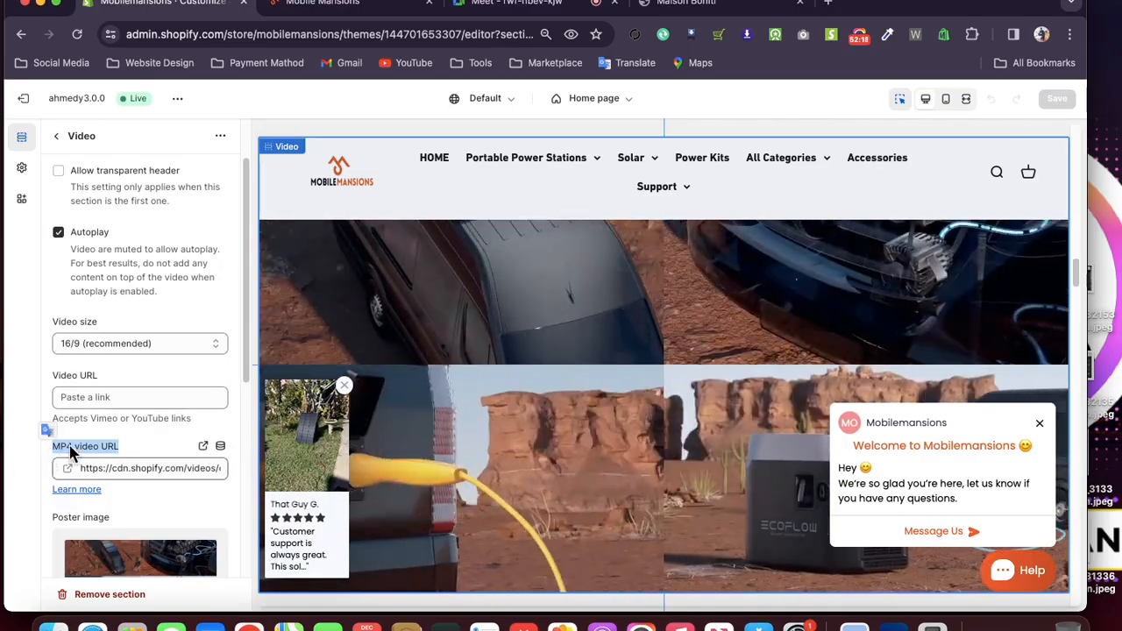
click(131, 396)
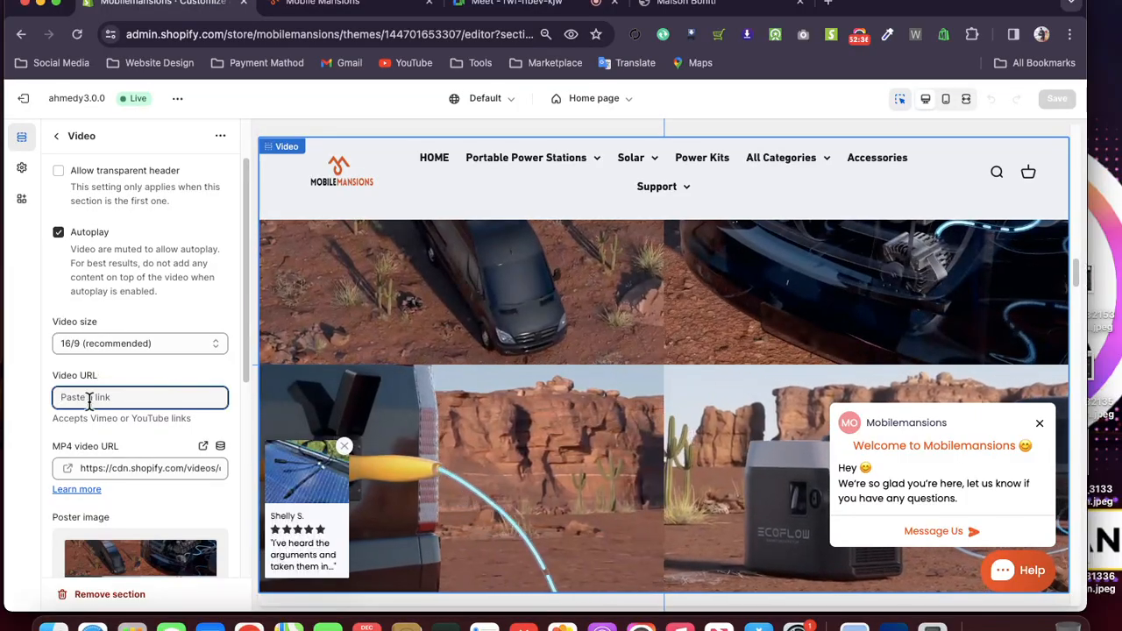
scroll(88, 399, down, 2)
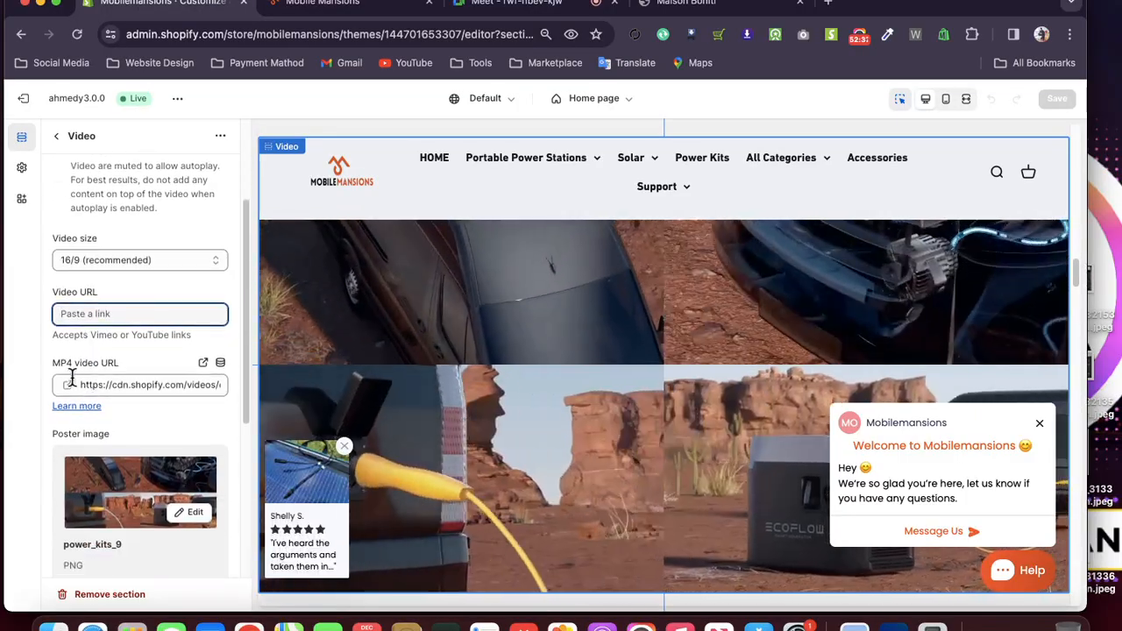
drag(50, 363, 114, 363)
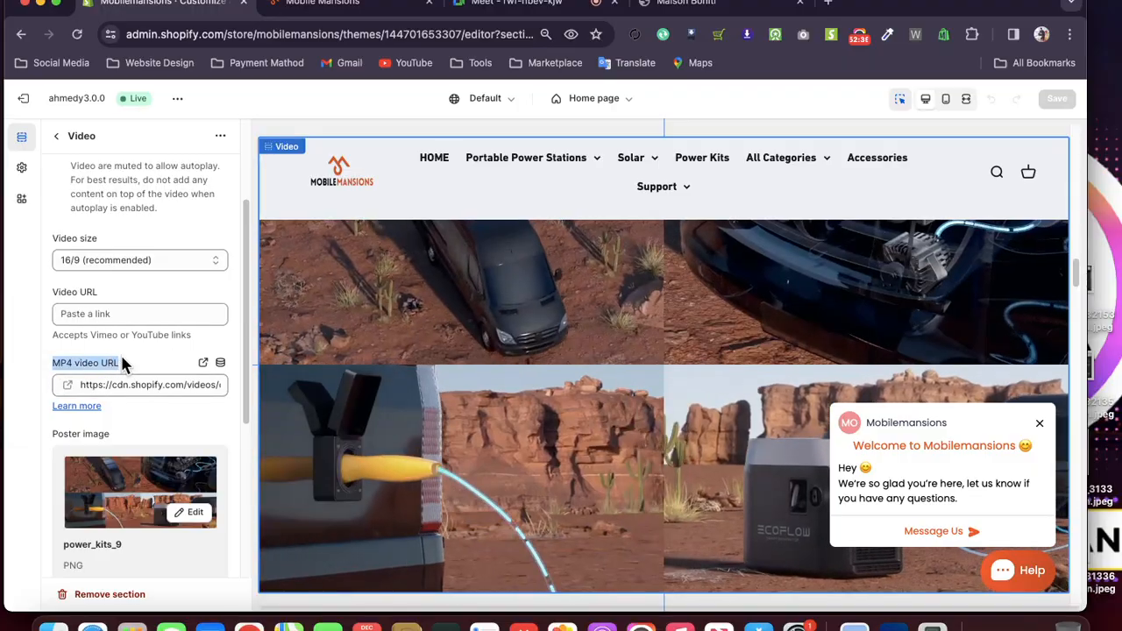
click(144, 389)
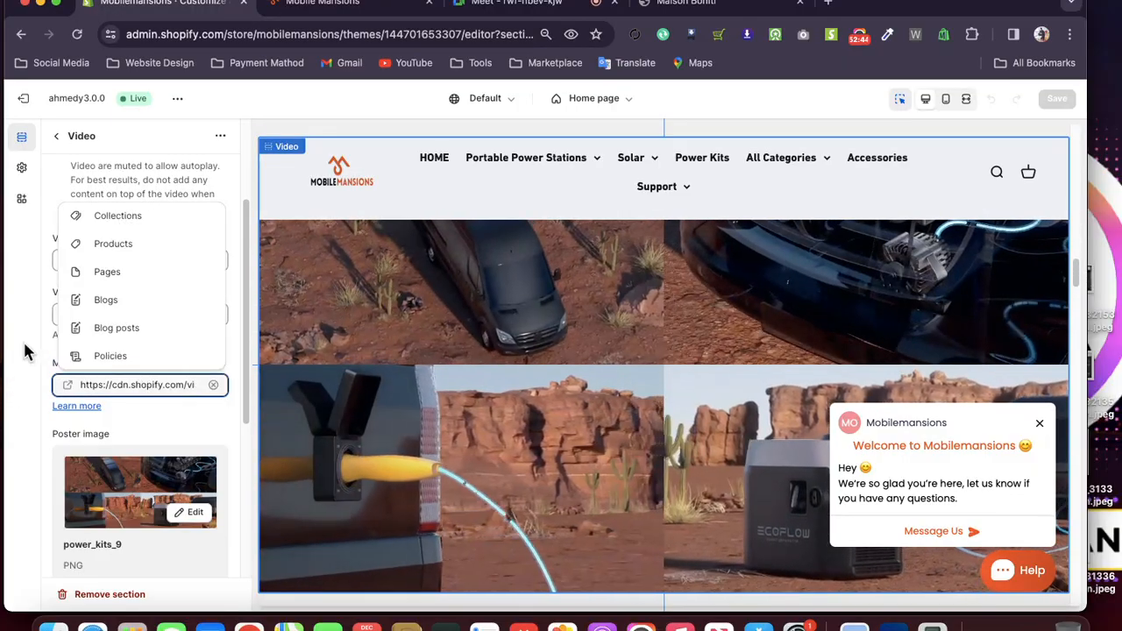
click(38, 331)
click(194, 334)
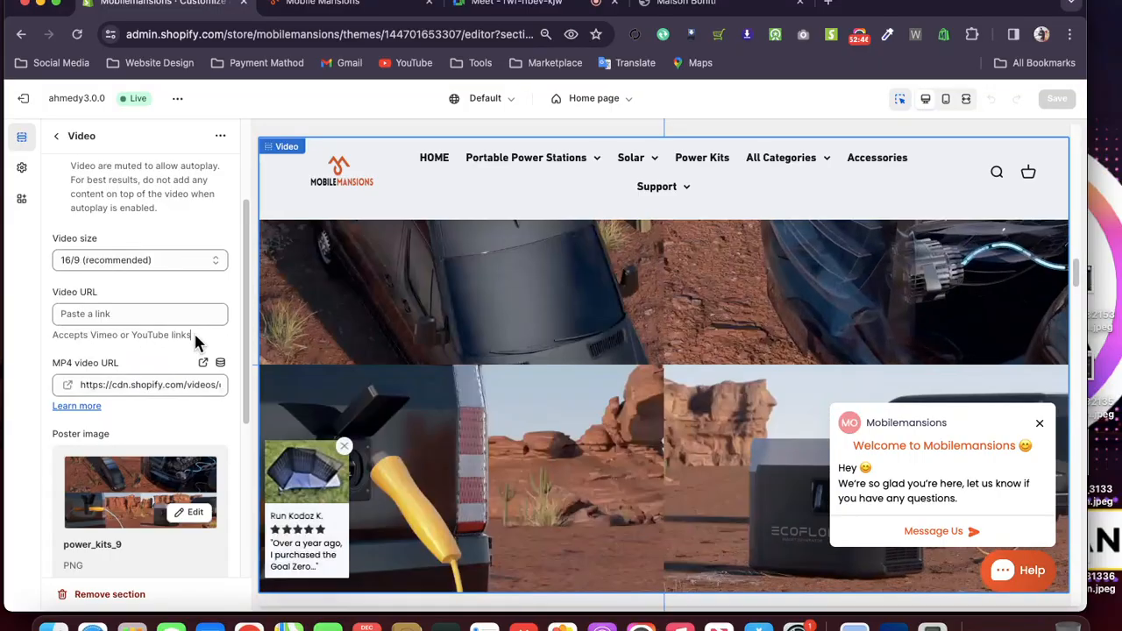
drag(195, 335, 54, 331)
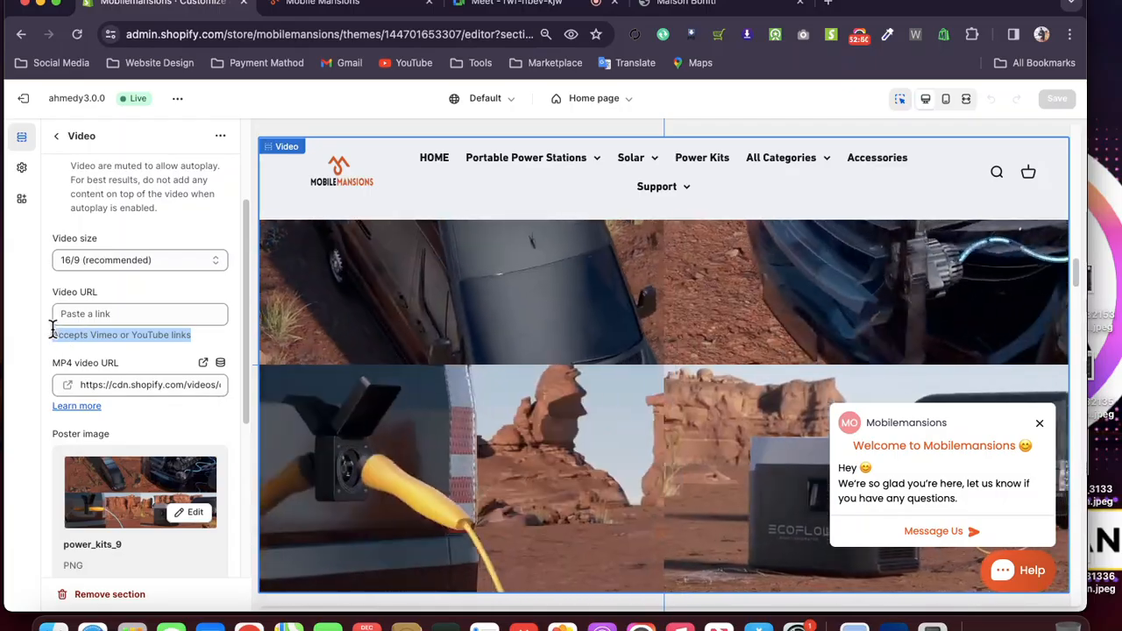
click(99, 313)
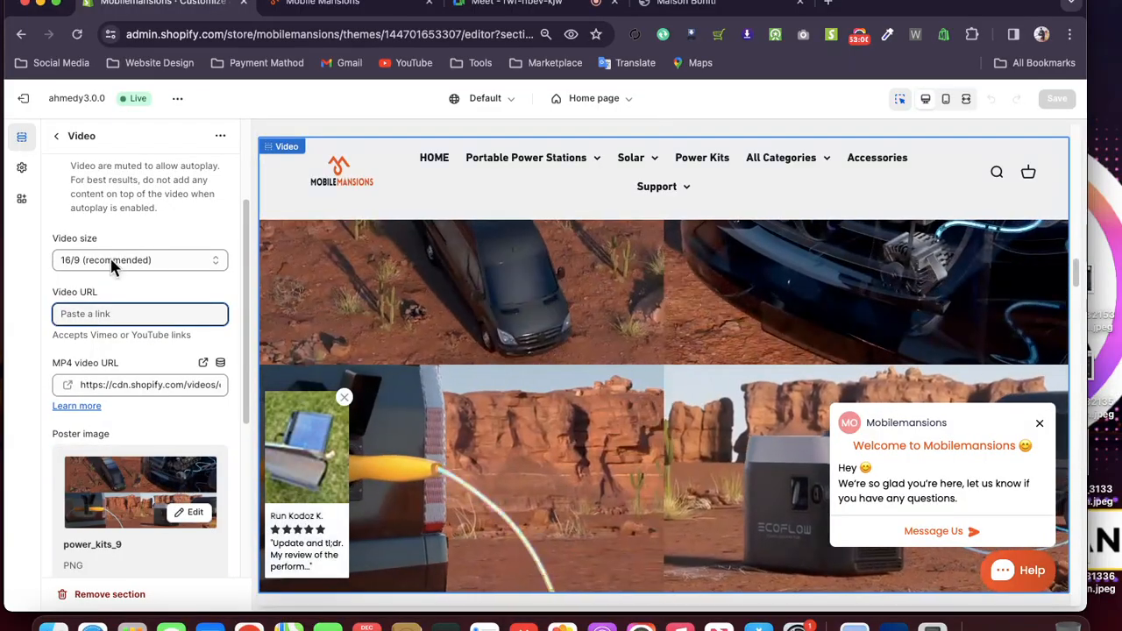
- Review the Video section's size options, poster image and color settings, then return to the section list
click(110, 259)
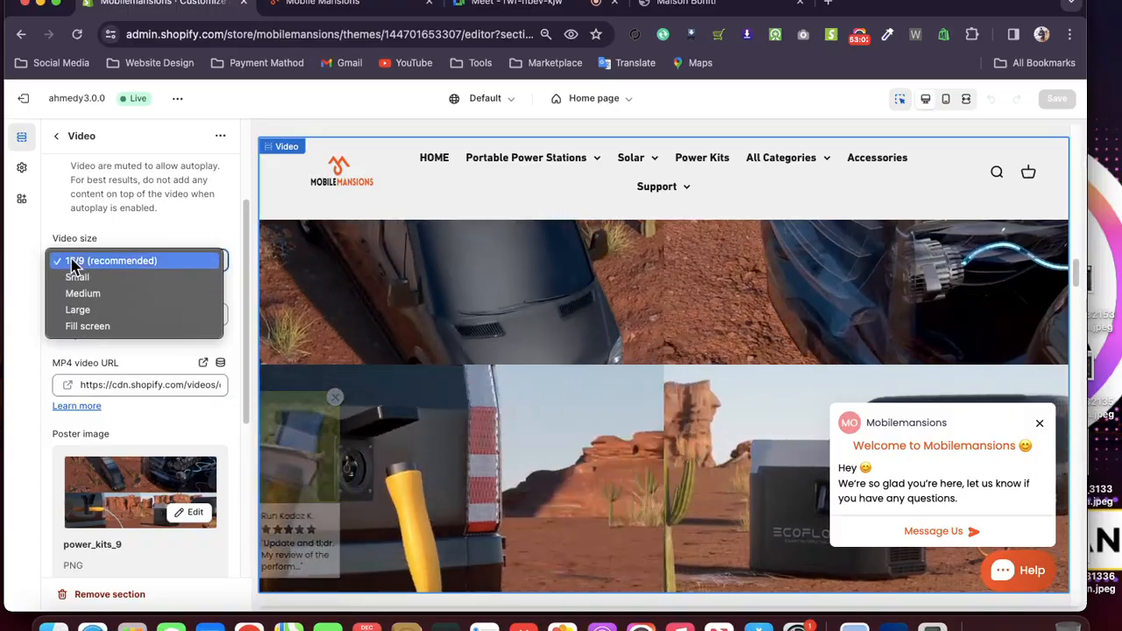
click(74, 226)
scroll(154, 363, down, 5)
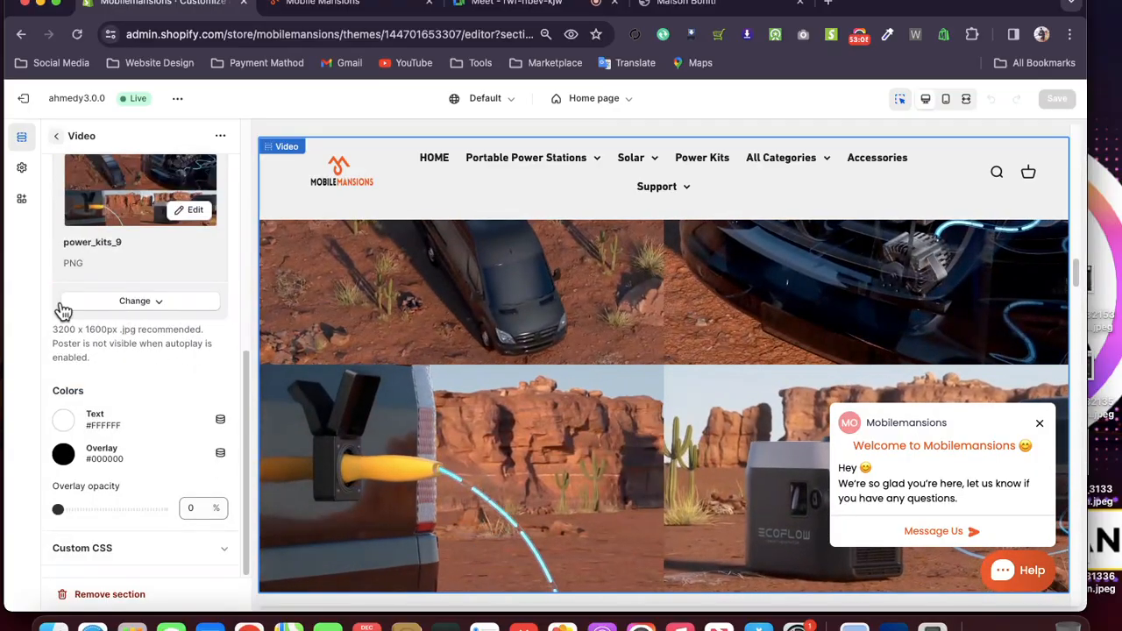
scroll(63, 312, up, 3)
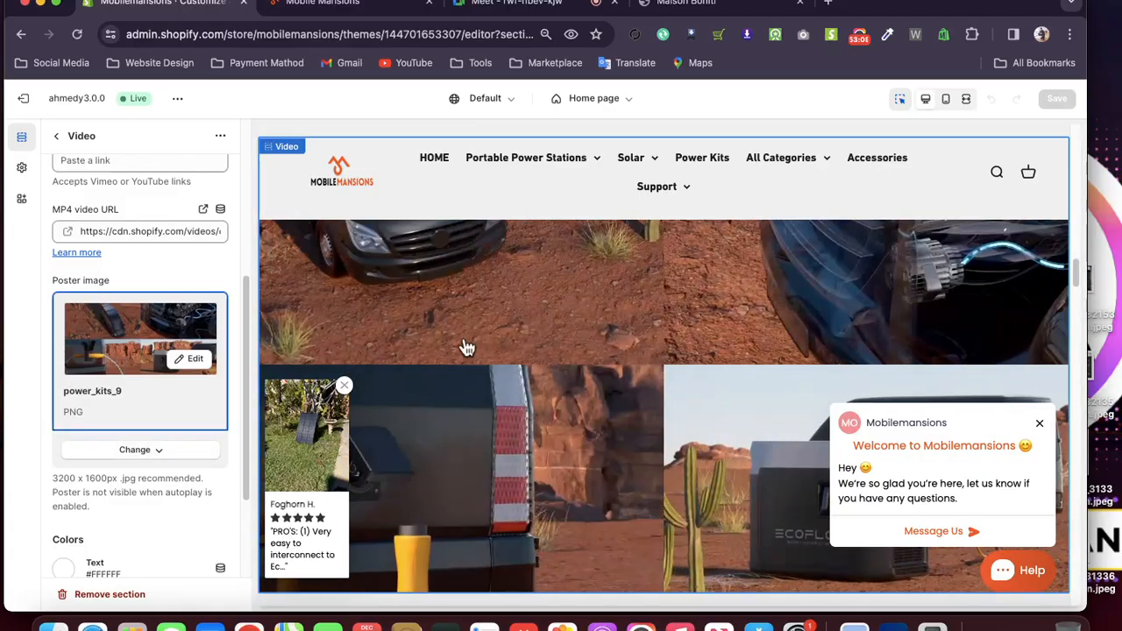
click(57, 140)
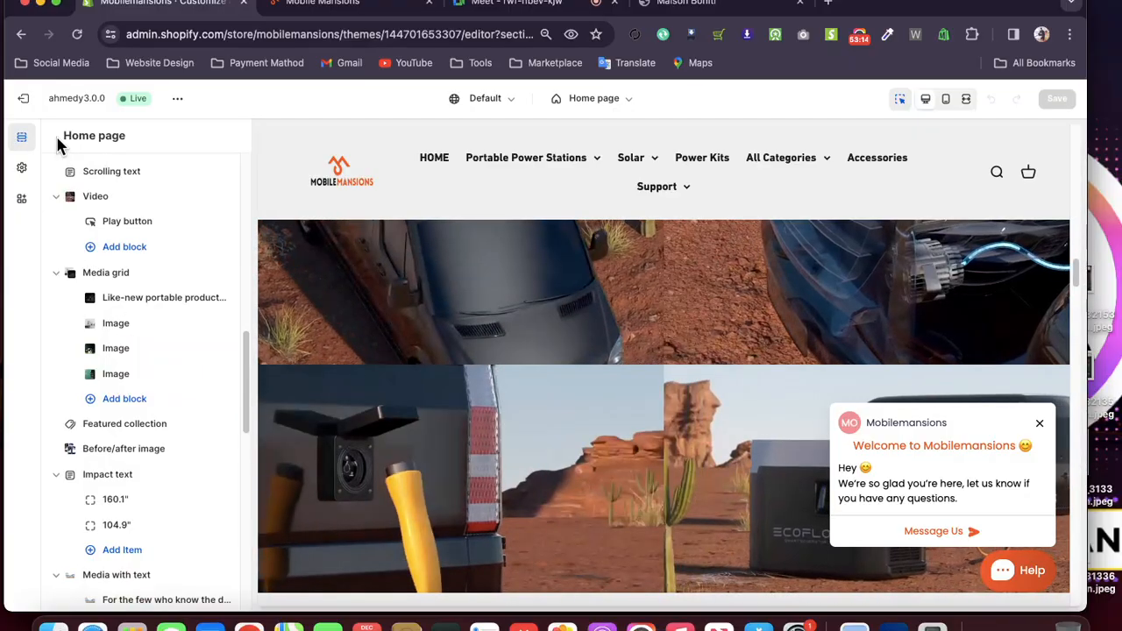
- Open the Impact text section's settings, look over its style and color options, and view the Before/after image section in the preview
scroll(140, 367, down, 3)
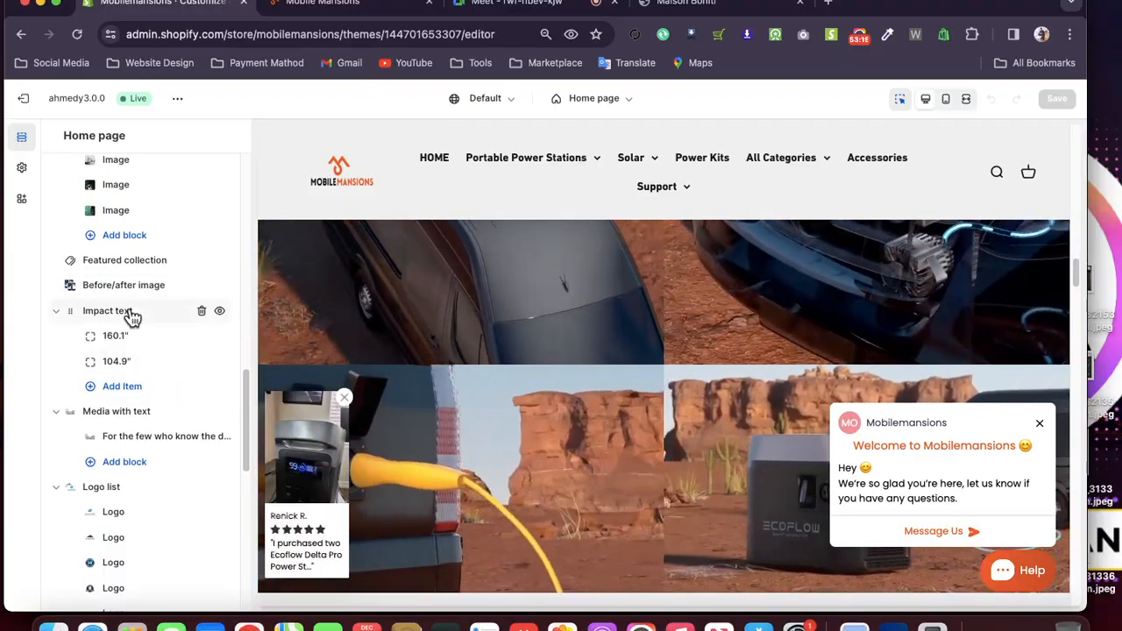
mouse_move(131, 316)
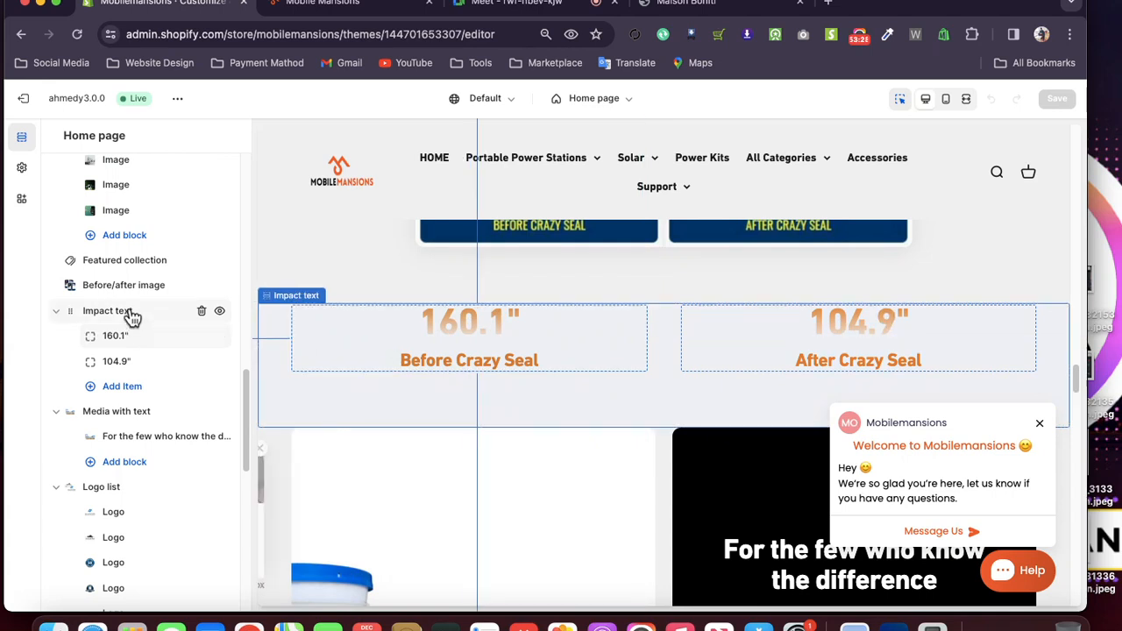
click(132, 317)
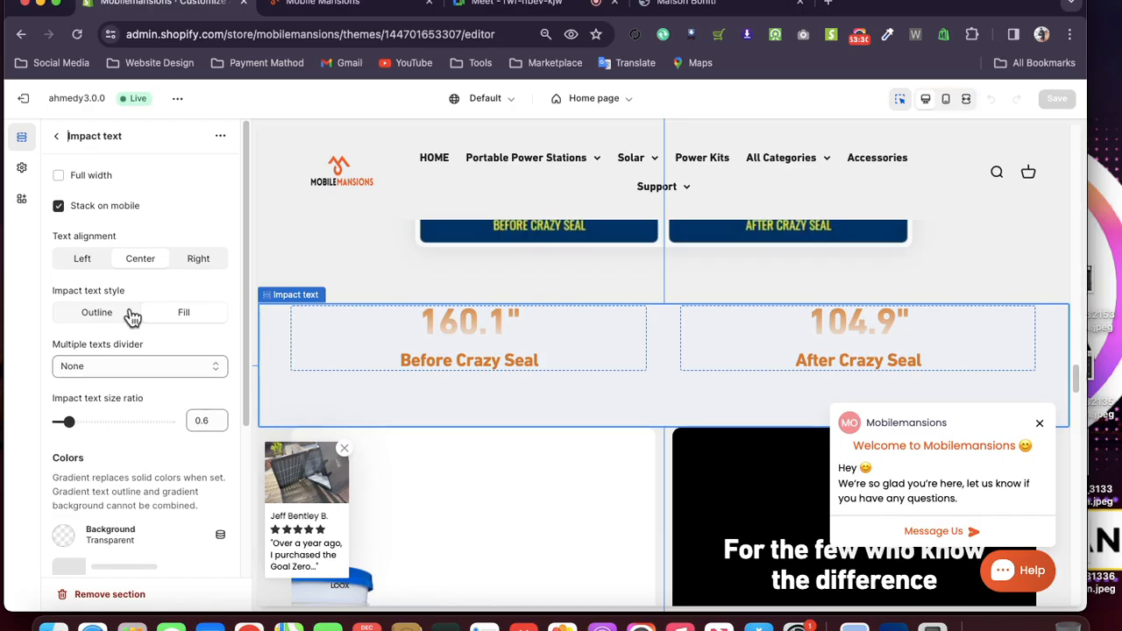
scroll(134, 342, down, 5)
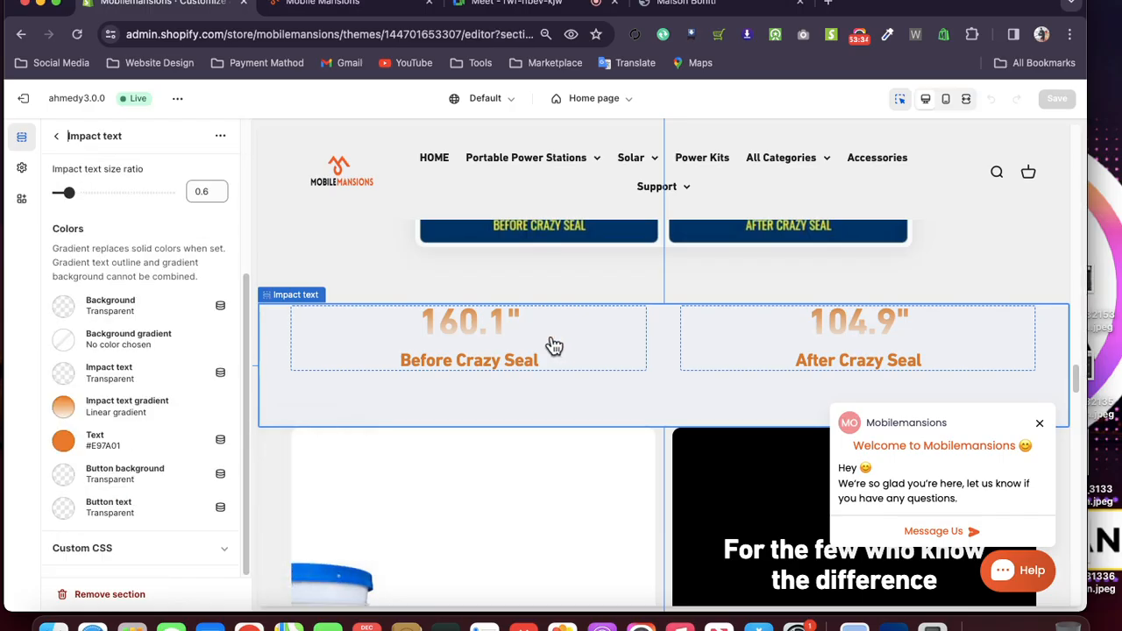
scroll(589, 321, up, 3)
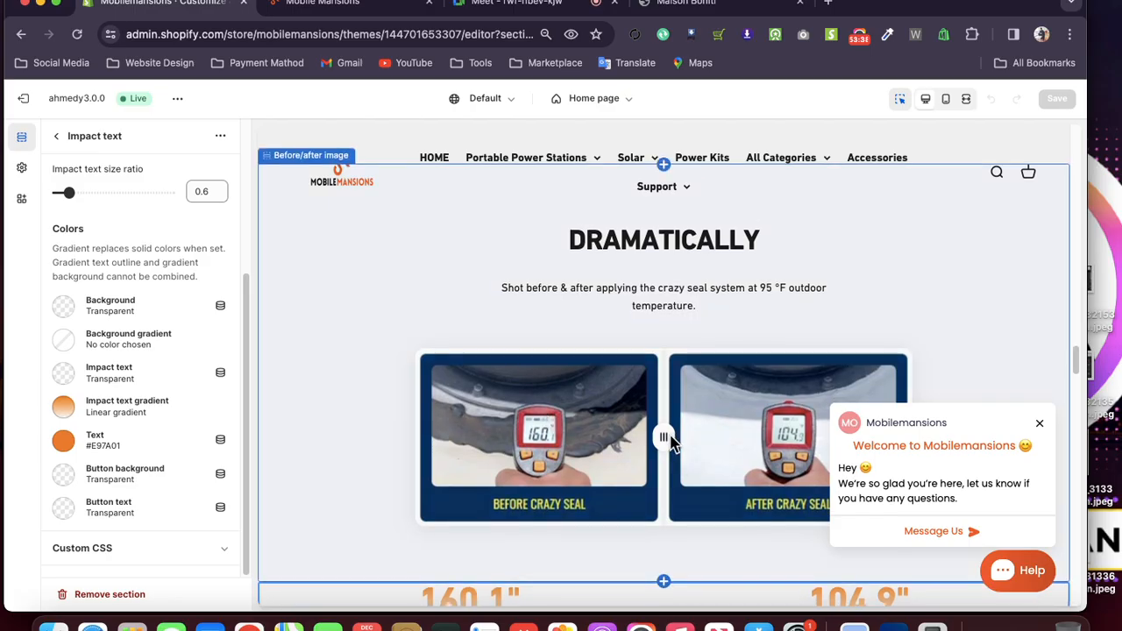
- Examine the Before/after image and Impact text sections in the preview, along with the Impact text section's color, alignment and style options
scroll(666, 441, down, 2)
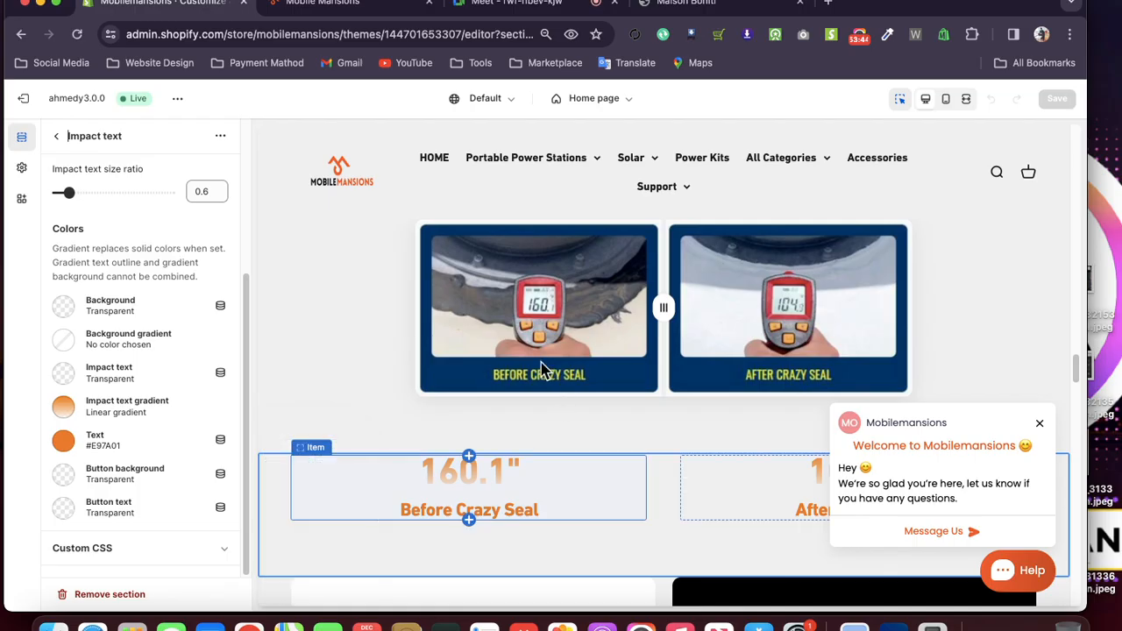
scroll(565, 331, down, 1)
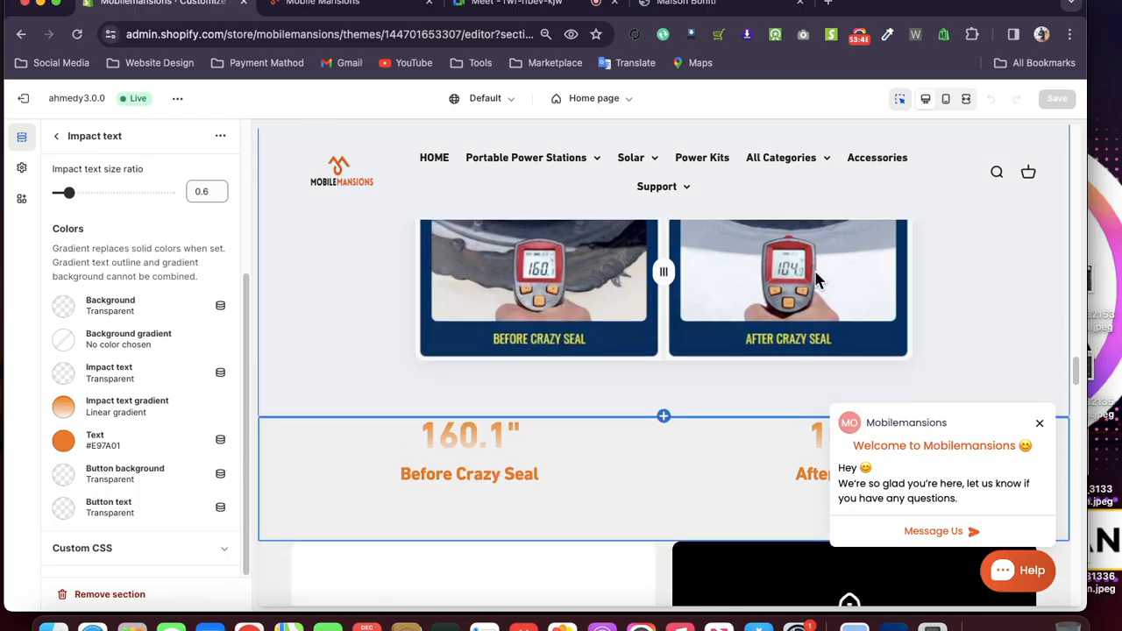
scroll(735, 328, down, 1)
scroll(581, 362, up, 1)
scroll(581, 362, down, 2)
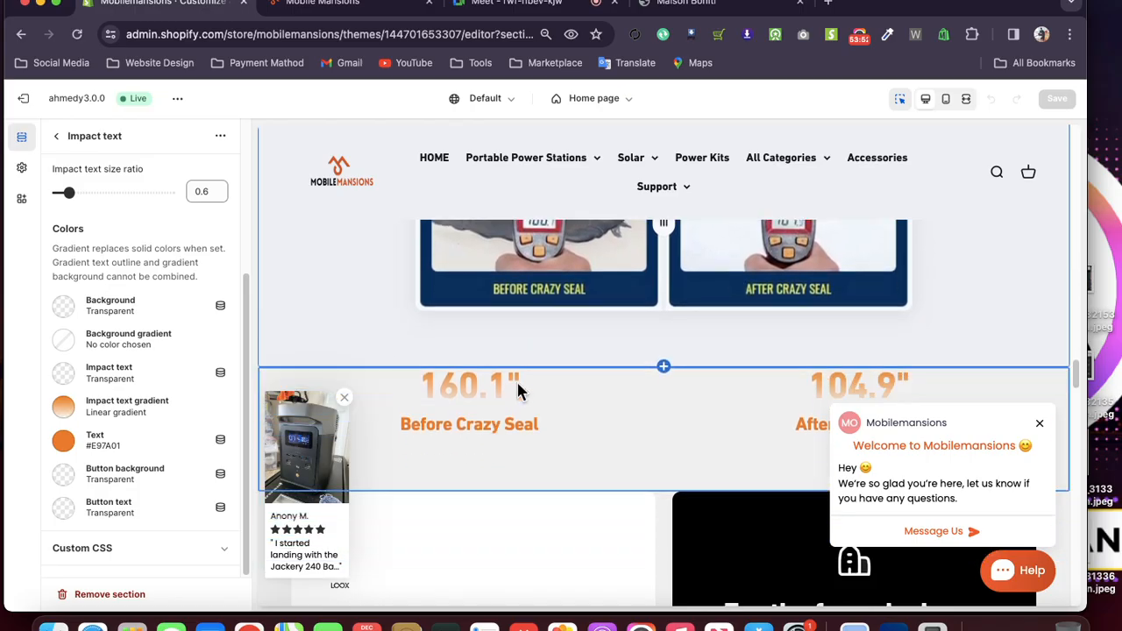
scroll(519, 382, down, 2)
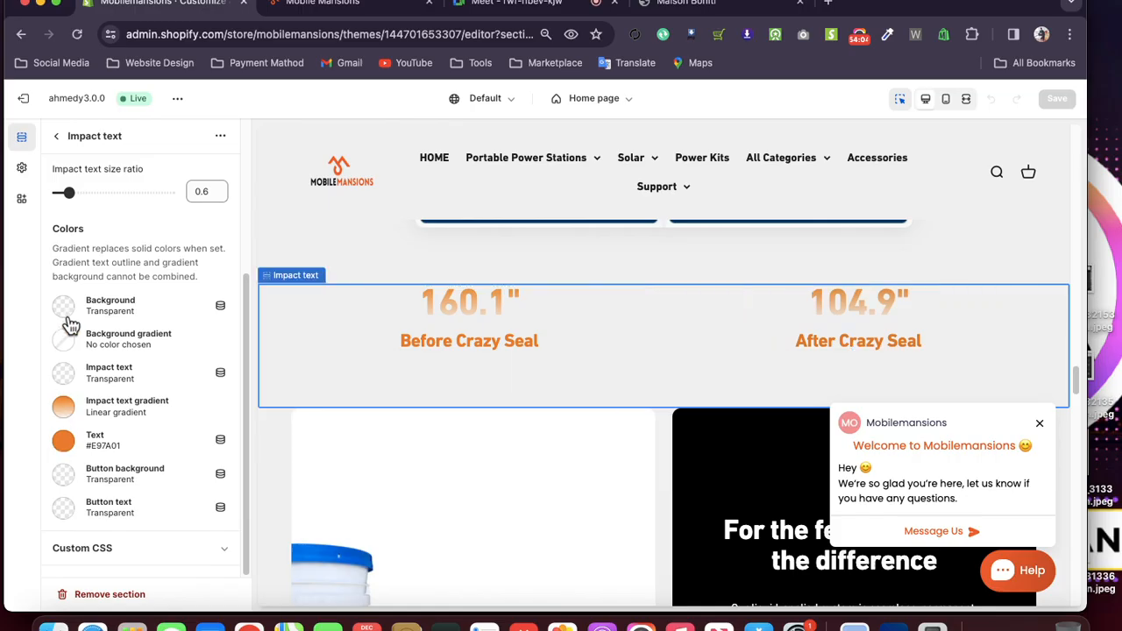
scroll(67, 474, up, 1)
scroll(67, 473, up, 3)
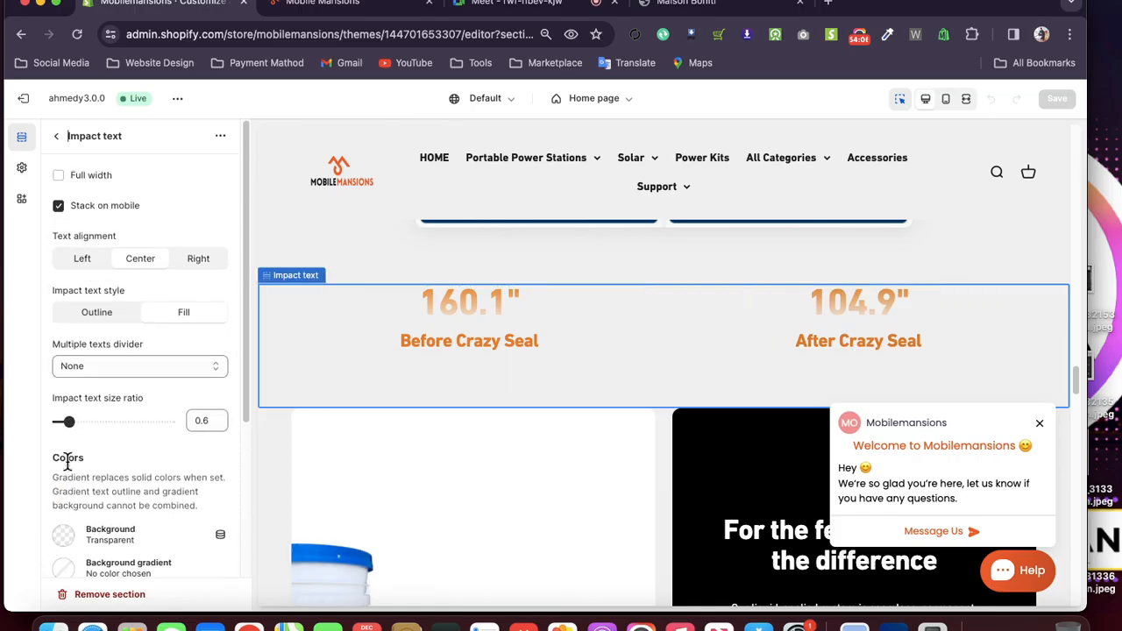
- Review the 160.1" item's impact text, subheading, content and button fields under Impact text, and return to the section list
click(58, 138)
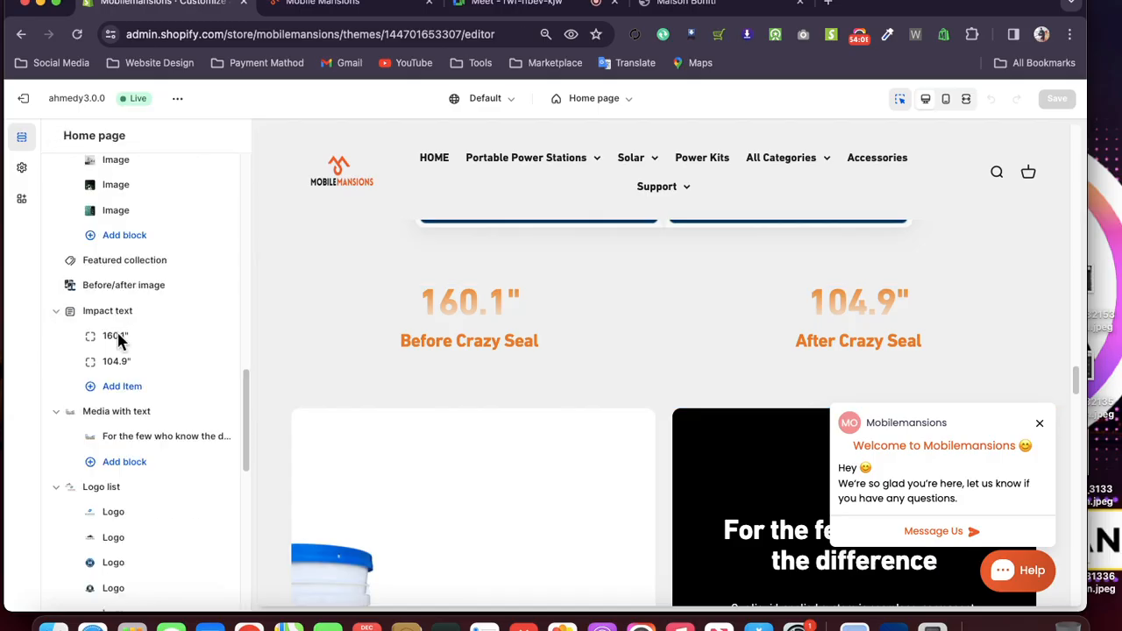
click(116, 337)
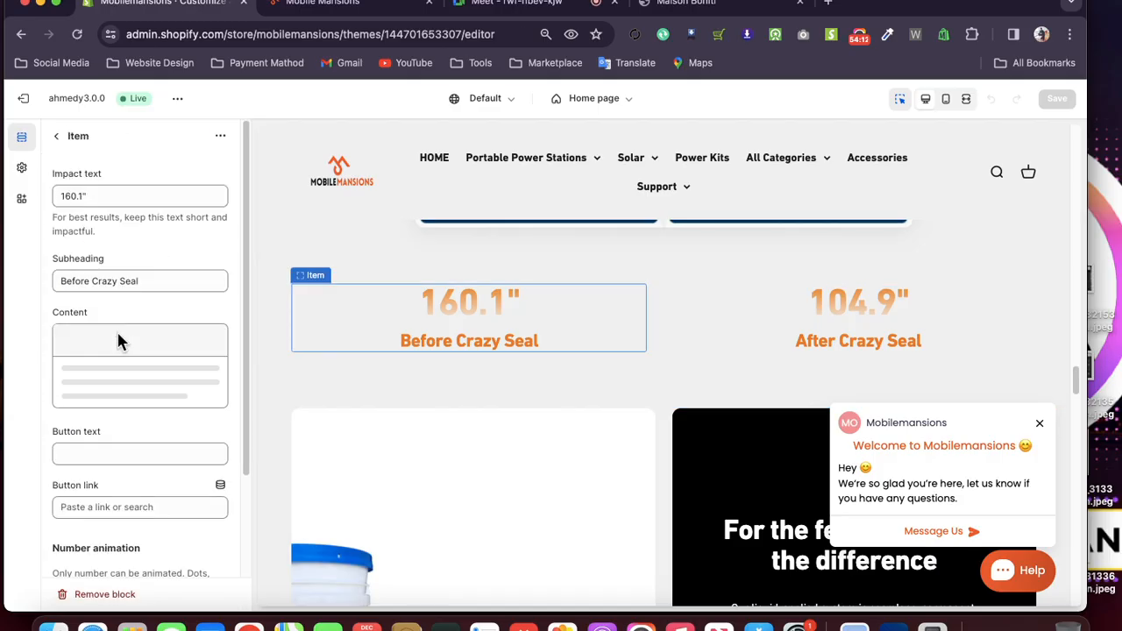
click(100, 196)
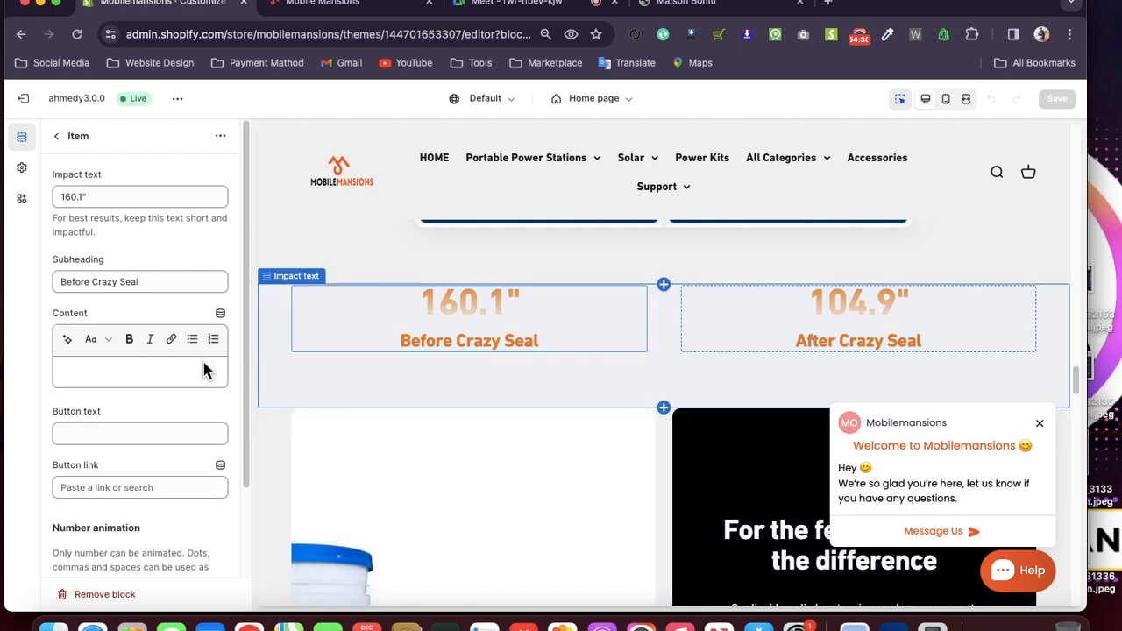
click(94, 430)
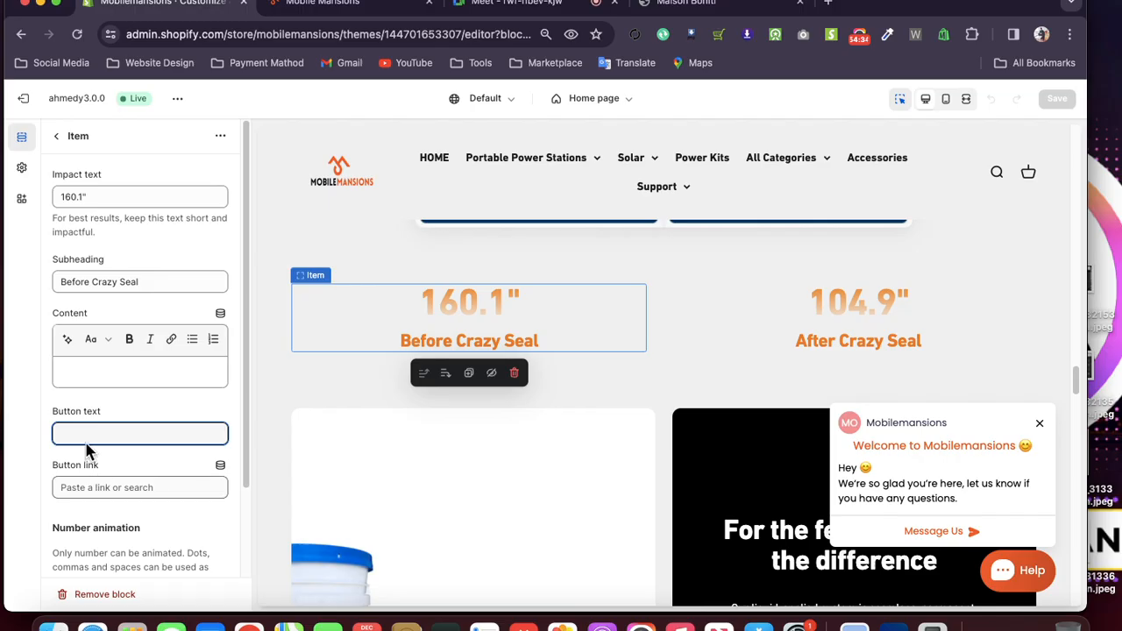
click(59, 142)
click(58, 141)
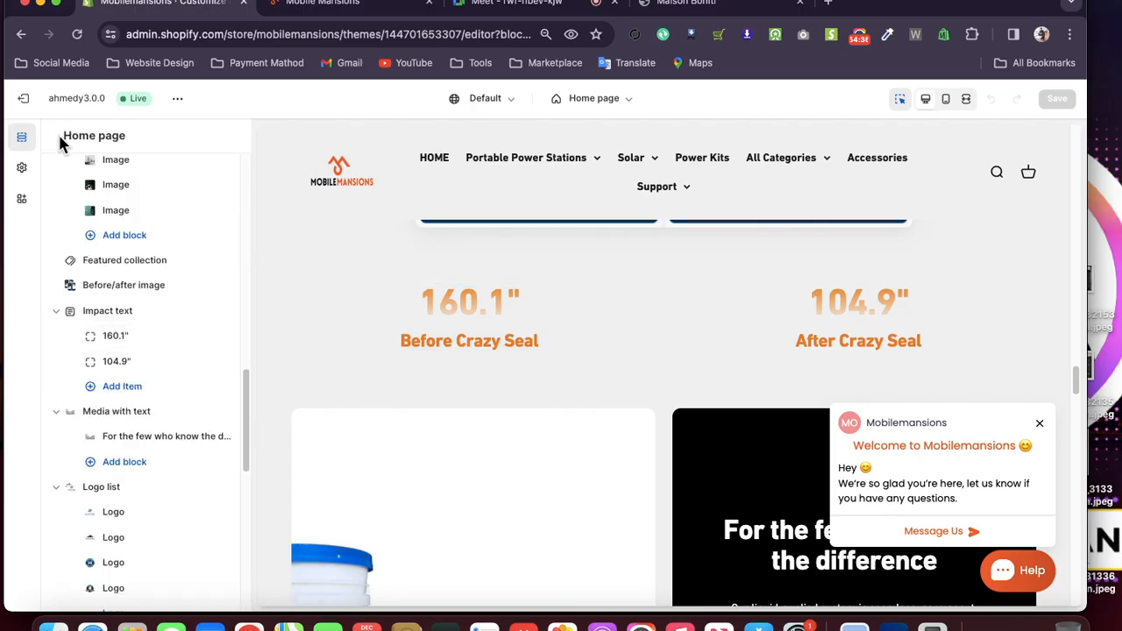
- Open the first Media with text section's settings, view it in the preview with the chat popup closed, and return to the section list
scroll(358, 343, down, 5)
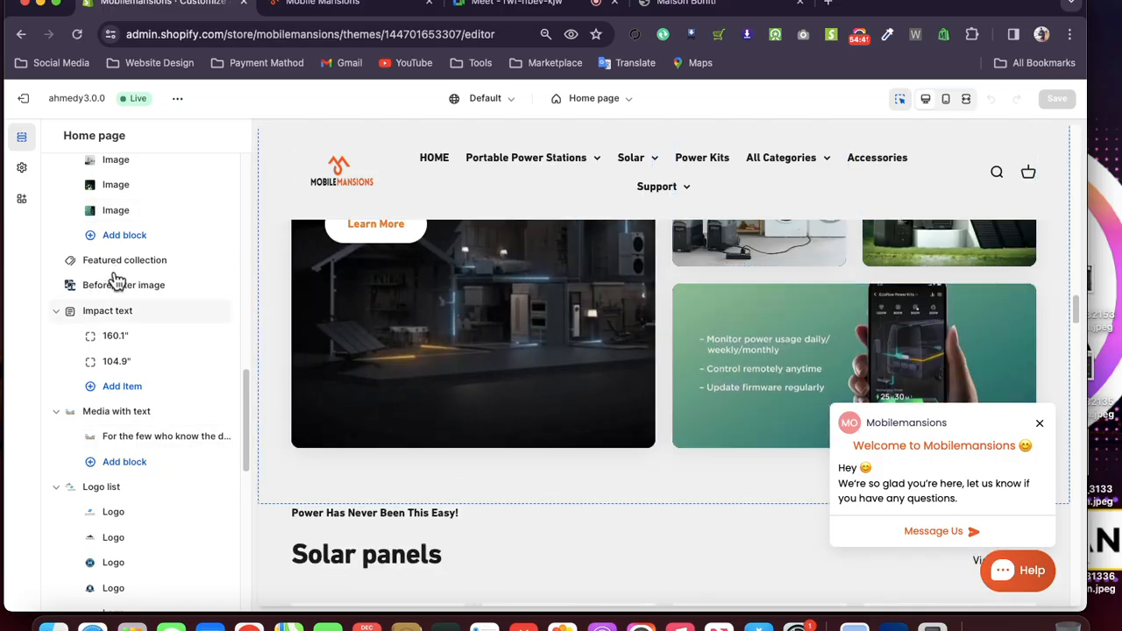
scroll(123, 412, up, 1)
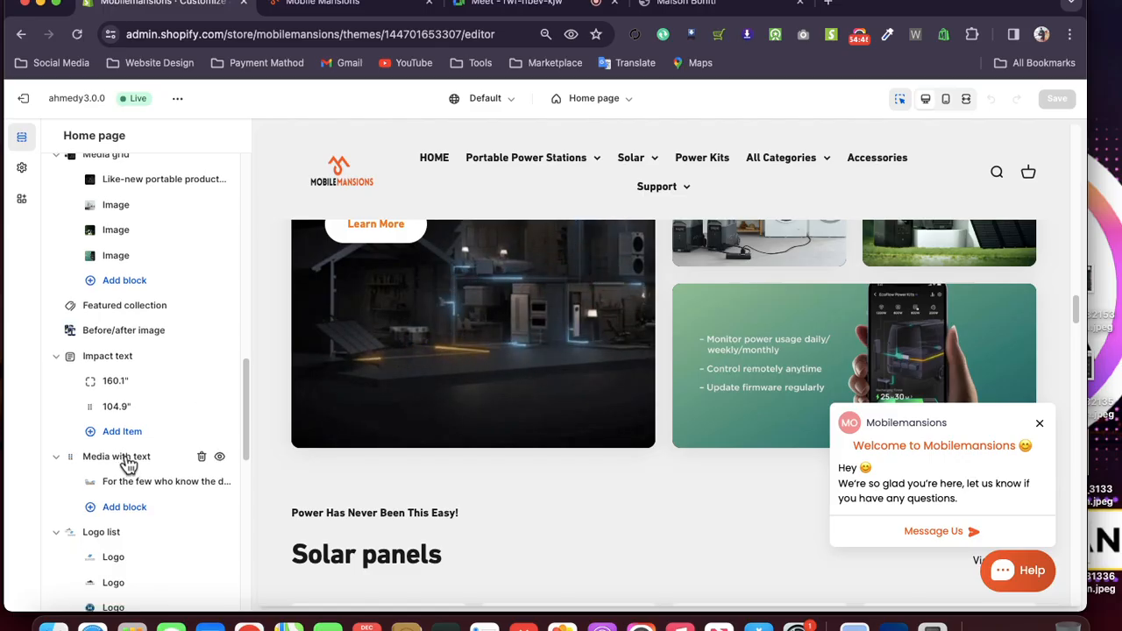
scroll(316, 398, down, 8)
scroll(265, 377, up, 1)
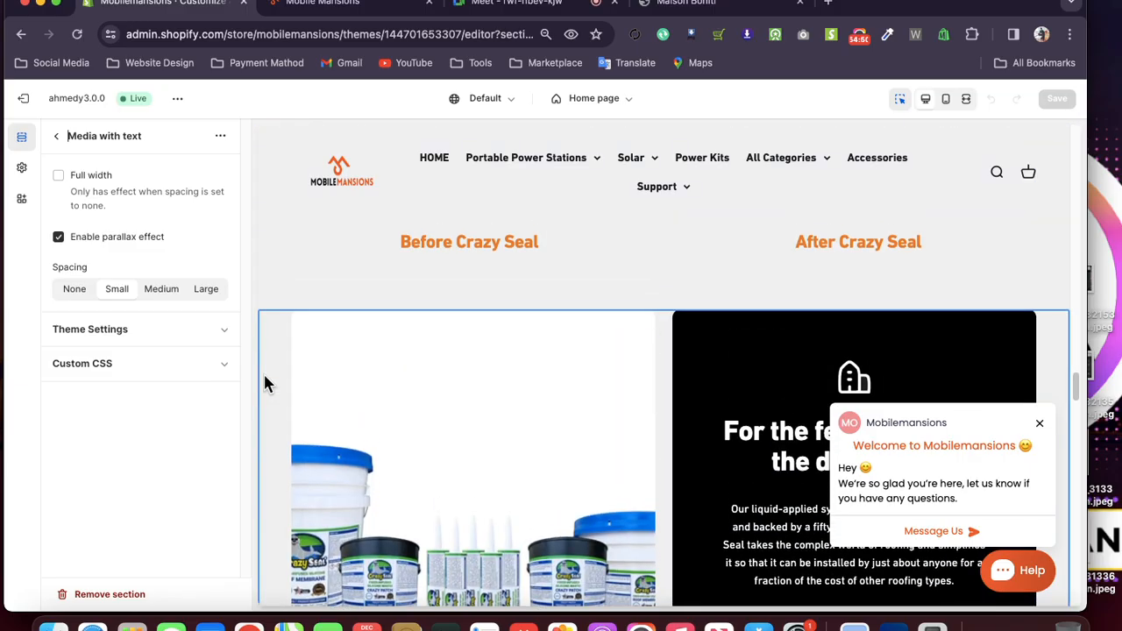
scroll(263, 371, down, 3)
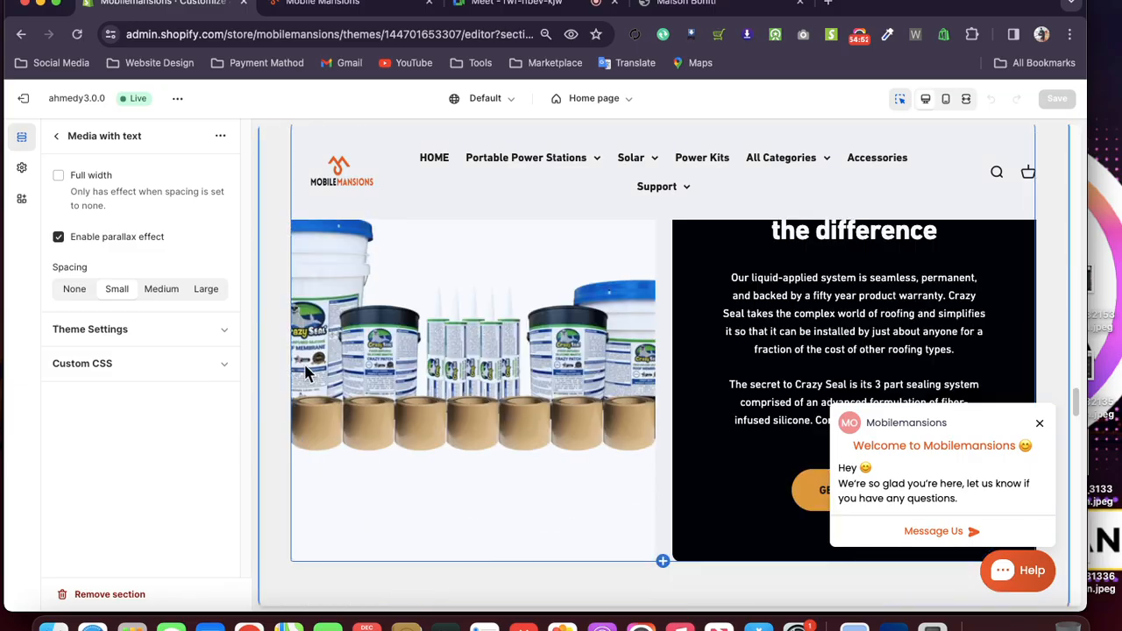
click(1041, 426)
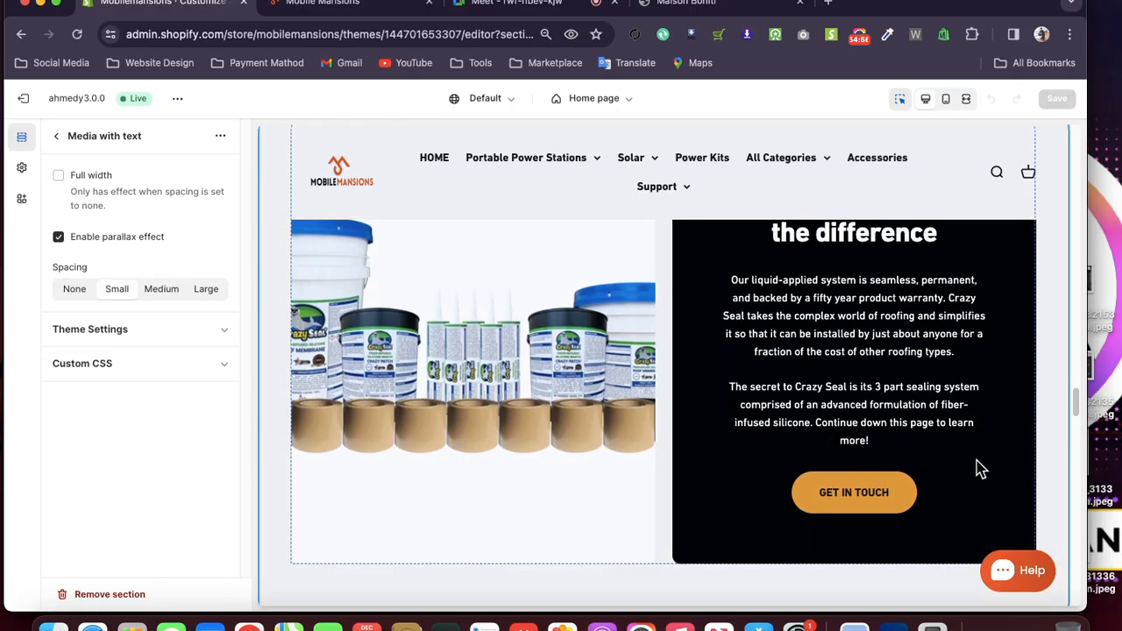
scroll(977, 469, up, 1)
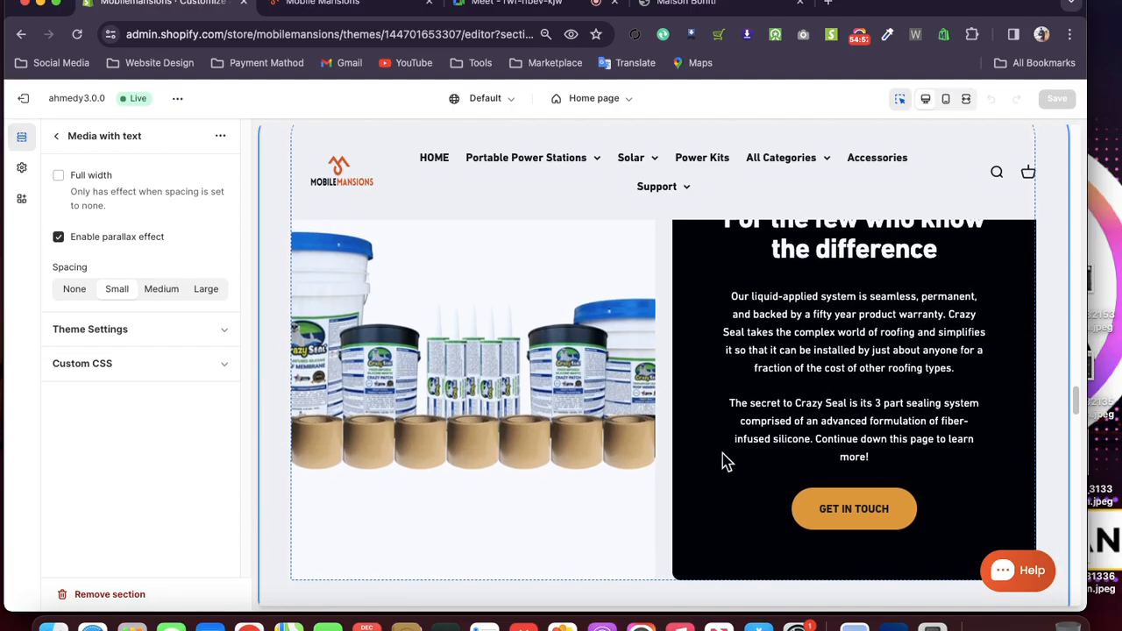
click(56, 137)
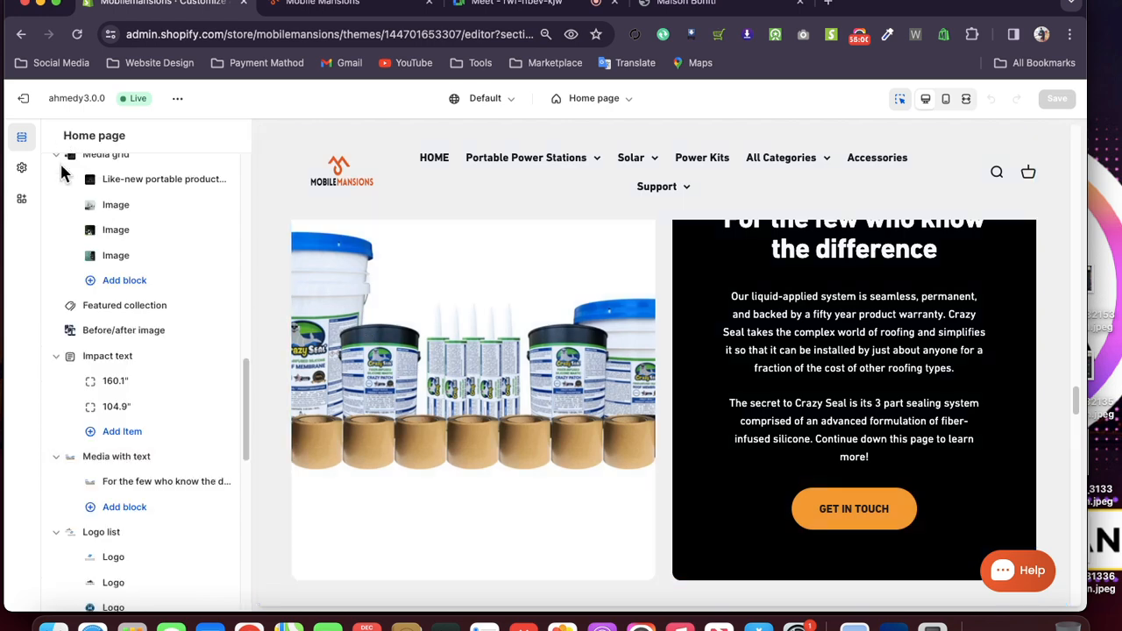
- Open the "For the few who know the difference" block and switch its image position to Right and back to Left
click(131, 488)
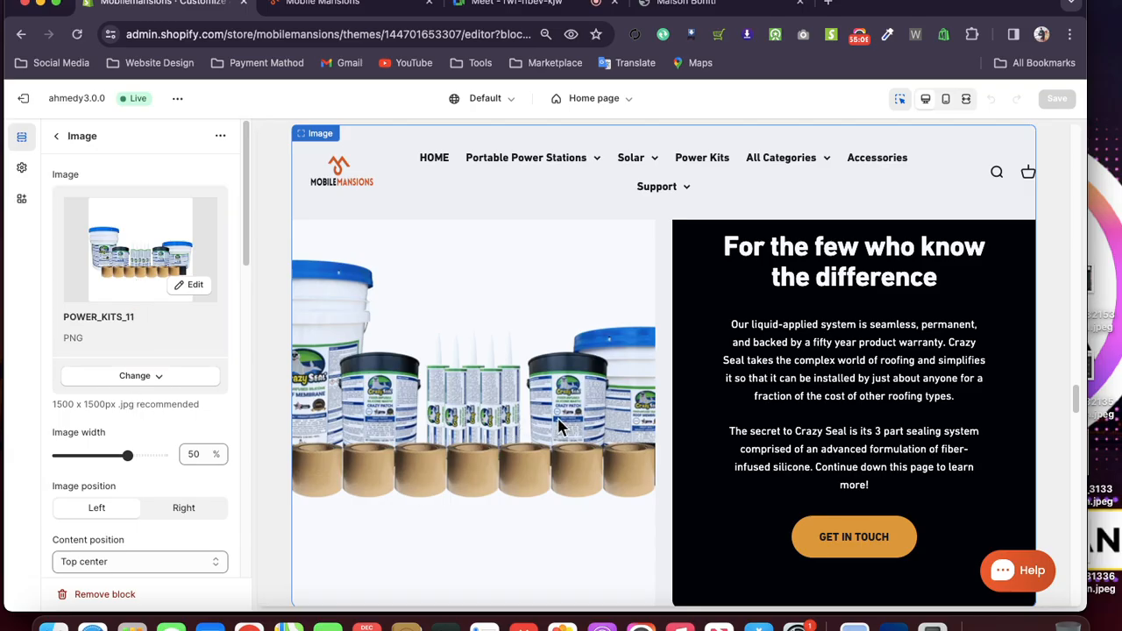
click(180, 511)
click(104, 512)
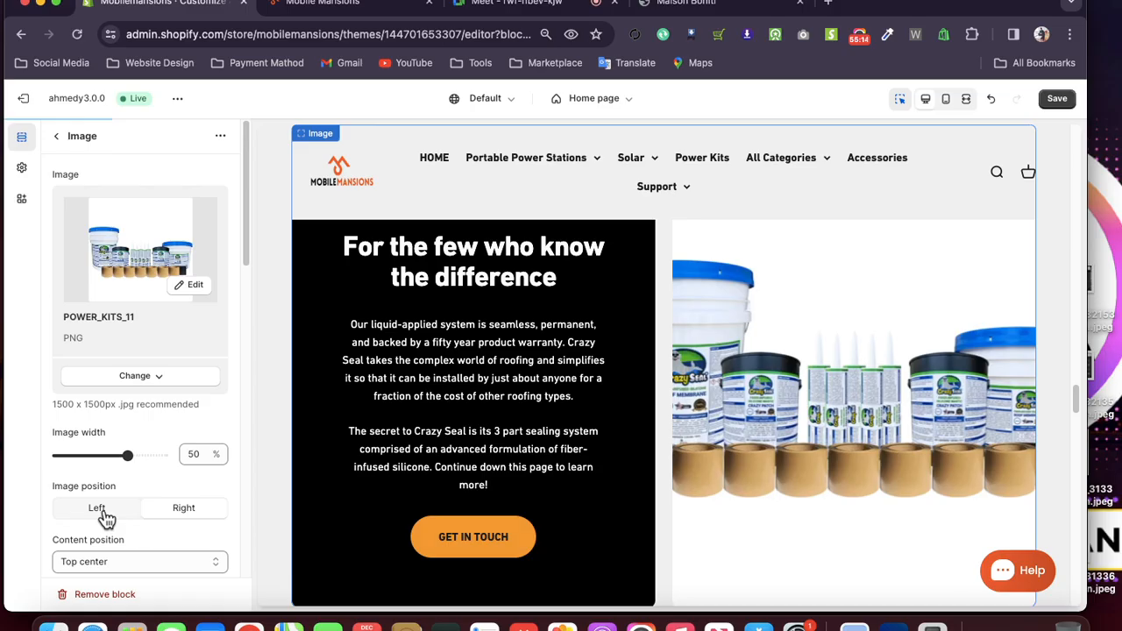
- Review the image block's icon, heading, content, button and color settings, and return to the section list
scroll(106, 517, down, 3)
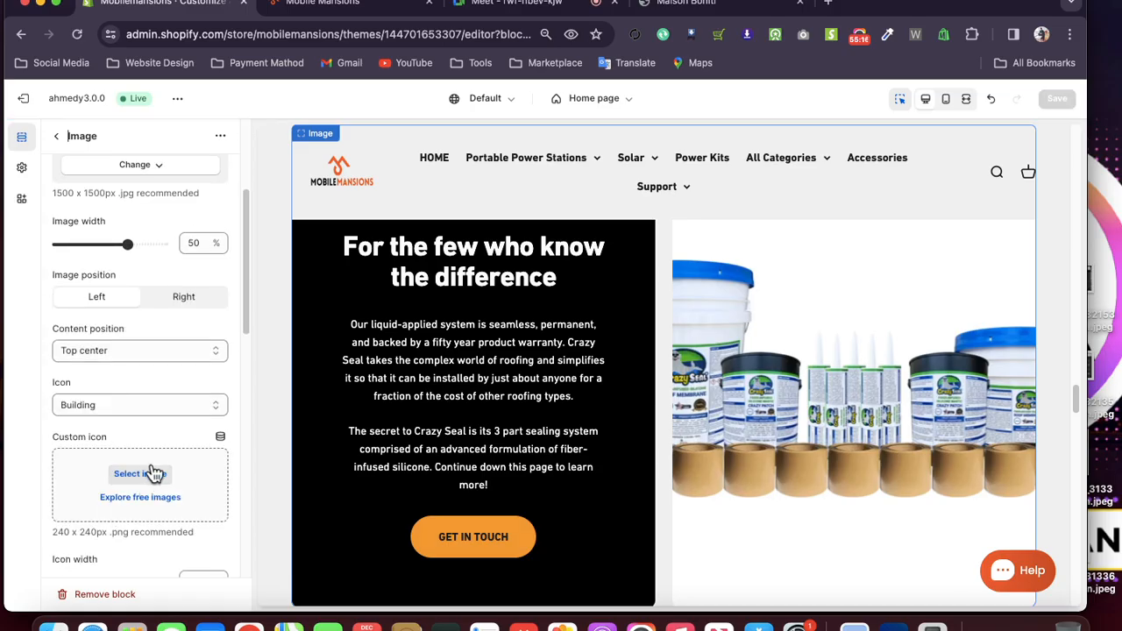
scroll(149, 368, down, 3)
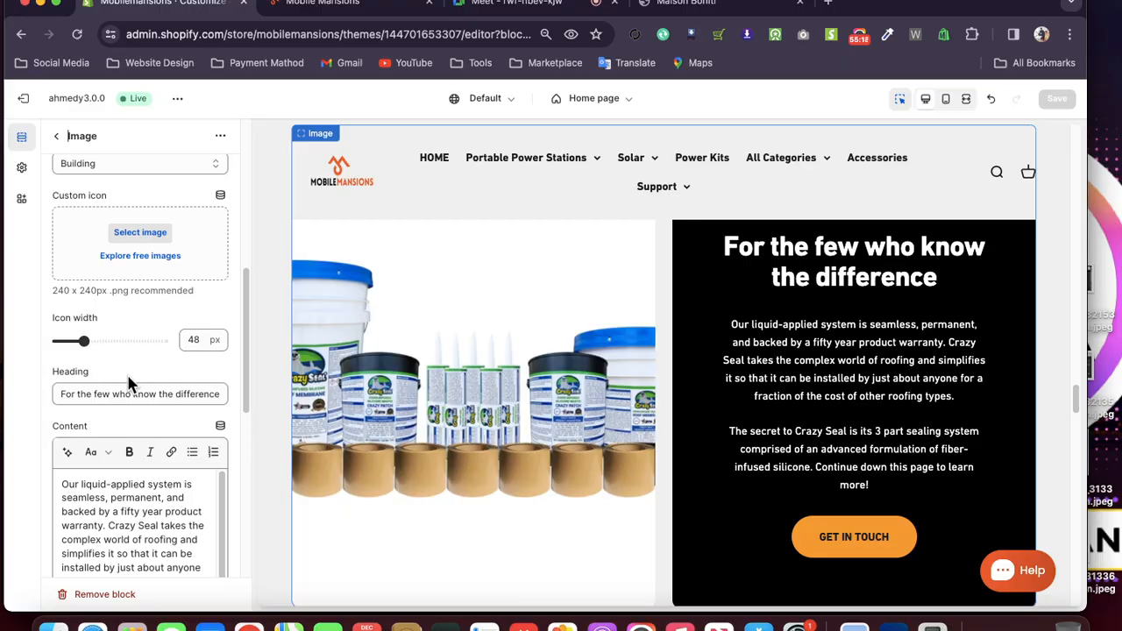
scroll(126, 383, down, 3)
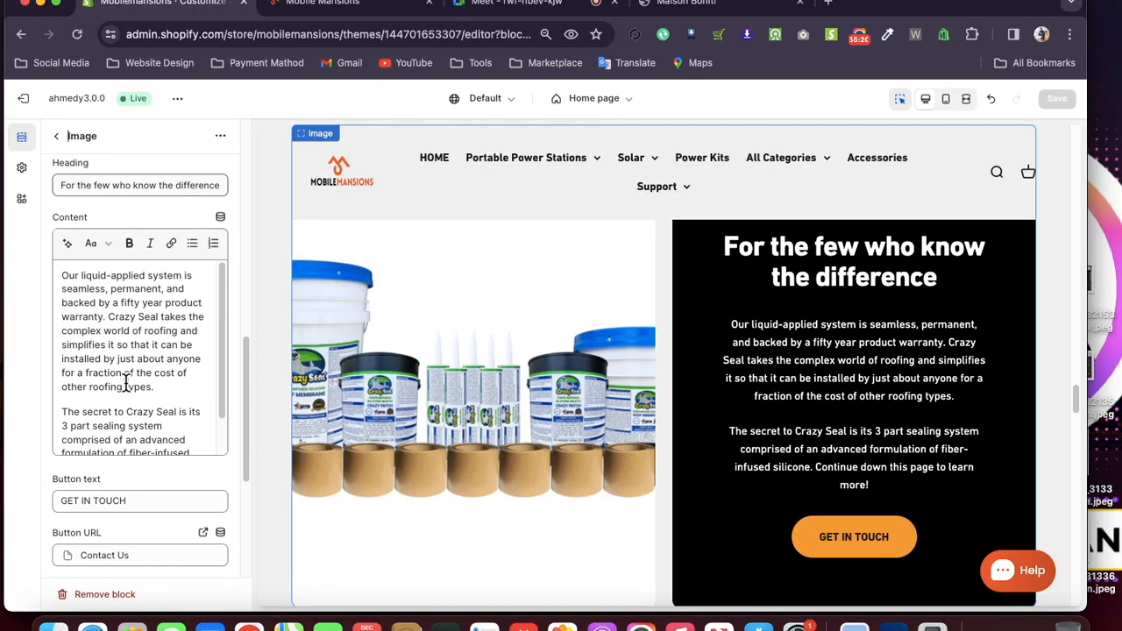
scroll(115, 386, down, 1)
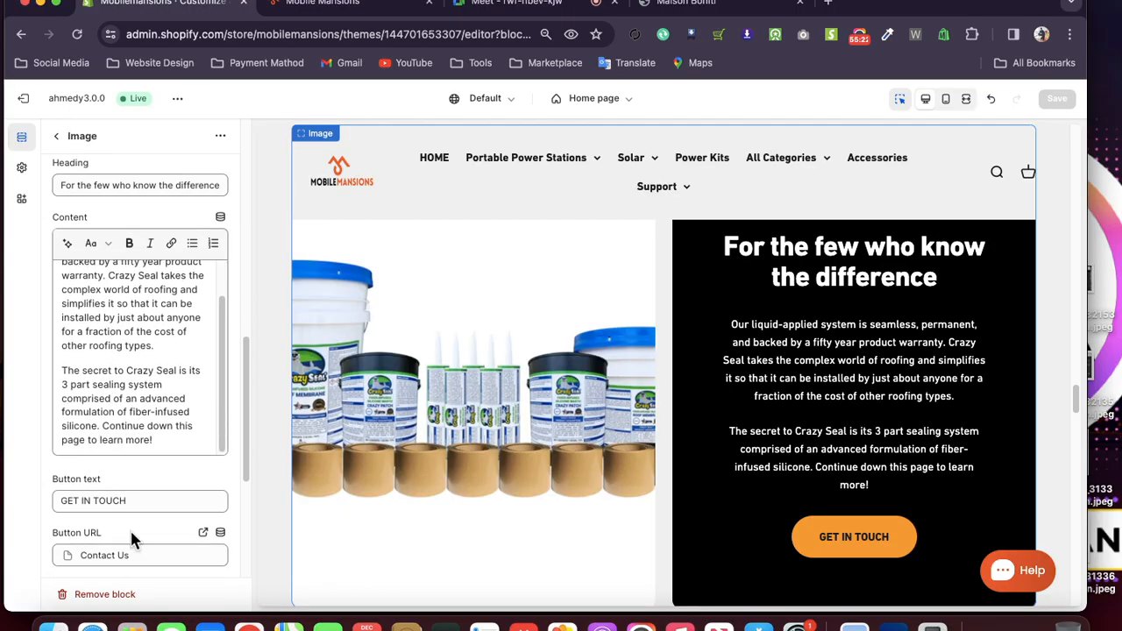
scroll(140, 502, down, 1)
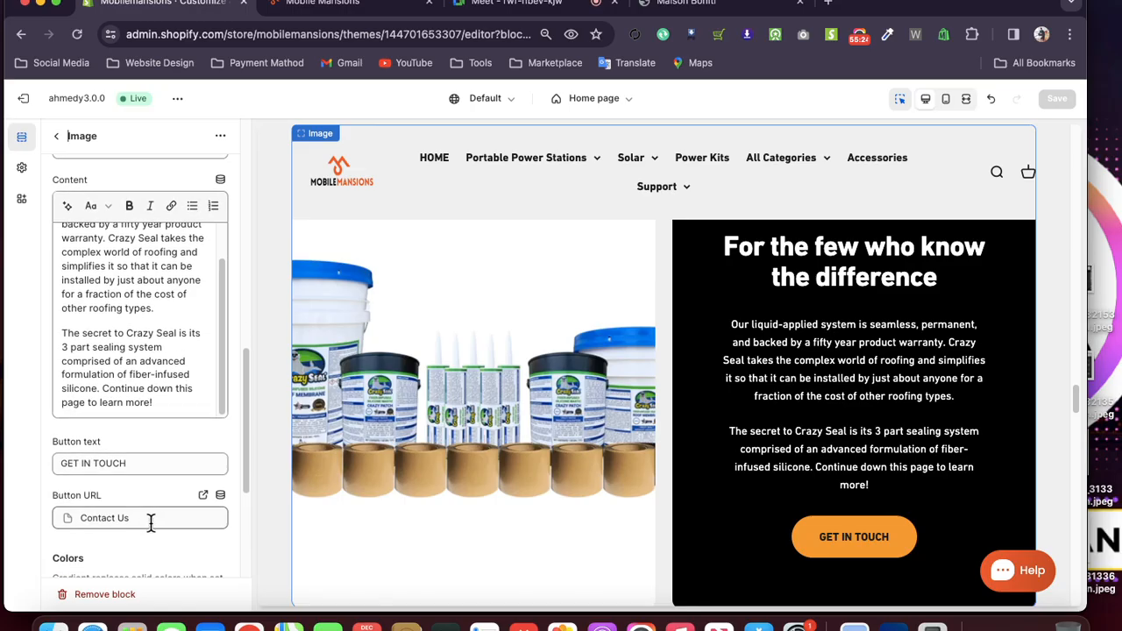
scroll(151, 522, down, 3)
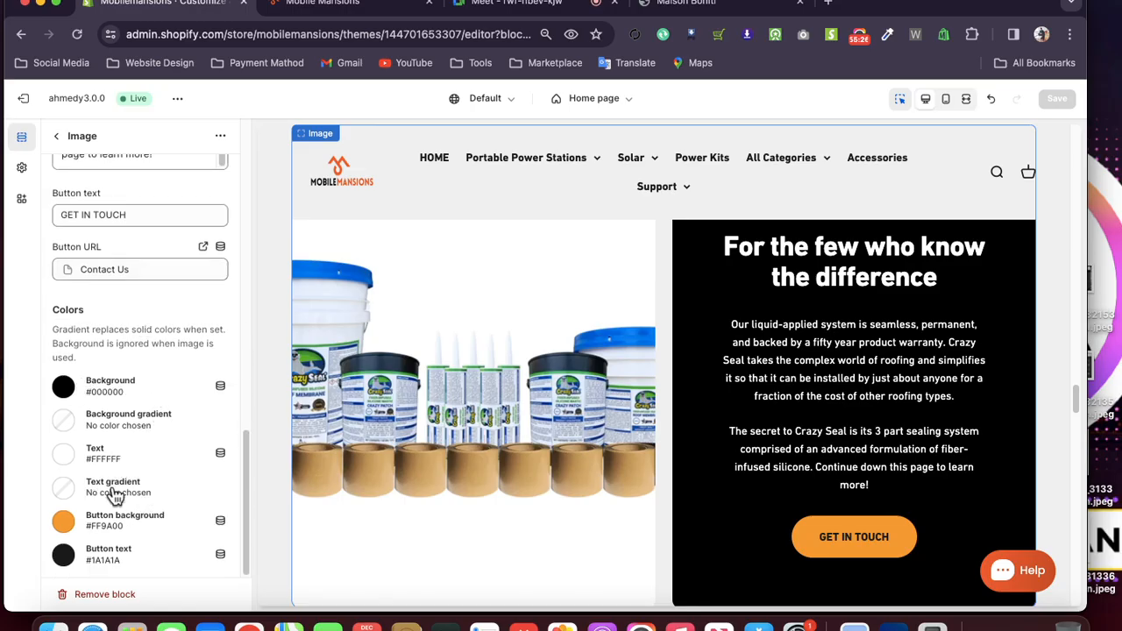
scroll(105, 403, up, 10)
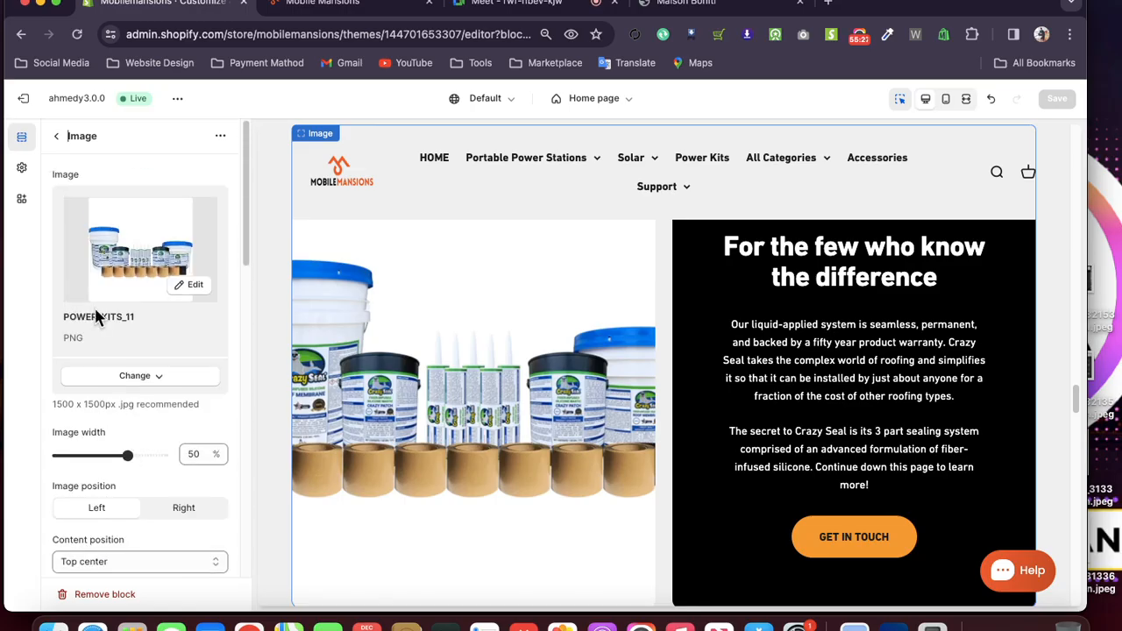
click(56, 136)
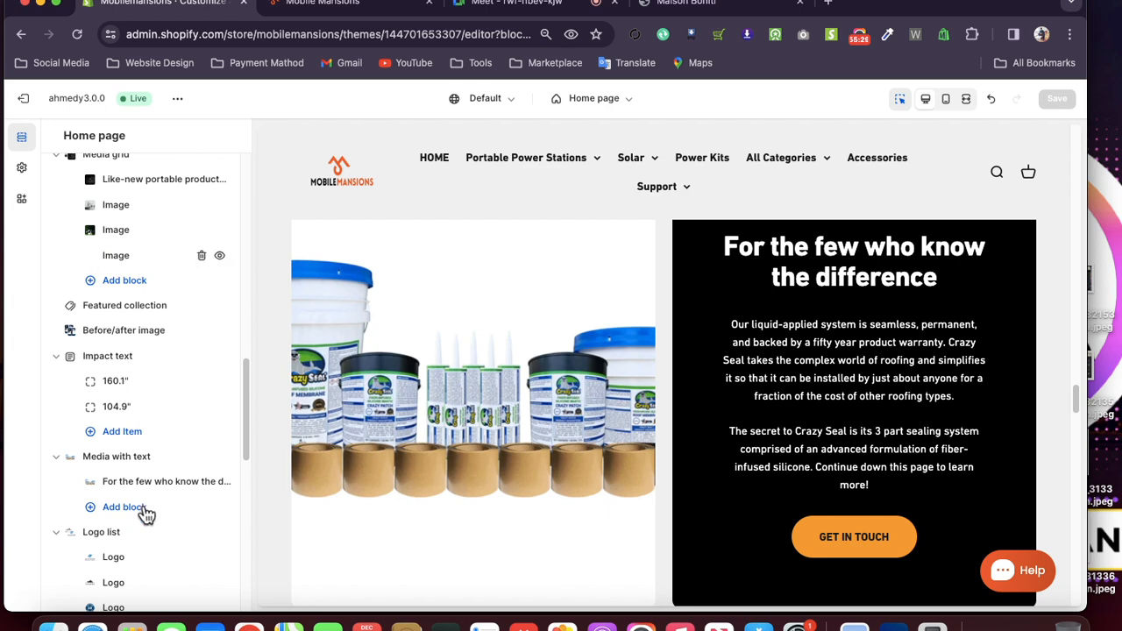
- Examine the Logo list section and its logo blocks in the section list and the preview
scroll(148, 473, down, 1)
scroll(380, 443, down, 3)
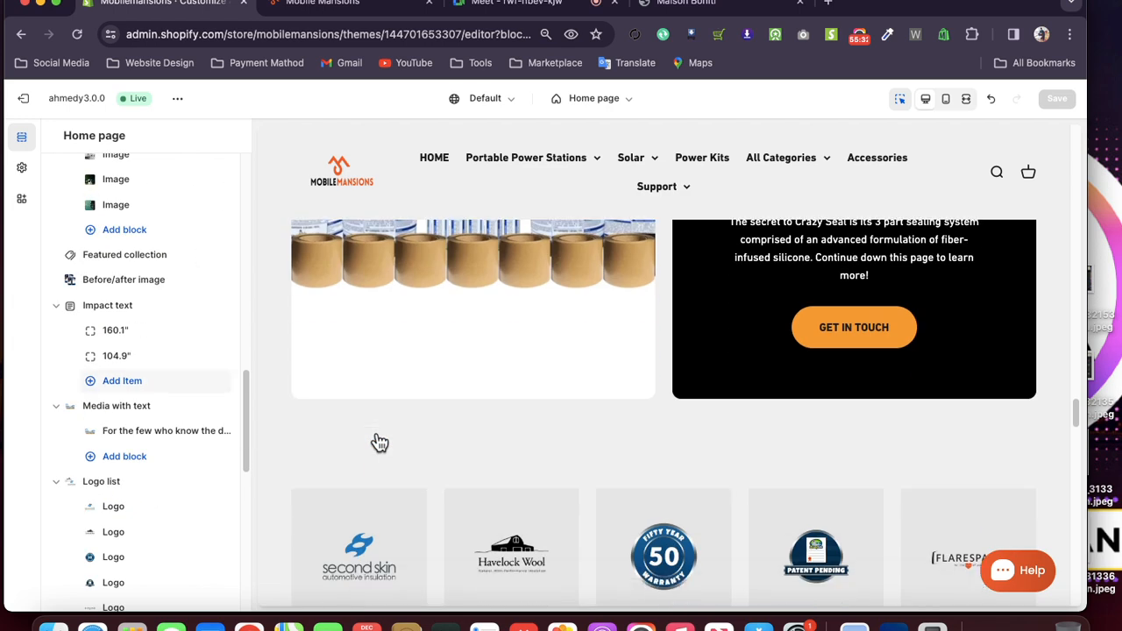
scroll(380, 443, down, 2)
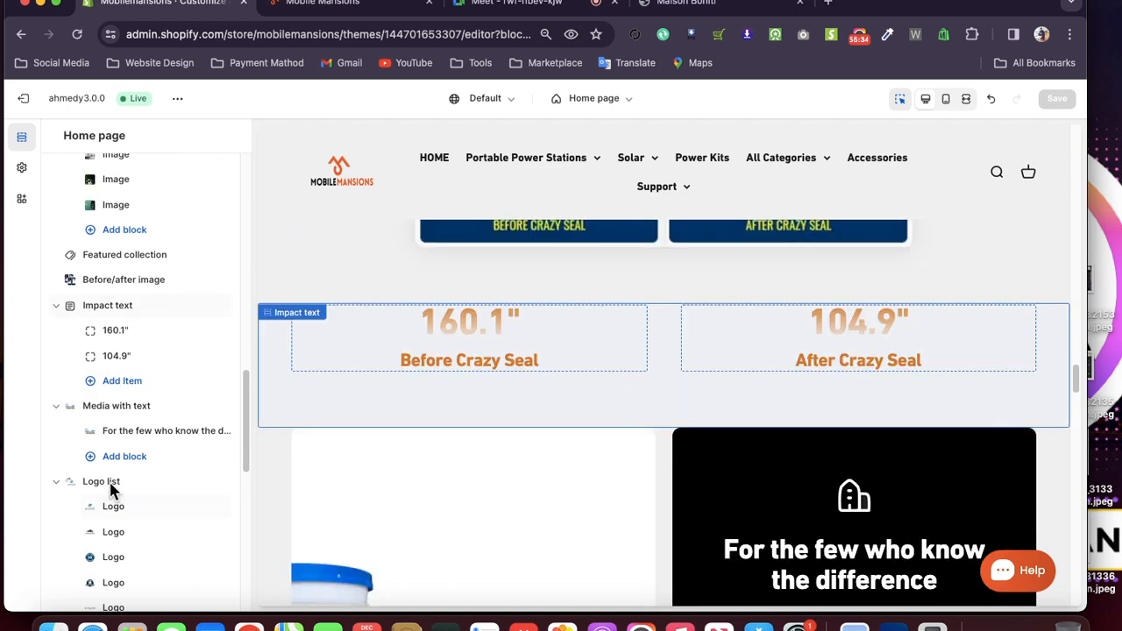
scroll(371, 426, down, 2)
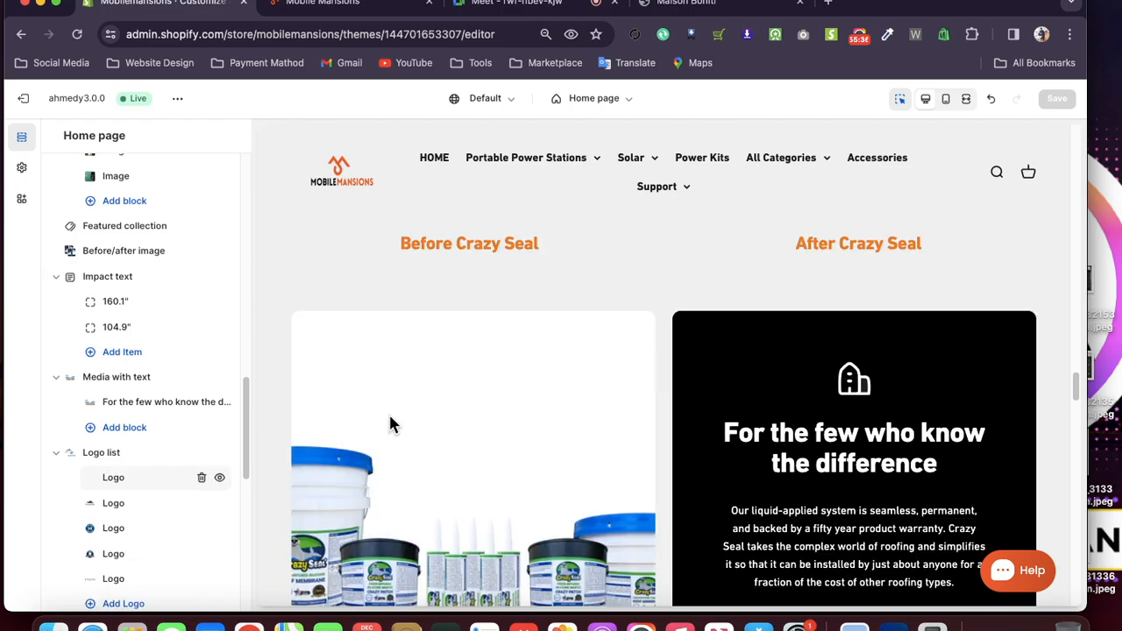
scroll(388, 412, down, 5)
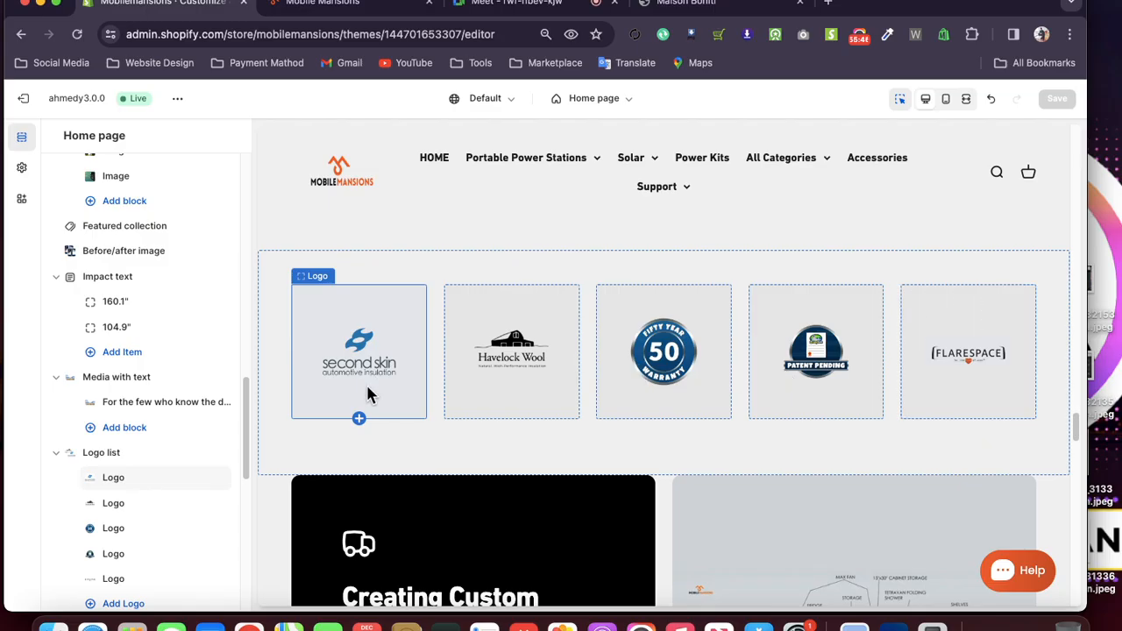
scroll(176, 452, down, 1)
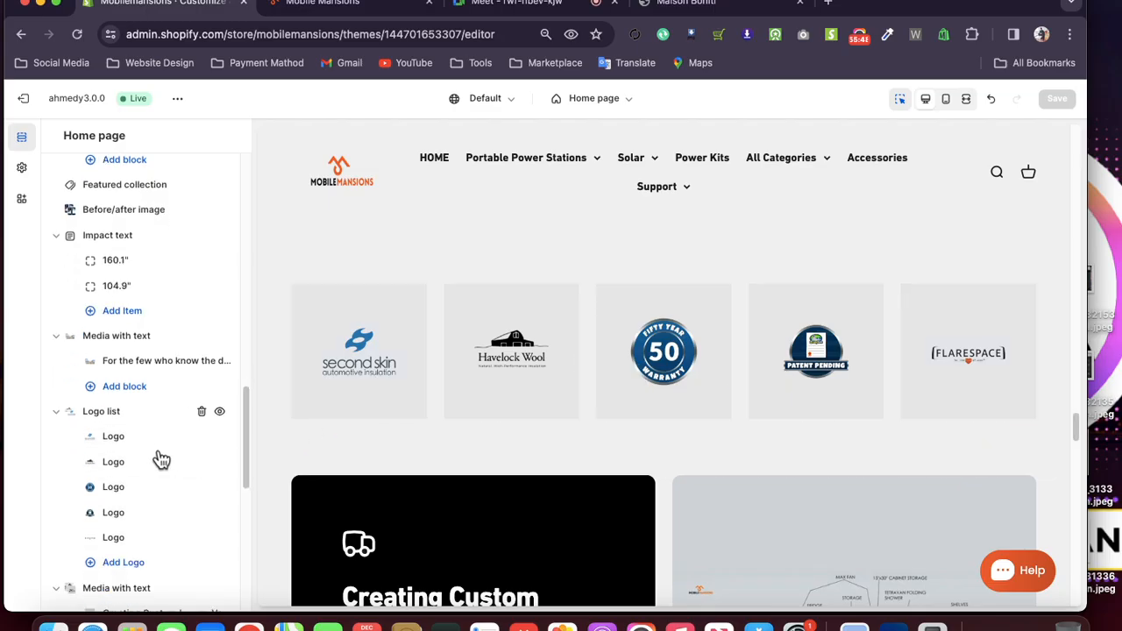
- View the second Media with text section, with its "Creating Custom Luxury VanLife Builds" block, in the preview
scroll(119, 424, down, 1)
scroll(116, 423, down, 3)
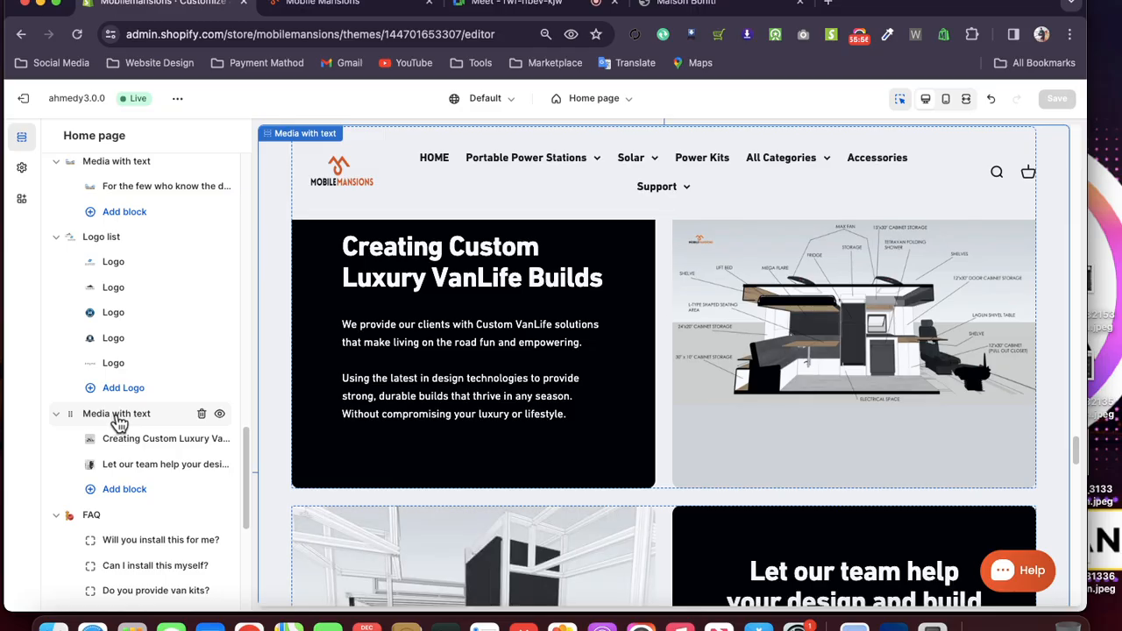
scroll(121, 426, up, 1)
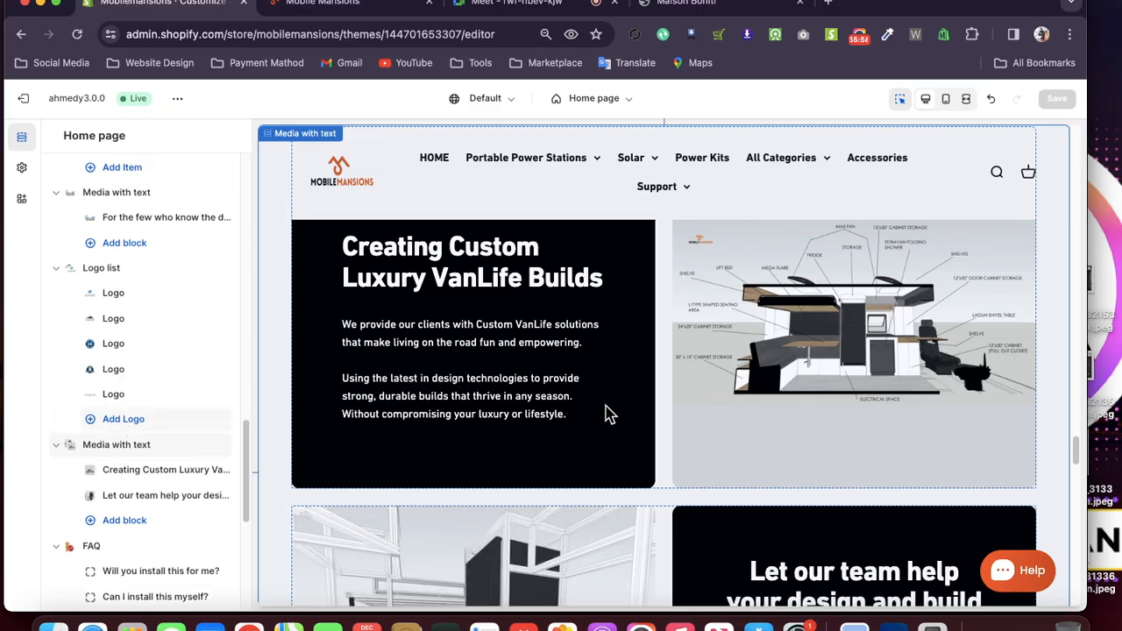
scroll(873, 379, down, 1)
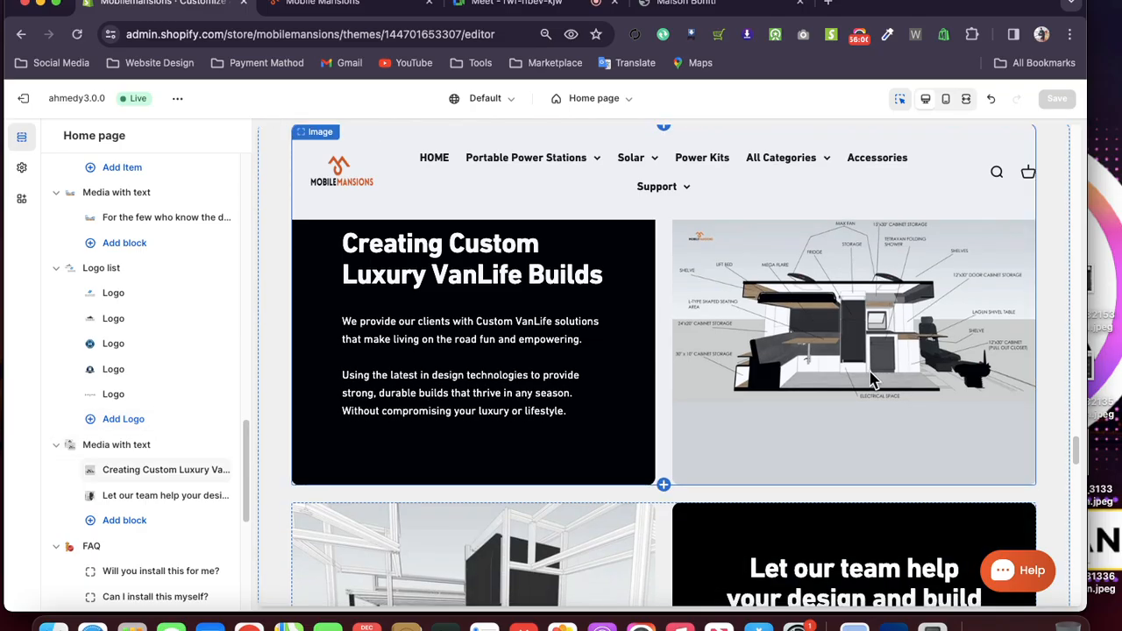
- View the "Let our team help your design and build your Mobile Mansion" block of the second Media with text section in the preview
scroll(873, 379, down, 2)
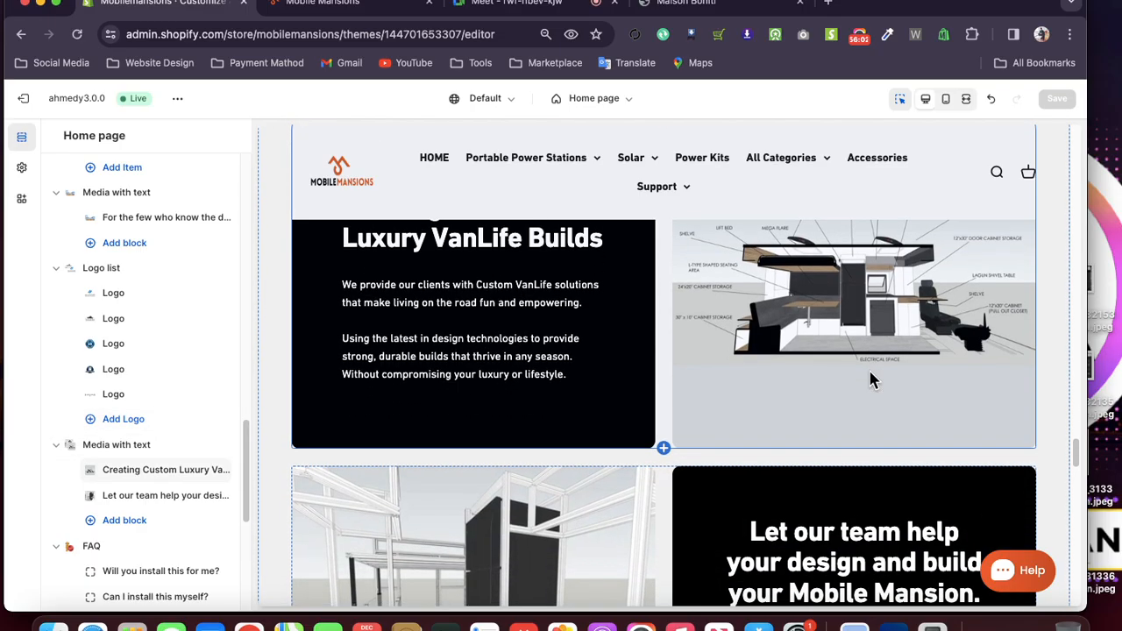
scroll(871, 378, down, 2)
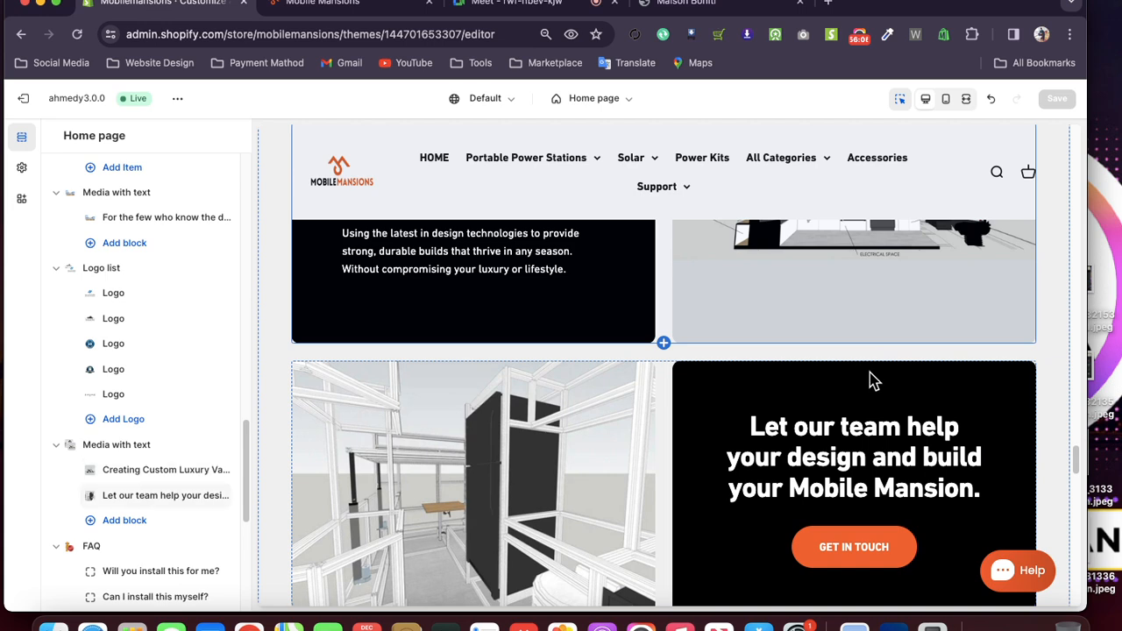
scroll(874, 379, down, 1)
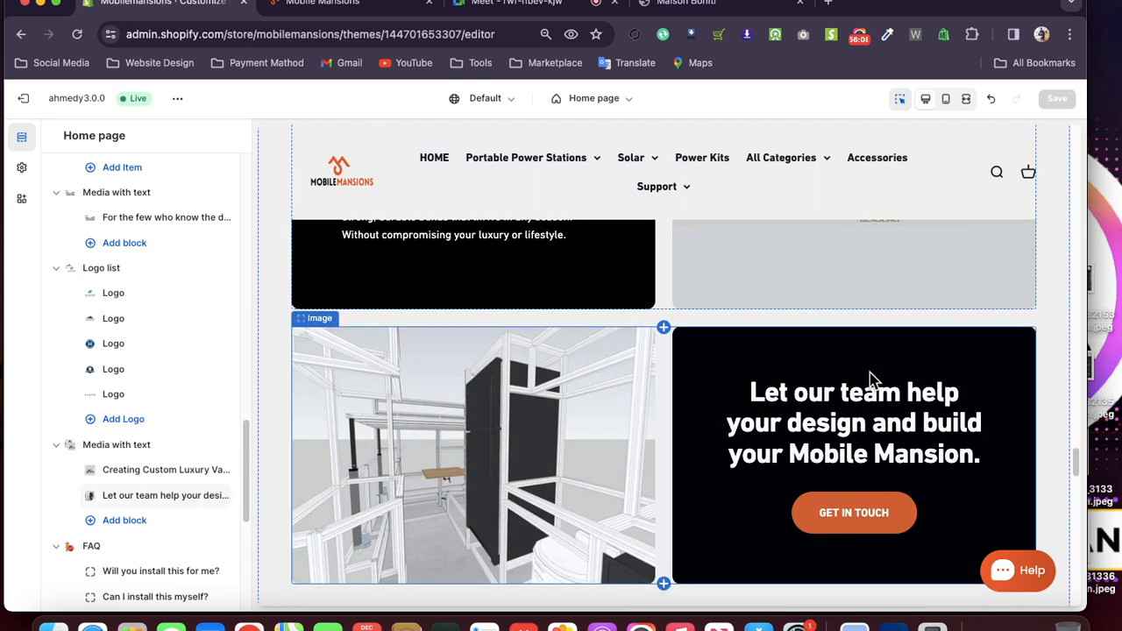
scroll(870, 379, down, 5)
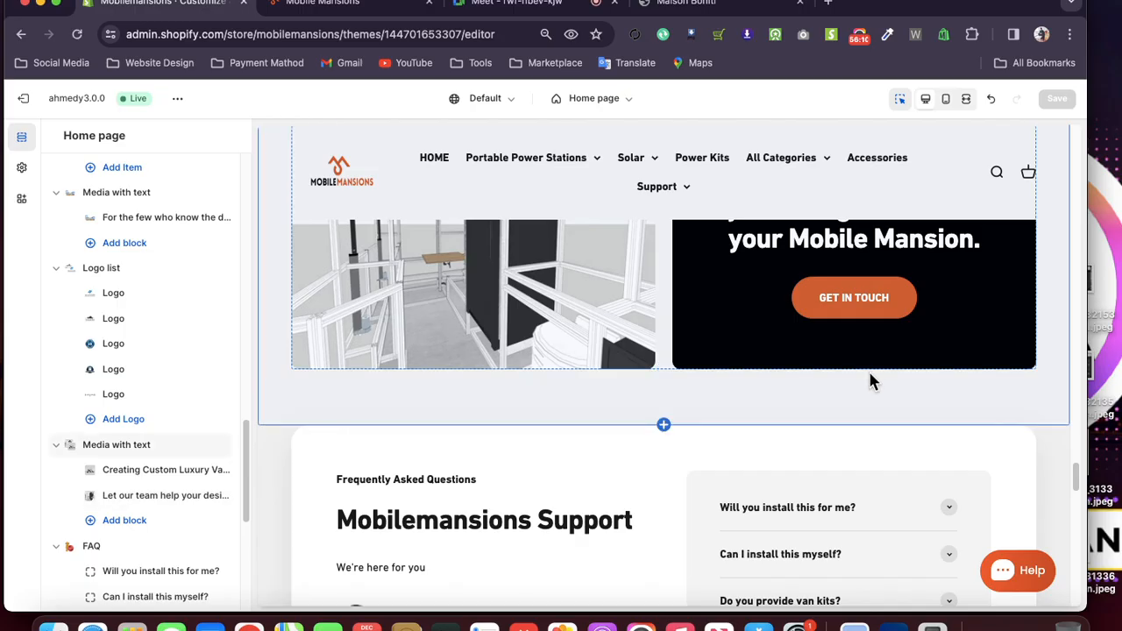
scroll(870, 379, up, 1)
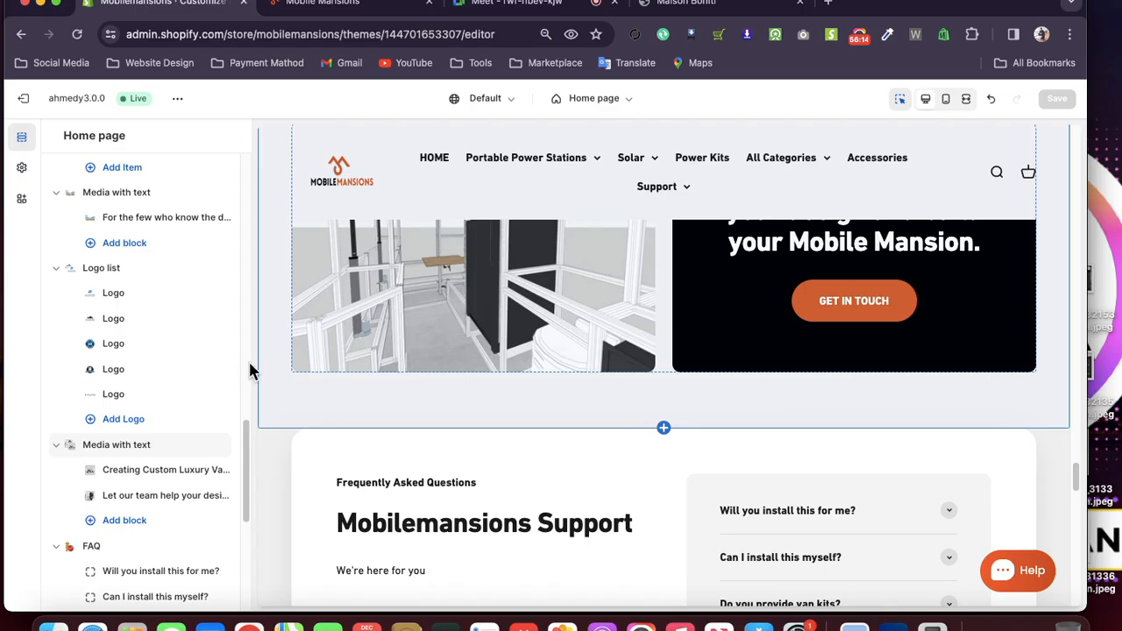
- Examine the FAQ section and its question items in the preview and section list, down to Recently viewed products
scroll(252, 412, down, 2)
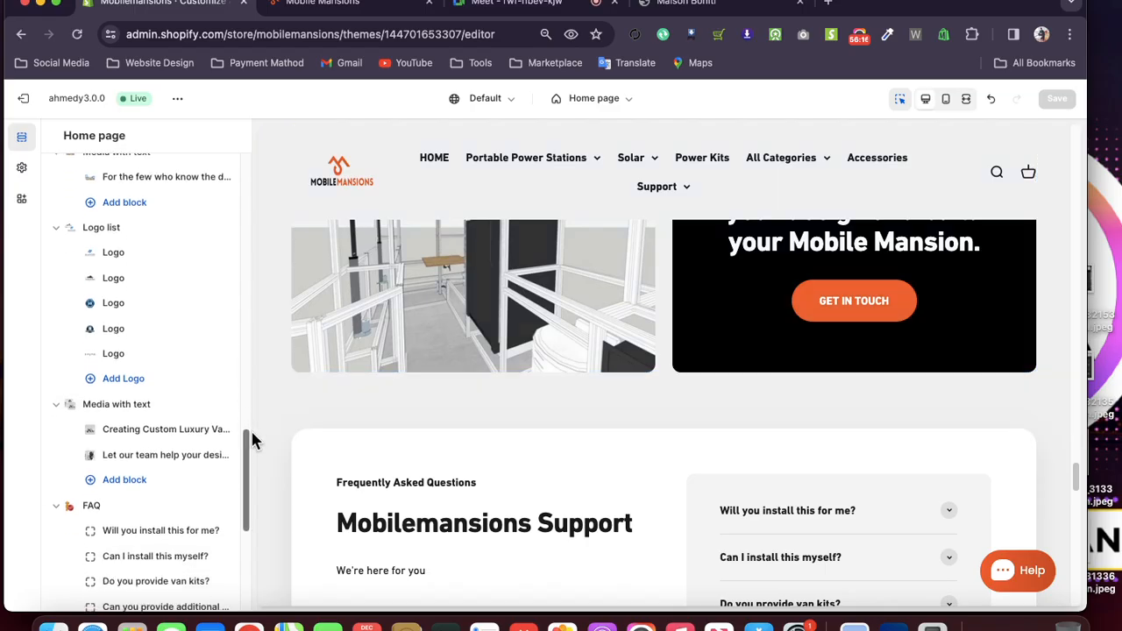
scroll(250, 433, down, 1)
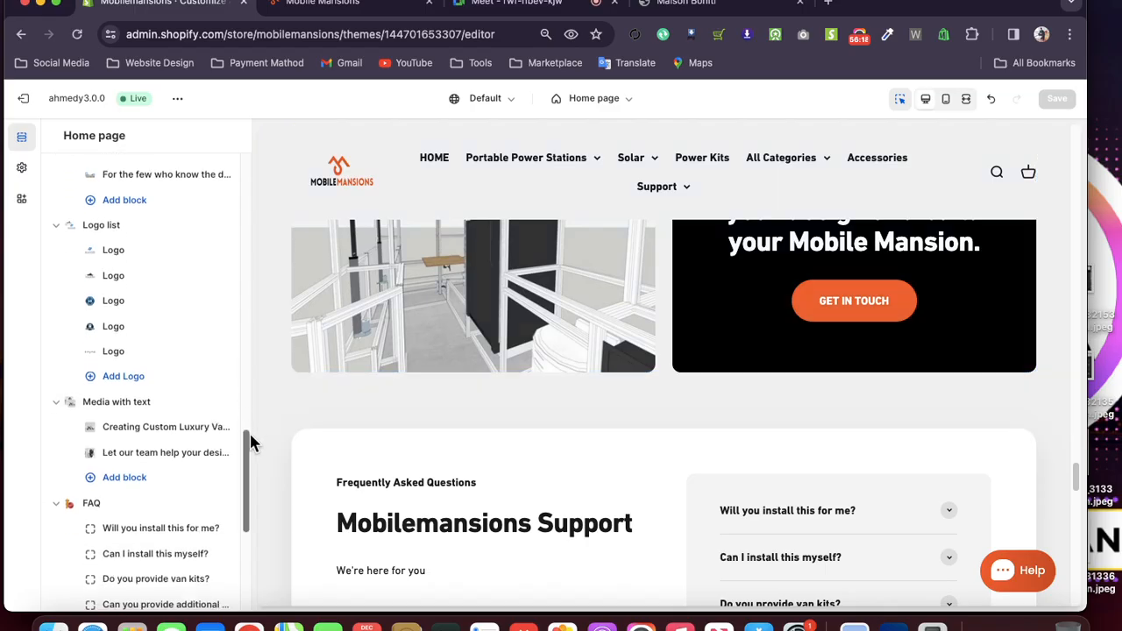
scroll(526, 359, down, 4)
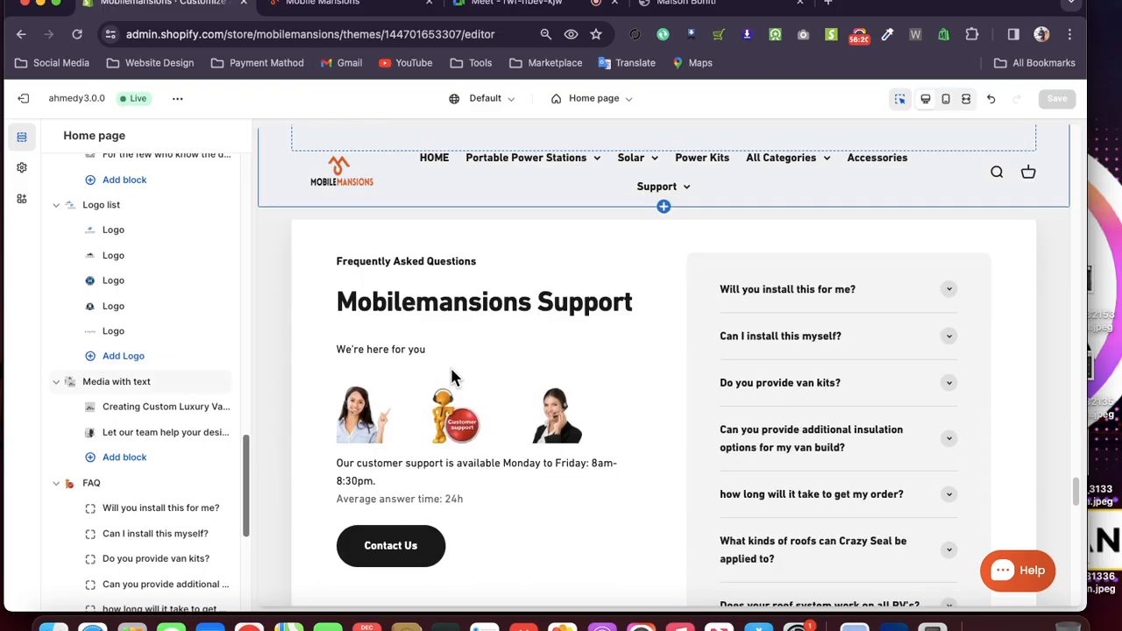
scroll(173, 442, down, 6)
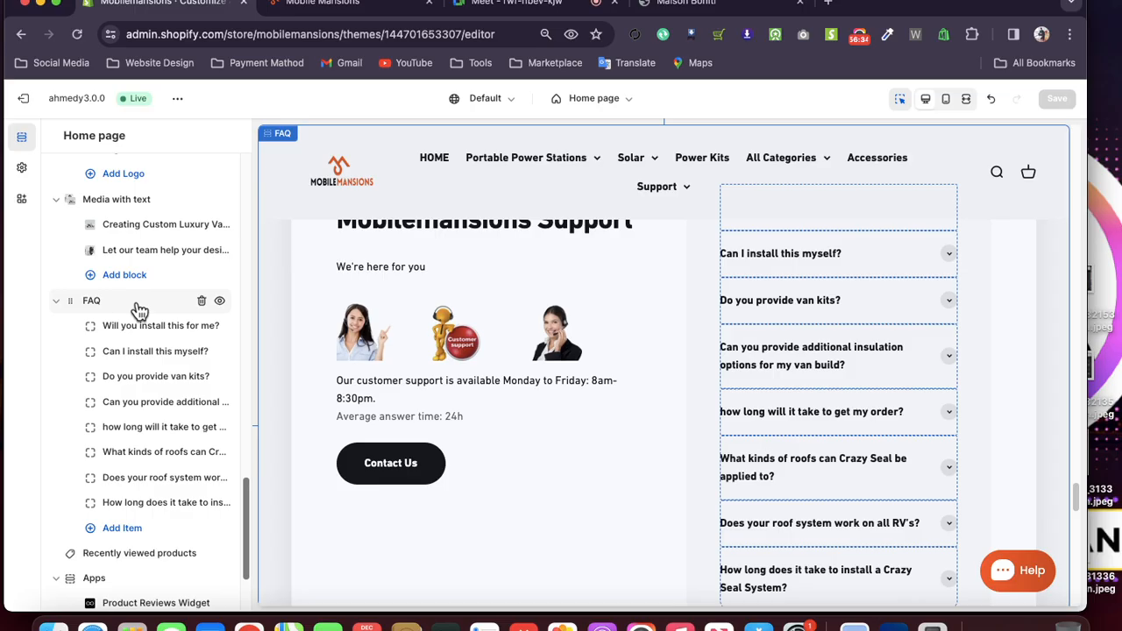
scroll(141, 325, down, 2)
scroll(184, 347, down, 3)
scroll(284, 353, down, 4)
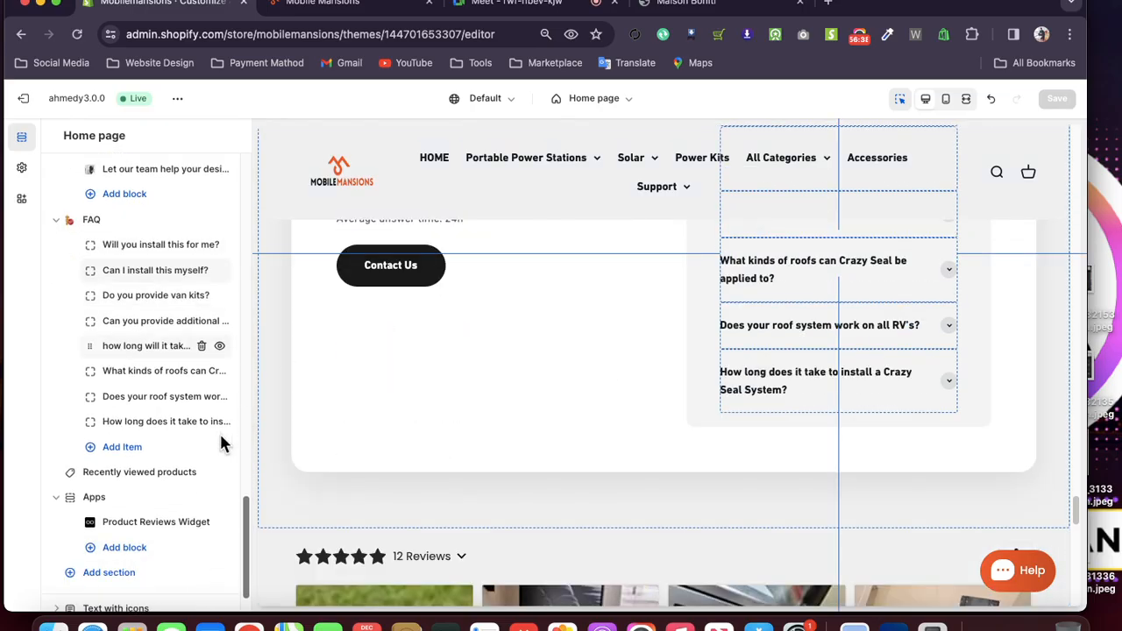
scroll(196, 451, down, 2)
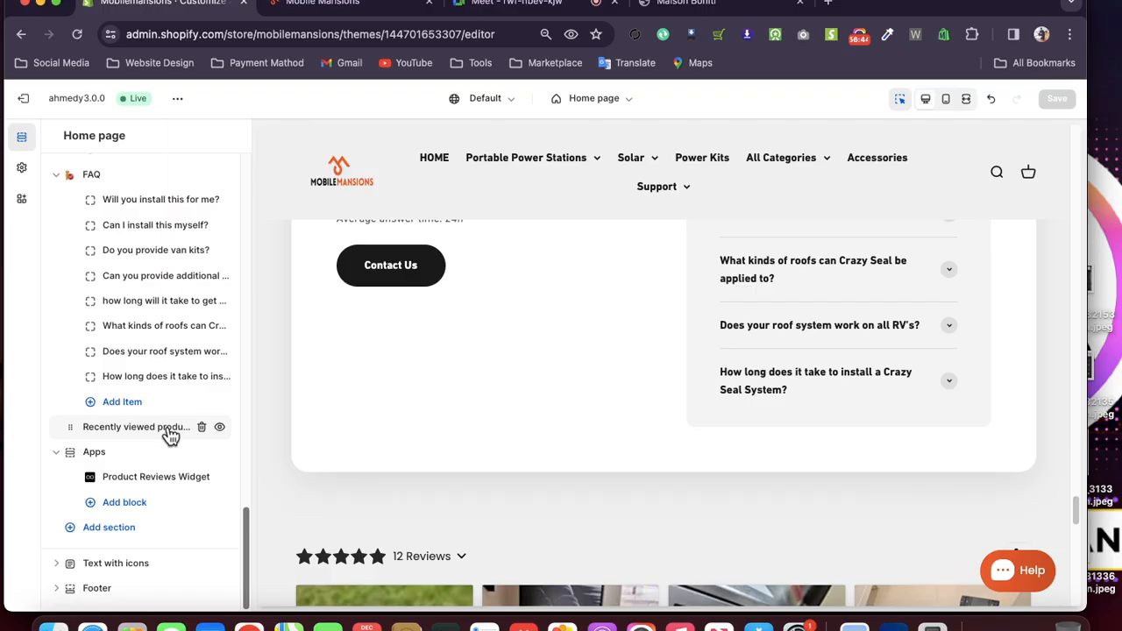
- Switch to the live Mobilemansions storefront and view the EcoFlow 160W Solar Panel product page from the Solar panels collection
click(326, 9)
scroll(500, 376, down, 10)
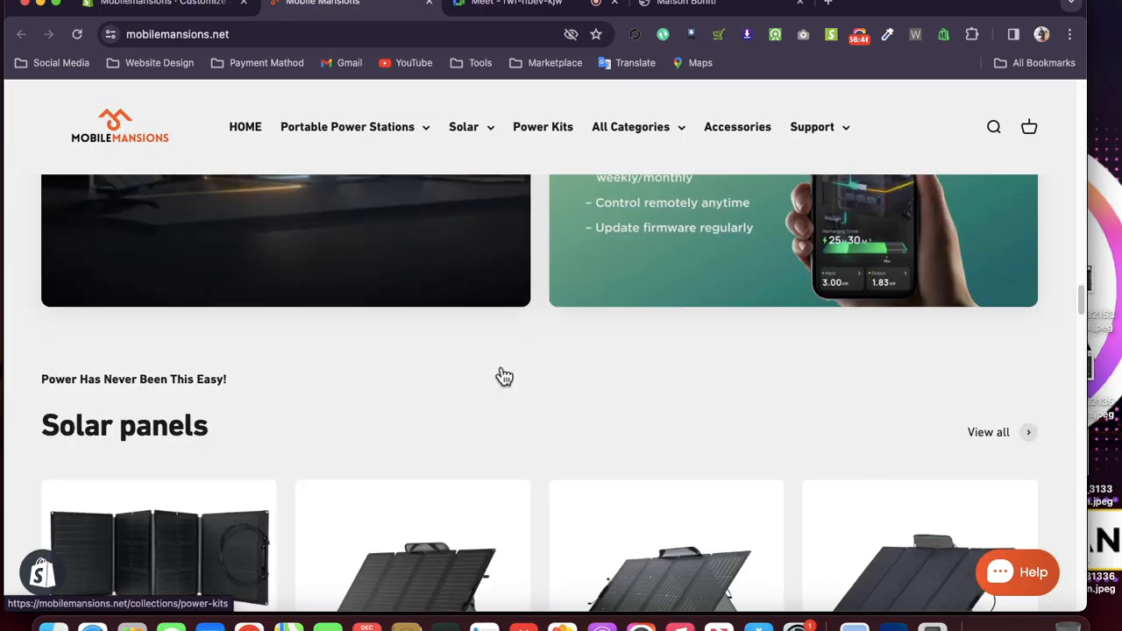
scroll(338, 351, up, 4)
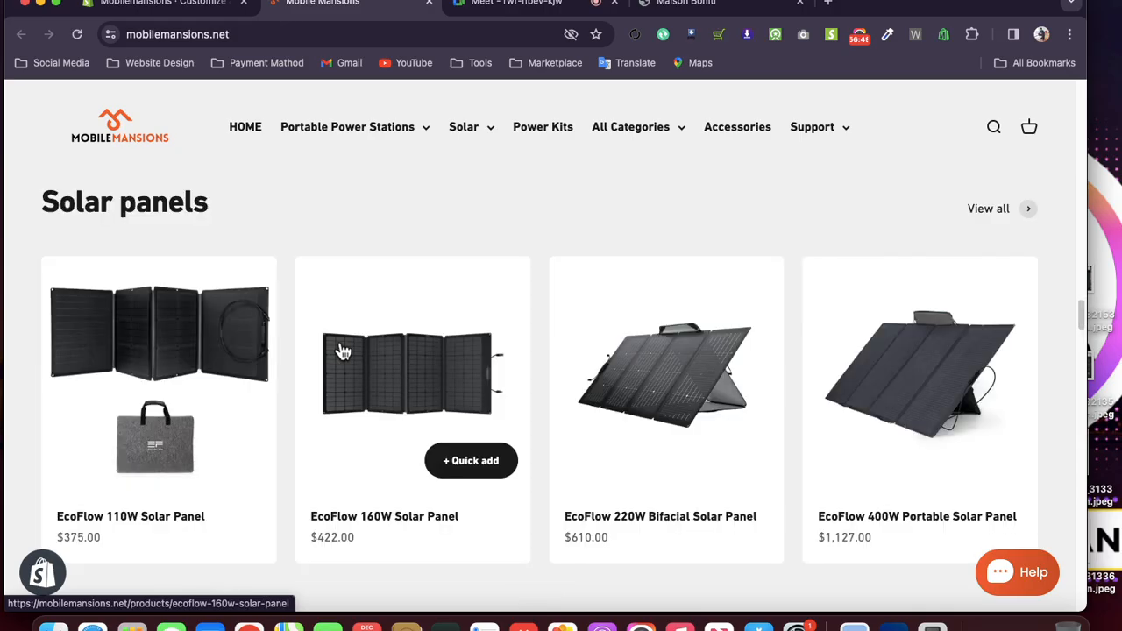
click(414, 391)
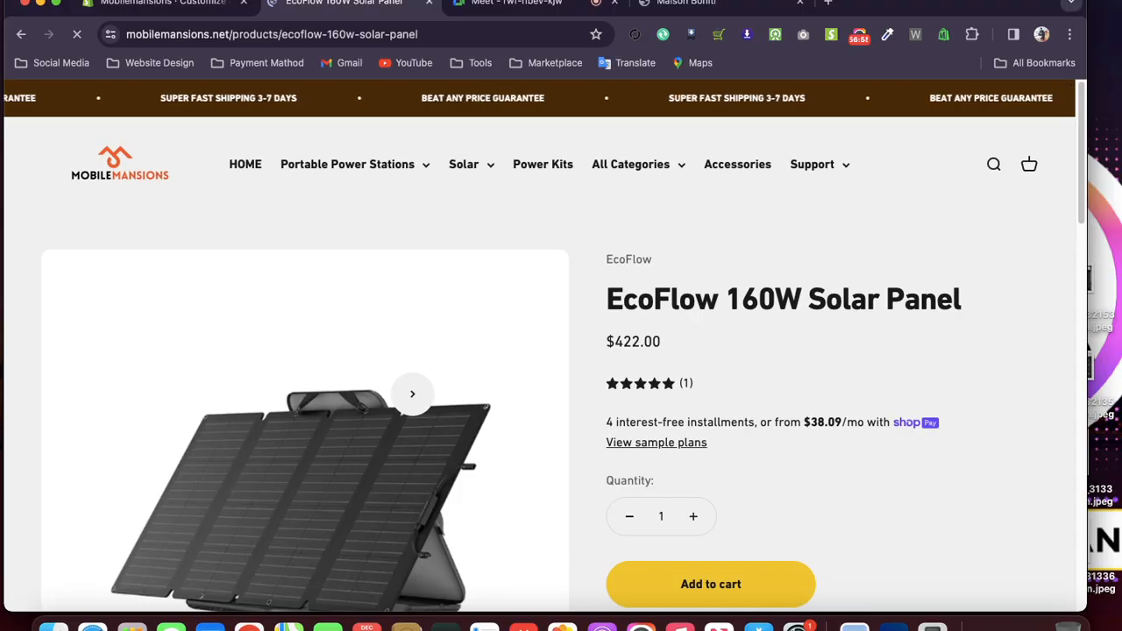
scroll(567, 381, down, 15)
scroll(568, 385, down, 3)
scroll(568, 386, up, 15)
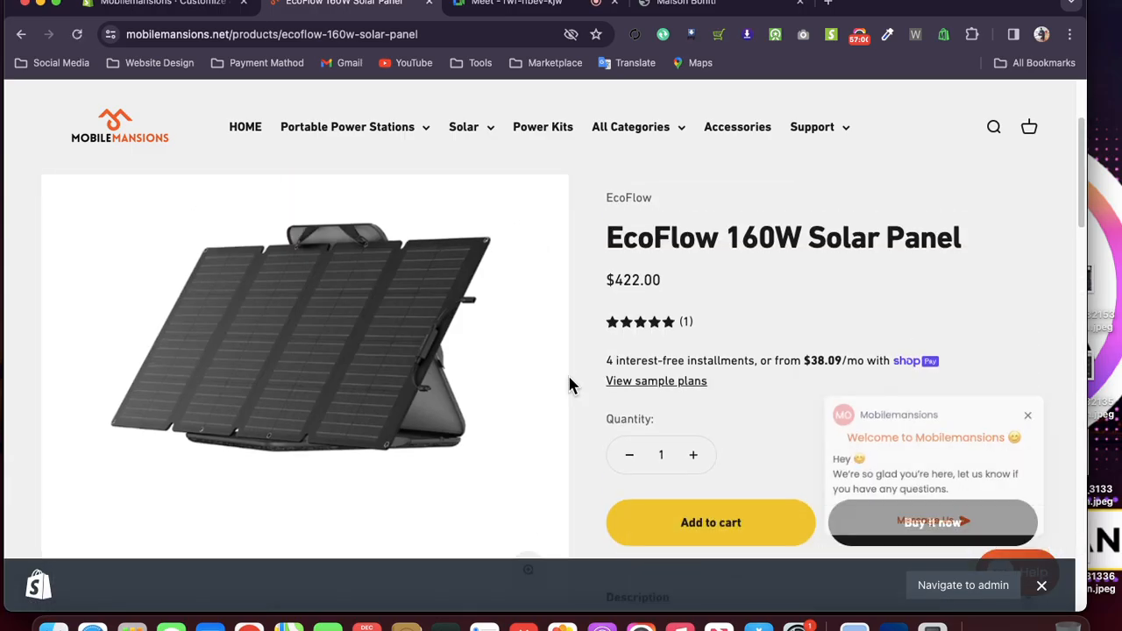
scroll(569, 381, down, 20)
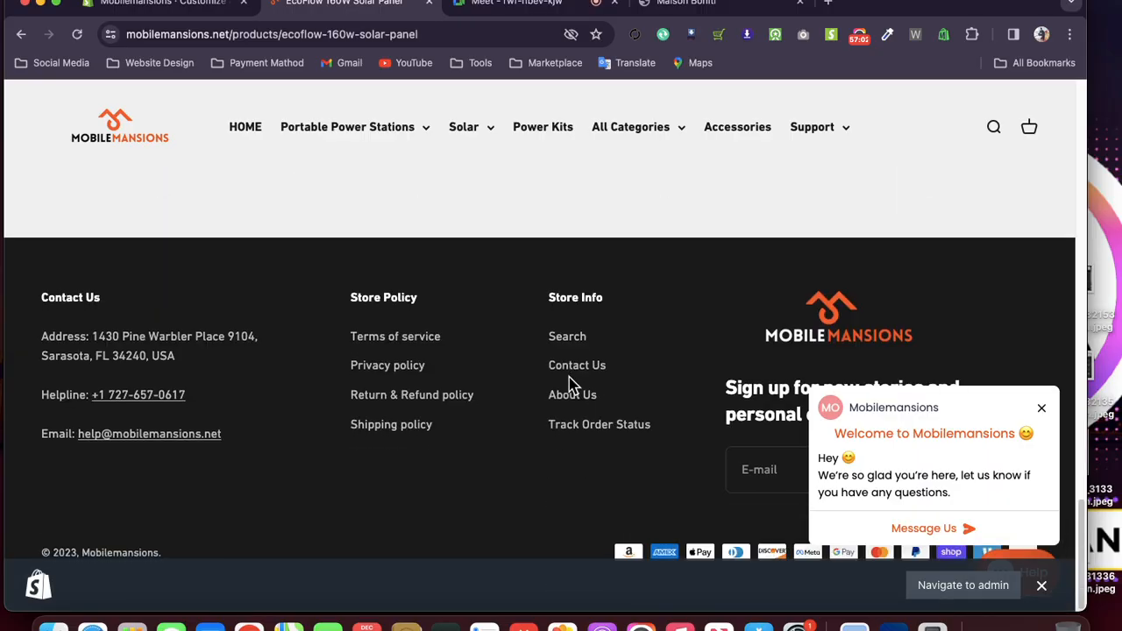
scroll(476, 283, up, 5)
- Return to the storefront home page and view its Recently viewed products section
click(252, 135)
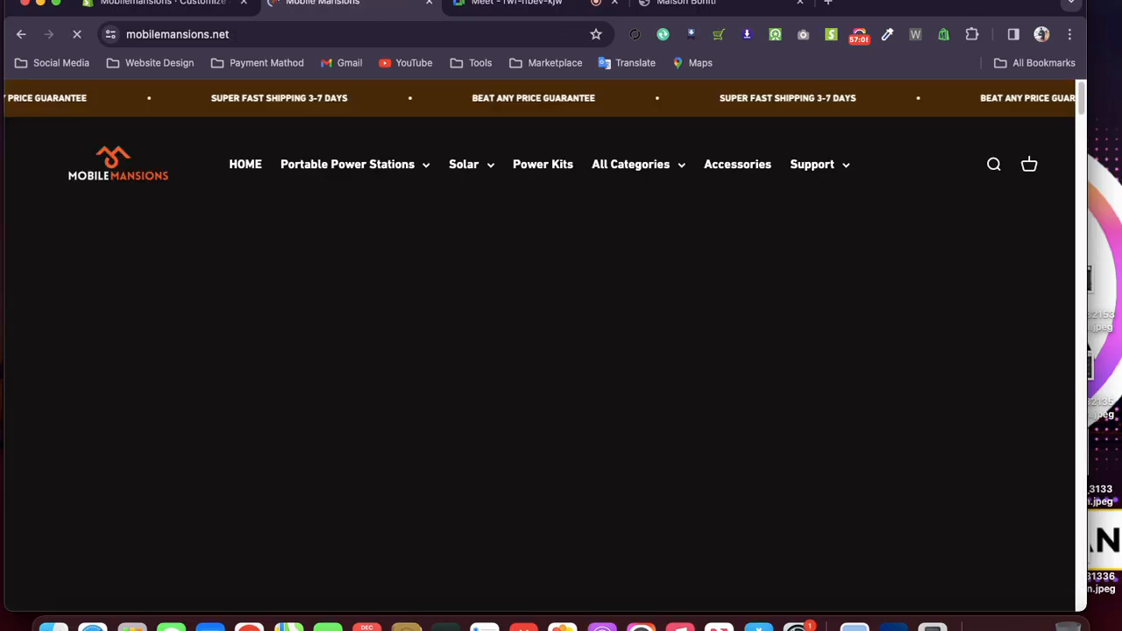
scroll(355, 326, down, 15)
scroll(355, 325, down, 20)
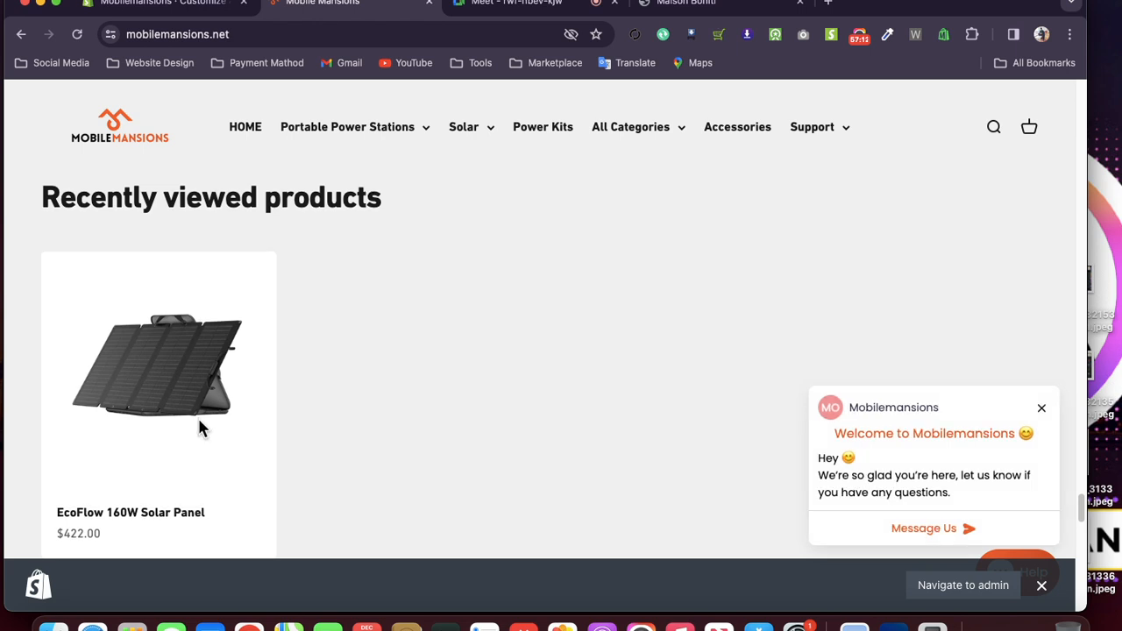
mouse_move(137, 421)
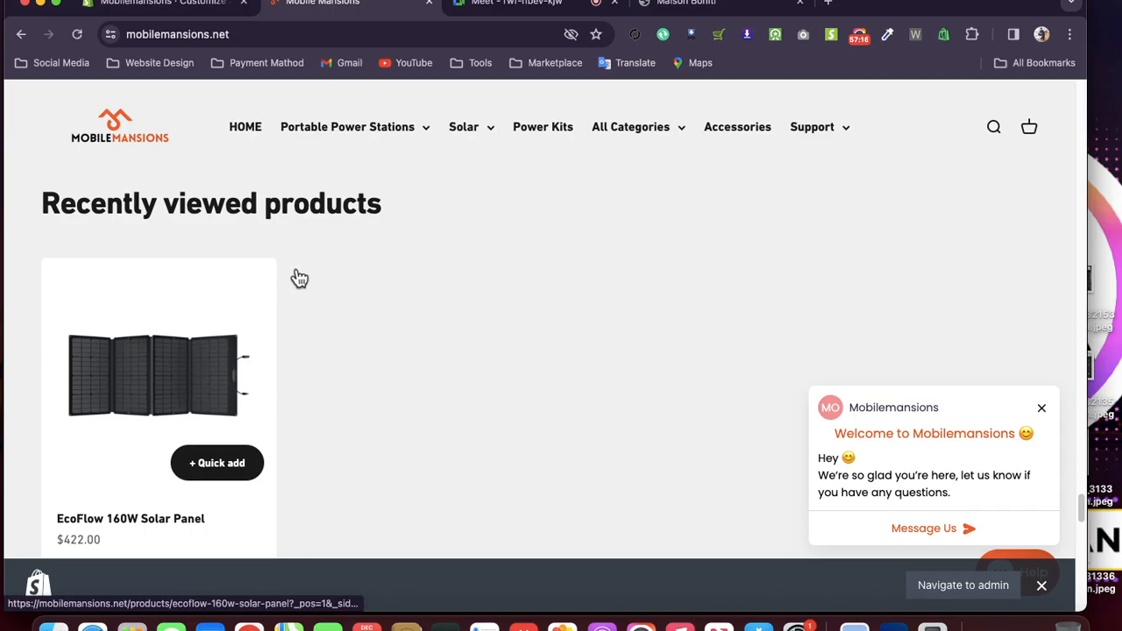
- Switch back to the theme editor and view the FAQ, customer reviews and footer in the home page preview
click(191, 7)
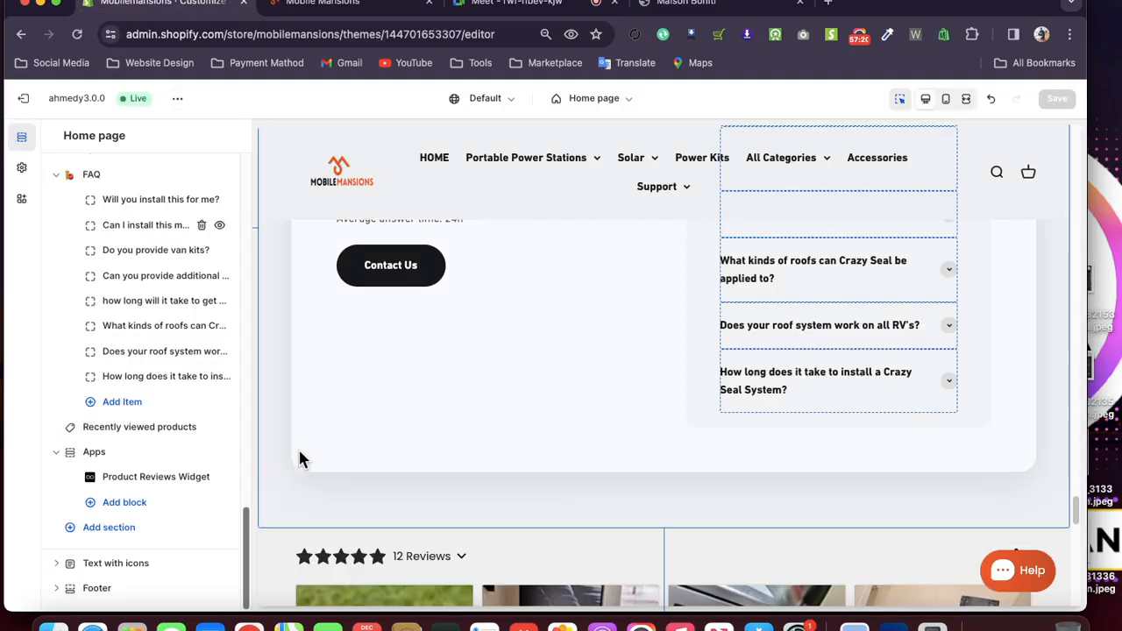
scroll(301, 458, up, 3)
scroll(536, 441, down, 1)
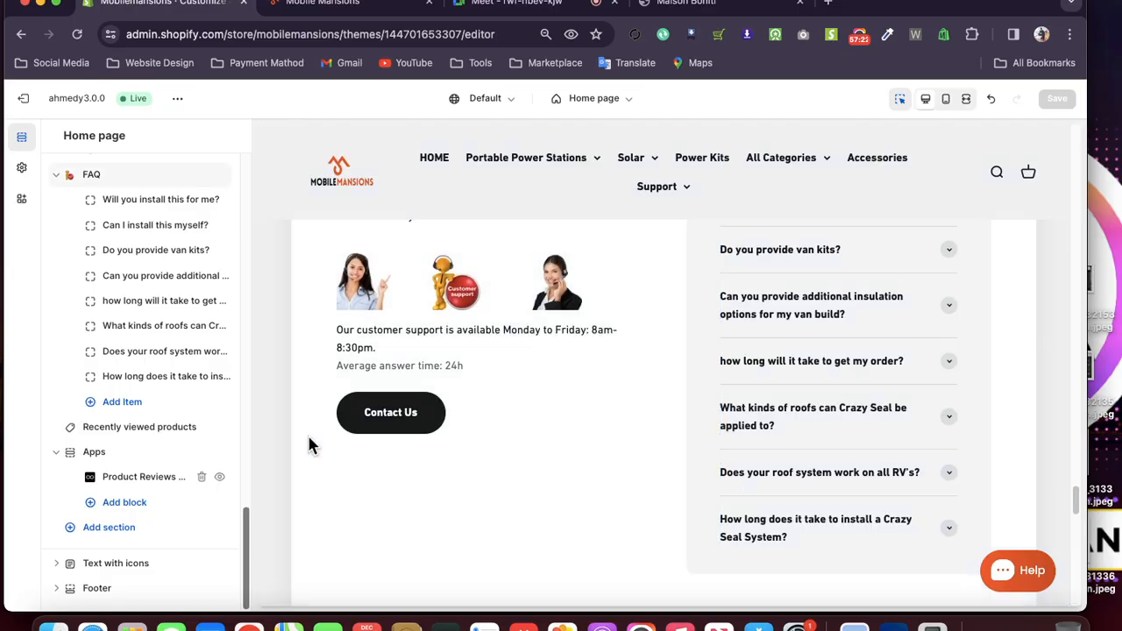
scroll(308, 434, down, 5)
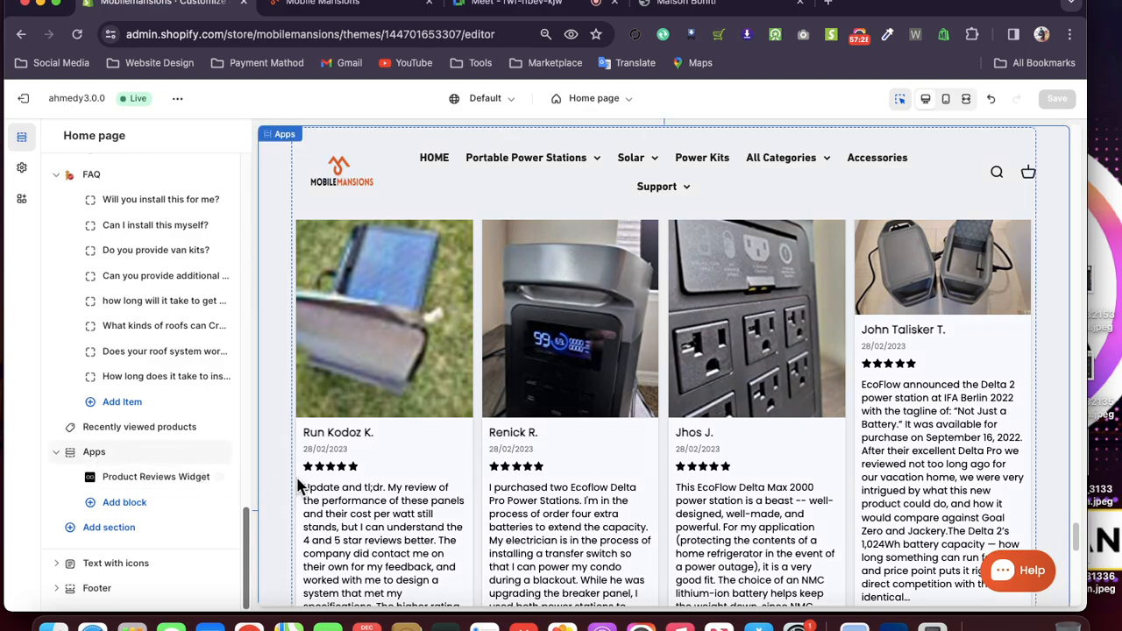
scroll(298, 488, down, 3)
scroll(331, 500, down, 5)
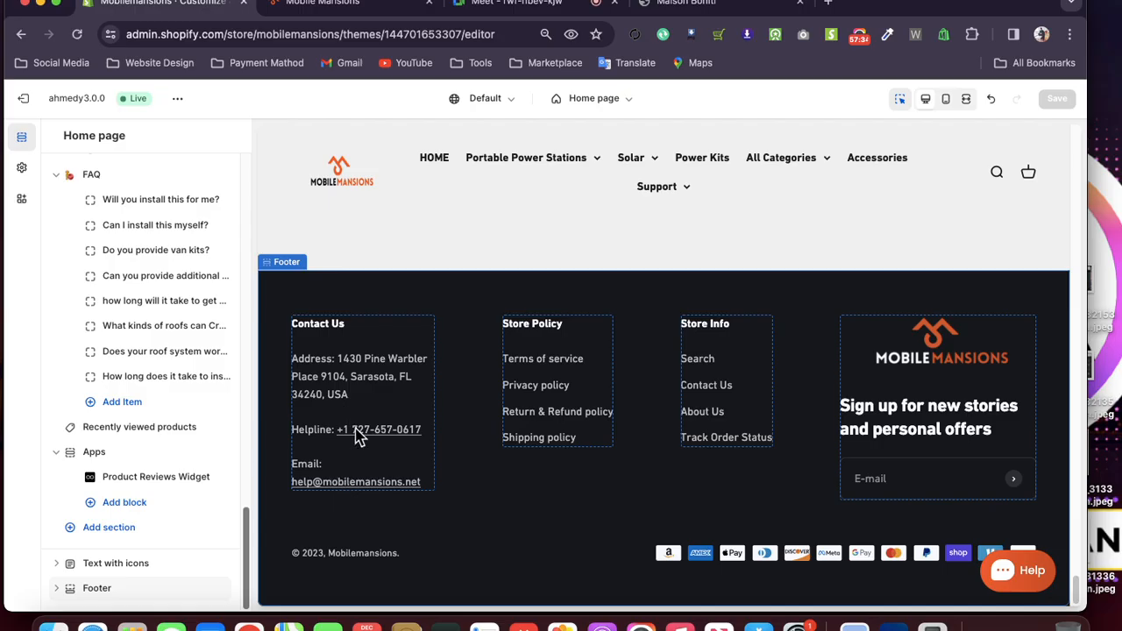
- Expand the Footer section to examine its contact, policy, store info and newsletter blocks, and look through the whole section list
click(58, 593)
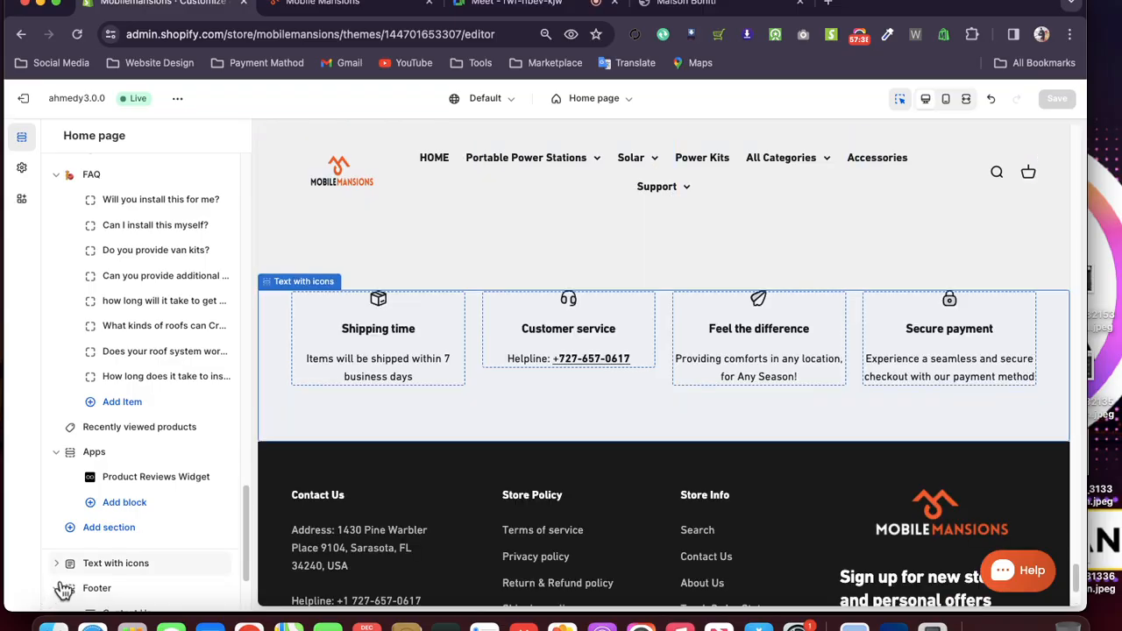
scroll(64, 589, down, 2)
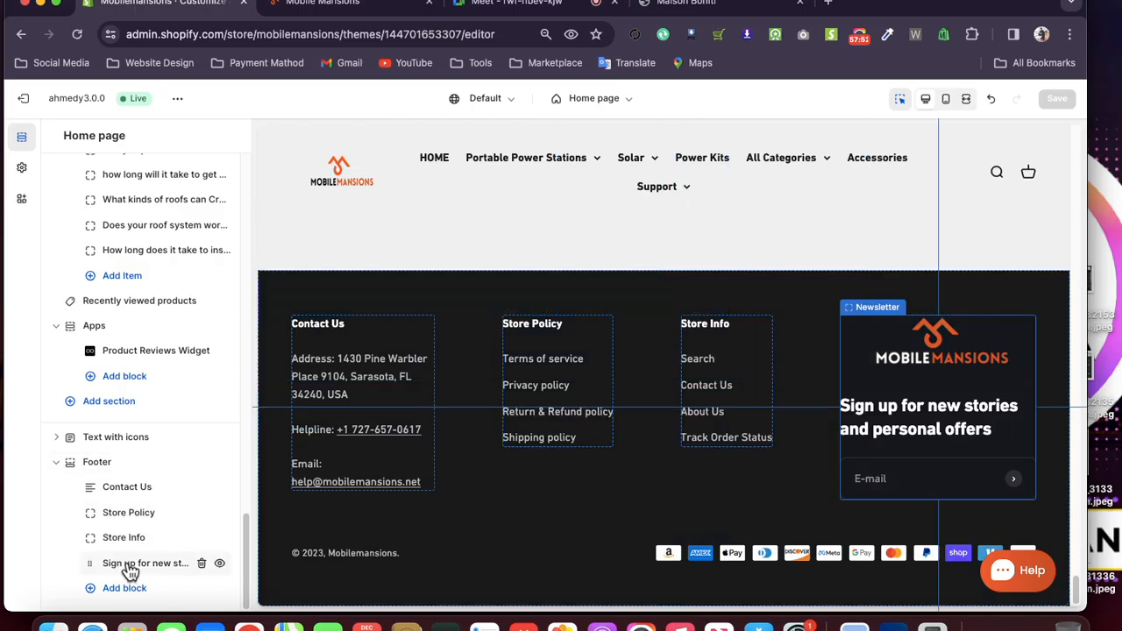
scroll(158, 268, up, 10)
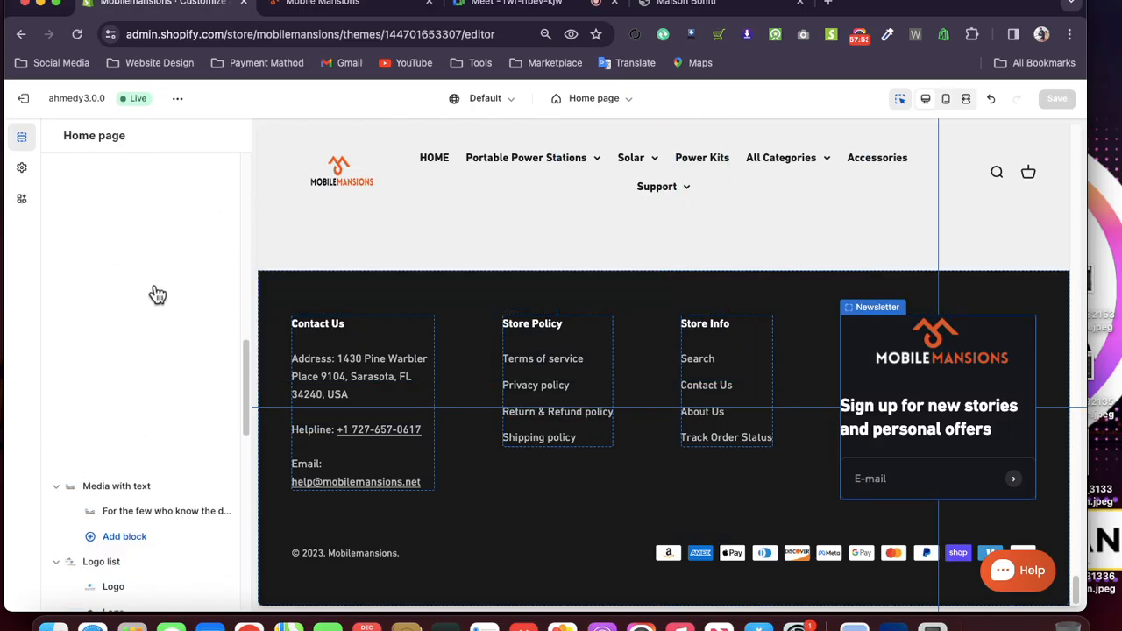
scroll(150, 431, up, 10)
scroll(148, 436, down, 15)
scroll(149, 433, down, 2)
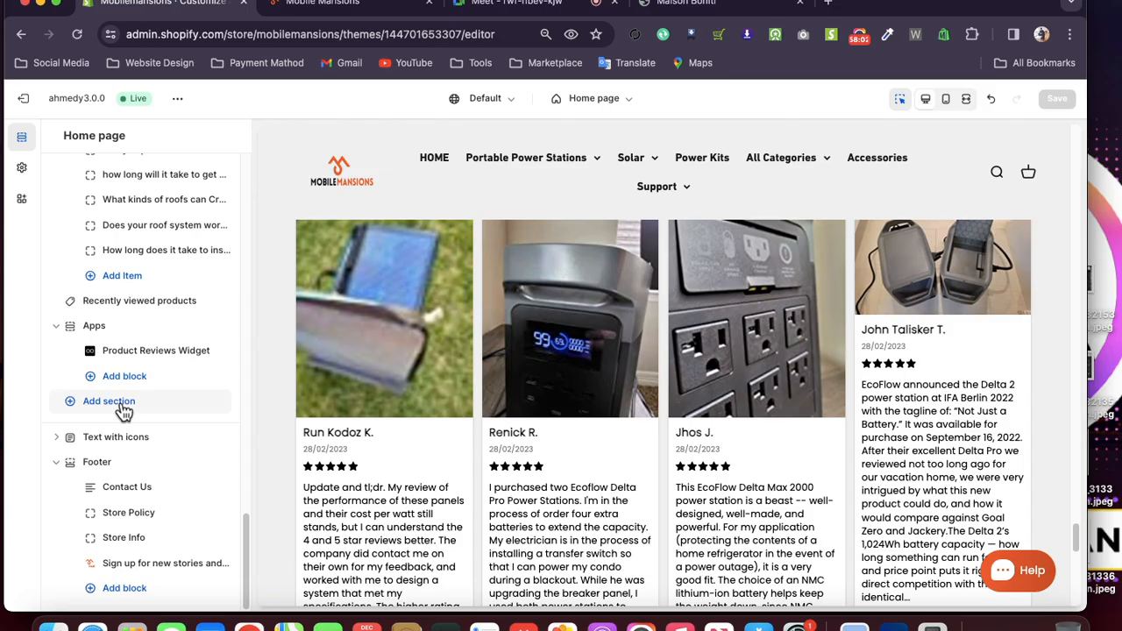
- Browse the full list of section types that can be added to the home page template, and leave without adding one
click(124, 408)
scroll(311, 526, down, 5)
click(296, 596)
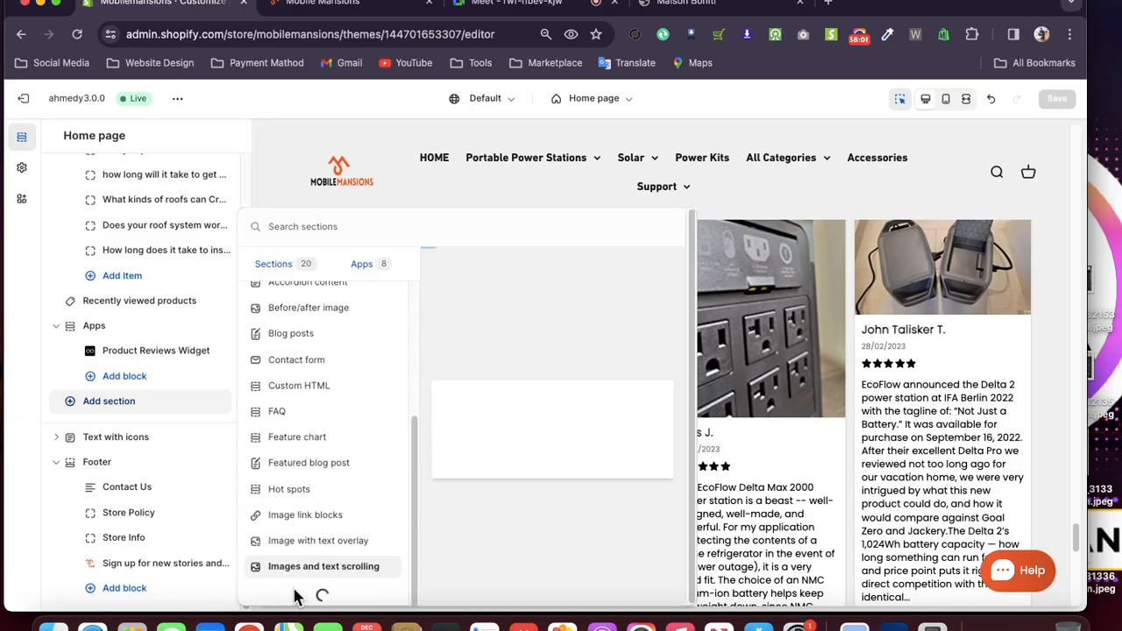
scroll(303, 503, up, 3)
scroll(303, 504, down, 5)
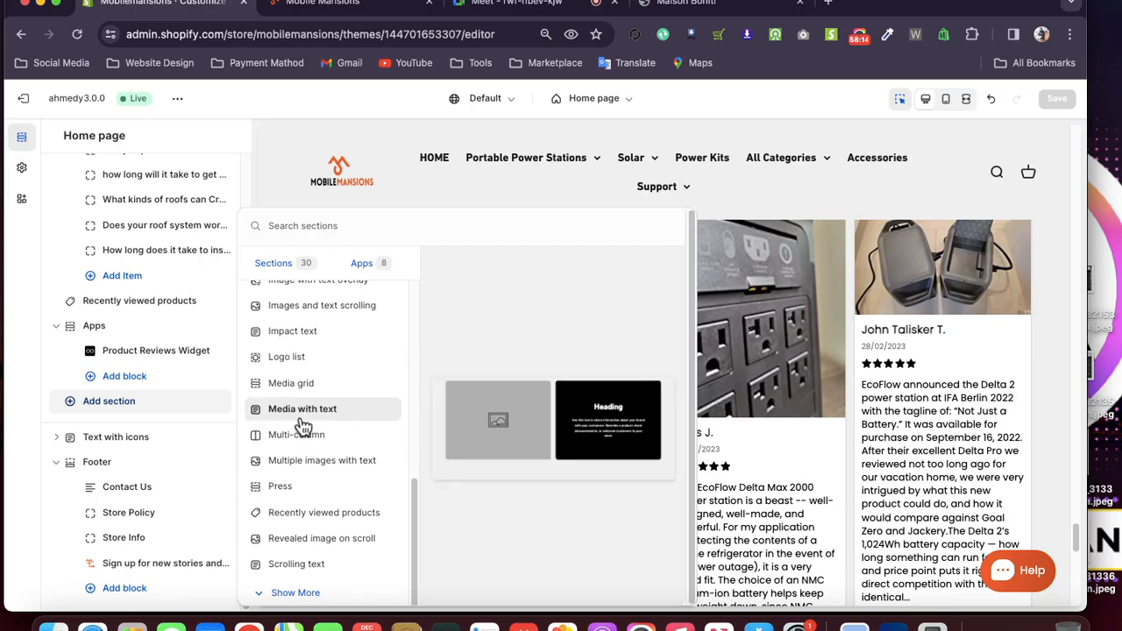
click(296, 593)
scroll(289, 438, down, 3)
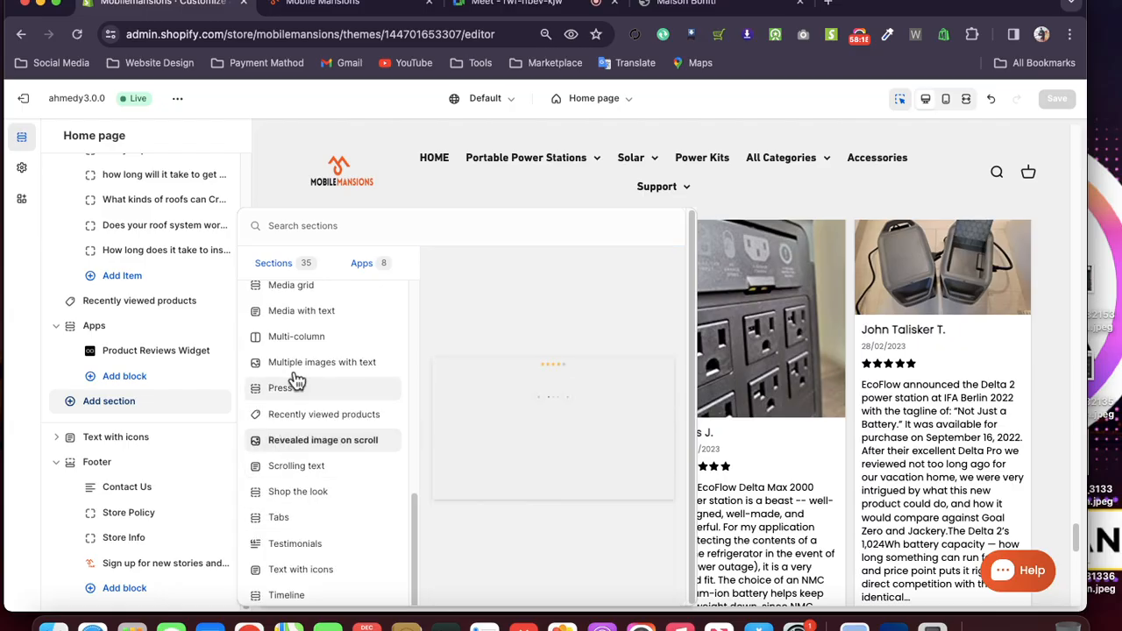
scroll(298, 412, up, 8)
scroll(300, 443, down, 8)
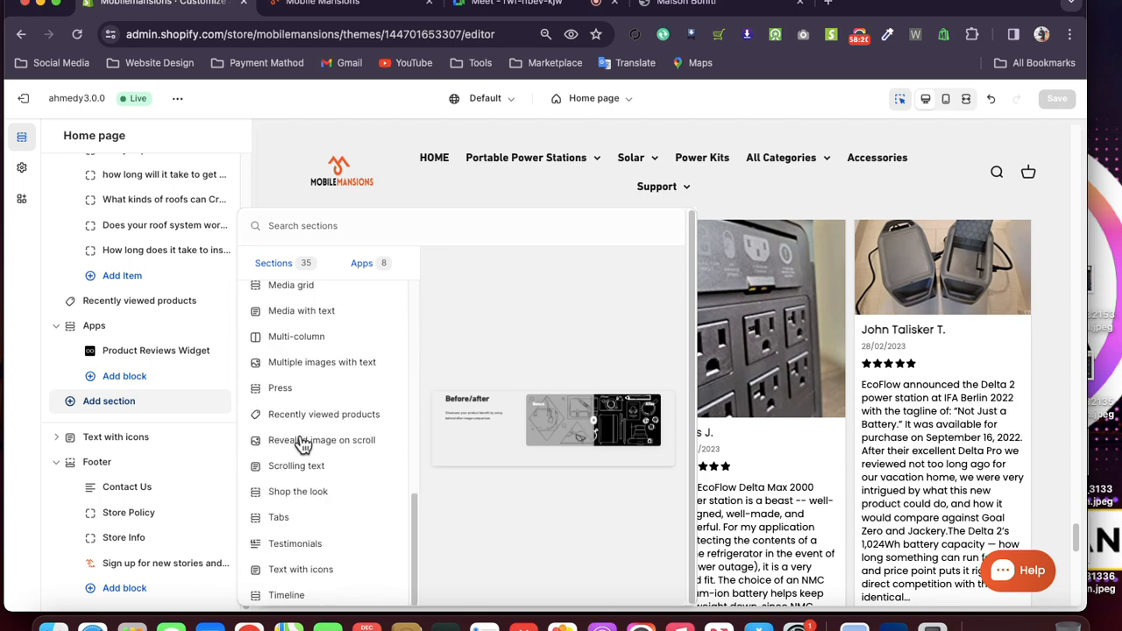
click(55, 561)
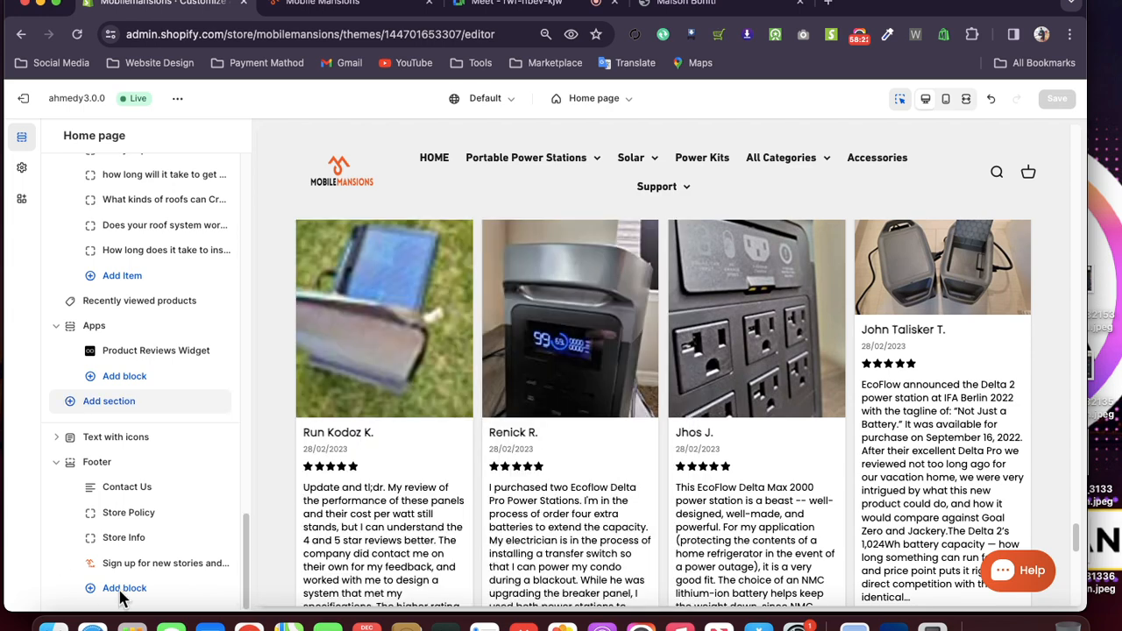
- Check the block types available for the Footer without adding one, and bring the Slideshow section into the preview
click(121, 588)
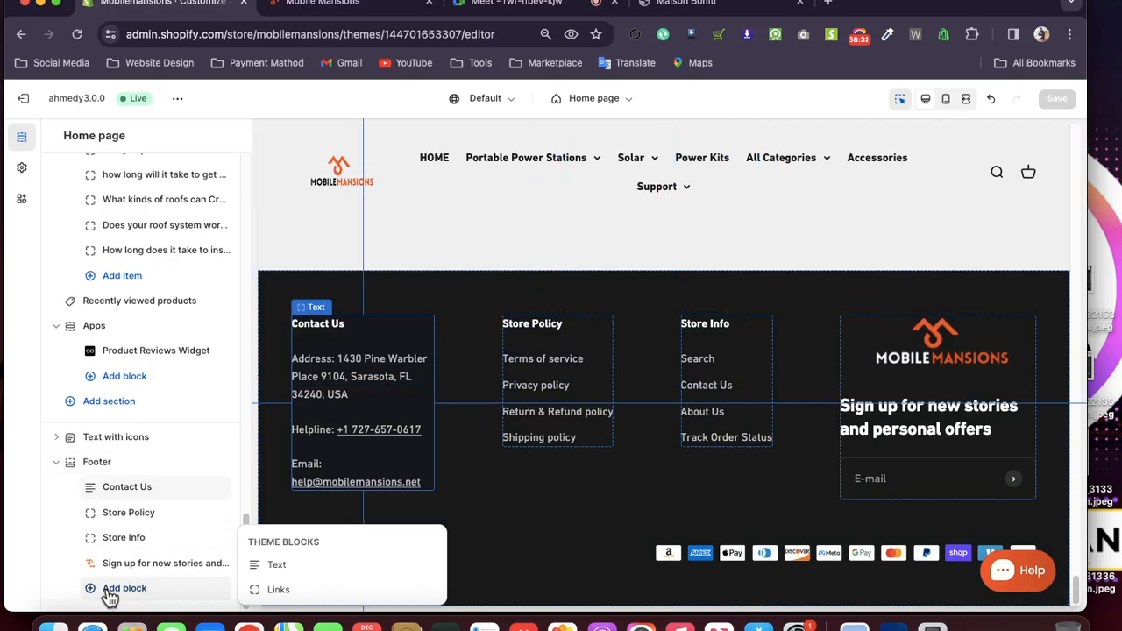
click(46, 512)
scroll(131, 300, up, 10)
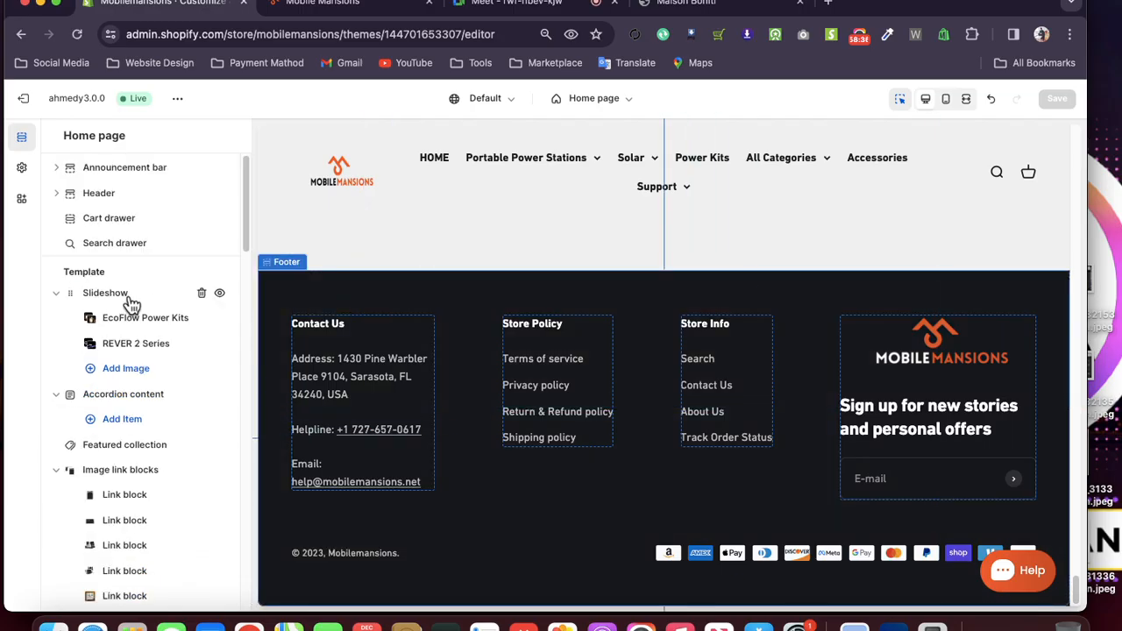
click(130, 298)
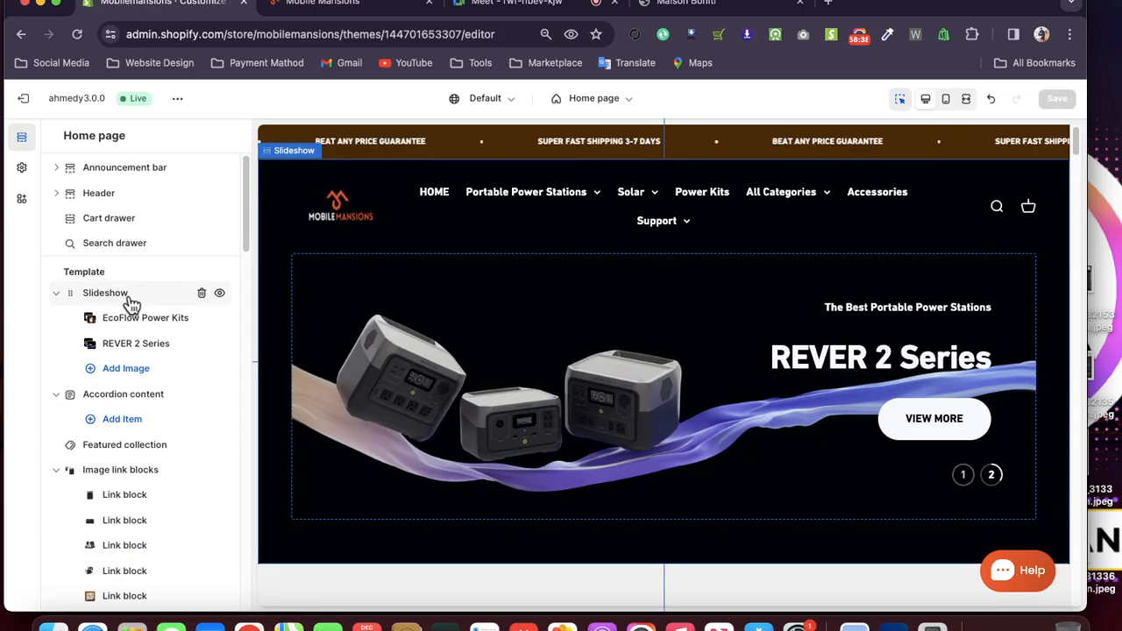
- Look through the rest of the home page section list and view the preview from the slideshow down to the footer
scroll(131, 302, down, 10)
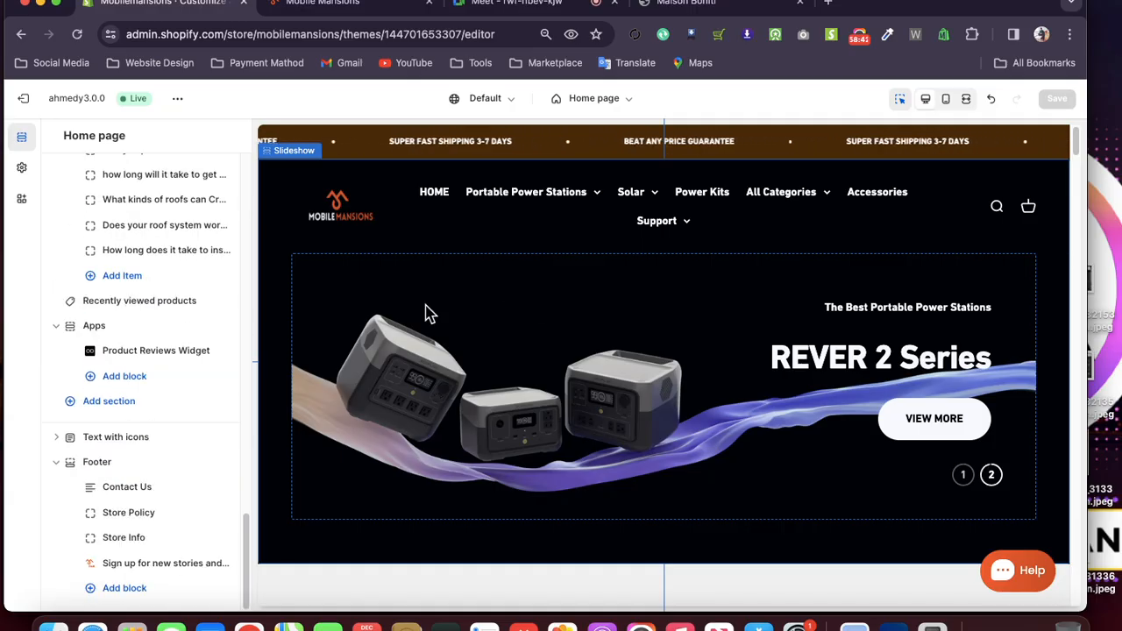
scroll(426, 313, down, 5)
scroll(426, 313, down, 5)
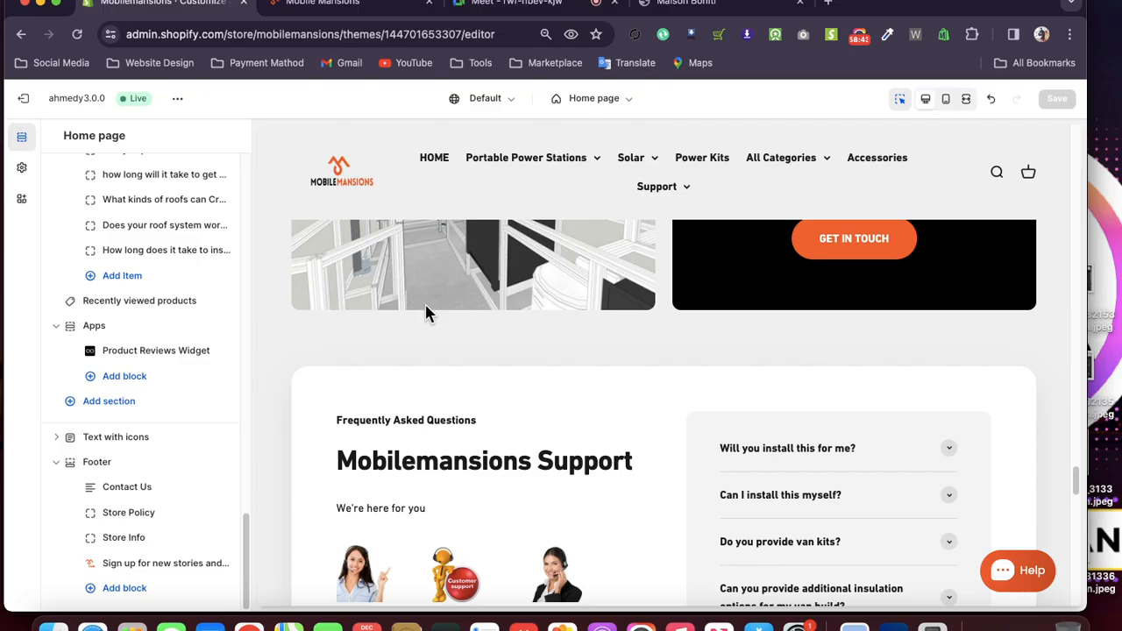
scroll(426, 313, down, 10)
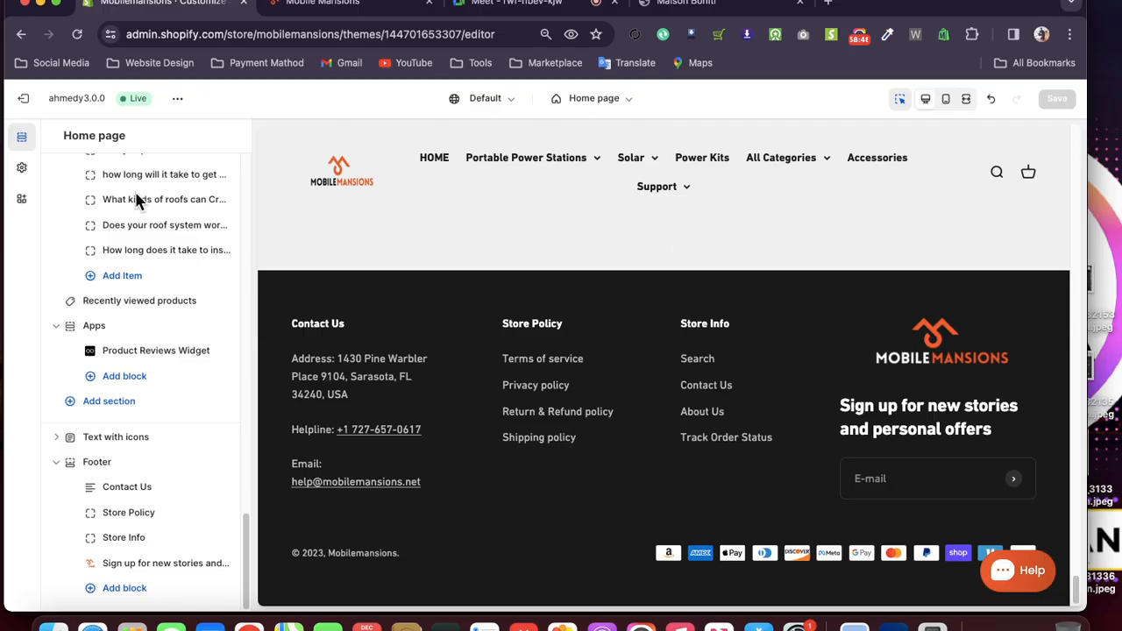
- Exit the theme editor, open the live storefront from Themes and select its web address, and return to the Themes page
click(23, 101)
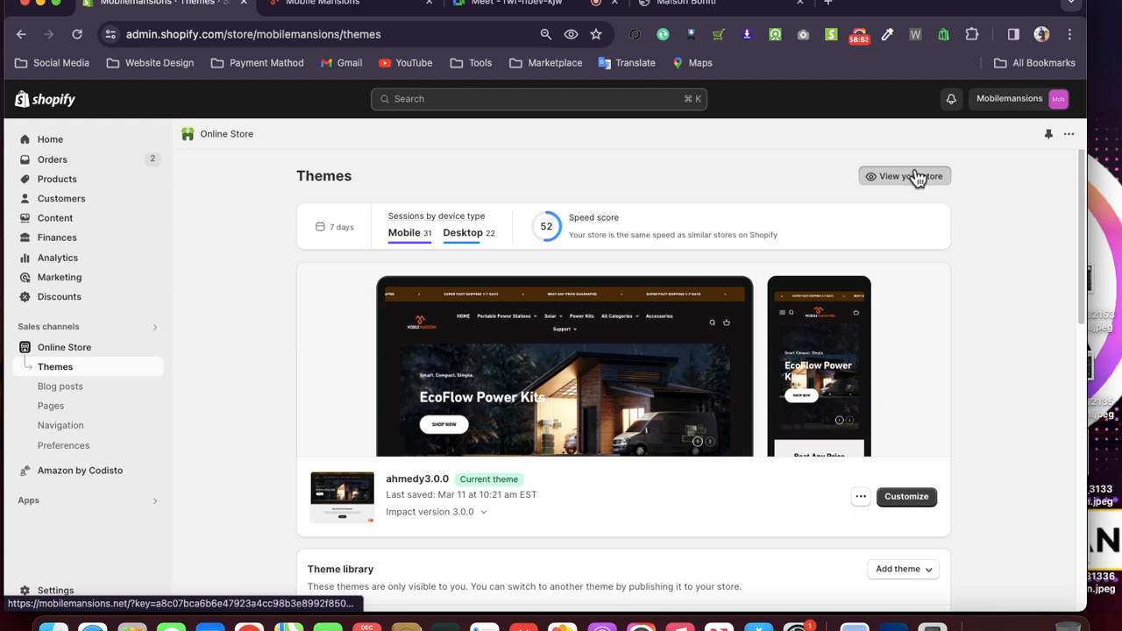
click(917, 178)
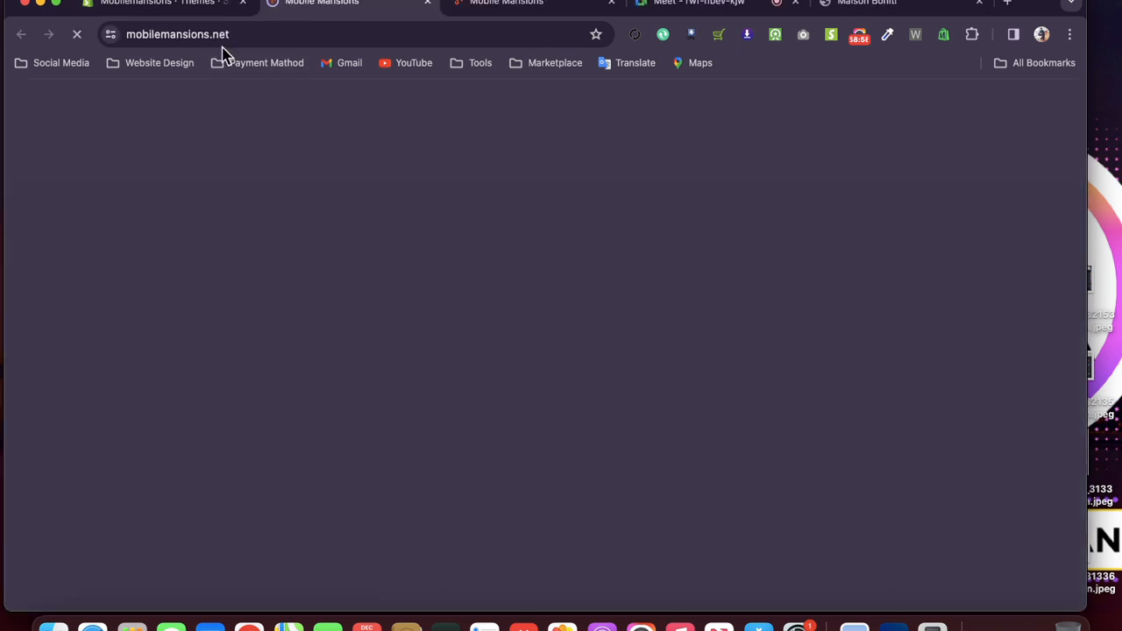
click(219, 35)
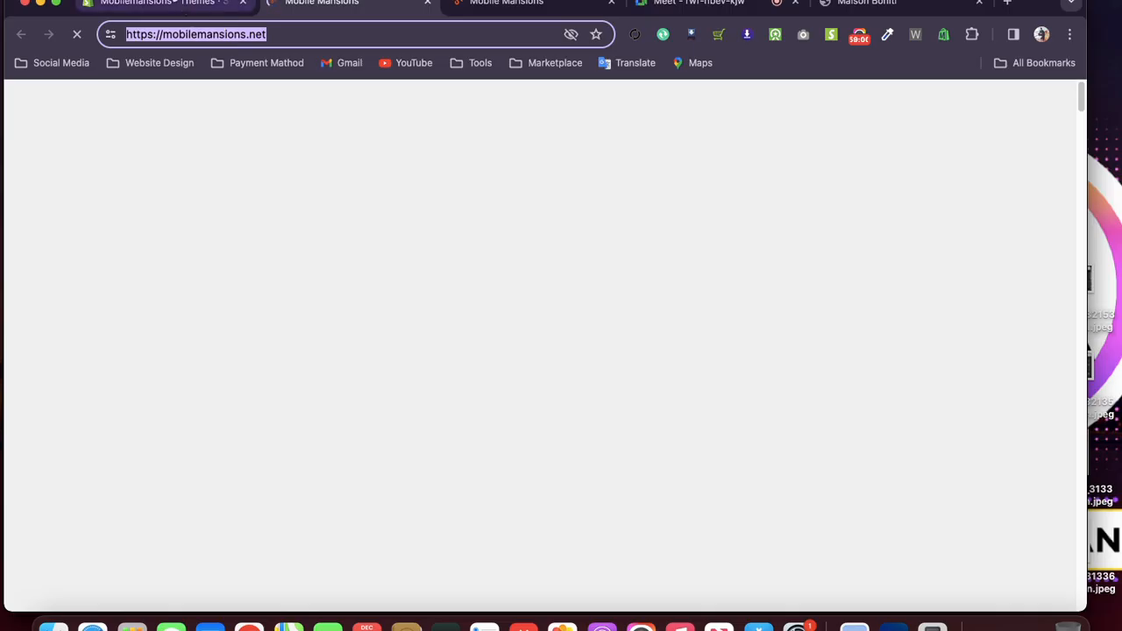
click(176, 4)
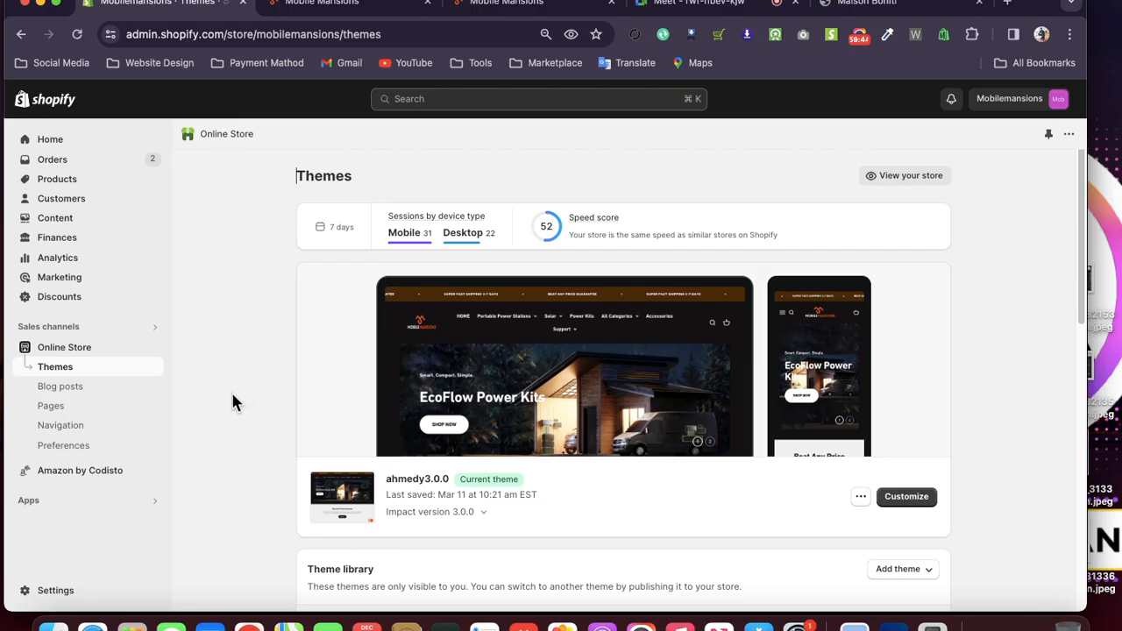
- Open the current theme ahmedy3.0.0 for customization, skim its home page preview and dismiss the chat welcome message
scroll(232, 392, down, 1)
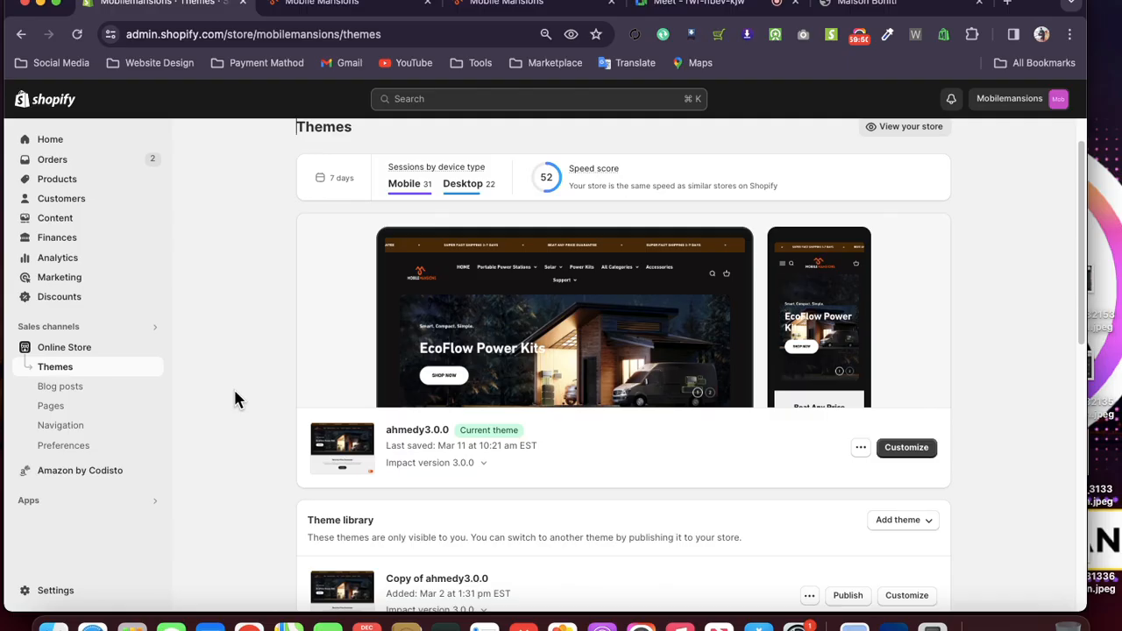
click(906, 451)
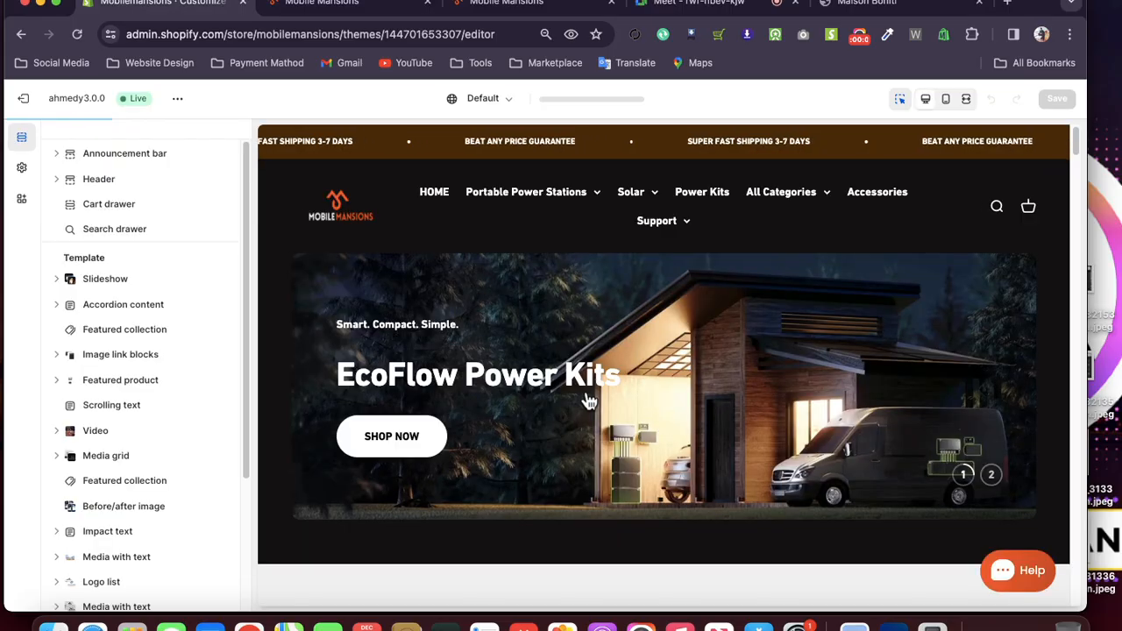
scroll(589, 401, down, 8)
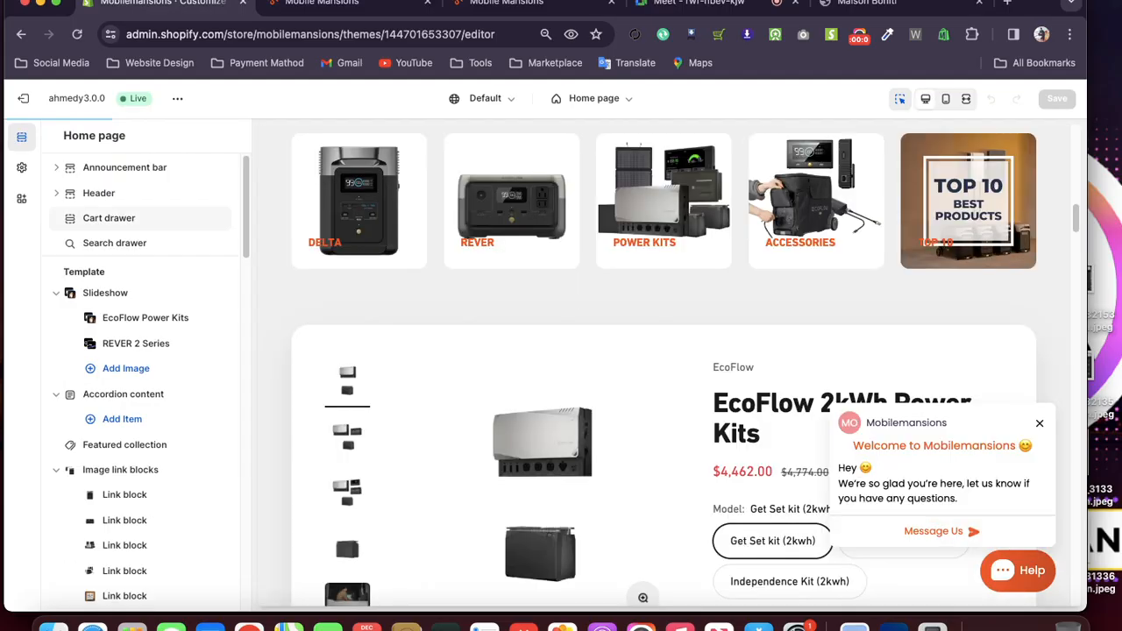
scroll(590, 386, down, 15)
scroll(589, 386, up, 20)
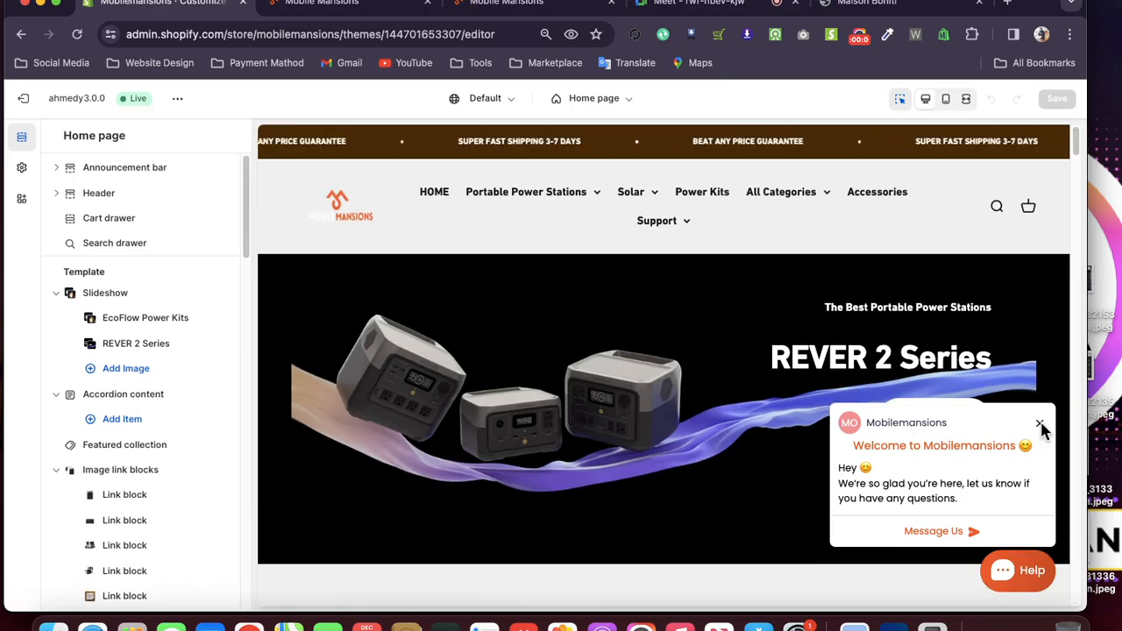
click(1039, 425)
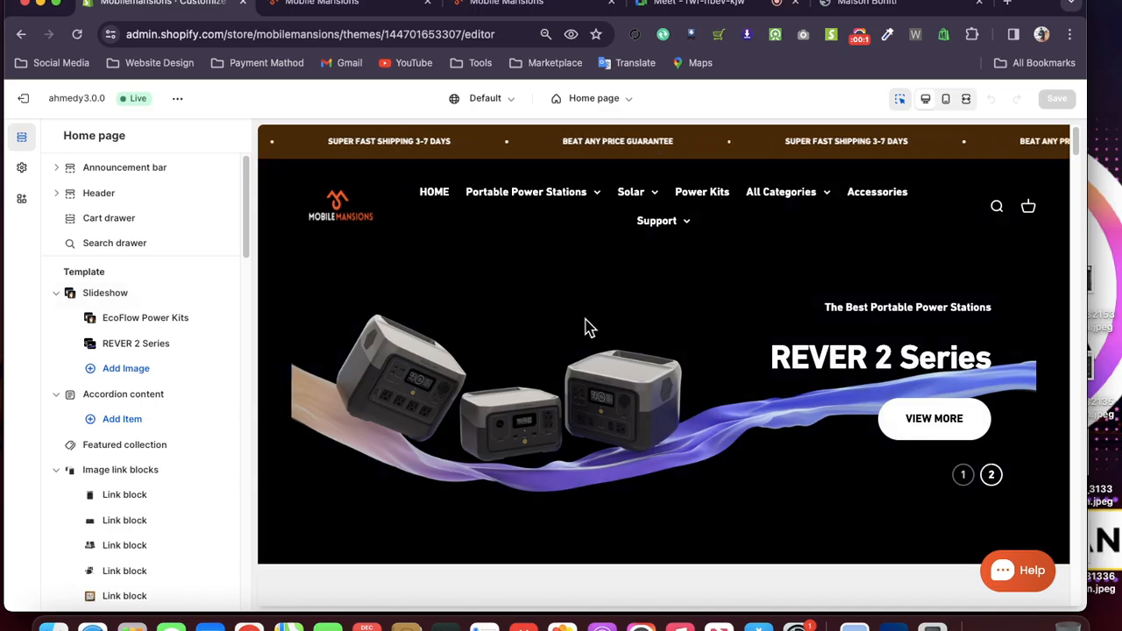
- View the category blocks, featured product and scrolling text in the home page preview, and leave the theme editor
scroll(508, 394, down, 10)
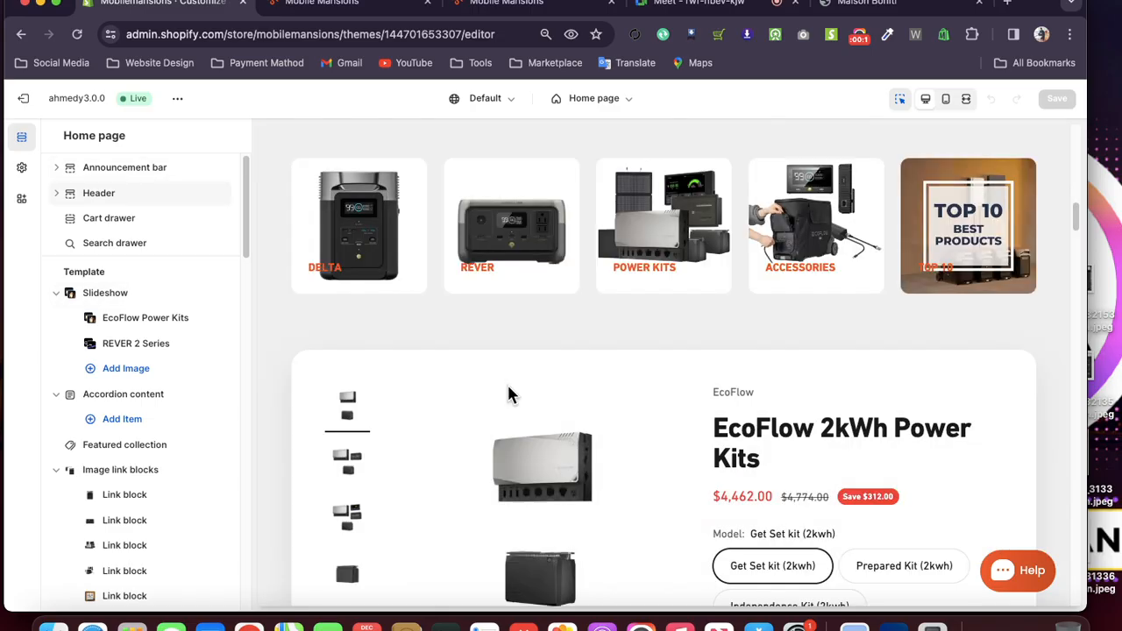
scroll(509, 394, down, 15)
scroll(509, 394, up, 12)
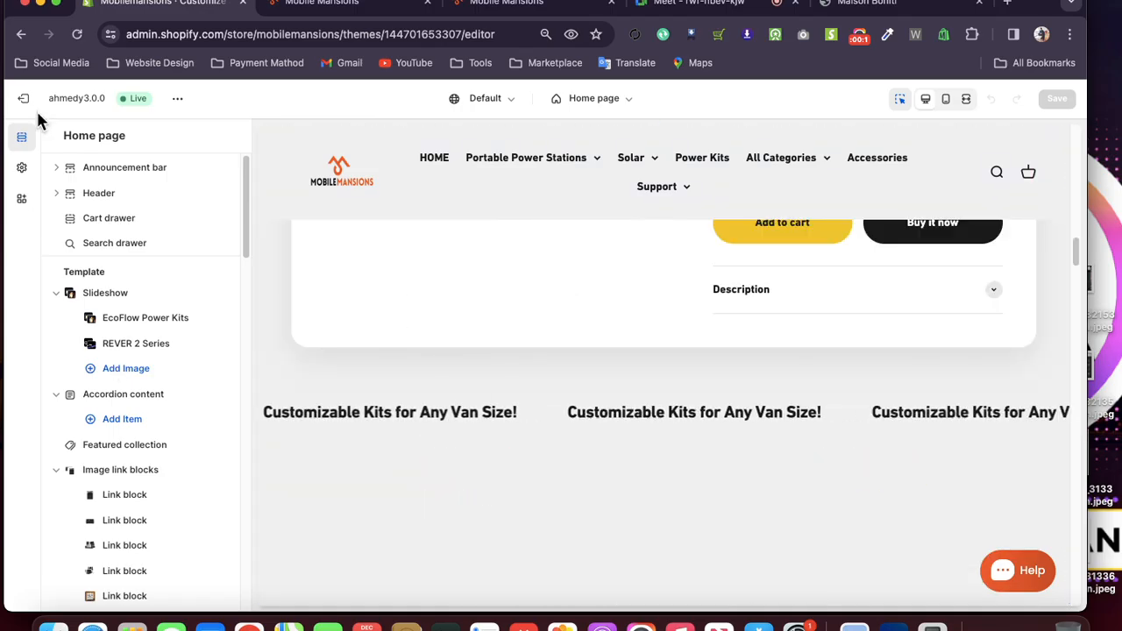
click(23, 99)
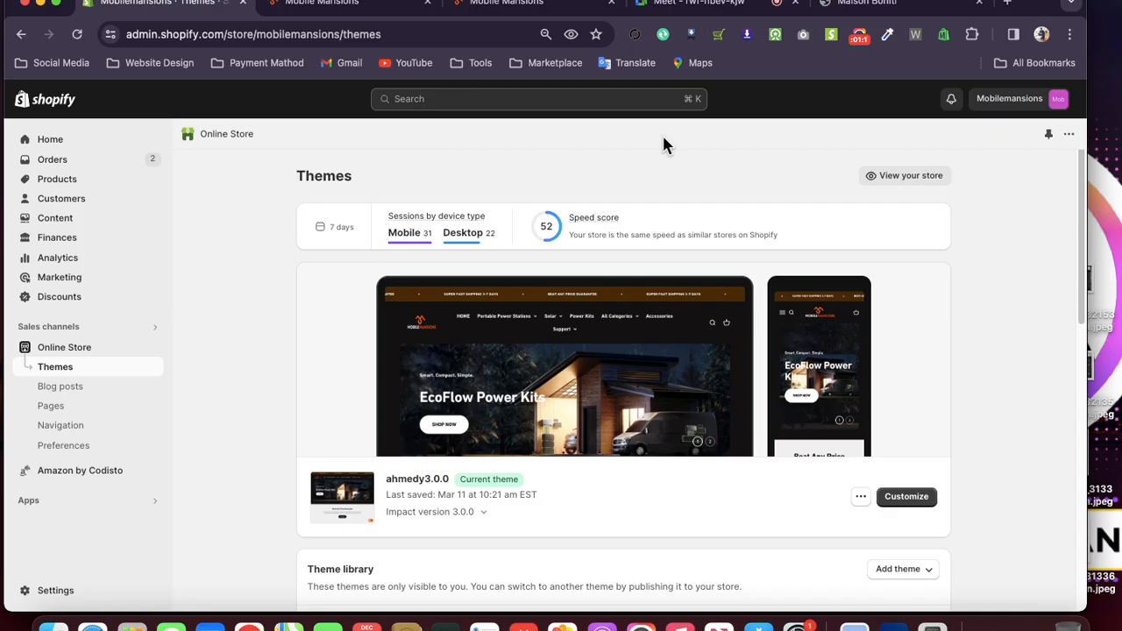
- Capture a full-page screenshot of the Maison Bohiti storefront with GoFullPage, and close both the capture result and the storefront
click(856, 8)
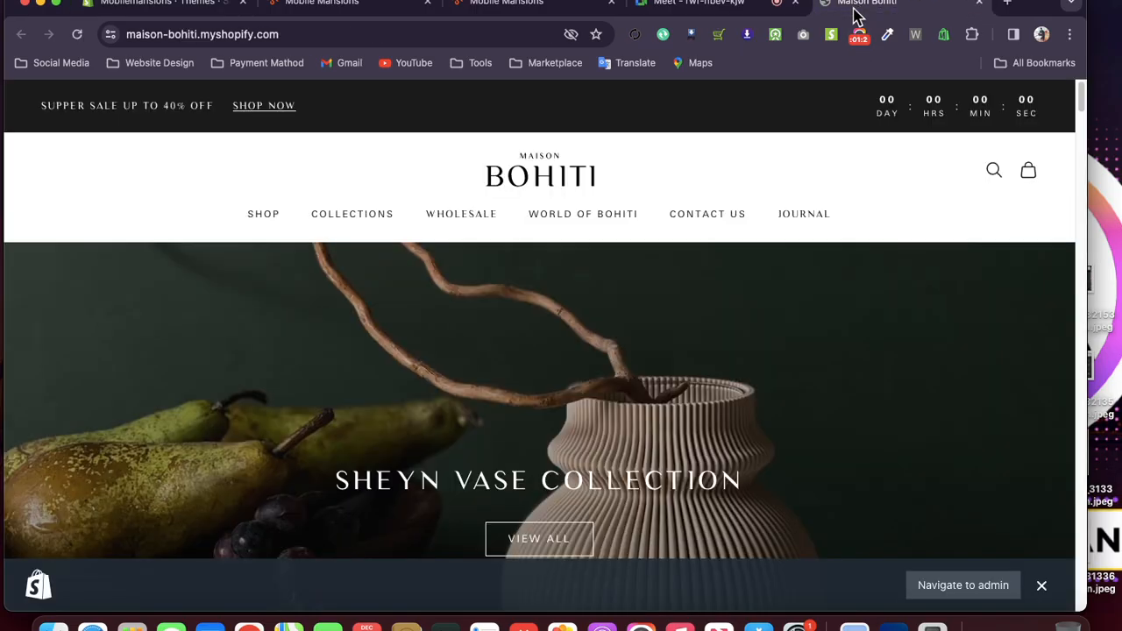
click(803, 35)
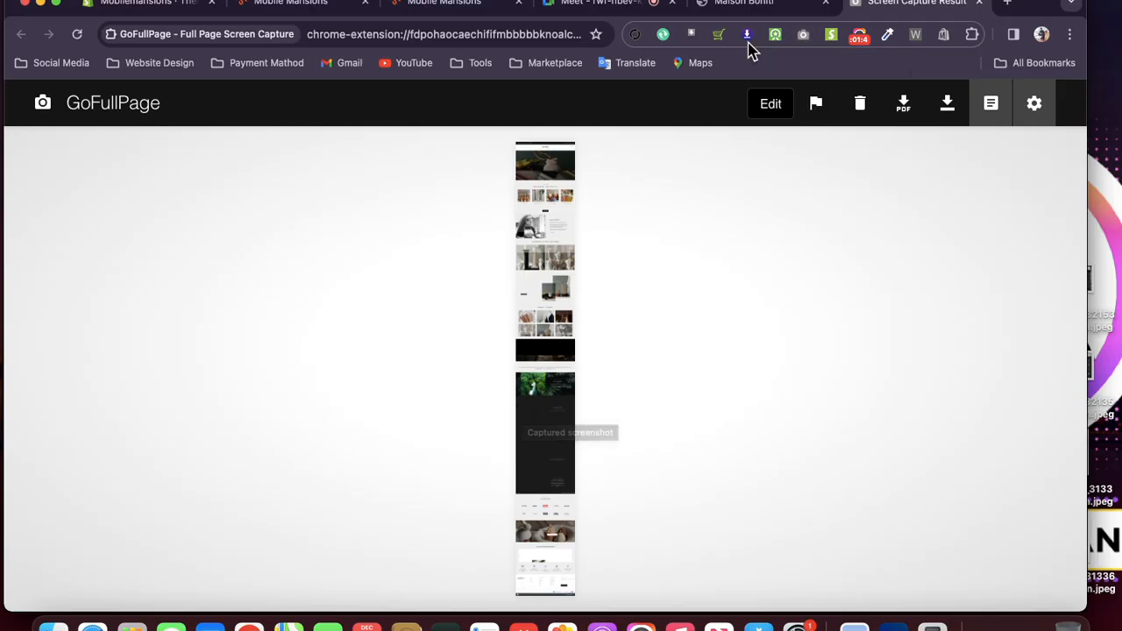
click(750, 9)
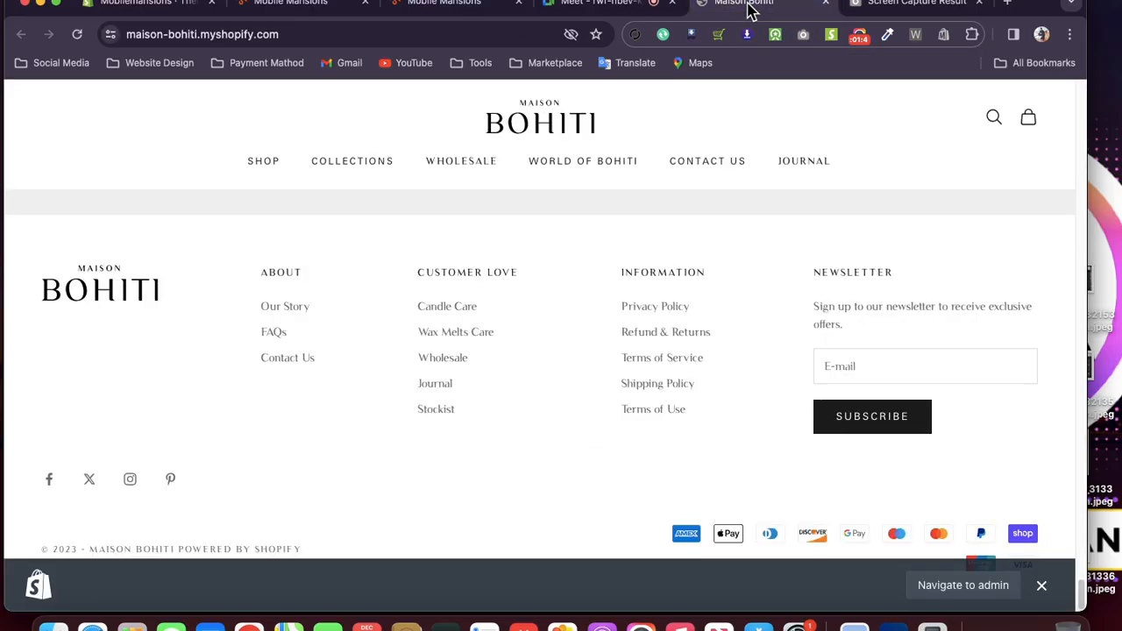
click(984, 7)
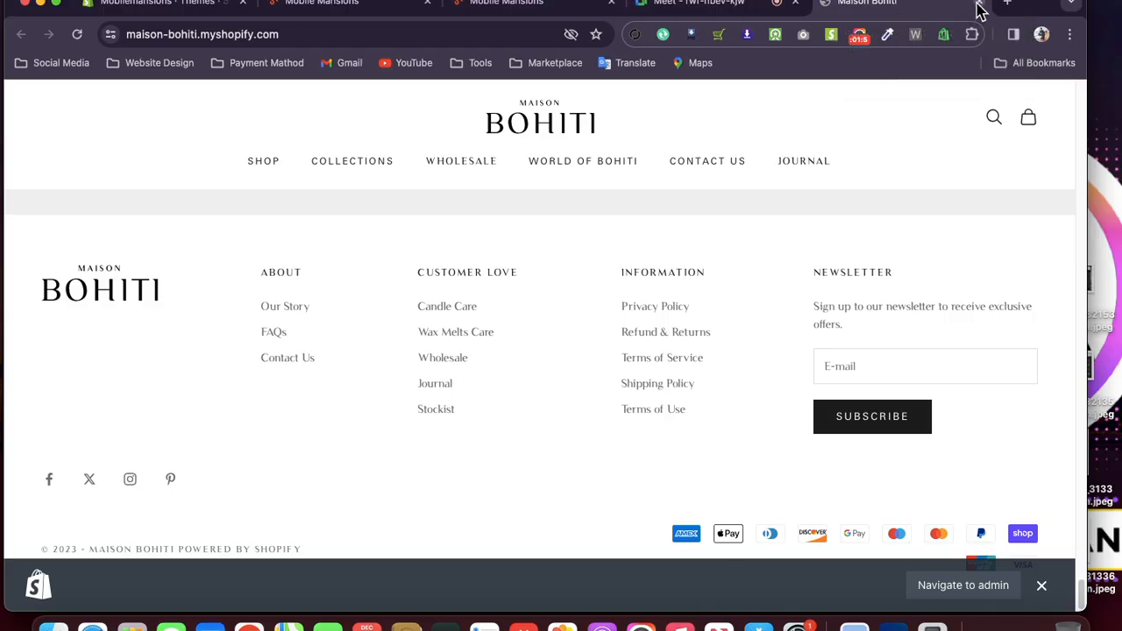
click(979, 9)
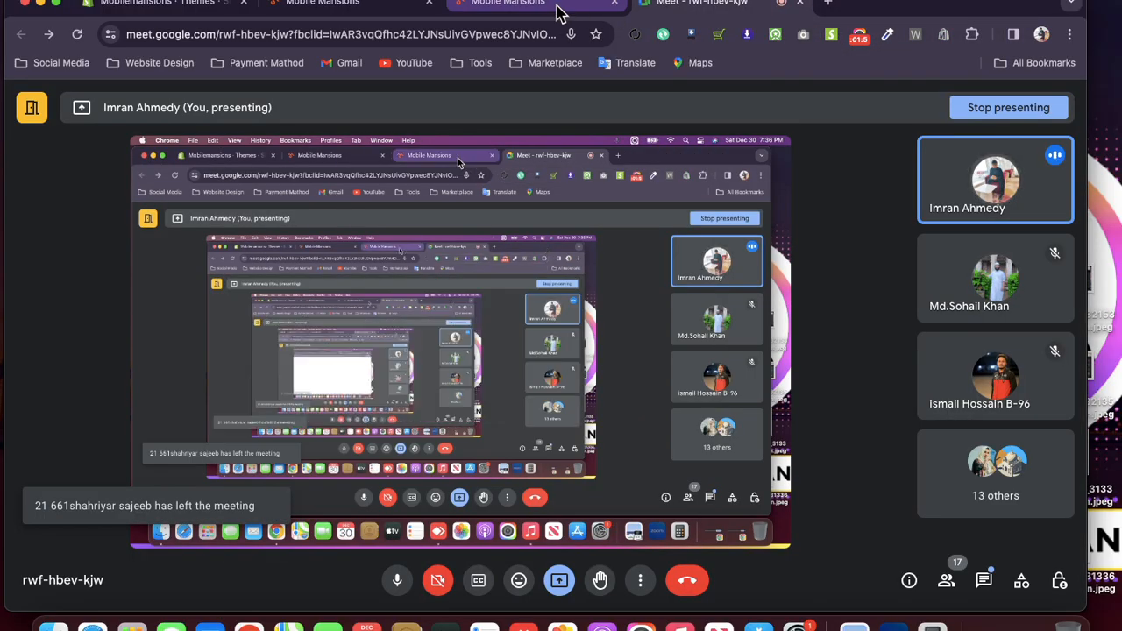